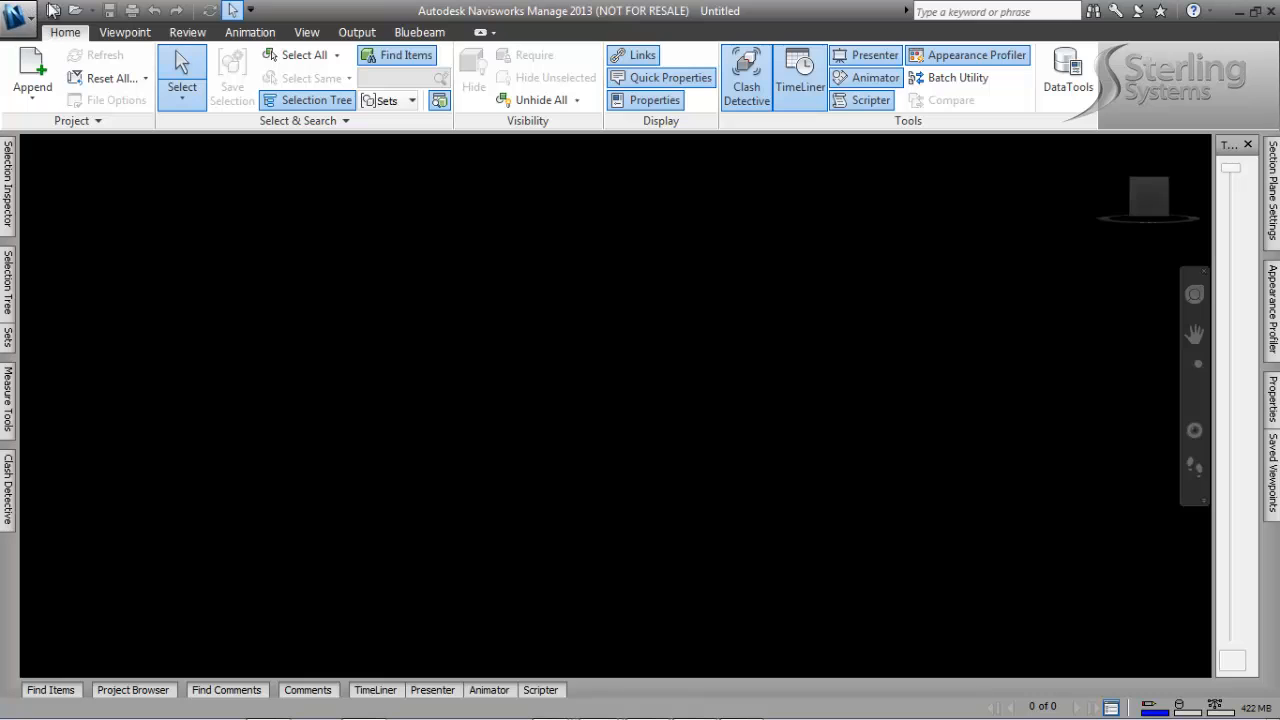
Step: Open central.nwd from the Bath_City folder inside _Webinar files and expand its list of source files
click(73, 12)
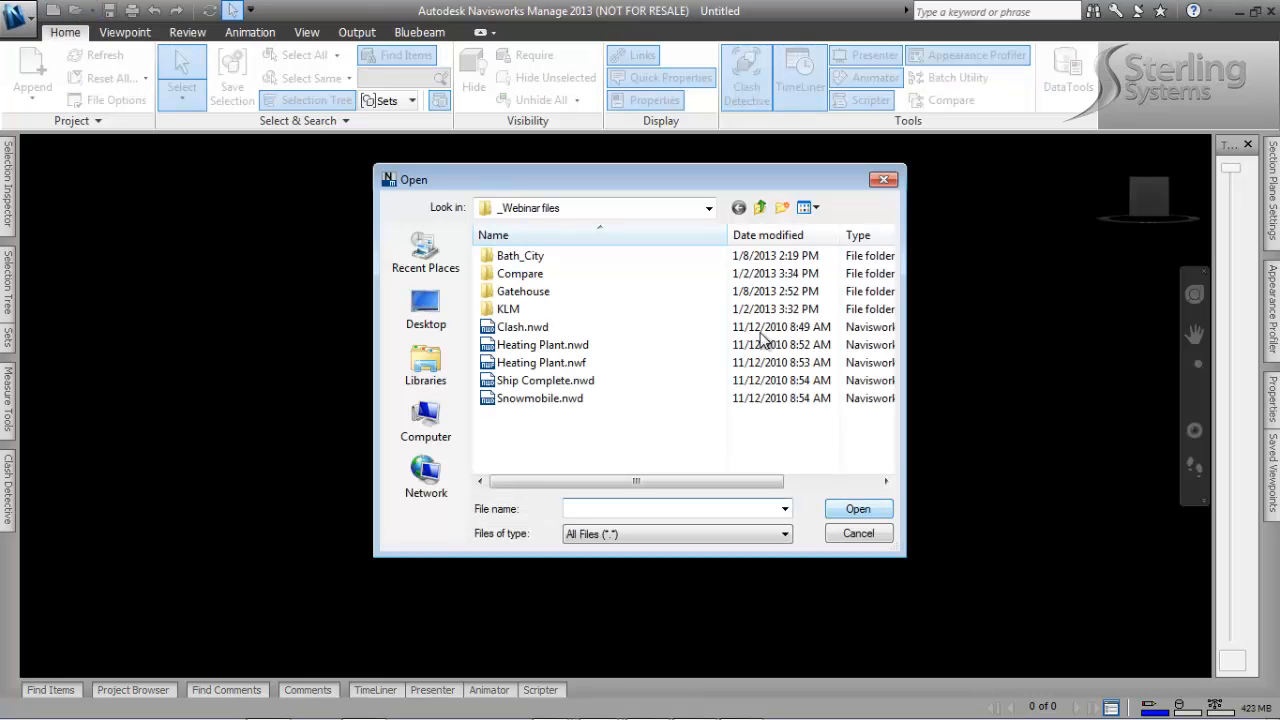
click(760, 208)
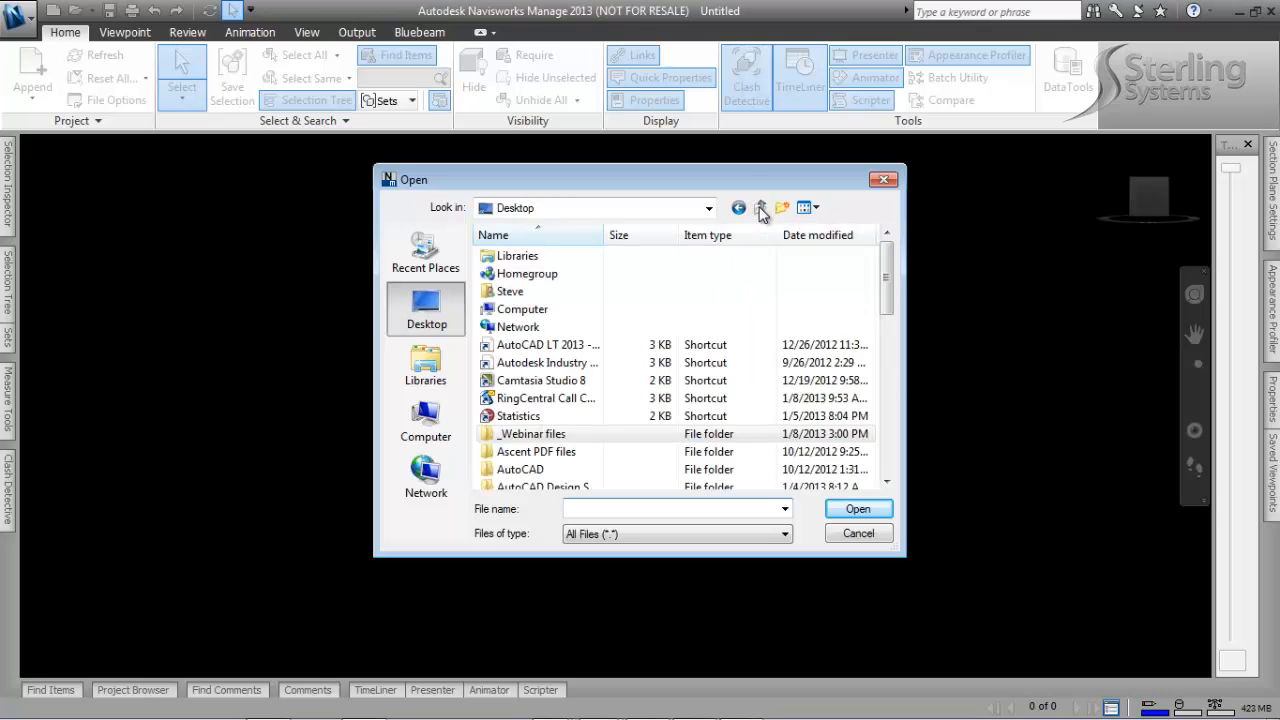
double_click(557, 436)
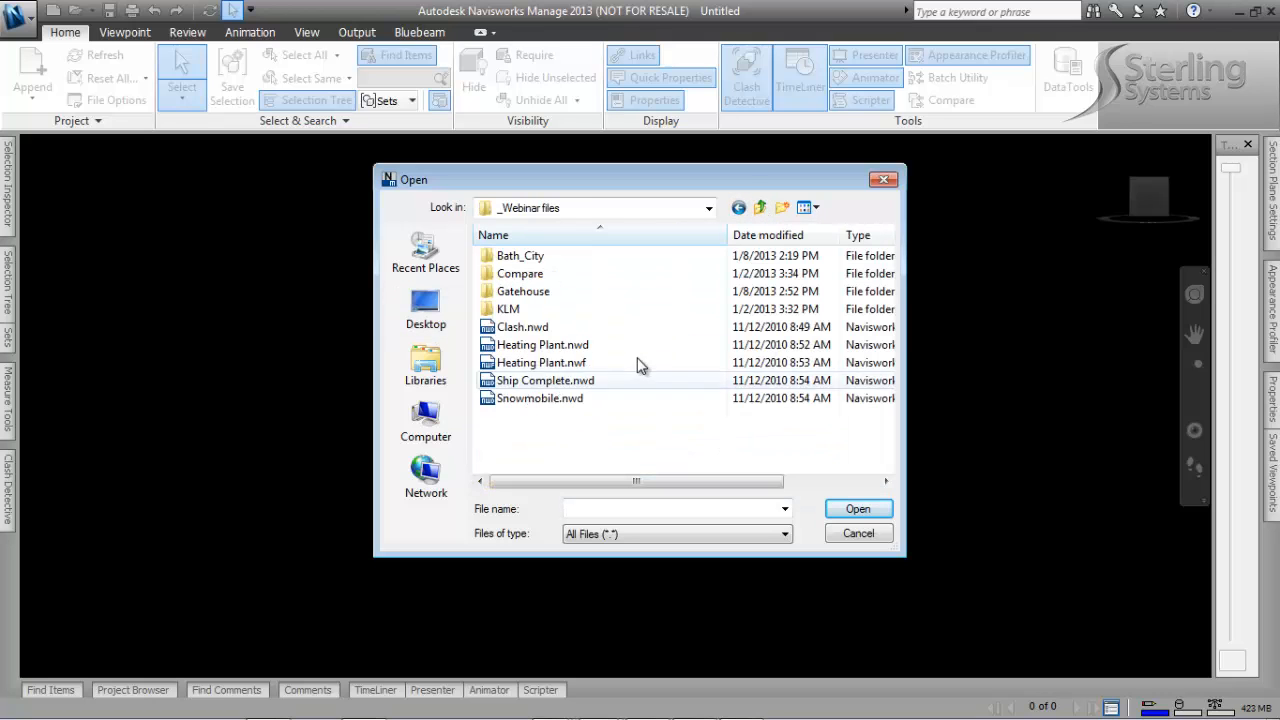
double_click(546, 255)
scroll(580, 410, down, 3)
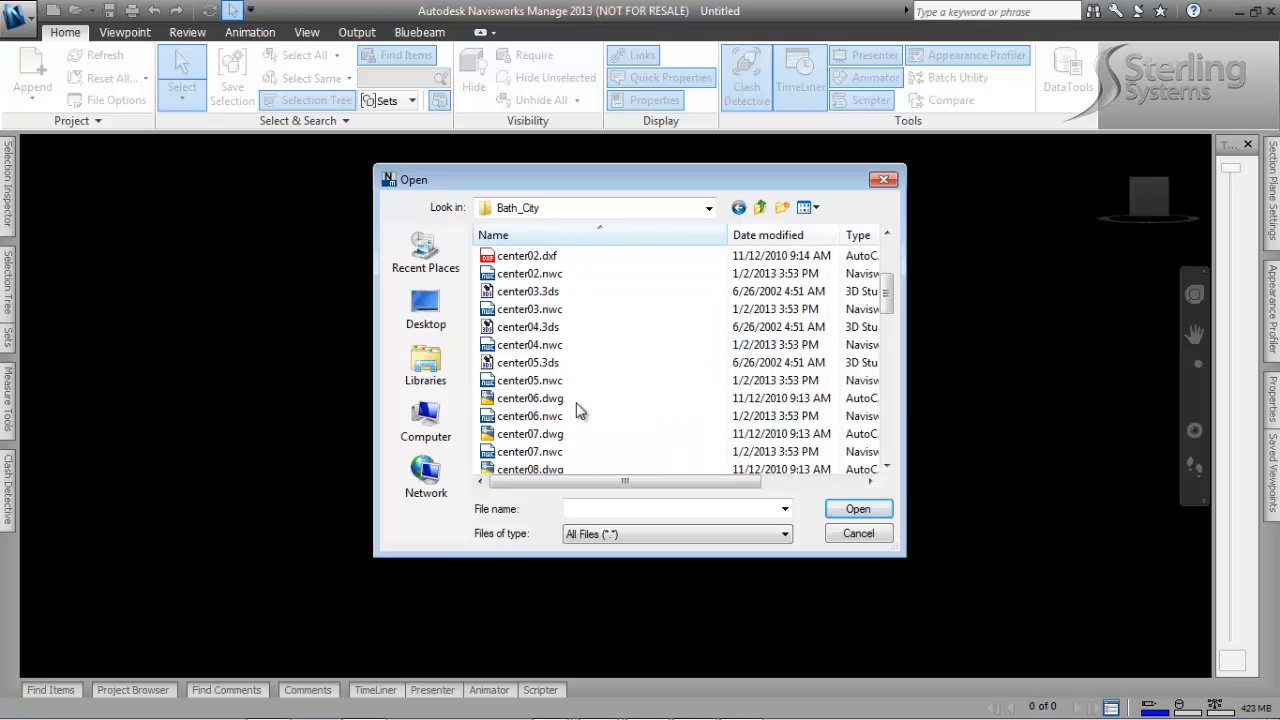
scroll(580, 410, down, 9)
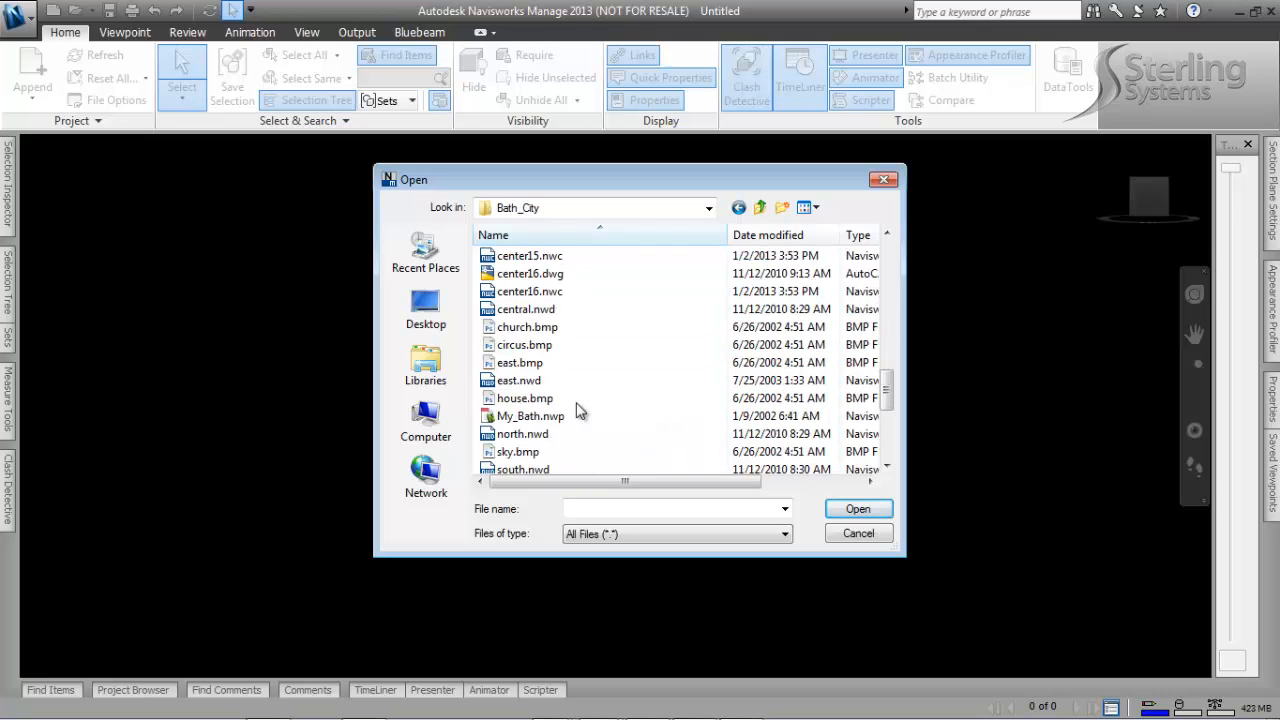
double_click(552, 310)
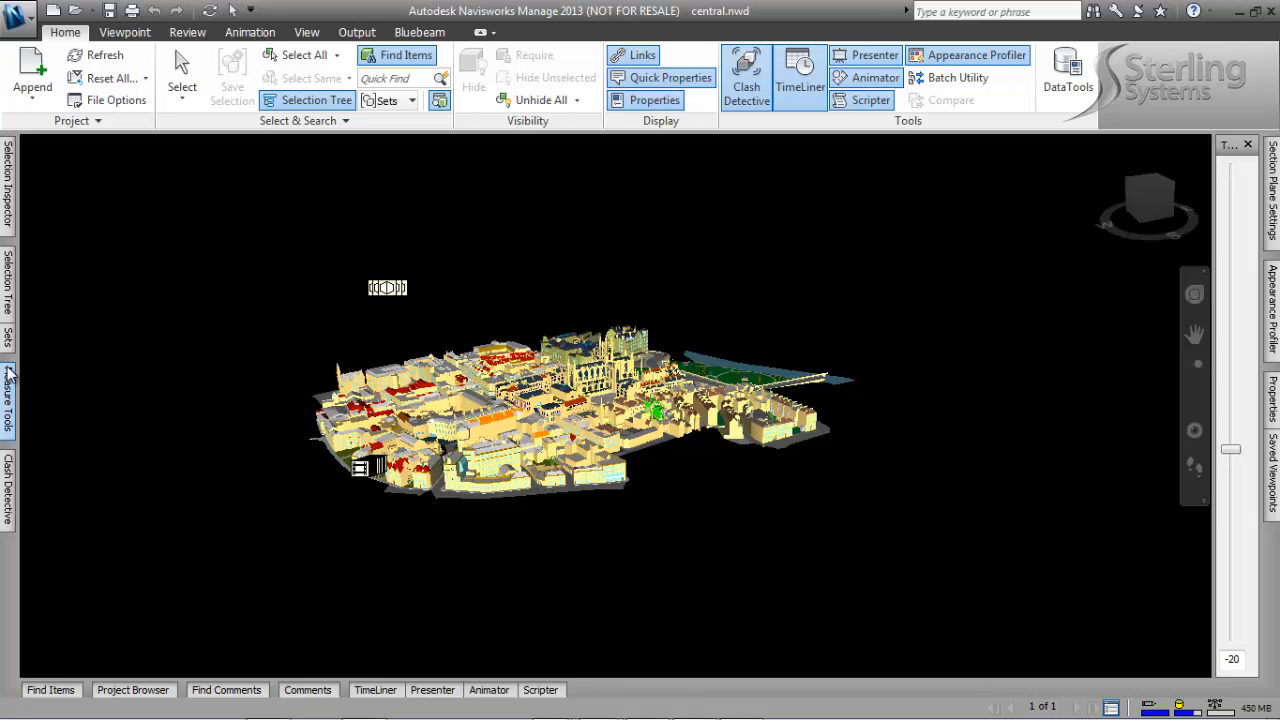
click(14, 290)
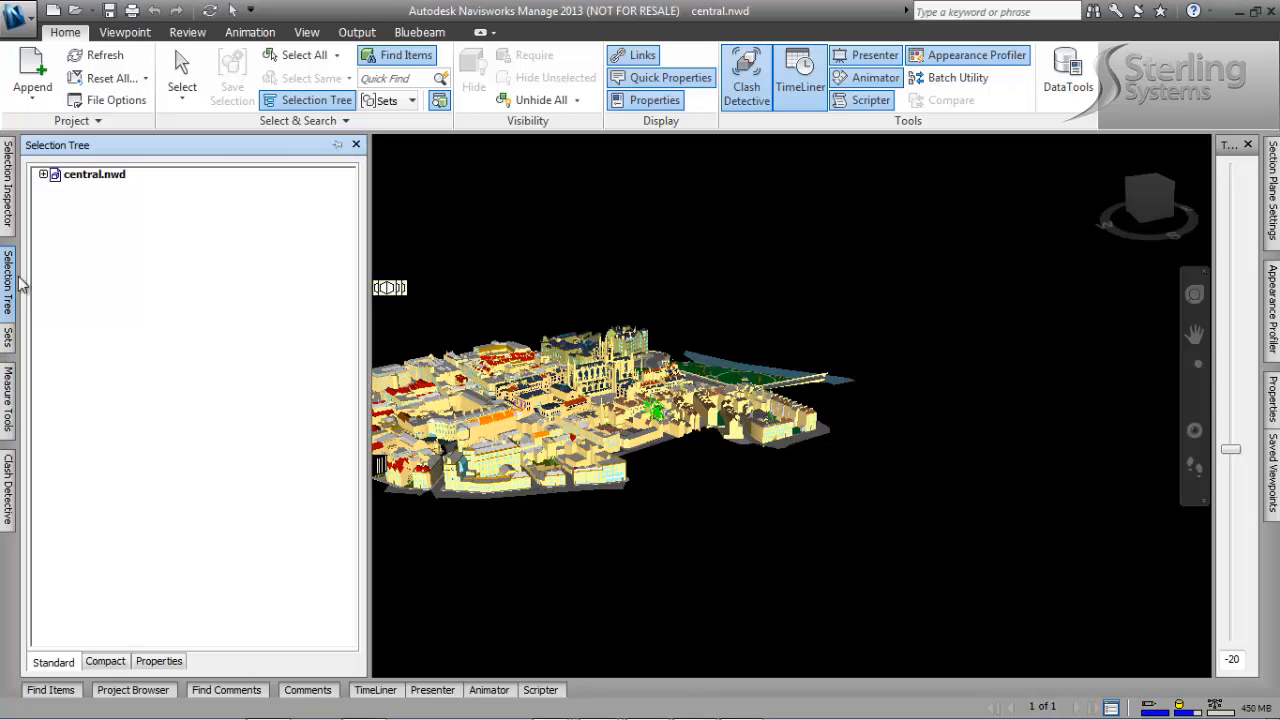
click(43, 175)
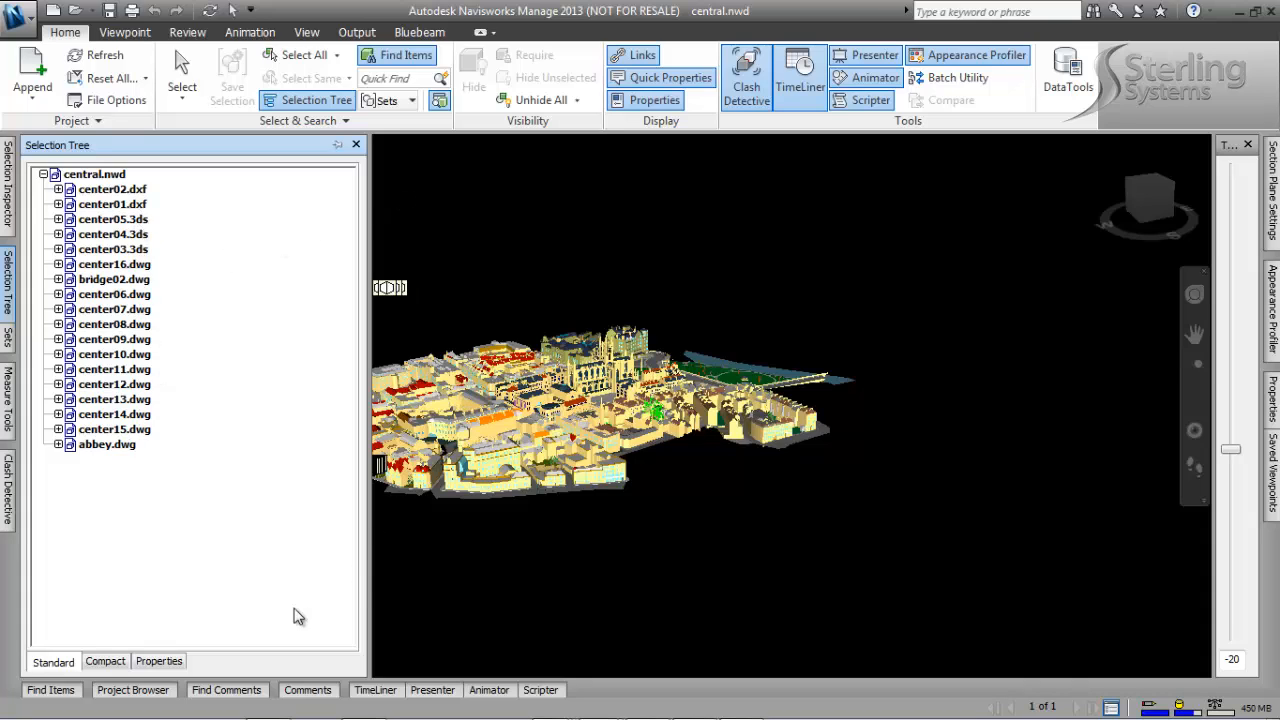
Step: Insert east.nwd, north.nwd, south.nwd and west.nwd from the Bath_City folder into the project as separate models
click(132, 692)
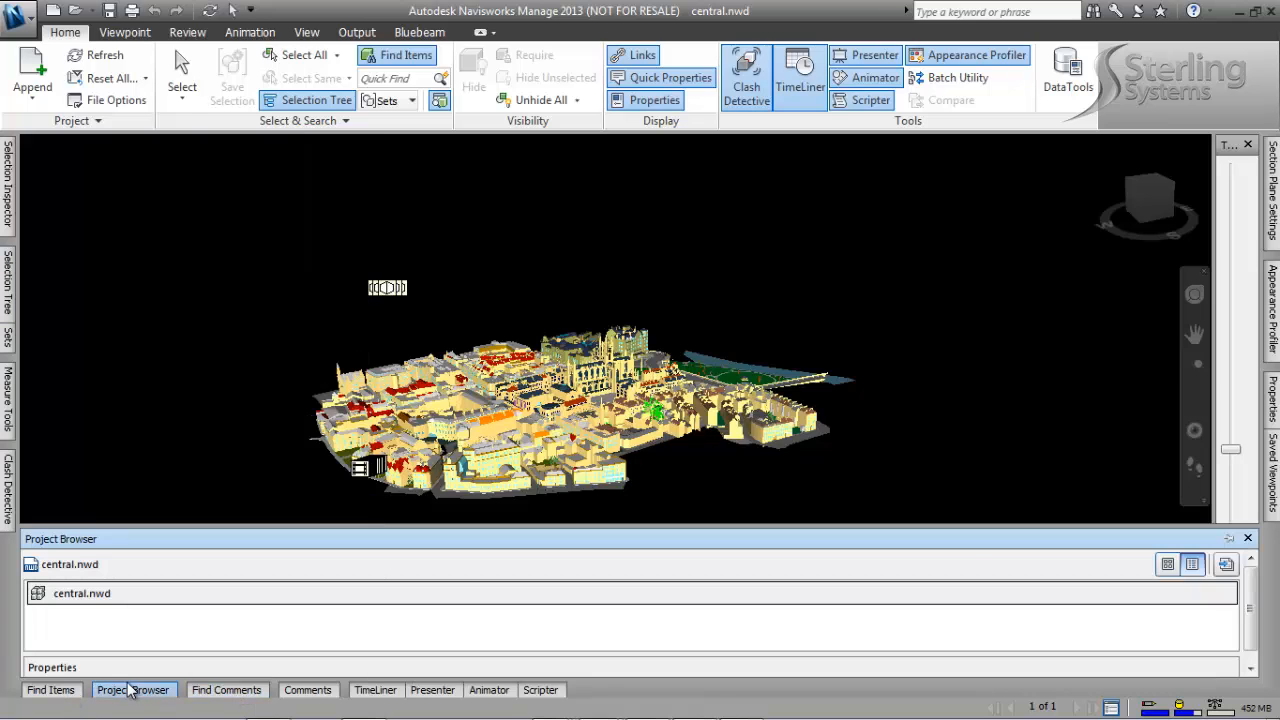
click(1226, 566)
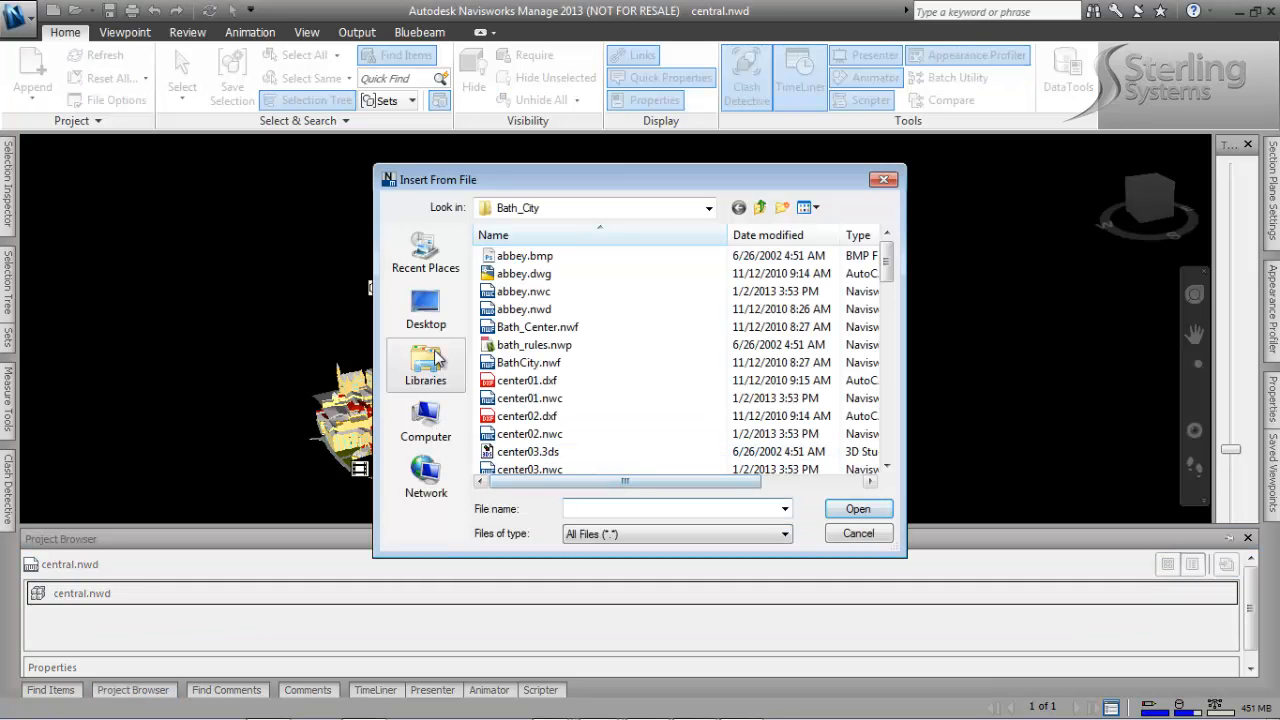
click(552, 399)
scroll(557, 400, down, 1)
scroll(557, 400, down, 10)
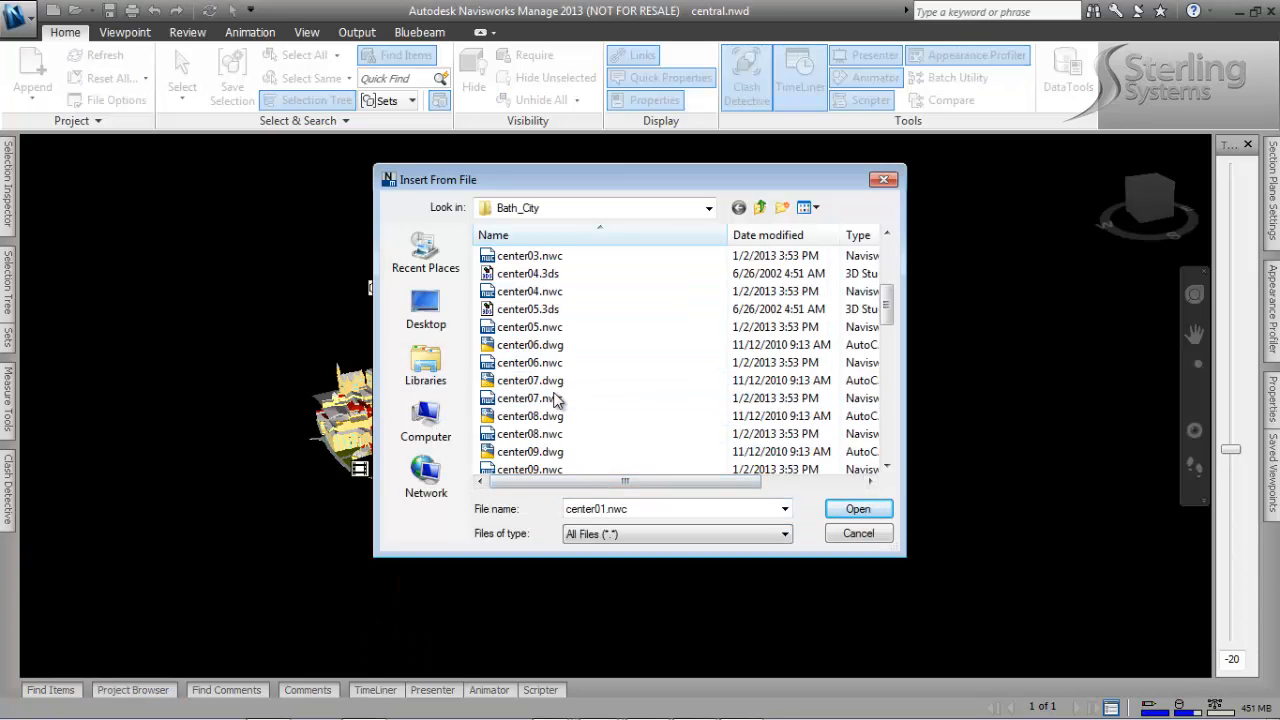
click(519, 273)
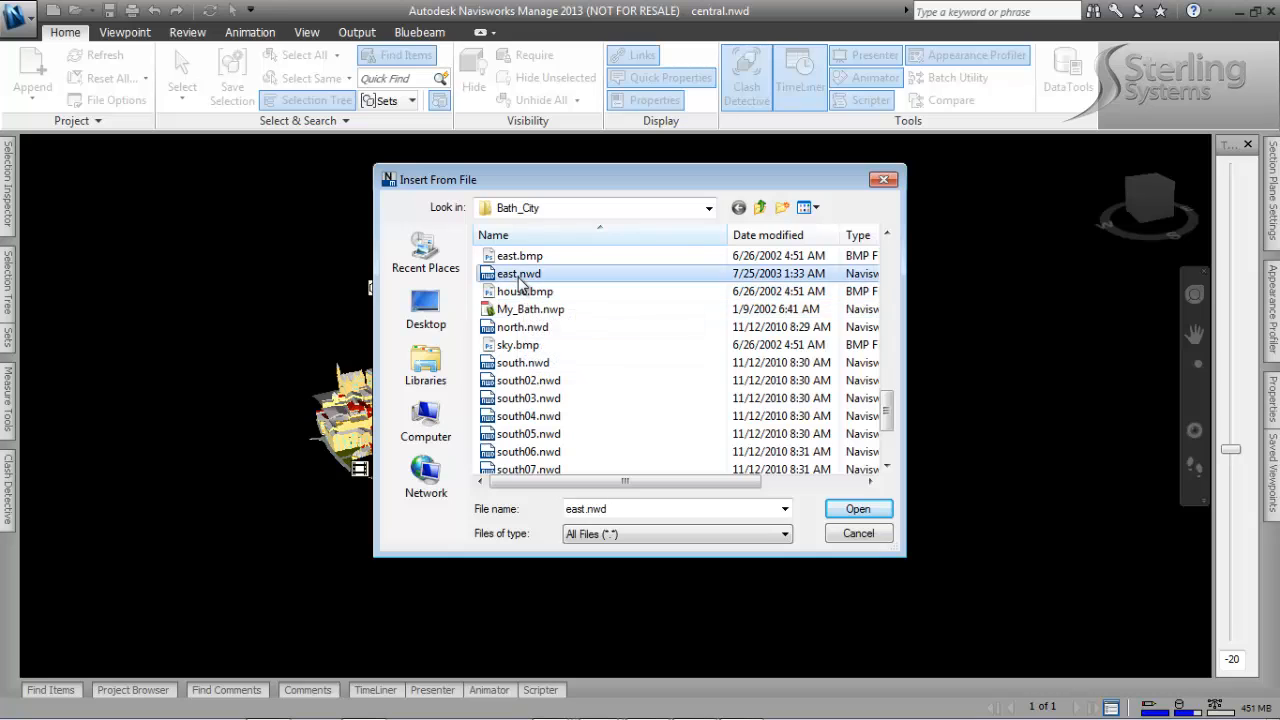
ctrl+click(533, 330)
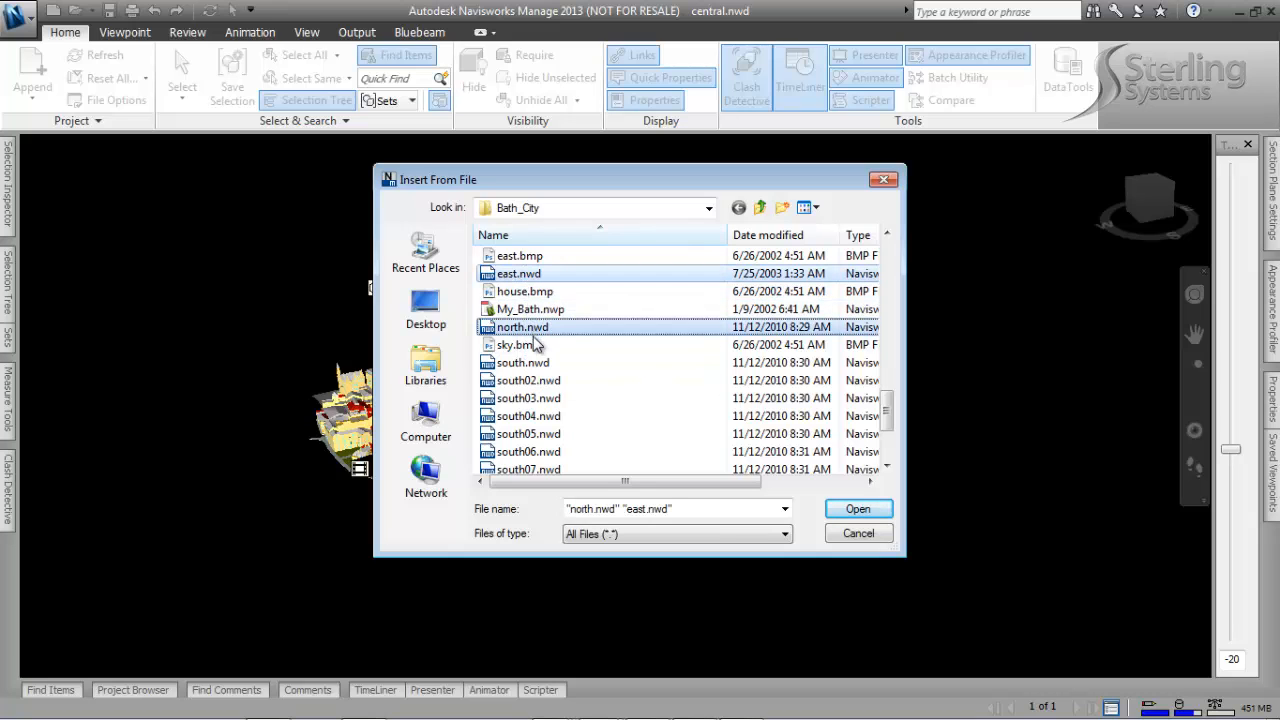
ctrl+click(525, 364)
scroll(590, 366, down, 3)
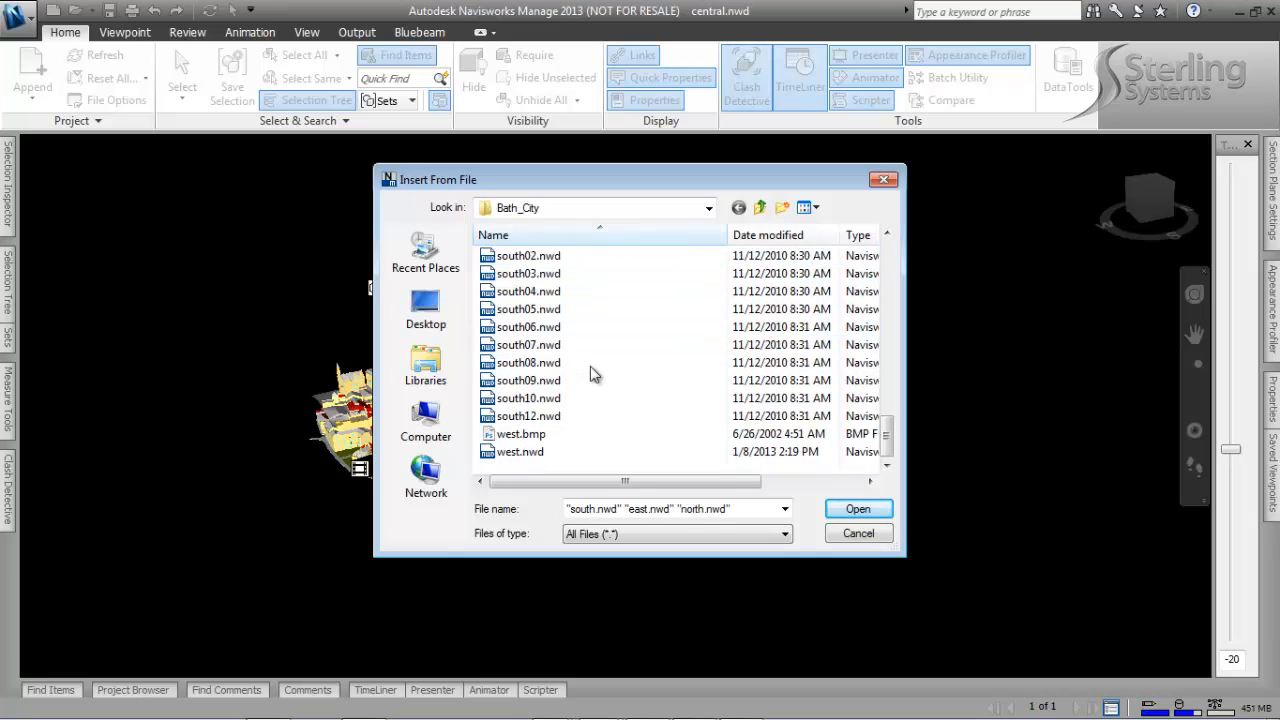
ctrl+click(553, 454)
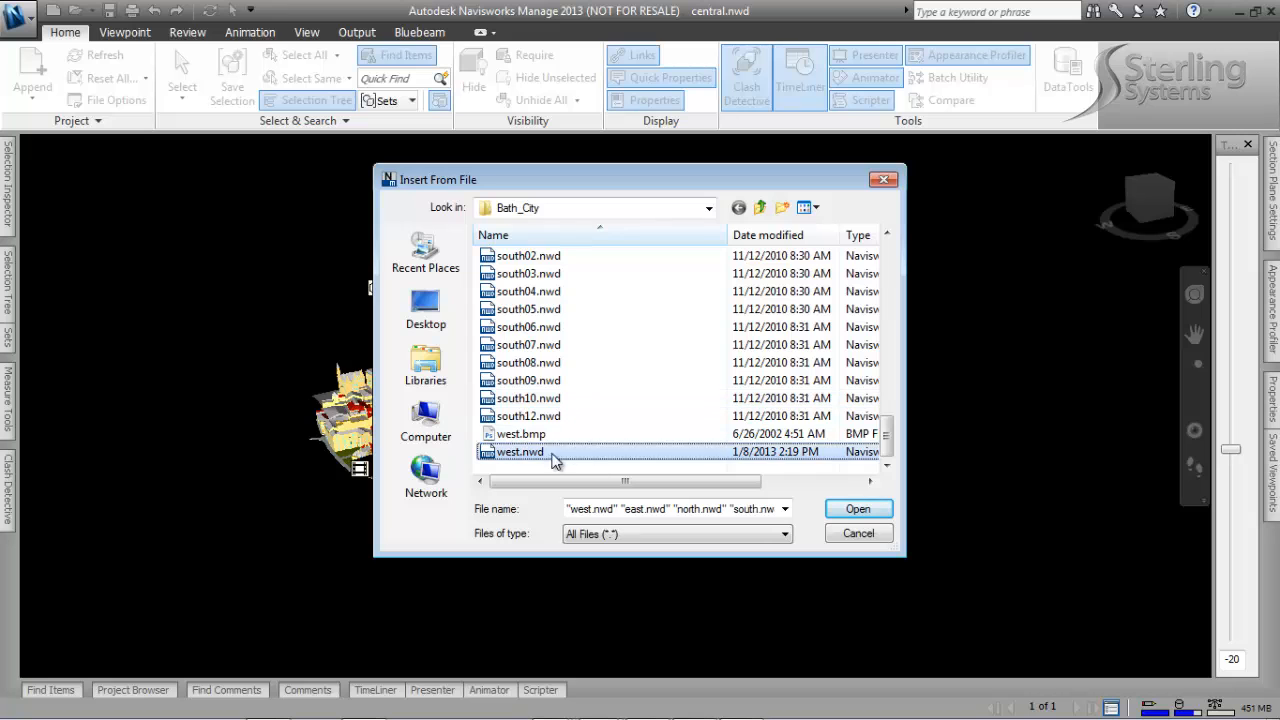
click(858, 509)
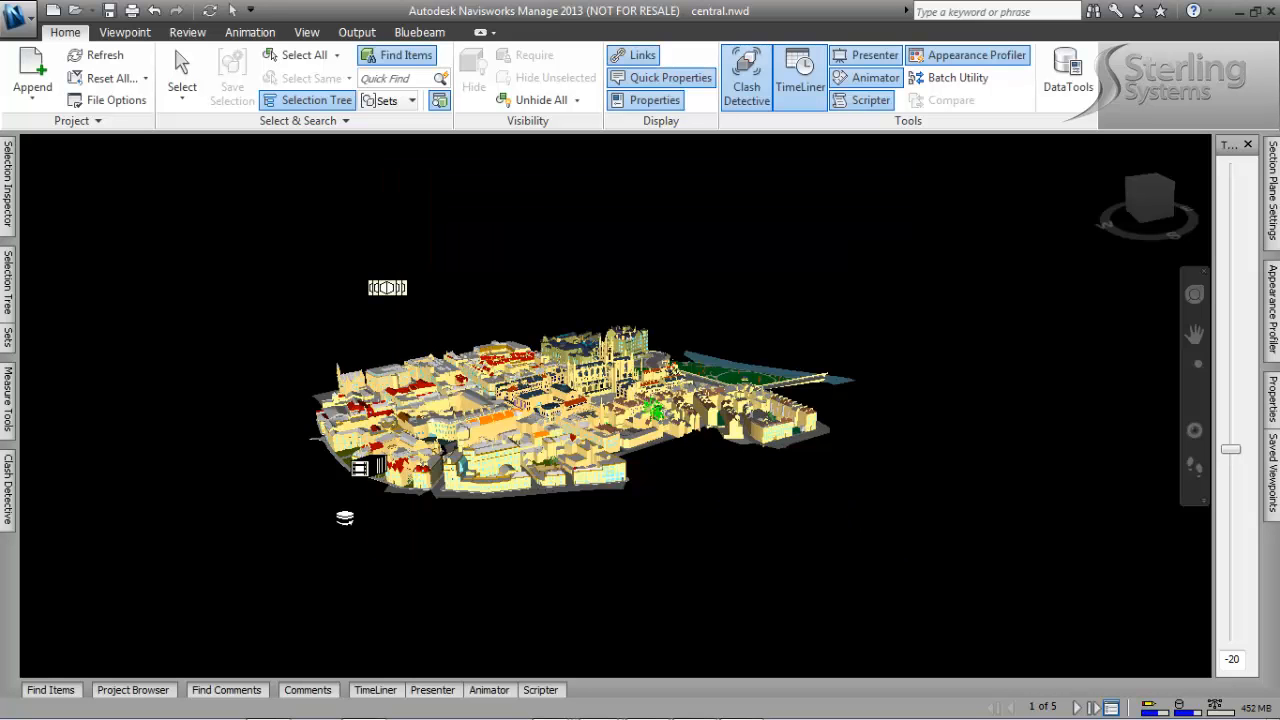
Step: Show the project's models as thumbnails and enlarge the area that lists them
click(131, 690)
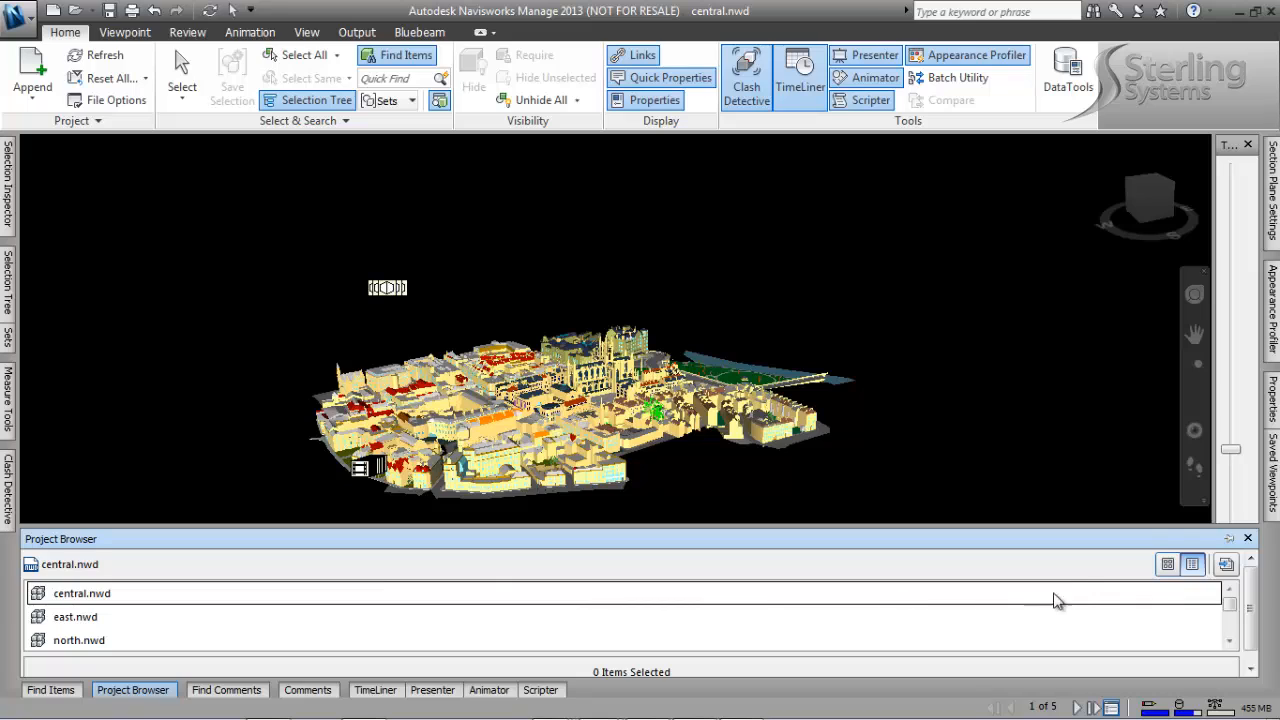
click(1167, 564)
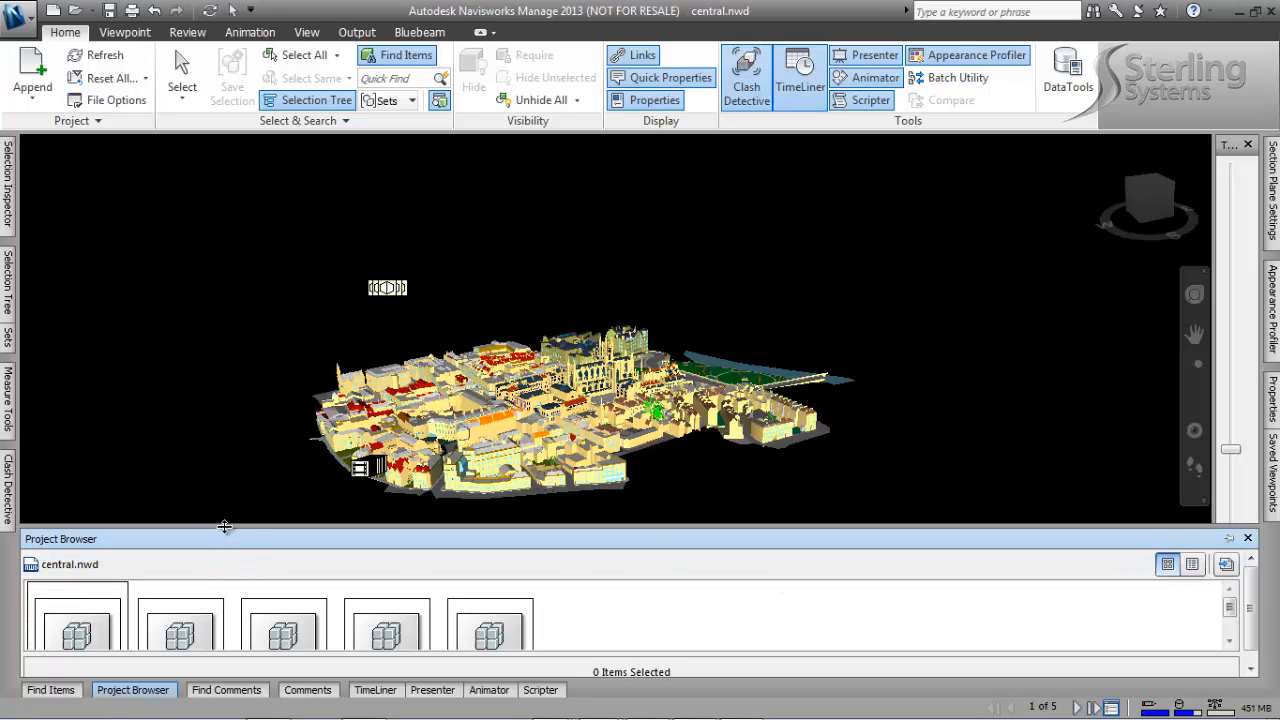
drag(225, 526, 229, 488)
Step: Open the east, north, south, west and central models in turn to examine each section of the city
click(178, 615)
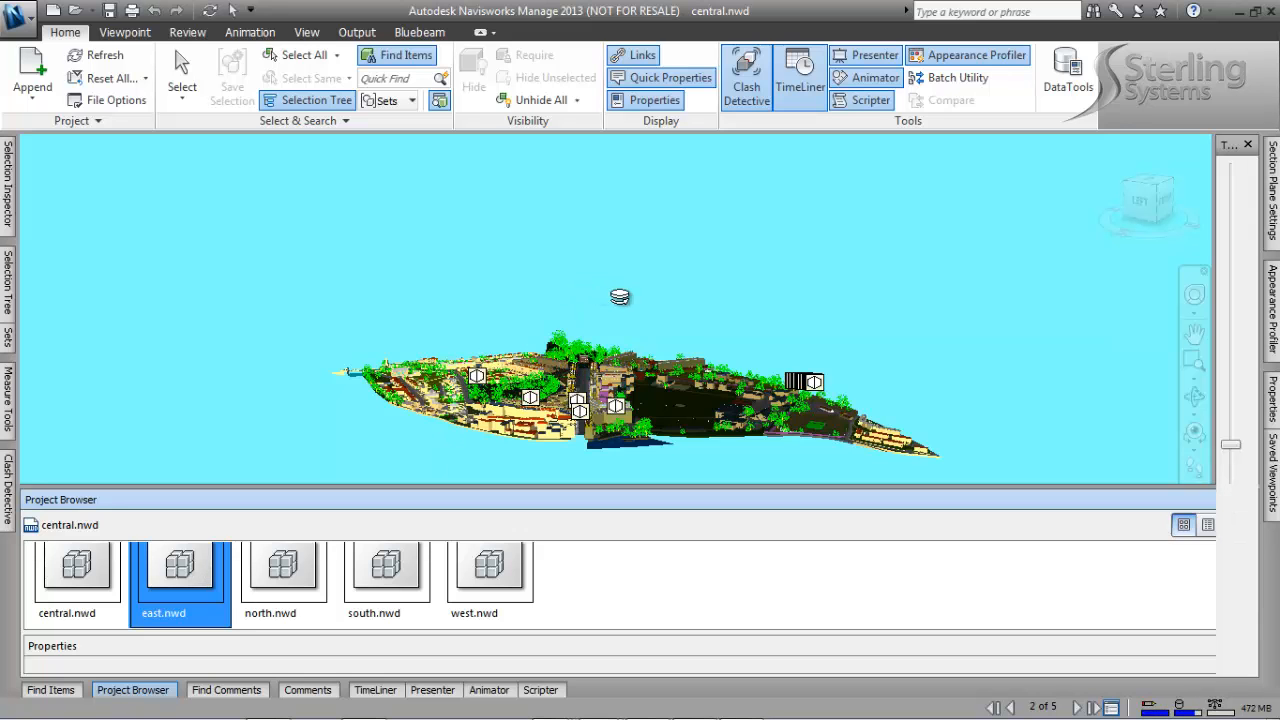
drag(690, 316, 551, 437)
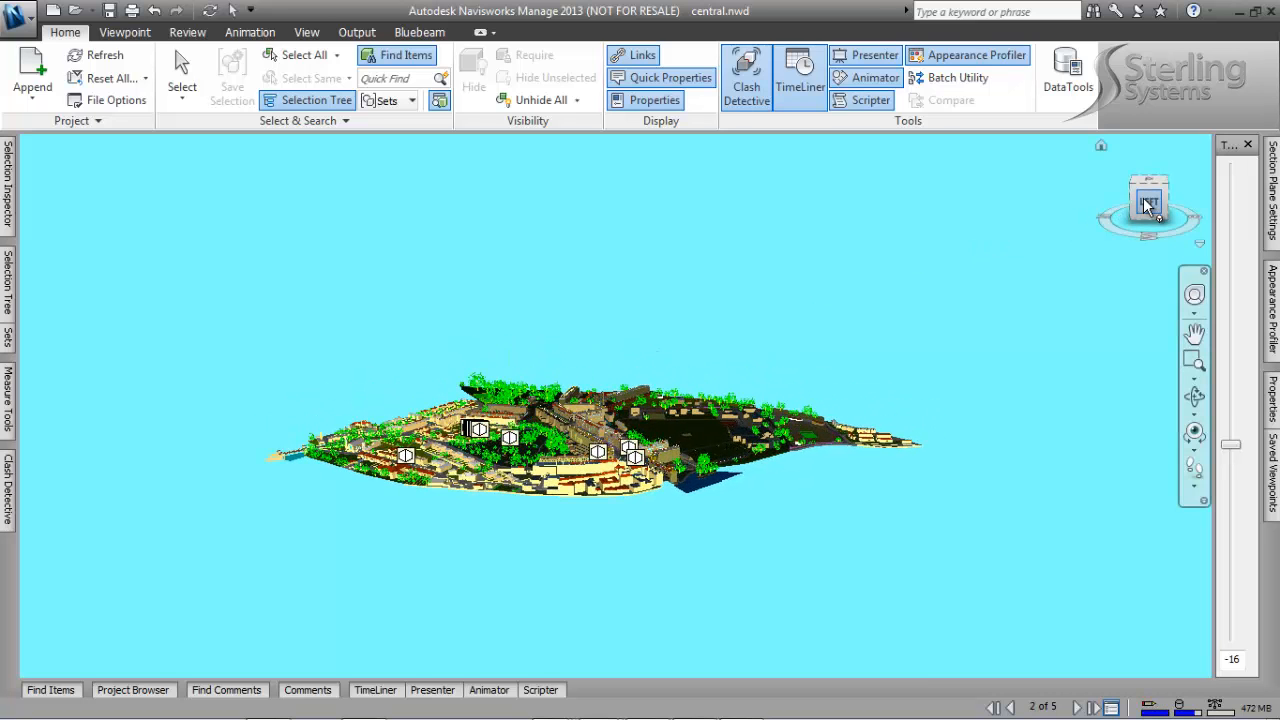
drag(1148, 207, 1148, 222)
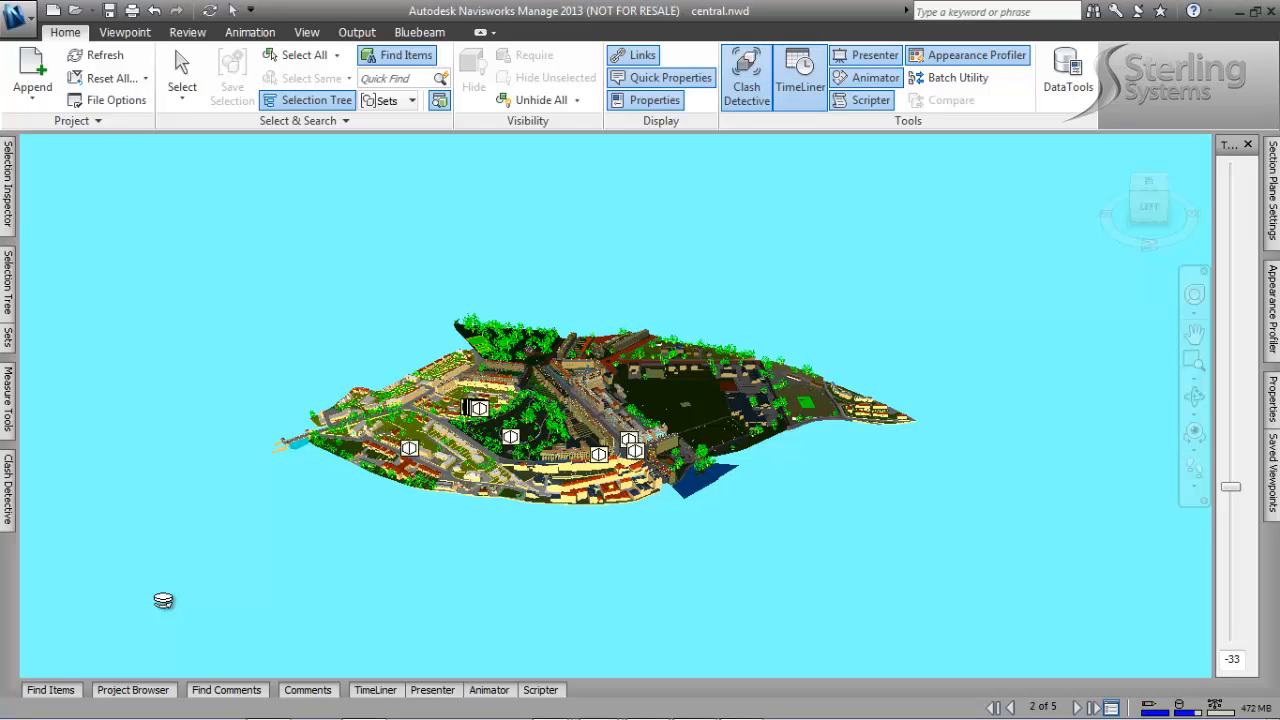
click(135, 690)
double_click(290, 585)
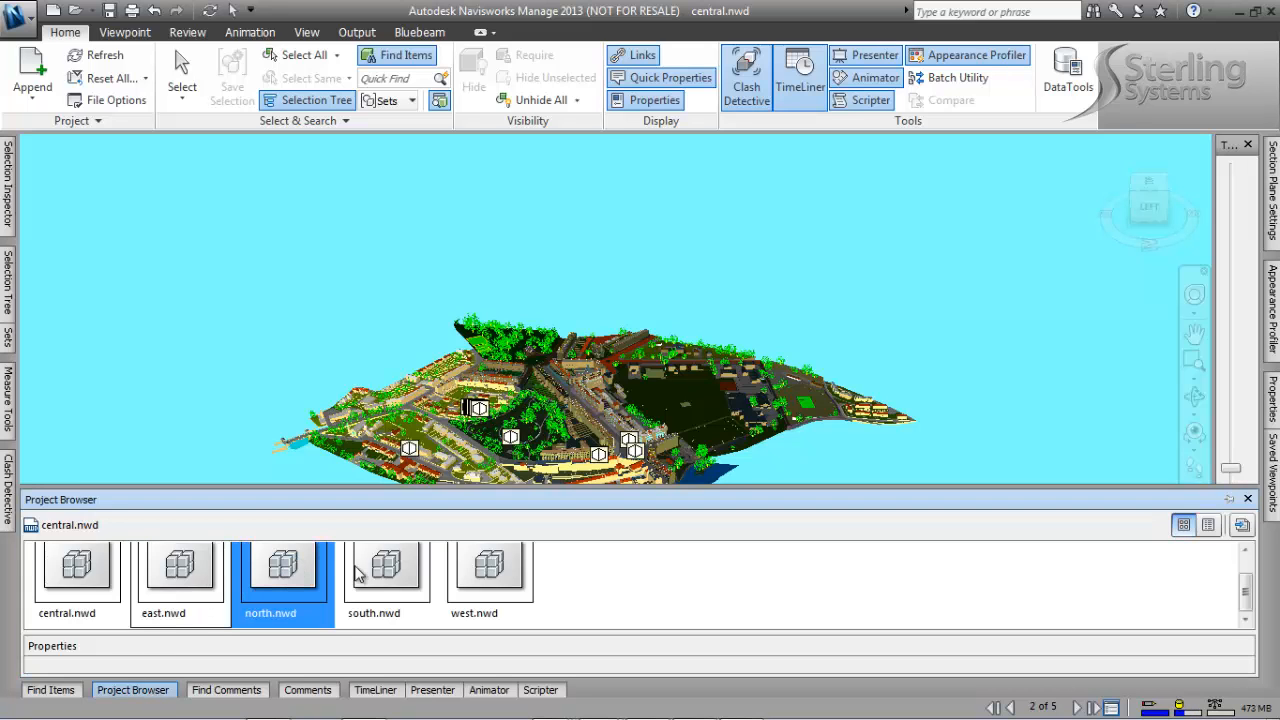
double_click(397, 570)
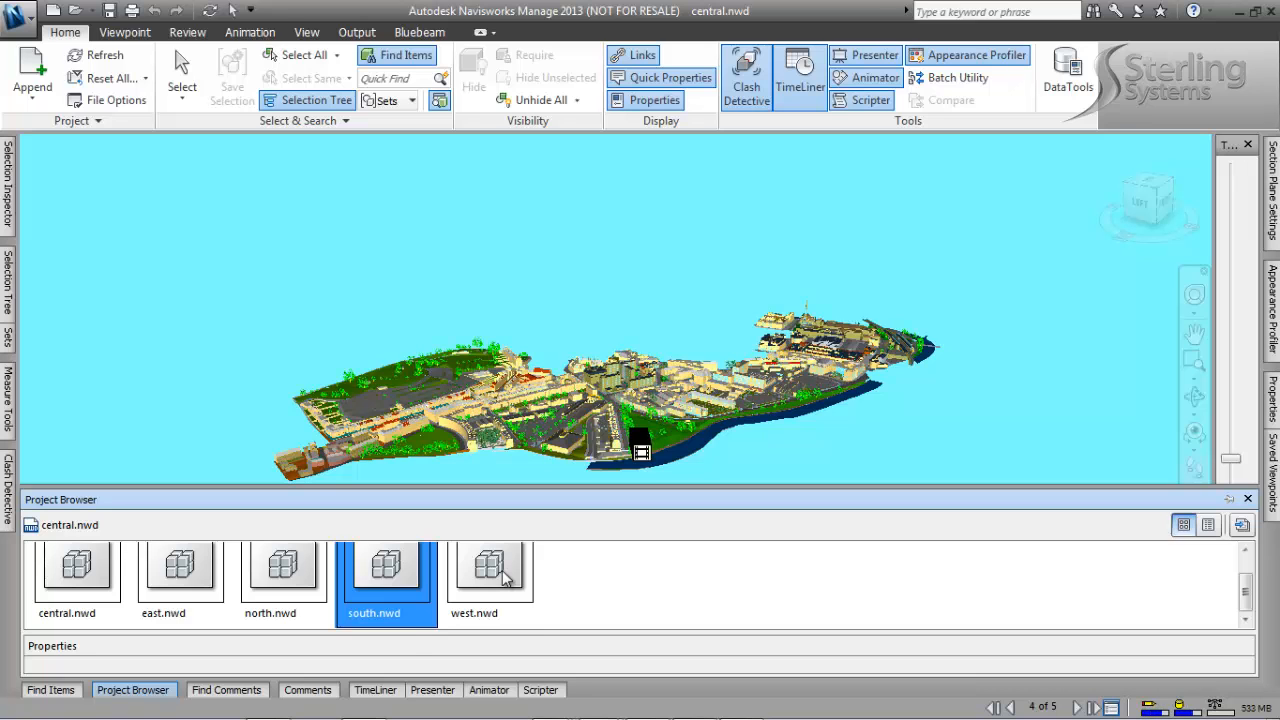
double_click(490, 572)
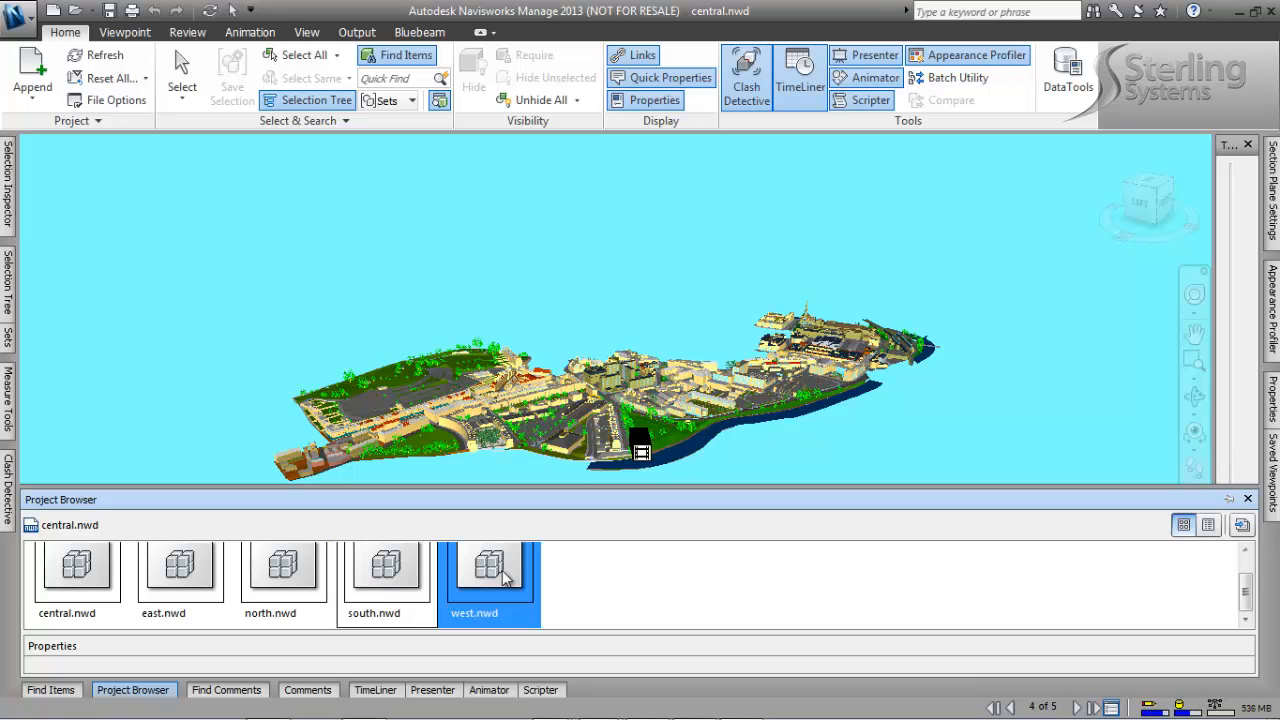
double_click(62, 568)
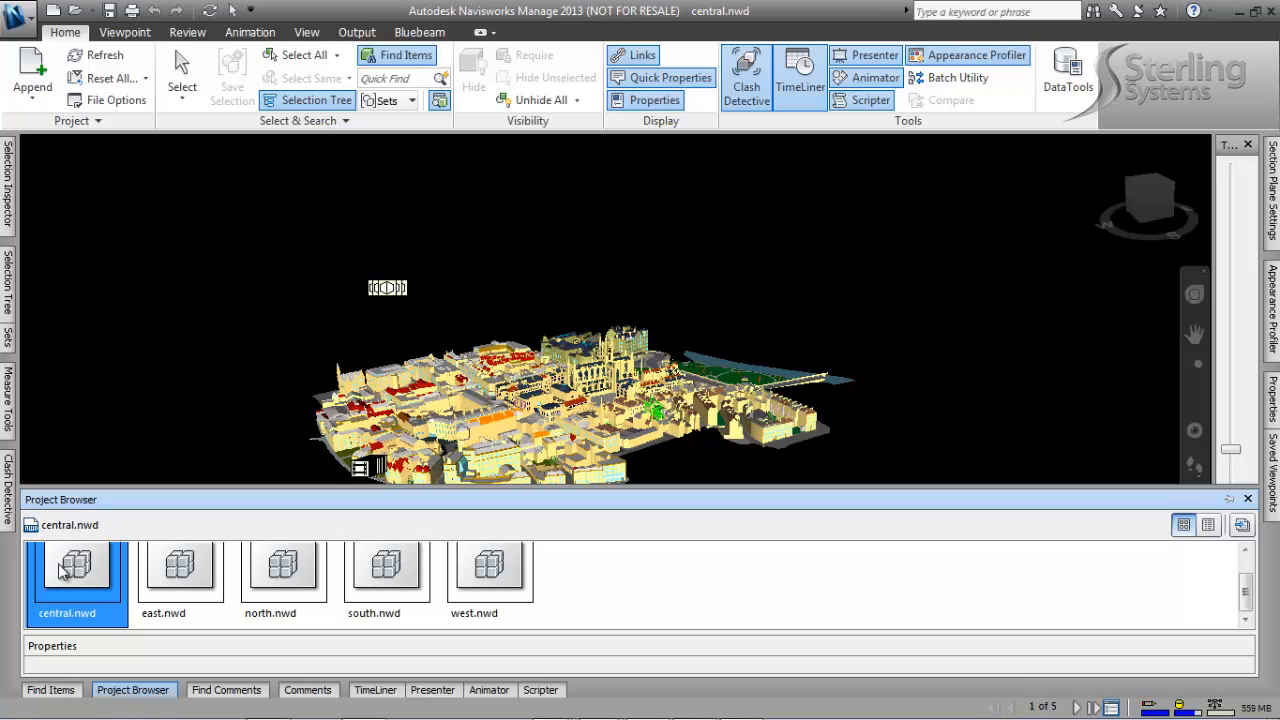
Step: Append east.nwd, north.nwd, south.nwd and west.nwd to the current central.nwd model and view the whole city from the home view
click(190, 562)
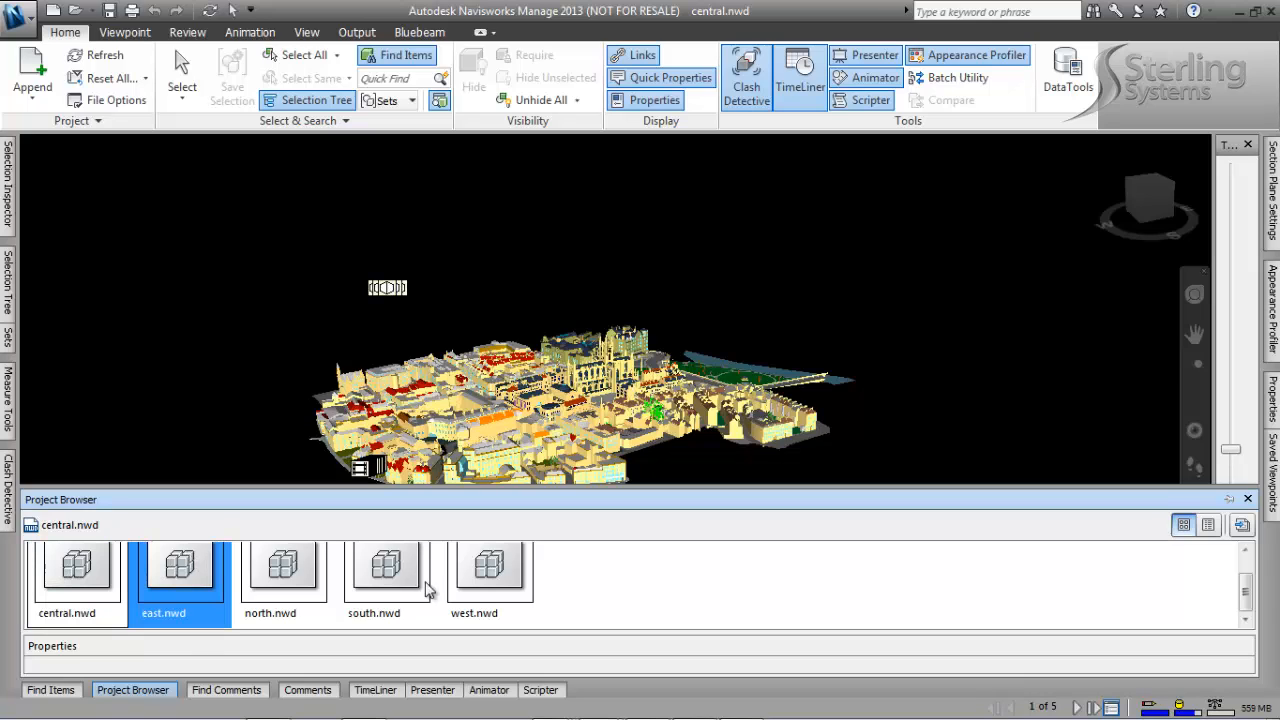
shift+click(497, 583)
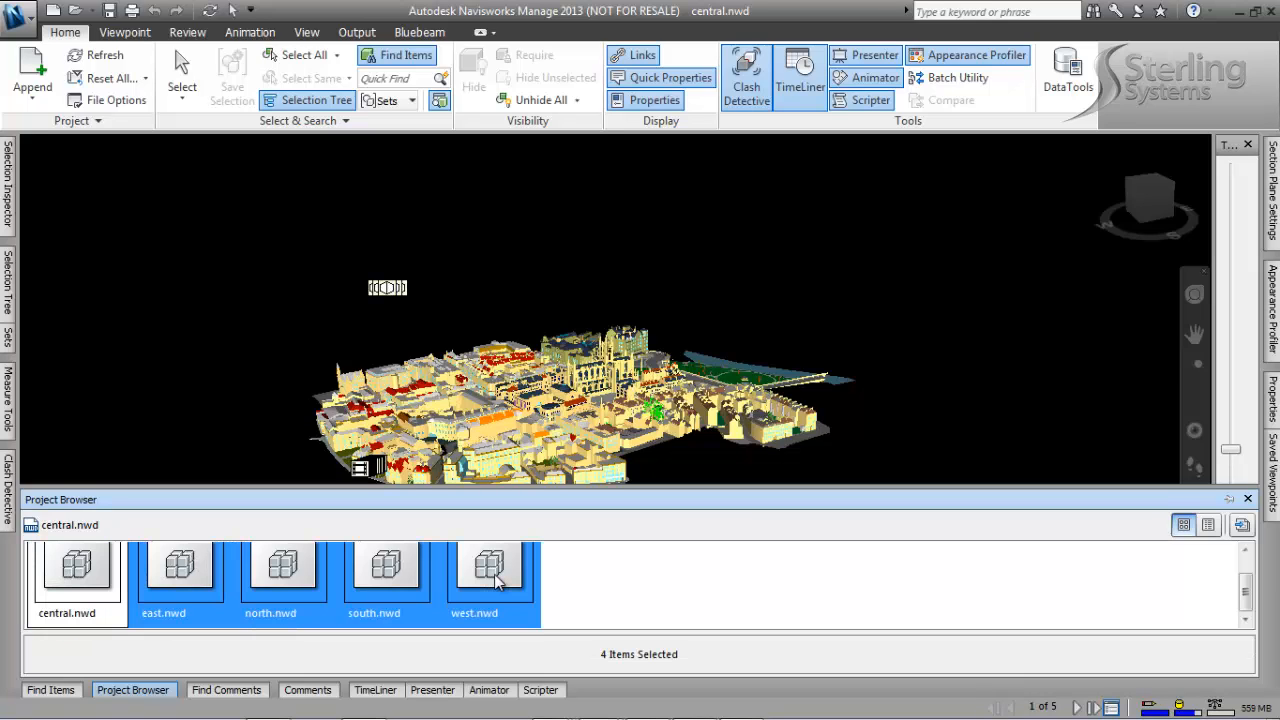
right_click(210, 583)
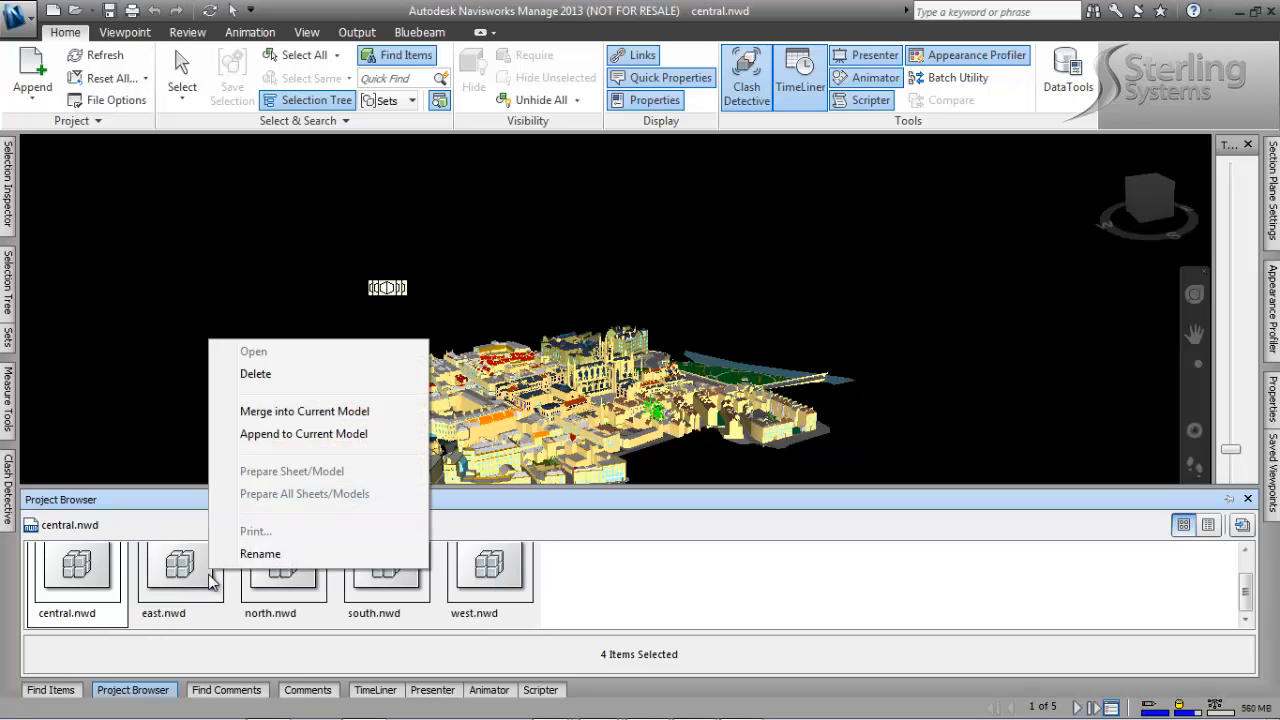
click(278, 434)
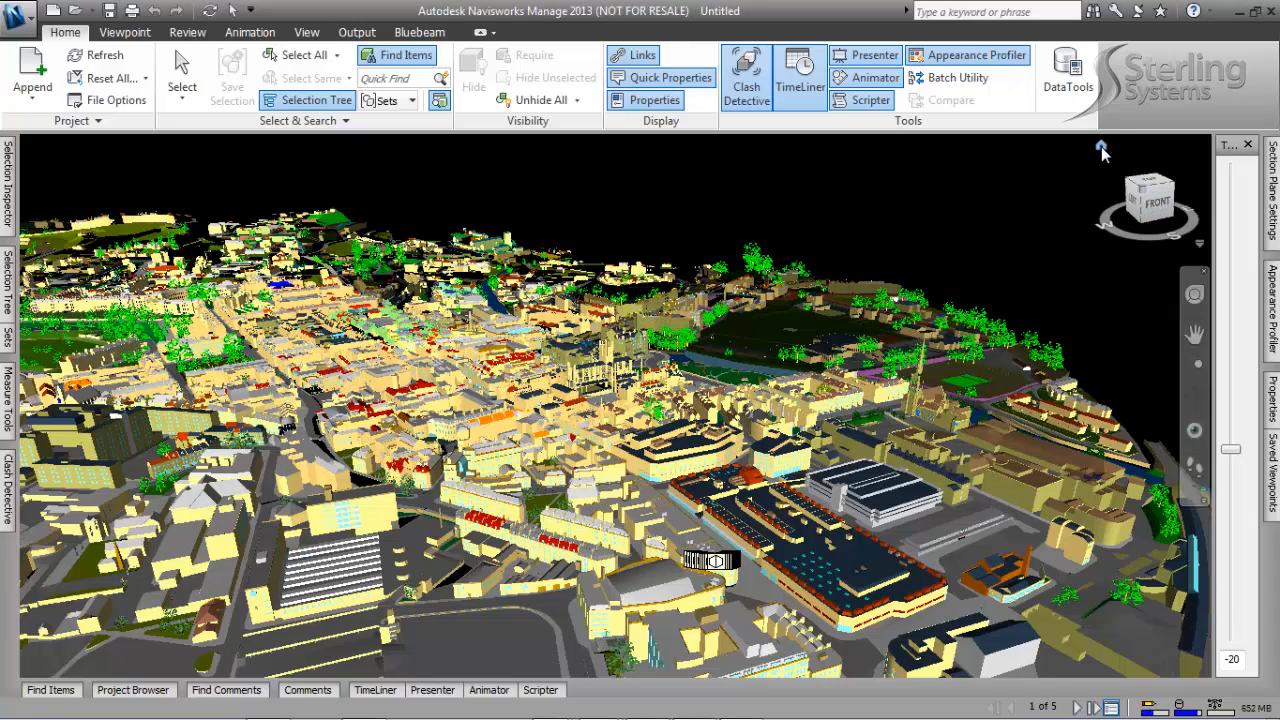
click(1101, 147)
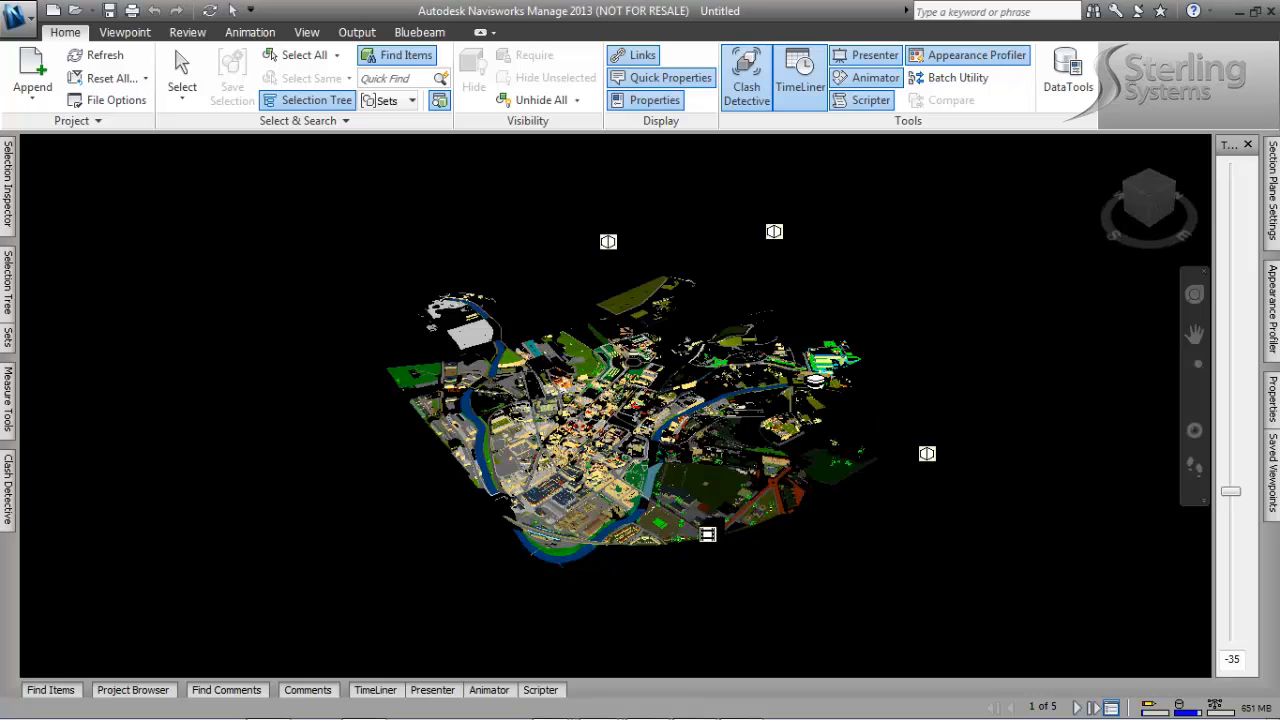
mouse_move(813, 384)
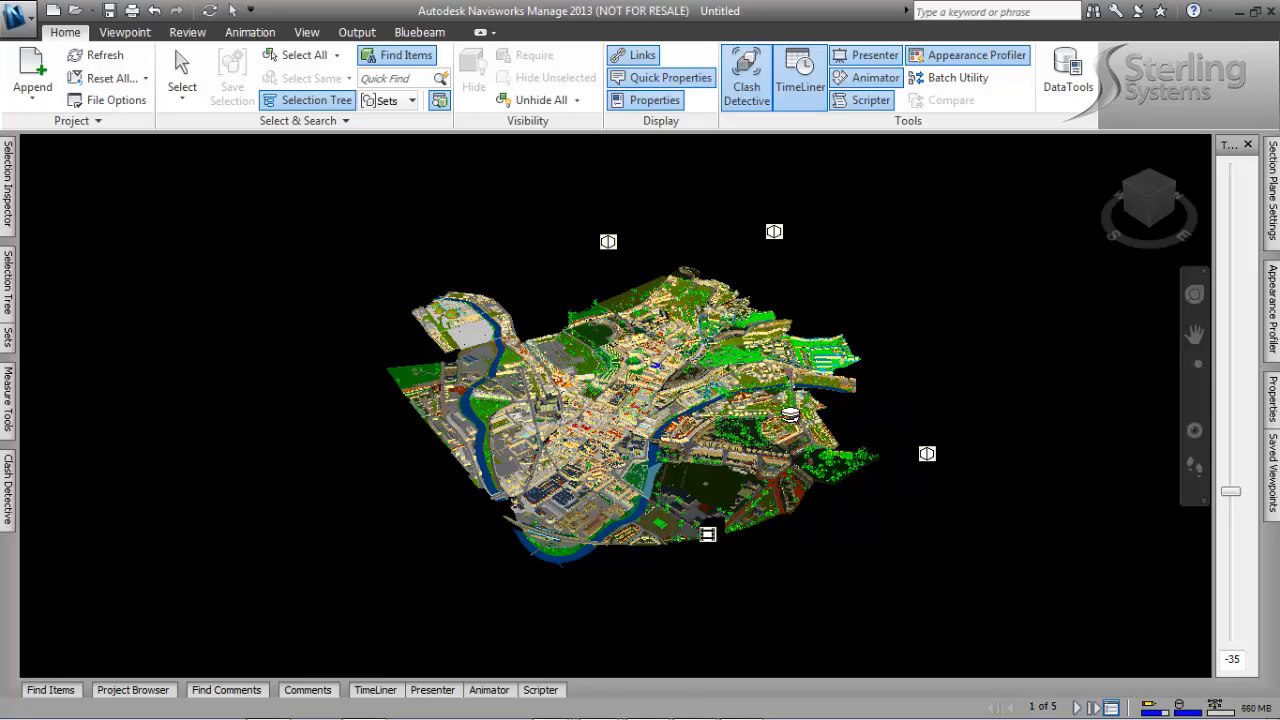
drag(538, 441, 679, 479)
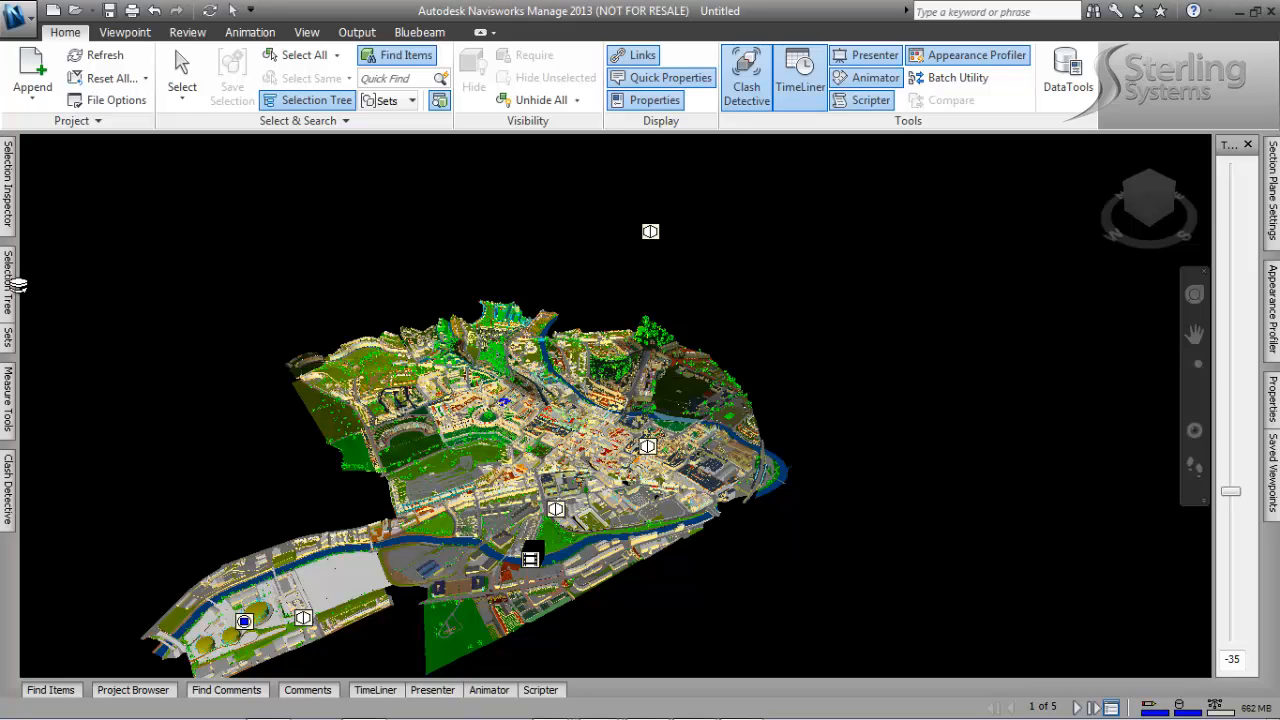
Step: Expand central.nwd in the combined model's hierarchy and select abbey.dwg
mouse_move(11, 289)
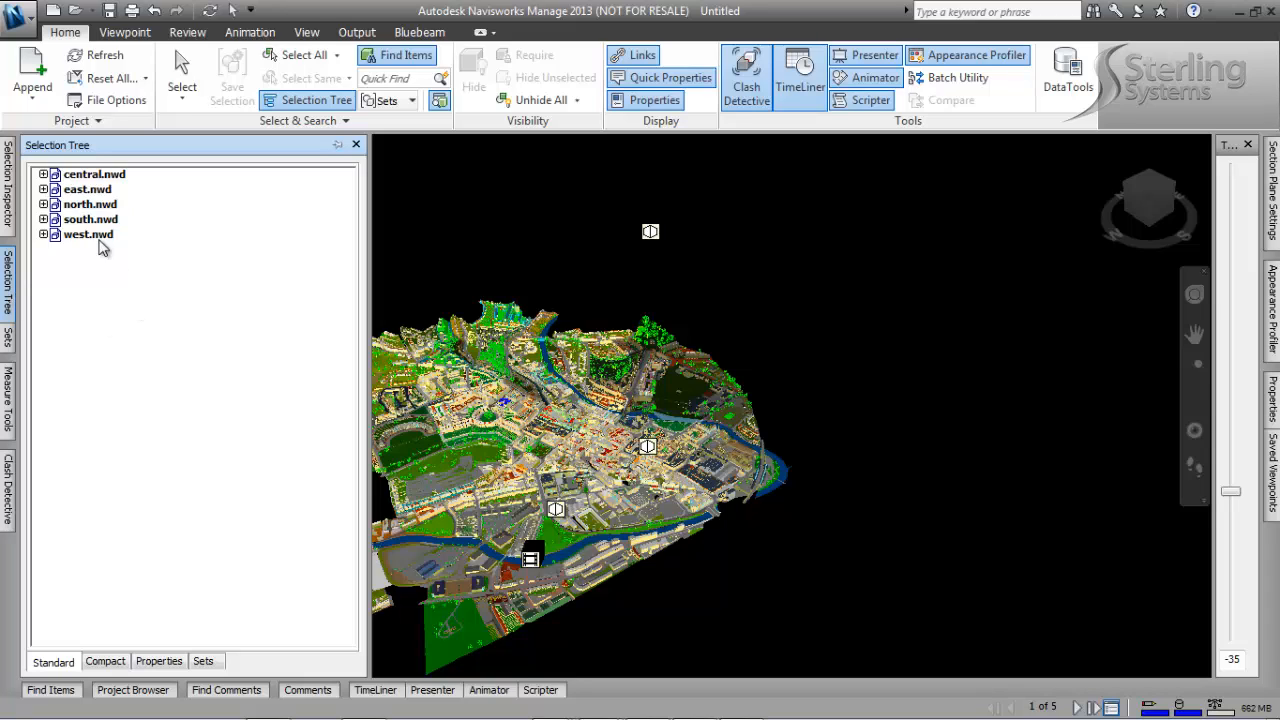
click(43, 174)
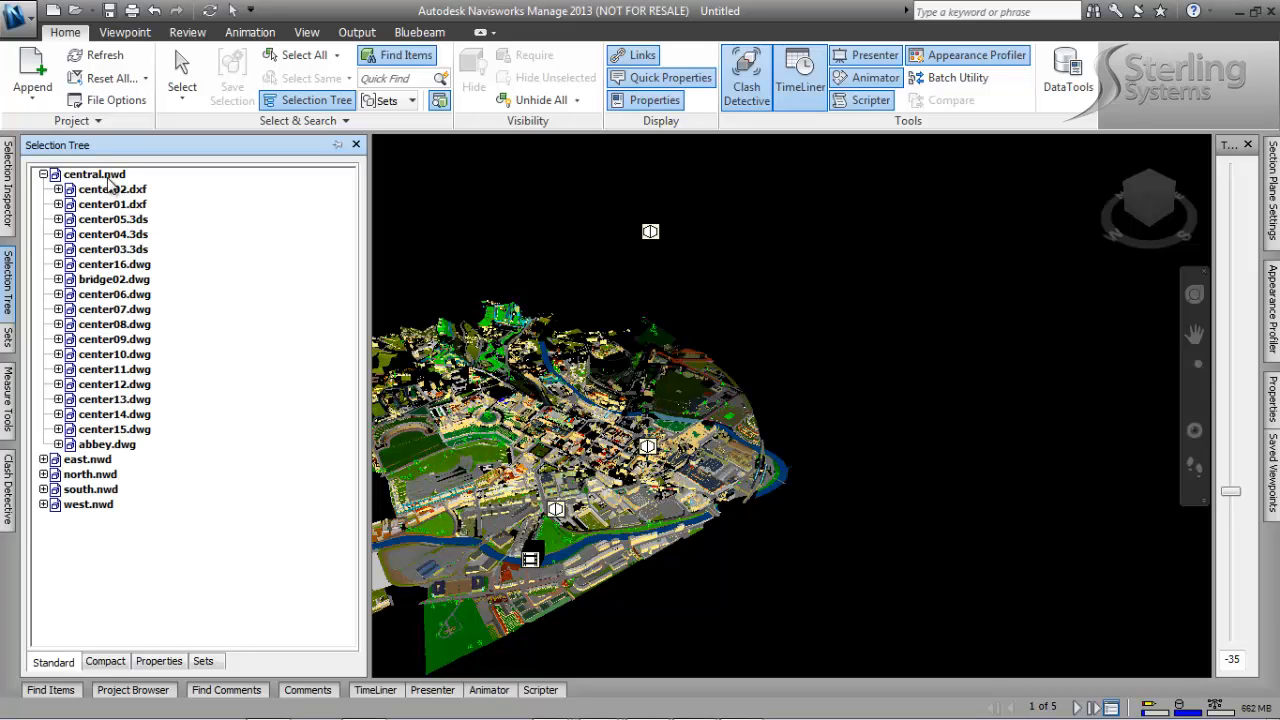
click(107, 444)
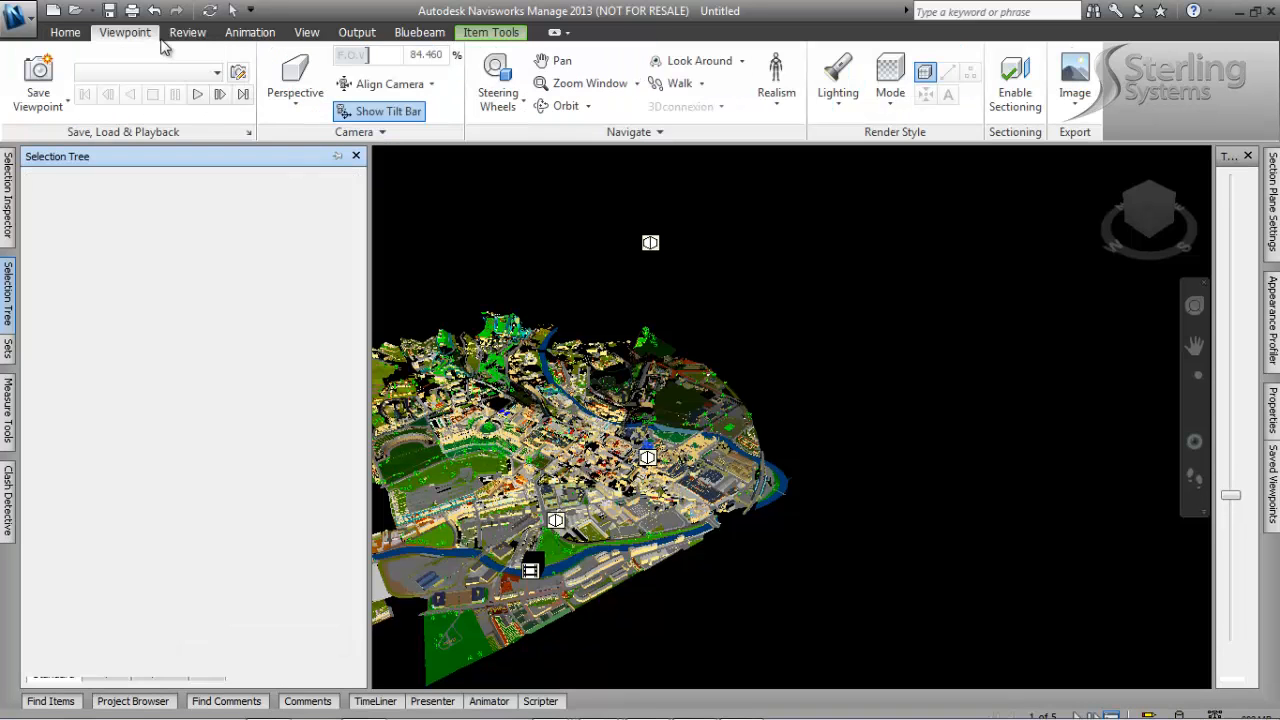
Step: Zoom the view to the selected abbey.dwg and check its entry in the model hierarchy
click(590, 91)
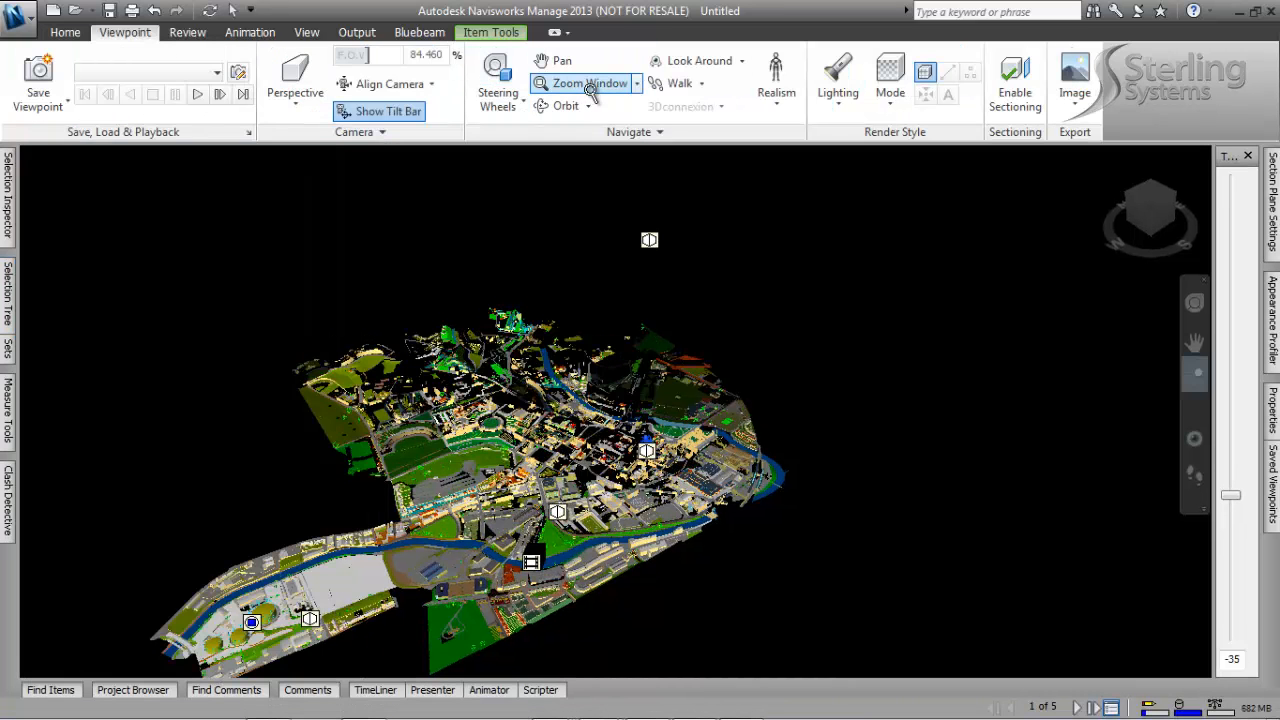
click(631, 83)
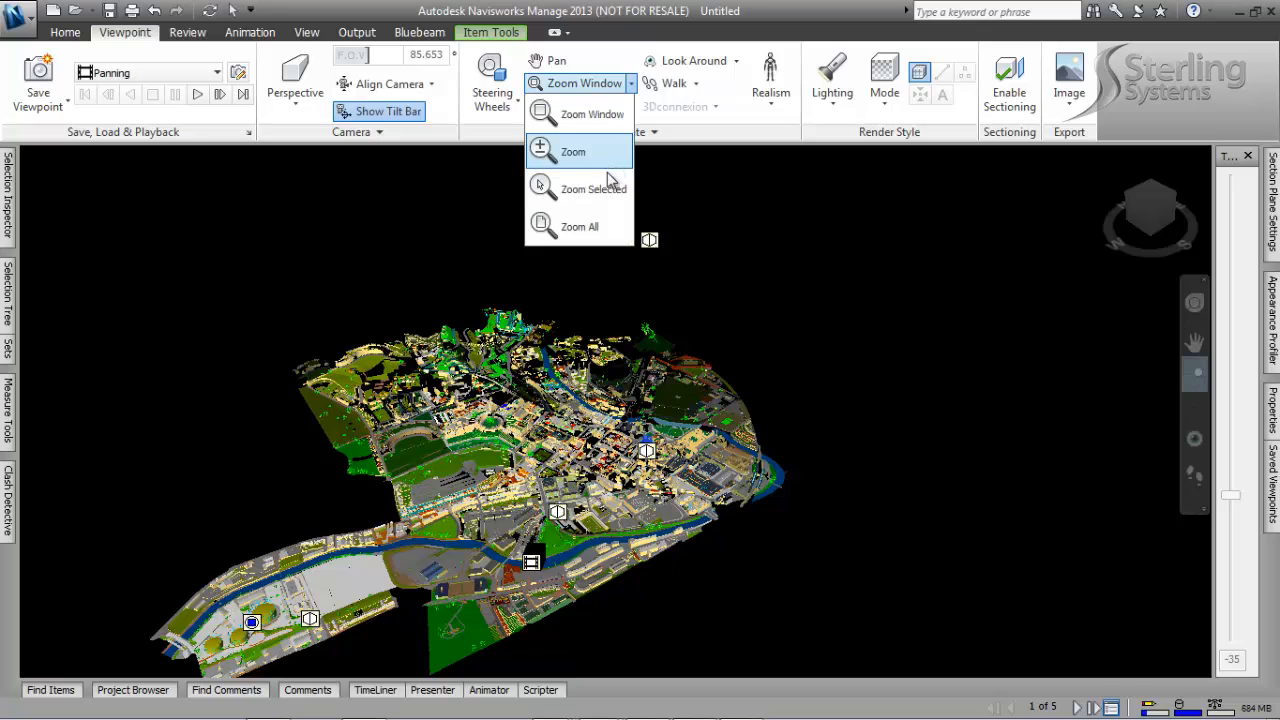
click(606, 190)
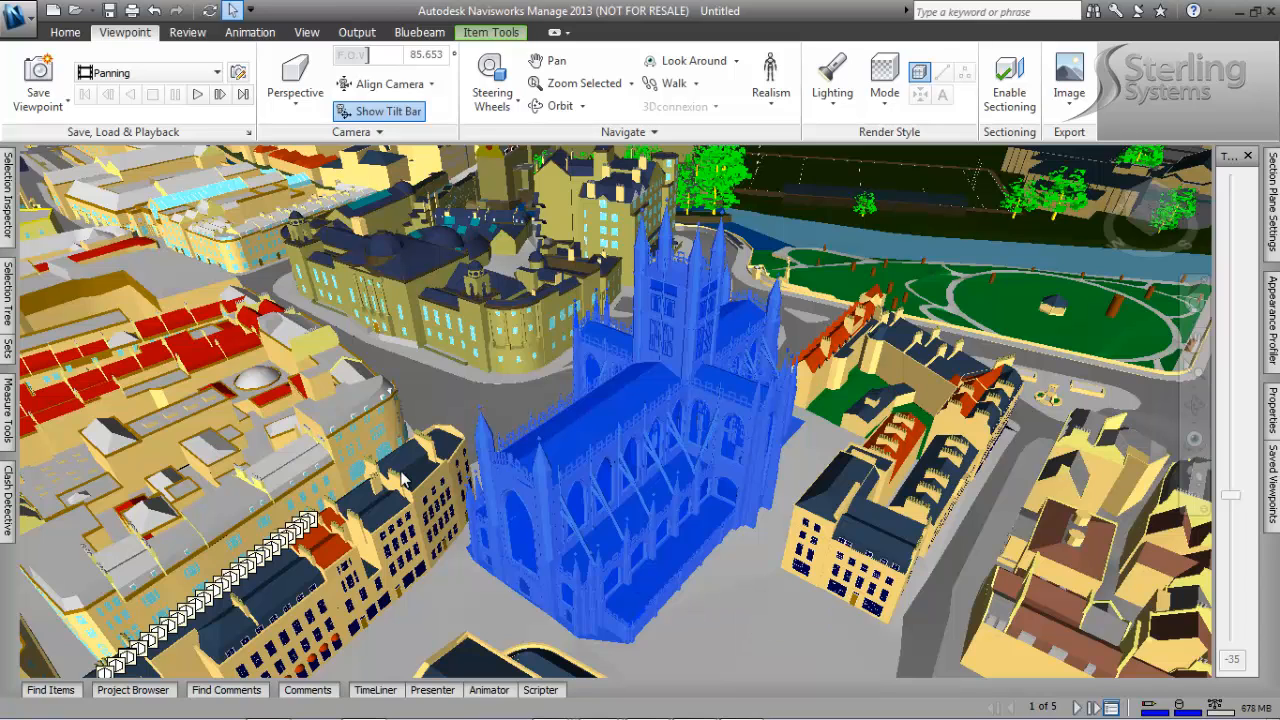
click(12, 305)
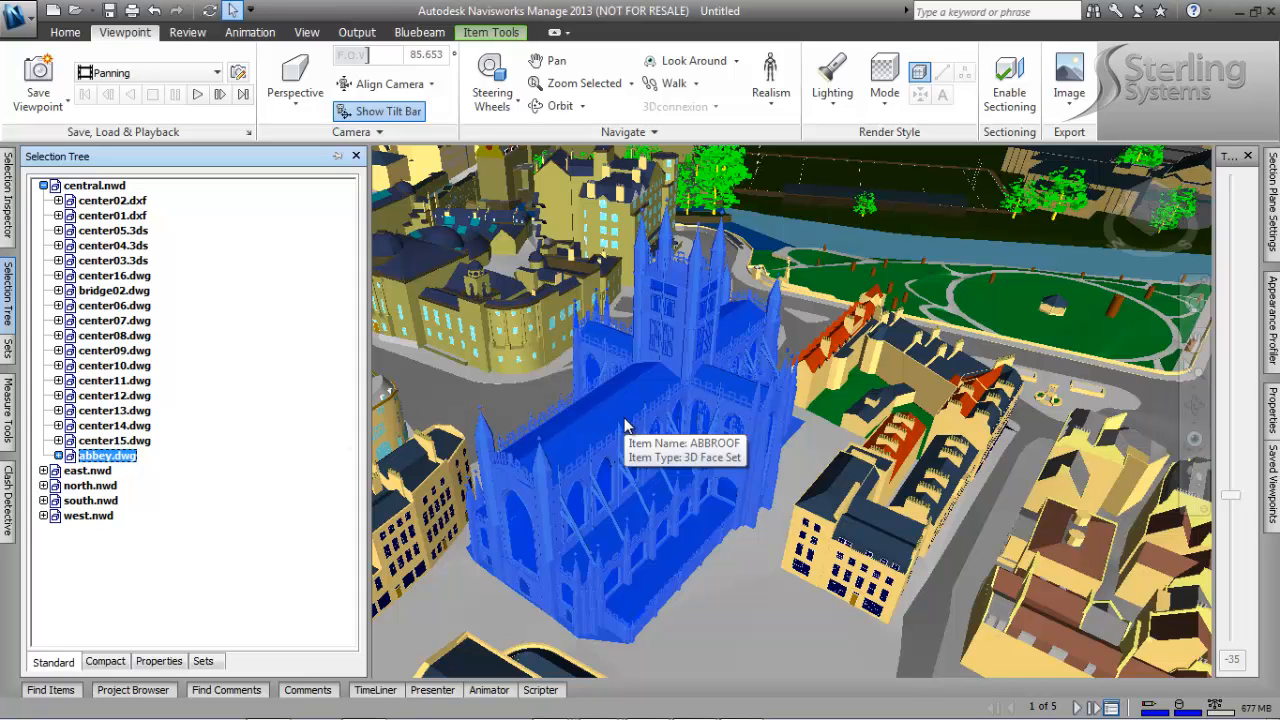
Step: Hide everything except the selected abbey and clear the selection
click(66, 32)
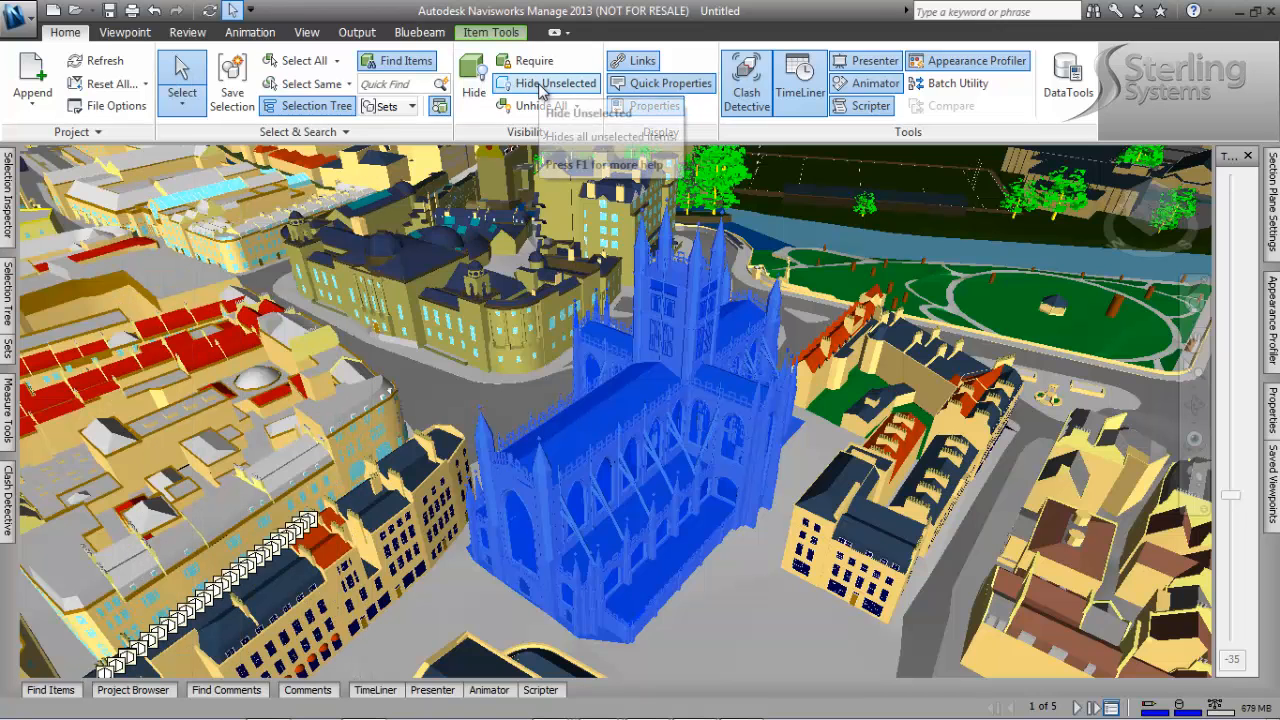
click(541, 86)
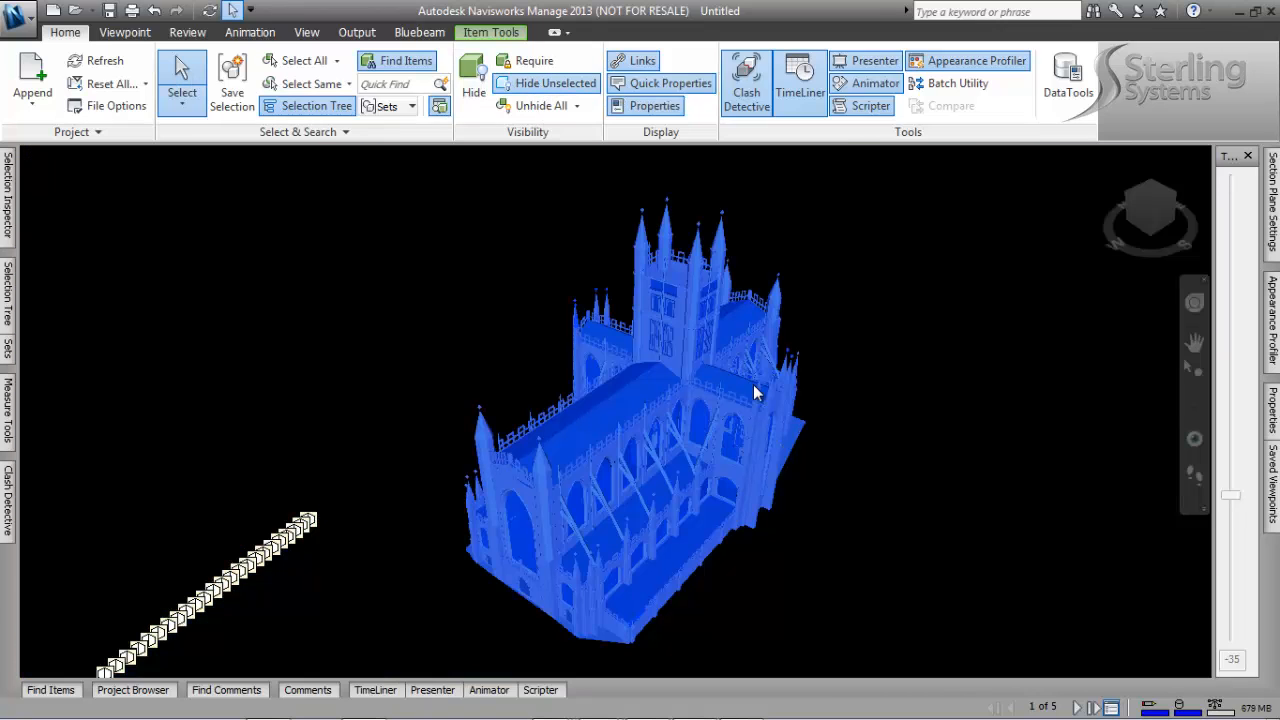
click(740, 558)
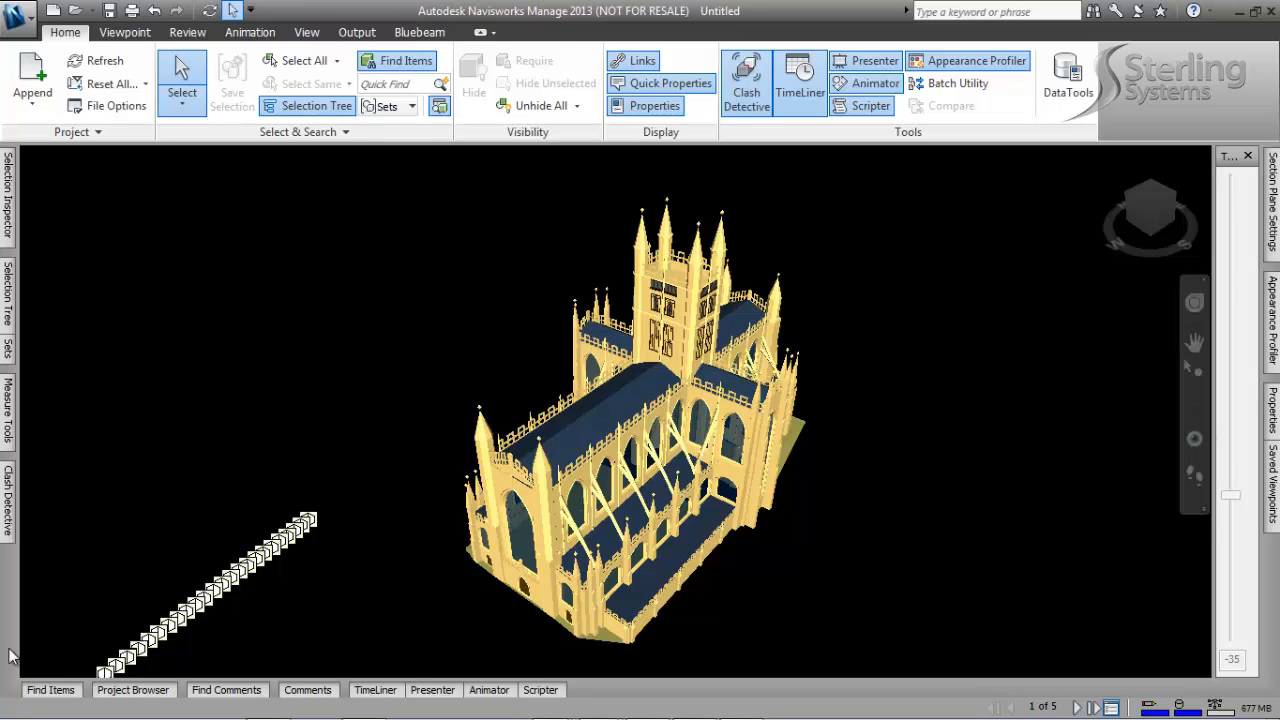
click(632, 453)
click(372, 578)
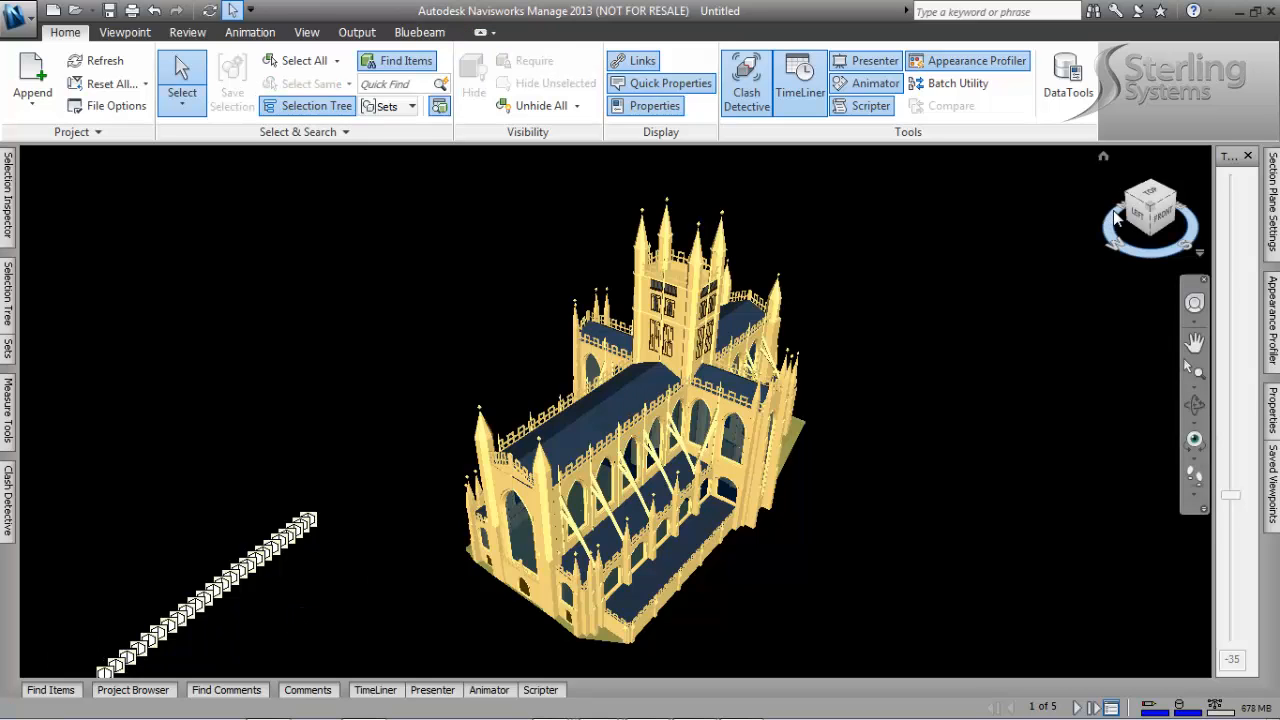
right_click(365, 276)
key(Escape)
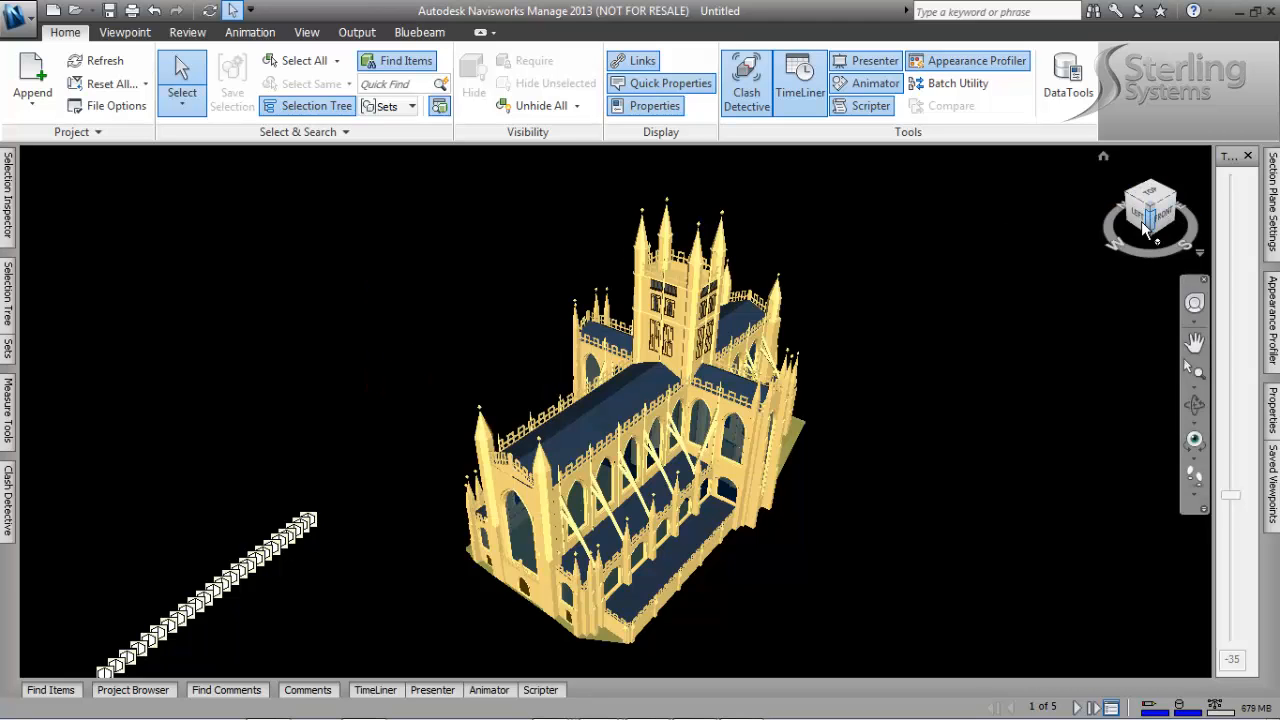
Step: Orbit around the isolated abbey and zoom in through its end window to examine the exterior and interior
drag(1143, 212, 1198, 229)
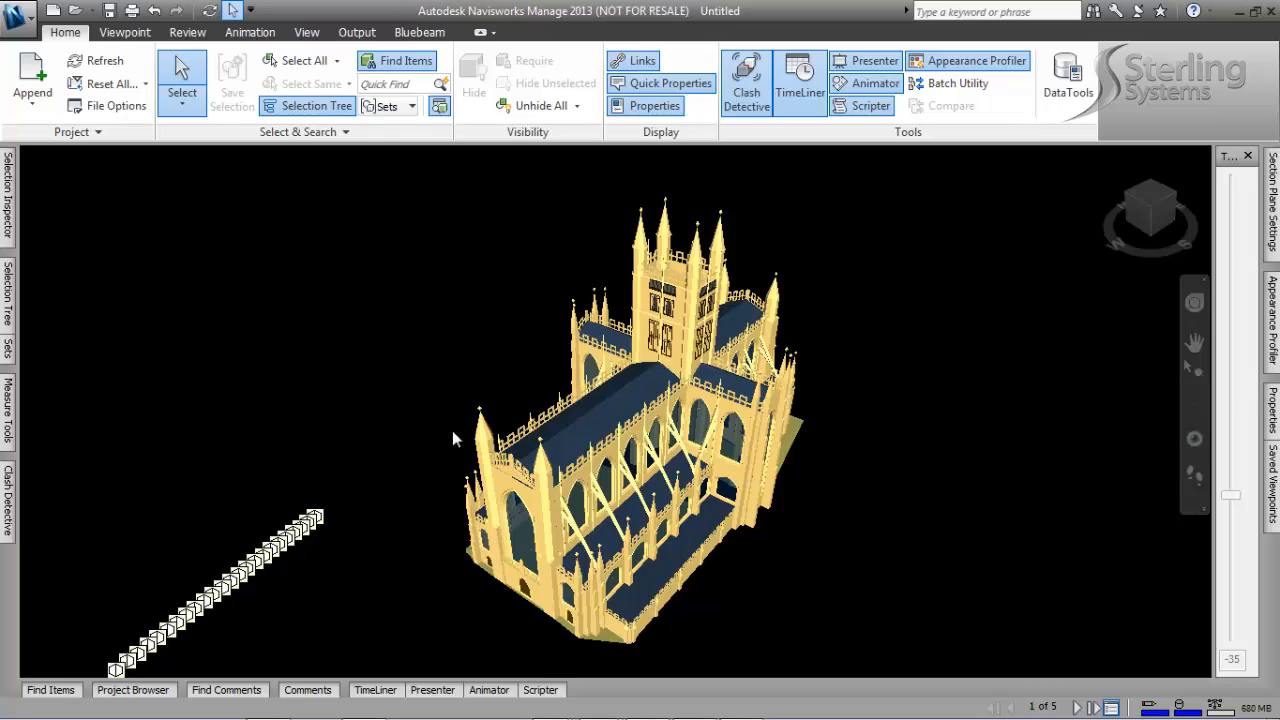
middle_drag(617, 553, 919, 503)
scroll(474, 447, up, 8)
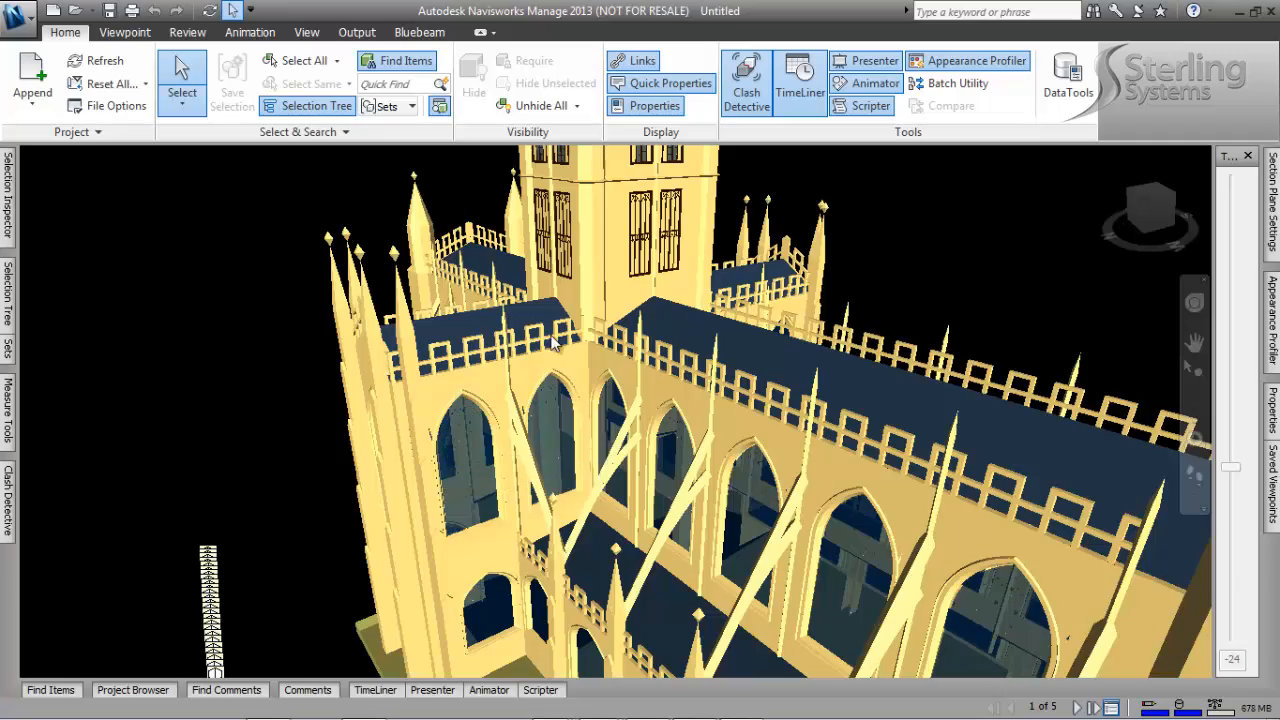
middle_drag(595, 341, 597, 425)
shift+middle_drag(612, 388, 640, 180)
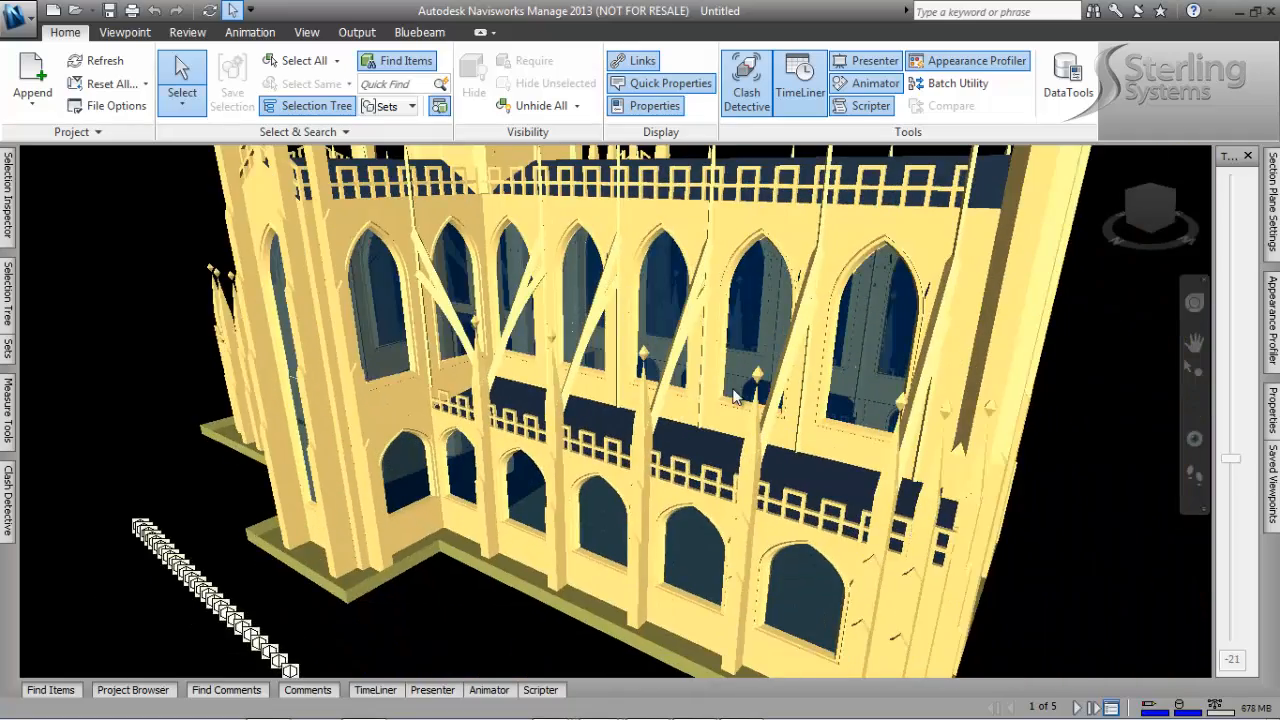
shift+middle_drag(682, 392, 563, 366)
scroll(565, 366, up, 4)
scroll(566, 368, up, 2)
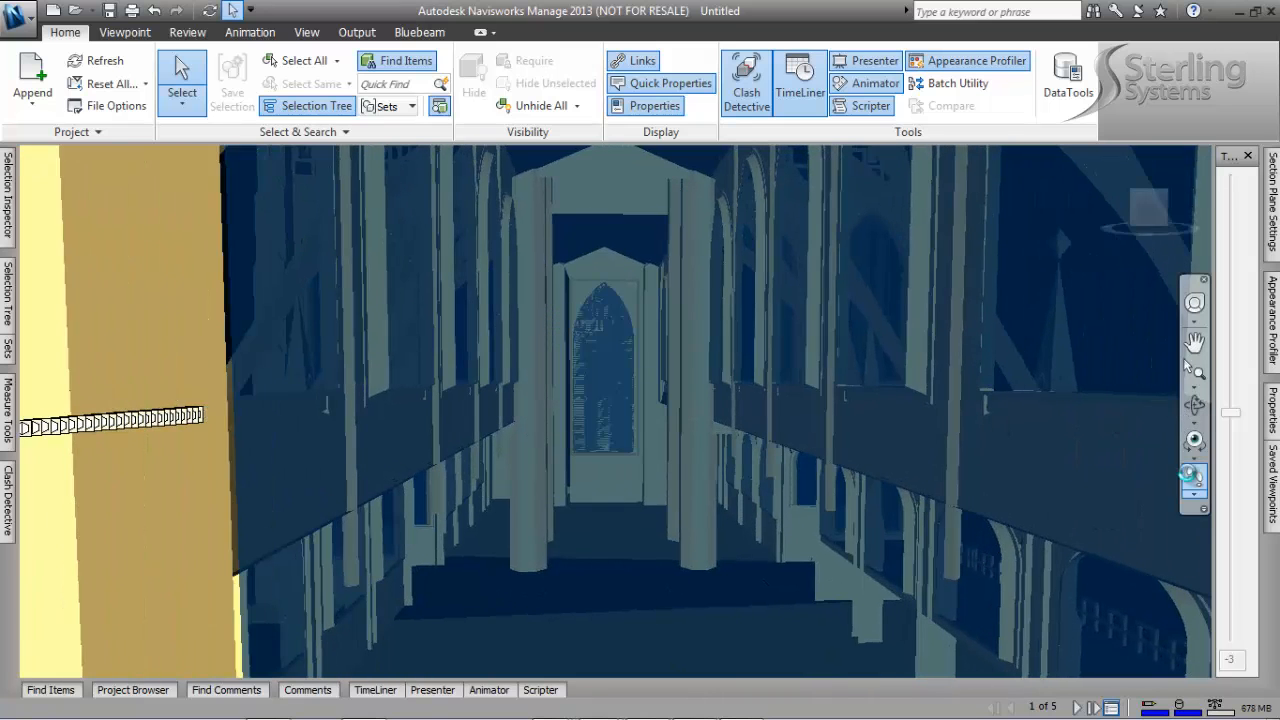
Step: Walk into the abbey's nave, inspect the roof and floor, and briefly select the floor before clearing the selection
click(1192, 476)
mouse_move(683, 489)
mouse_down()
mouse_move(686, 443)
mouse_move(657, 371)
mouse_move(619, 360)
mouse_move(737, 370)
mouse_up()
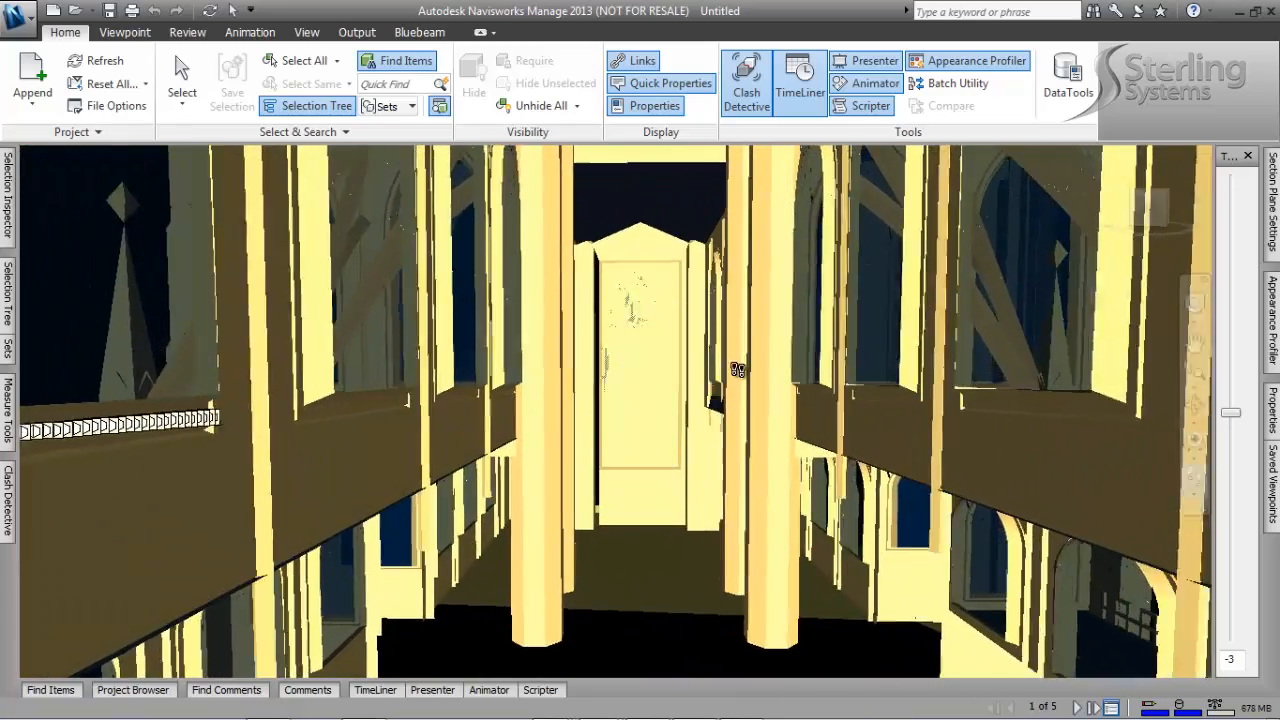
scroll(737, 370, up, 10)
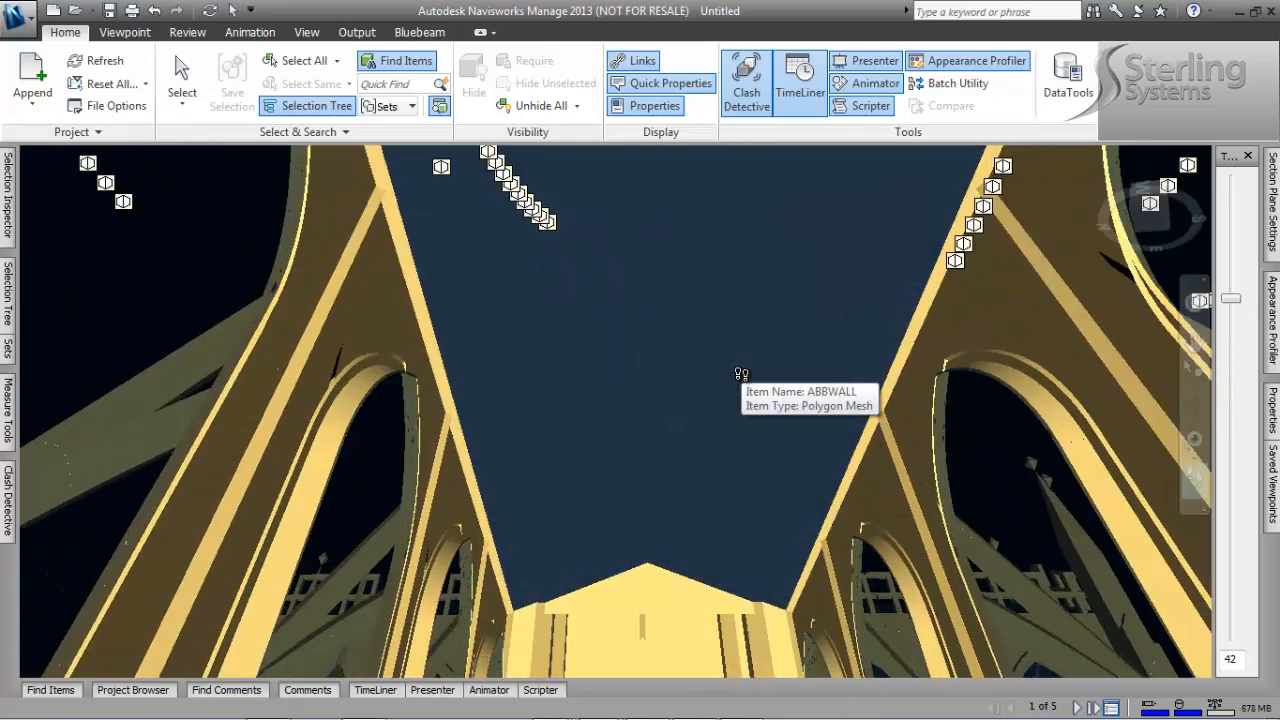
scroll(741, 374, down, 15)
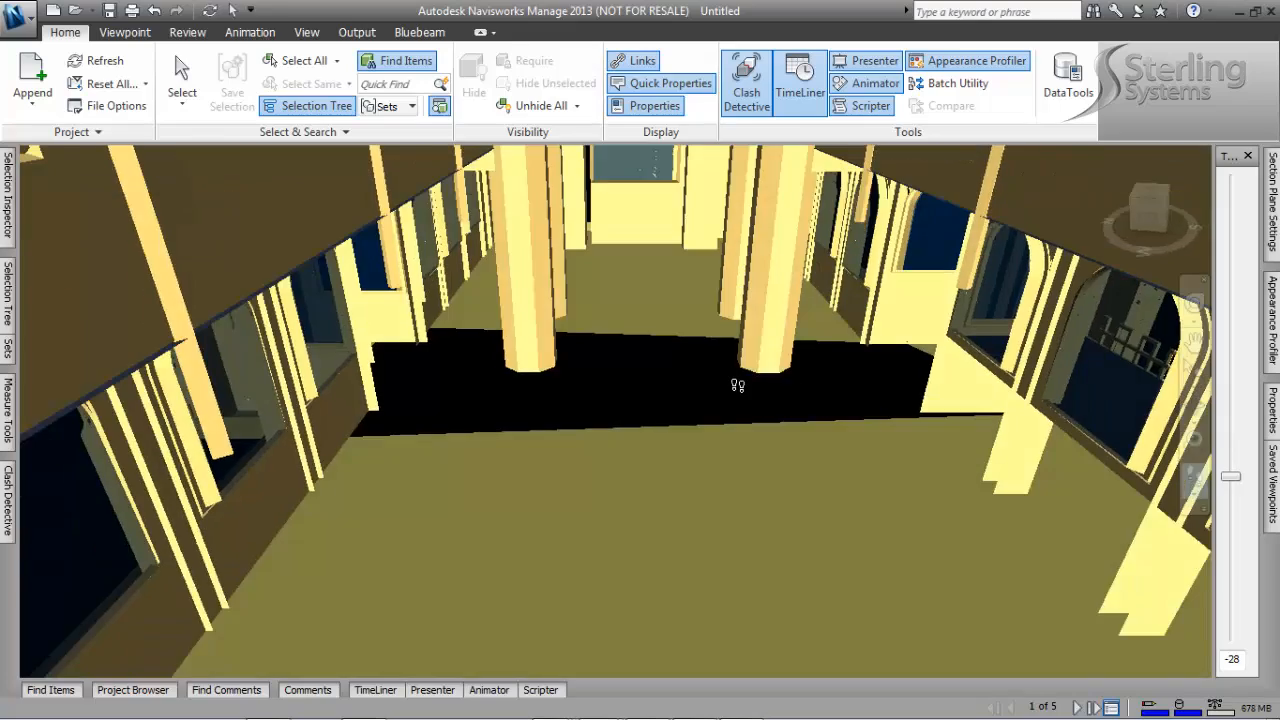
scroll(737, 385, up, 5)
drag(685, 395, 573, 422)
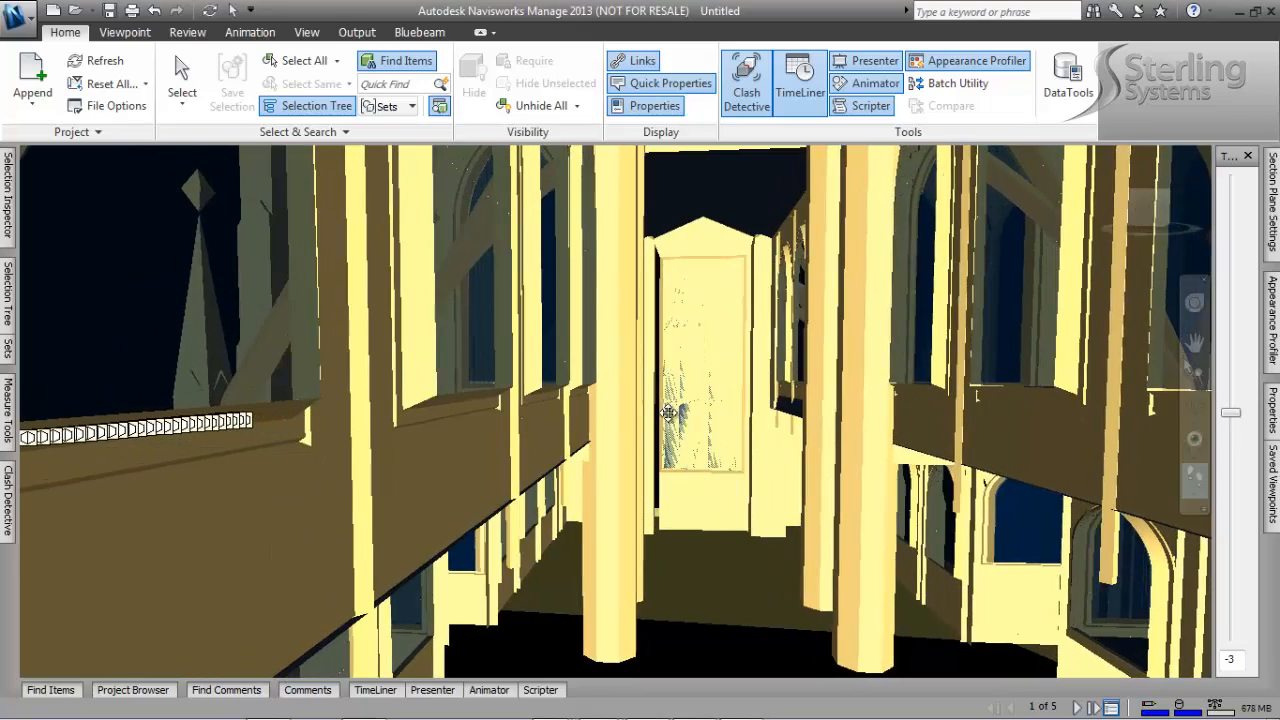
mouse_move(669, 413)
mouse_down()
mouse_move(791, 431)
mouse_move(671, 407)
mouse_up()
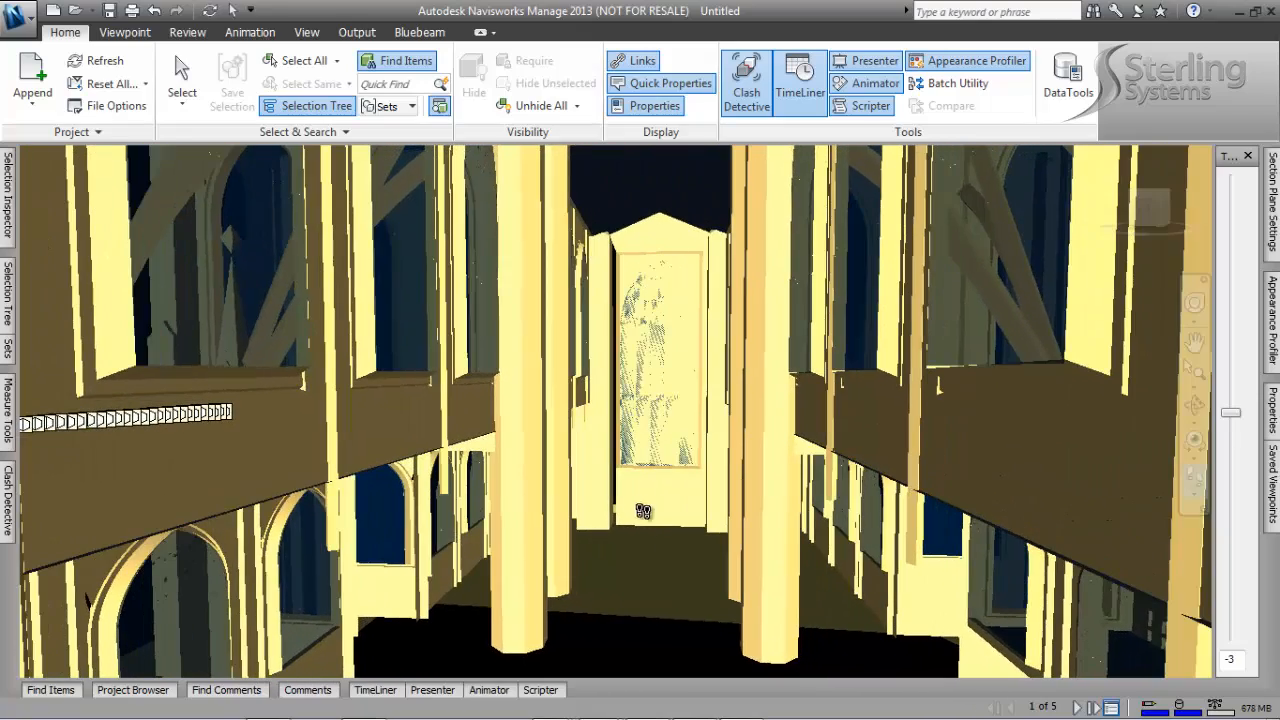
click(645, 553)
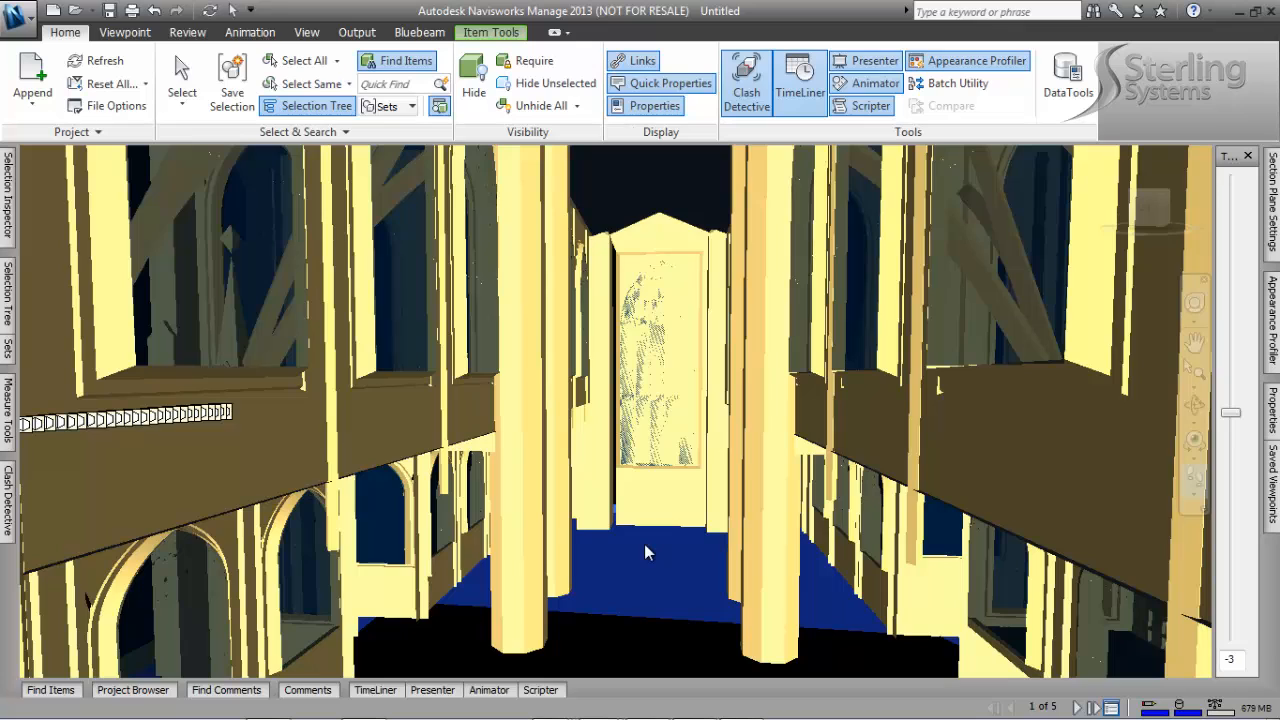
key(Escape)
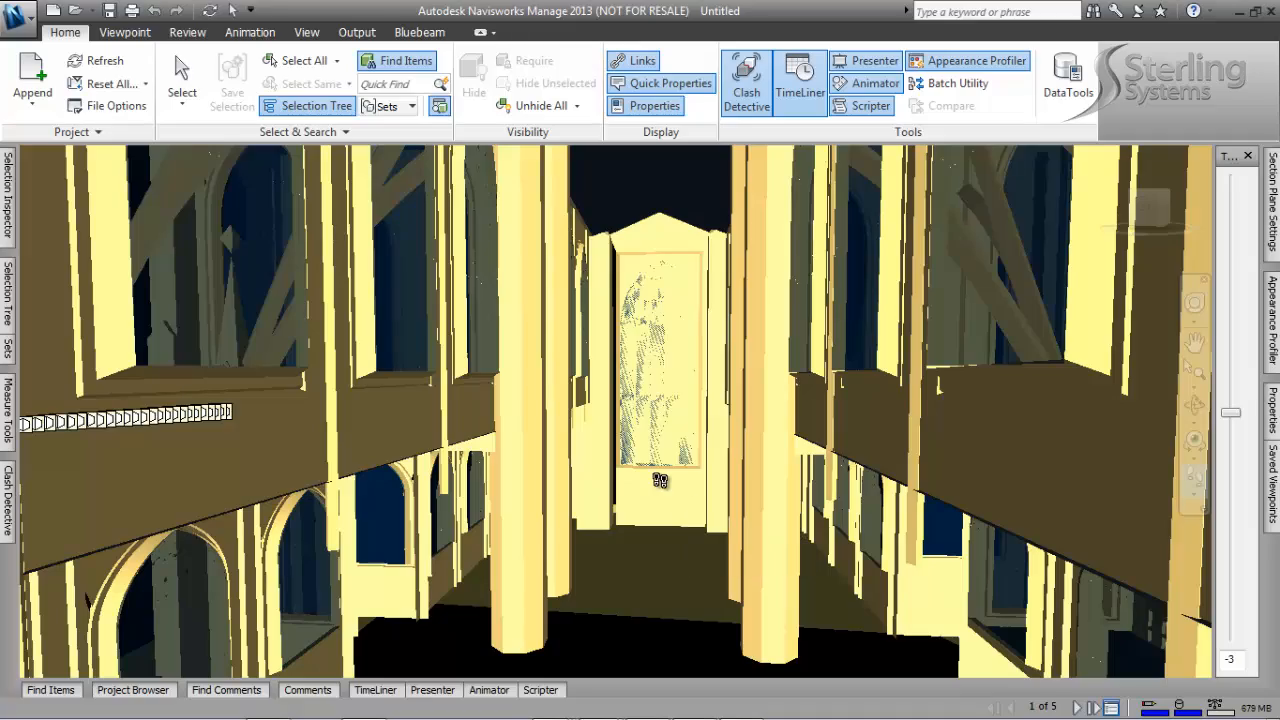
Step: Turn towards the abbey's side windows, look up at the arches and unhide all the hidden city models
drag(689, 529, 766, 472)
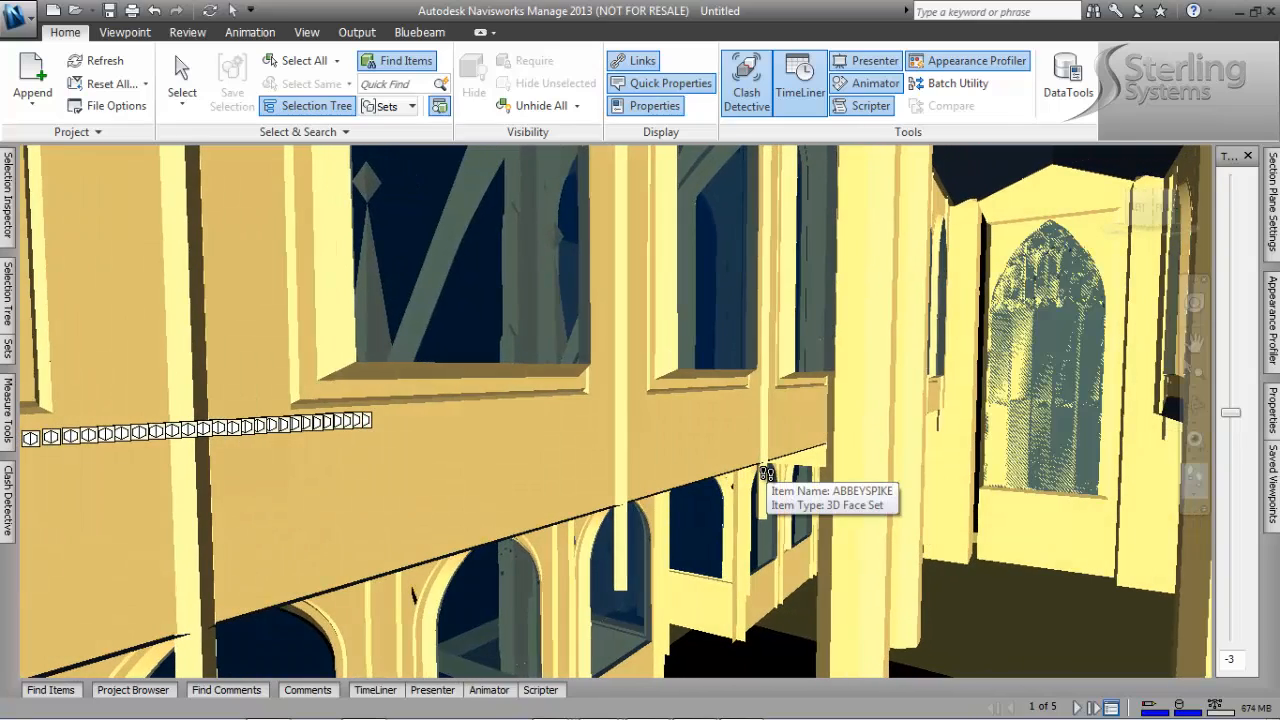
scroll(766, 472, up, 6)
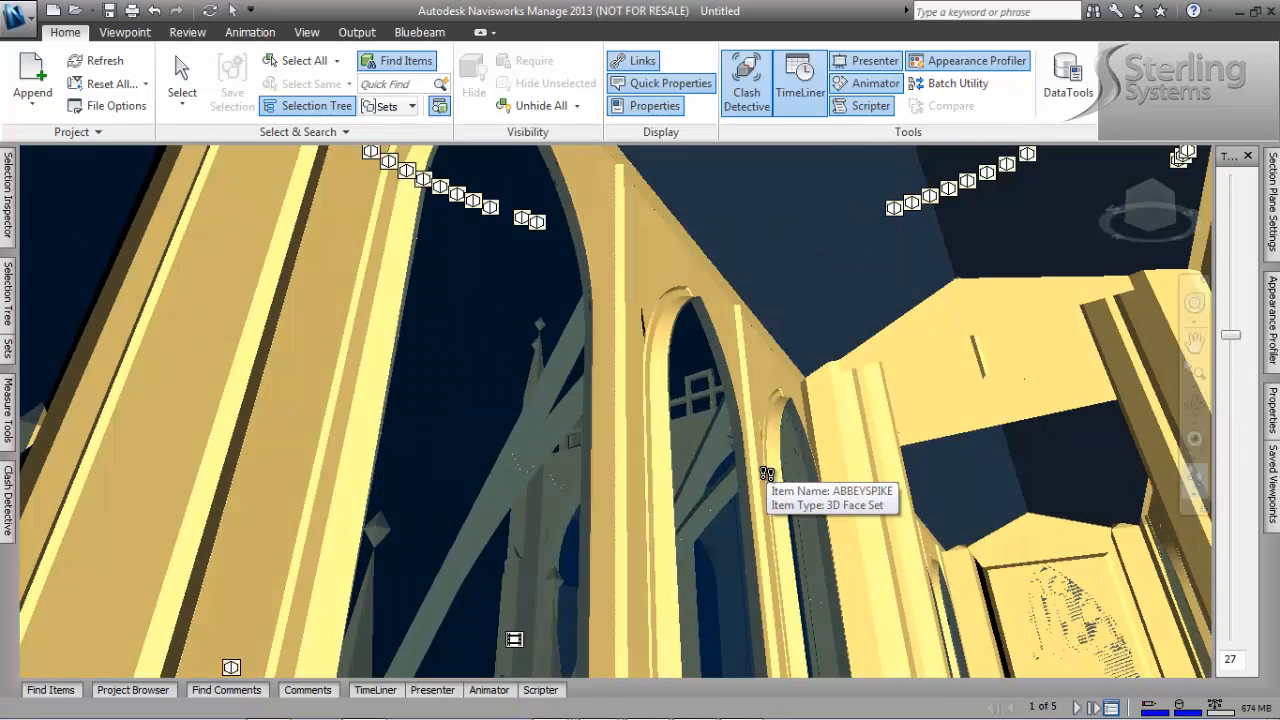
scroll(766, 472, down, 3)
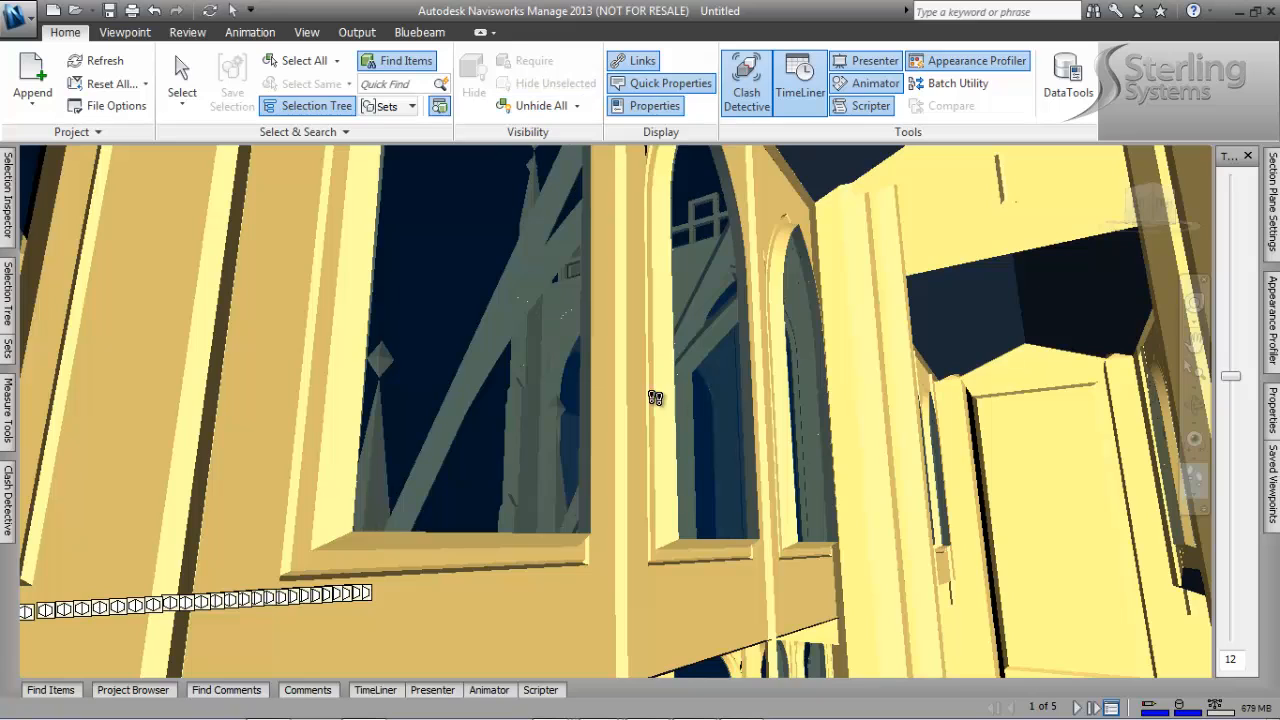
click(530, 106)
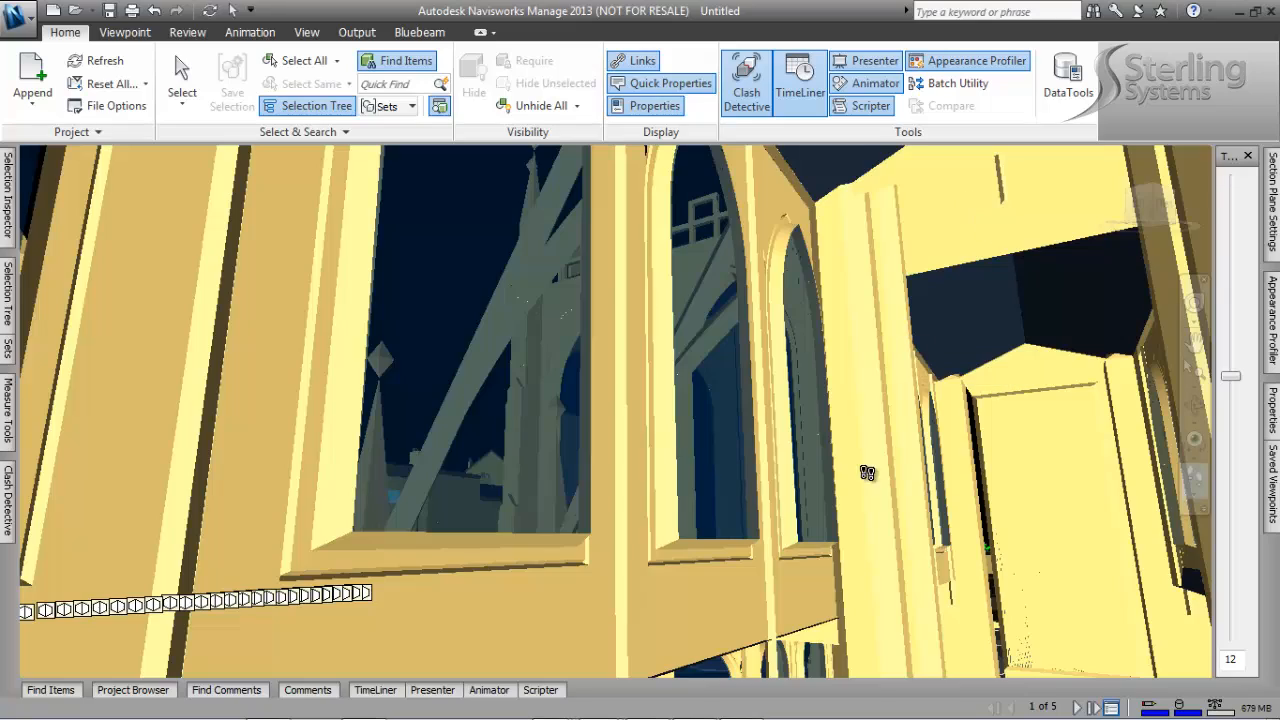
Step: Walk out of the abbey and look around the surrounding city from rooftop height
drag(869, 474, 876, 558)
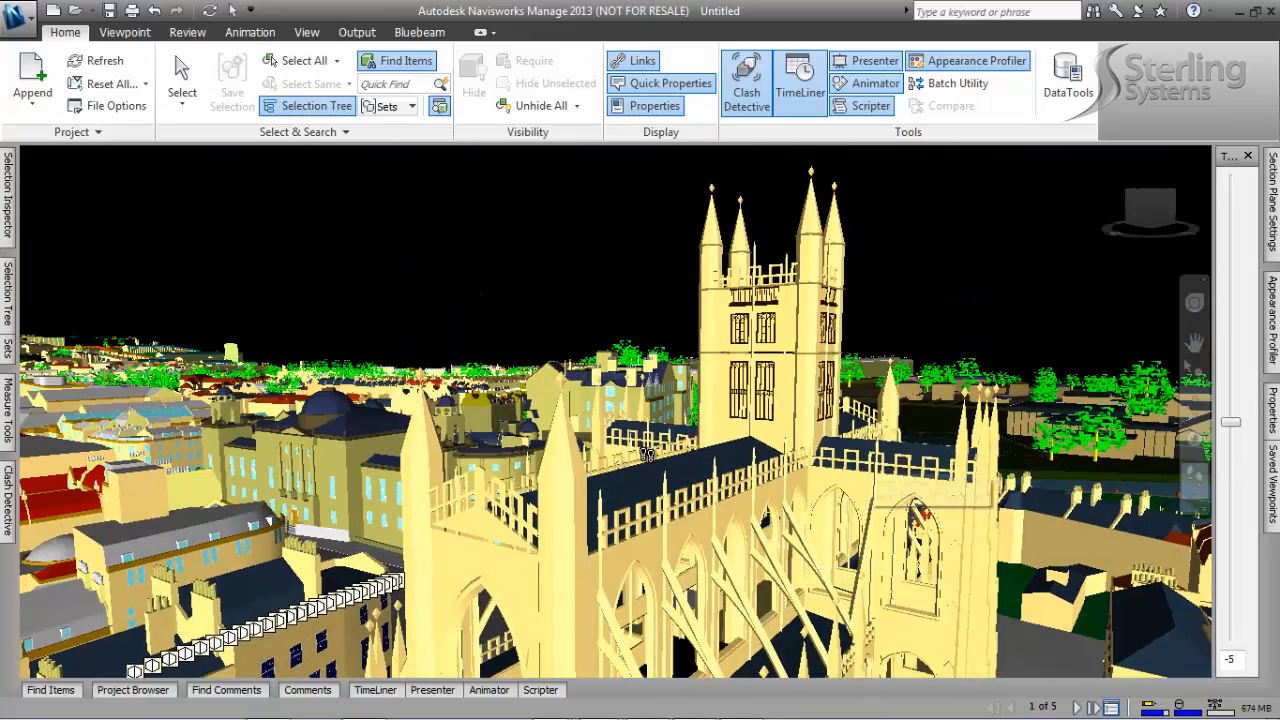
drag(580, 442, 250, 463)
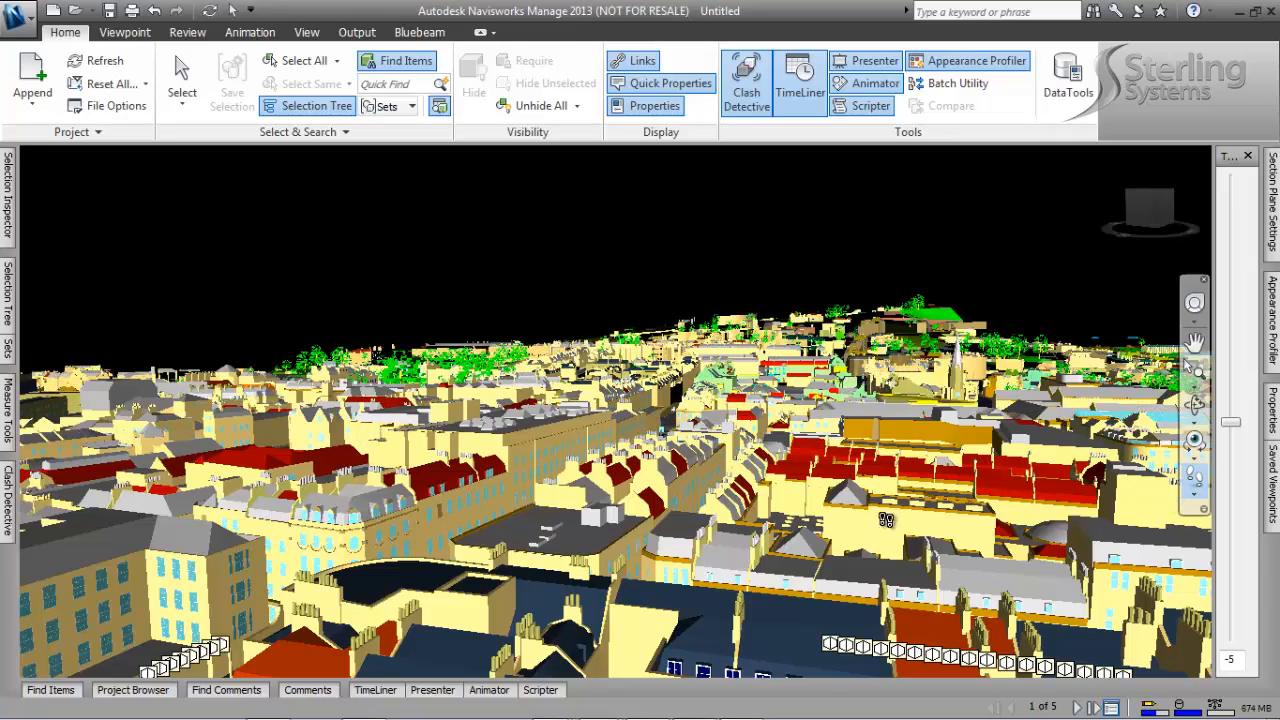
drag(886, 520, 1196, 498)
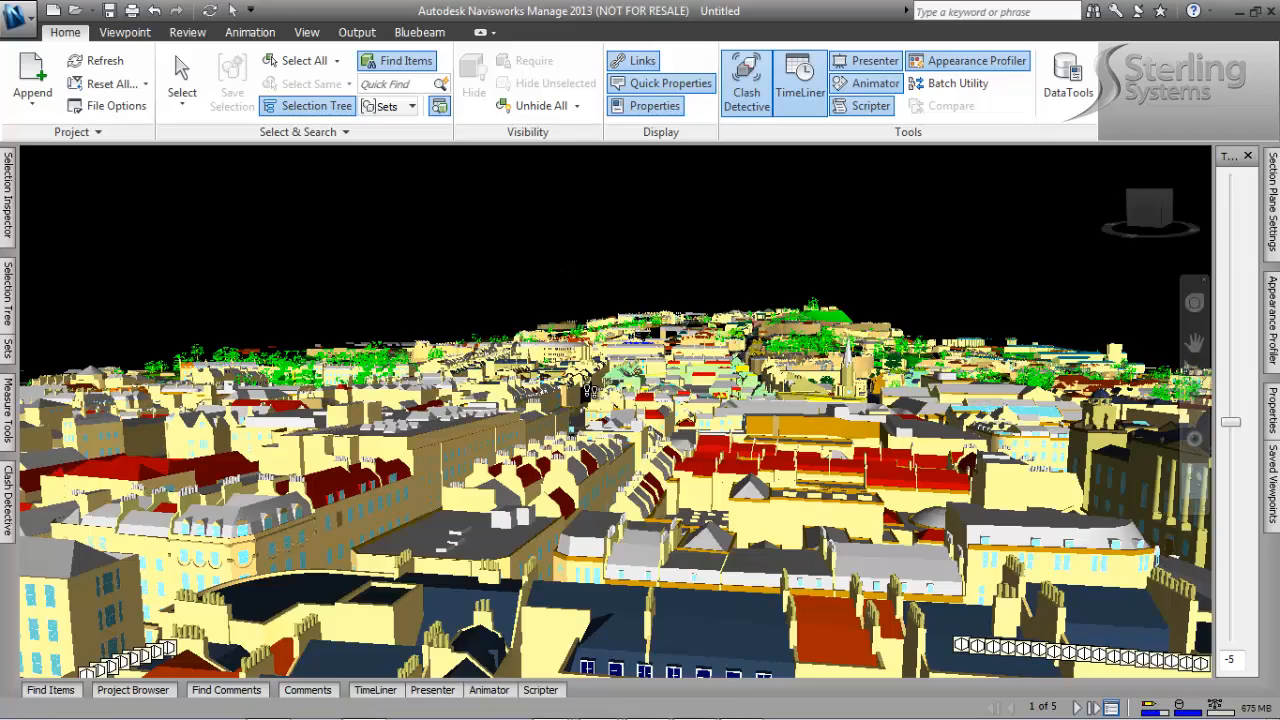
drag(733, 480, 854, 508)
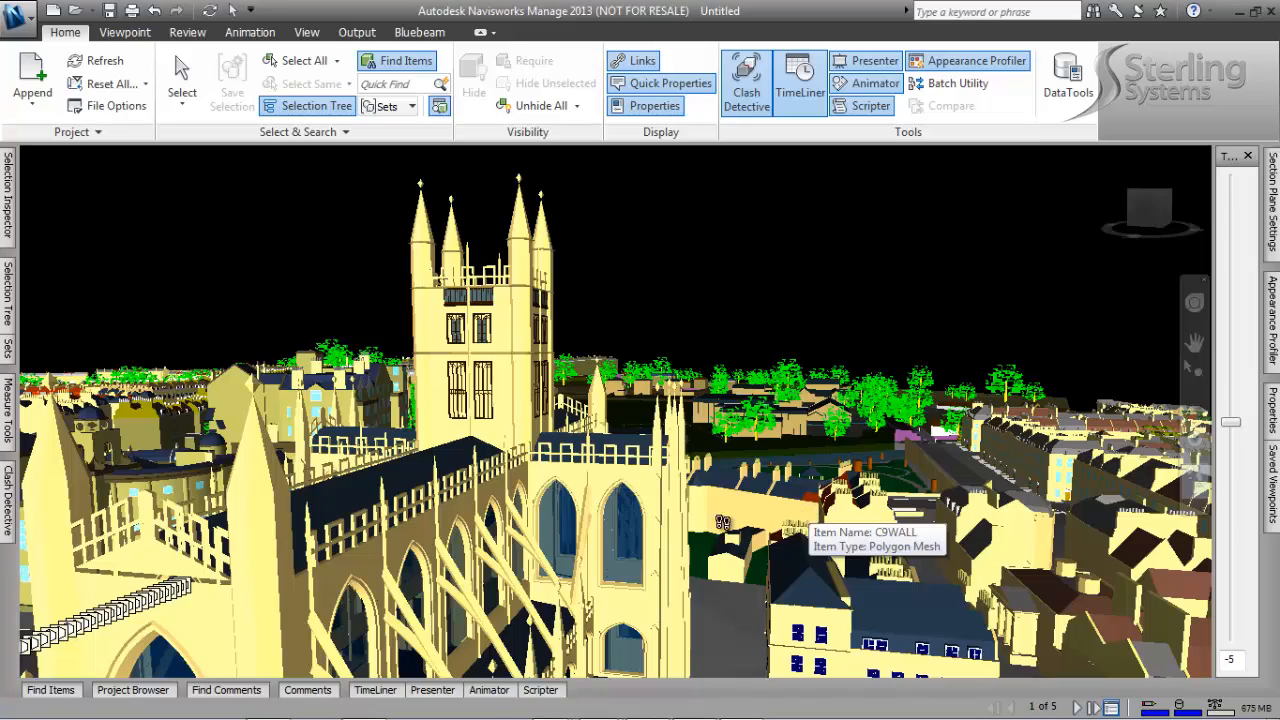
drag(630, 590, 704, 601)
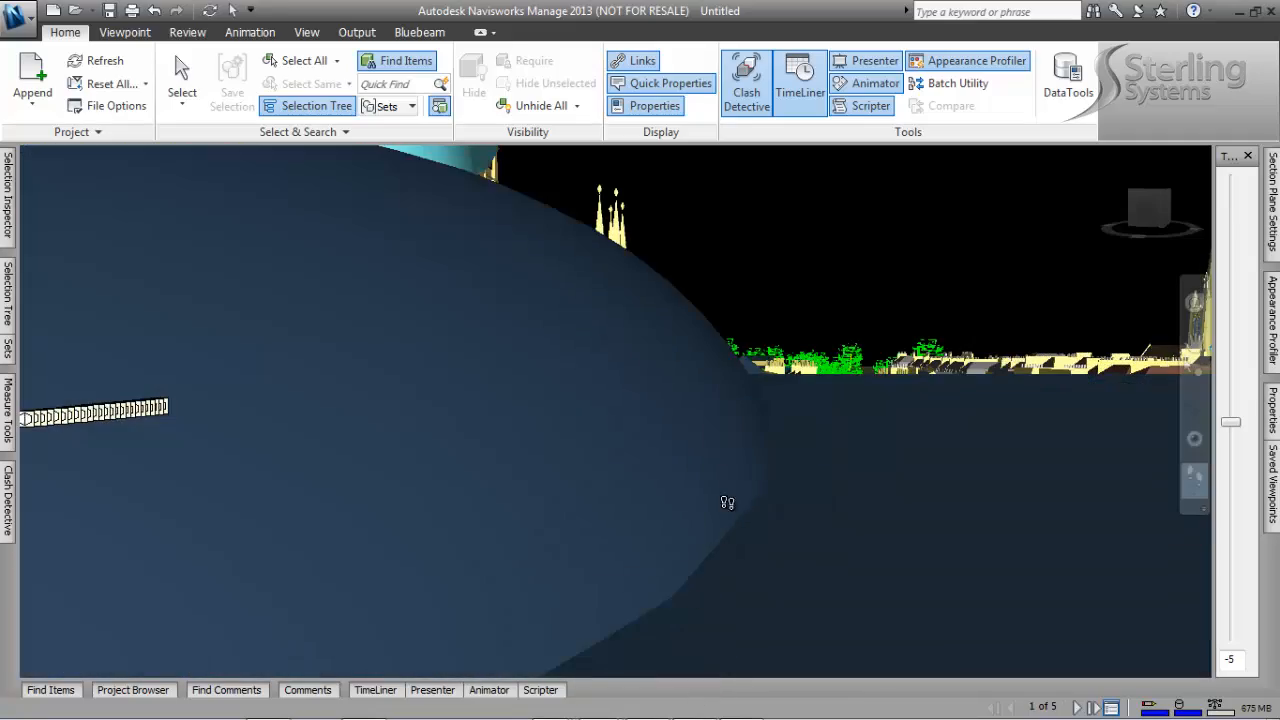
Step: Walk down from the rooftops and along the outside of the abbey to face its arched doorway
drag(727, 502, 676, 531)
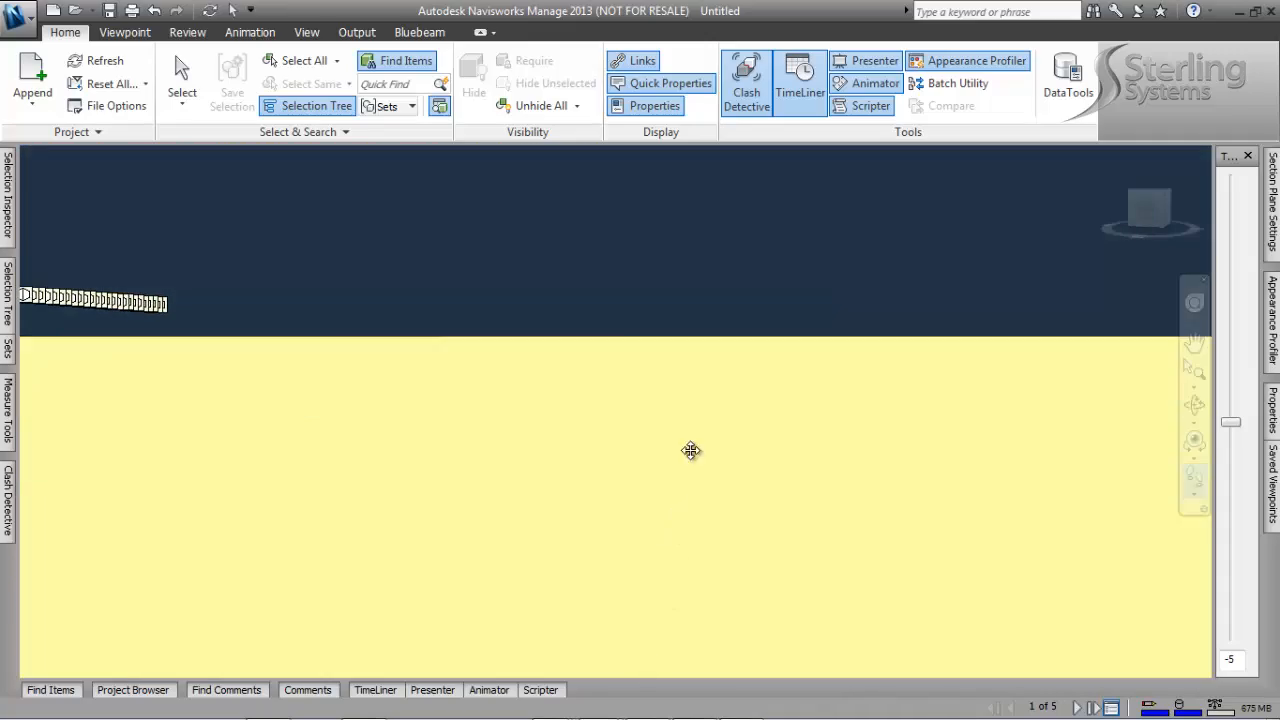
drag(680, 269, 622, 442)
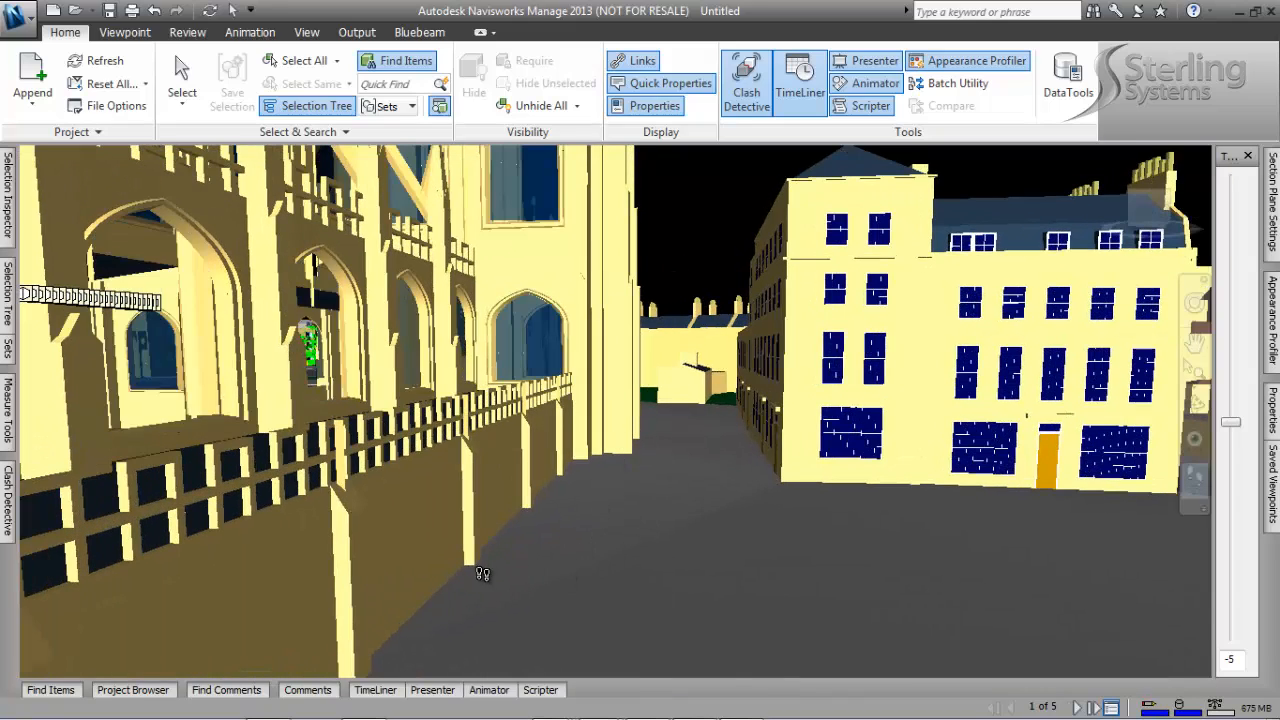
drag(482, 574, 690, 579)
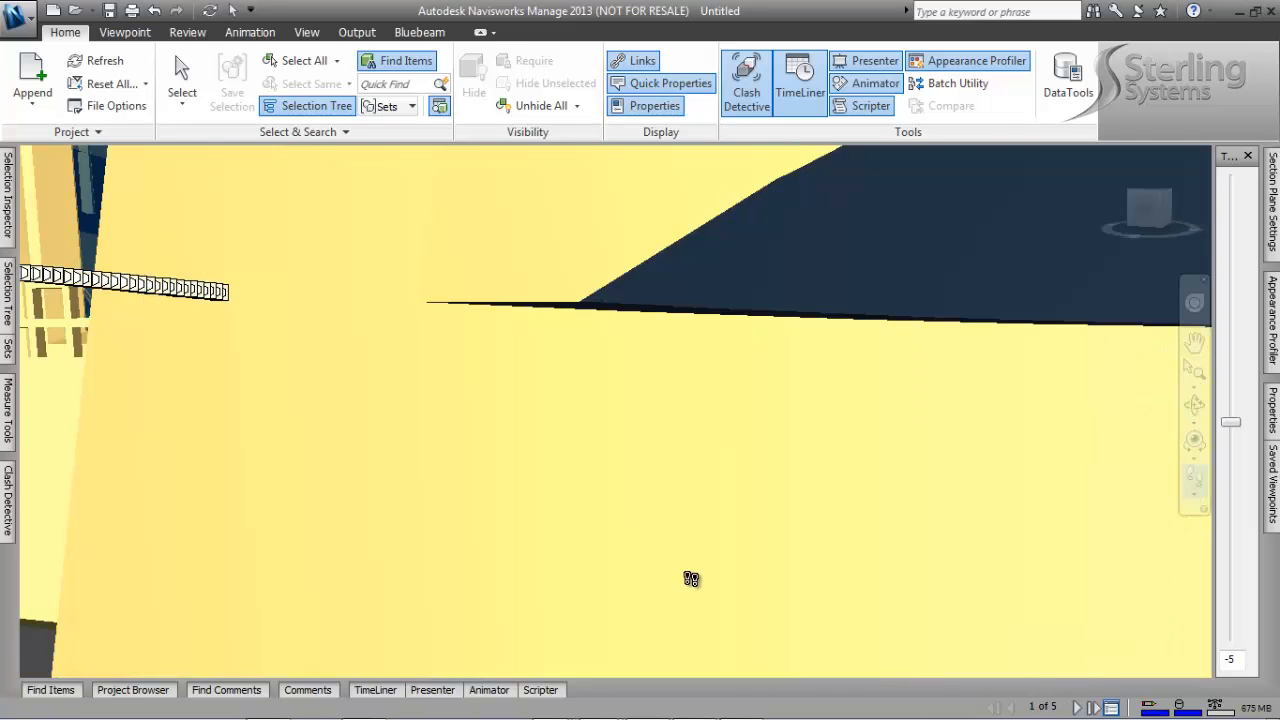
middle_drag(676, 610, 682, 568)
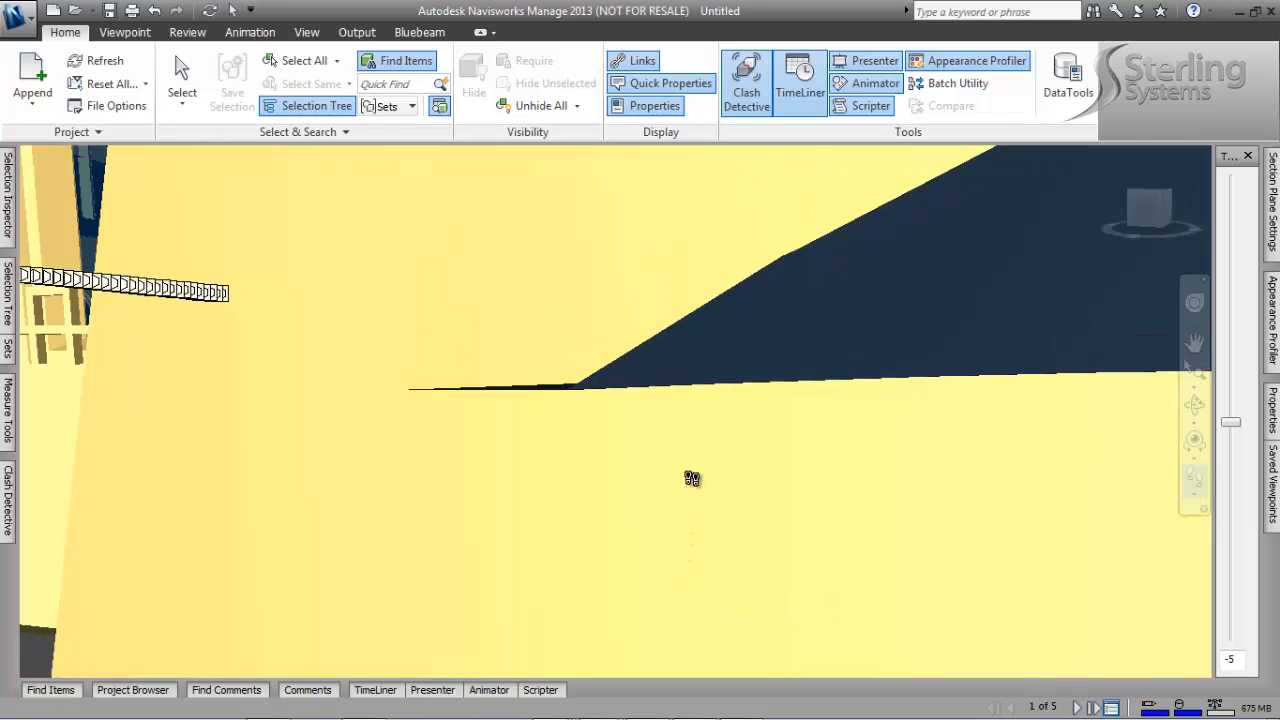
drag(692, 479, 820, 534)
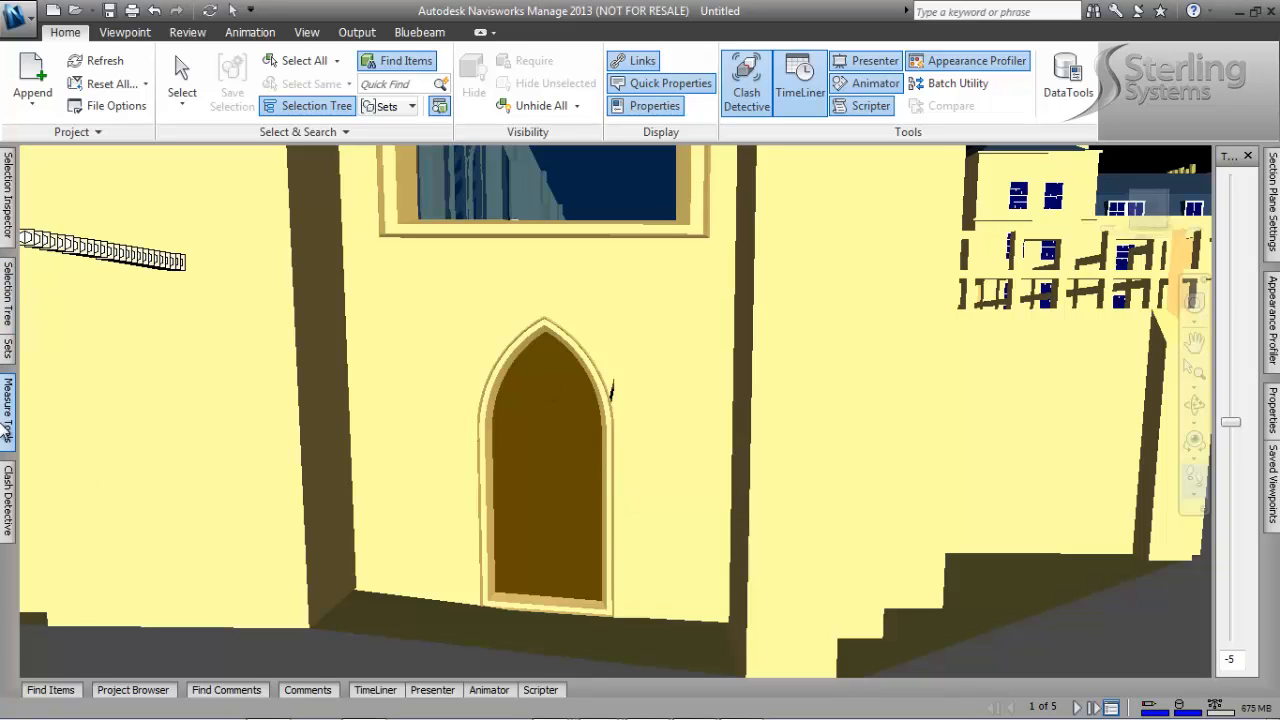
Step: Check the list of available windows, bring up the measure tools and start a point-to-point measurement
mouse_move(6, 430)
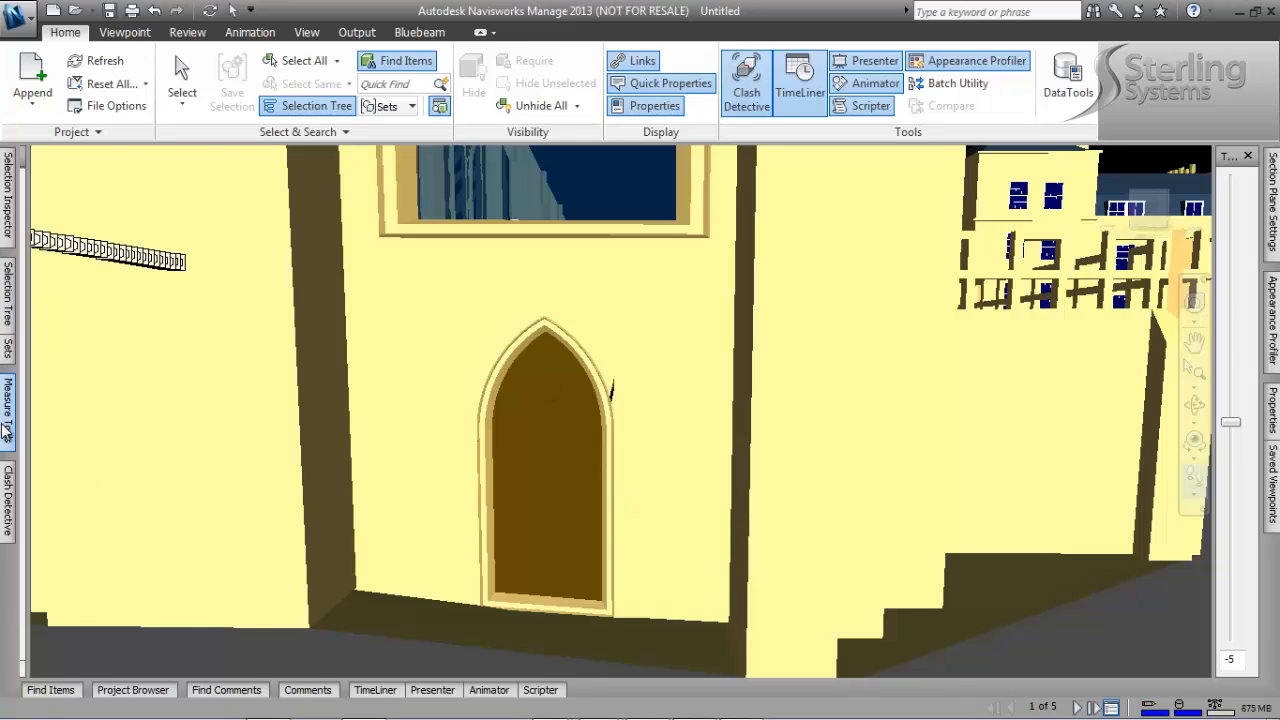
click(140, 34)
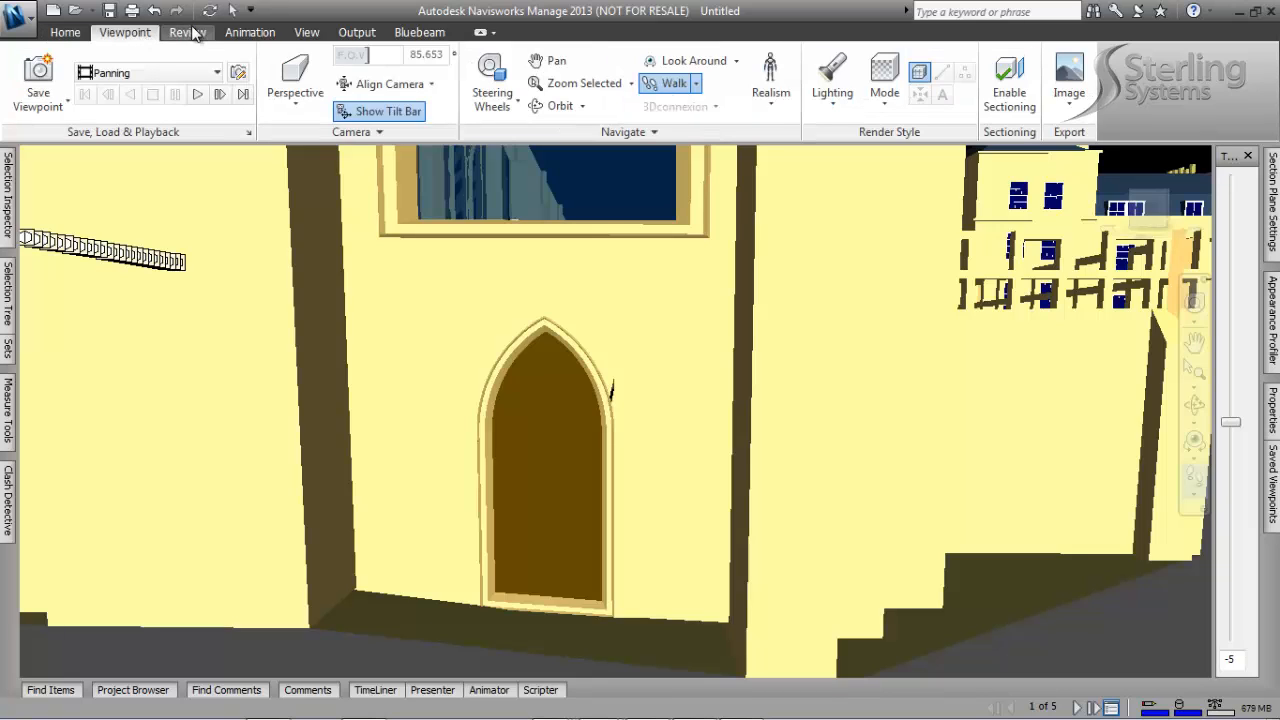
click(188, 33)
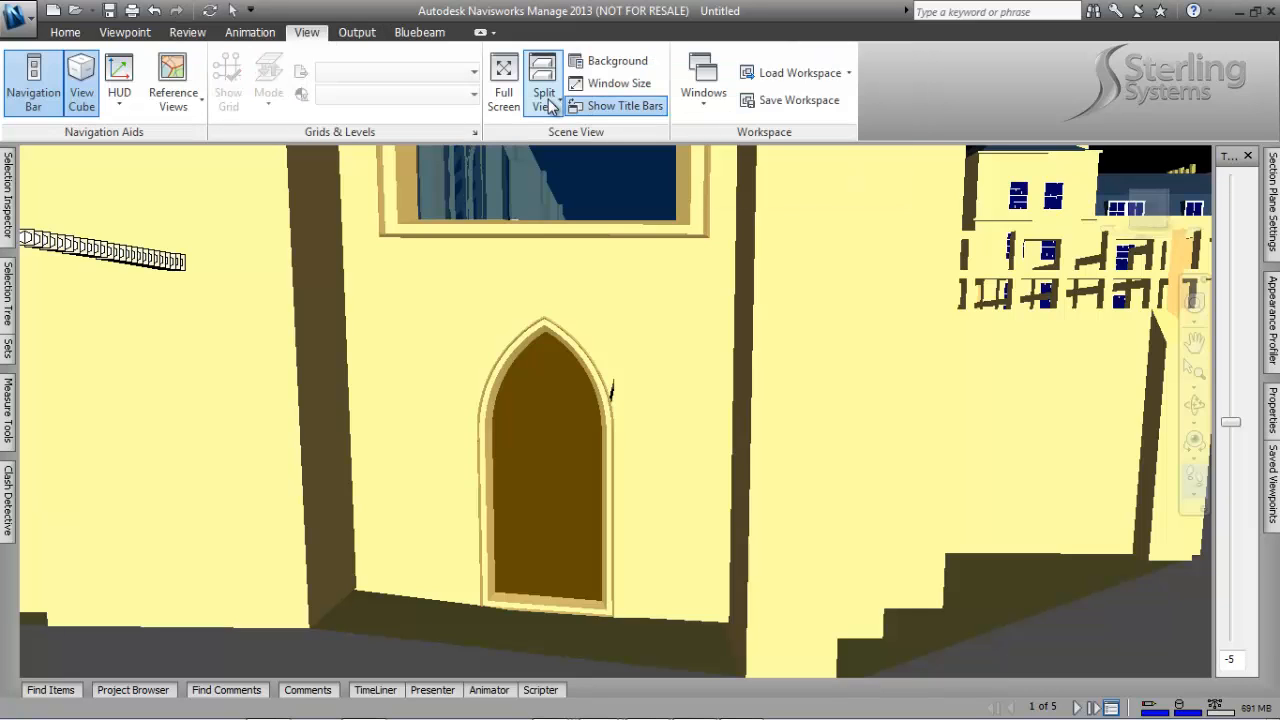
click(704, 100)
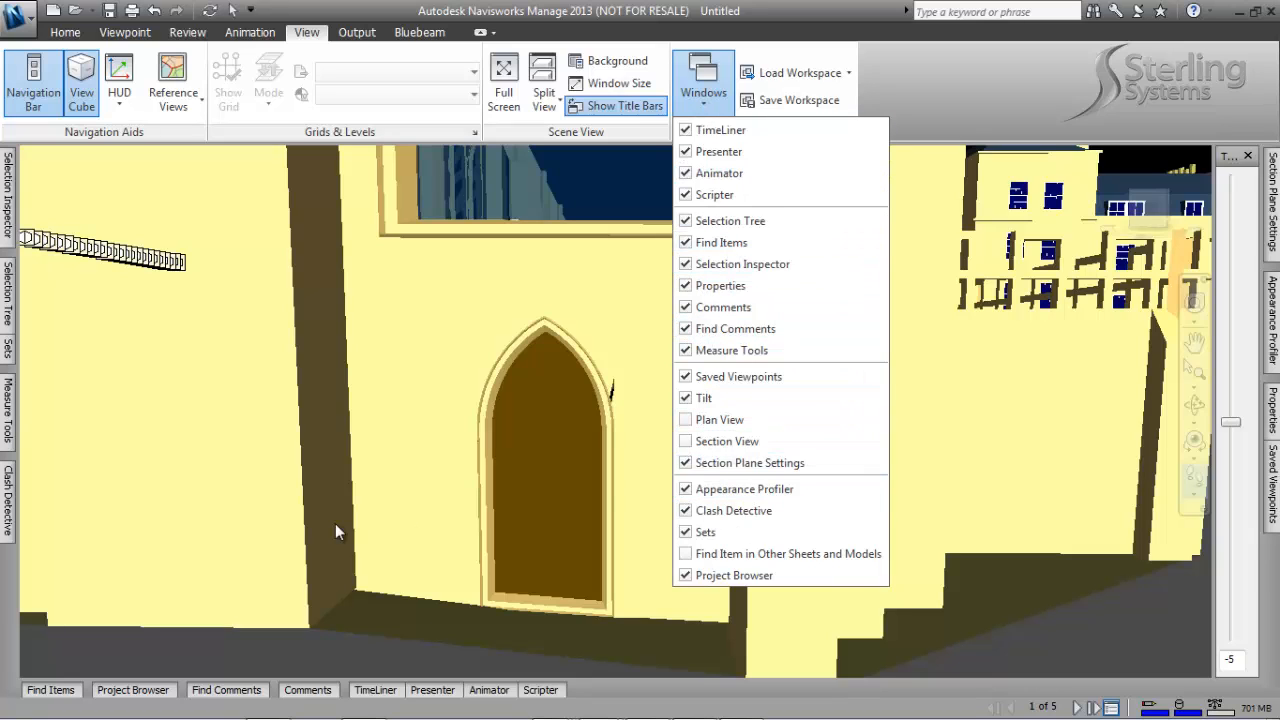
click(12, 415)
mouse_move(7, 425)
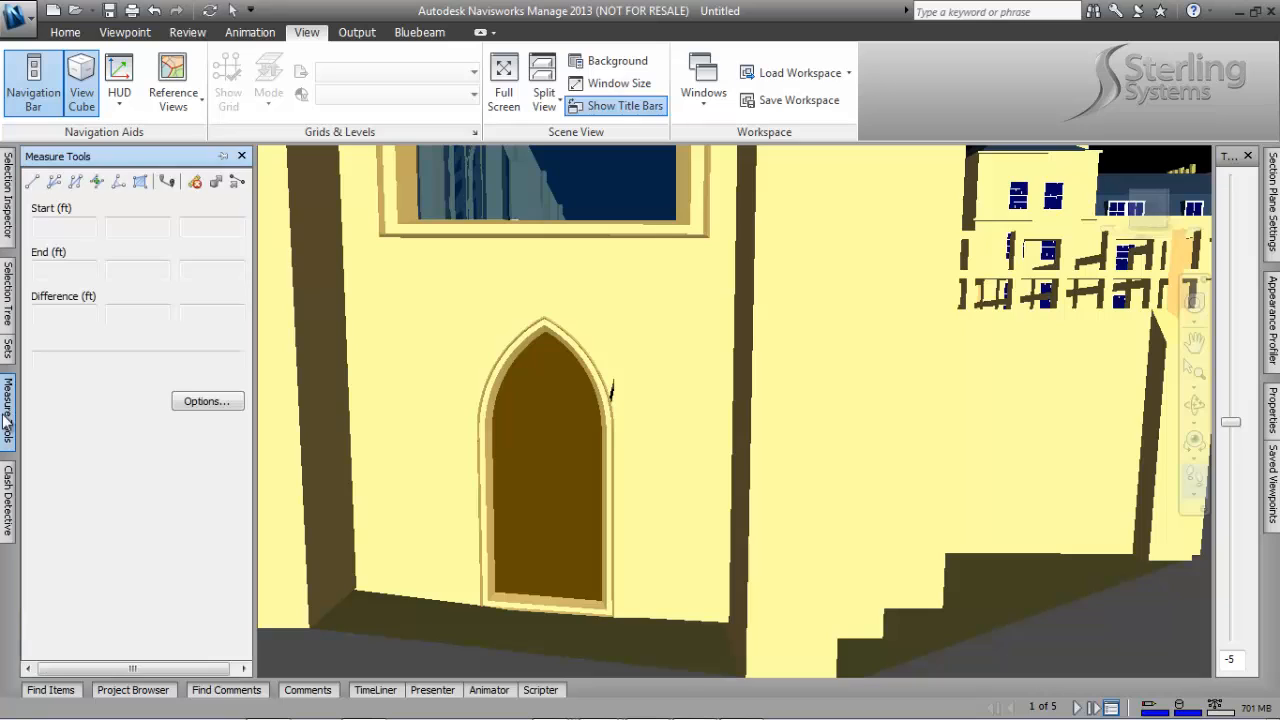
click(35, 187)
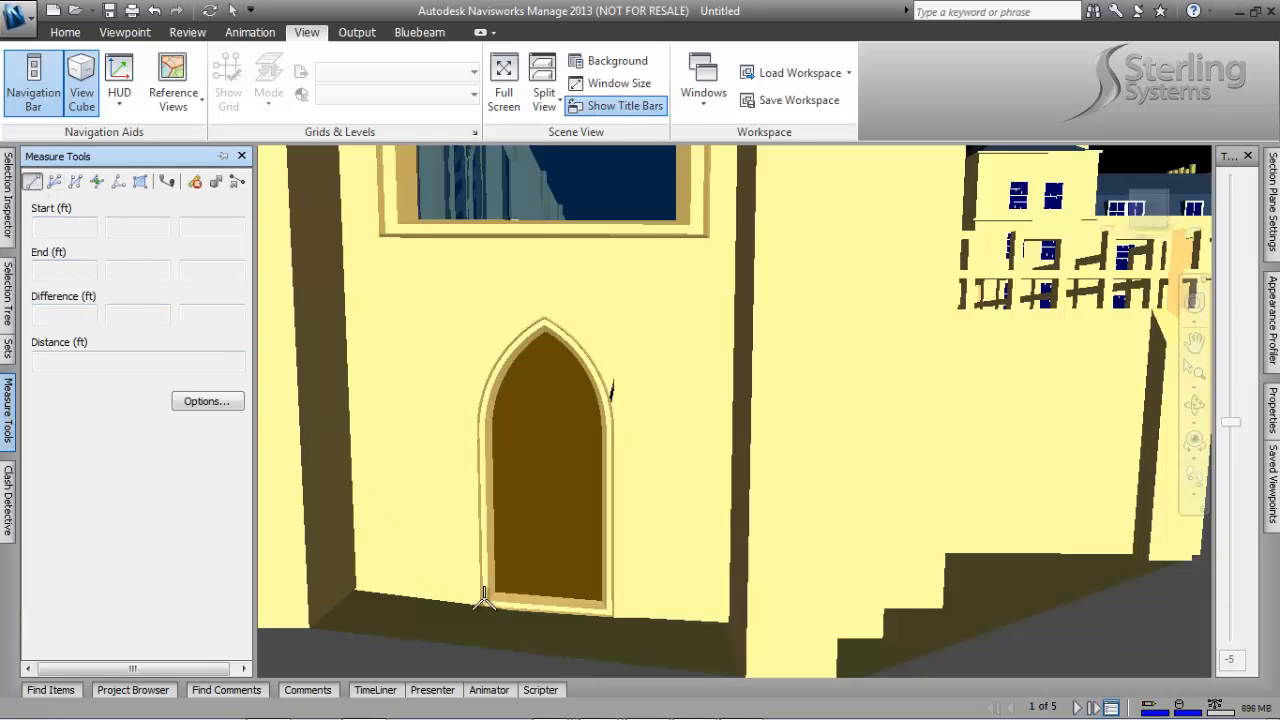
Step: Review the interface options for selection and snapping, and close them without making changes
click(203, 401)
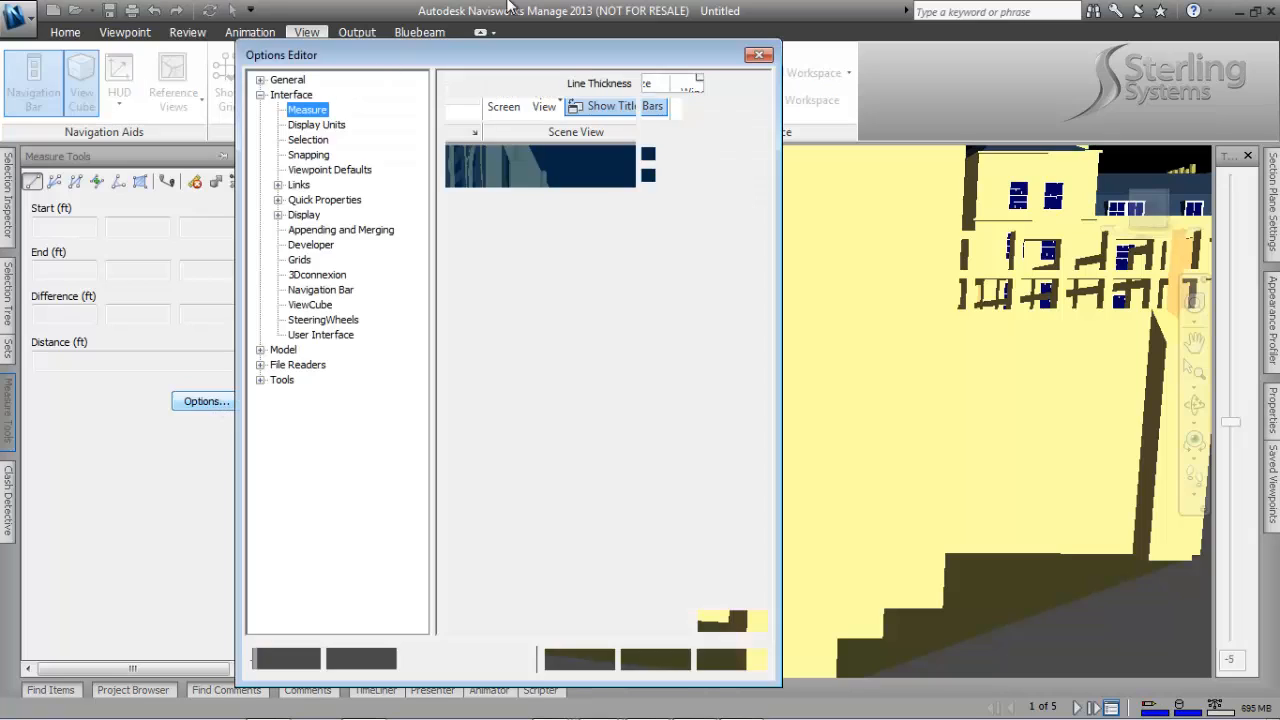
click(310, 140)
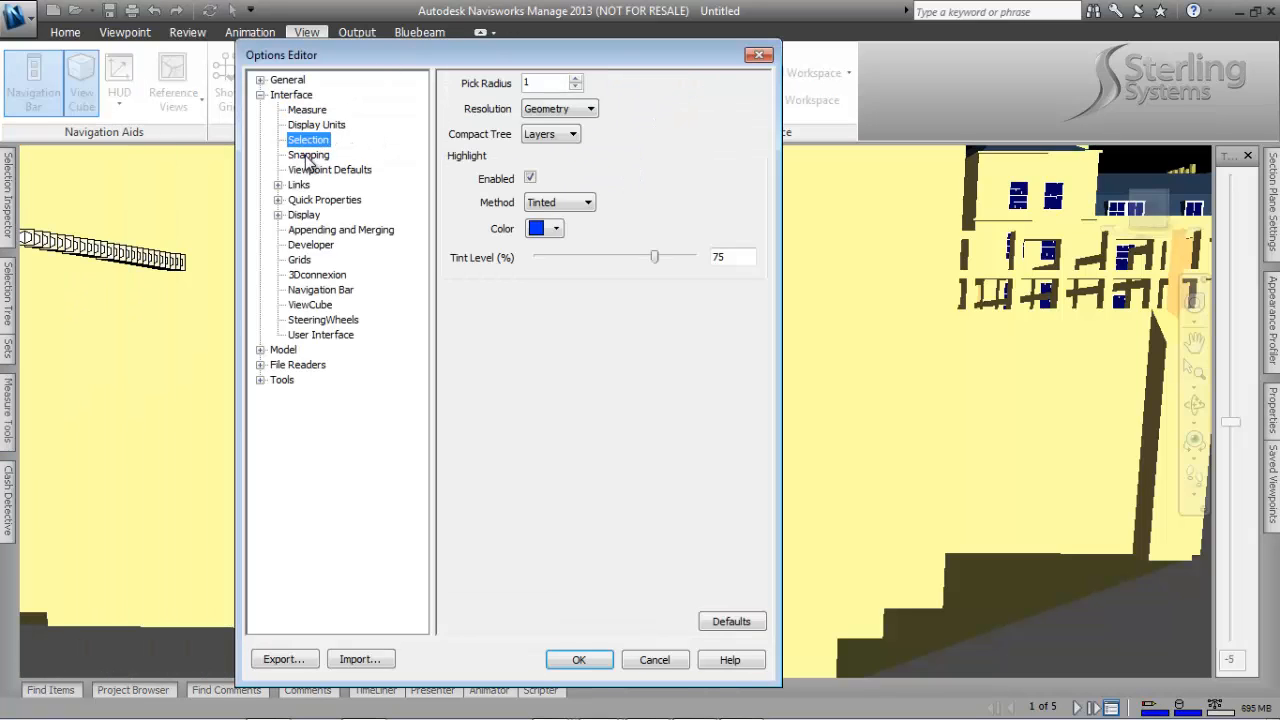
click(308, 155)
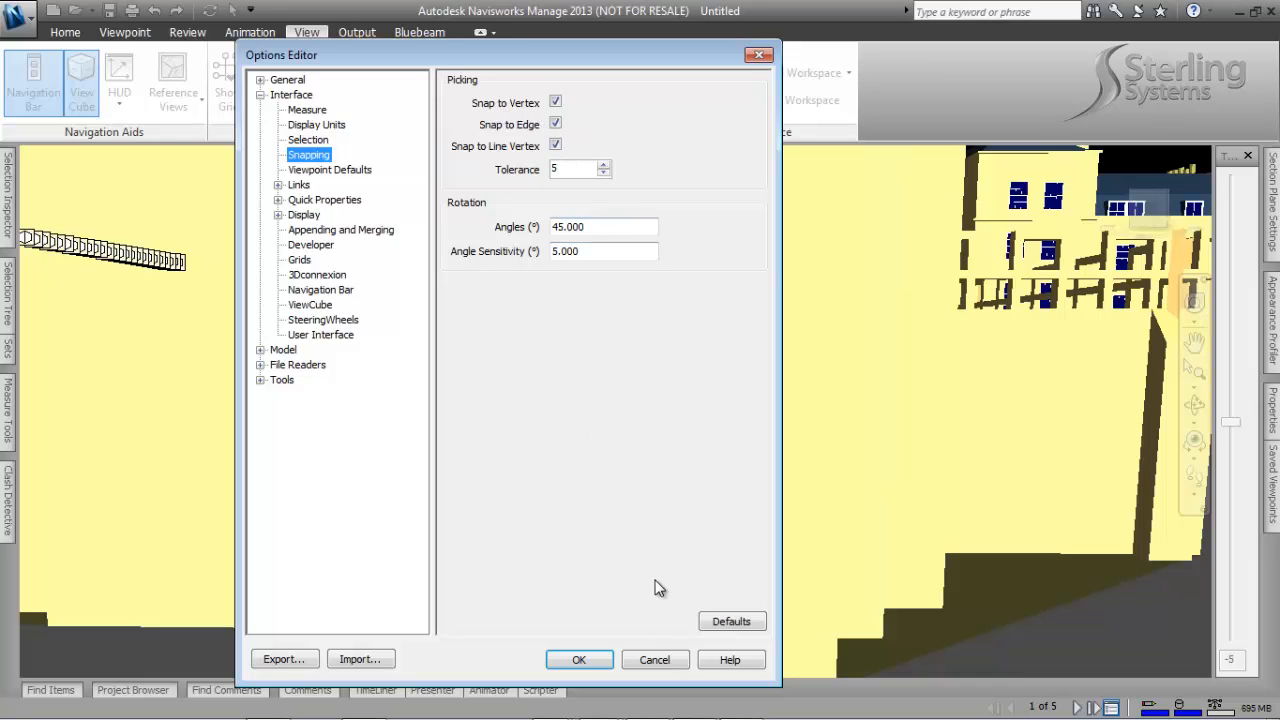
click(654, 659)
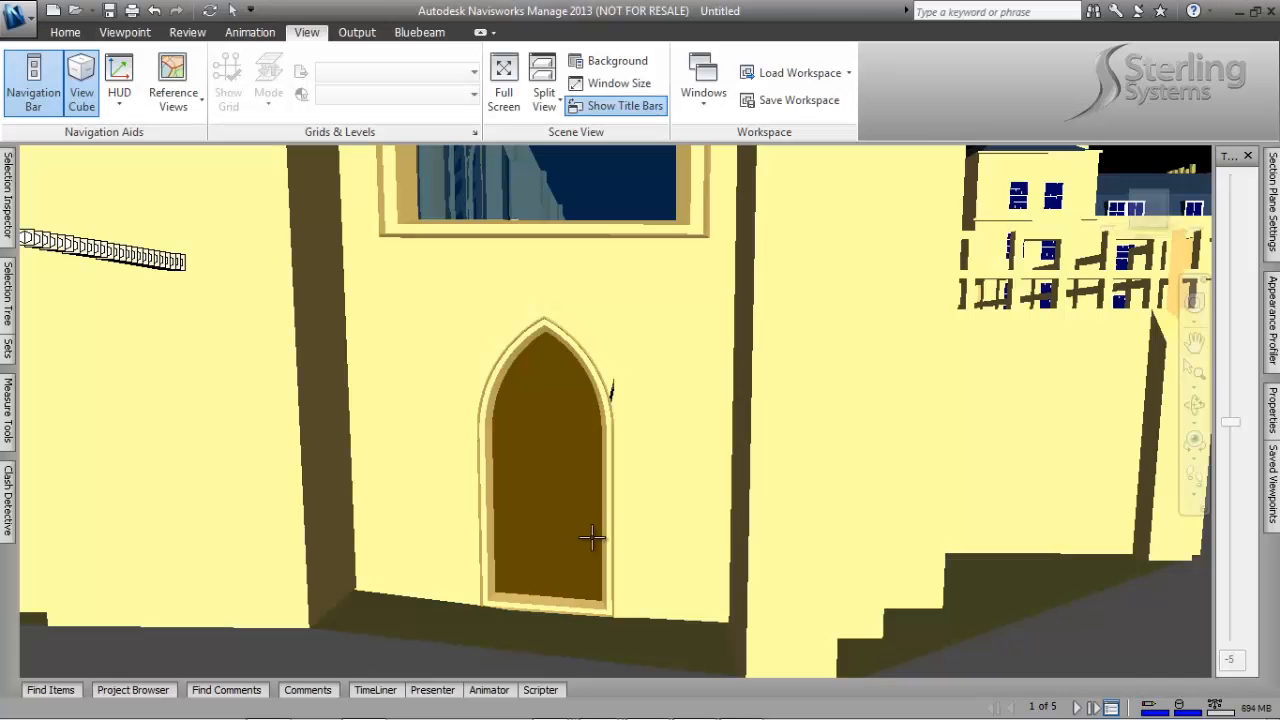
Step: Measure the abbey doorway's width between the two lower corners of its frame
mouse_move(492, 617)
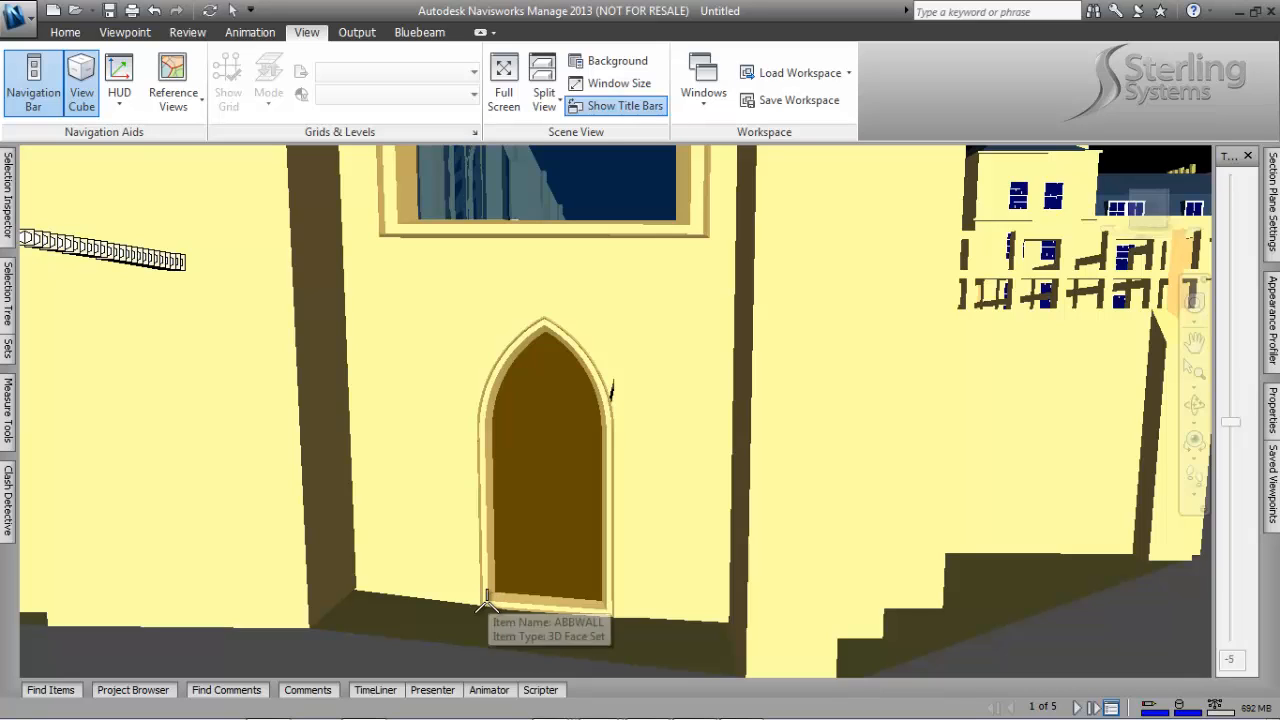
click(606, 610)
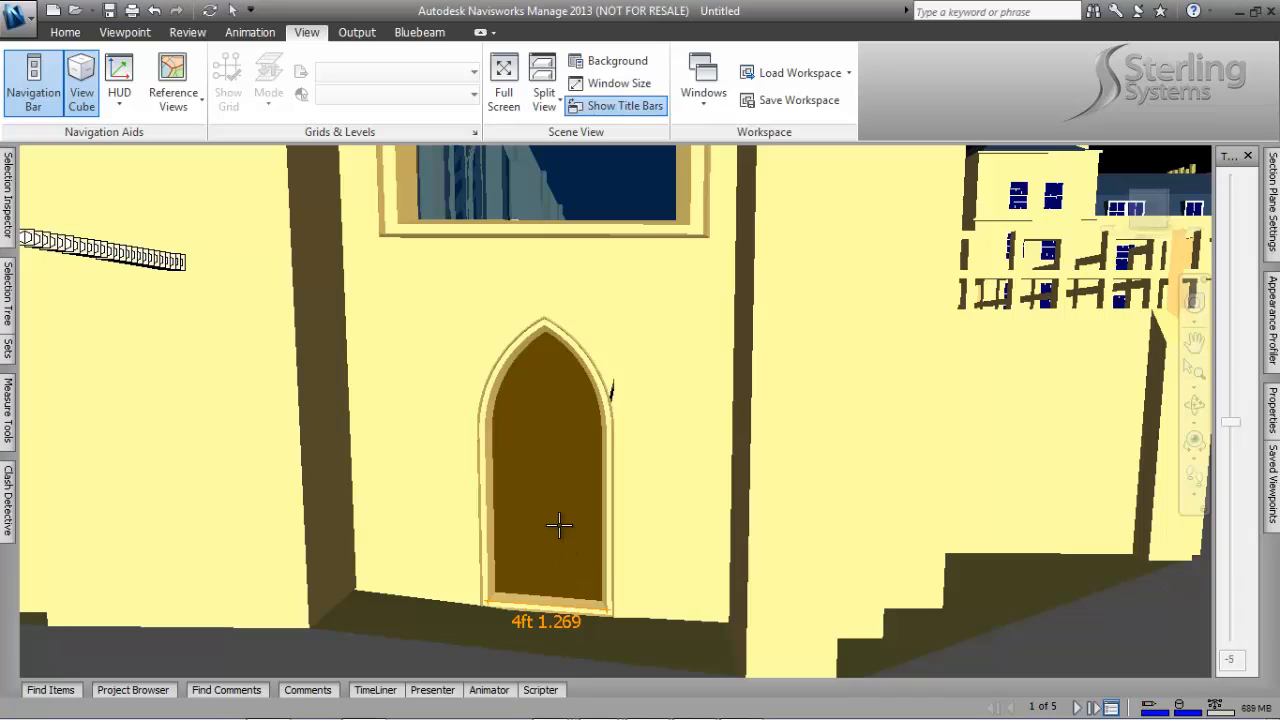
mouse_move(559, 524)
Step: Convert the doorway width measurement to a redline and review the actions offered for the saved viewpoint named View
click(8, 405)
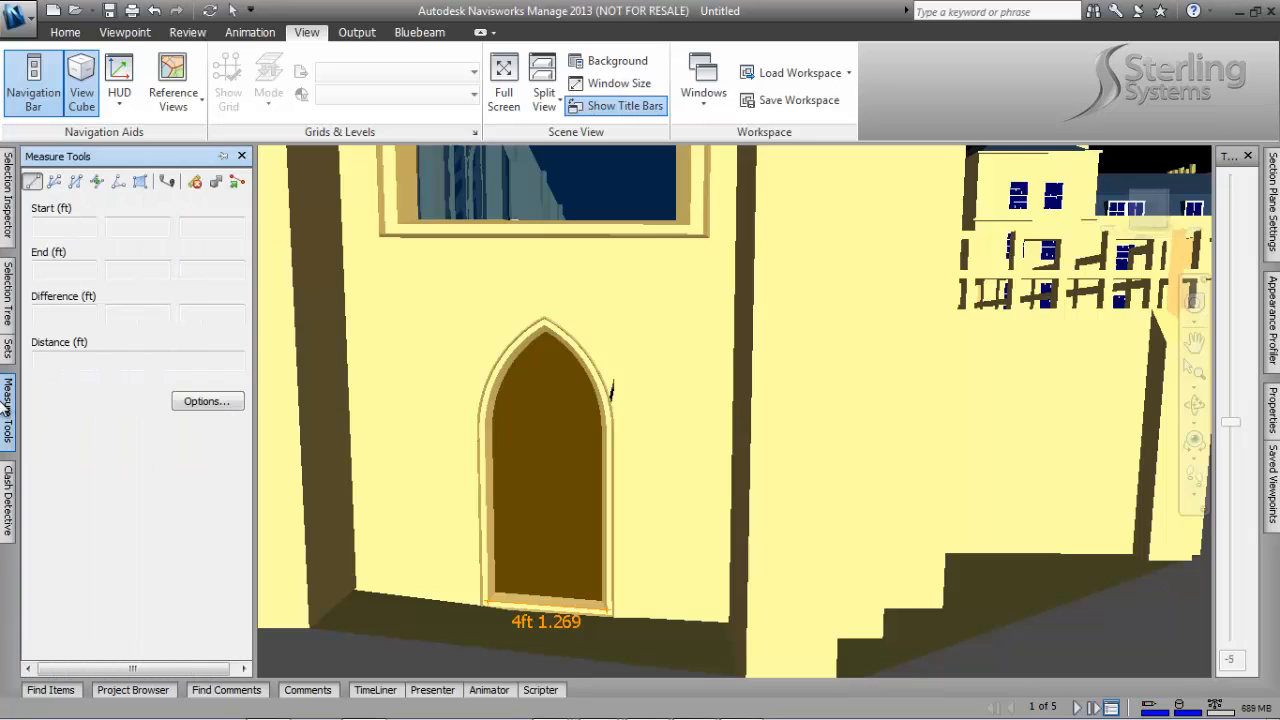
click(237, 188)
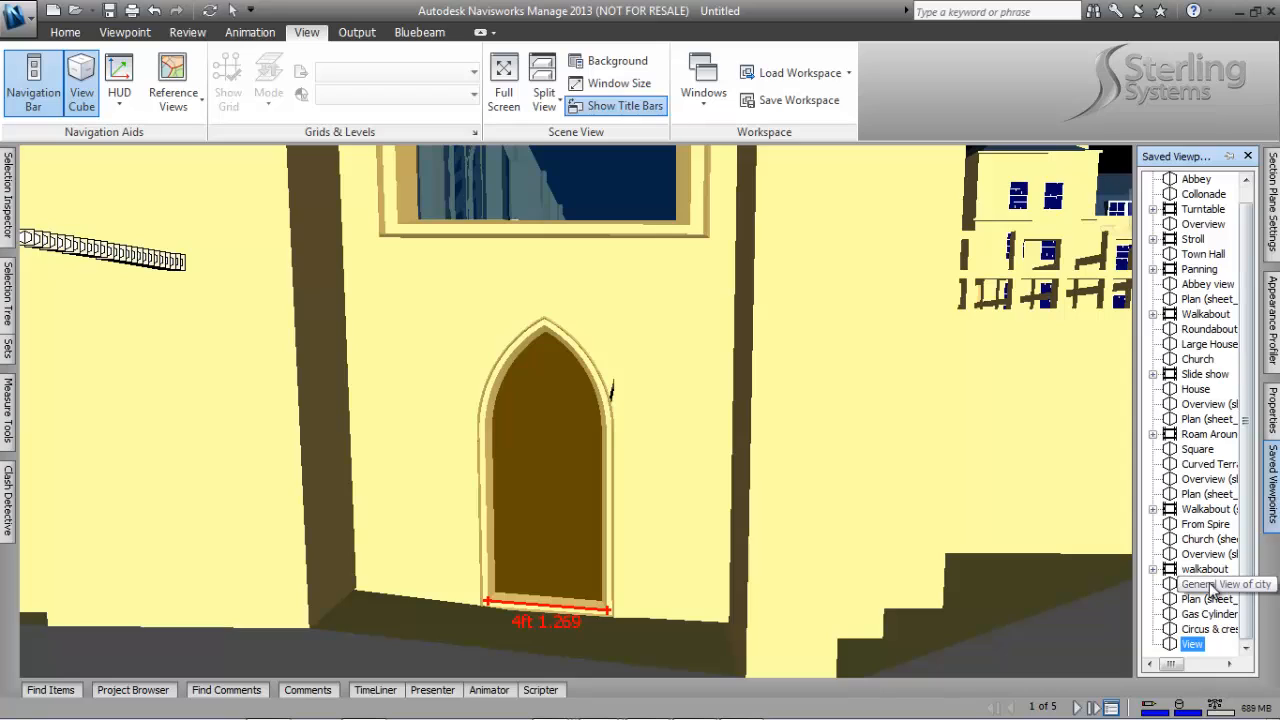
right_click(1192, 644)
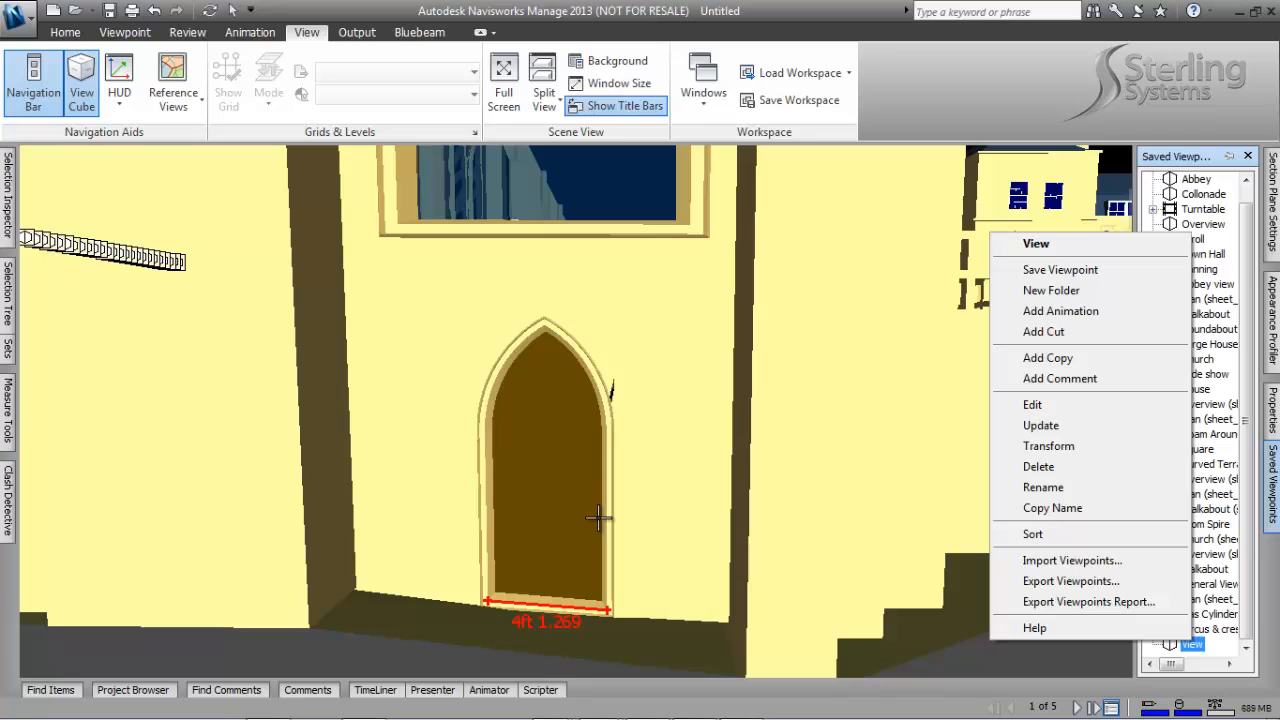
Step: Set the selection resolution to First Object, try it on the doorway's wall and arch, and select the door
click(74, 30)
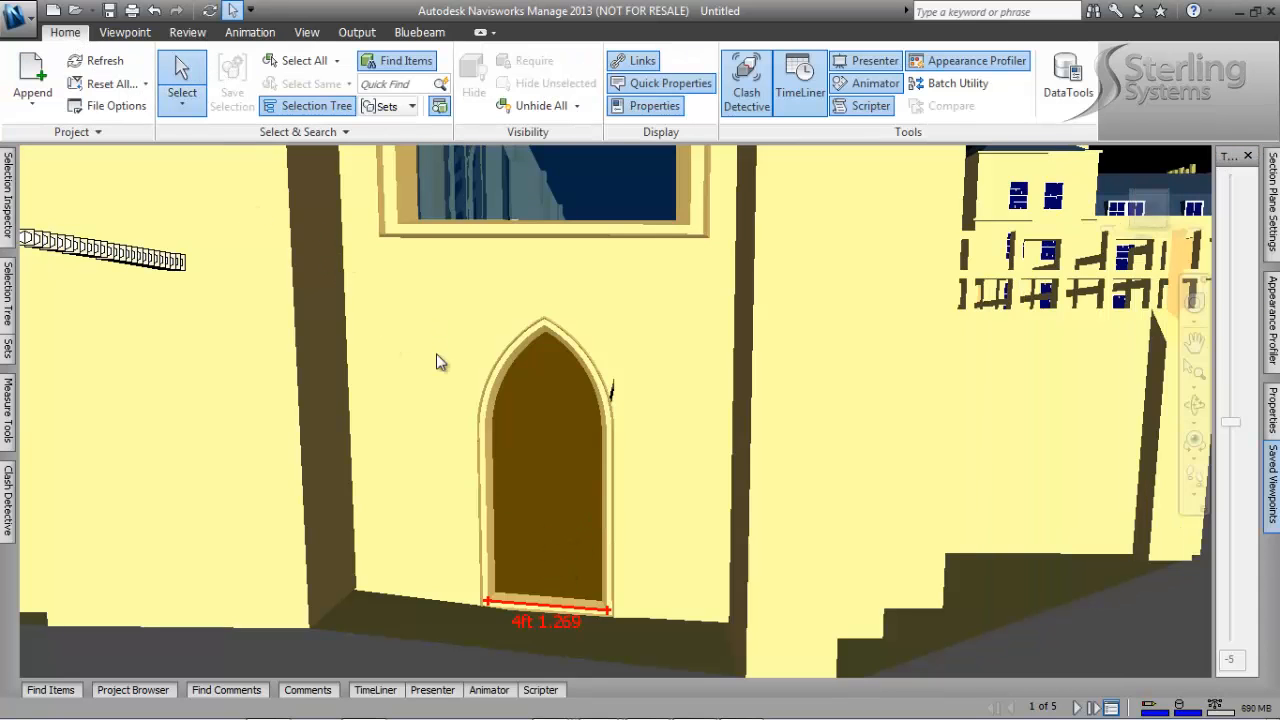
click(491, 581)
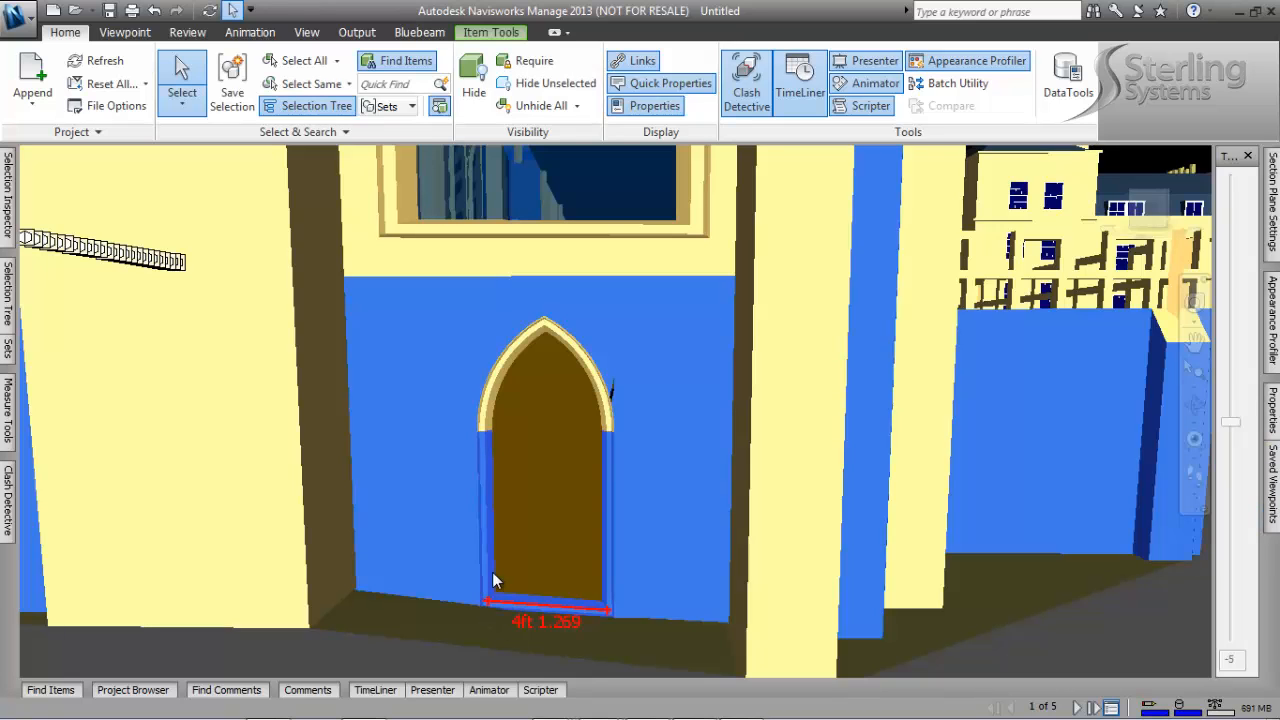
right_click(495, 501)
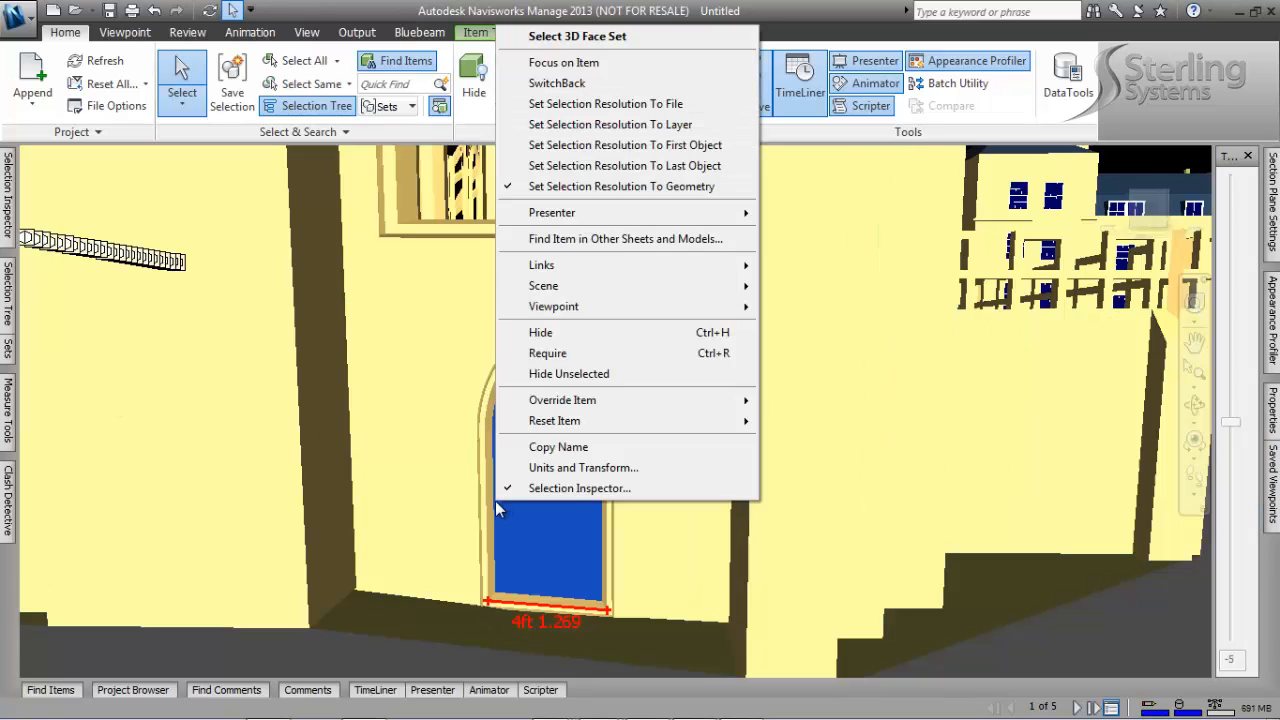
click(606, 145)
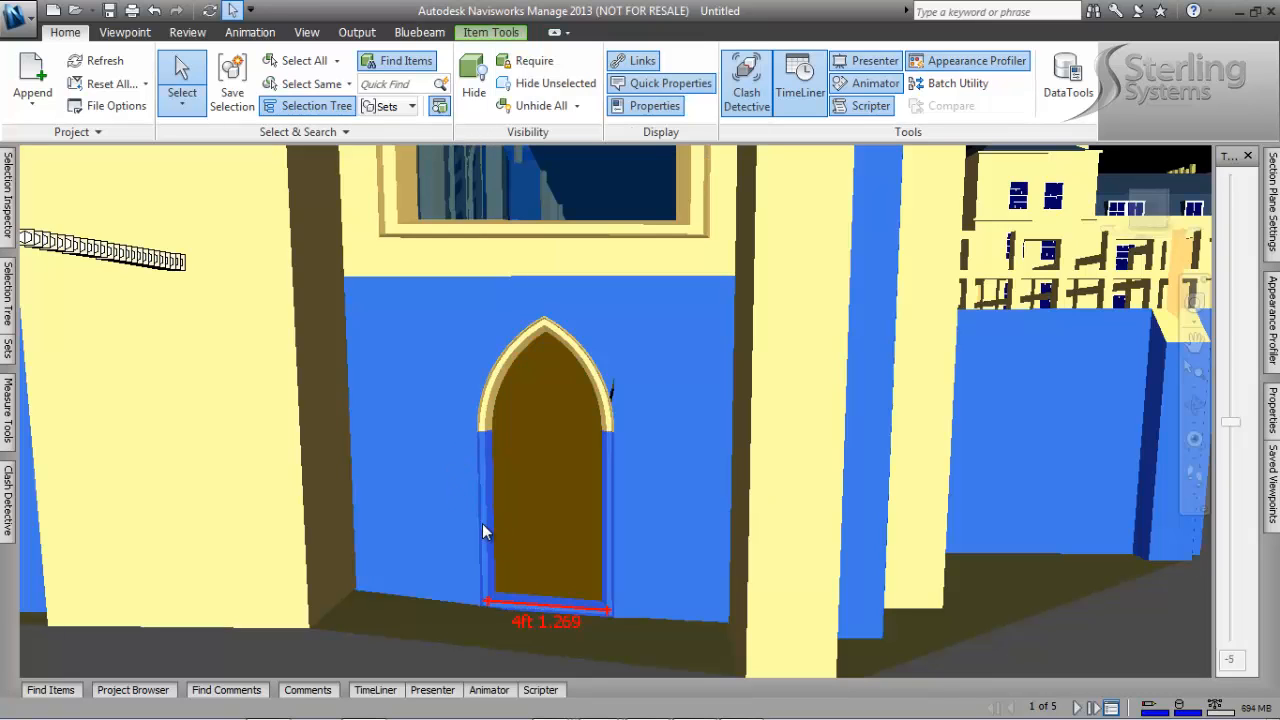
click(500, 376)
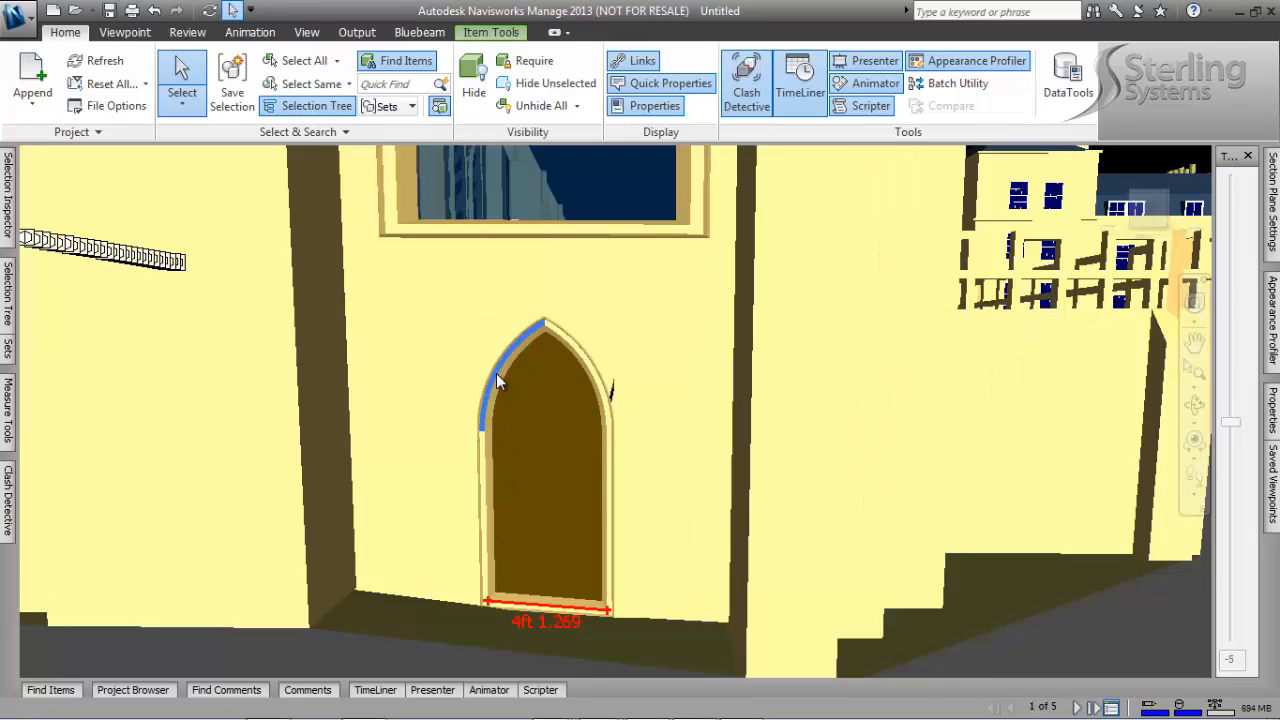
click(499, 594)
click(496, 592)
click(504, 576)
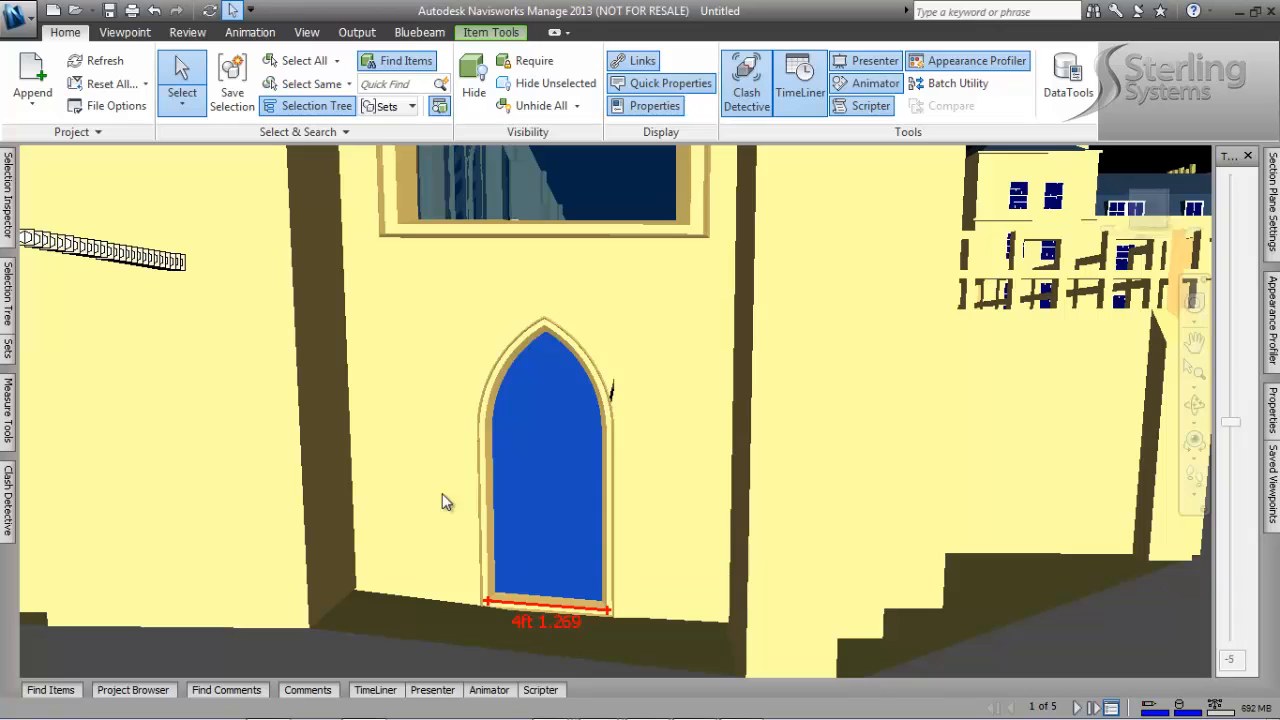
Step: Measure point to point from the door's lower corner partway up its side
click(8, 410)
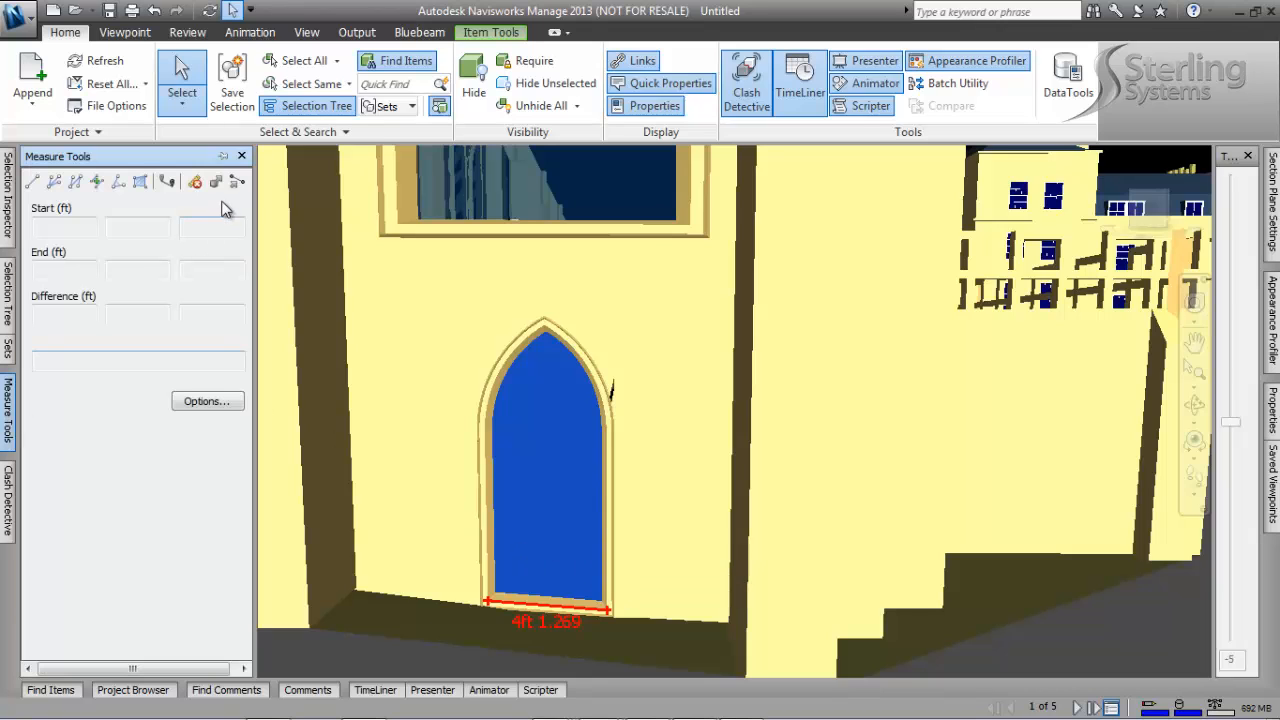
click(32, 181)
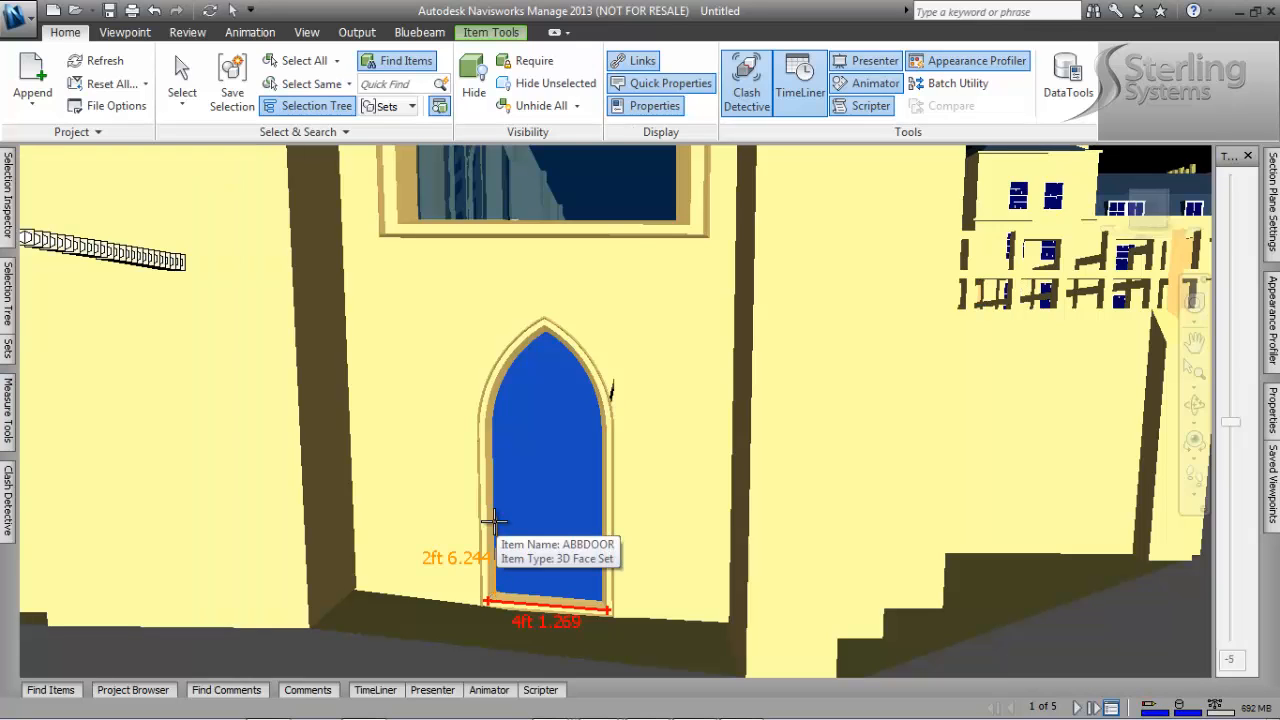
click(6, 410)
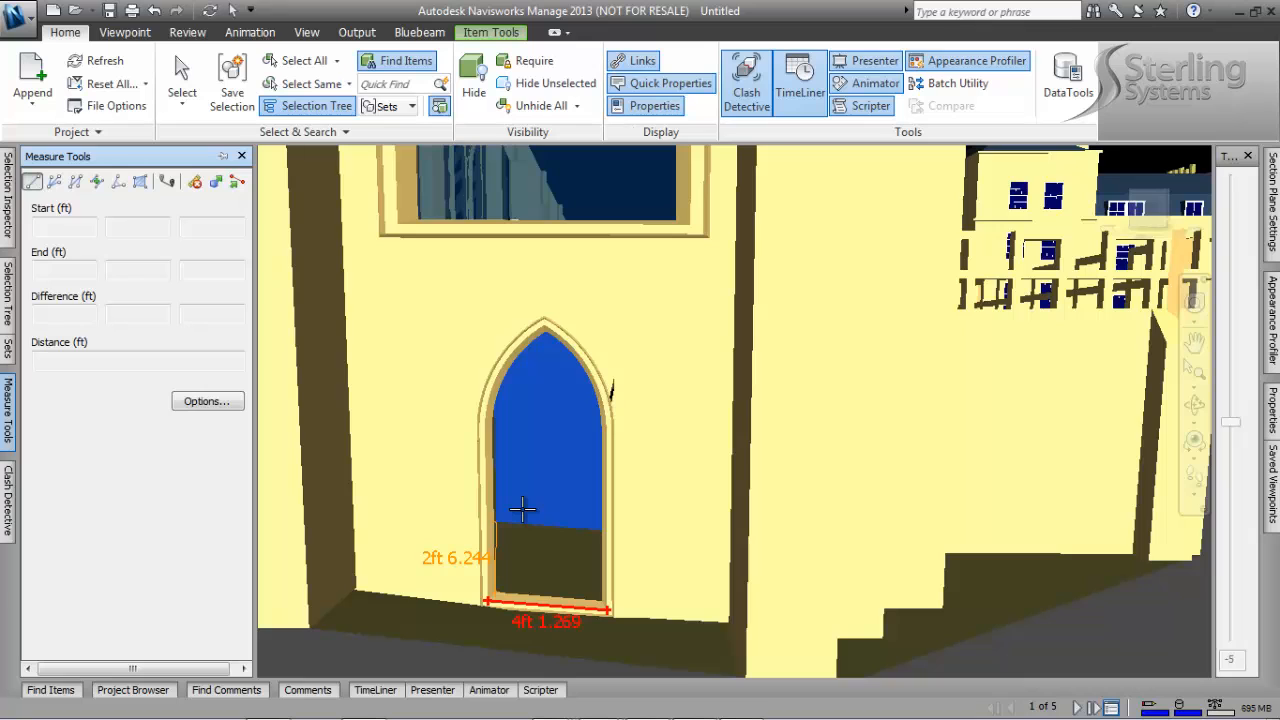
Step: Browse the selection tree up to central.nwd, collapse abbey.dwg and review the actions available for that file
click(8, 290)
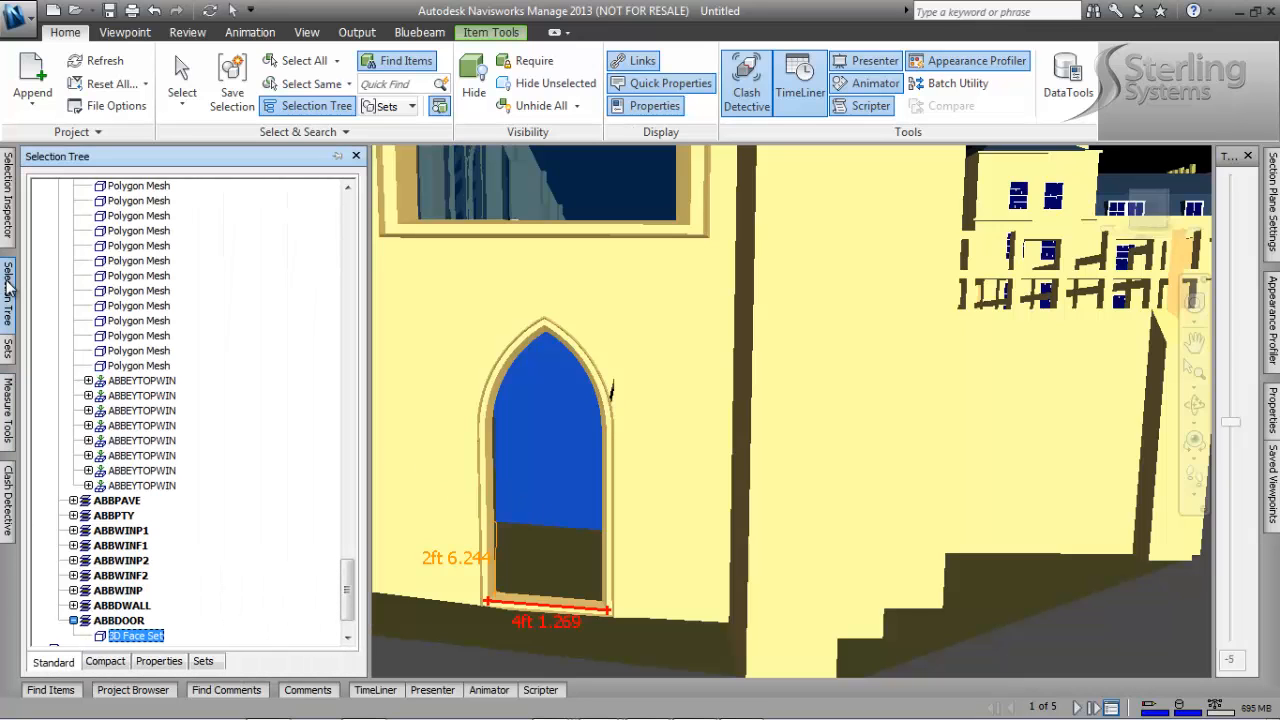
scroll(345, 605, down, 2)
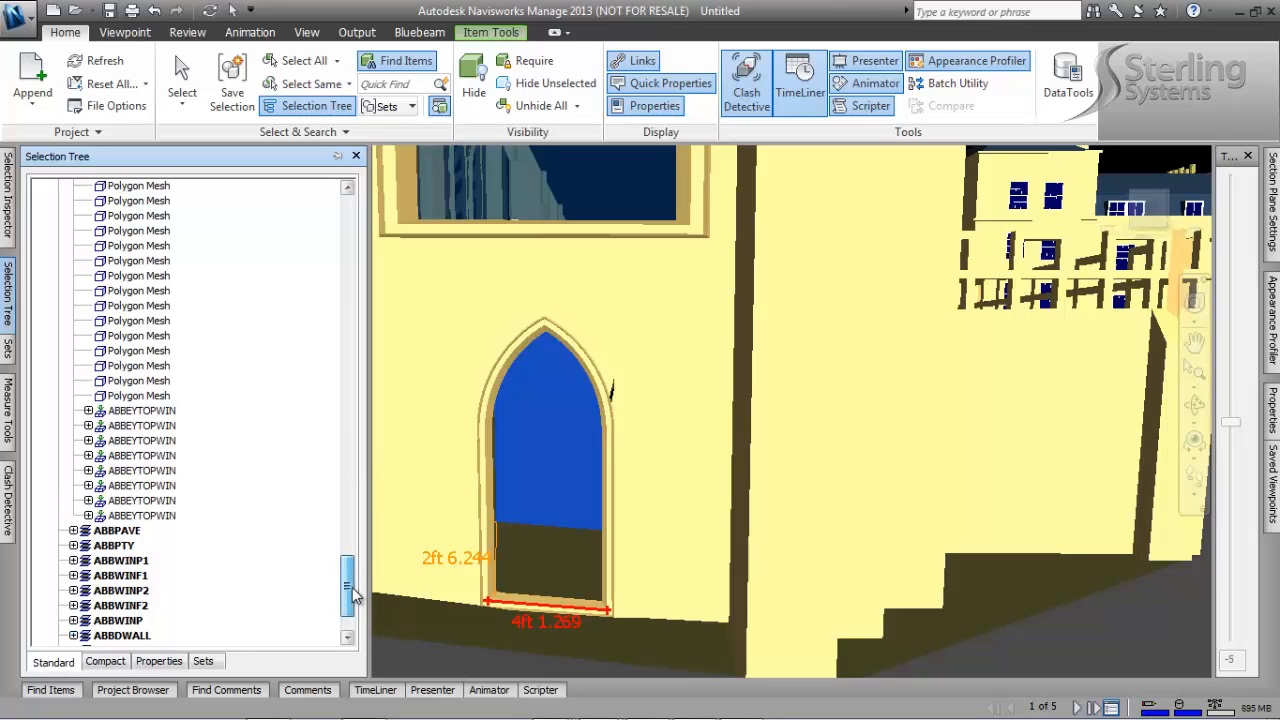
drag(345, 605, 349, 228)
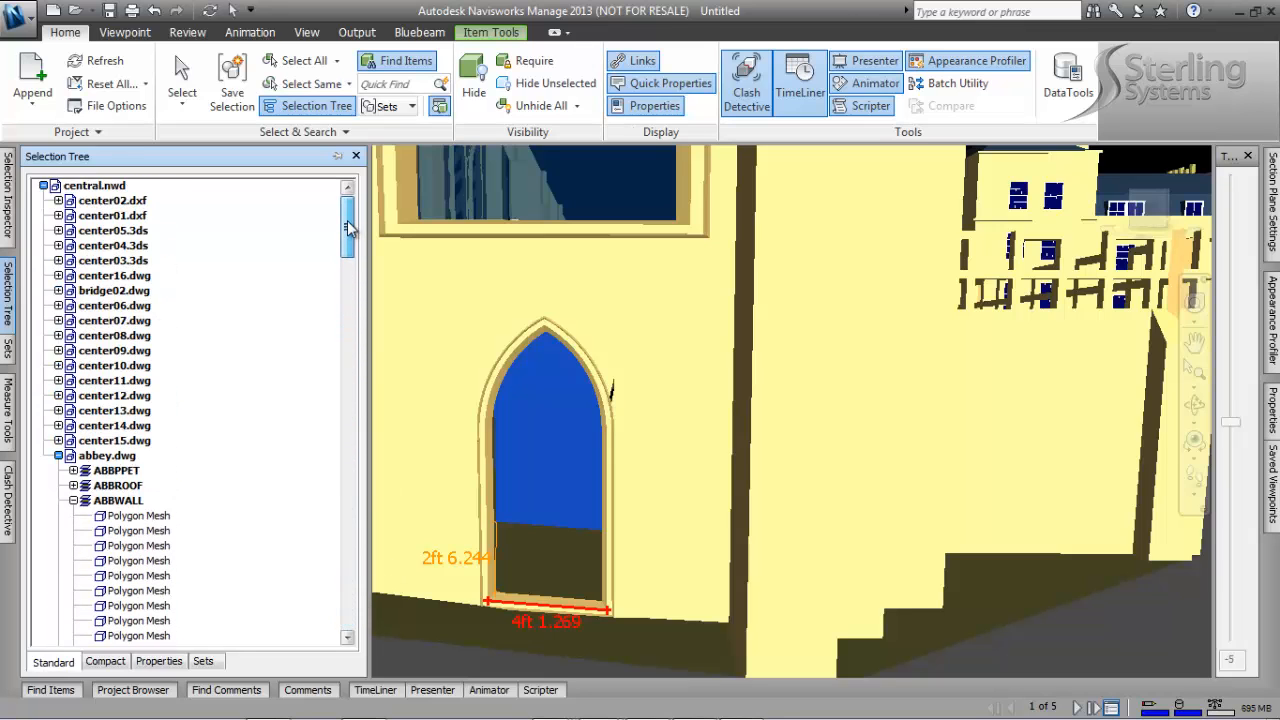
click(58, 455)
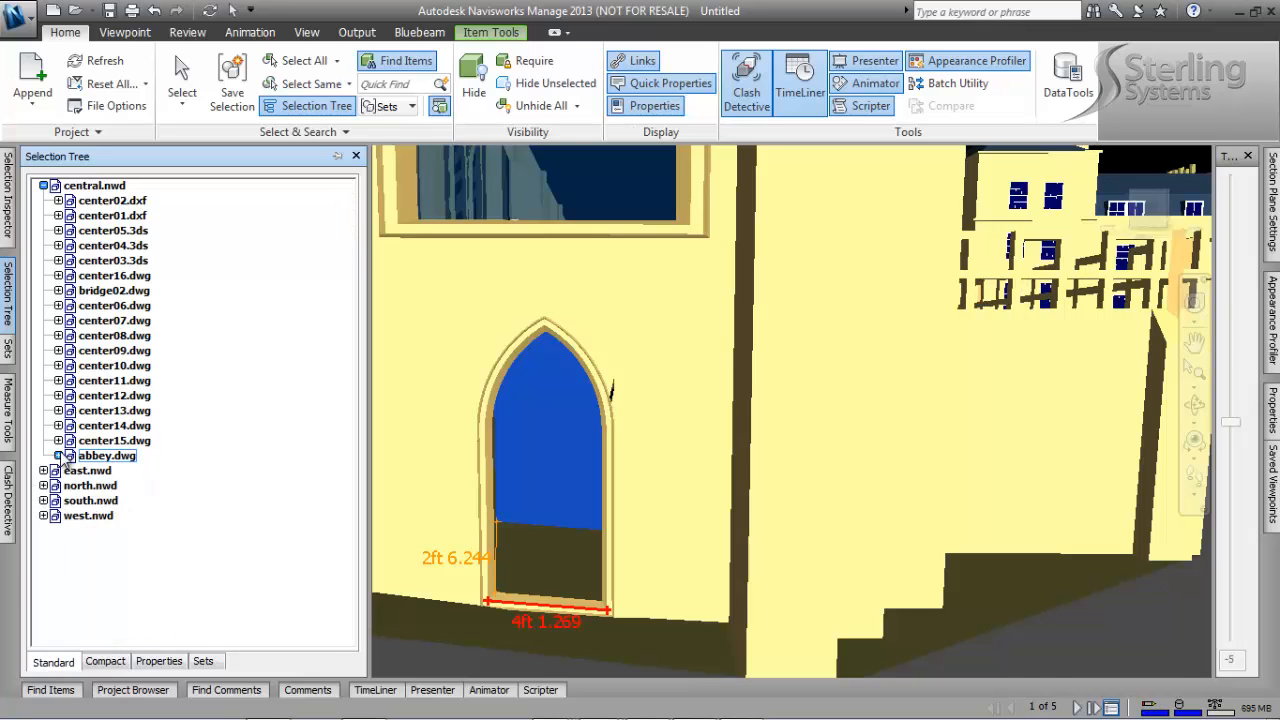
right_click(112, 458)
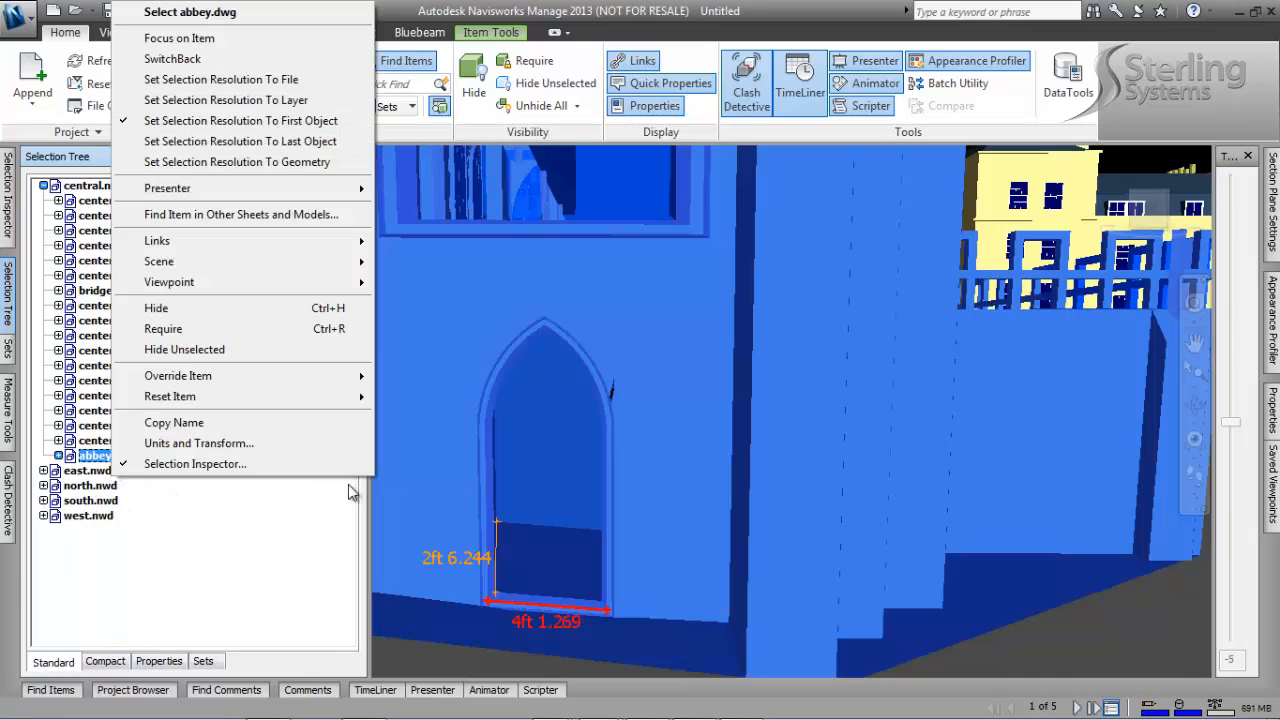
click(316, 560)
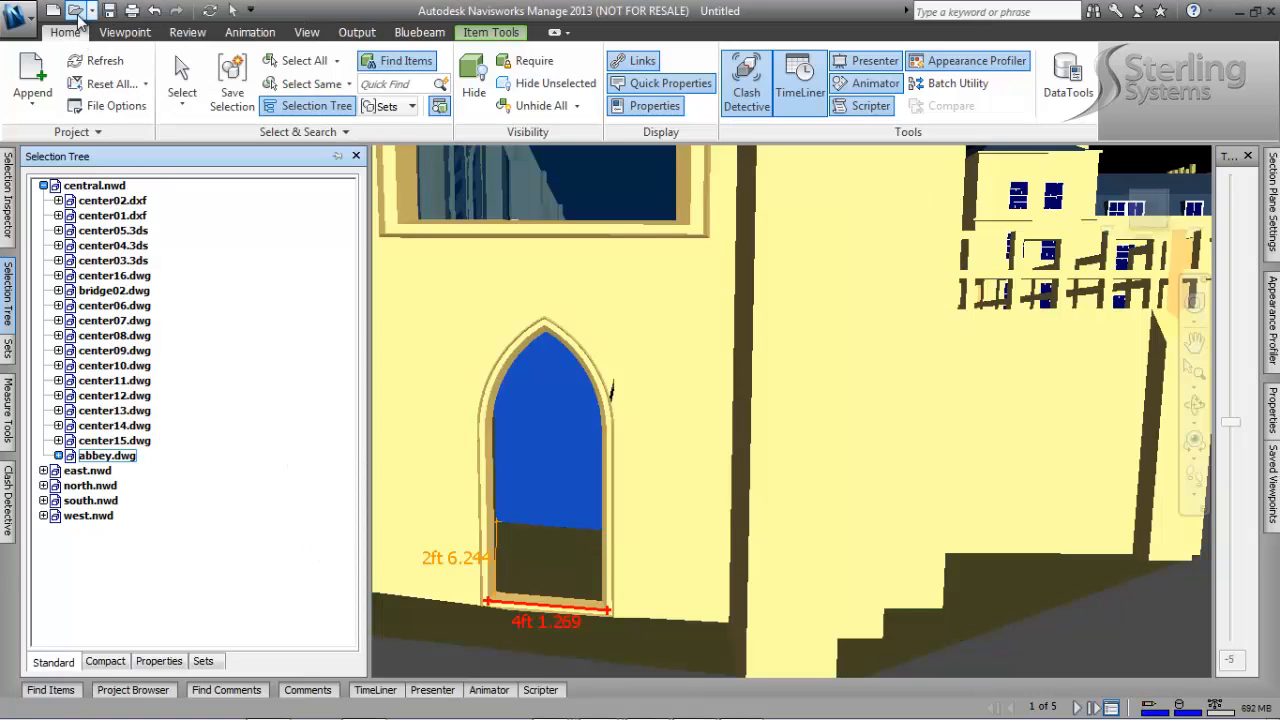
Step: Open BathCity.nwf from the Bath_City folder without saving the changes to the untitled model
click(78, 15)
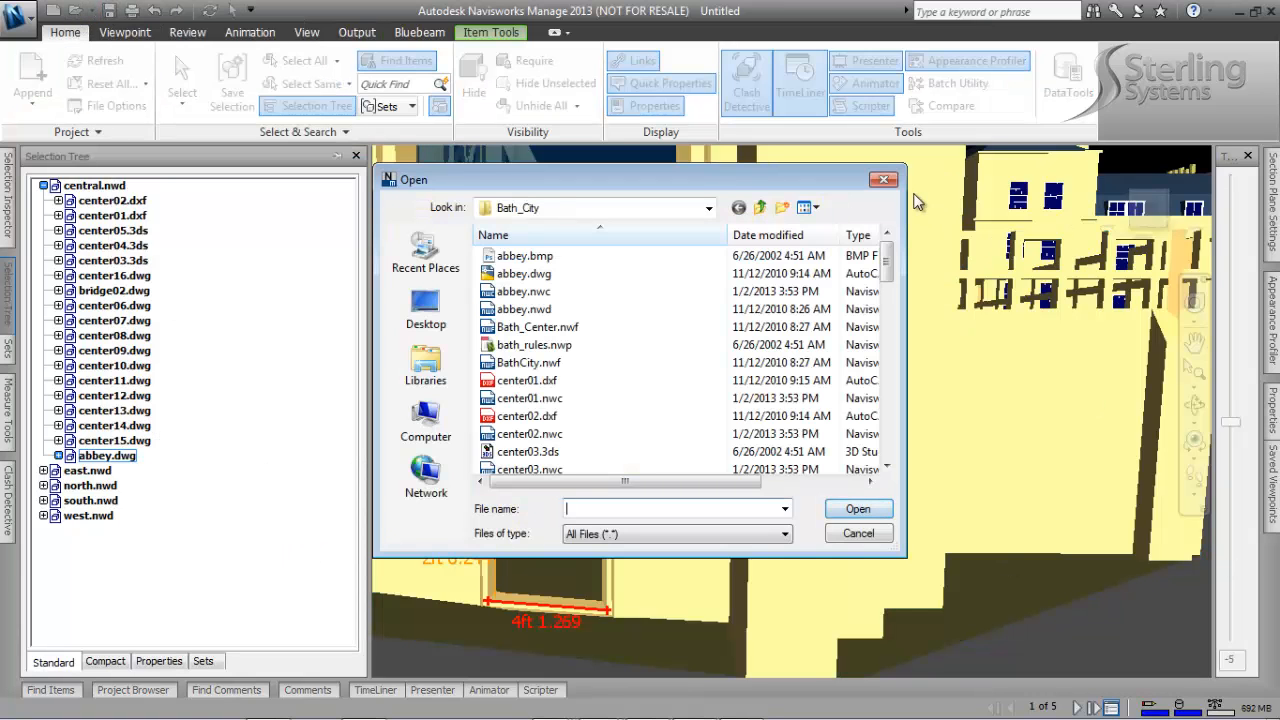
click(760, 207)
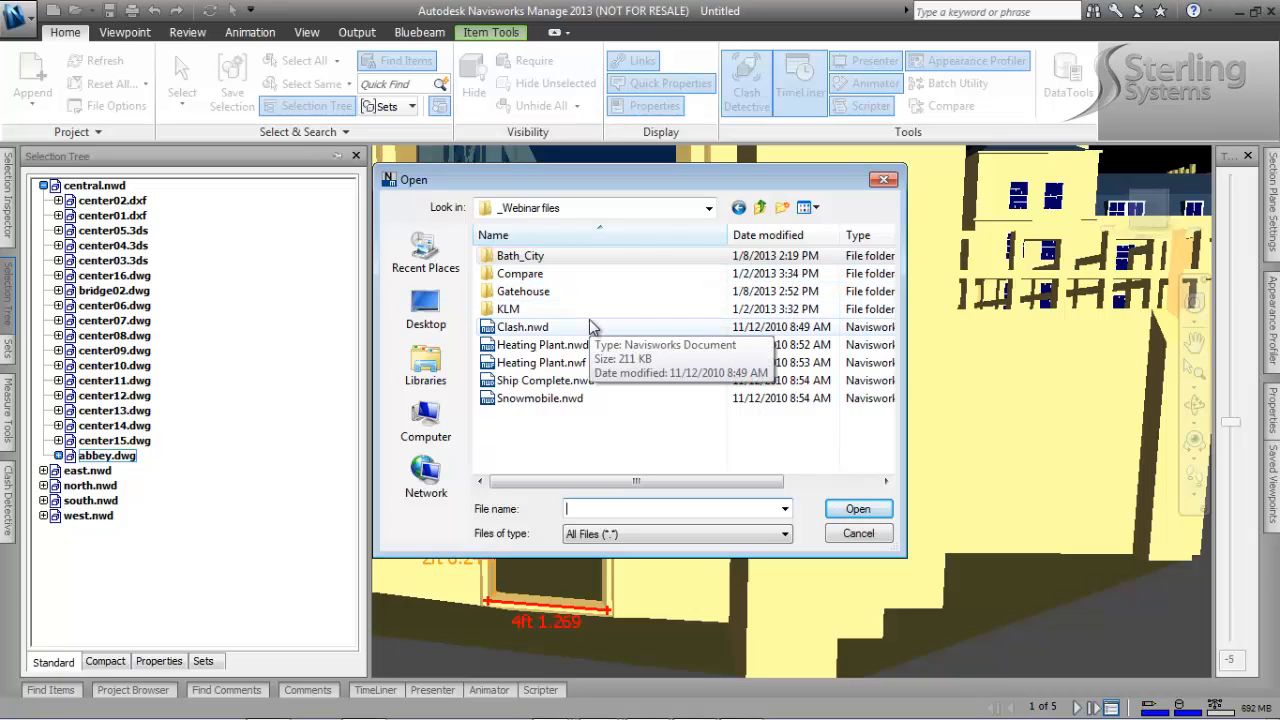
double_click(560, 257)
scroll(530, 443, down, 12)
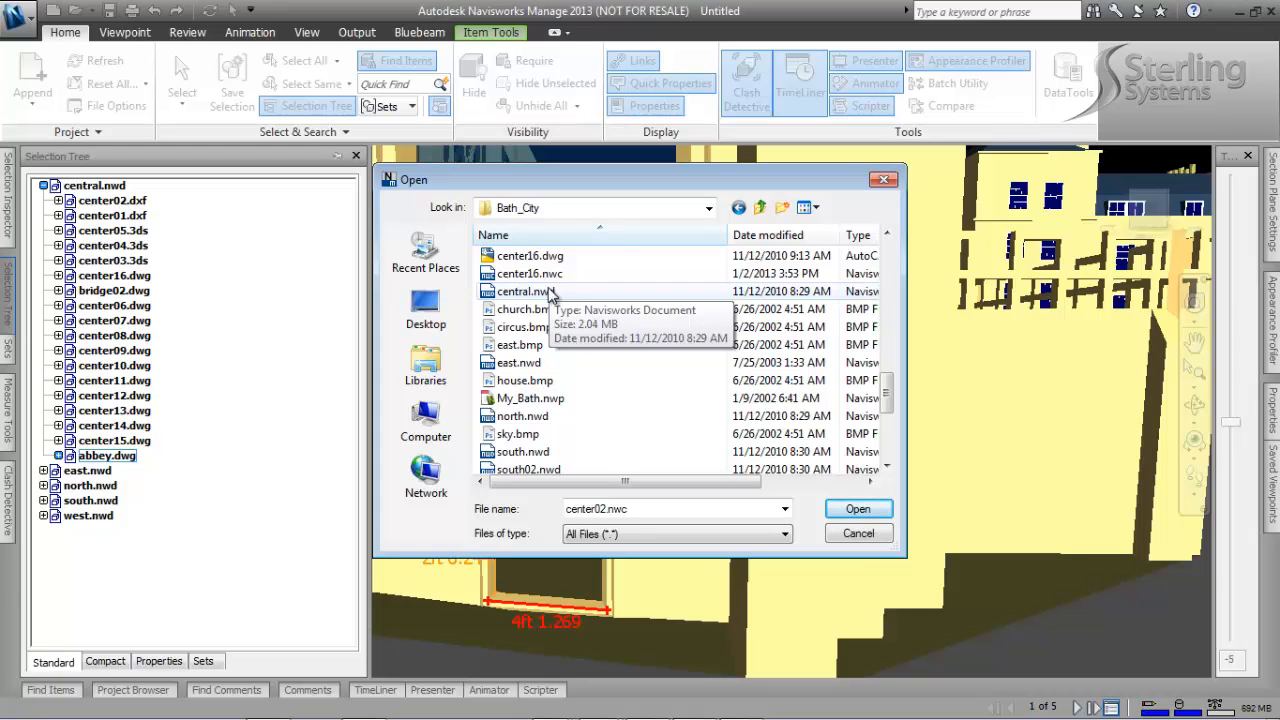
scroll(549, 291, up, 12)
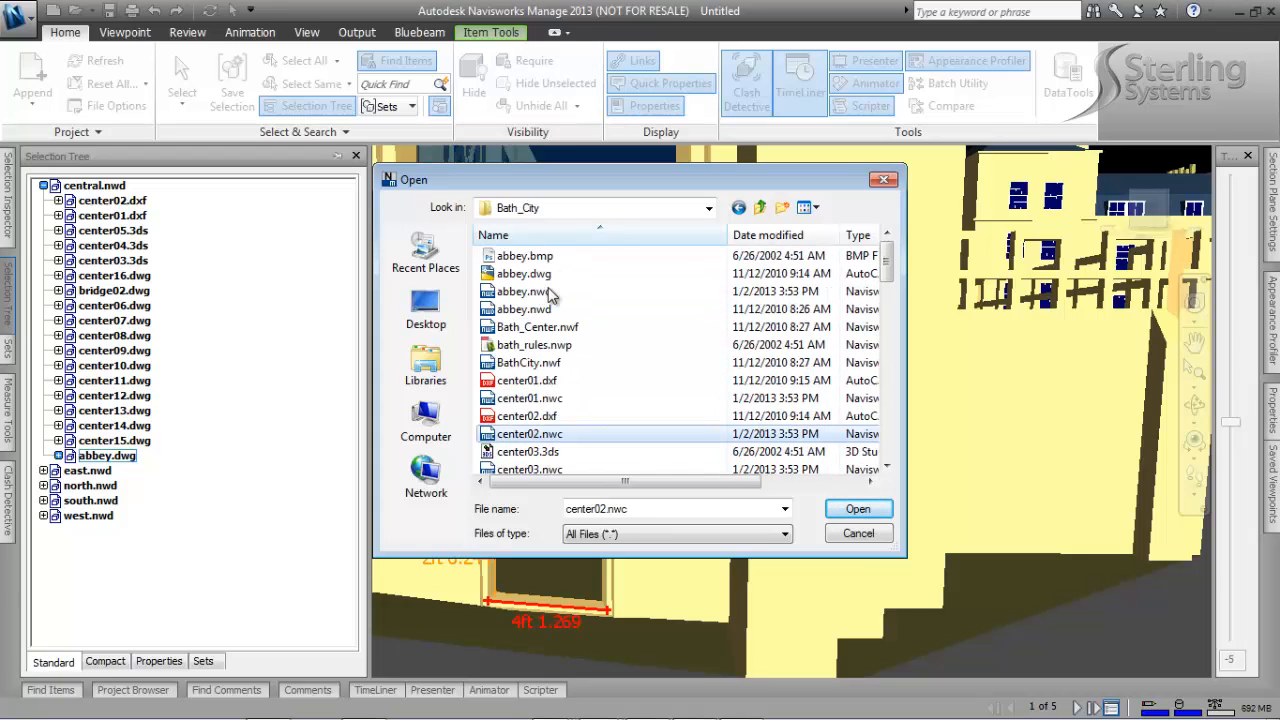
double_click(541, 366)
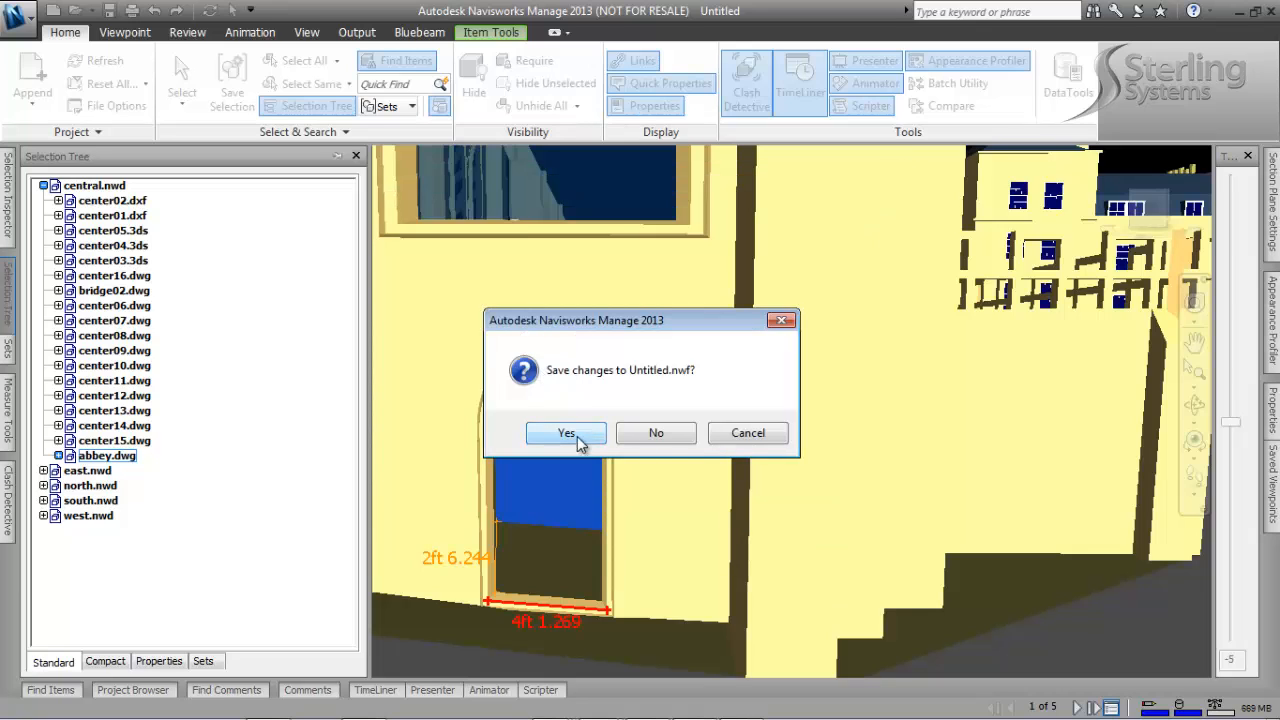
click(656, 433)
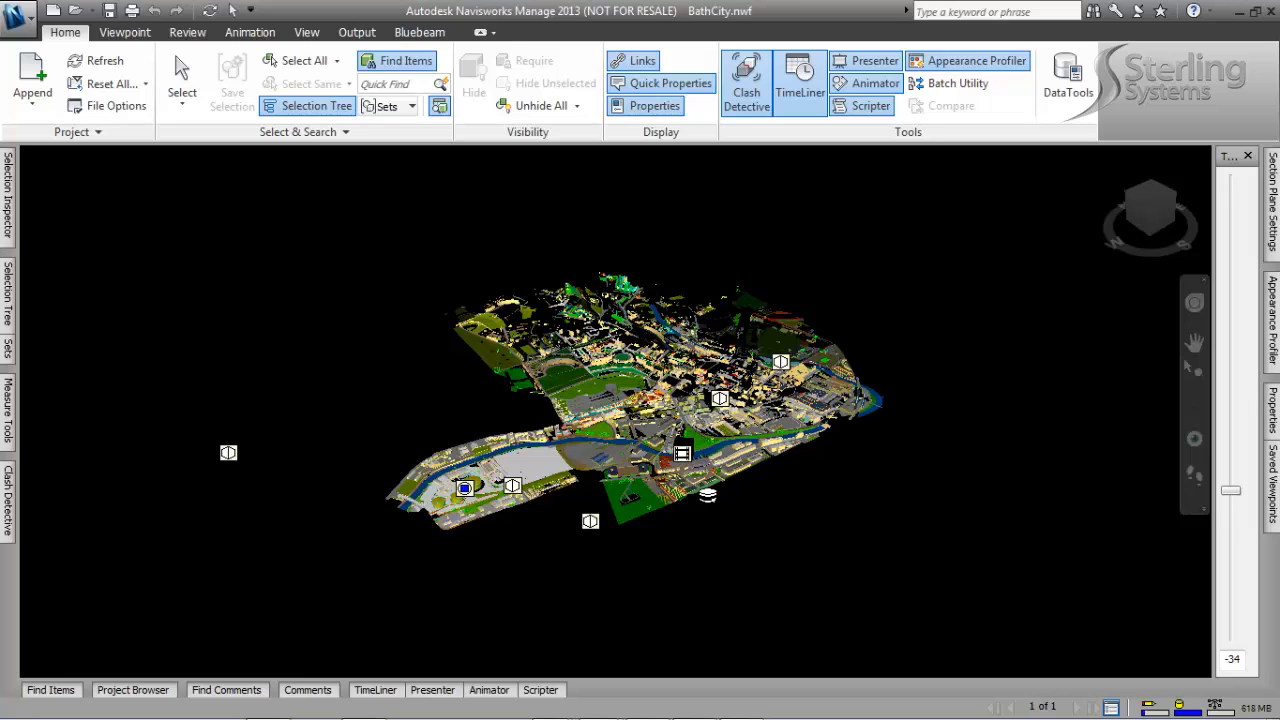
Step: Recall the saved set named Selection Set, zoom to its items and inspect the item names around the drums
click(8, 357)
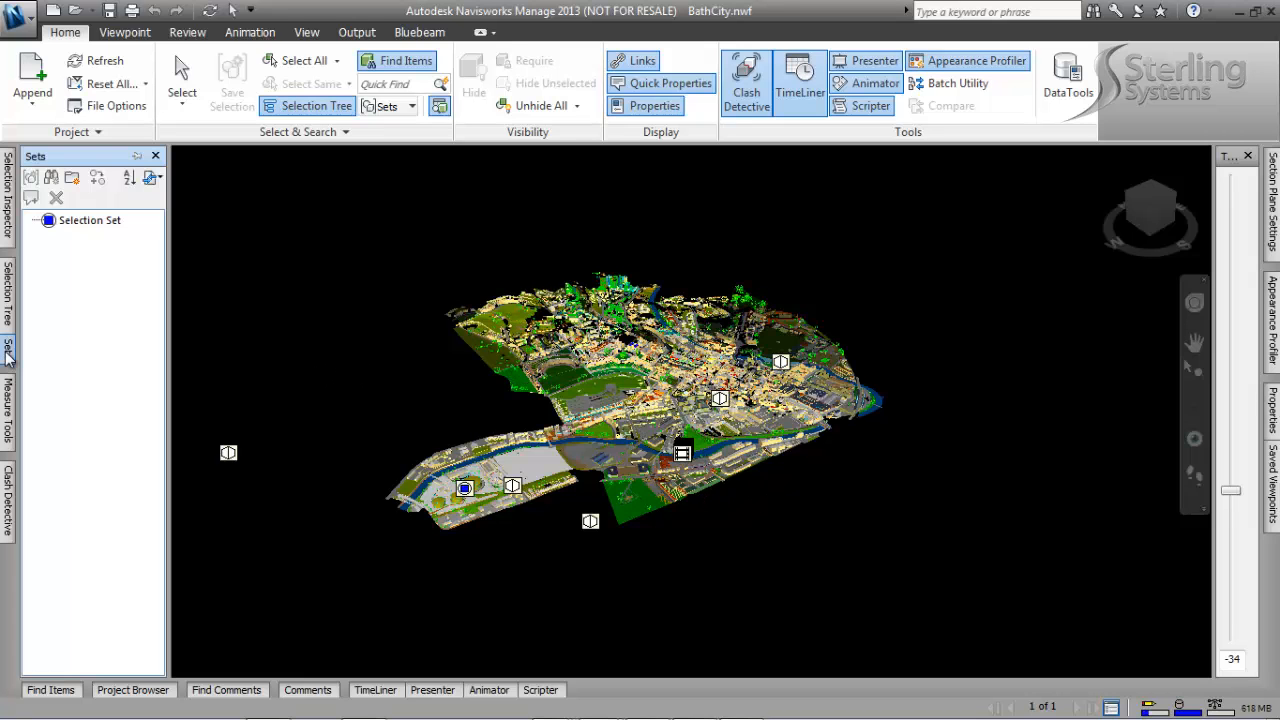
click(86, 221)
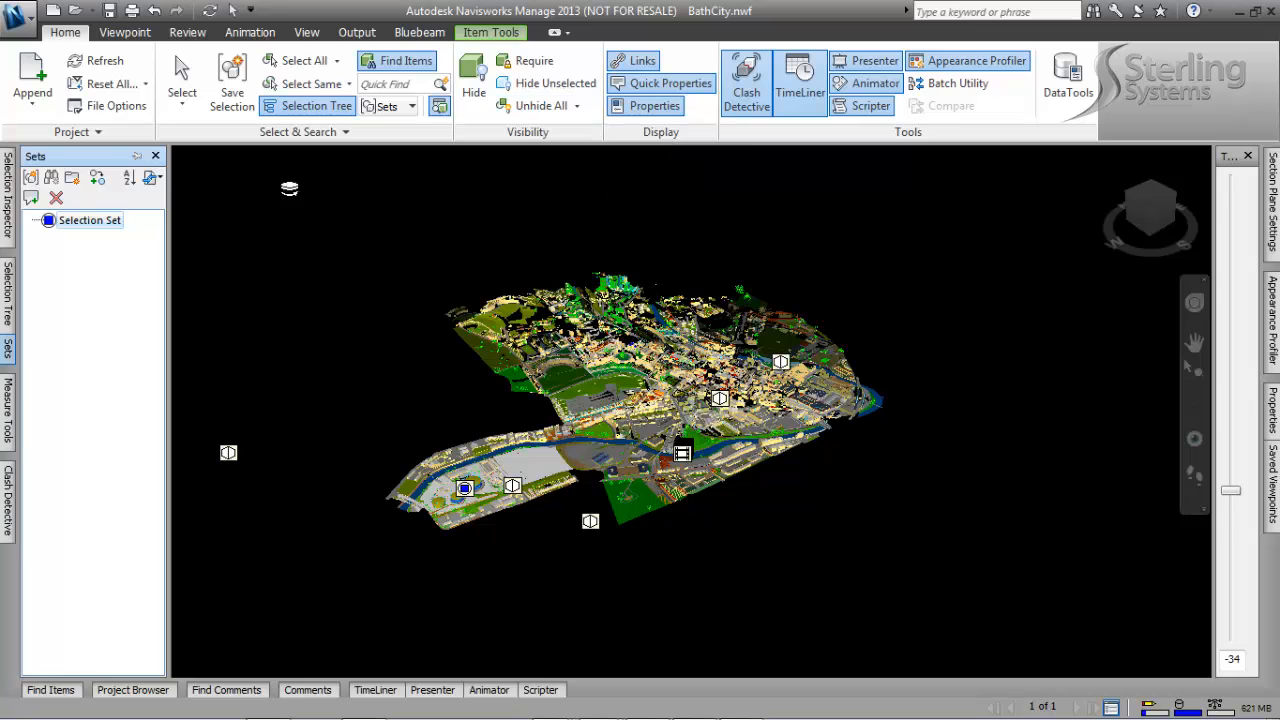
click(124, 32)
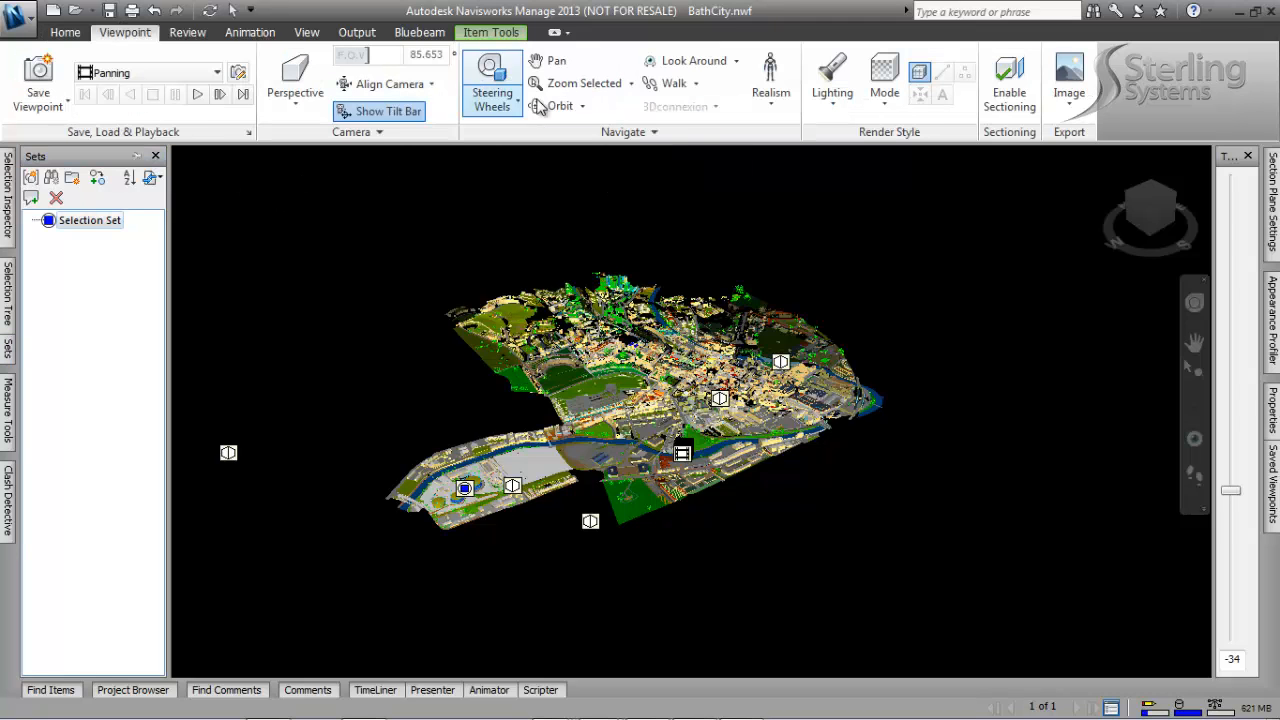
click(631, 83)
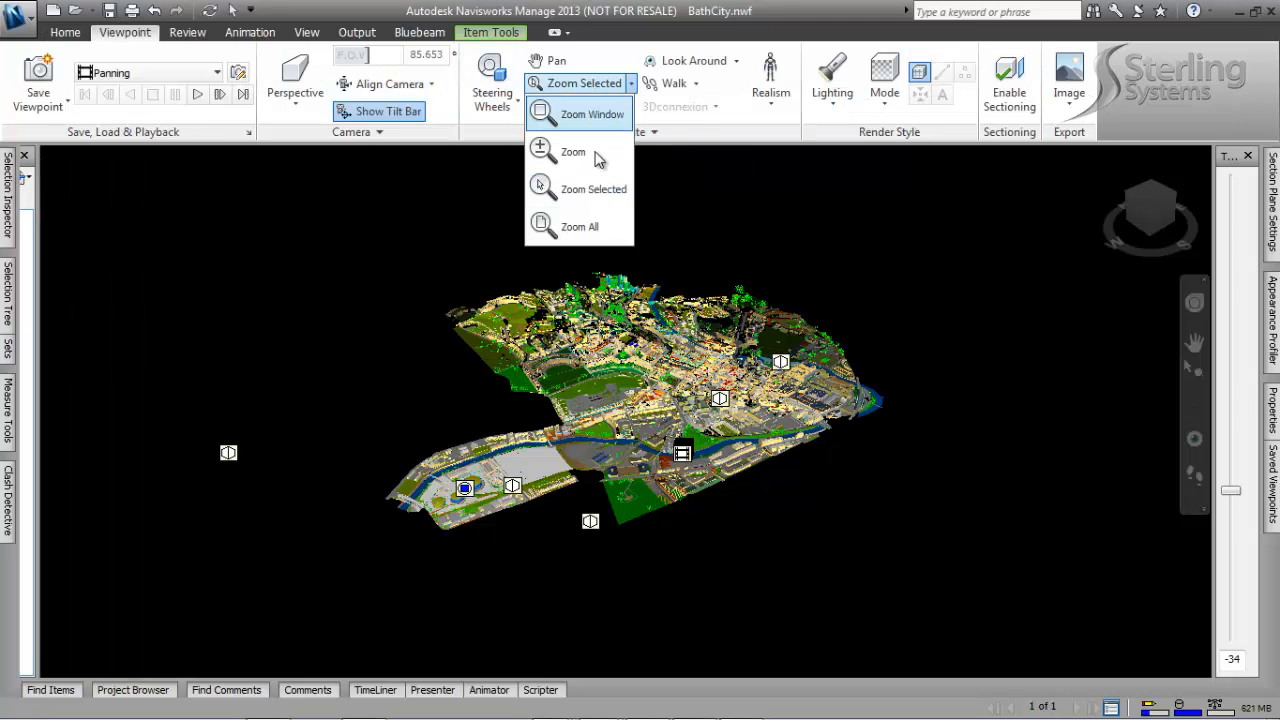
click(548, 190)
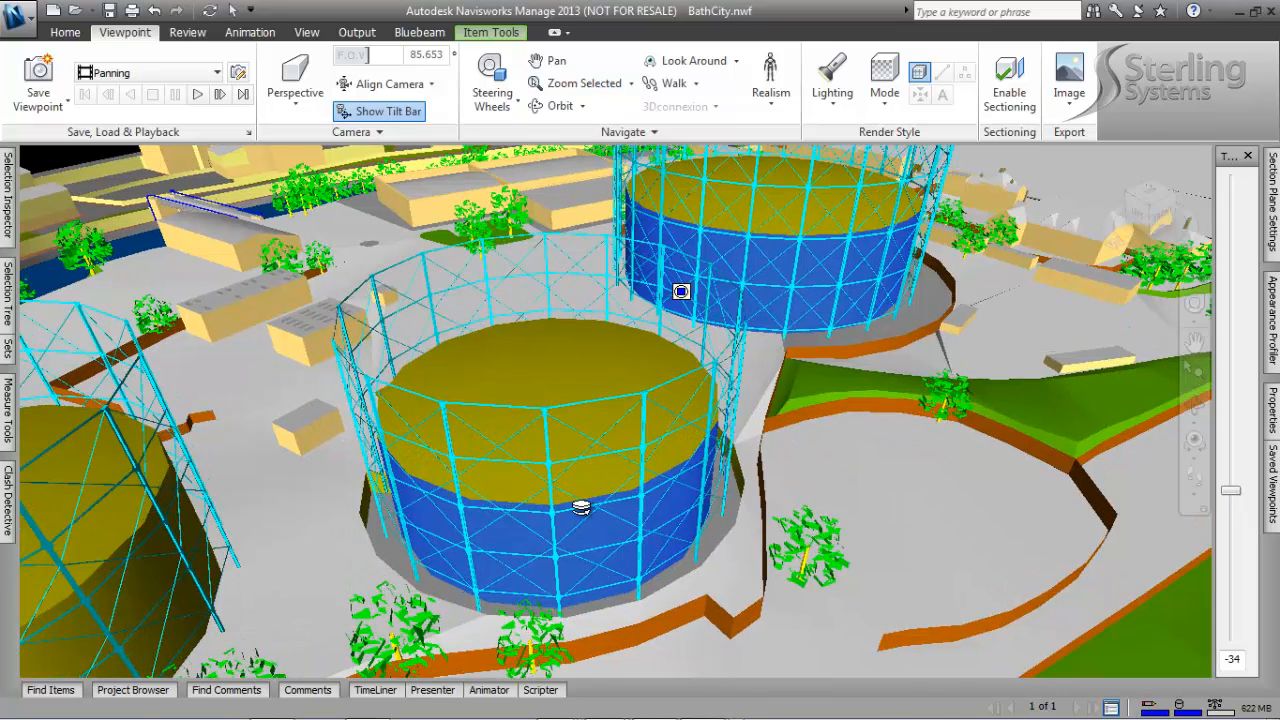
mouse_move(499, 523)
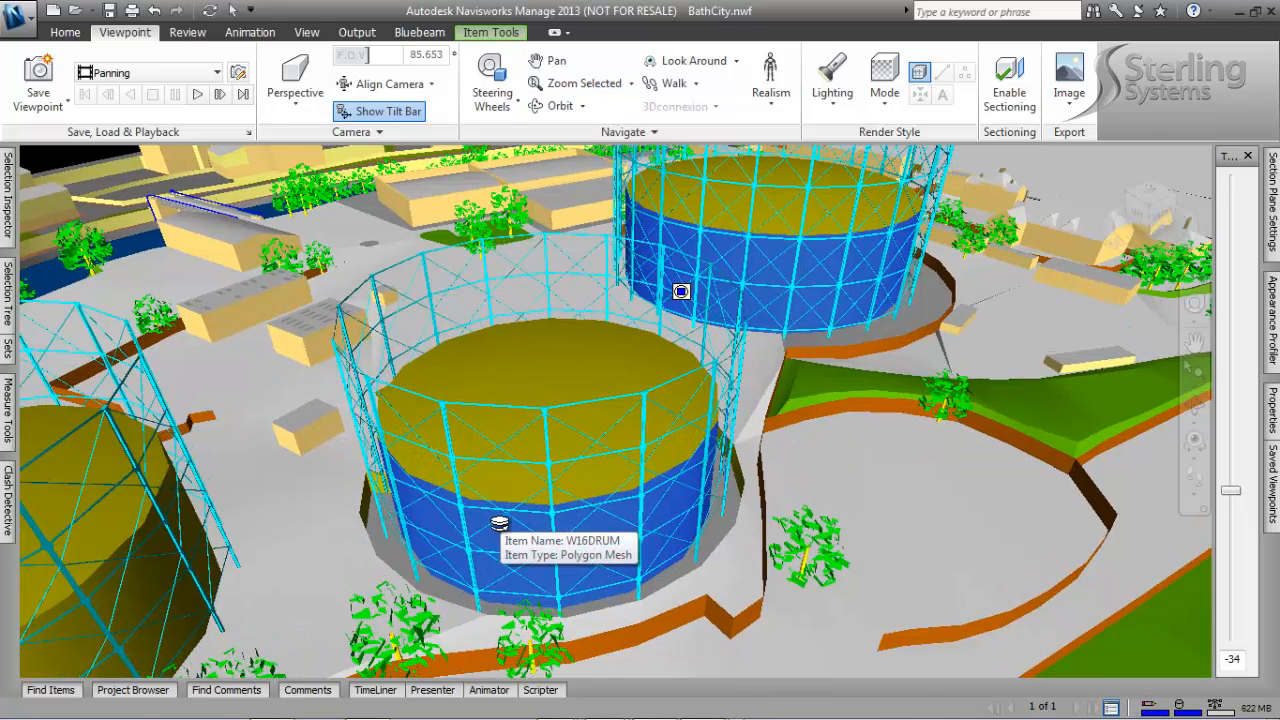
mouse_move(292, 497)
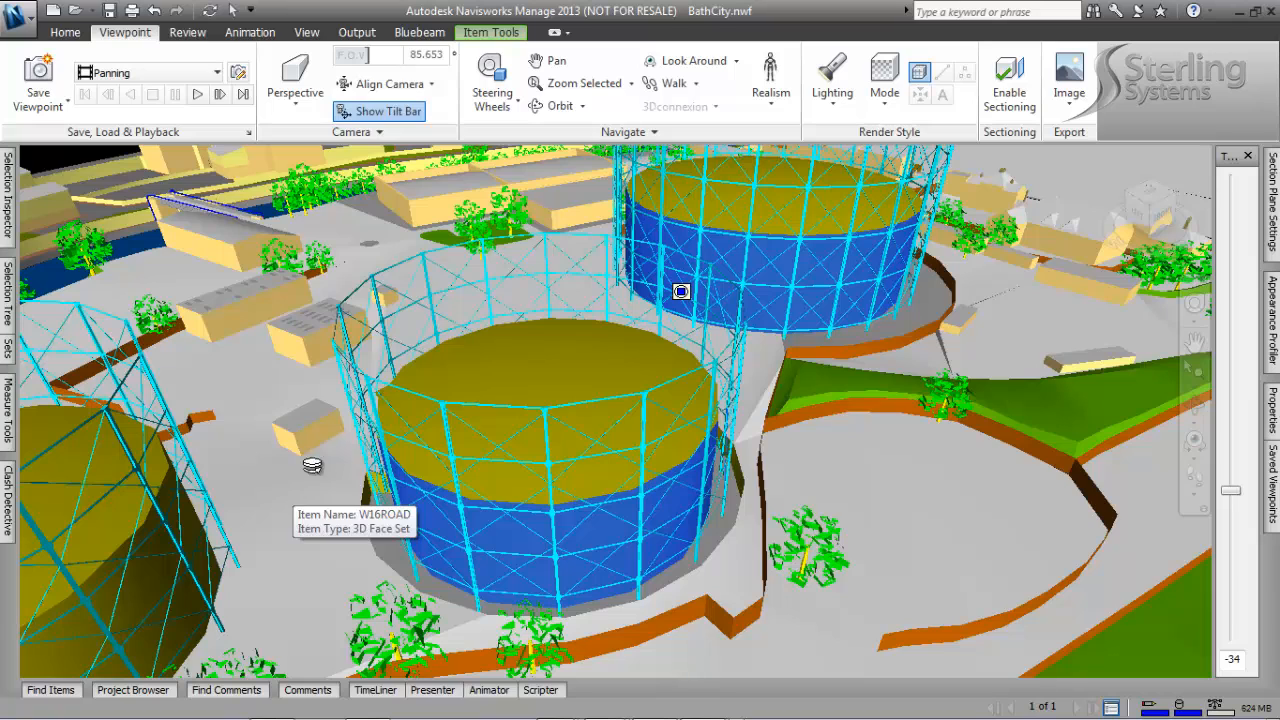
Step: Collapse W16DRUM and west.nwd in the selection tree and expand central.nwd
click(9, 295)
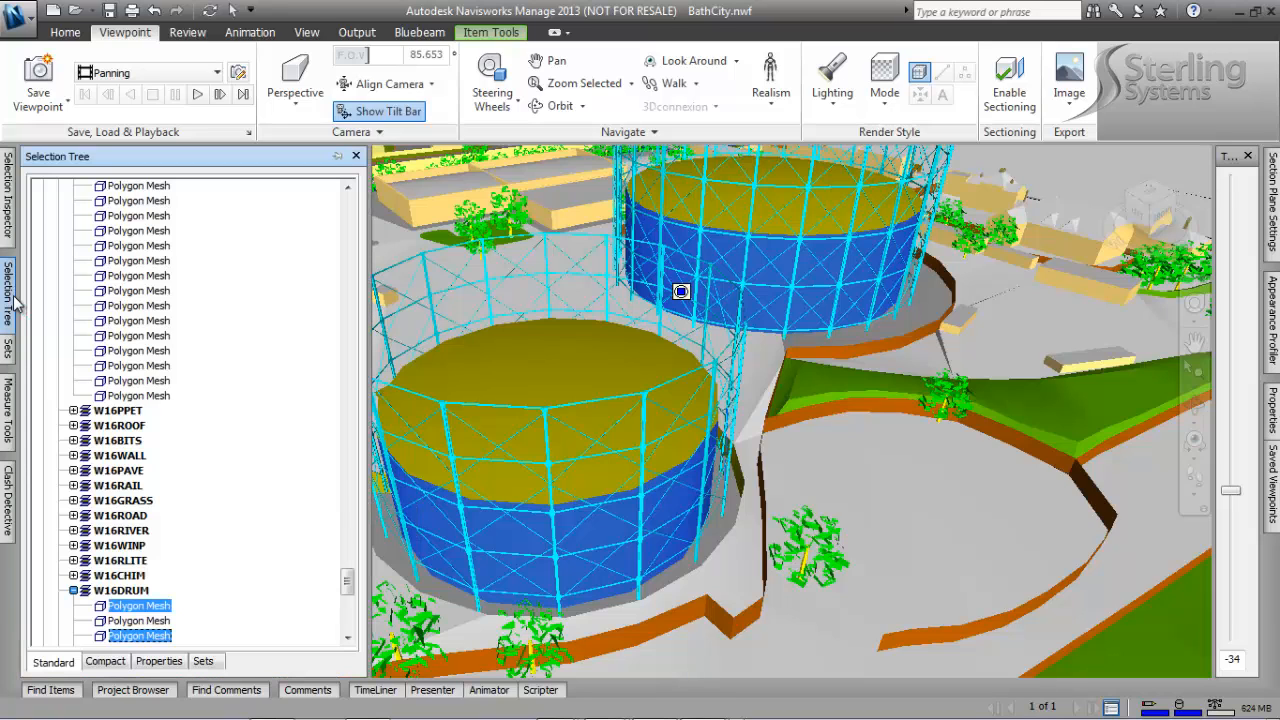
drag(347, 584, 347, 582)
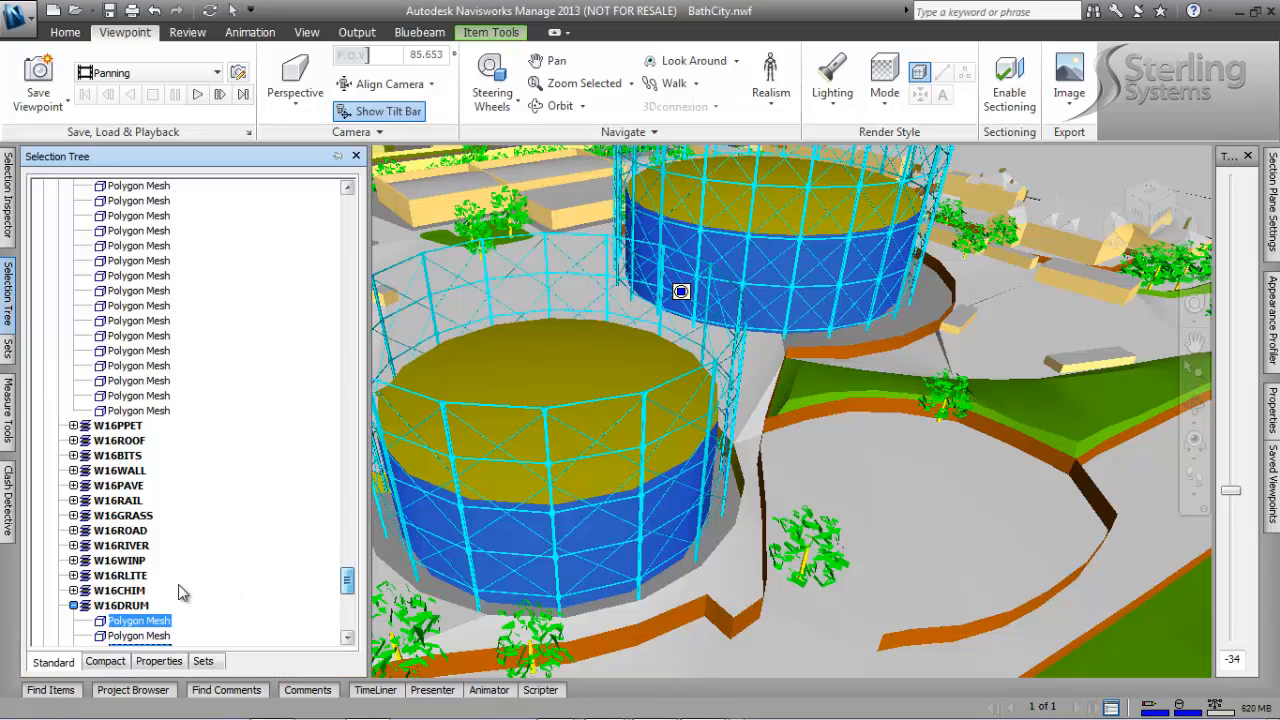
click(74, 607)
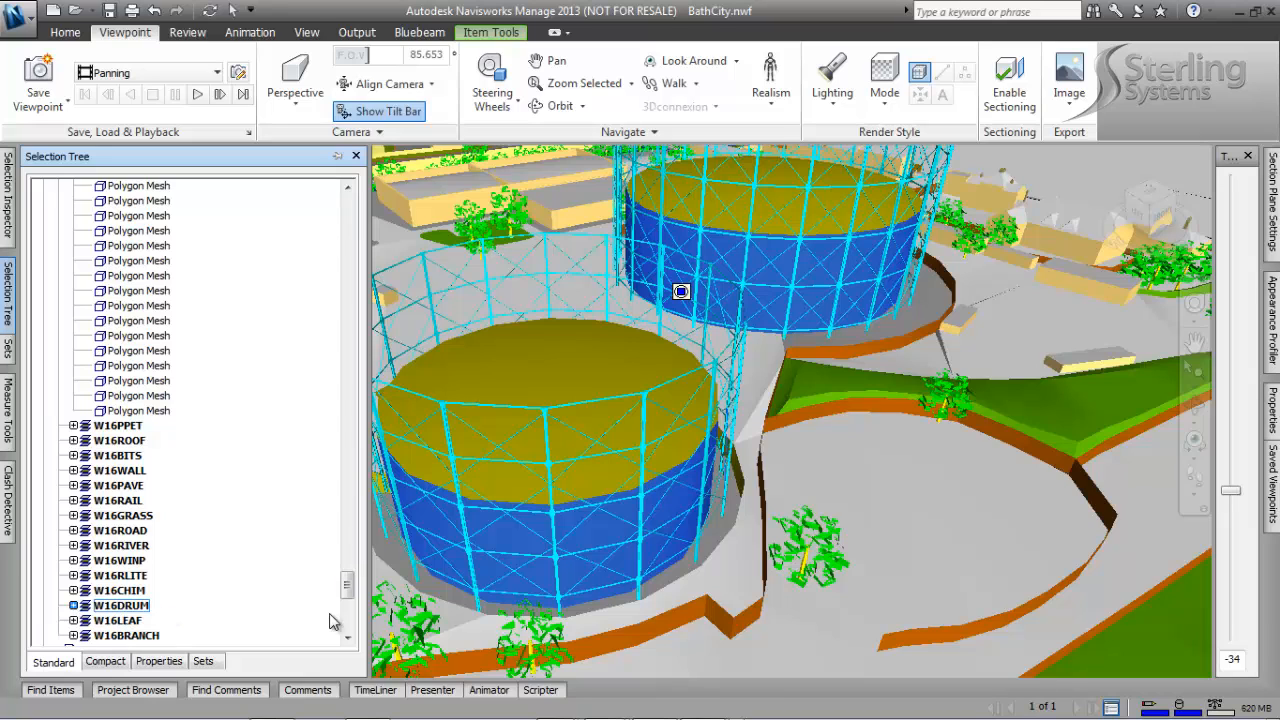
drag(347, 582, 397, 205)
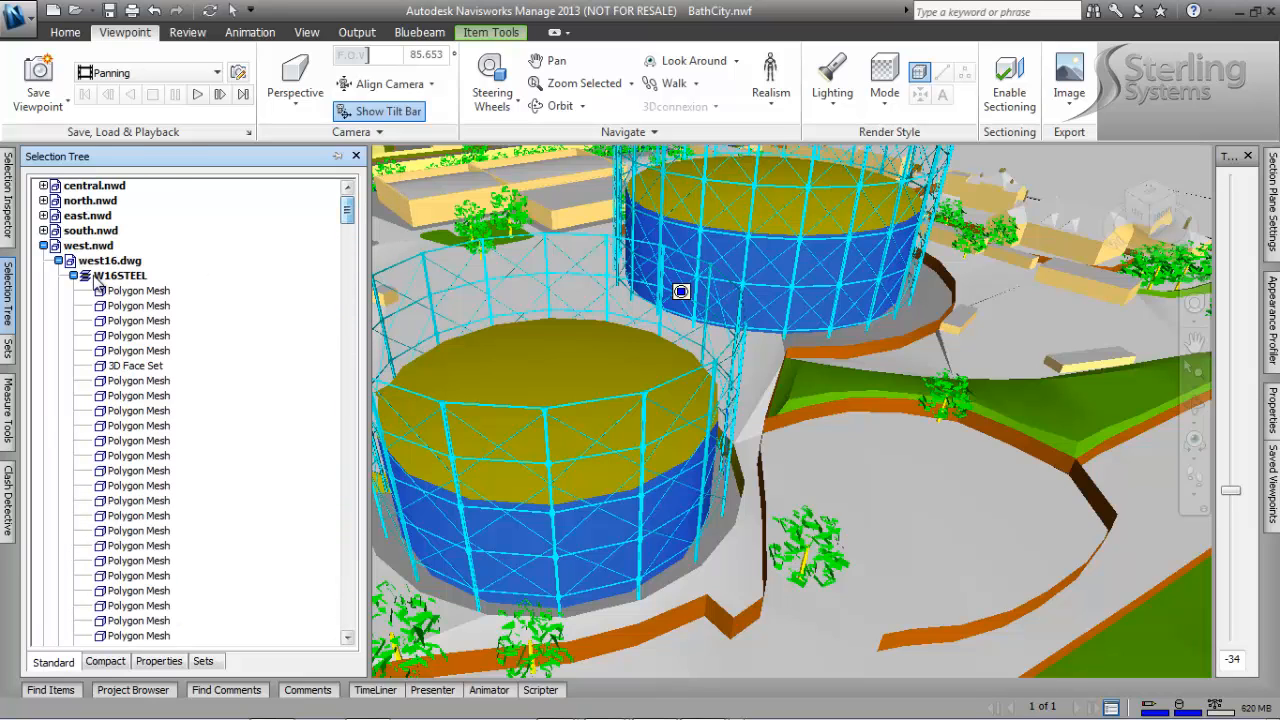
click(43, 245)
click(43, 186)
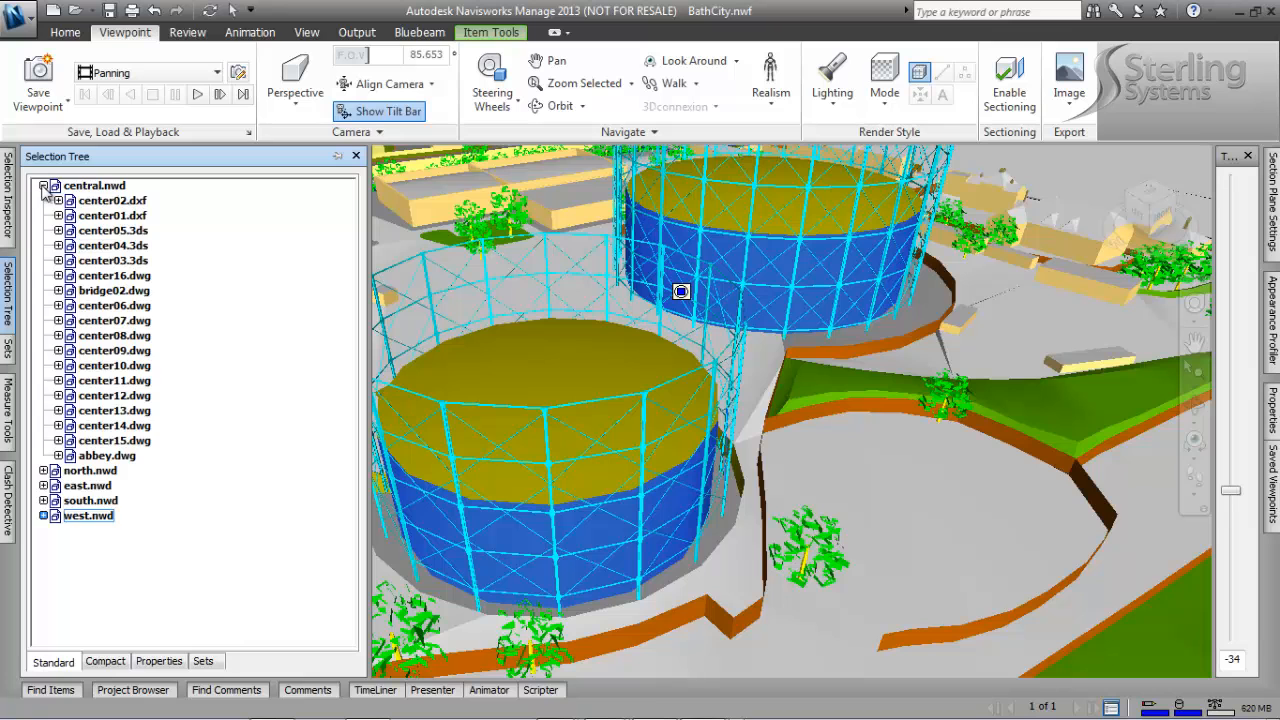
Step: Select abbey.dwg under central.nwd, zoom to it and clear the selection
click(110, 456)
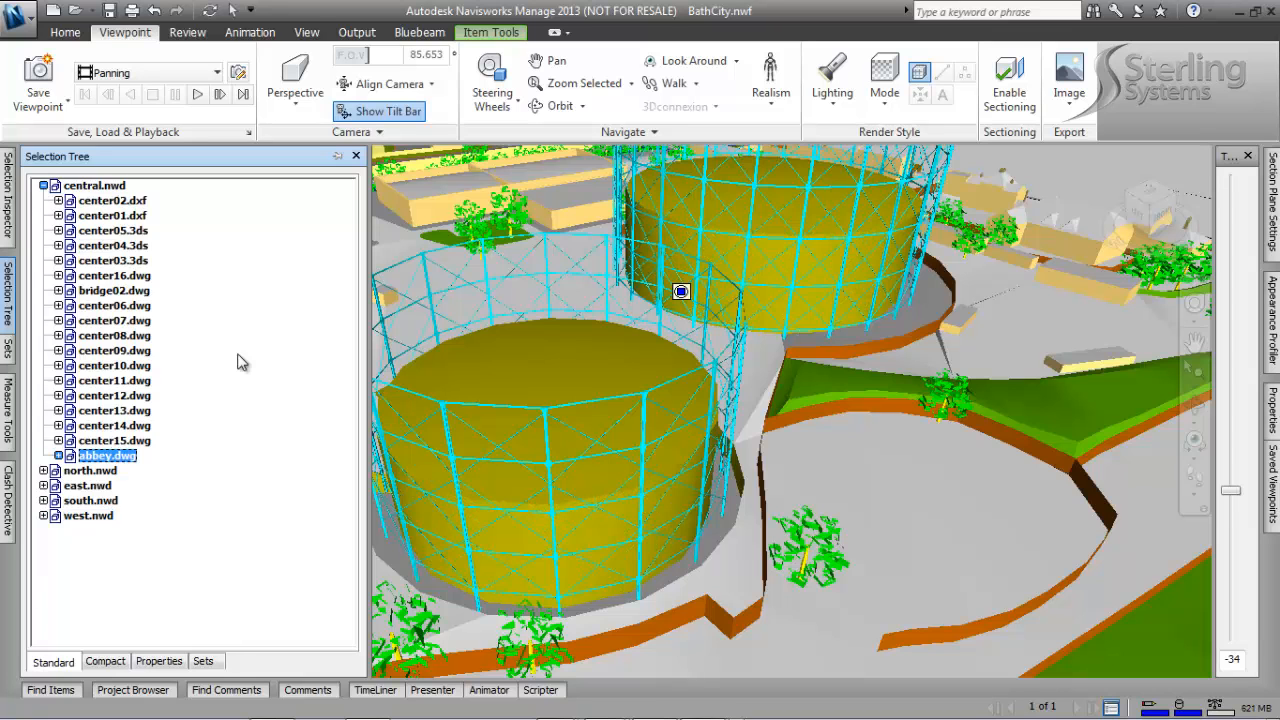
click(580, 83)
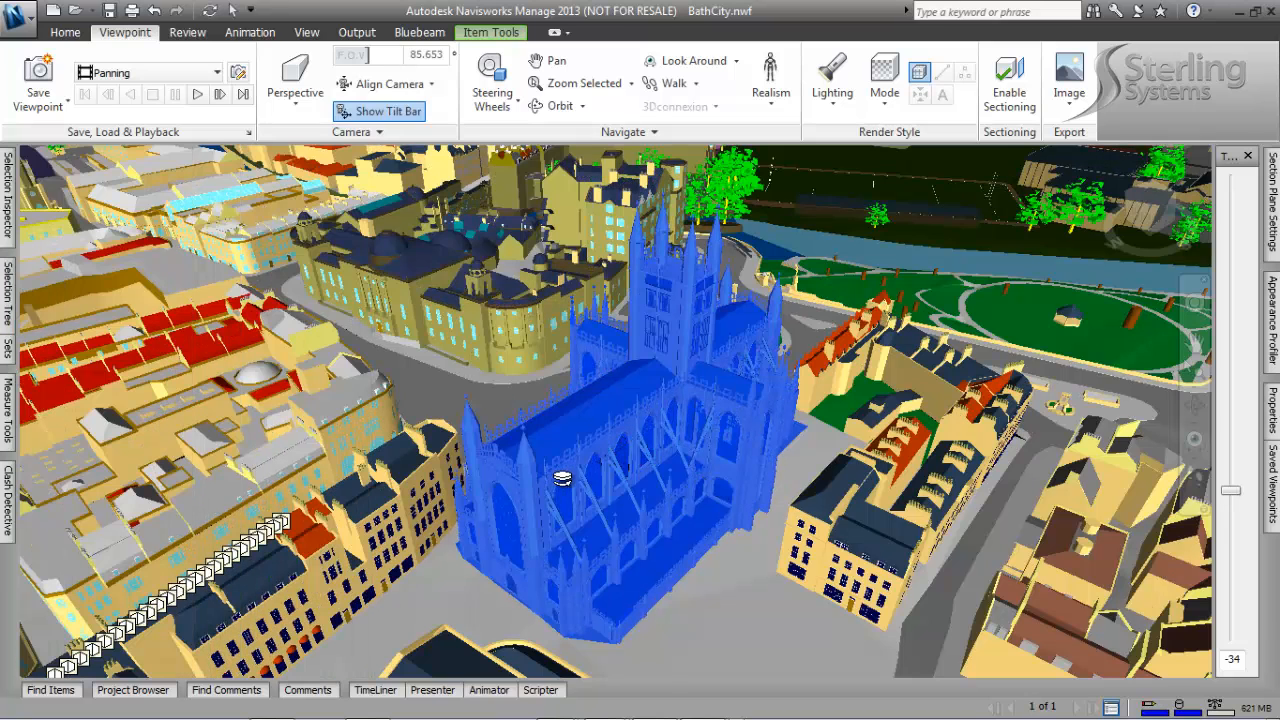
key(Escape)
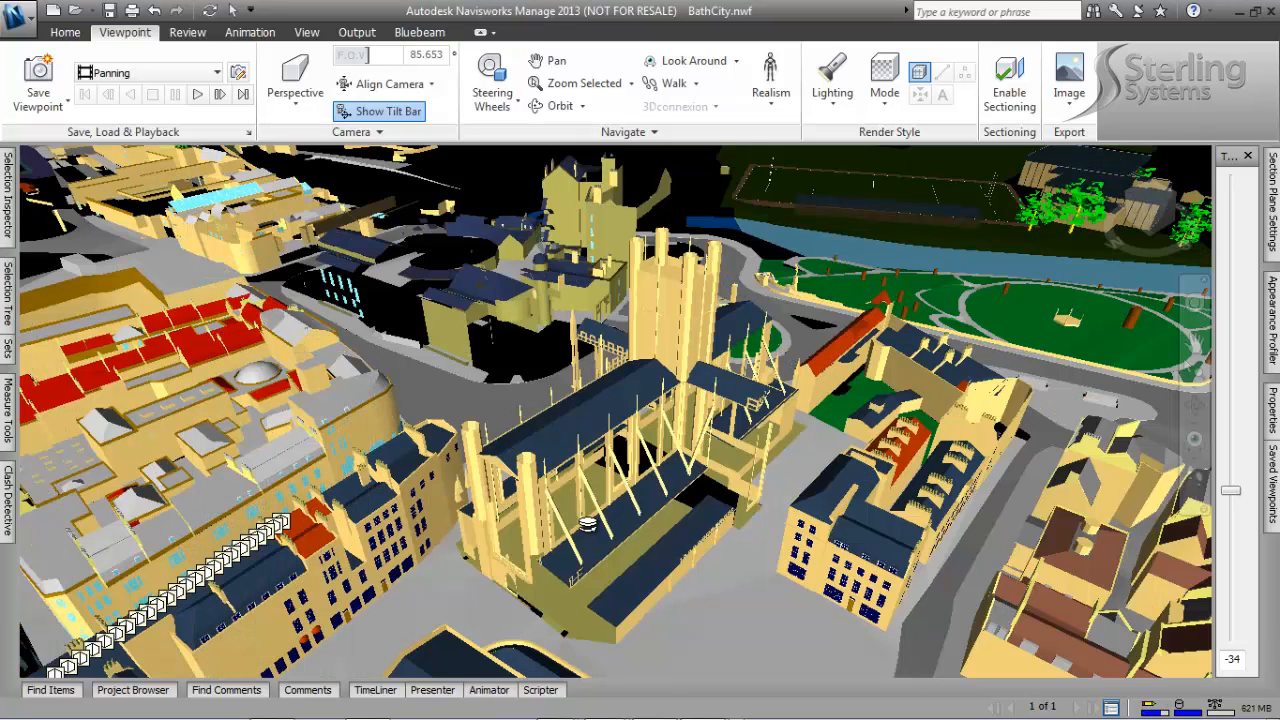
Step: Select the abbey's spires together, starting with the two at its near end and adding those behind the tower
click(64, 32)
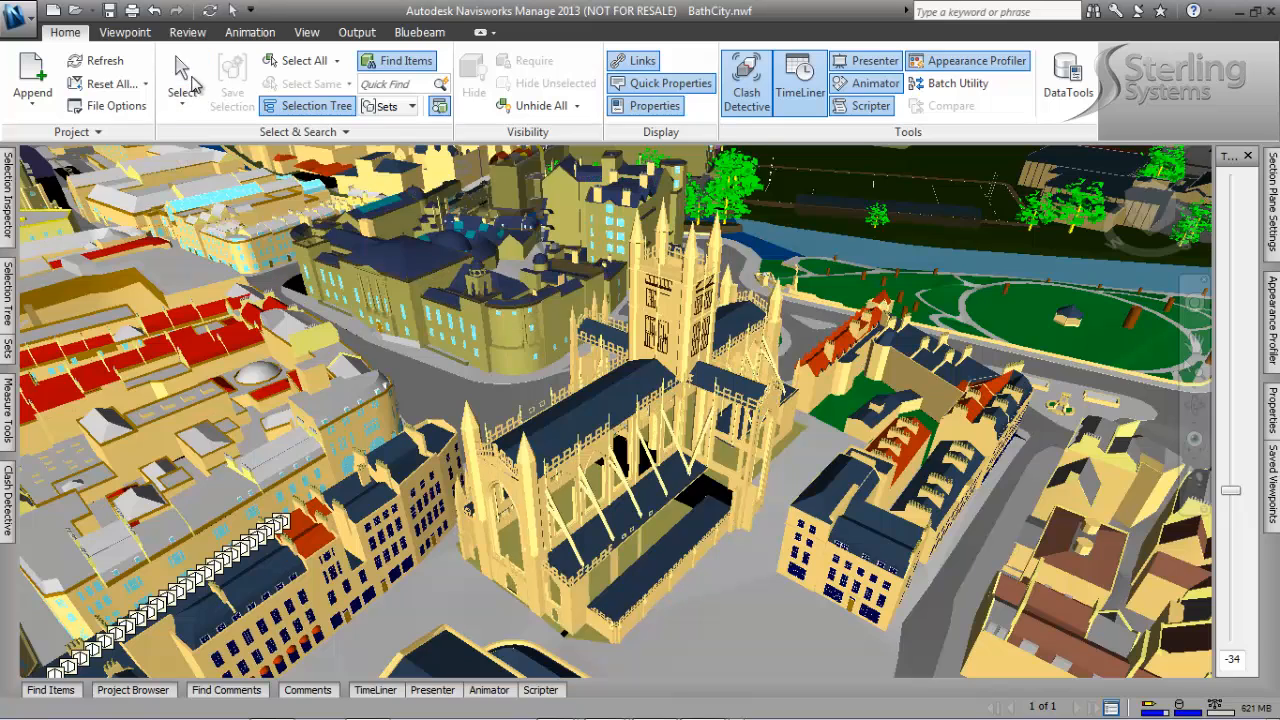
click(185, 85)
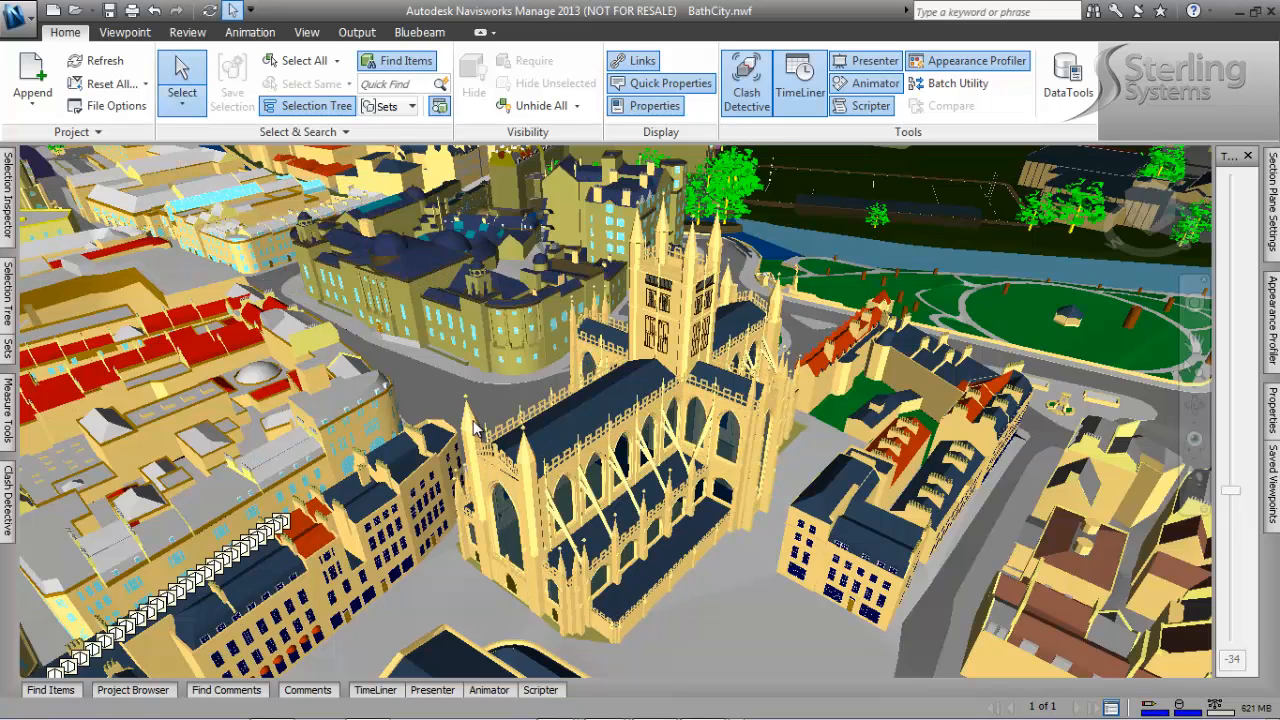
click(476, 428)
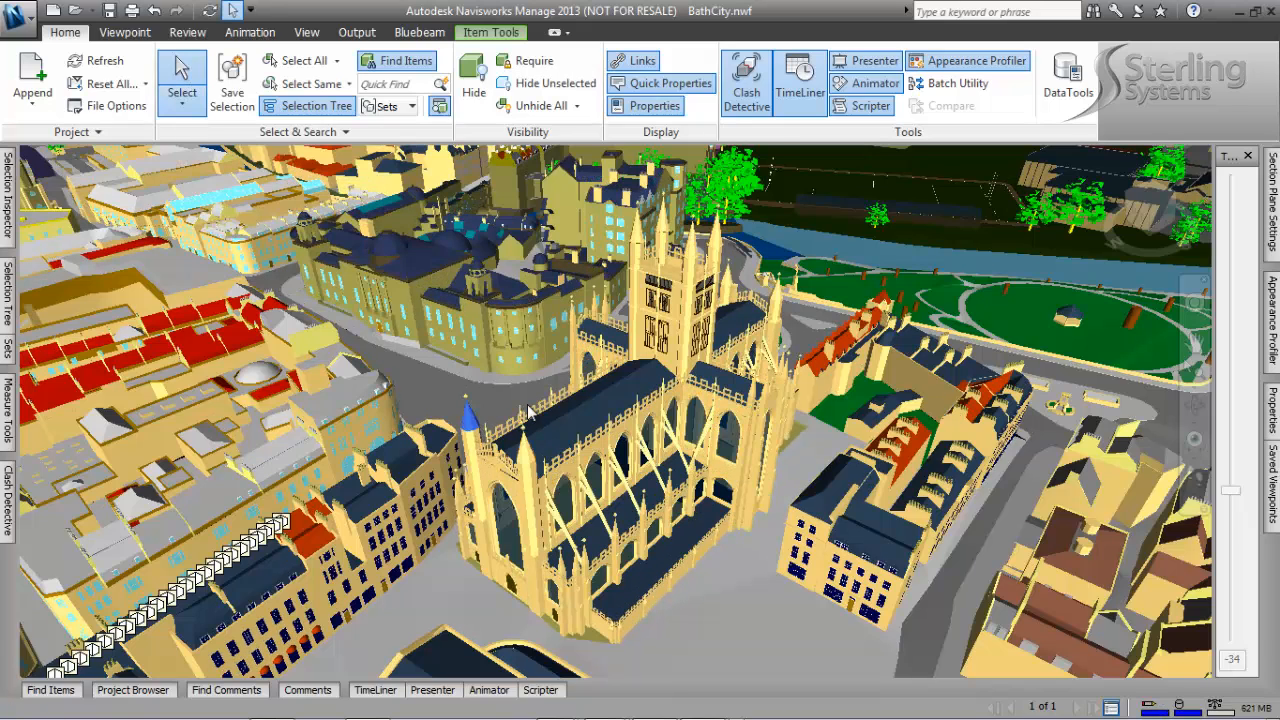
mouse_move(528, 412)
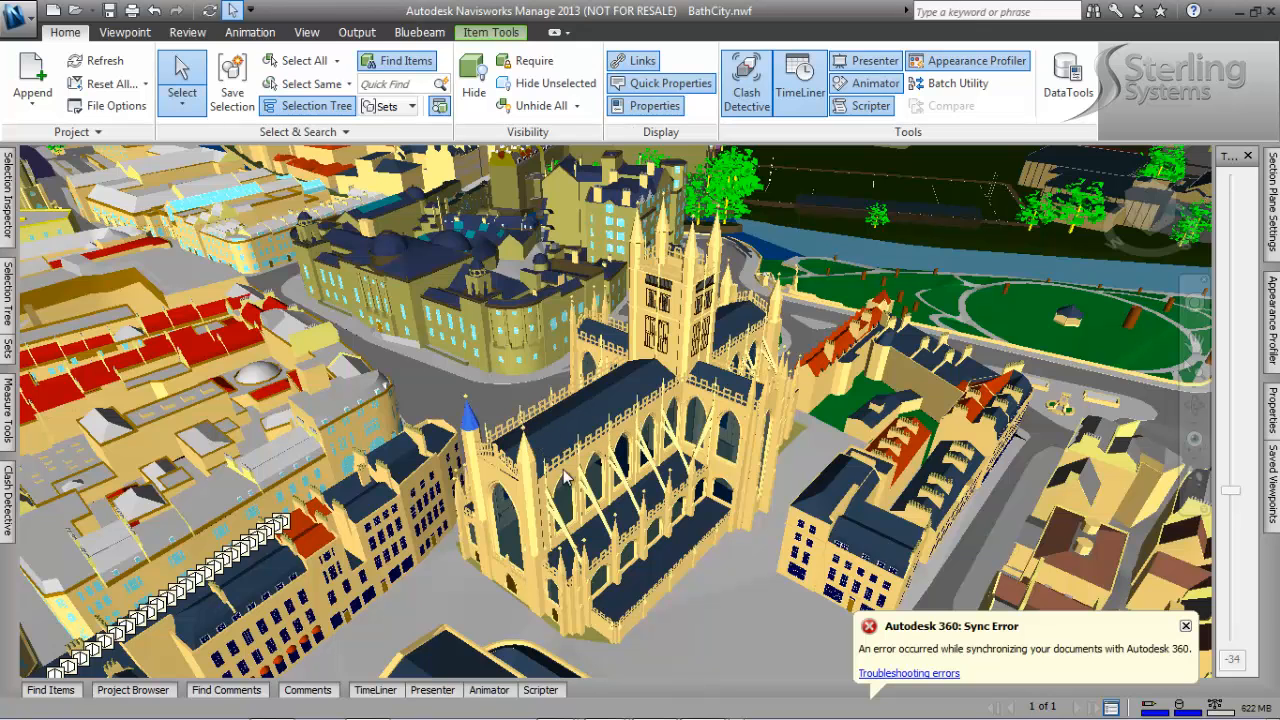
click(1197, 310)
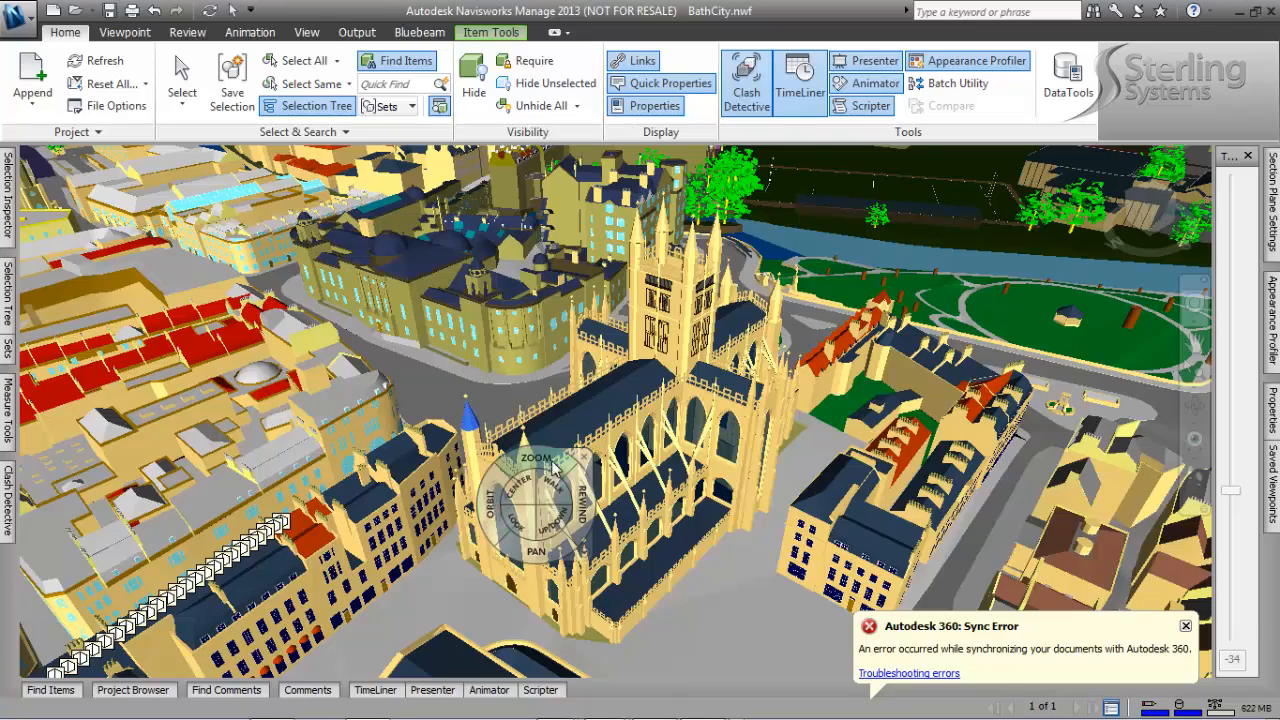
drag(548, 459, 576, 442)
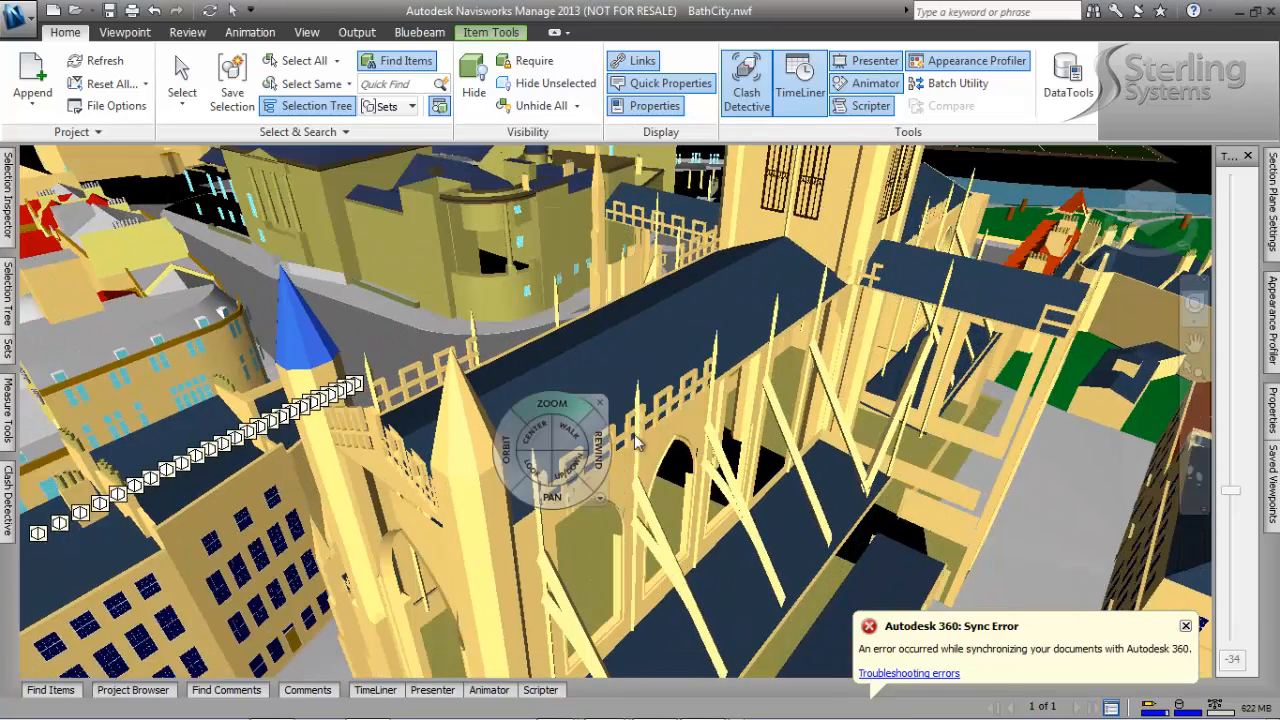
click(1186, 626)
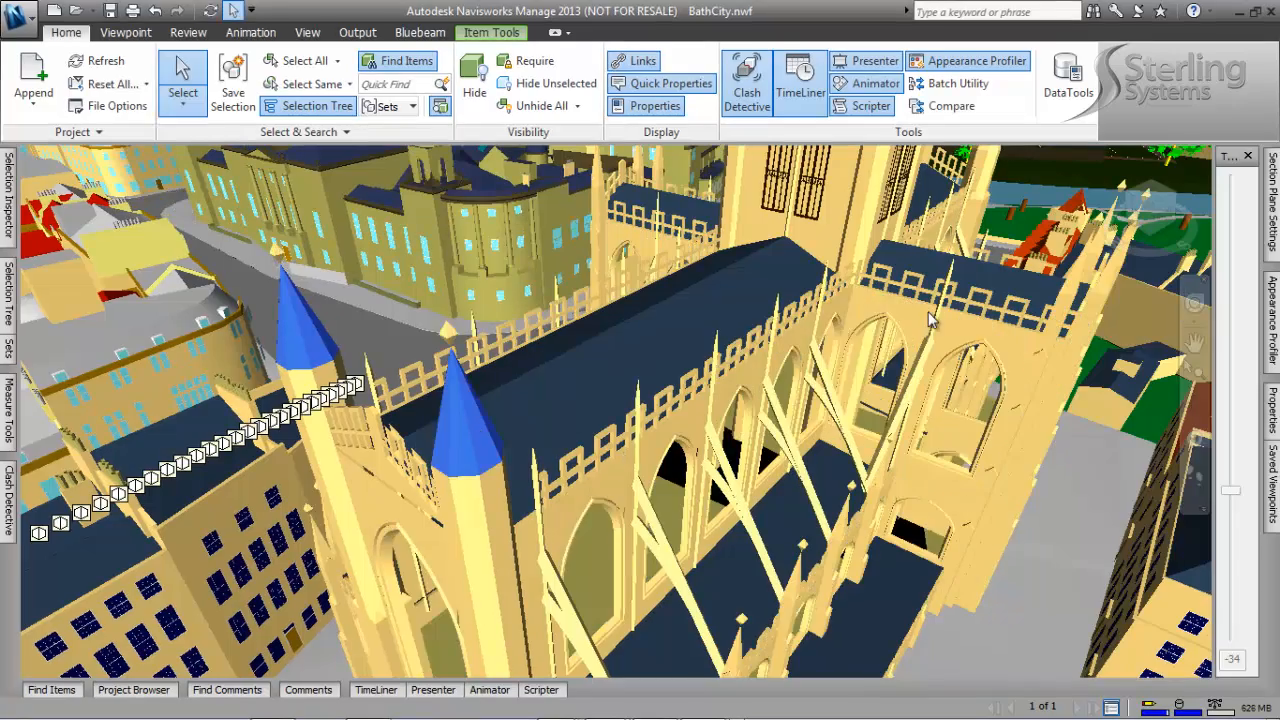
middle_drag(850, 325, 665, 520)
click(662, 275)
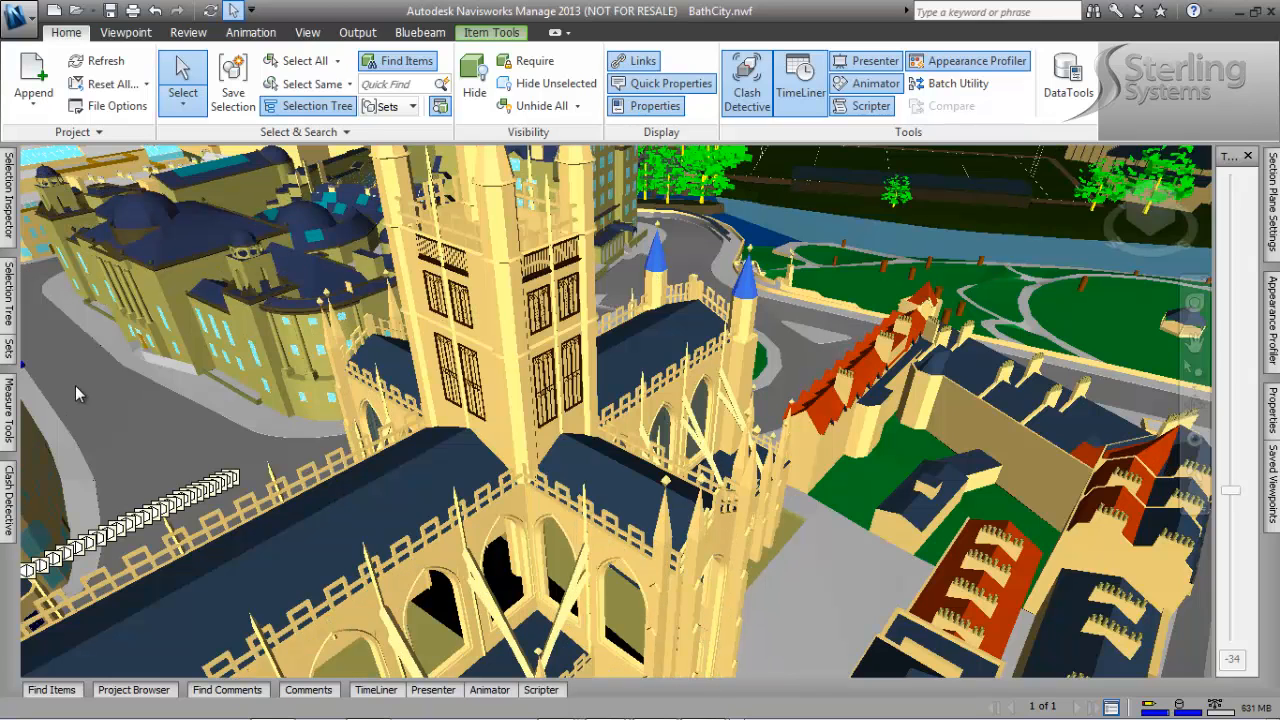
Step: Save the selected spires as a selection set named Spires
click(8, 348)
right_click(82, 320)
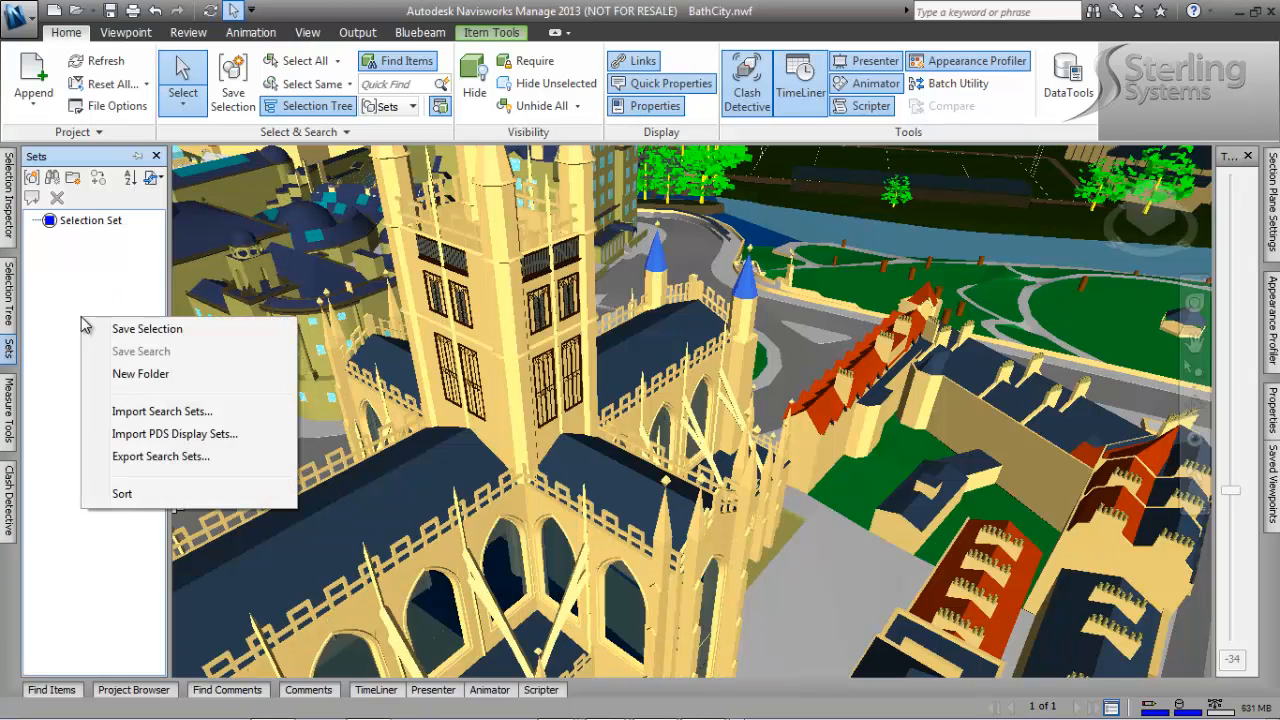
click(147, 329)
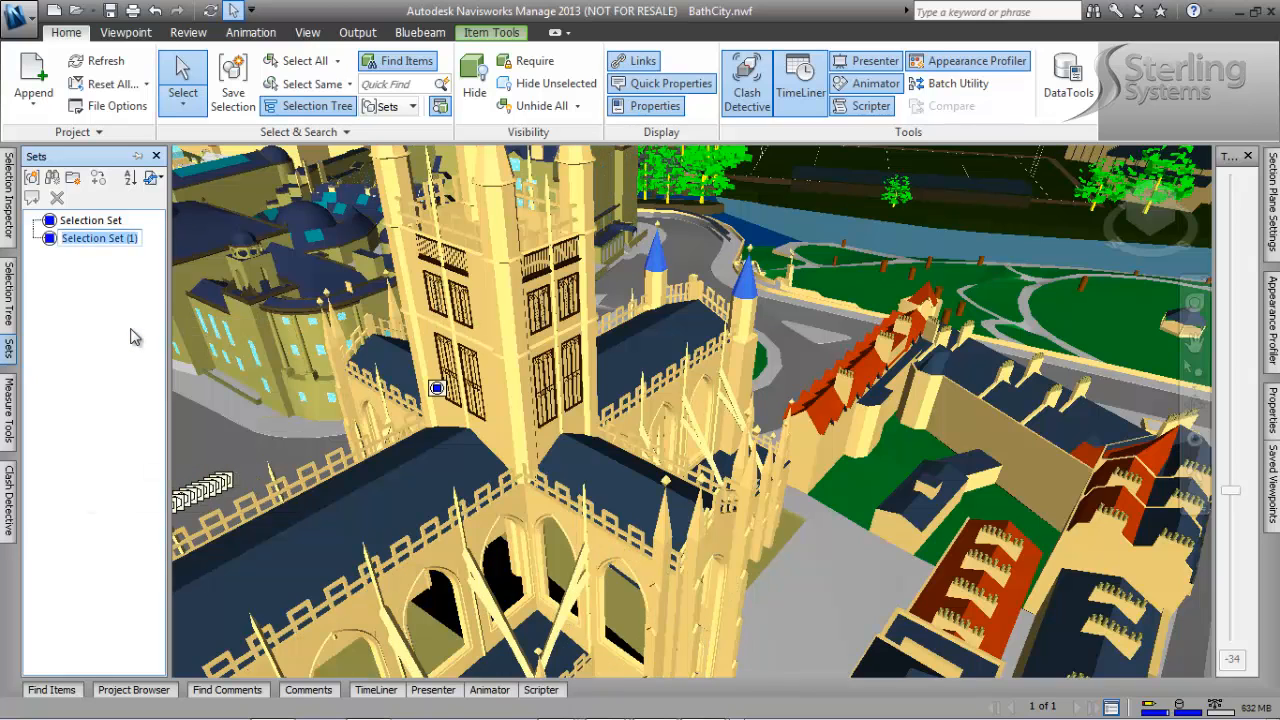
text(Spires)
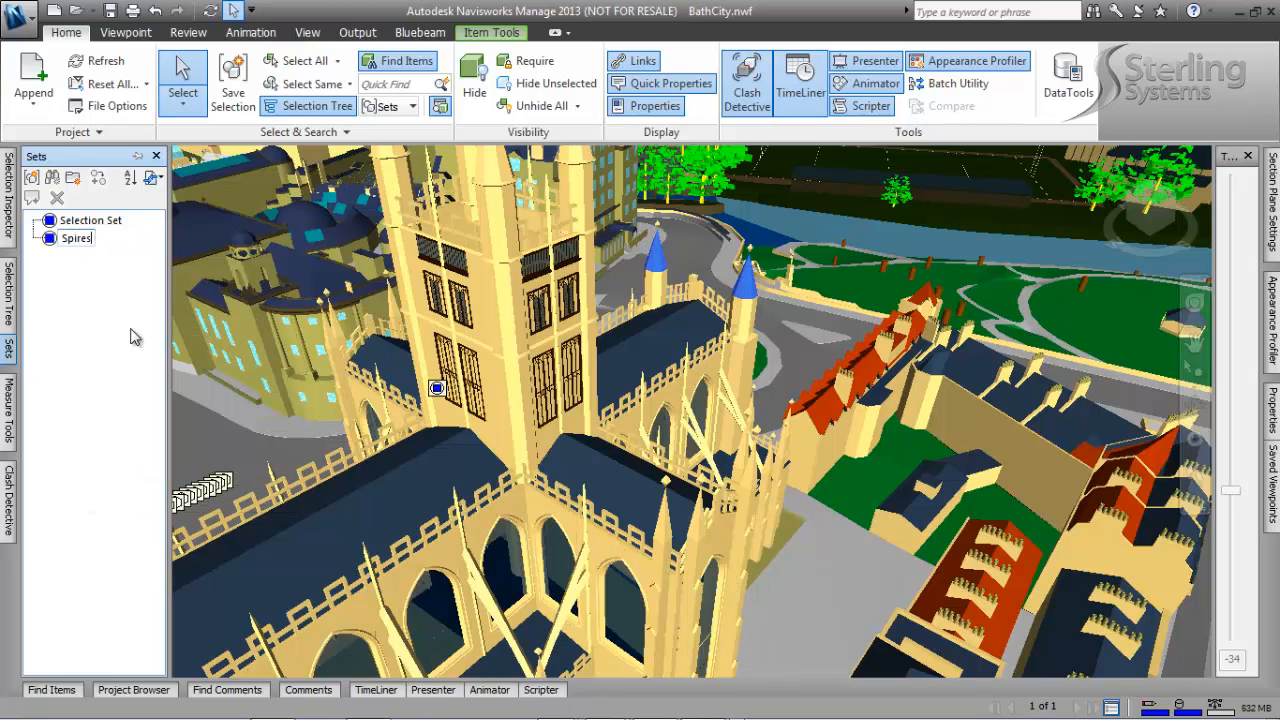
key(Return)
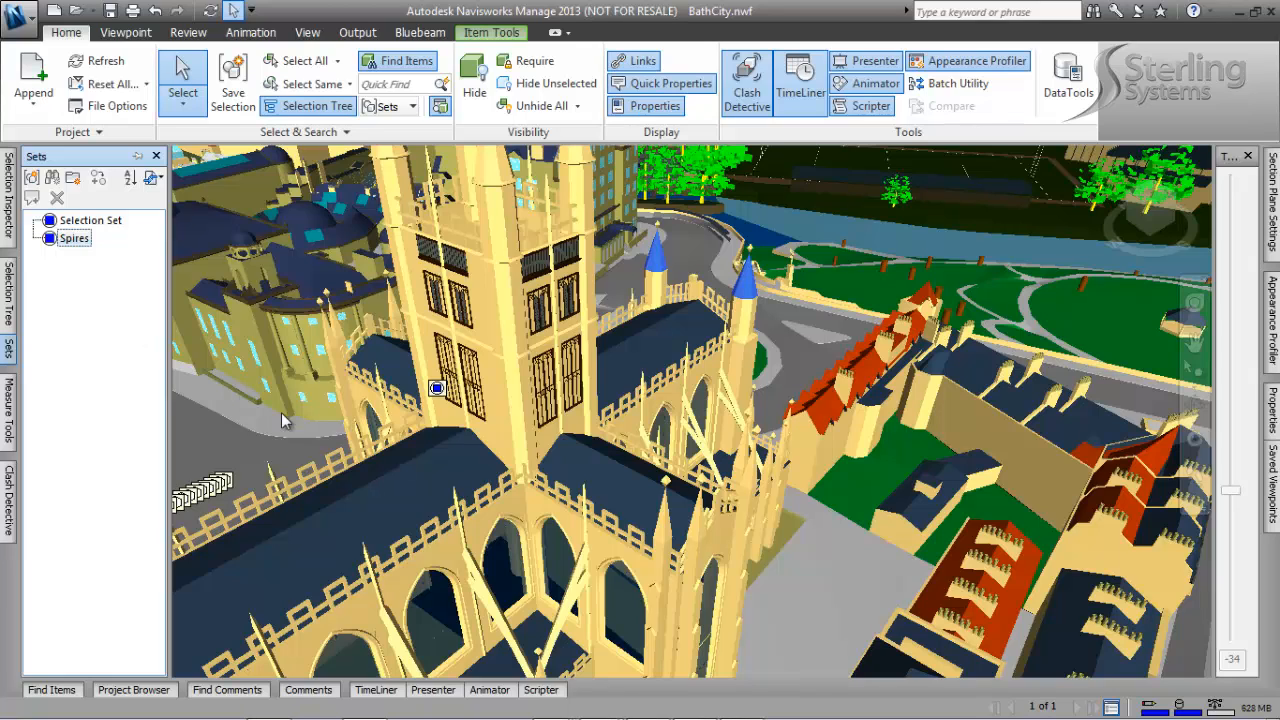
Step: Recall the saved set named Selection Set, zoom to the selected drums and check their meshes in the selection tree
click(106, 220)
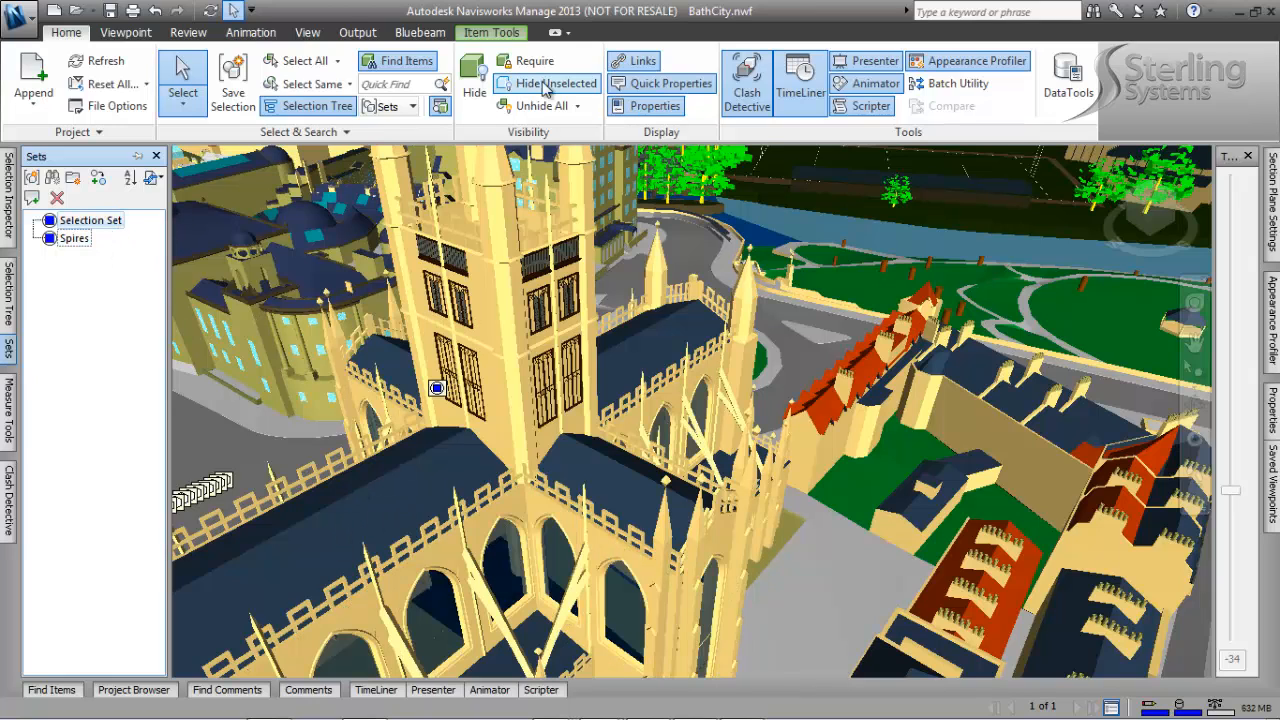
click(127, 33)
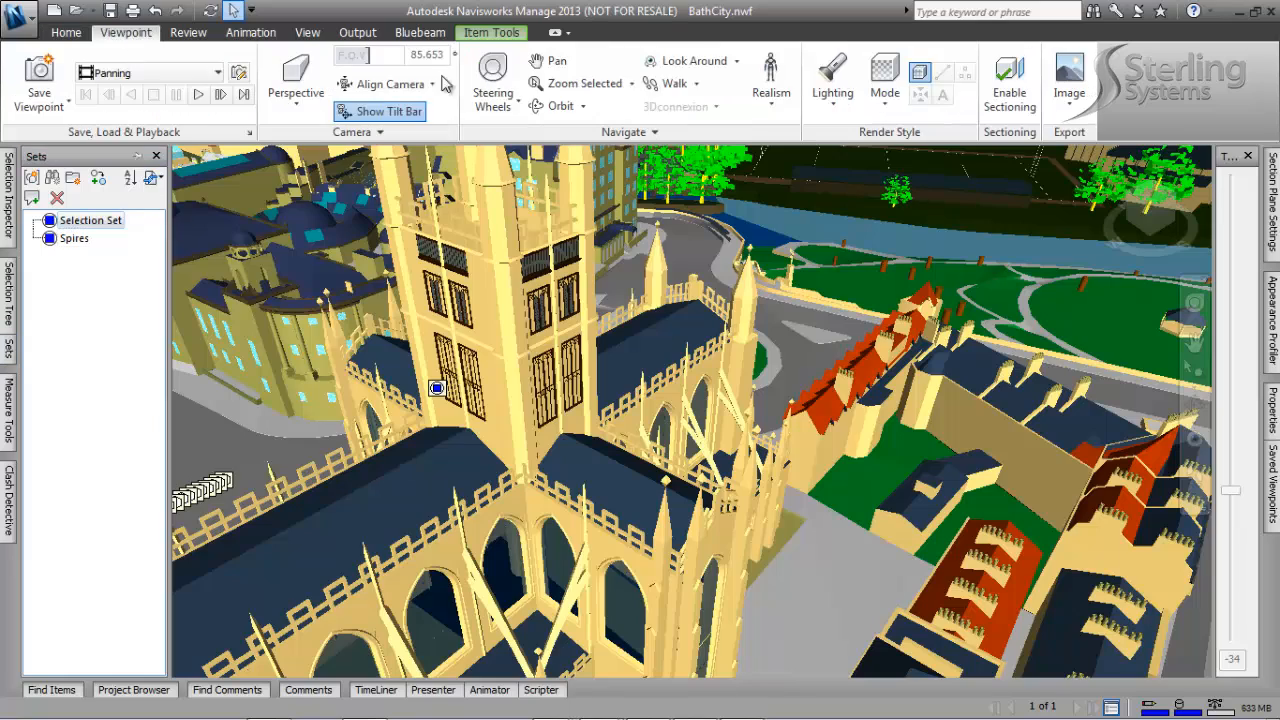
click(580, 83)
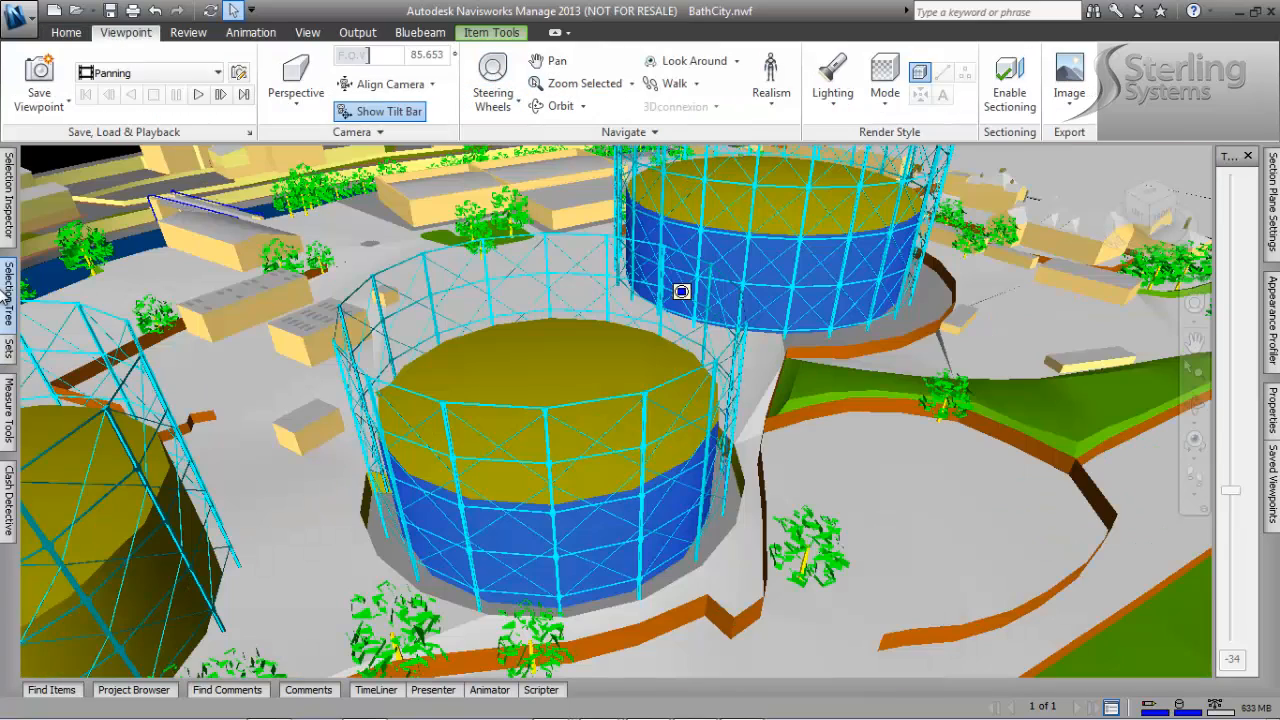
mouse_move(8, 296)
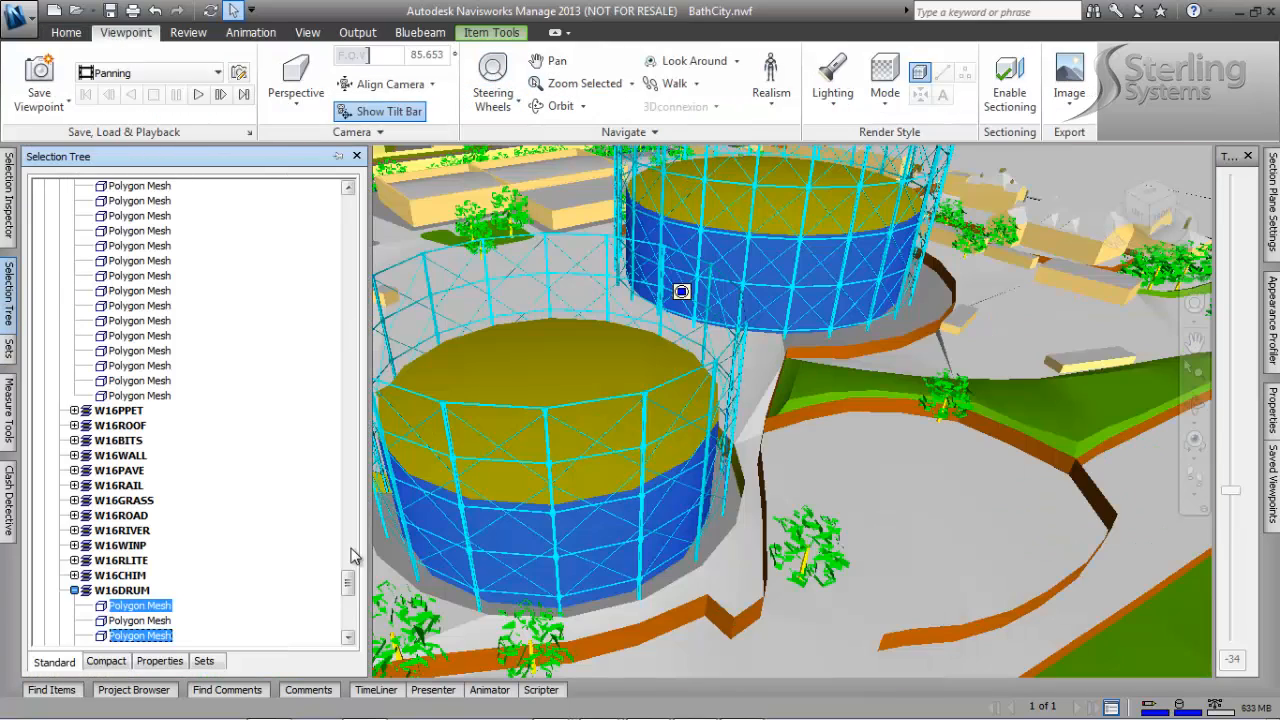
drag(349, 583, 187, 502)
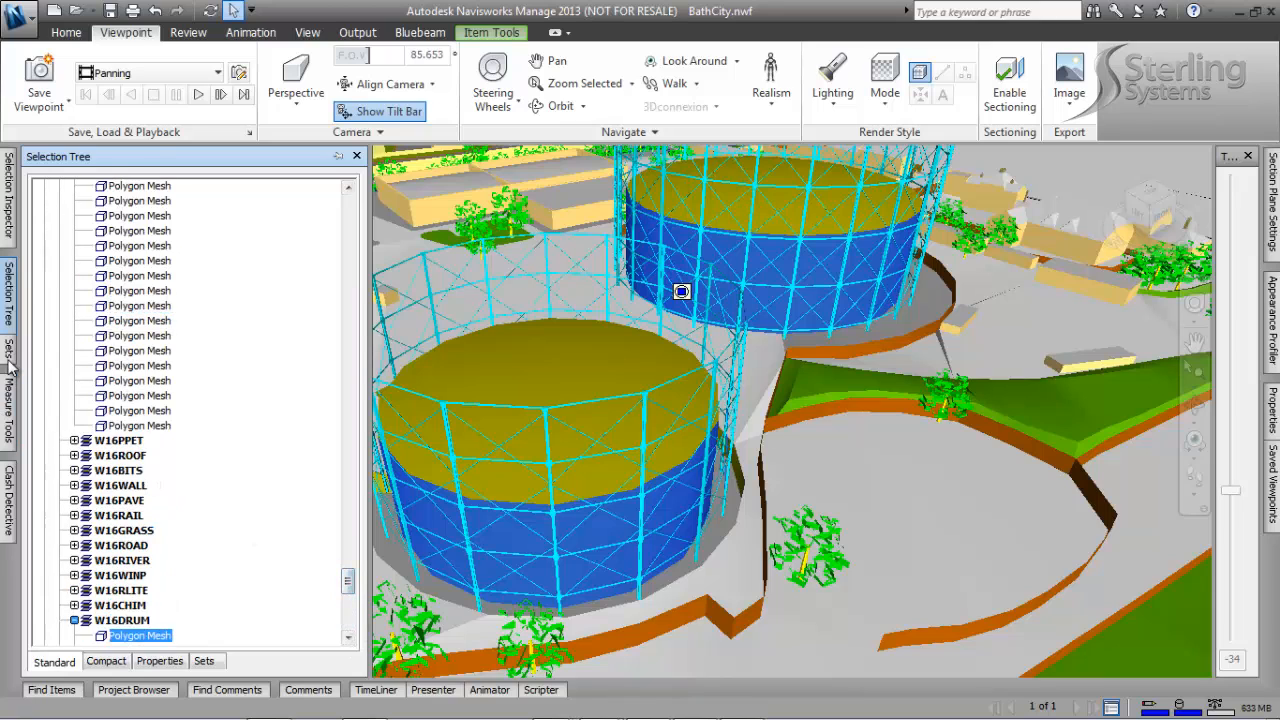
Step: Recall the Spires selection set, zoom to the selected spires and pin the Sets window open
mouse_move(9, 352)
click(75, 239)
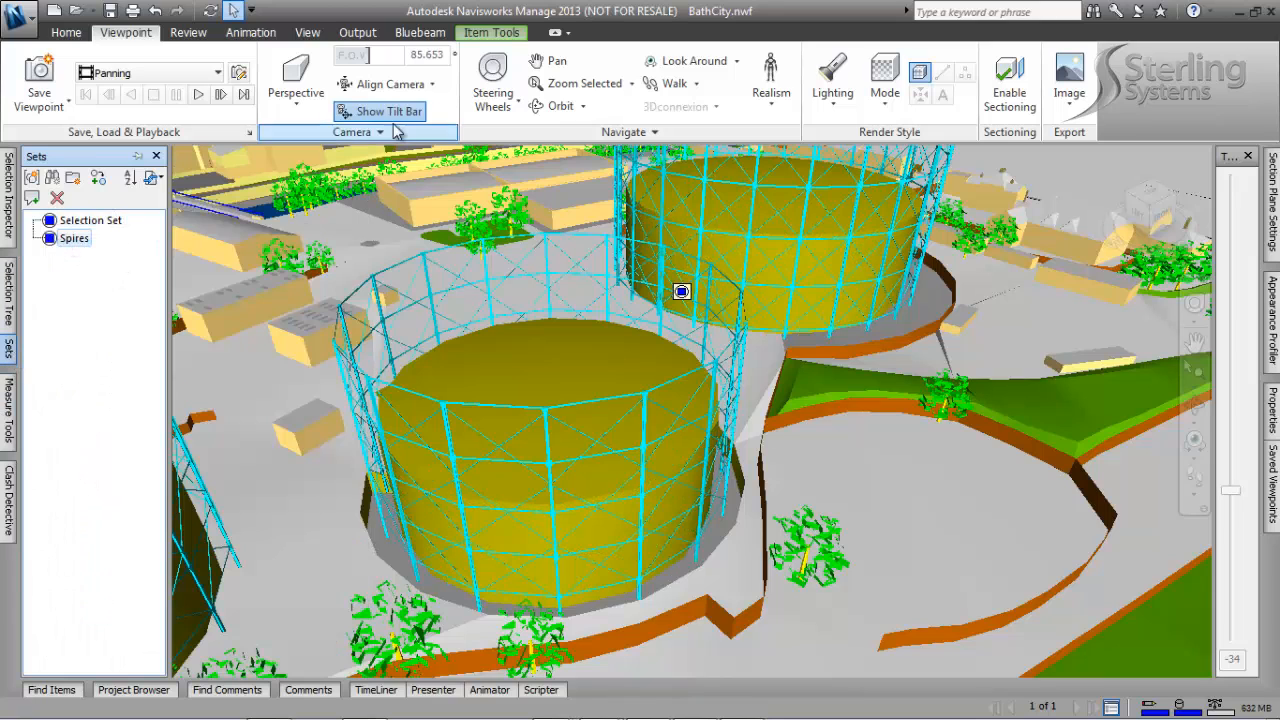
click(577, 83)
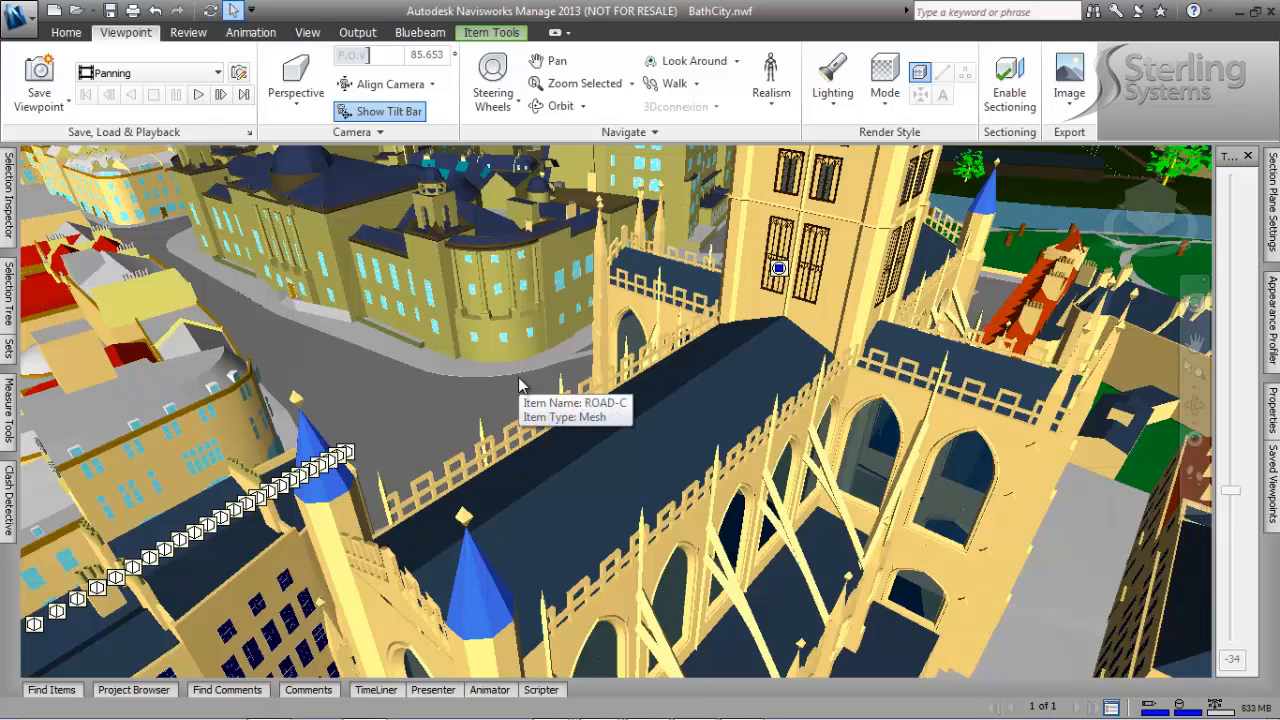
mouse_move(8, 345)
click(140, 156)
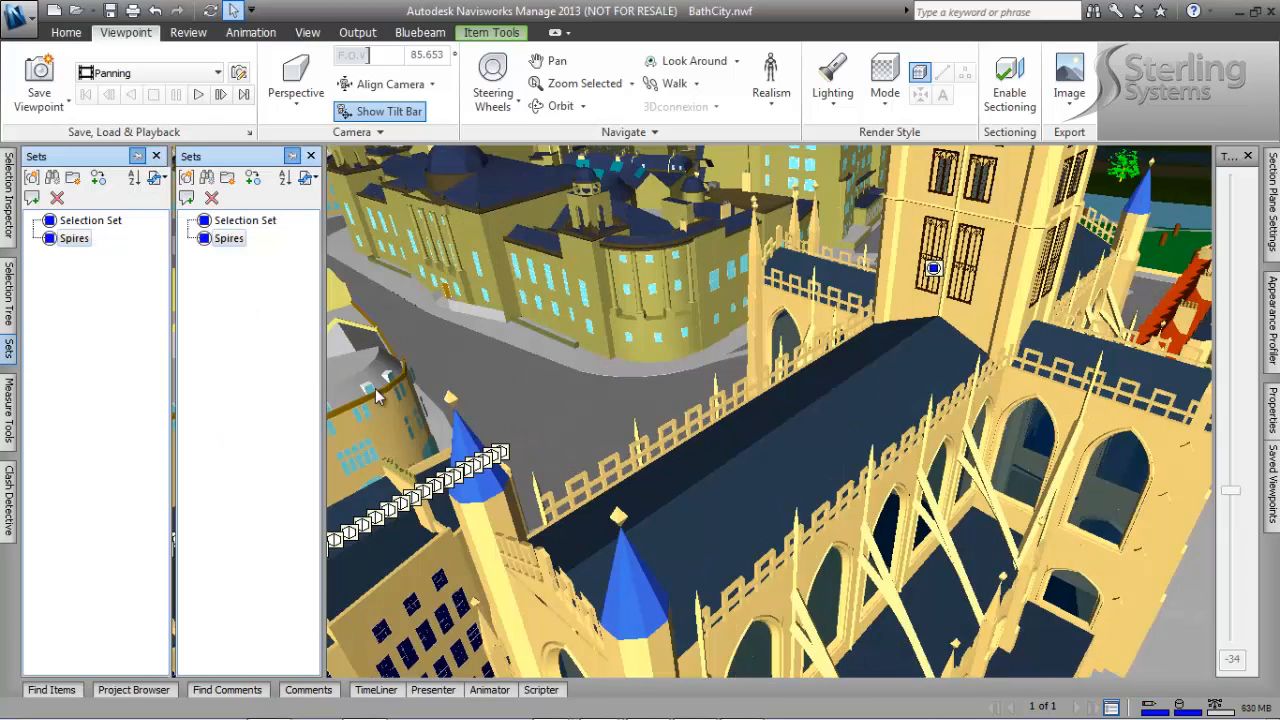
Step: Select the abbey's roof surfaces and save them as a selection set named Roofs
click(701, 447)
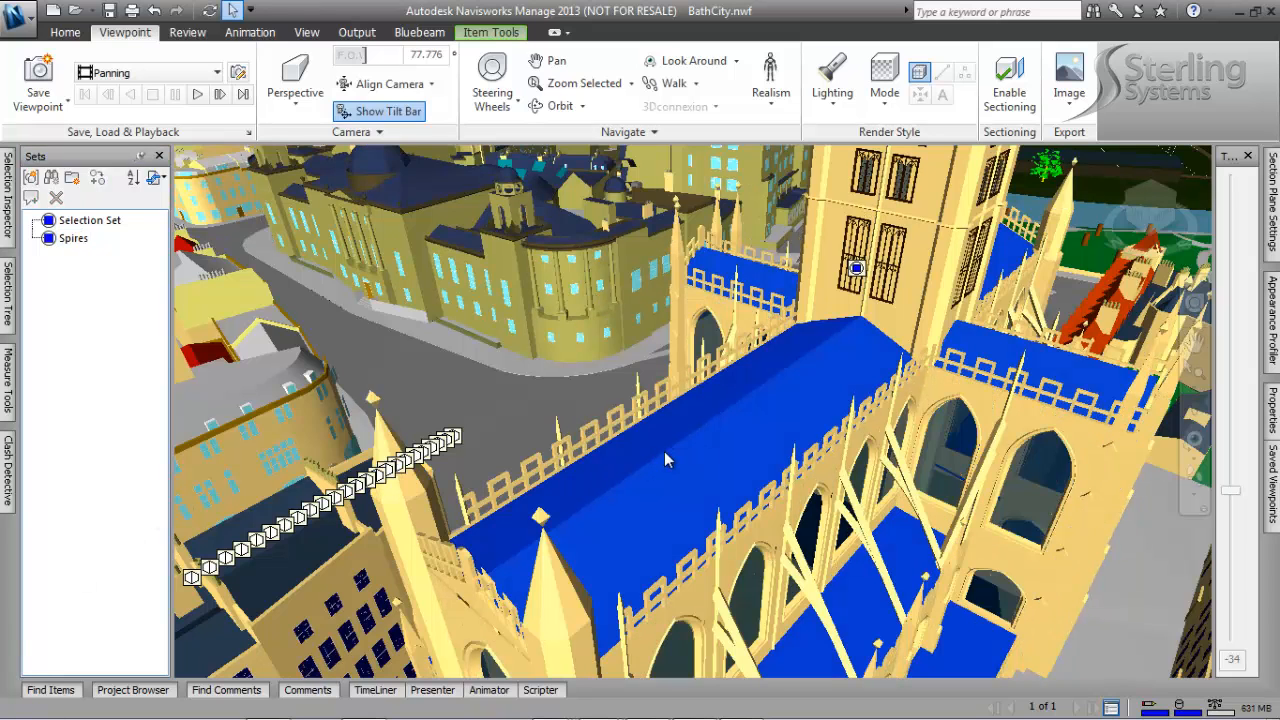
drag(664, 451, 118, 437)
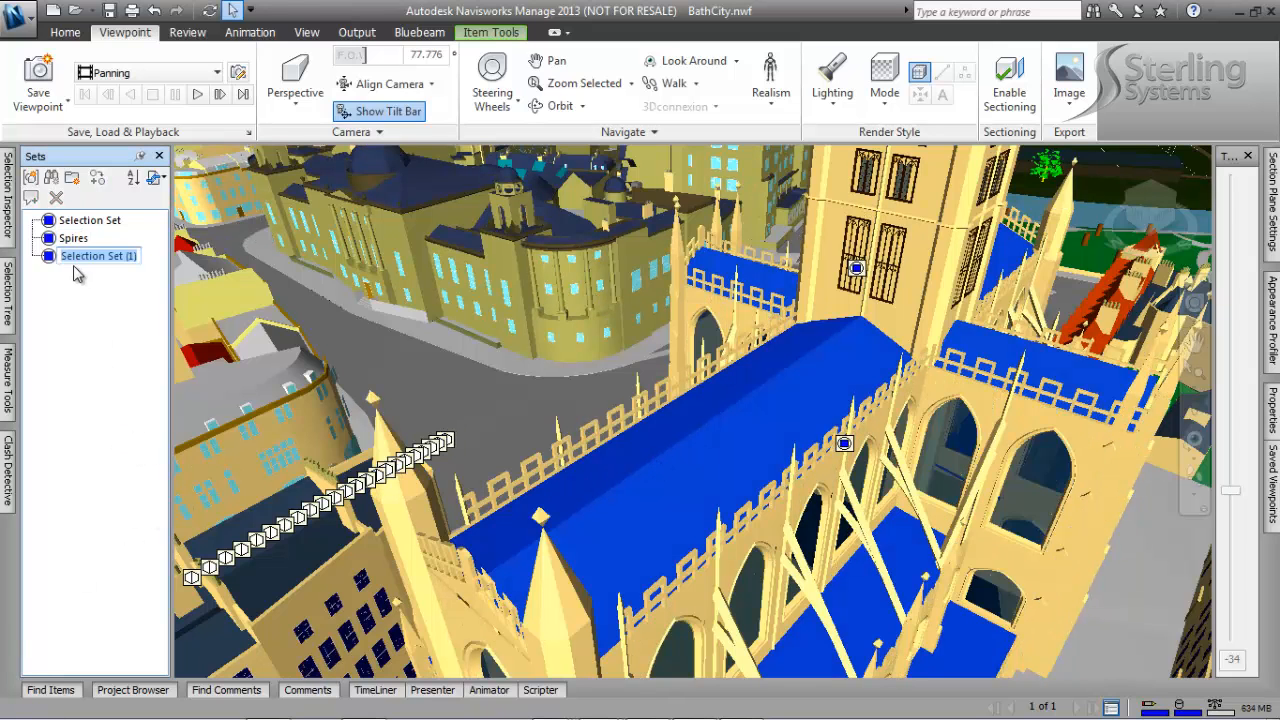
text(Roofs)
key(Return)
Step: Try the File selection resolution on the abbey roof and return the resolution to First Object
right_click(687, 456)
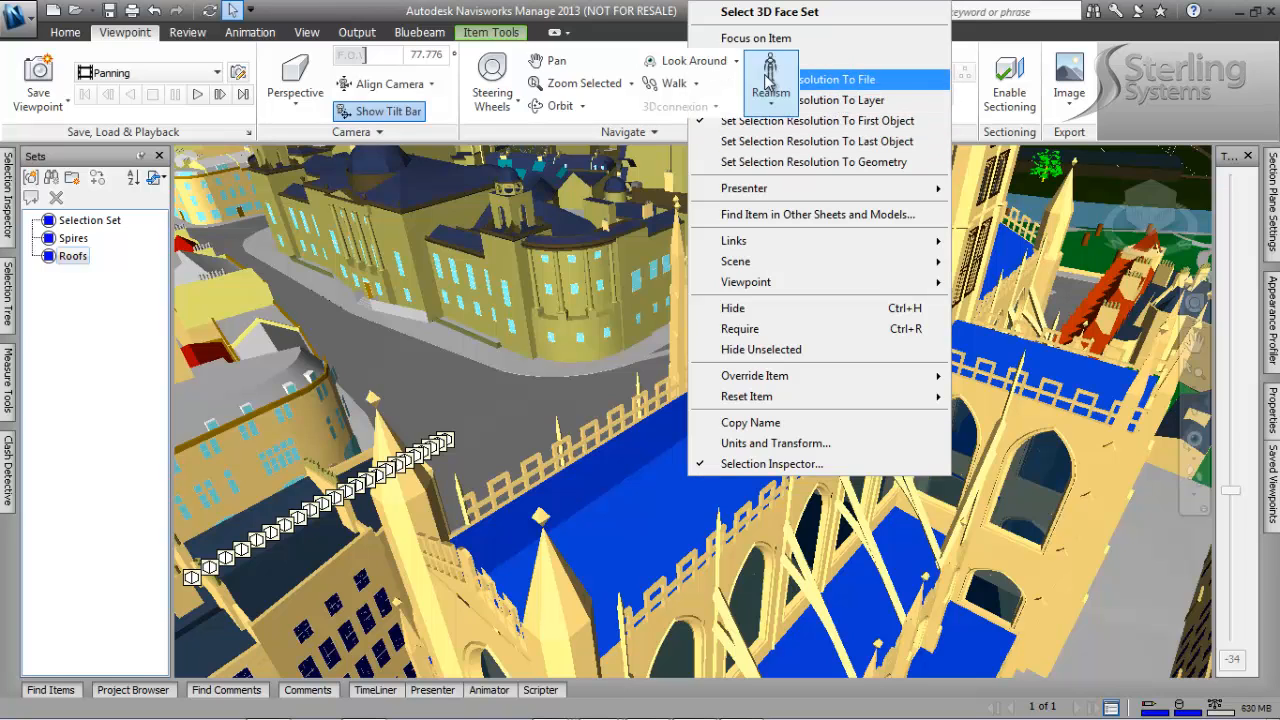
click(768, 82)
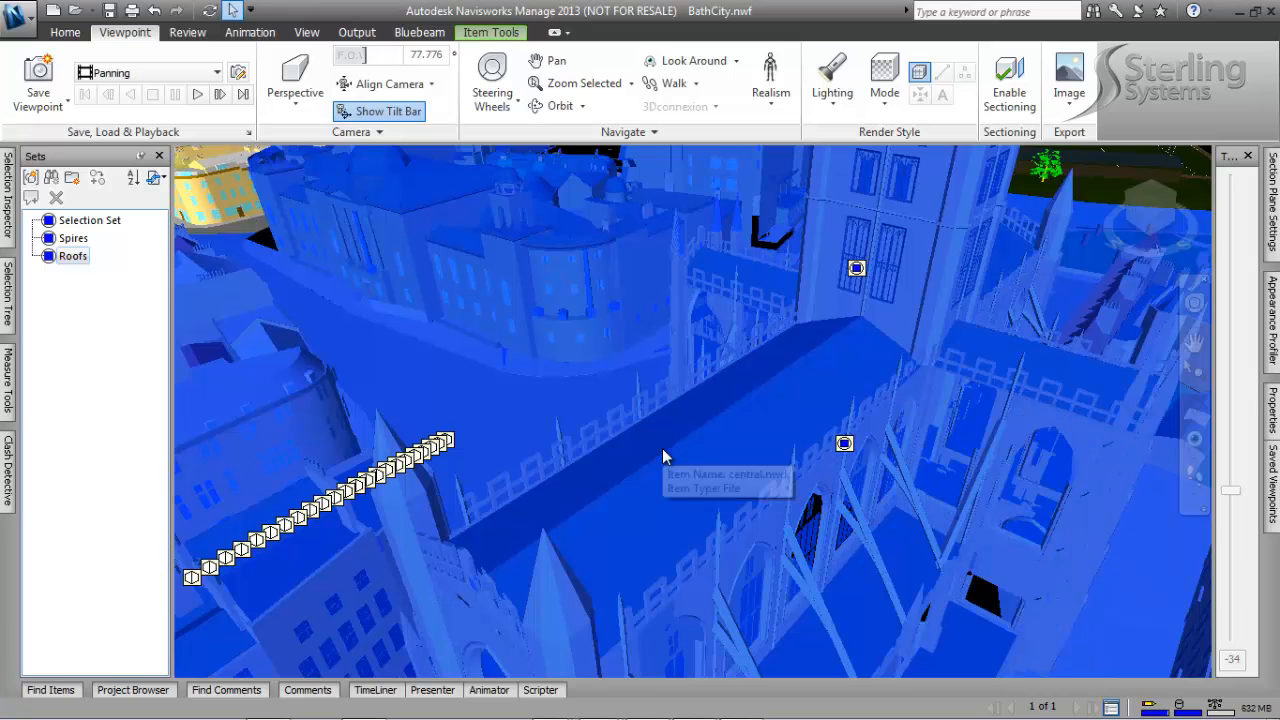
right_click(663, 456)
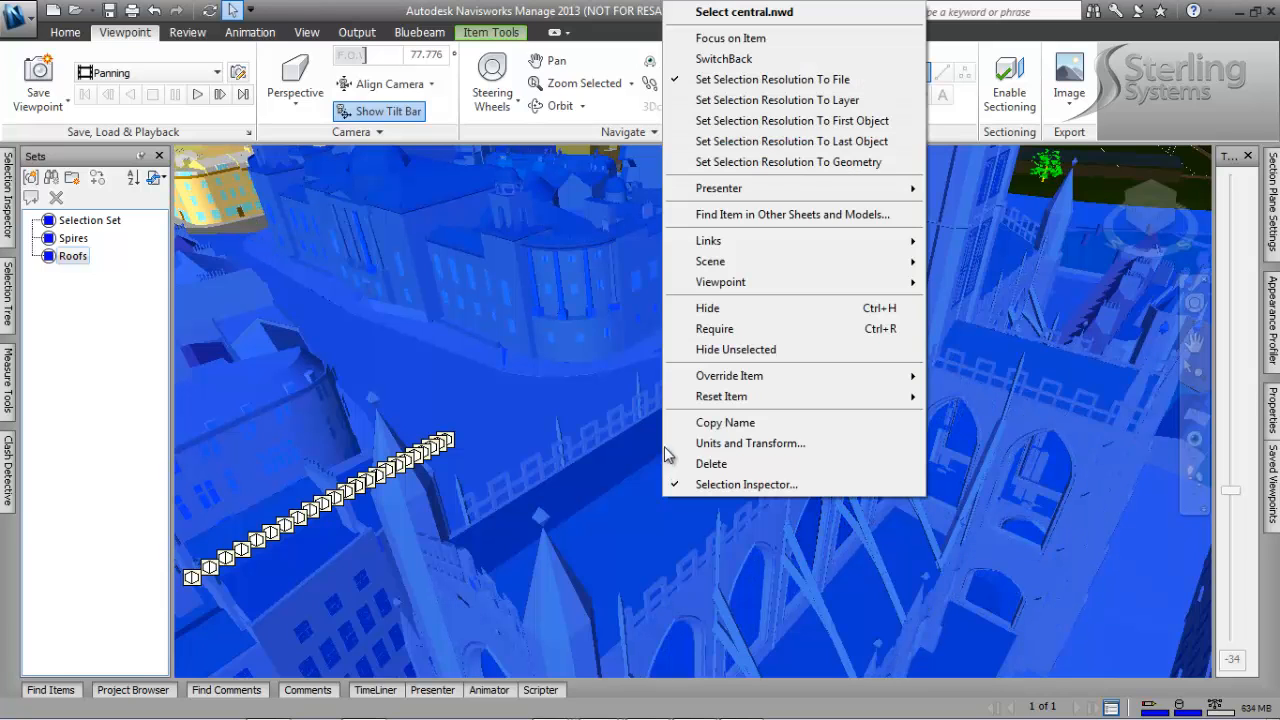
click(820, 126)
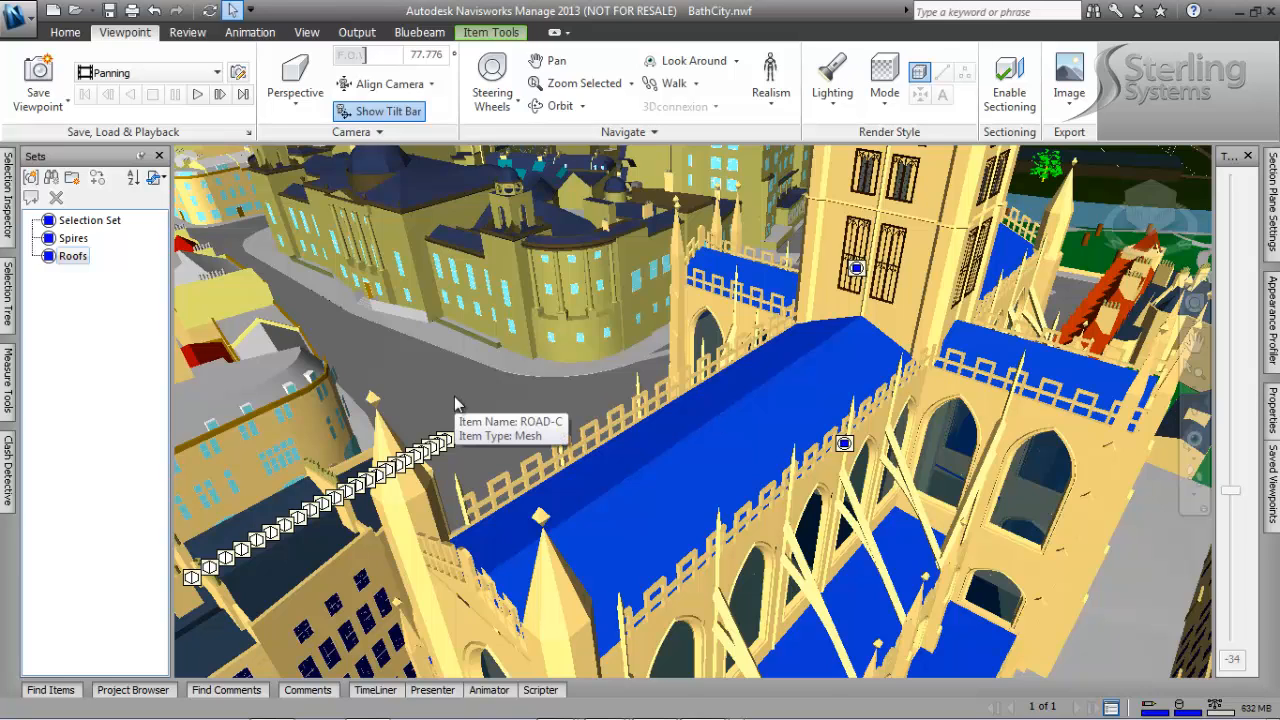
Step: Reselect the abbey roof and review its Item, Entity Handle and Material properties
key(Escape)
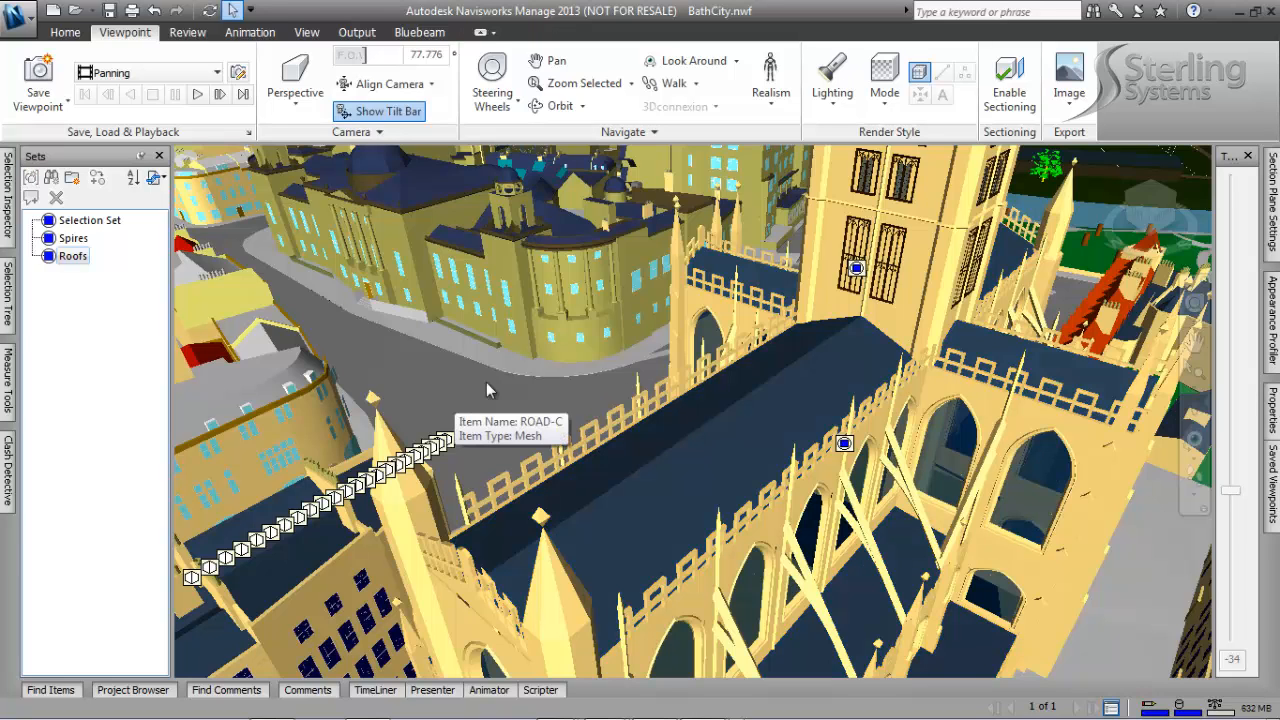
click(655, 472)
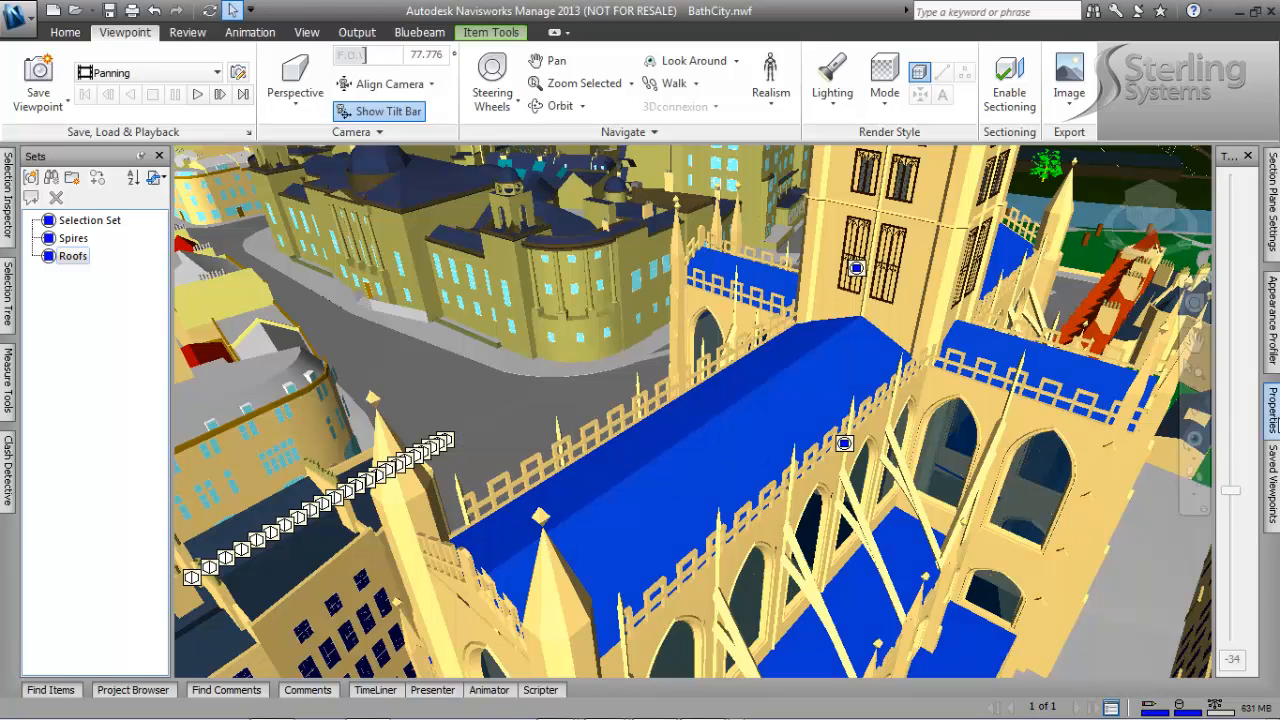
mouse_move(1273, 425)
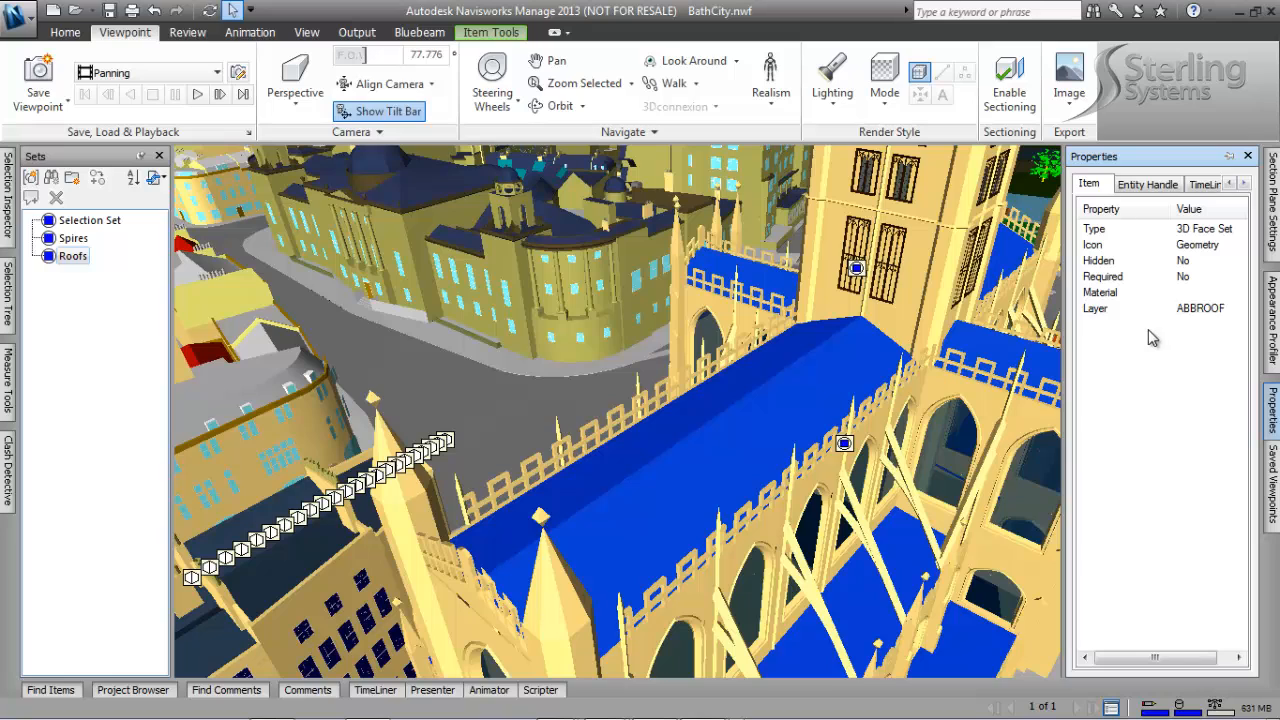
click(1150, 186)
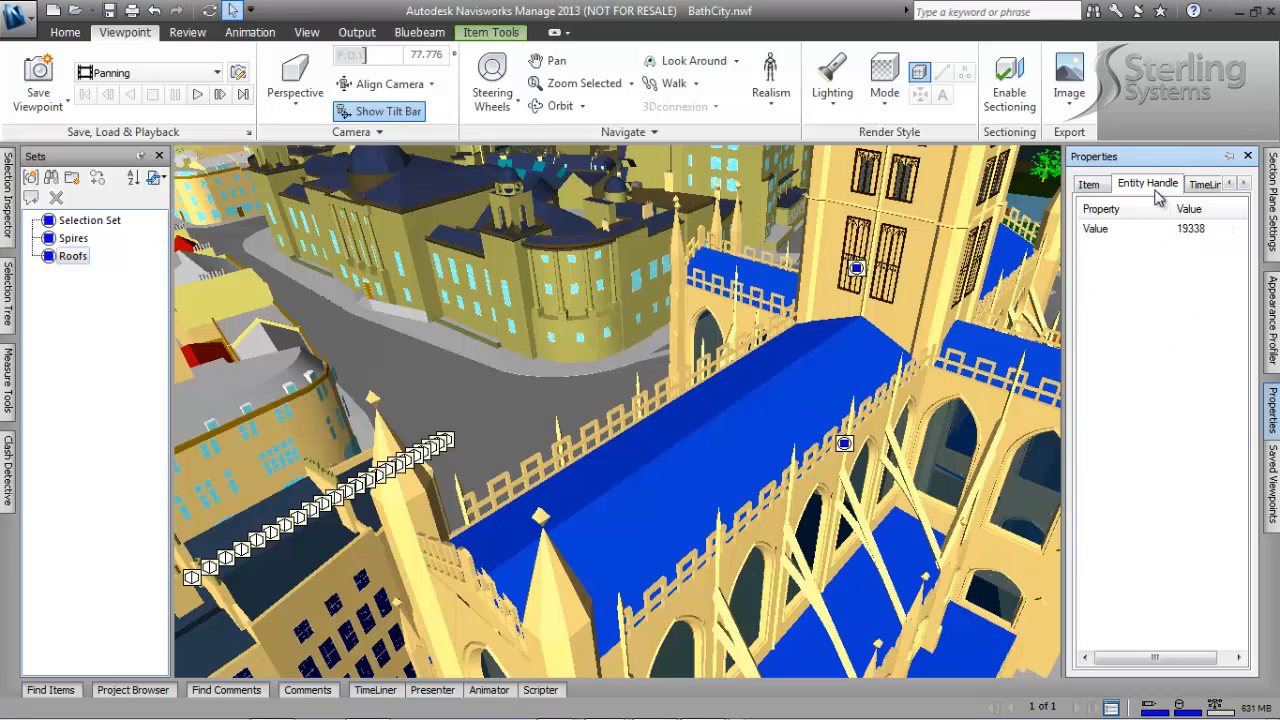
click(1205, 188)
click(1212, 186)
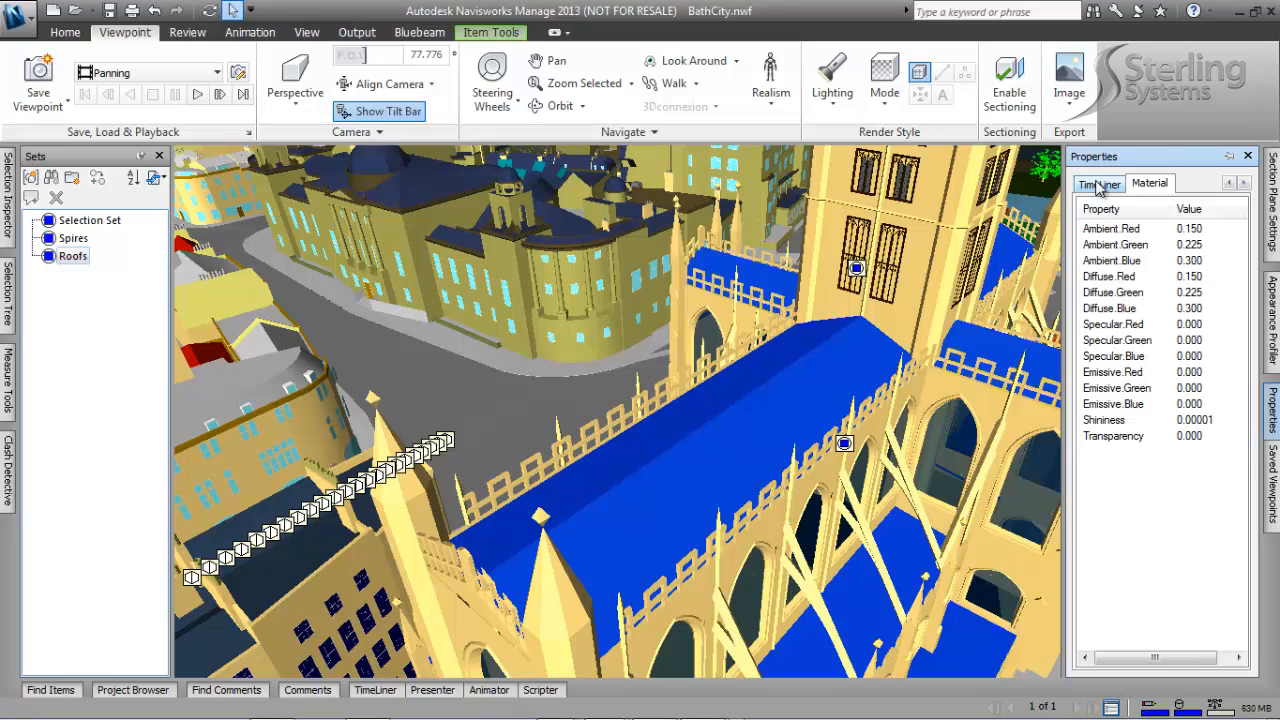
click(1229, 183)
click(1229, 183)
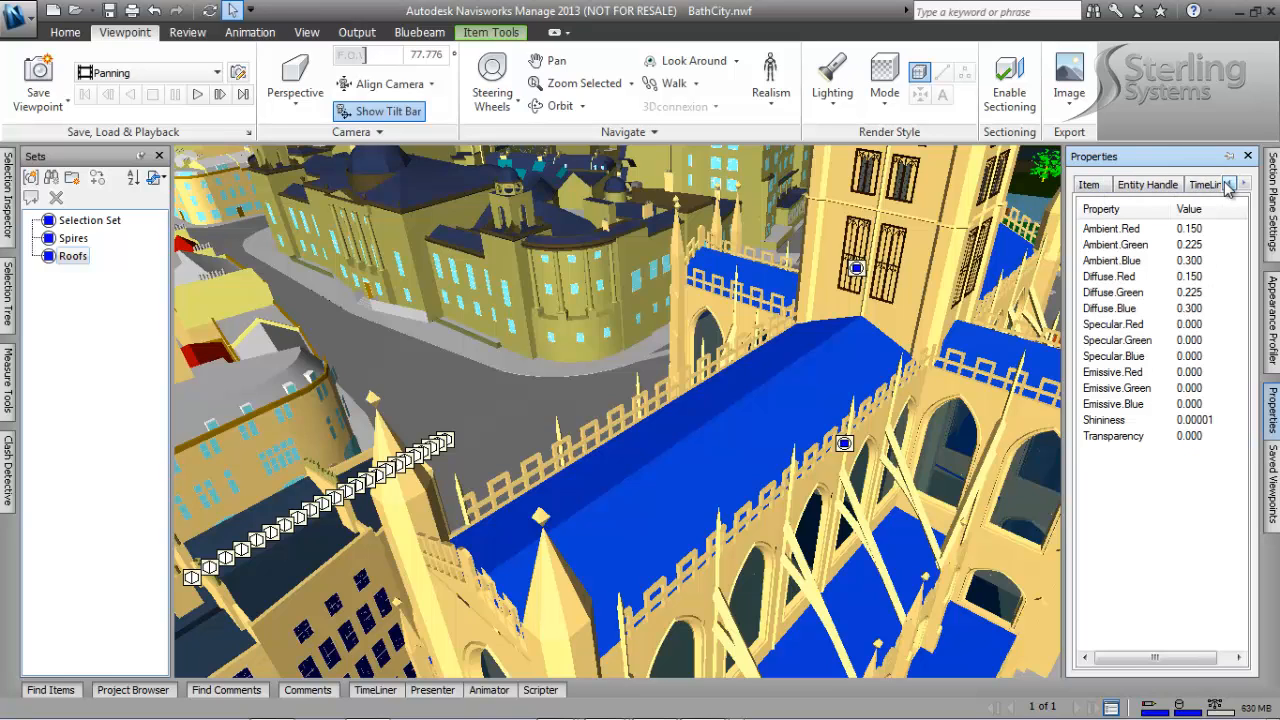
click(1087, 185)
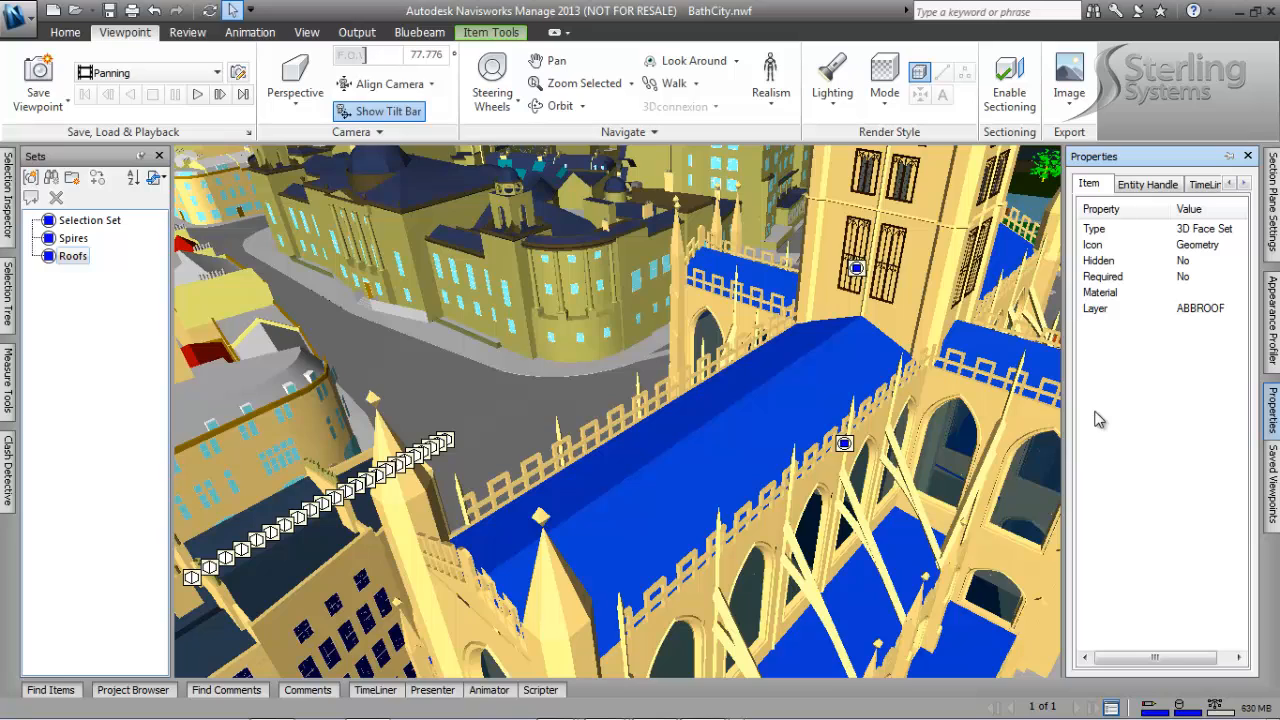
mouse_move(578, 398)
mouse_move(1273, 485)
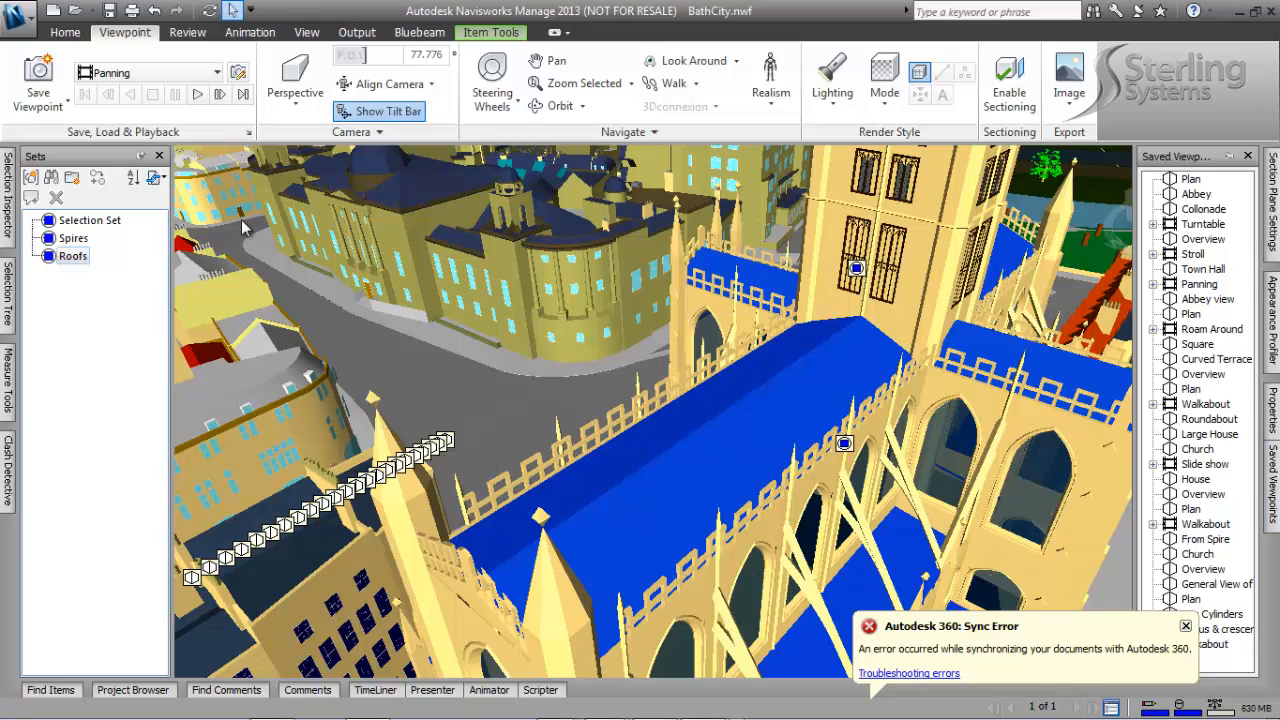
Step: Open west.nwd from the Bath_City folder without saving changes to BathCity.nwf, and dismiss the sync error notification
click(76, 11)
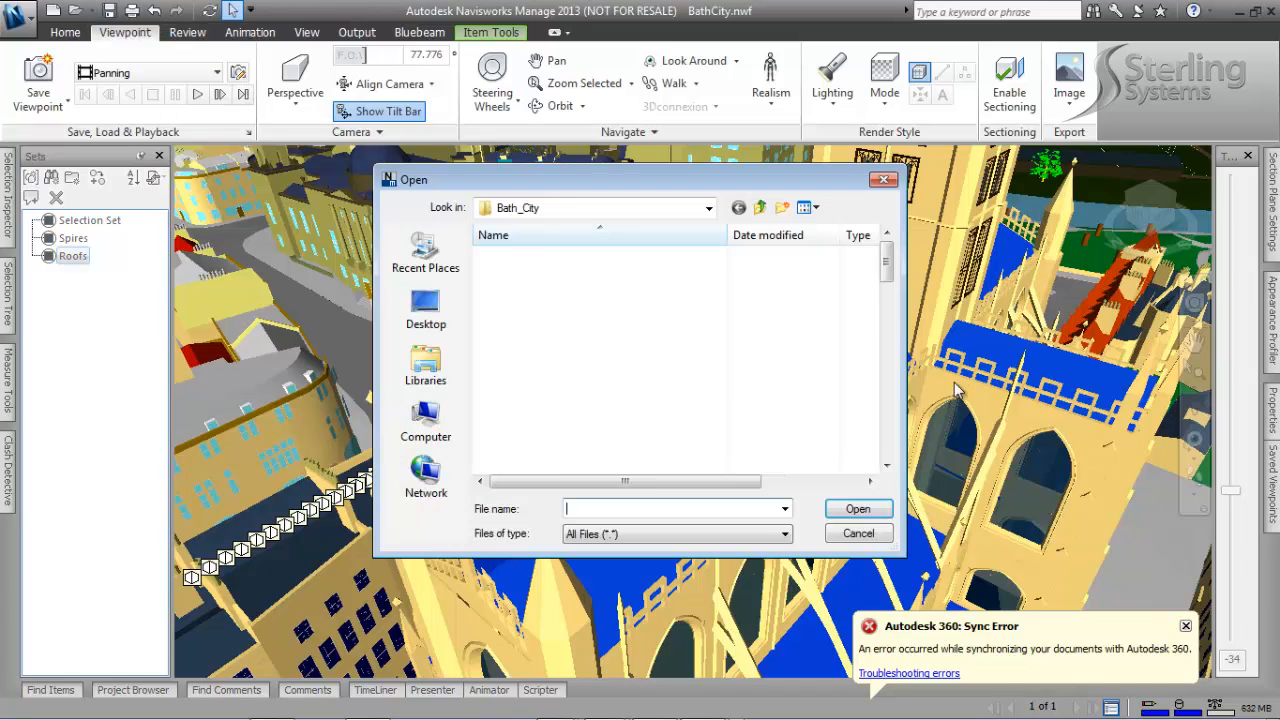
click(605, 467)
key(w)
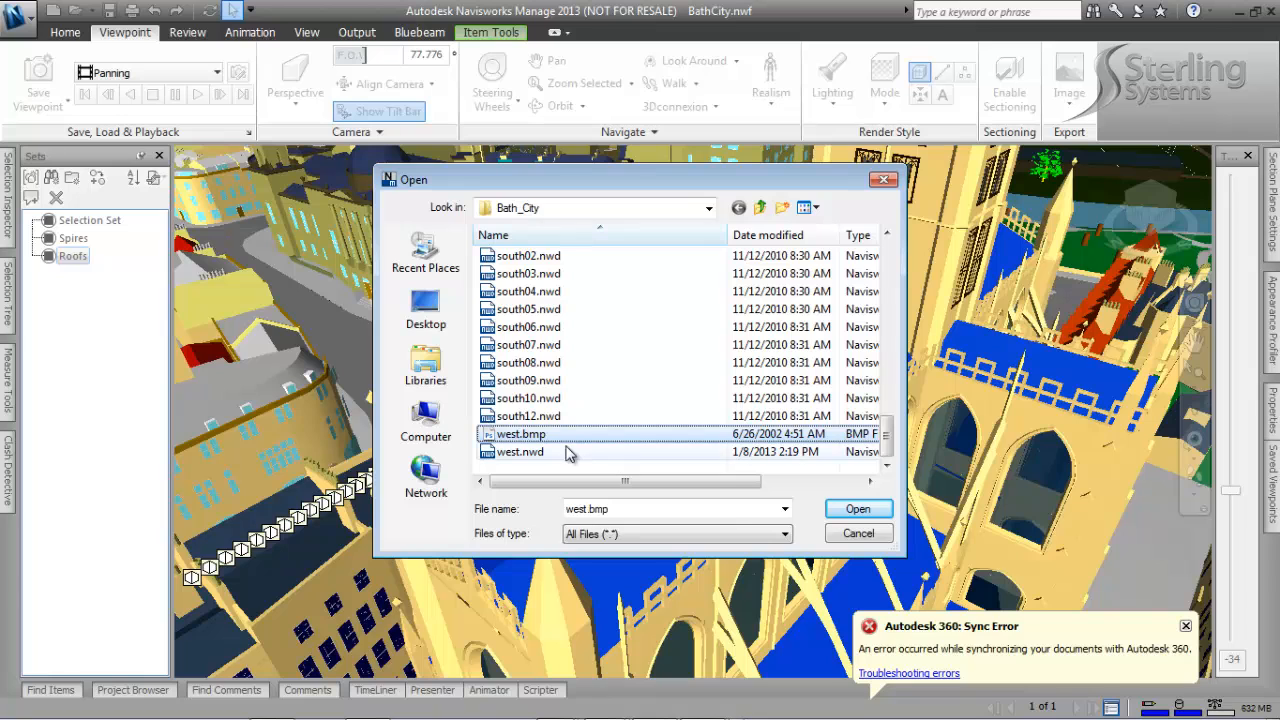
double_click(561, 451)
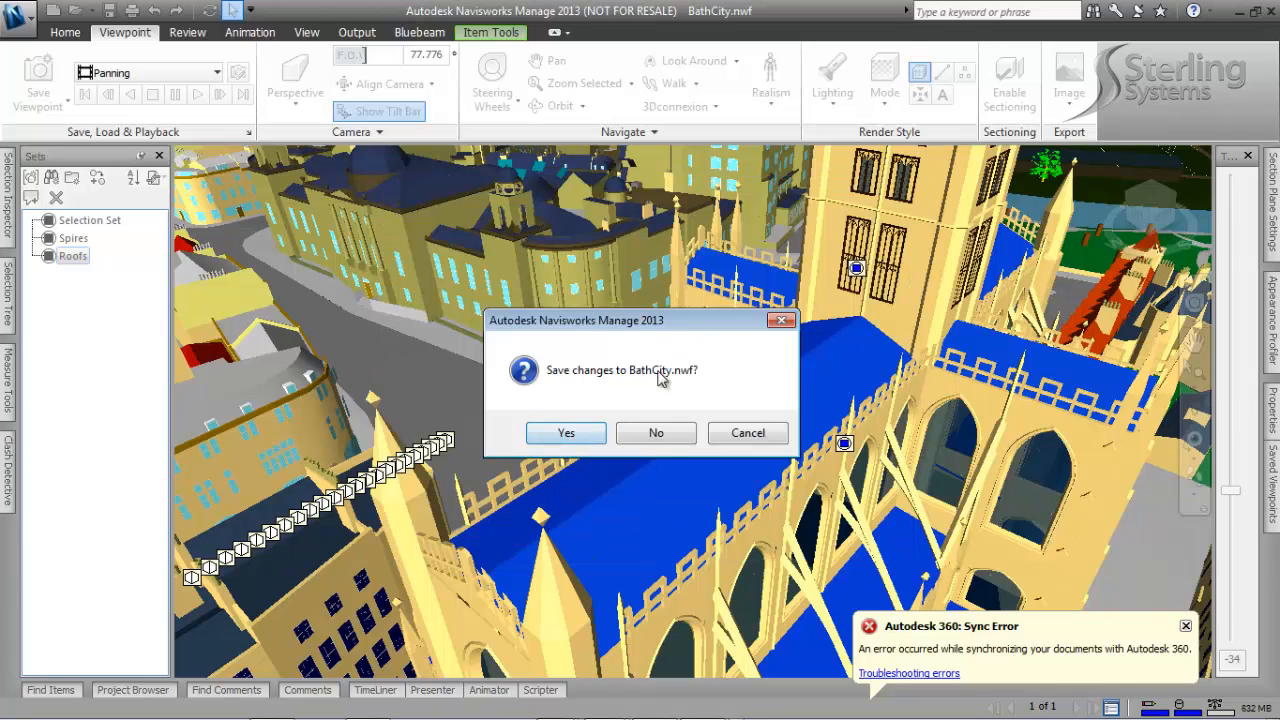
click(656, 432)
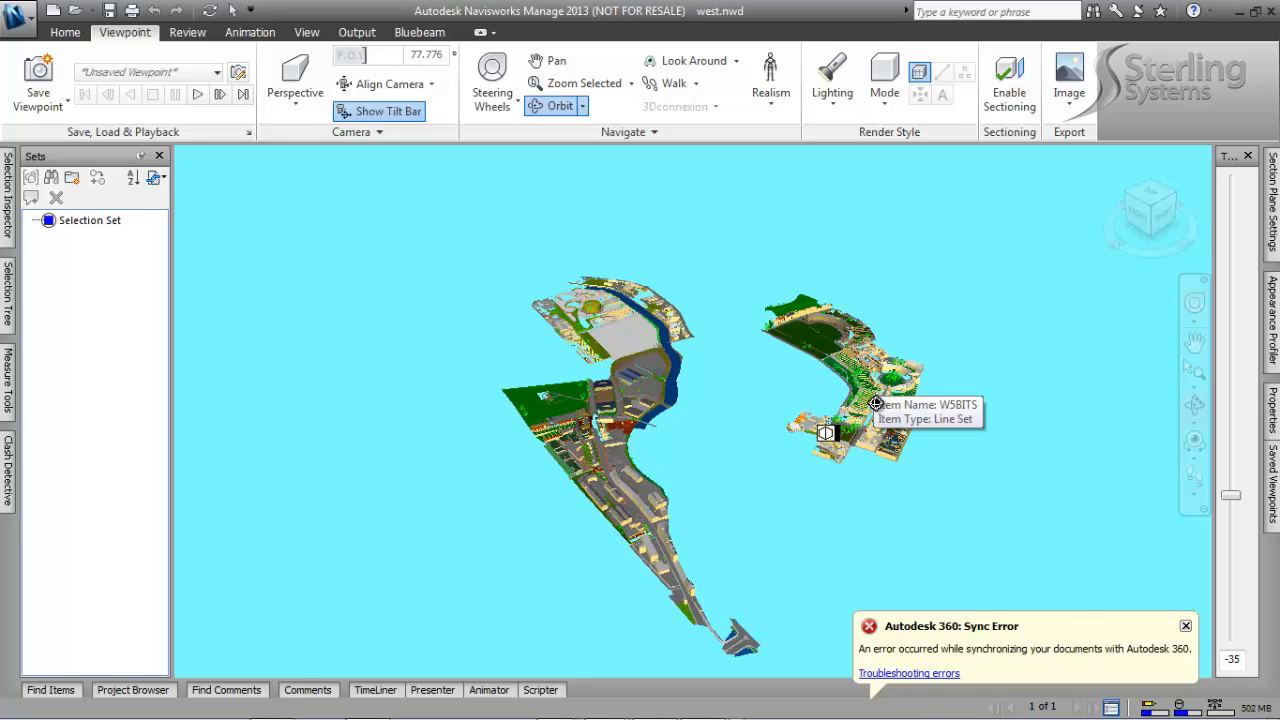
click(1185, 626)
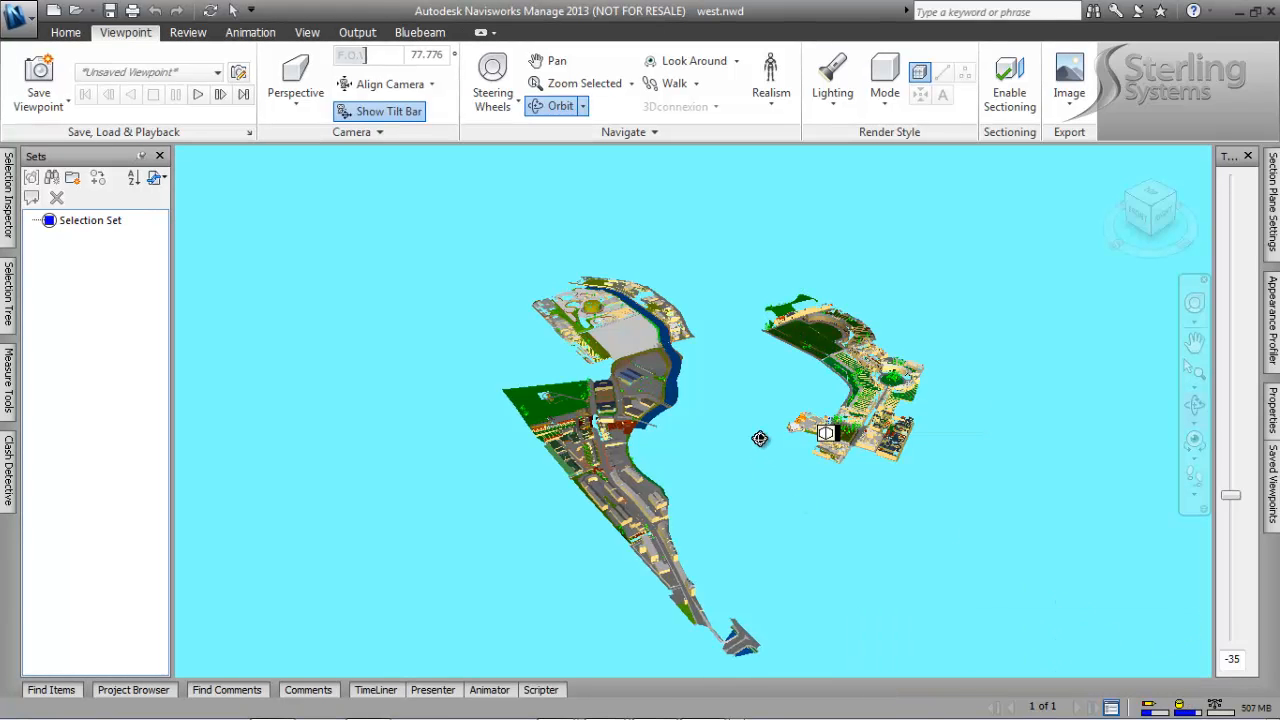
Step: Examine the suspension bridge crossing the river in the west.nwd model at close range
click(1195, 345)
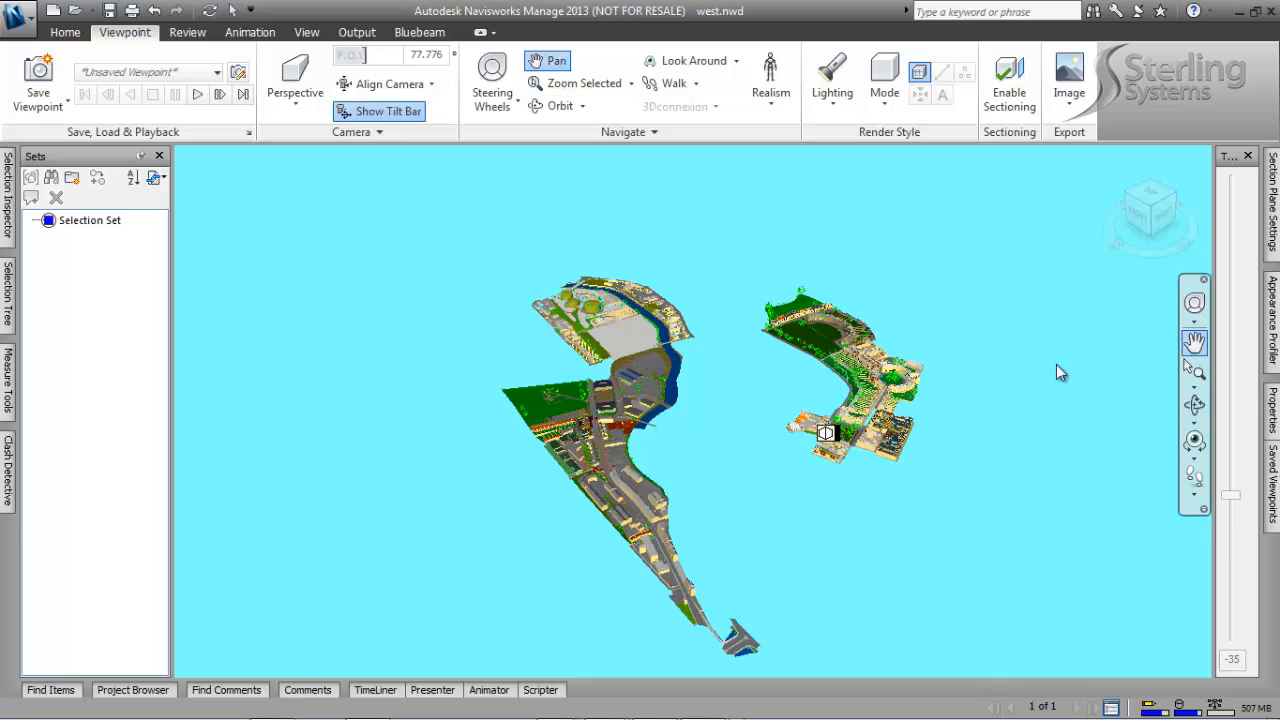
drag(800, 420, 757, 457)
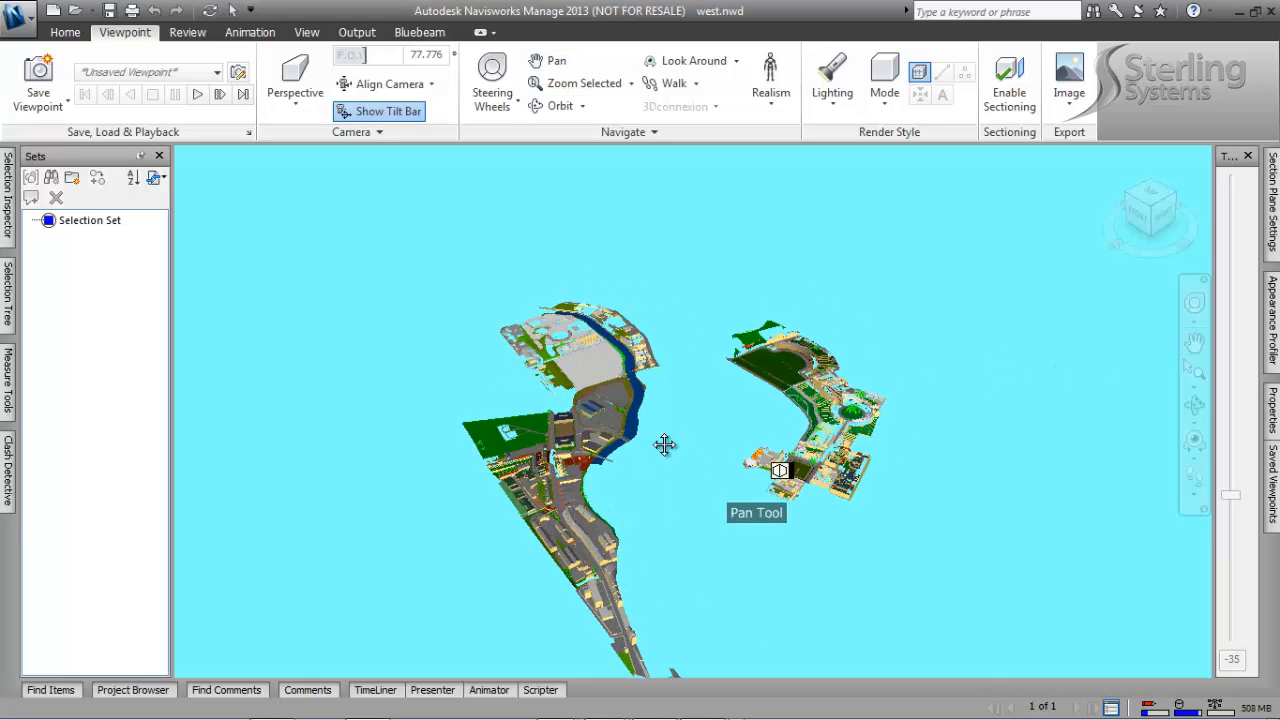
scroll(628, 414, up, 3)
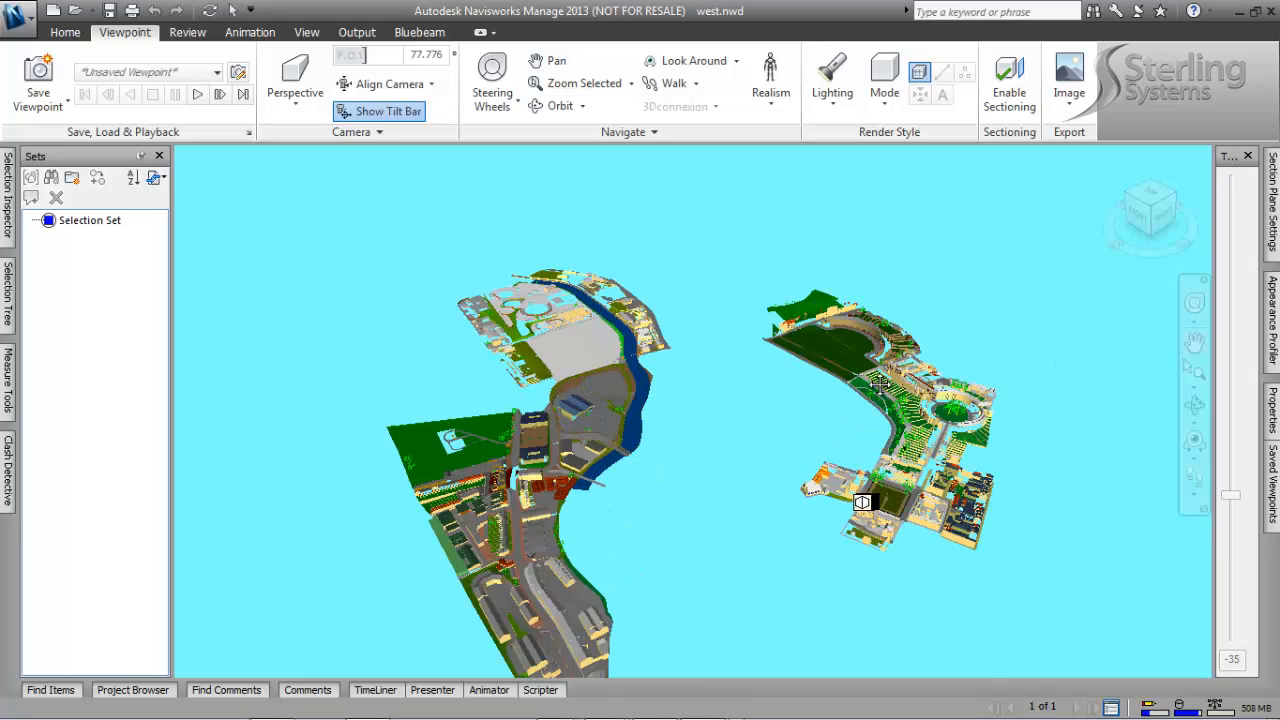
middle_drag(868, 405, 832, 433)
scroll(631, 430, up, 3)
scroll(657, 514, up, 3)
middle_drag(708, 376, 706, 467)
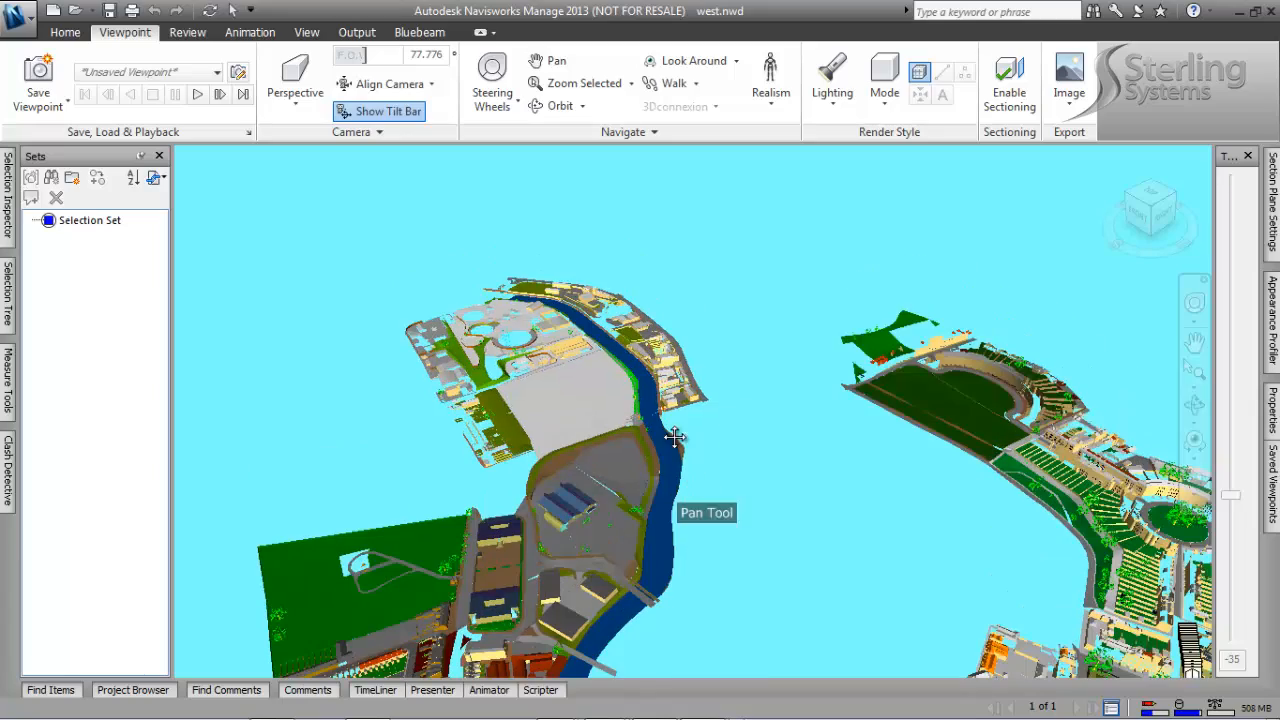
scroll(662, 409, up, 3)
scroll(693, 397, up, 4)
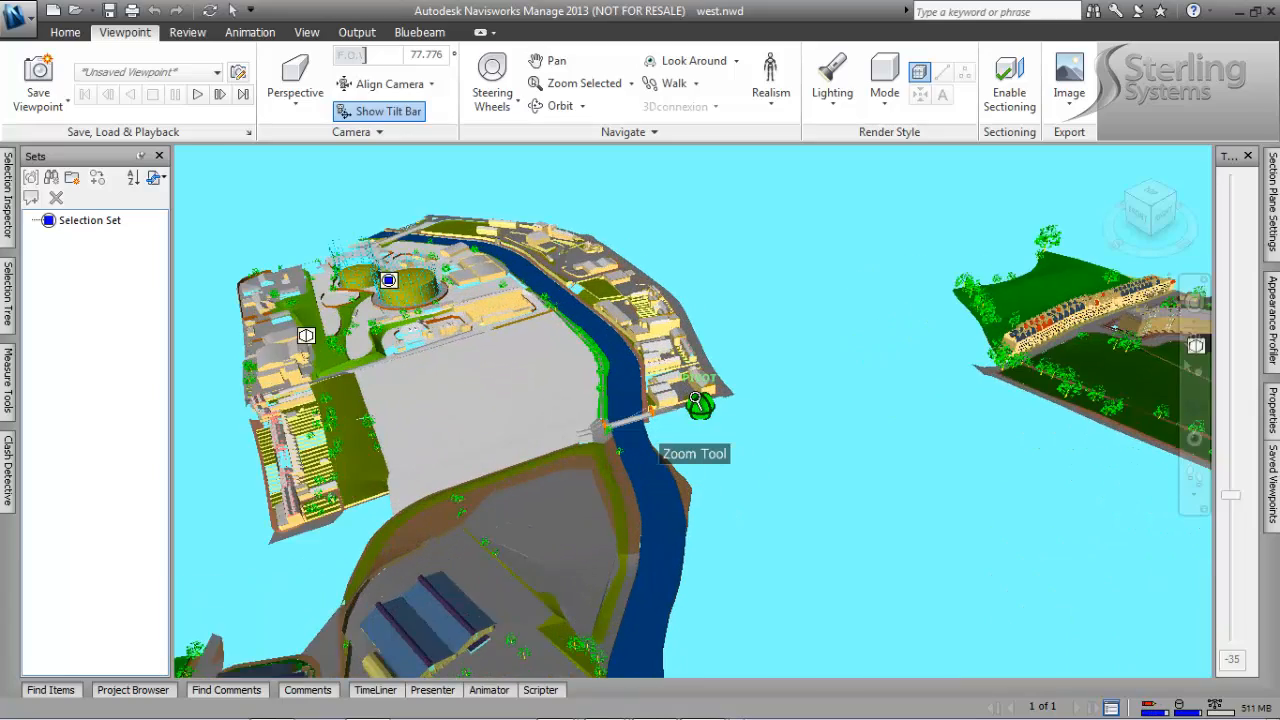
scroll(615, 519, up, 2)
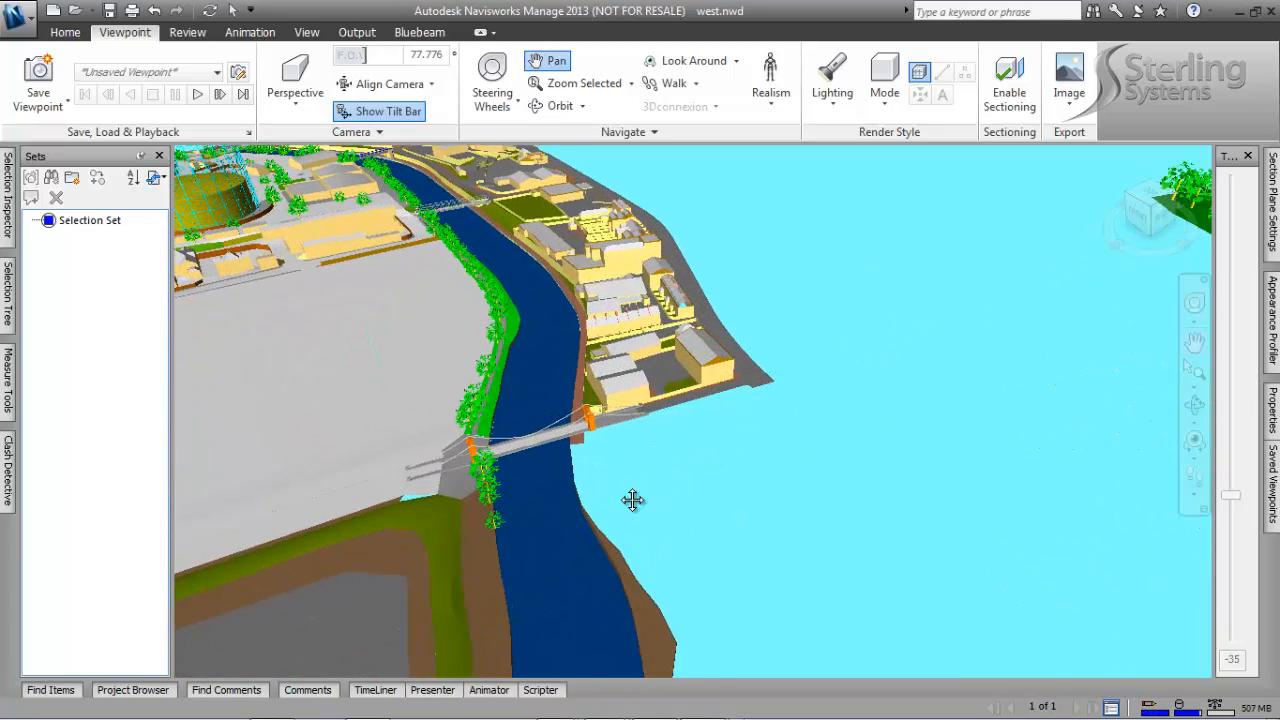
middle_drag(634, 500, 757, 486)
scroll(718, 462, up, 3)
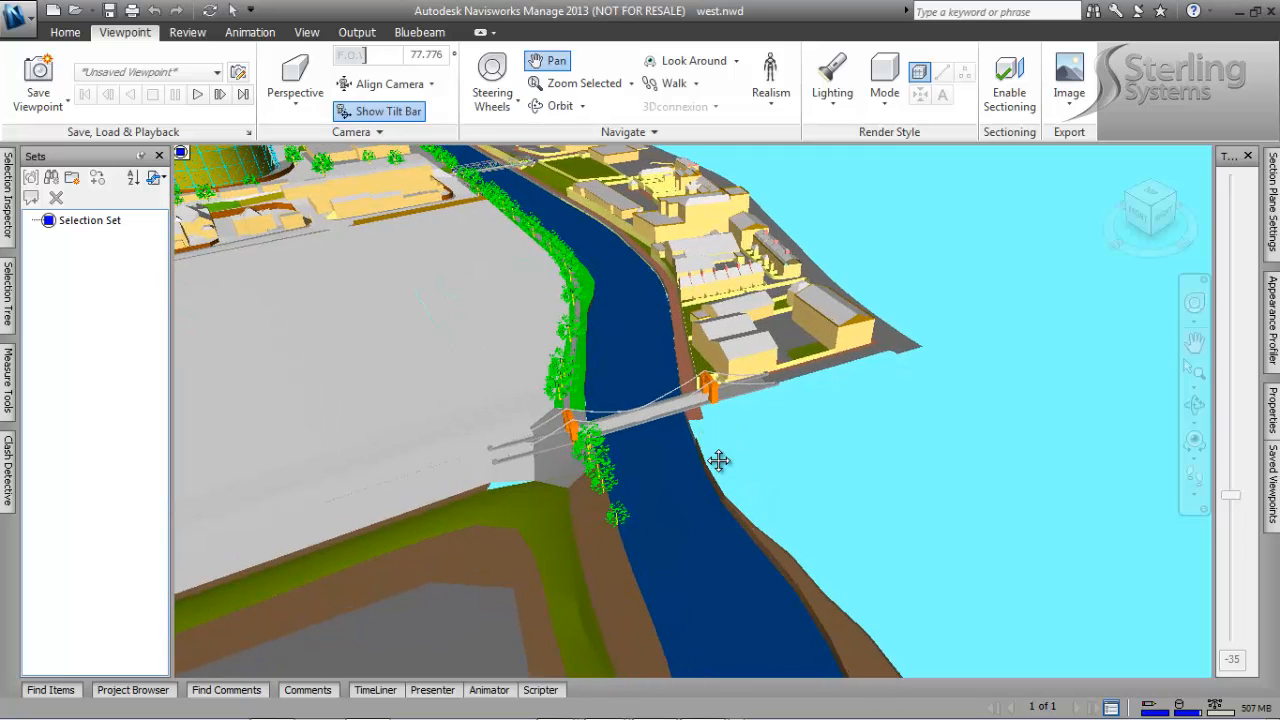
scroll(718, 462, up, 3)
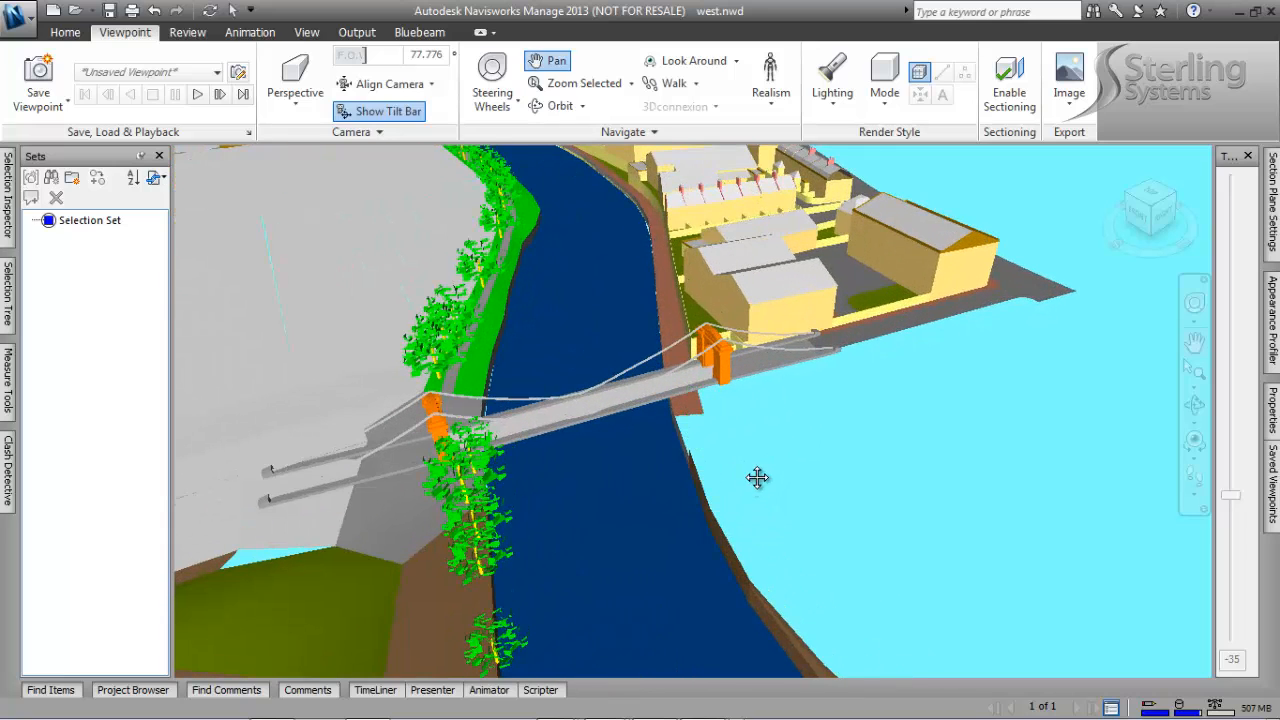
Step: Save the suspension bridge view as viewpoint Bridge 1 and test it by recalling Circus & crescent and returning to Bridge 1
shift+middle_drag(757, 477, 744, 465)
scroll(707, 446, up, 2)
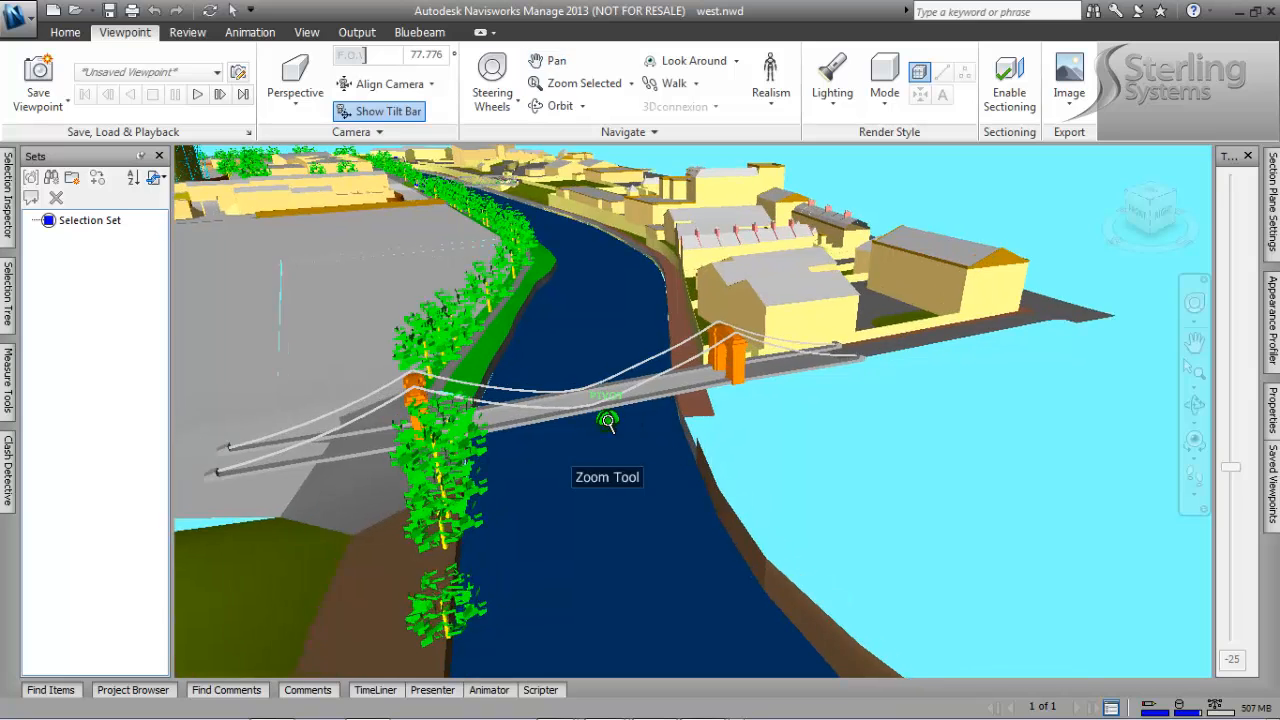
mouse_move(1274, 497)
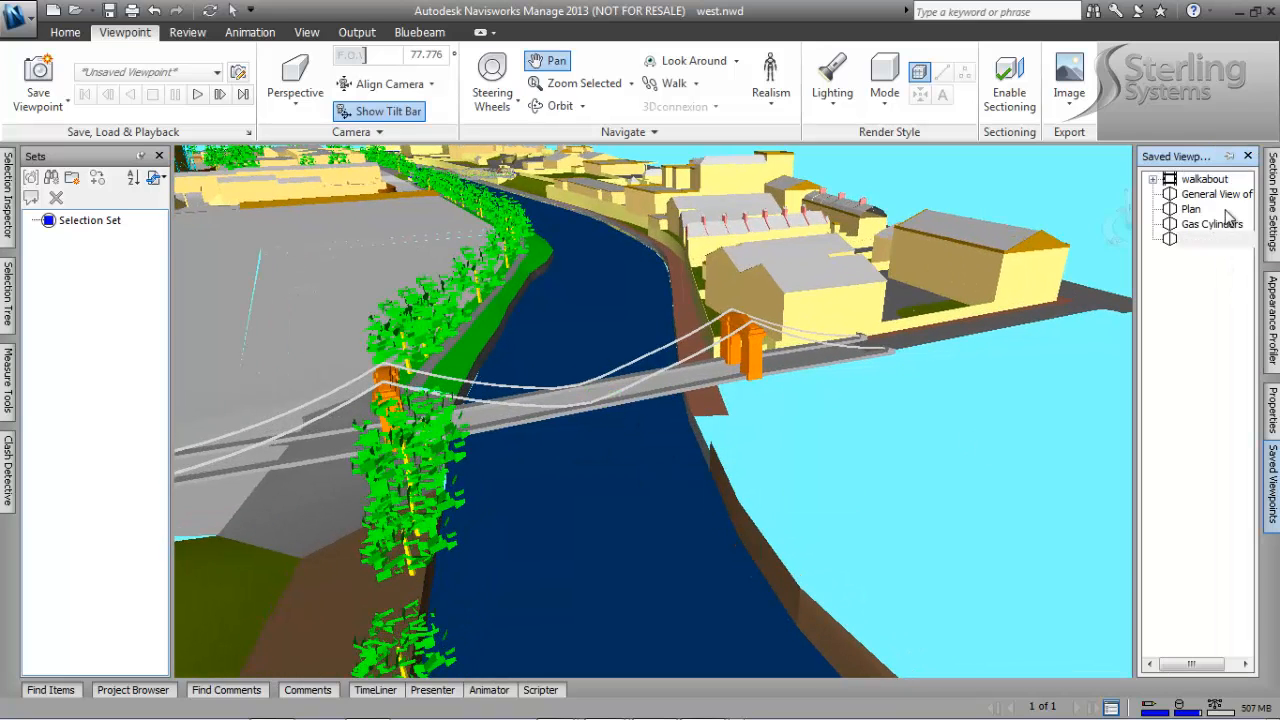
click(1228, 157)
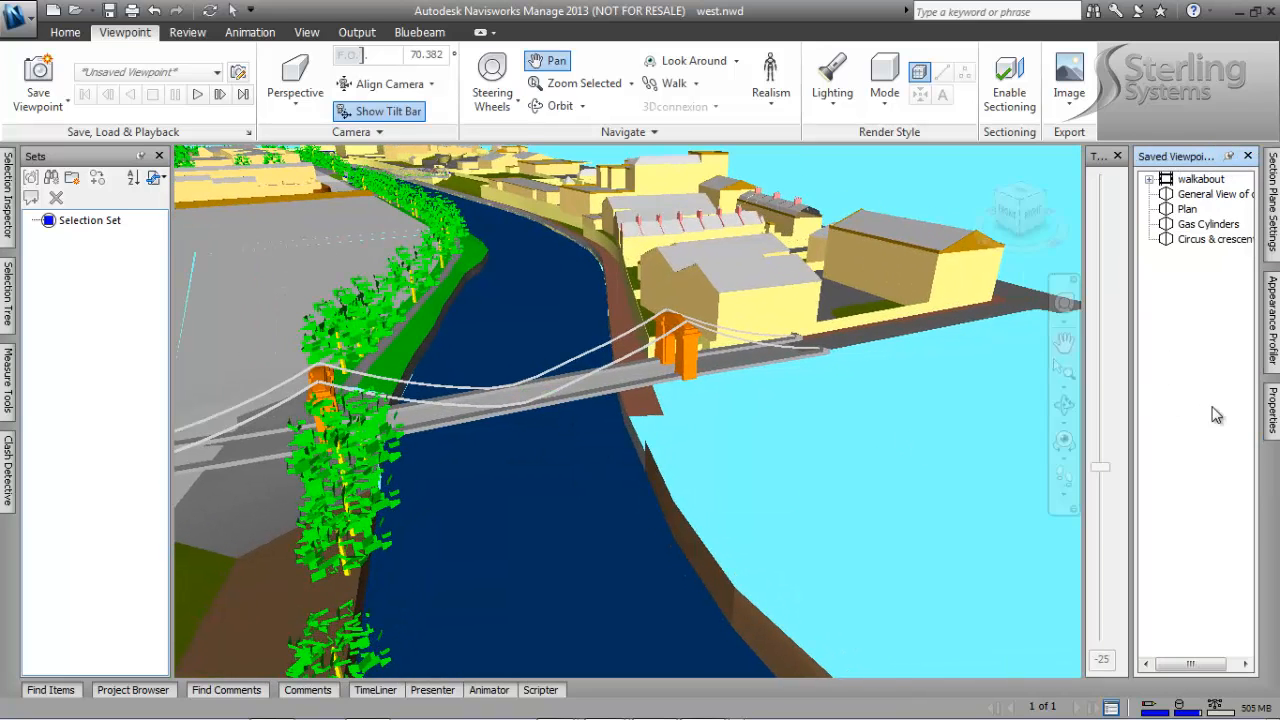
right_click(1215, 405)
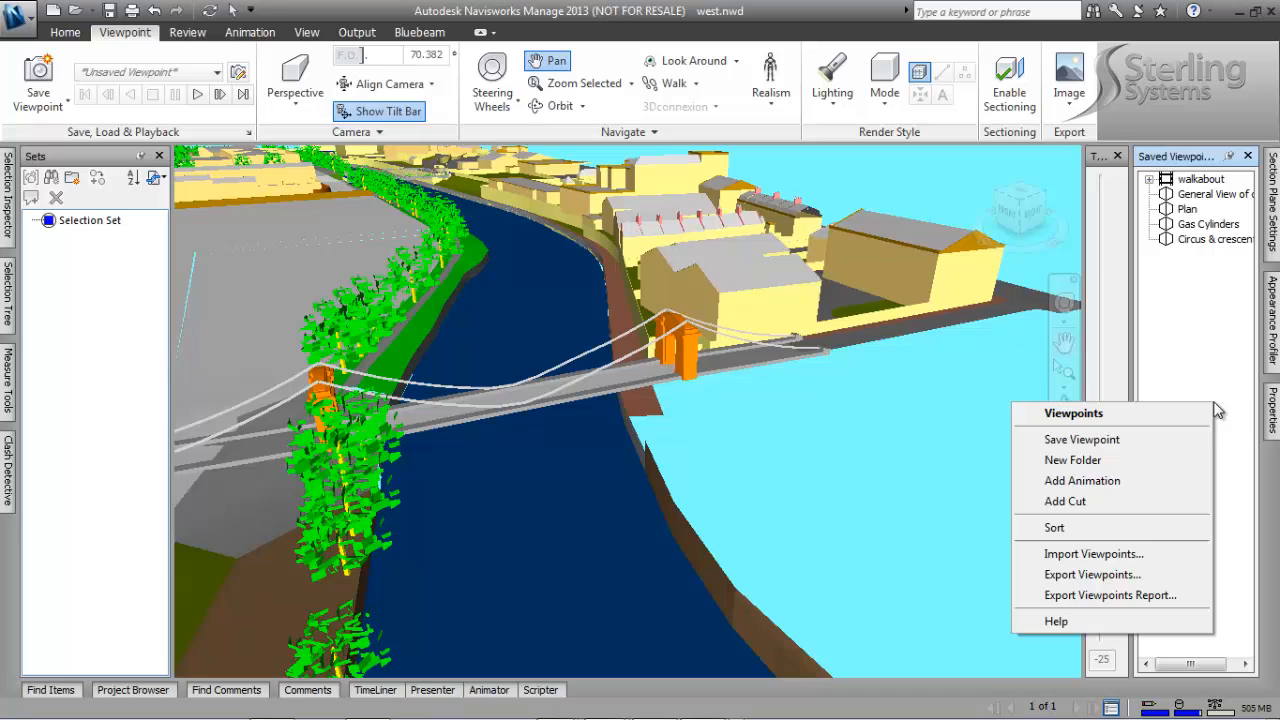
click(1137, 451)
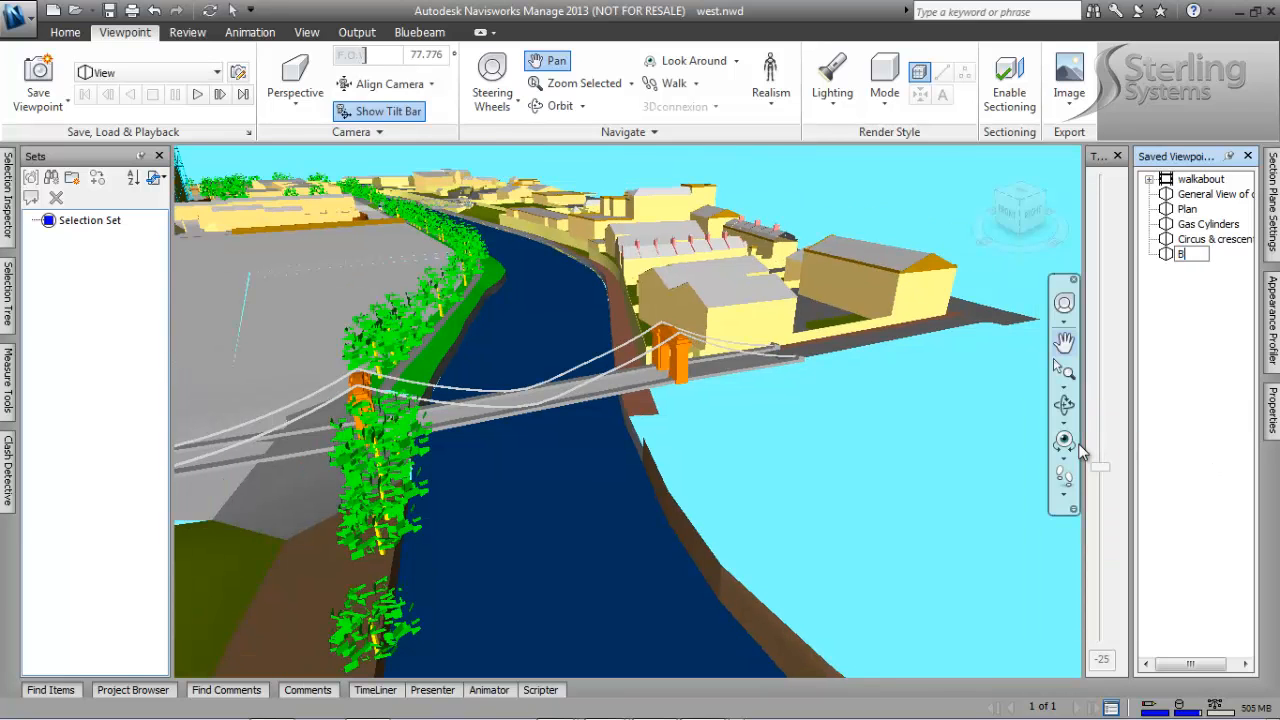
text(Bridge 1)
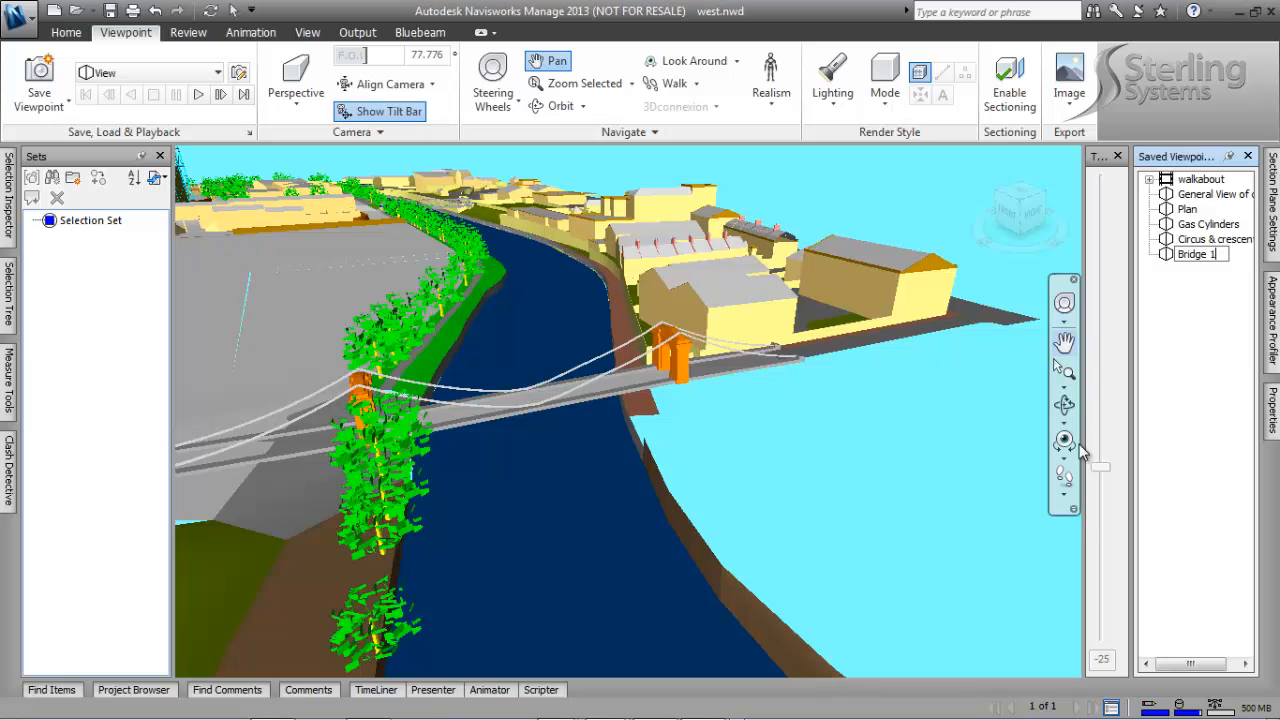
key(Return)
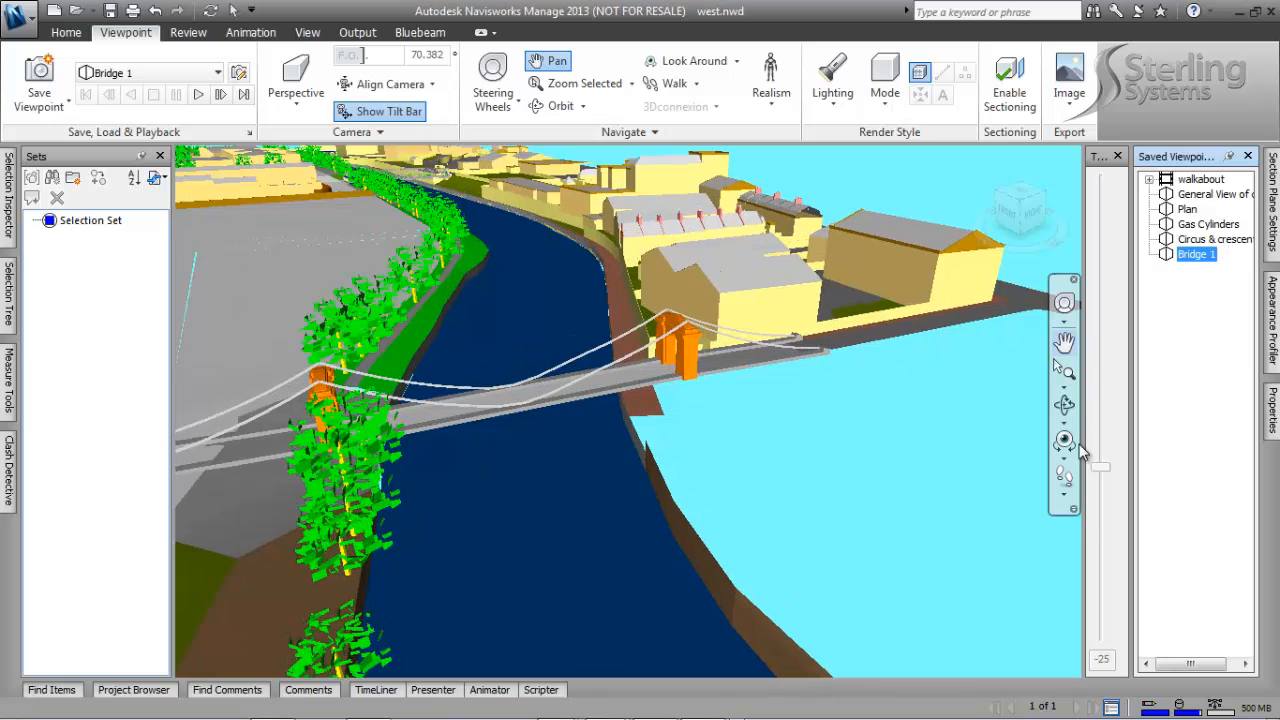
click(1195, 240)
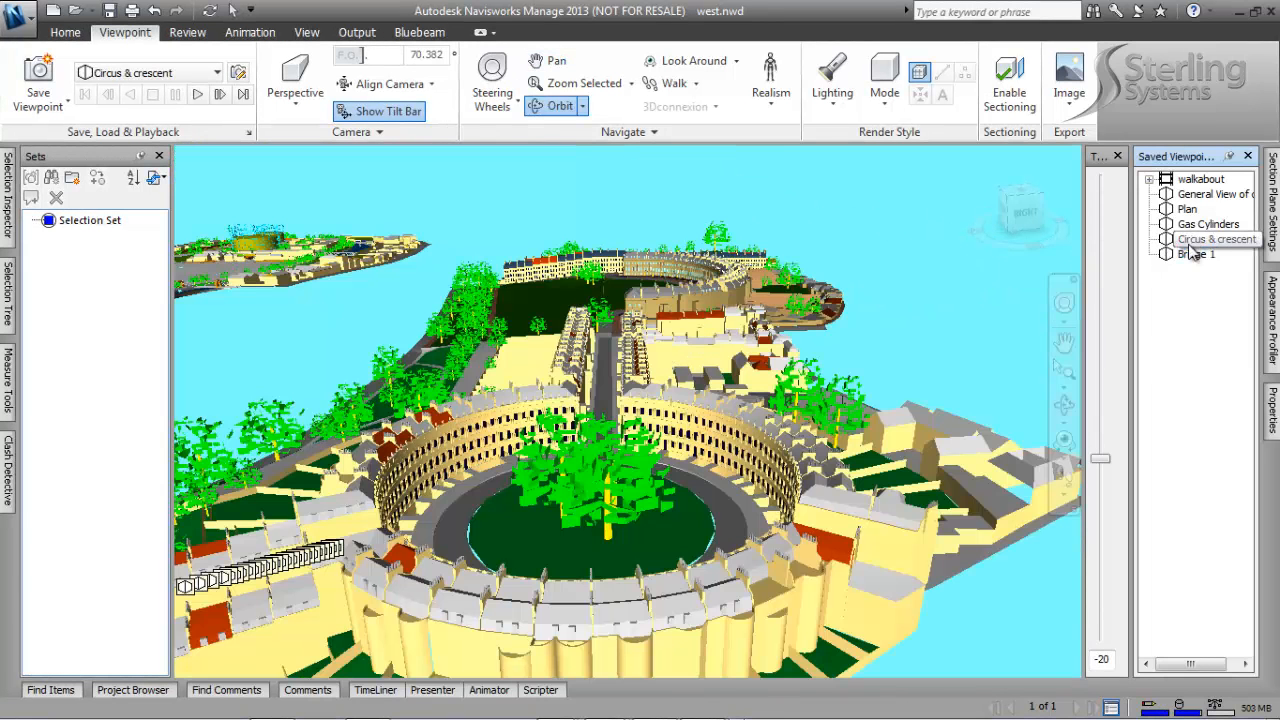
click(1195, 254)
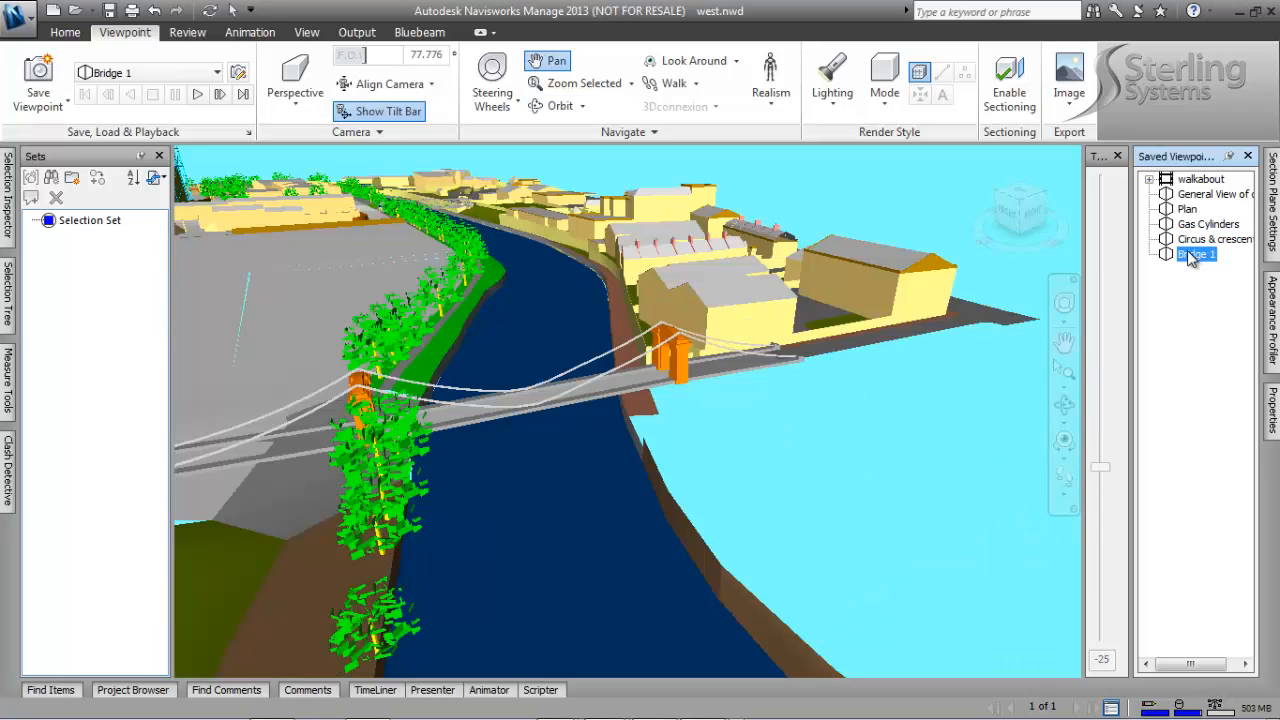
Step: Create a viewpoint folder named My Views and move the Bridge 1 viewpoint into it
right_click(1176, 390)
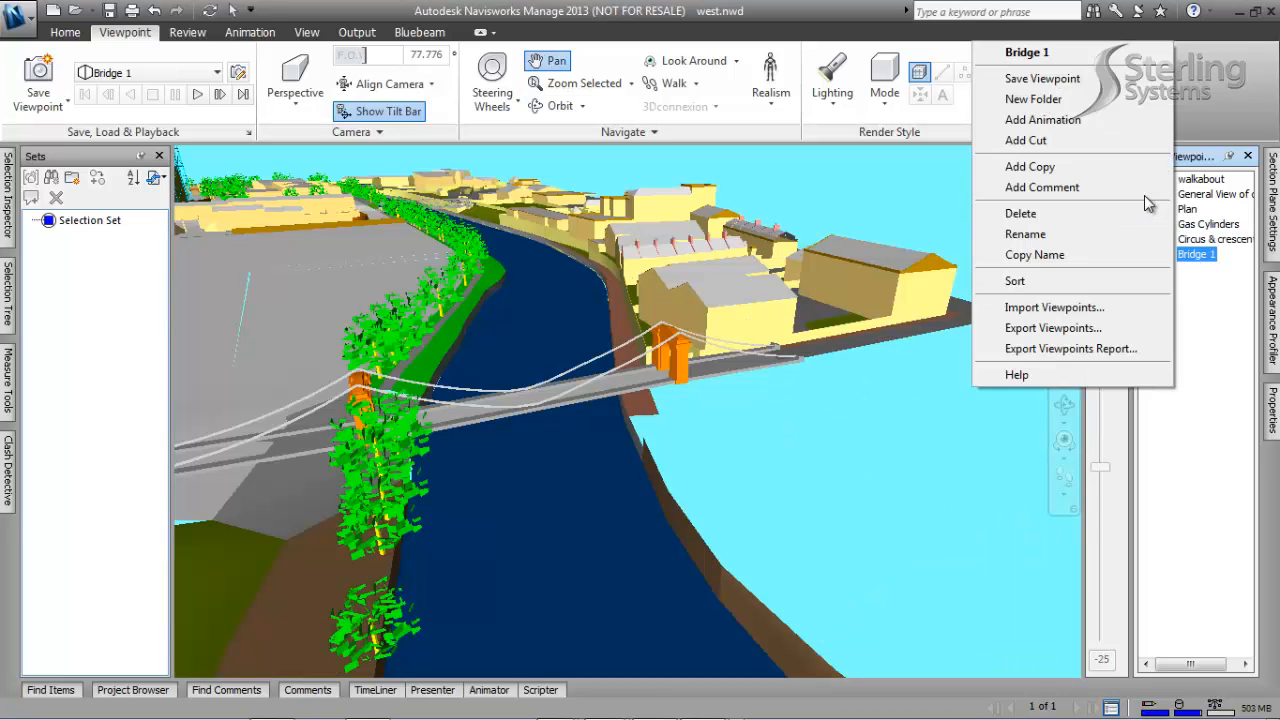
click(1135, 99)
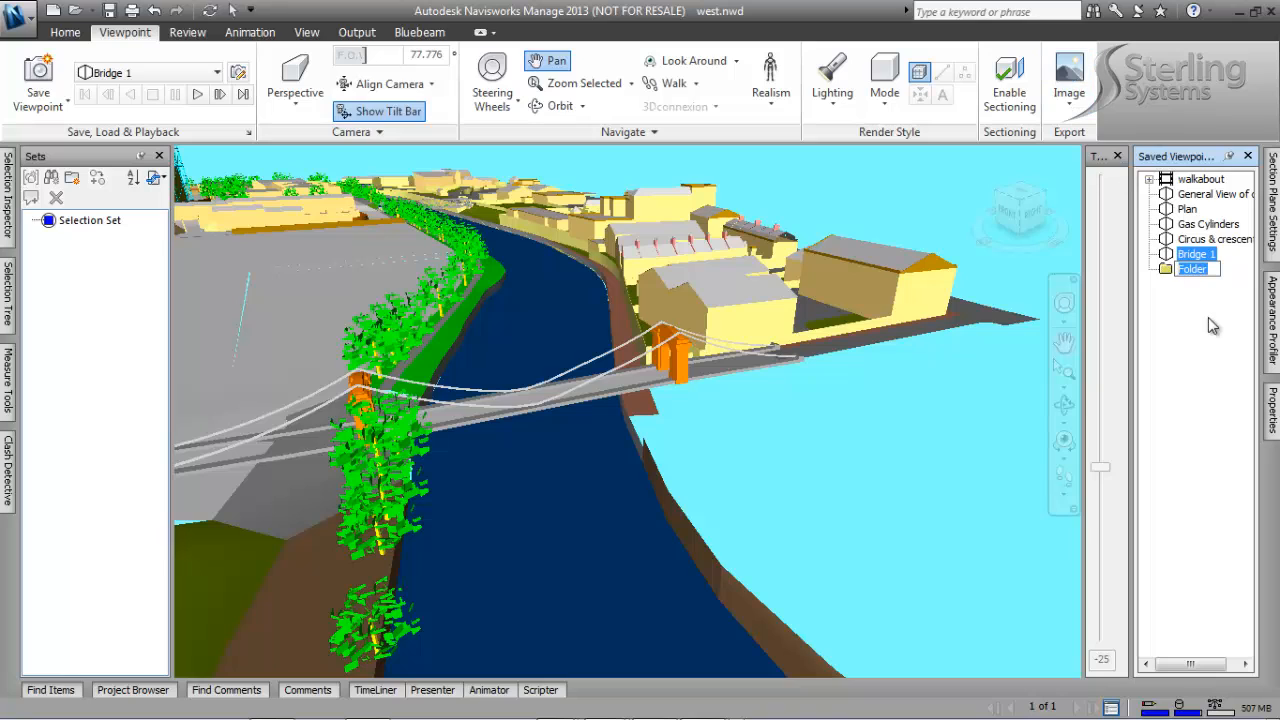
text(My Views)
key(Return)
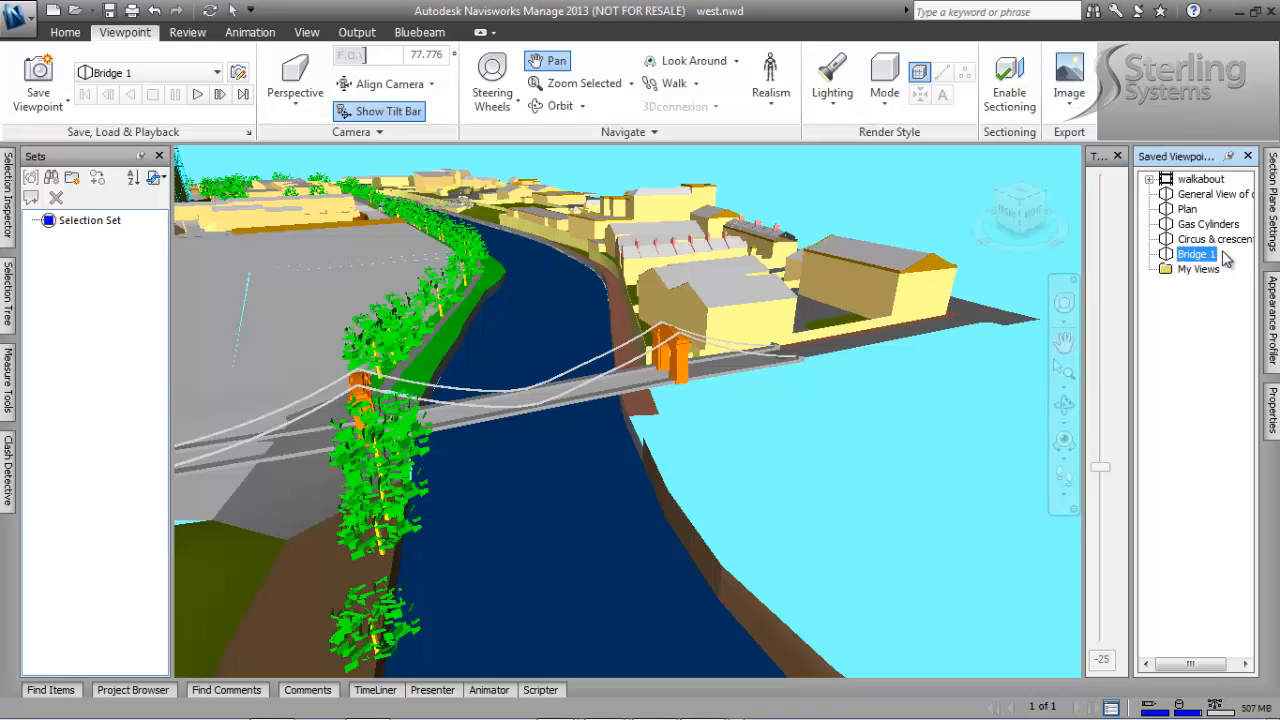
drag(1178, 256, 1180, 270)
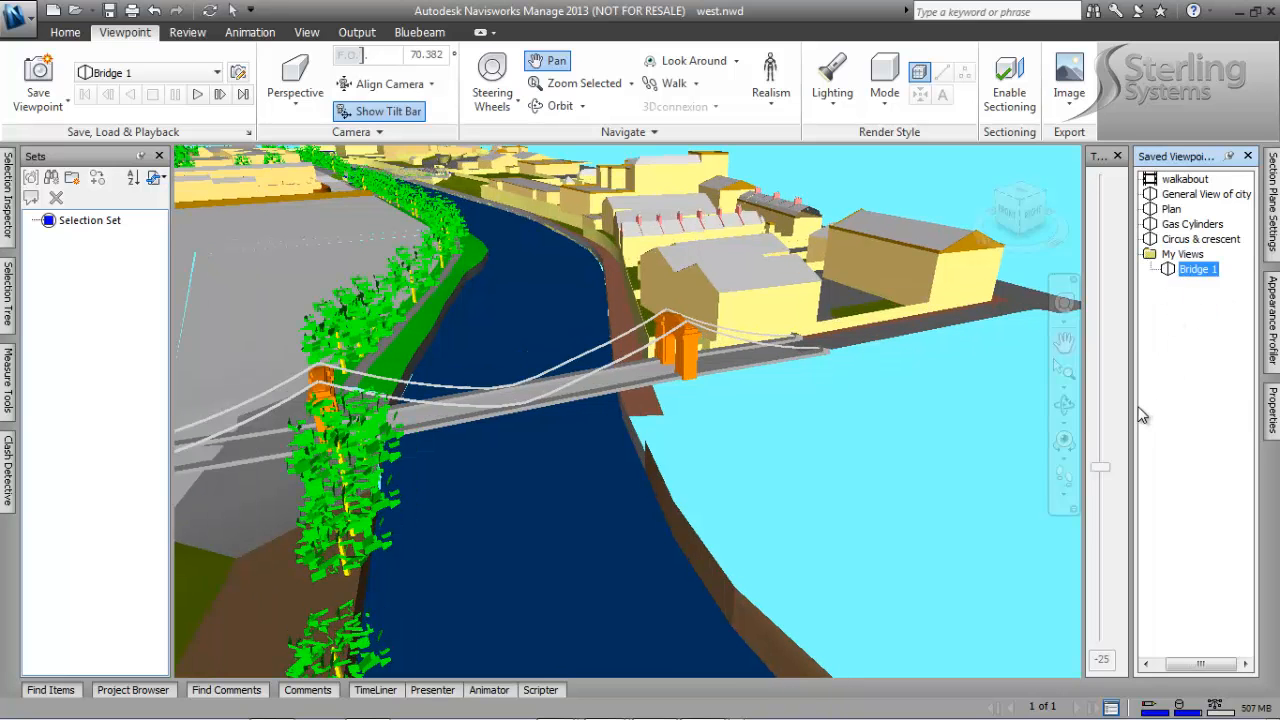
Step: Try to move the My Views folder up to the walkabout animation and move it back out of the animation
click(1168, 254)
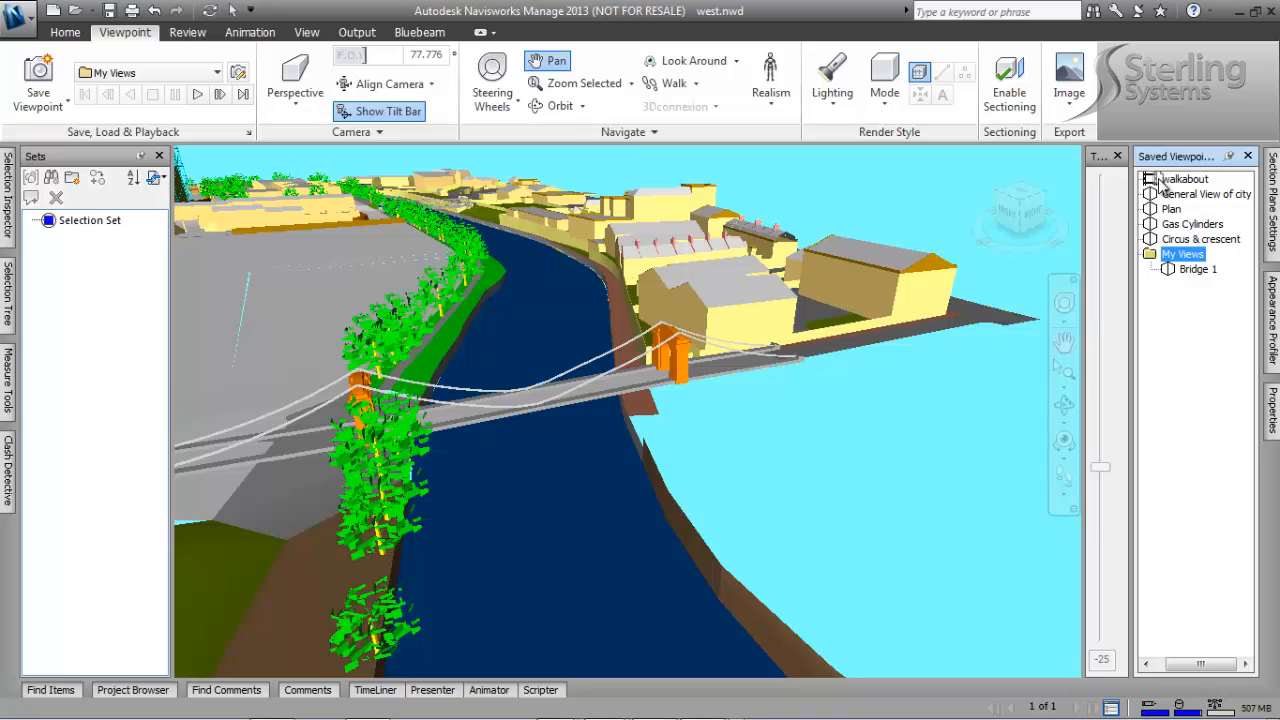
drag(1160, 174, 1160, 178)
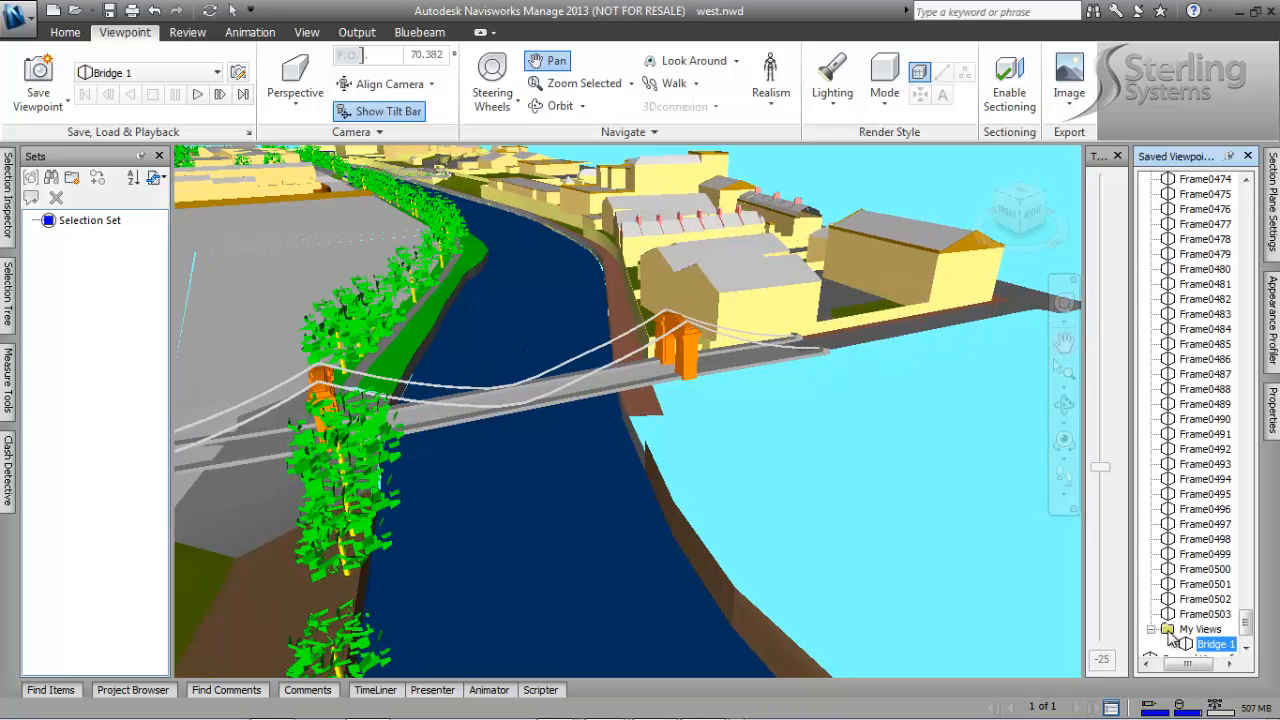
drag(1168, 632, 1166, 649)
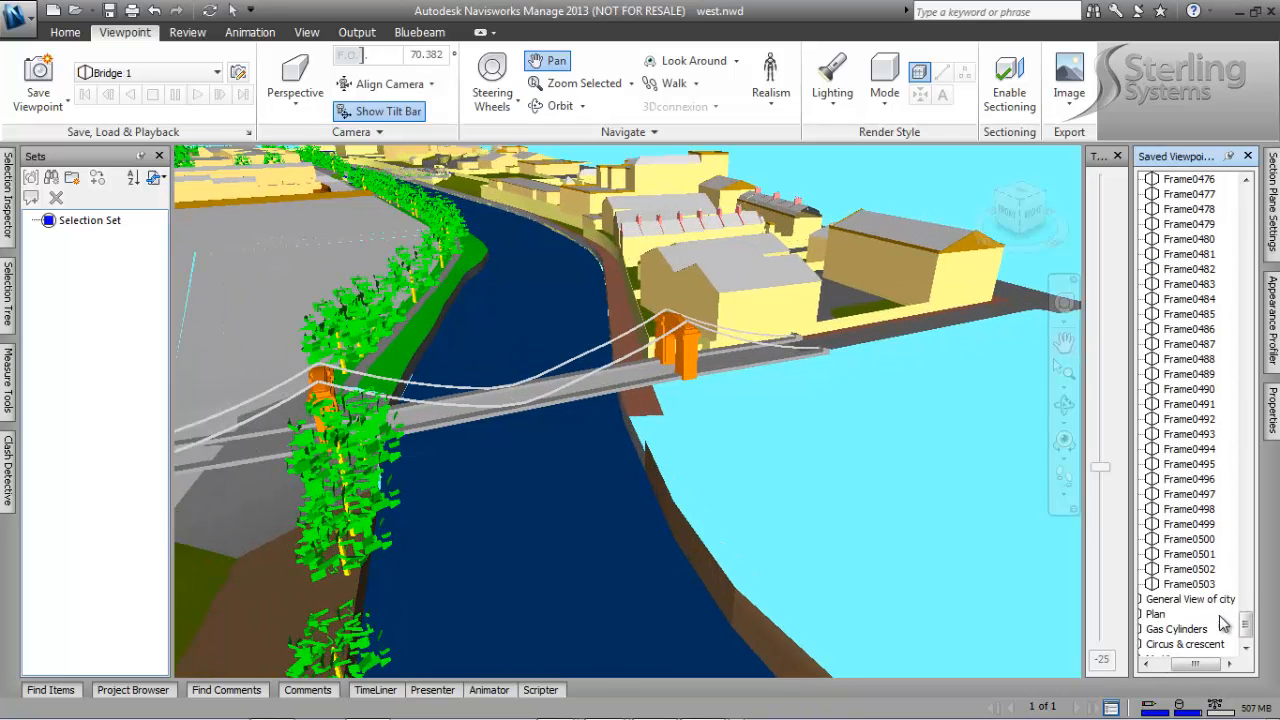
Step: Look through the walkabout animation's frames, view Frame0008, and recall the Bridge 1 viewpoint
drag(1247, 620, 1245, 200)
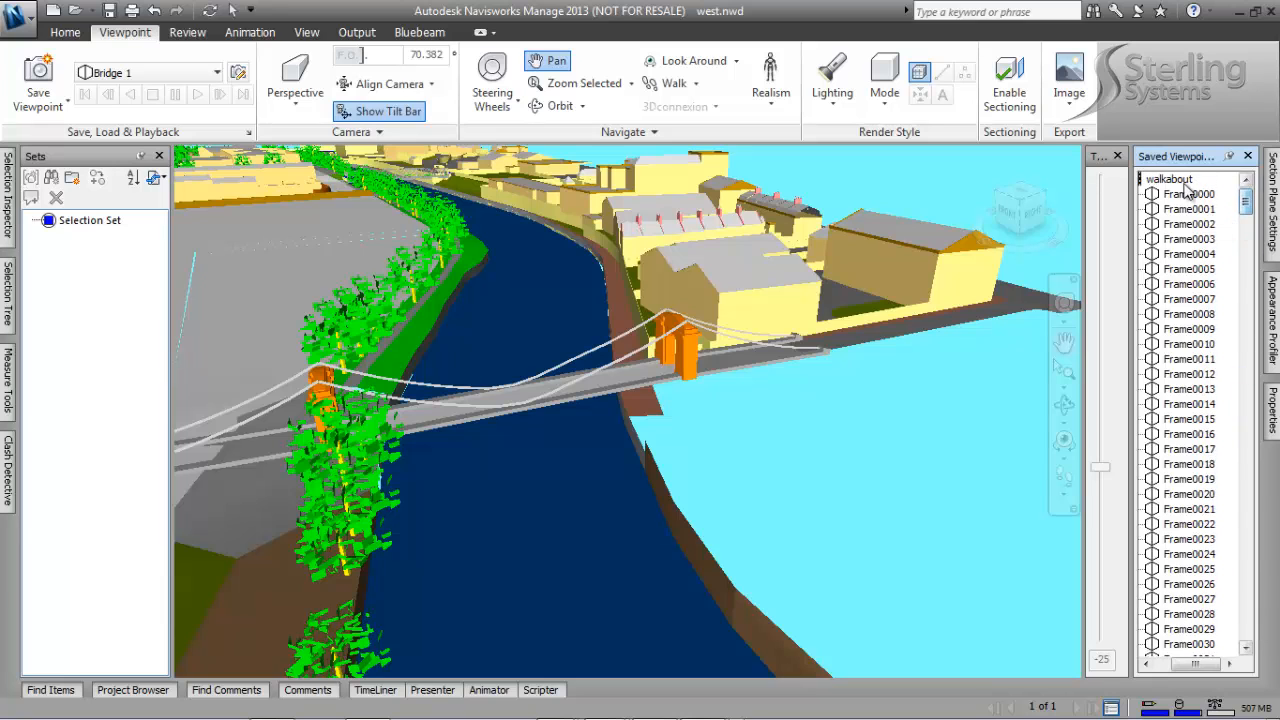
click(1184, 314)
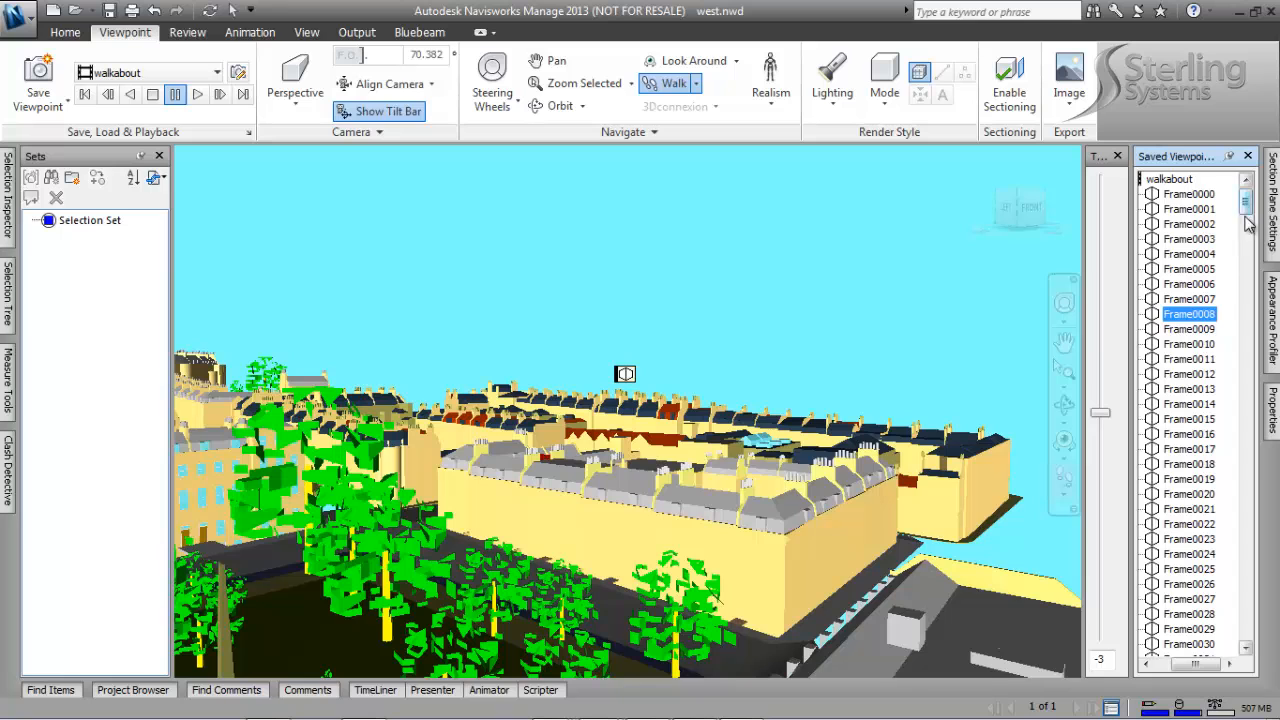
drag(1247, 220, 1180, 648)
click(1212, 645)
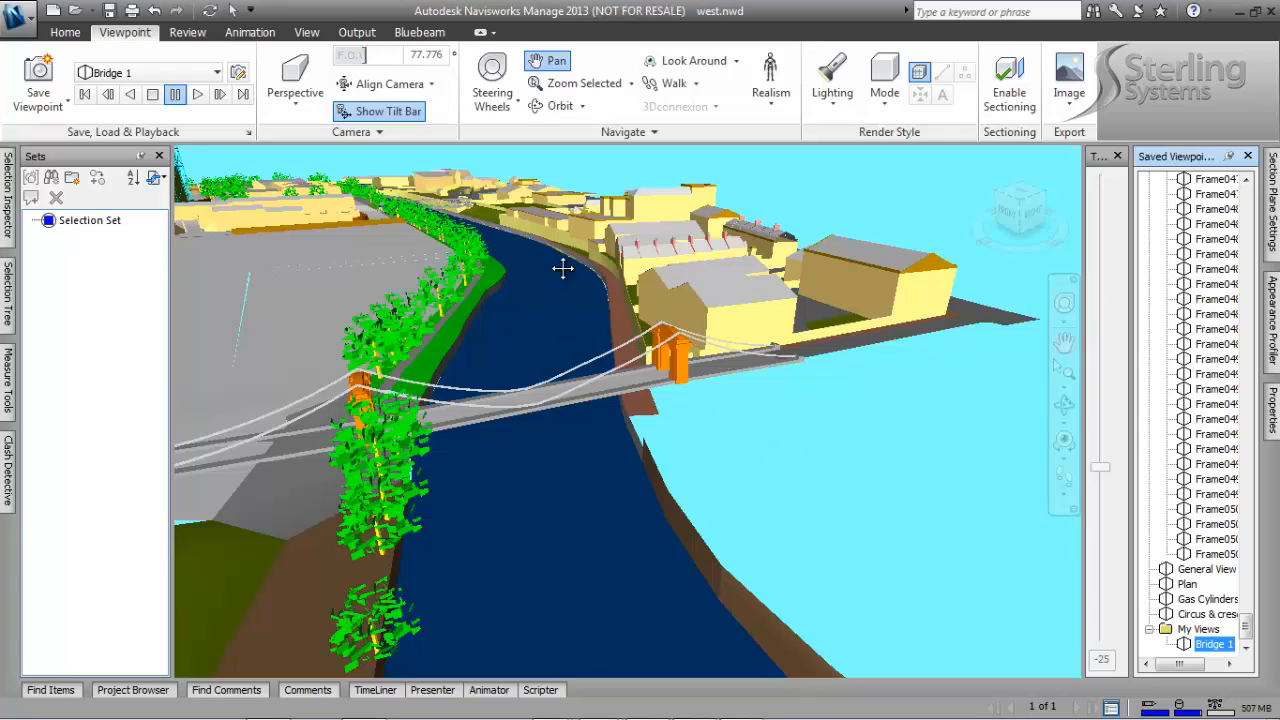
Step: Frame the grey truss bridge farther along the river and save the view as viewpoint Bridge 2
drag(563, 268, 550, 545)
scroll(457, 382, up, 2)
drag(457, 382, 518, 477)
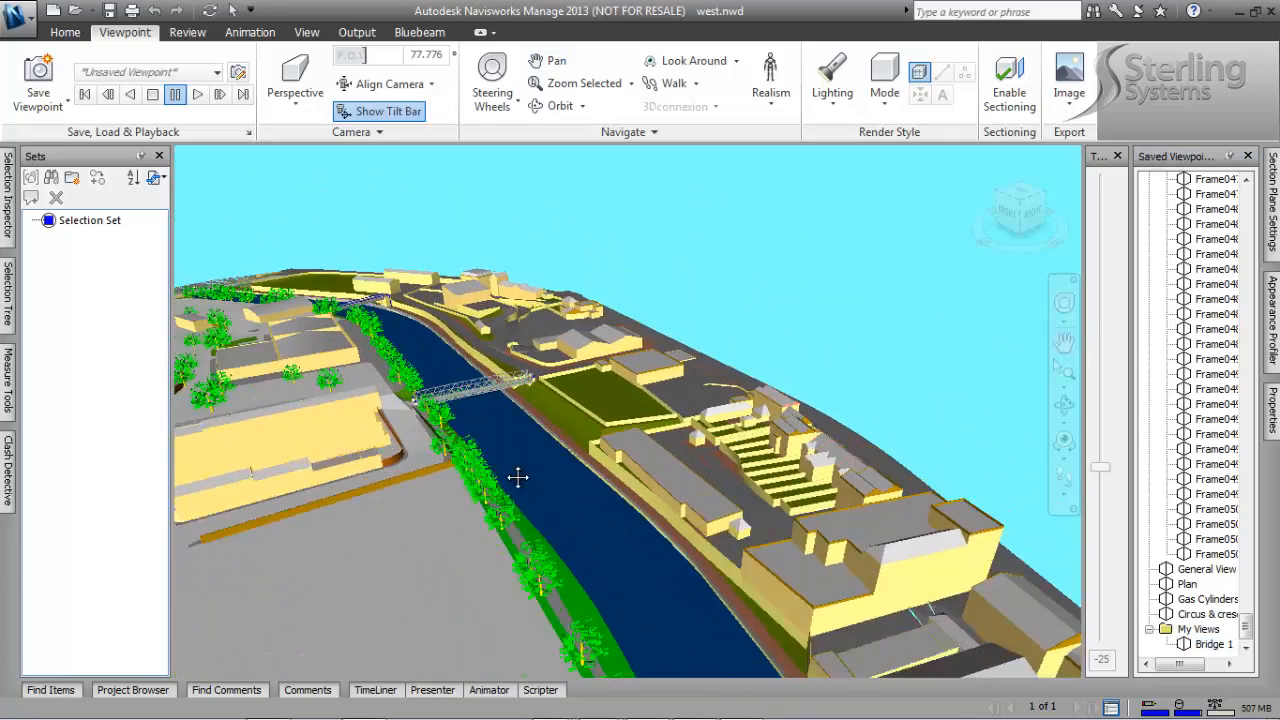
scroll(515, 474, up, 4)
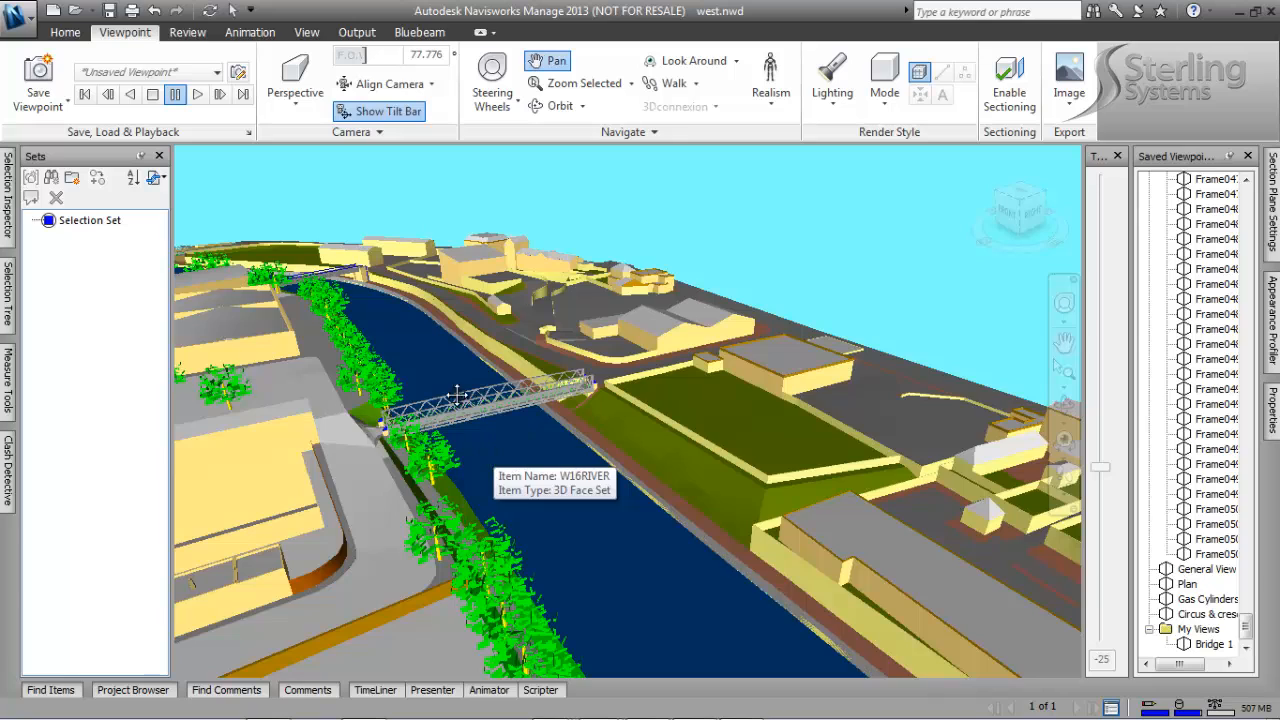
drag(421, 336, 583, 474)
scroll(446, 388, up, 3)
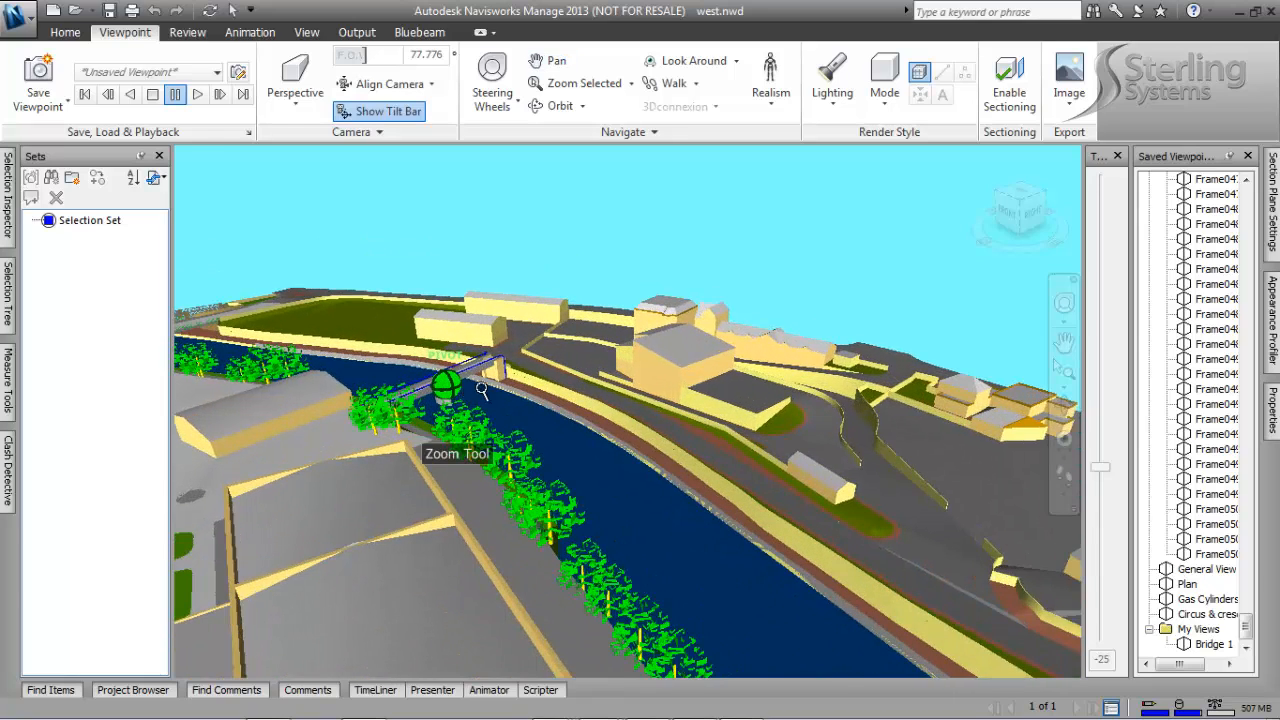
drag(482, 390, 766, 546)
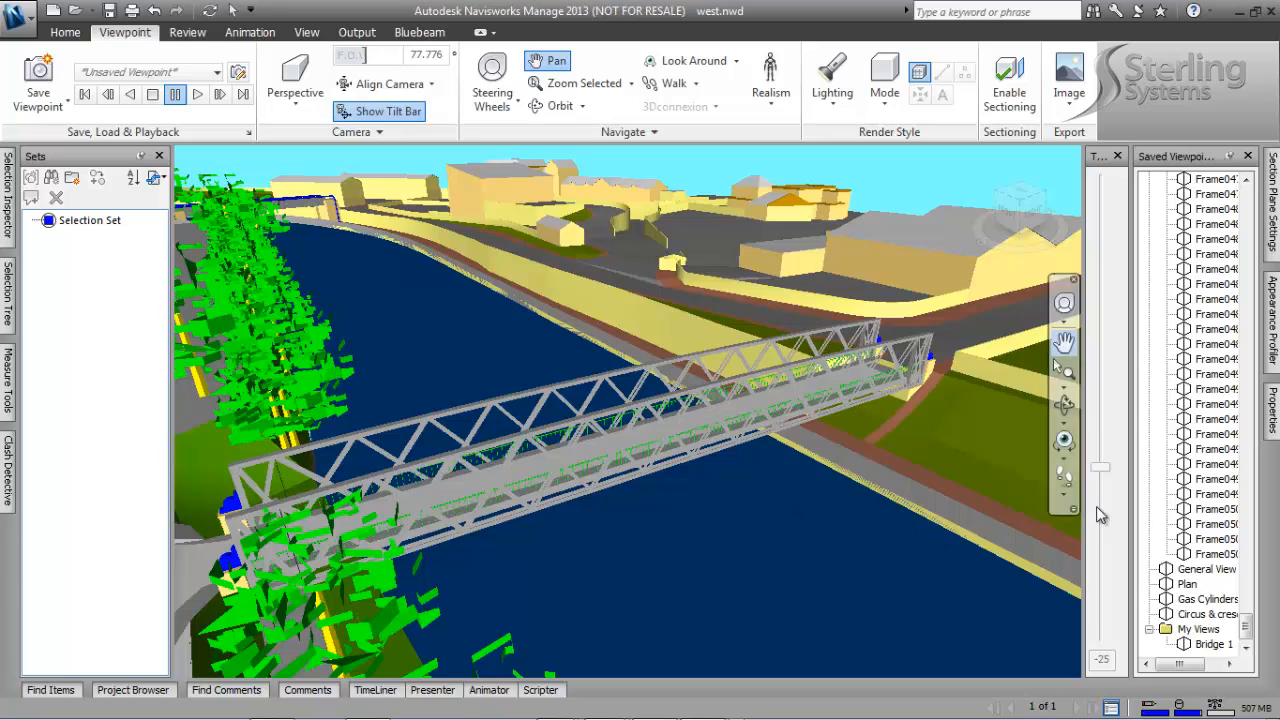
right_click(1147, 655)
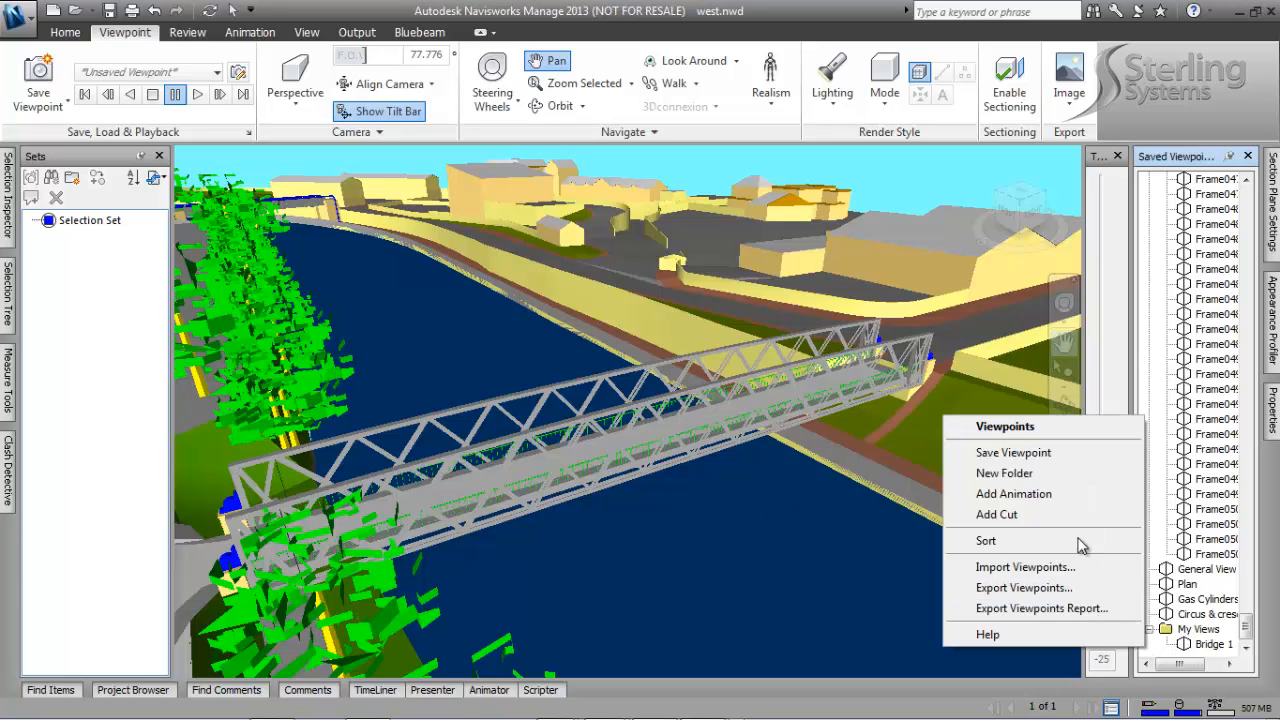
click(1082, 458)
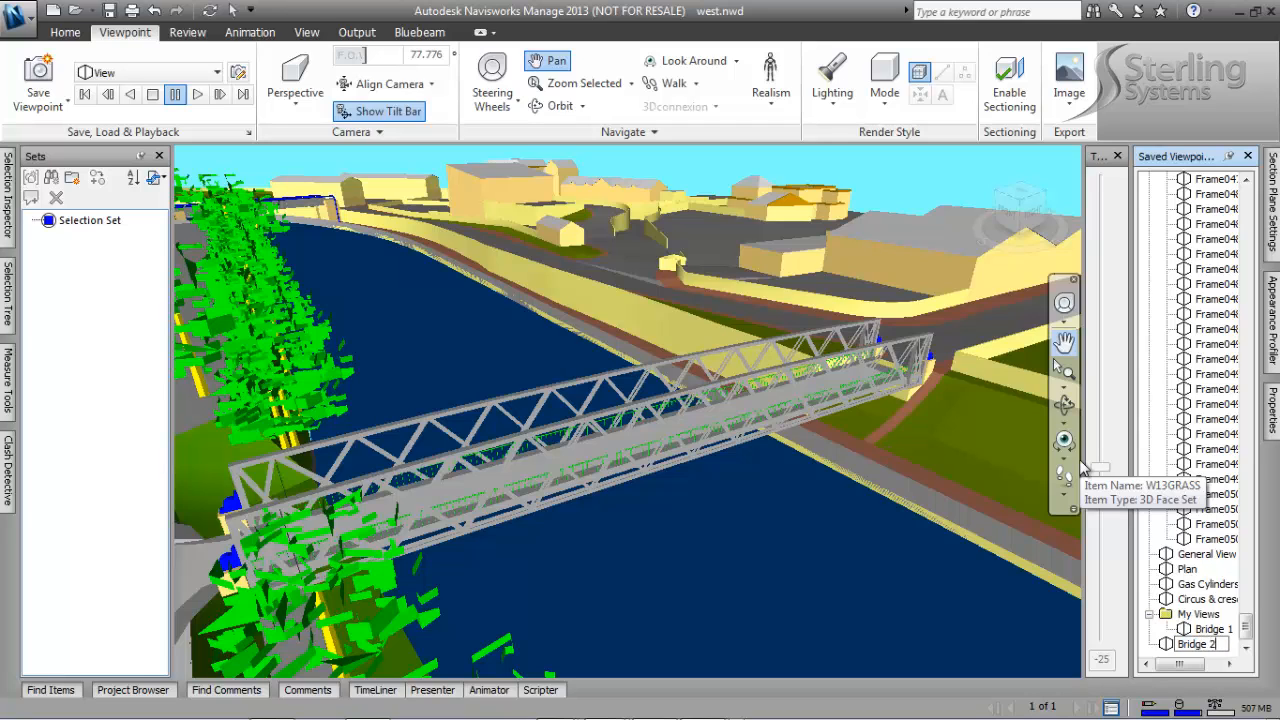
key(Return)
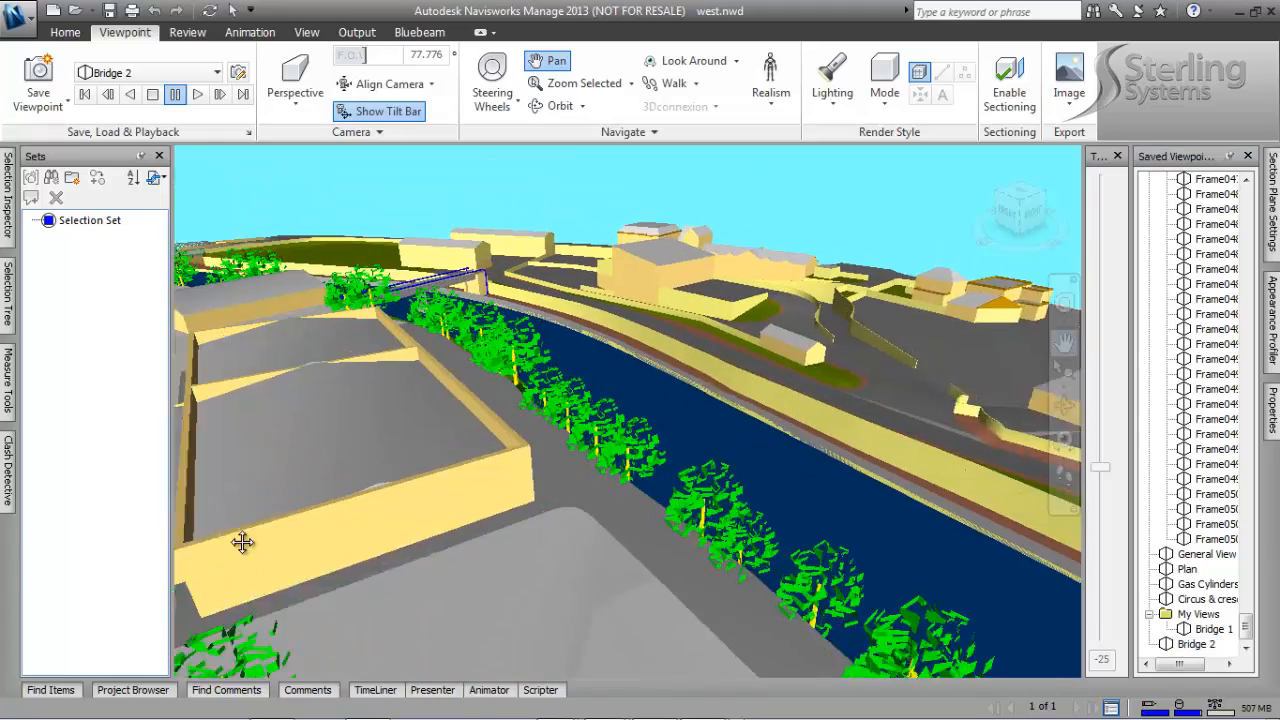
Step: Frame the blue-railed bridge with the central pier and save the view as viewpoint Bridge 3
click(8, 378)
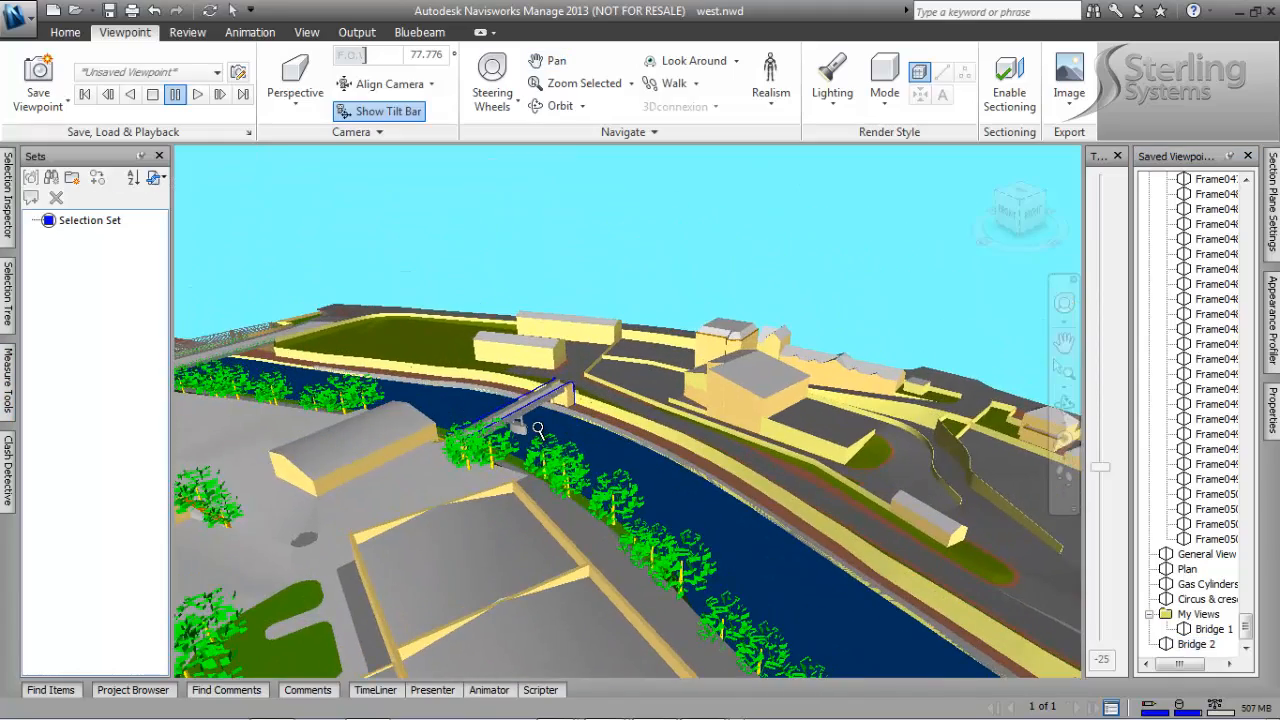
scroll(591, 434, up, 3)
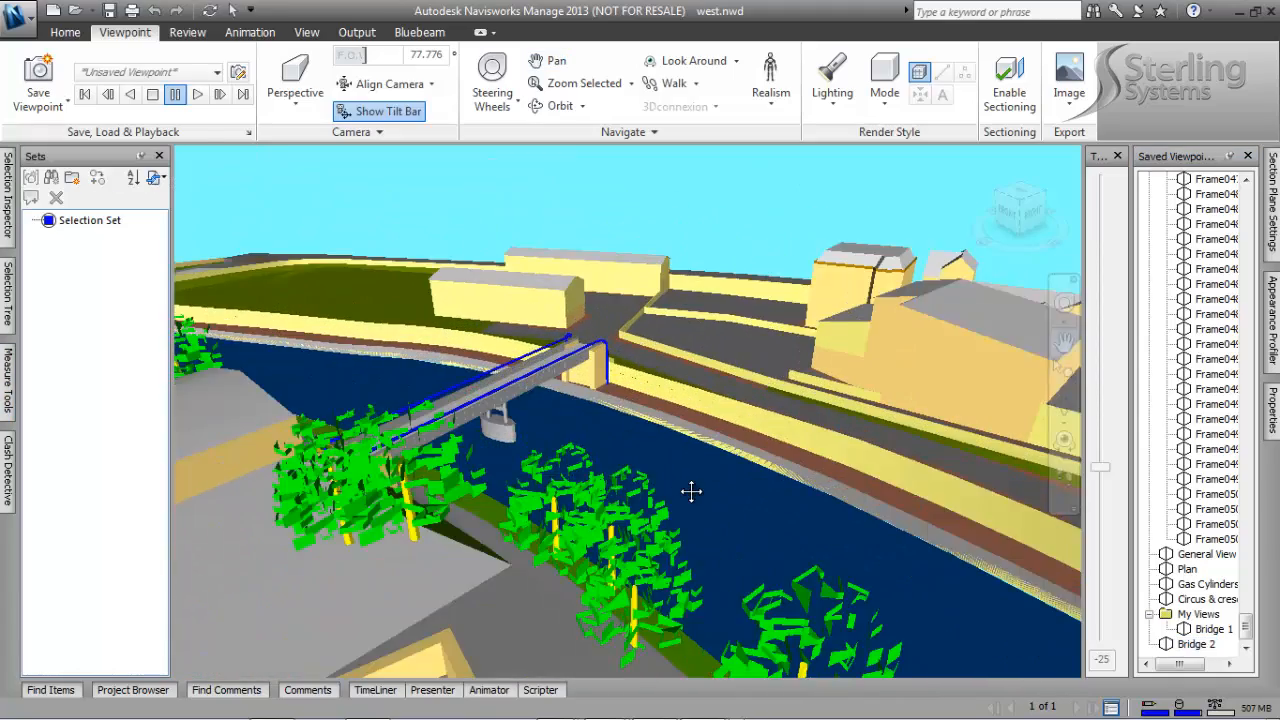
middle_drag(628, 428, 691, 491)
right_click(1228, 648)
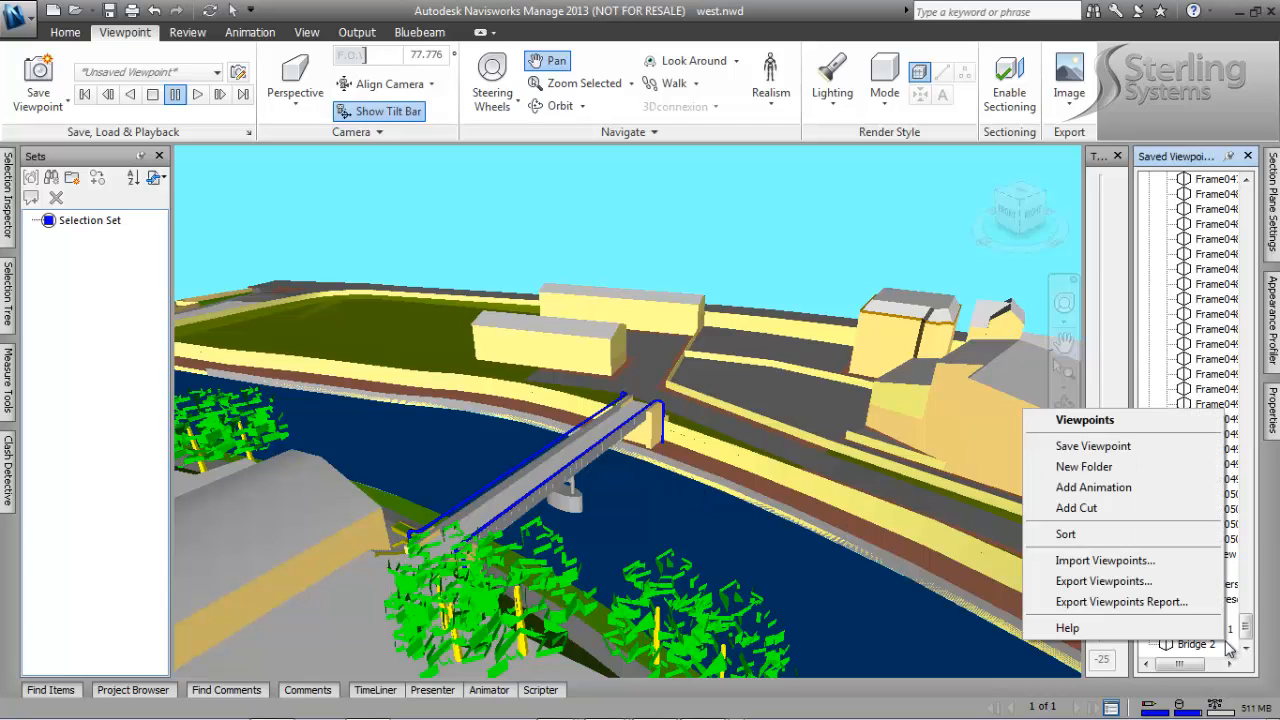
click(1147, 452)
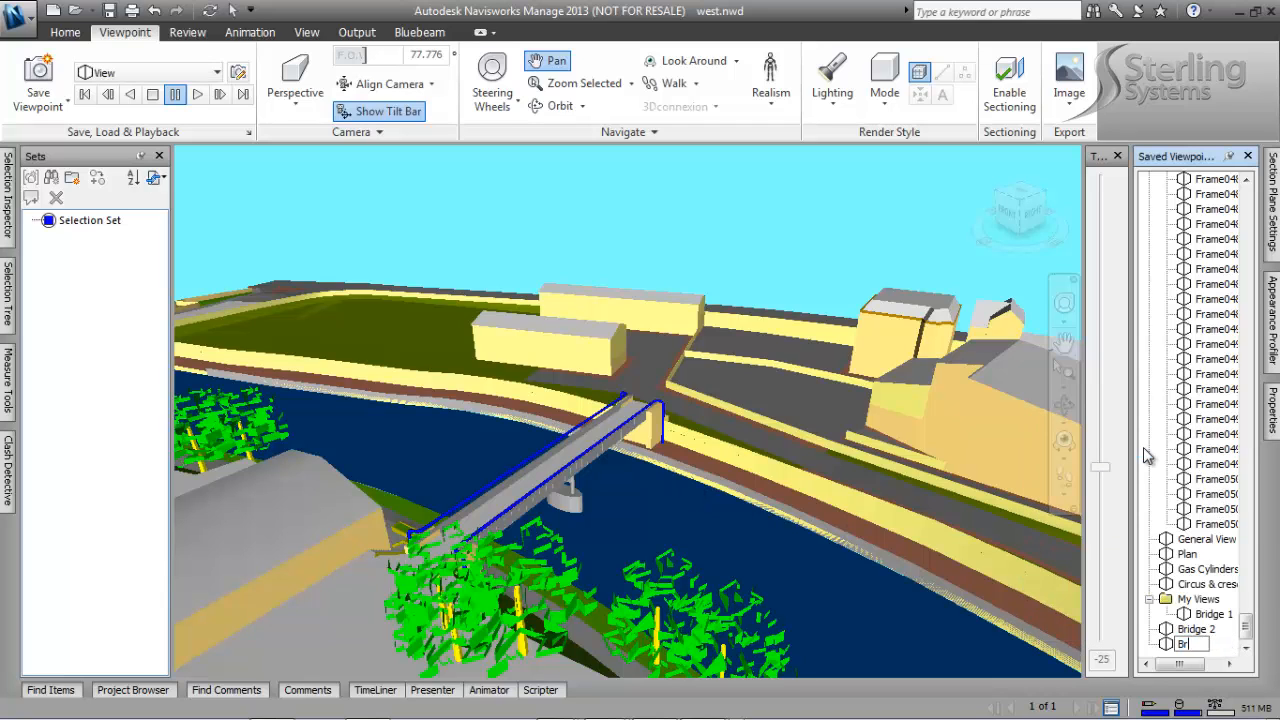
key(Return)
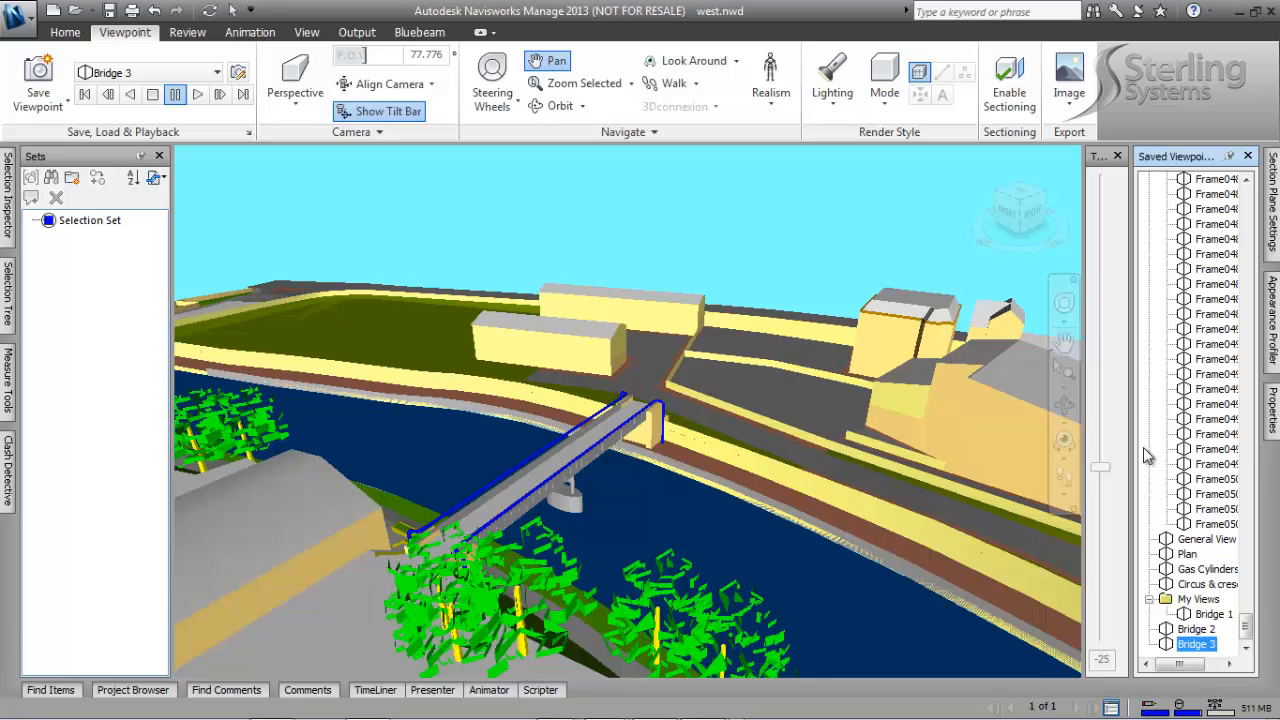
Step: Frame the road bridge beside the lattice footbridge and save the view as another viewpoint named Bridge 3
drag(447, 473, 965, 652)
drag(367, 481, 678, 515)
right_click(1196, 629)
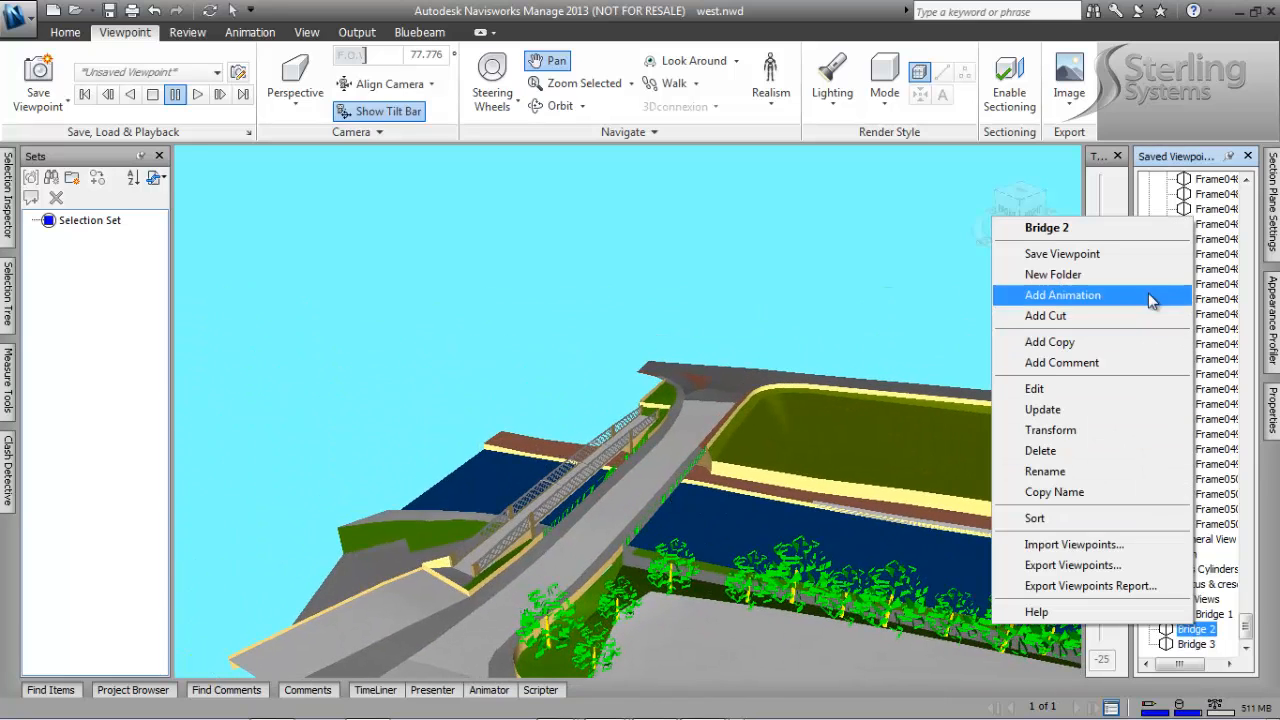
click(1151, 256)
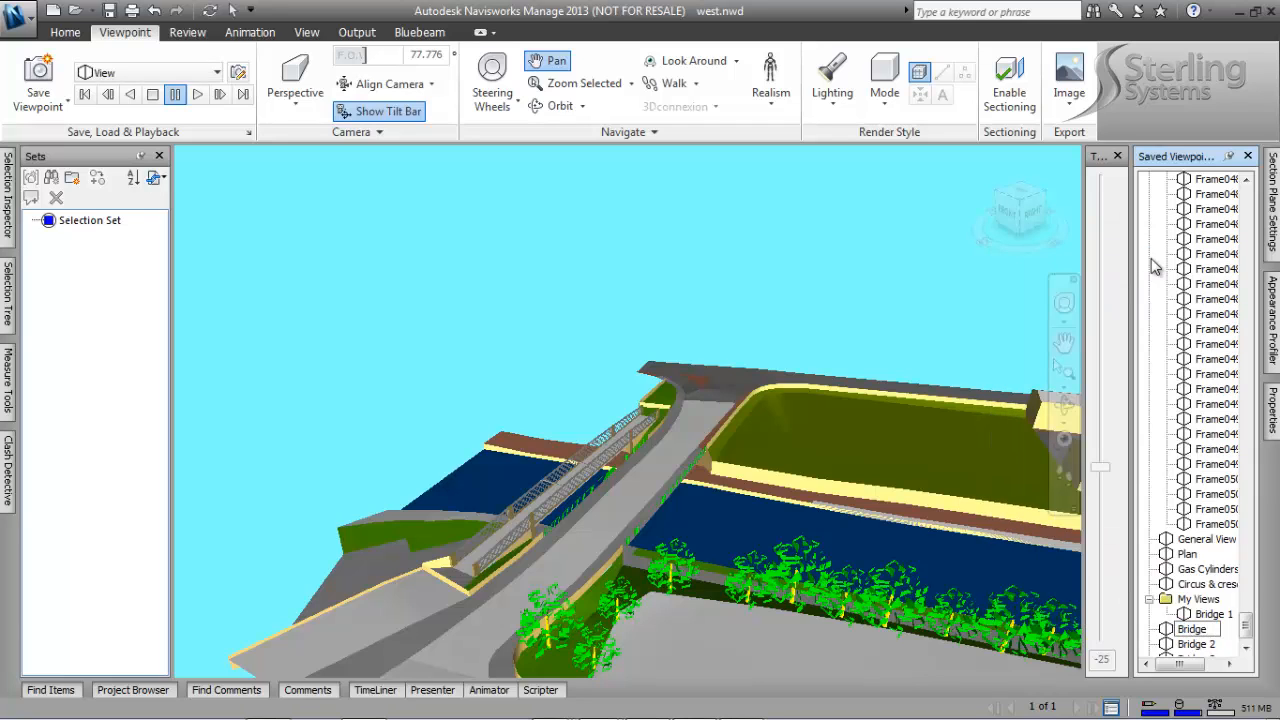
text(Bridge 3)
key(Return)
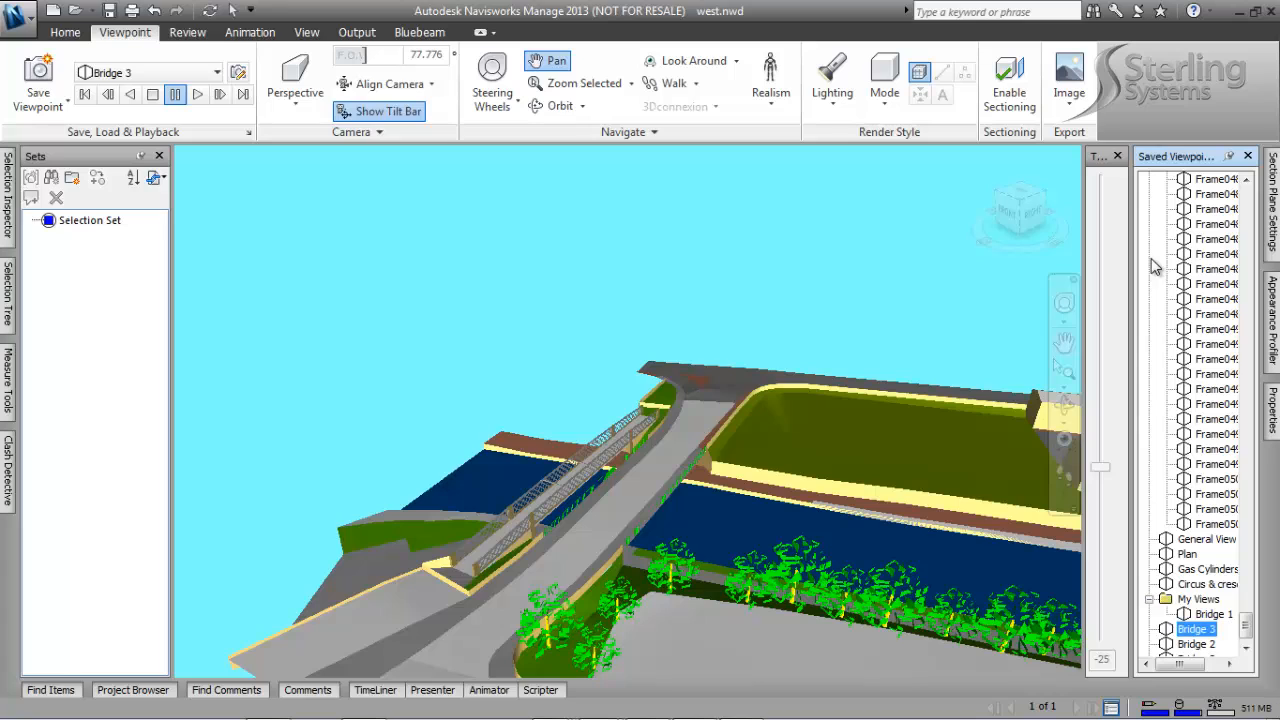
drag(1250, 627, 1249, 640)
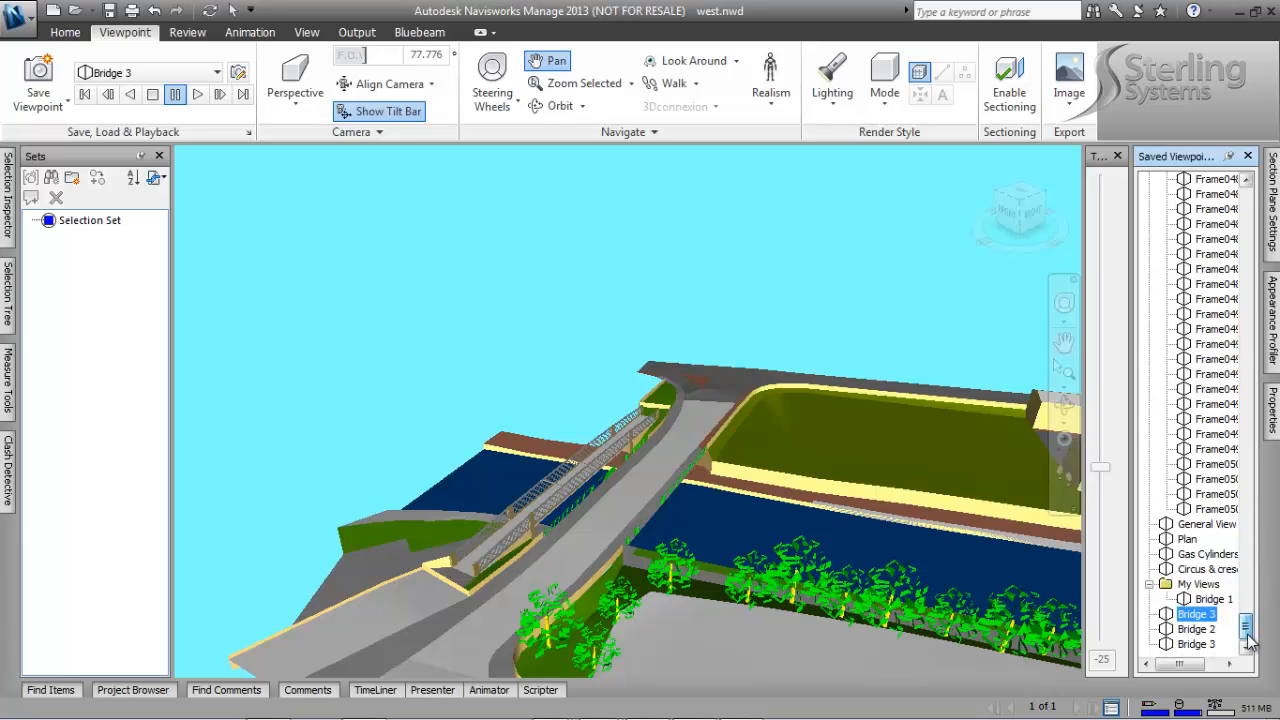
right_click(1214, 620)
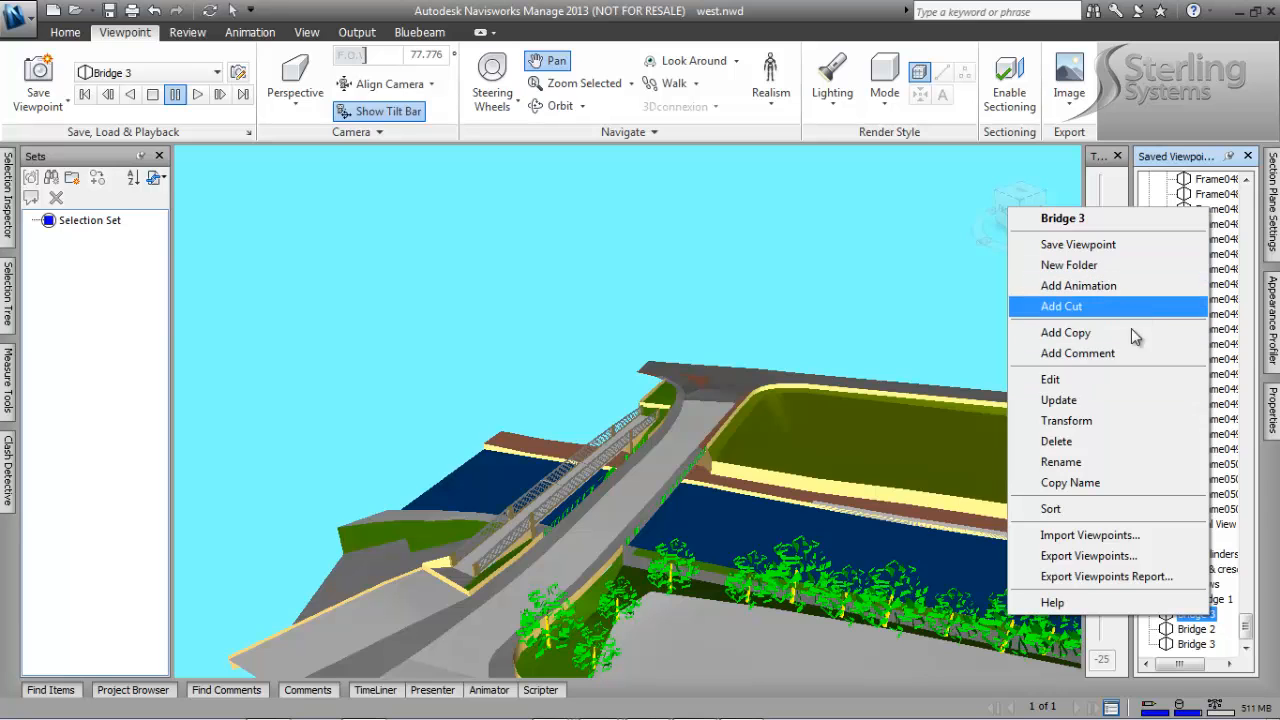
click(1126, 386)
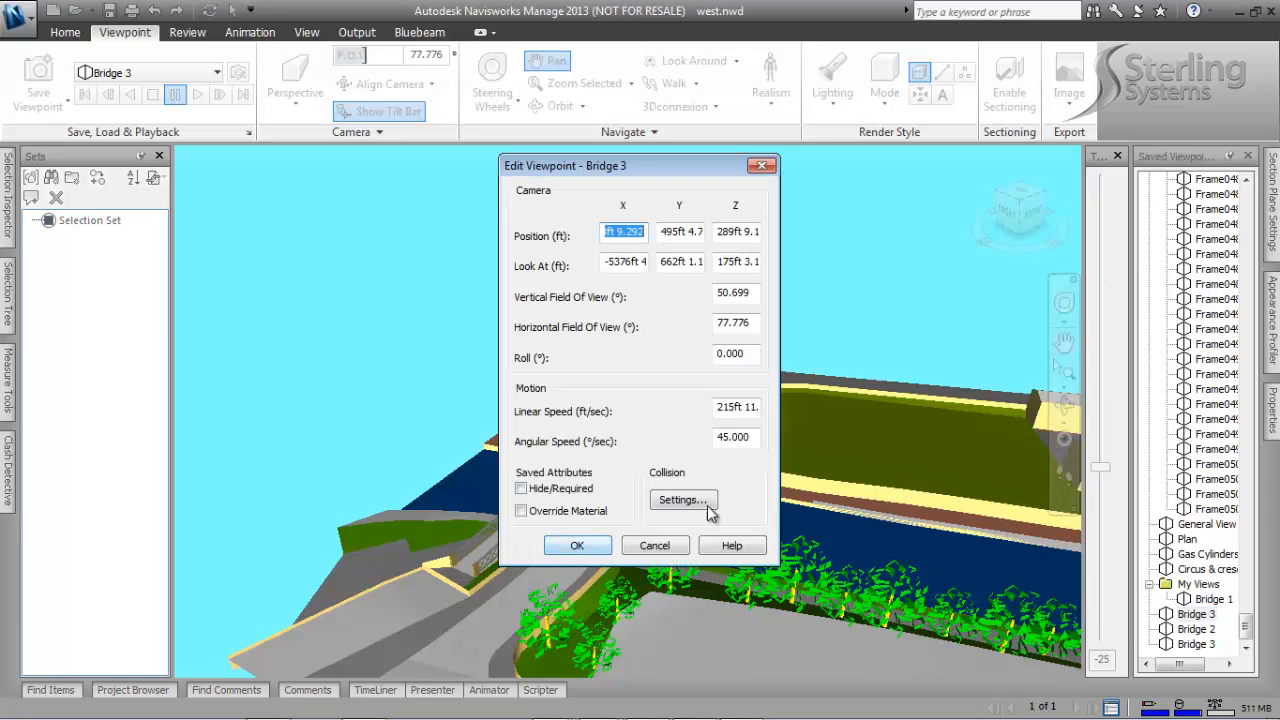
click(654, 546)
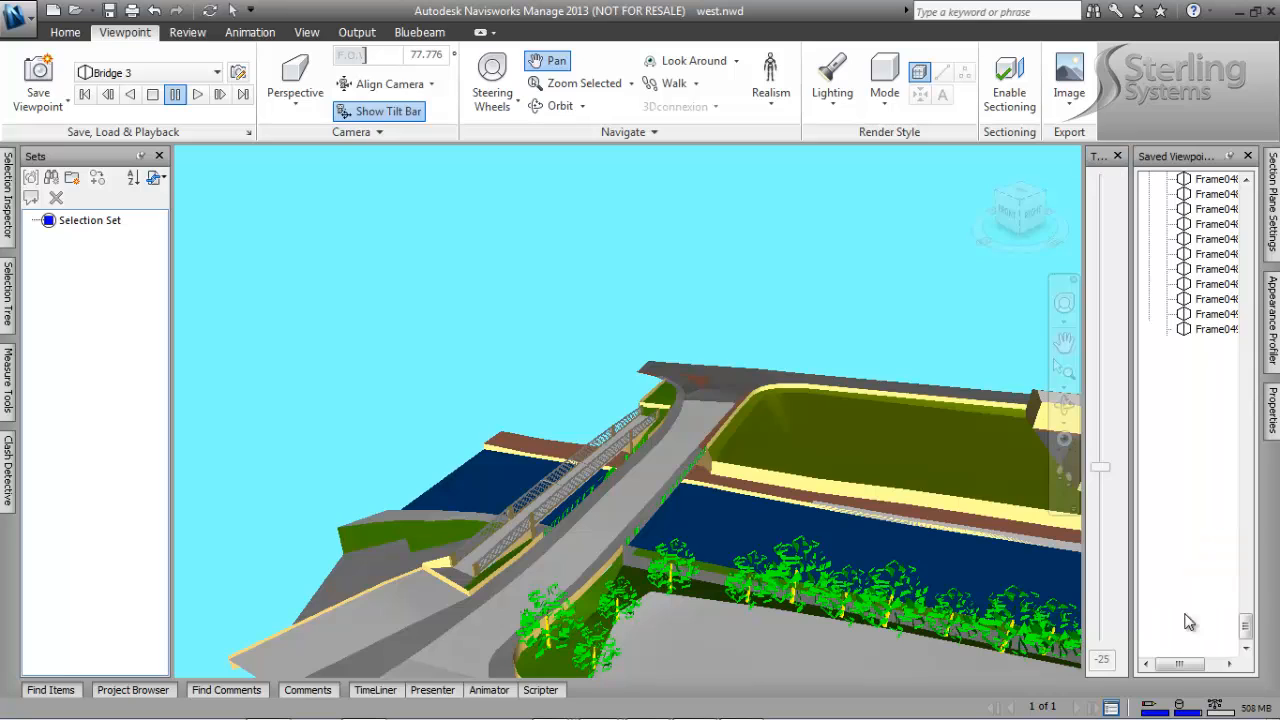
Step: Rename the latest saved viewpoint, listed above Bridge 2, as Bridge 4
click(1198, 614)
text(Bridge 4)
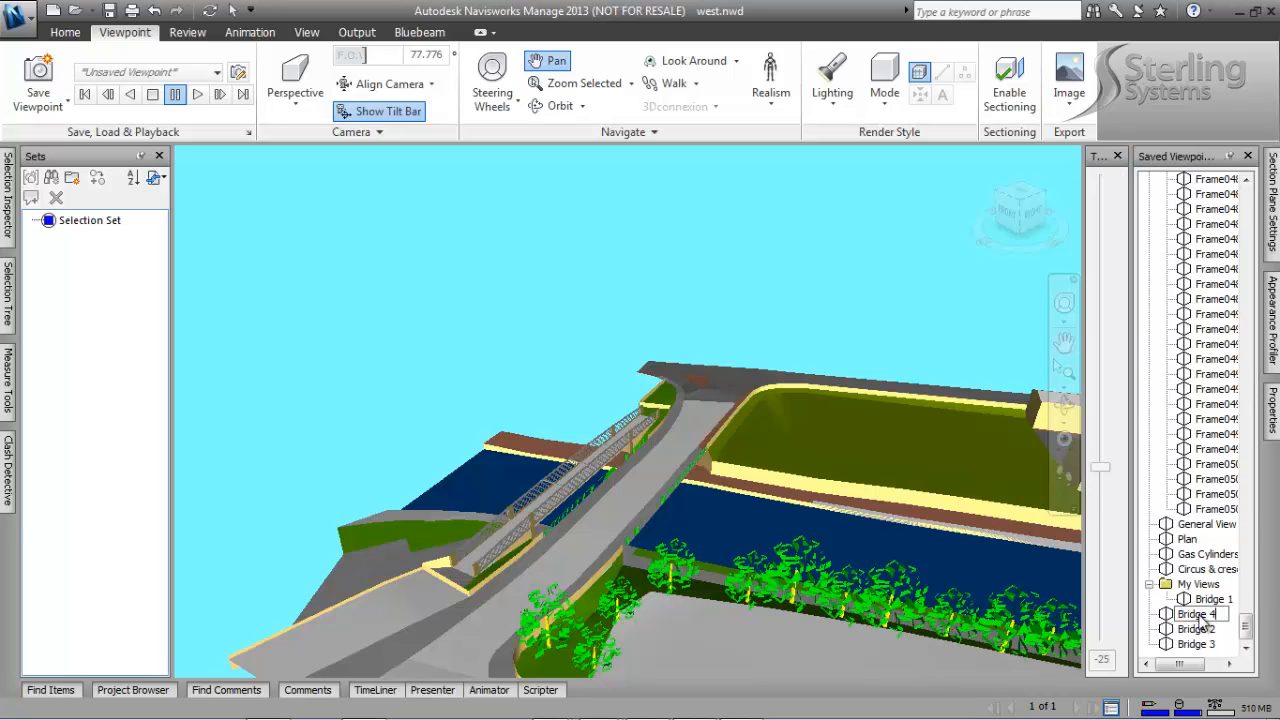
key(Return)
Step: Move the Bridge 2, Bridge 3 and Bridge 4 viewpoints into the My Views folder in numerical order after Bridge 1
drag(1194, 631, 1171, 585)
drag(1176, 634, 1186, 601)
mouse_move(1173, 645)
mouse_down()
mouse_move(1181, 628)
mouse_move(1153, 657)
mouse_up()
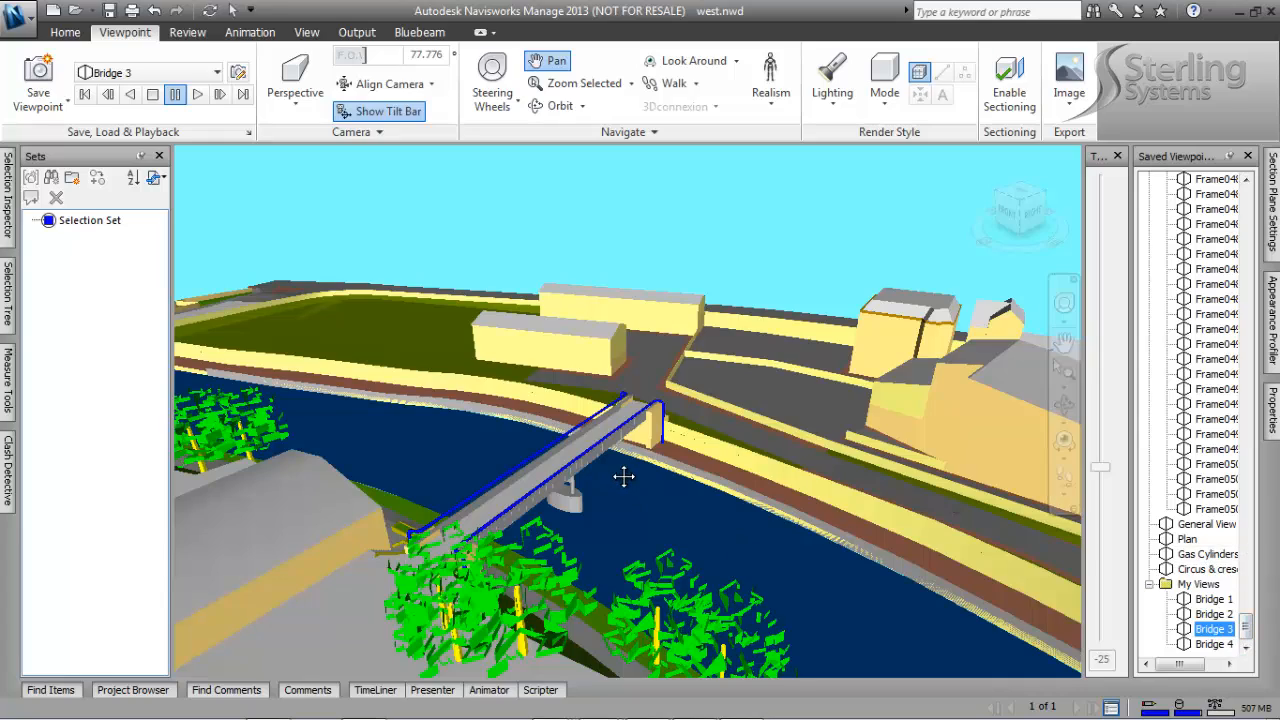
drag(737, 543, 557, 423)
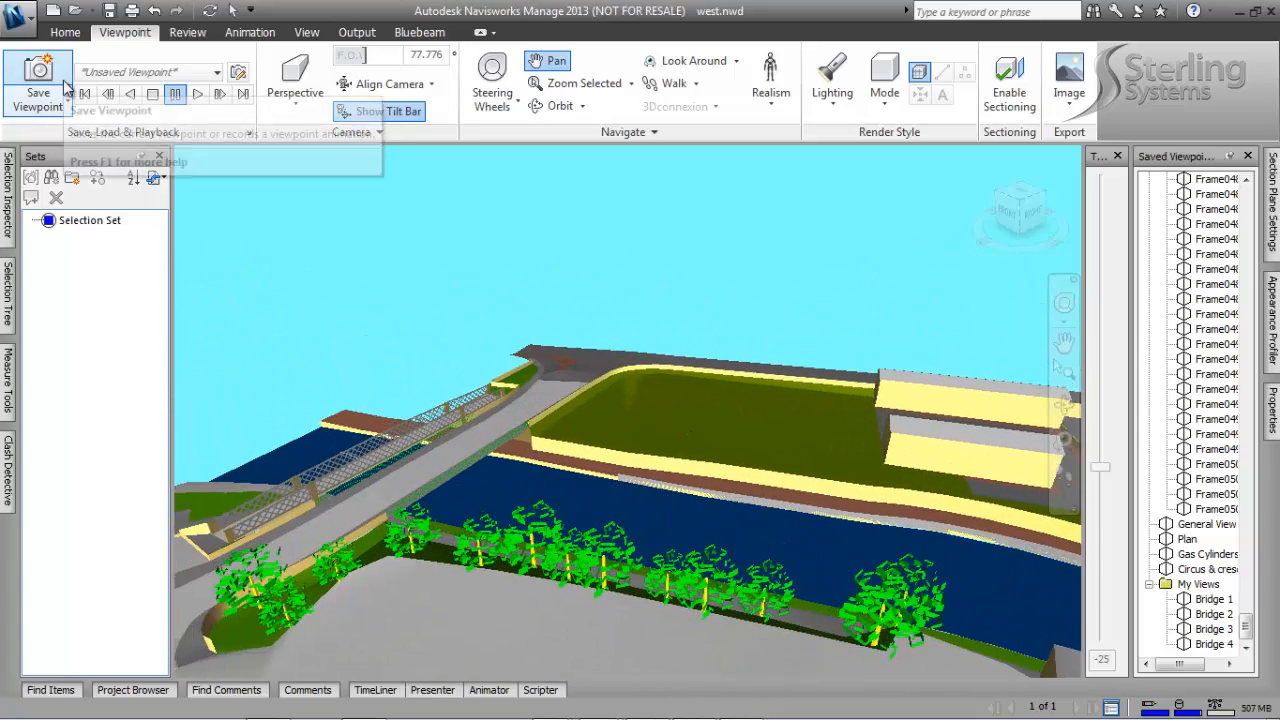
Step: Open M&E.nwd from the m&e folder inside the KLM folder of the _Webinar files
click(78, 12)
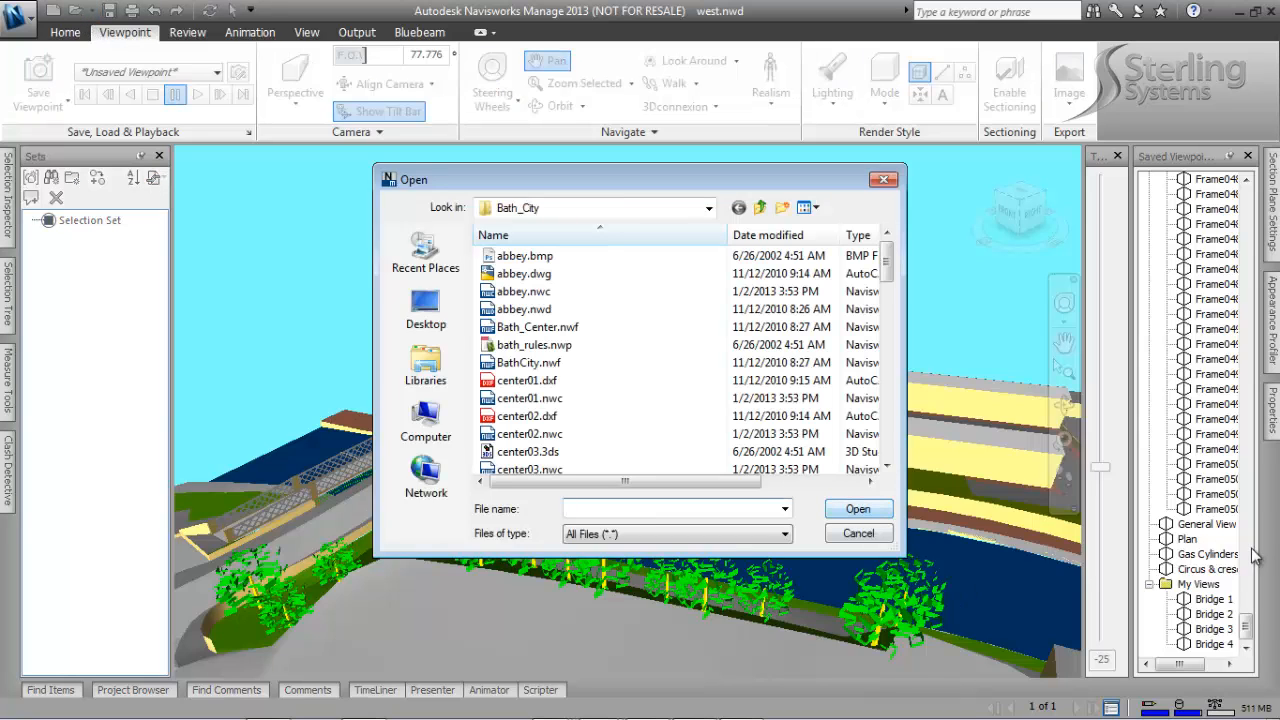
click(760, 208)
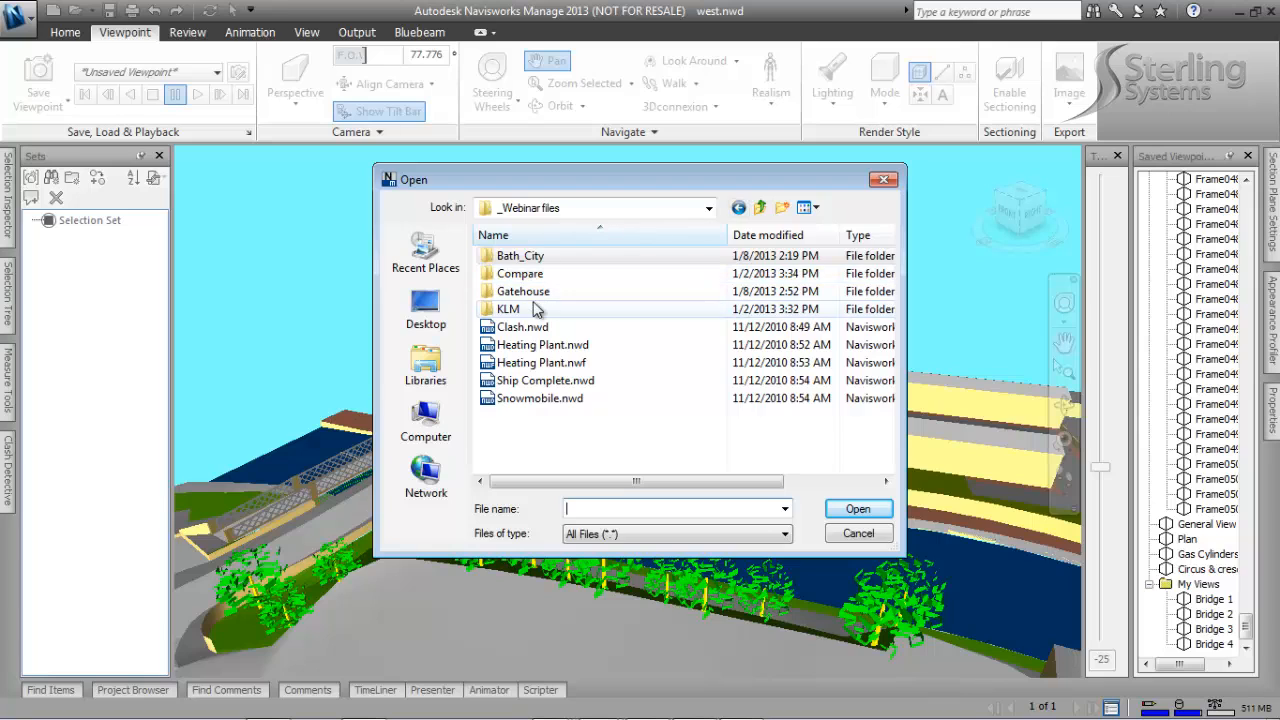
double_click(533, 308)
double_click(512, 273)
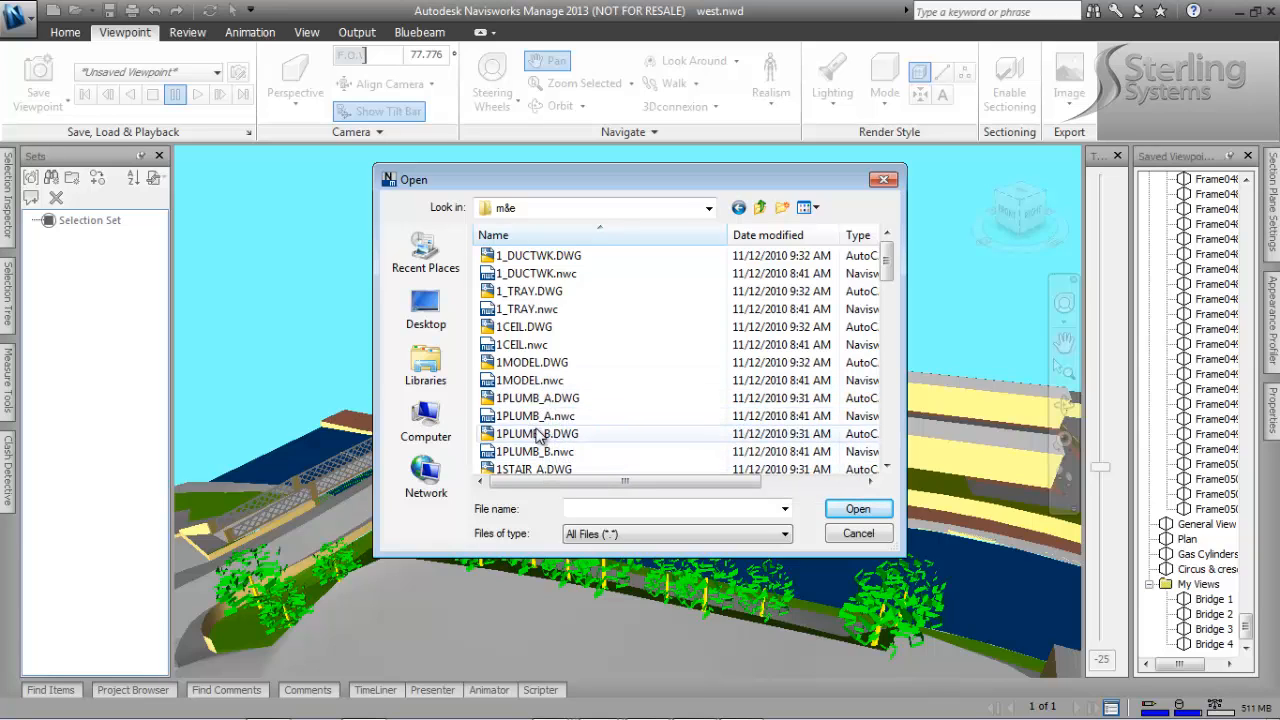
click(534, 384)
scroll(535, 390, down, 1)
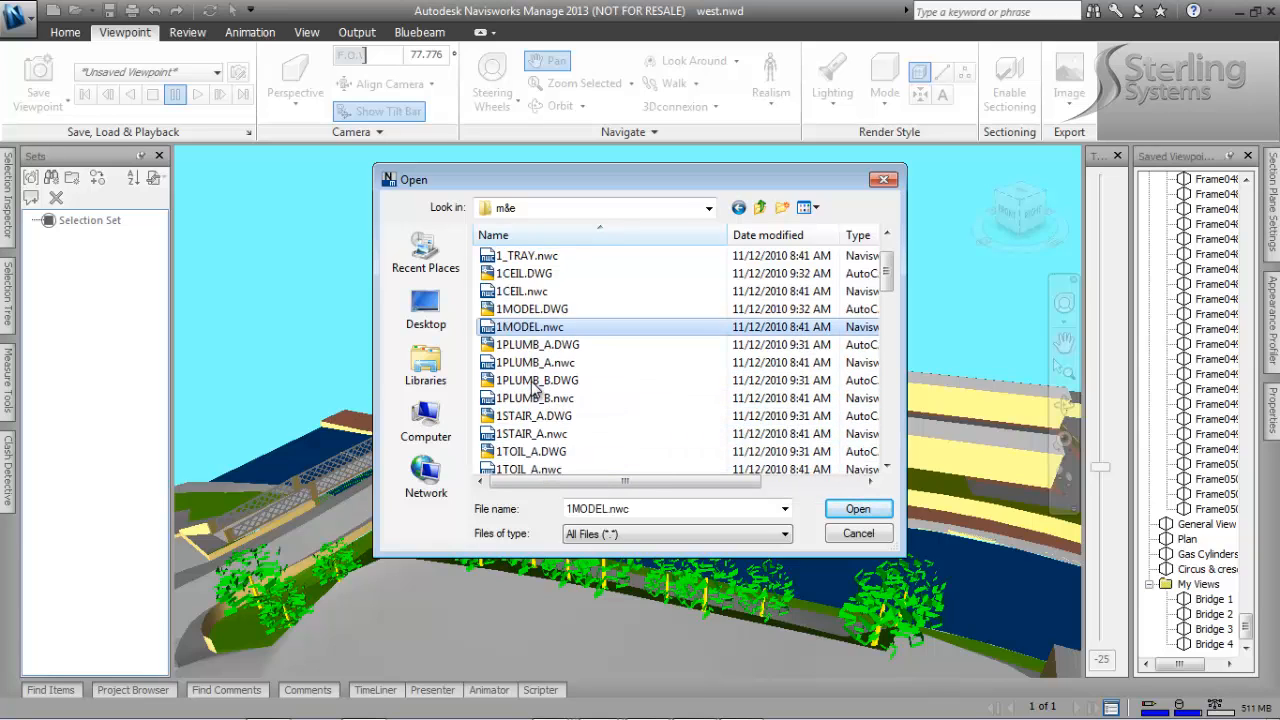
scroll(535, 400, down, 10)
click(521, 434)
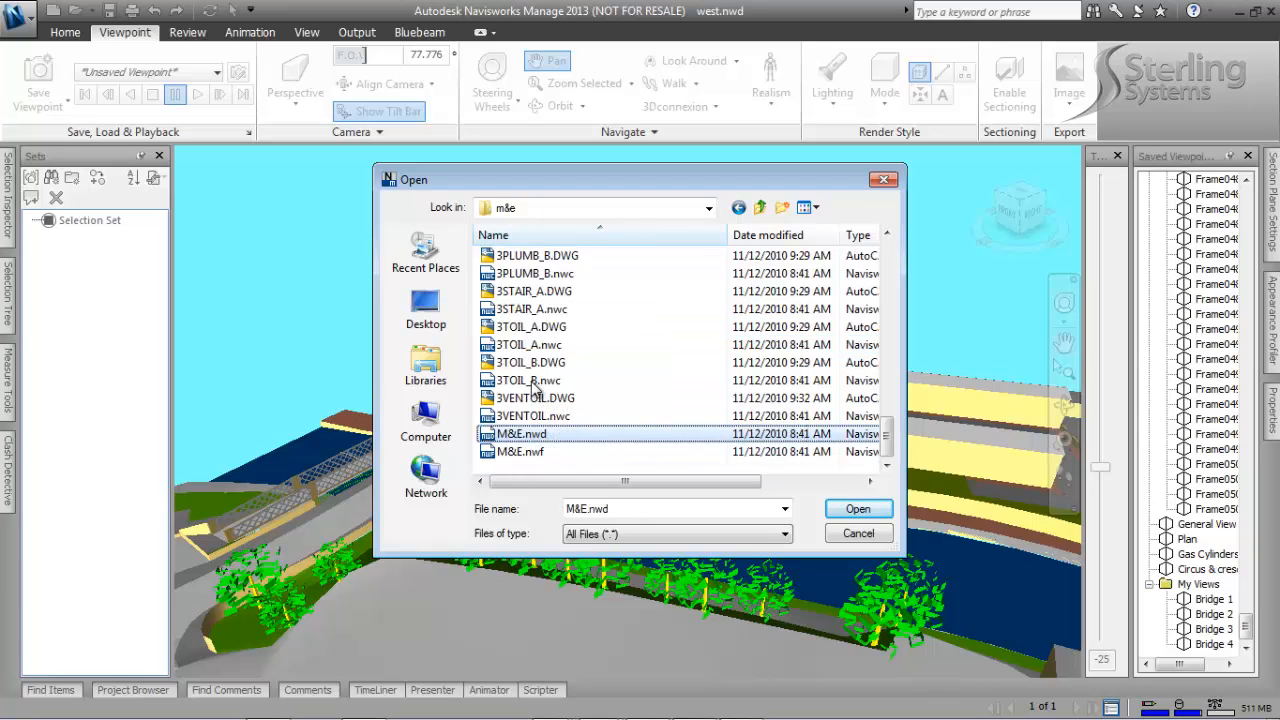
double_click(521, 434)
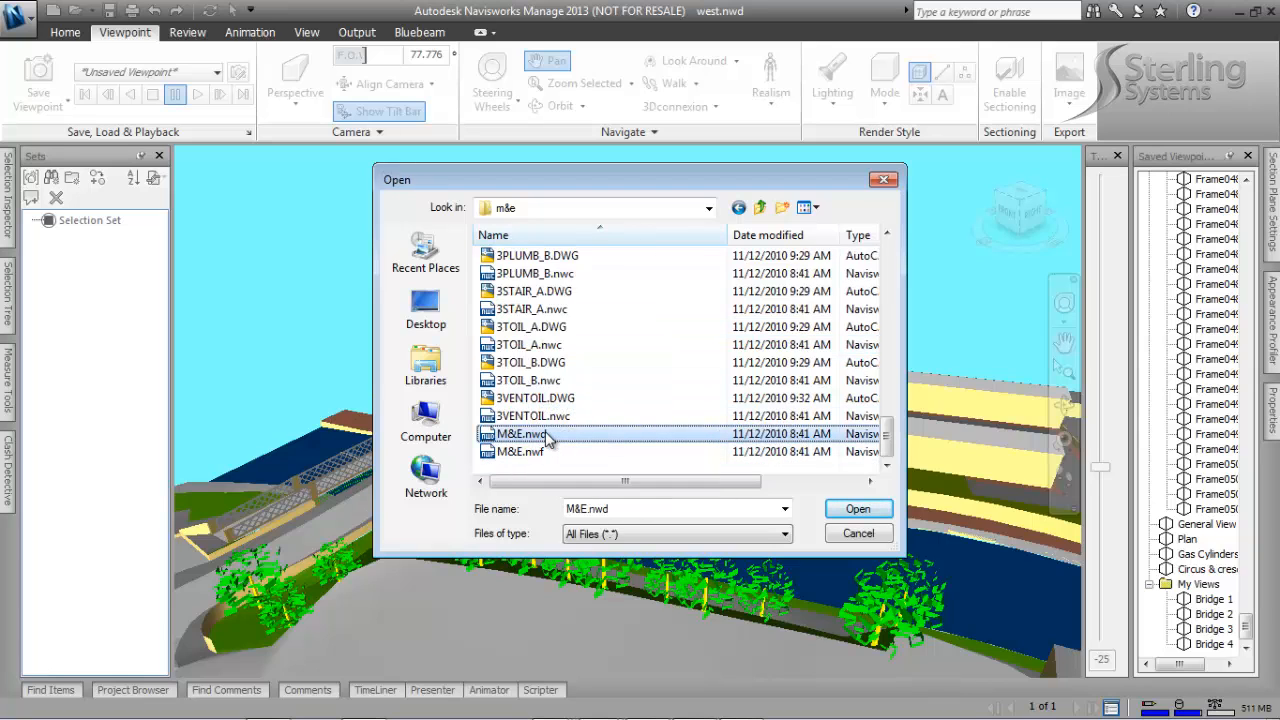
click(660, 441)
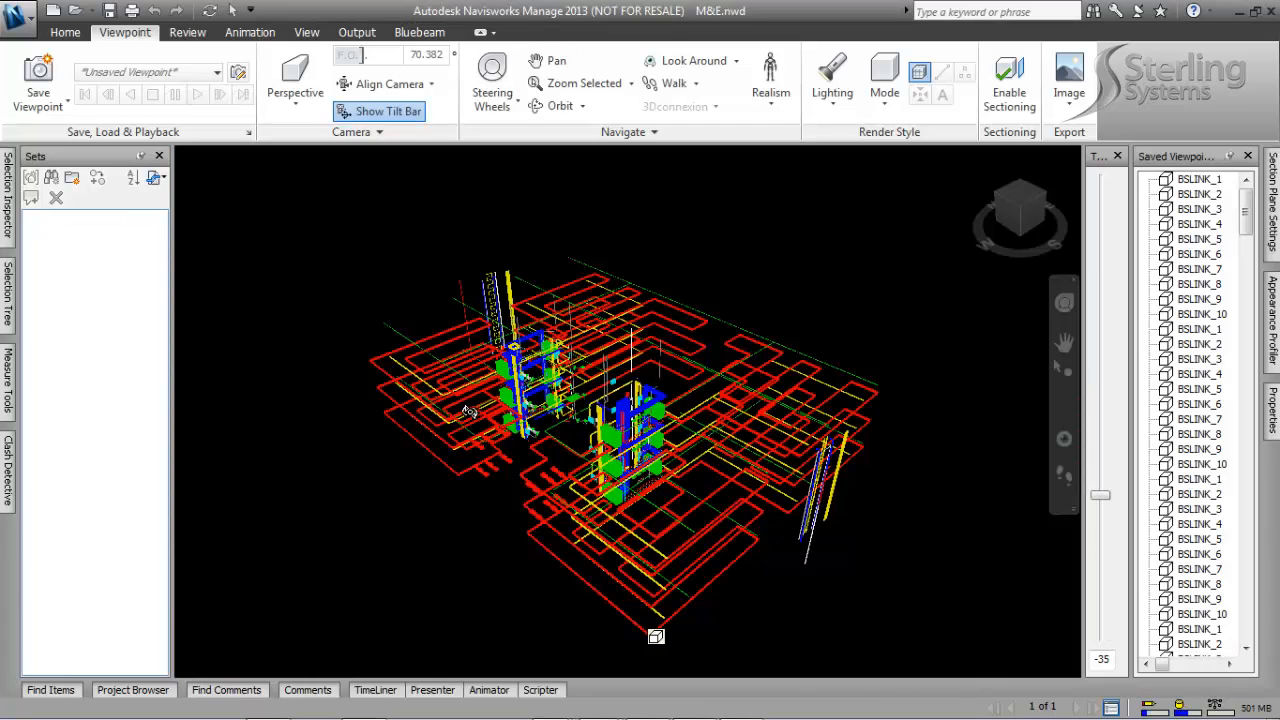
Step: Examine the pipework, ducts and sanitary fixtures in the building services model from several angles
mouse_move(690, 638)
shift+middle_down()
mouse_move(721, 619)
mouse_move(643, 575)
mouse_move(720, 623)
mouse_move(708, 632)
shift+middle_up()
shift+middle_drag(467, 373, 451, 366)
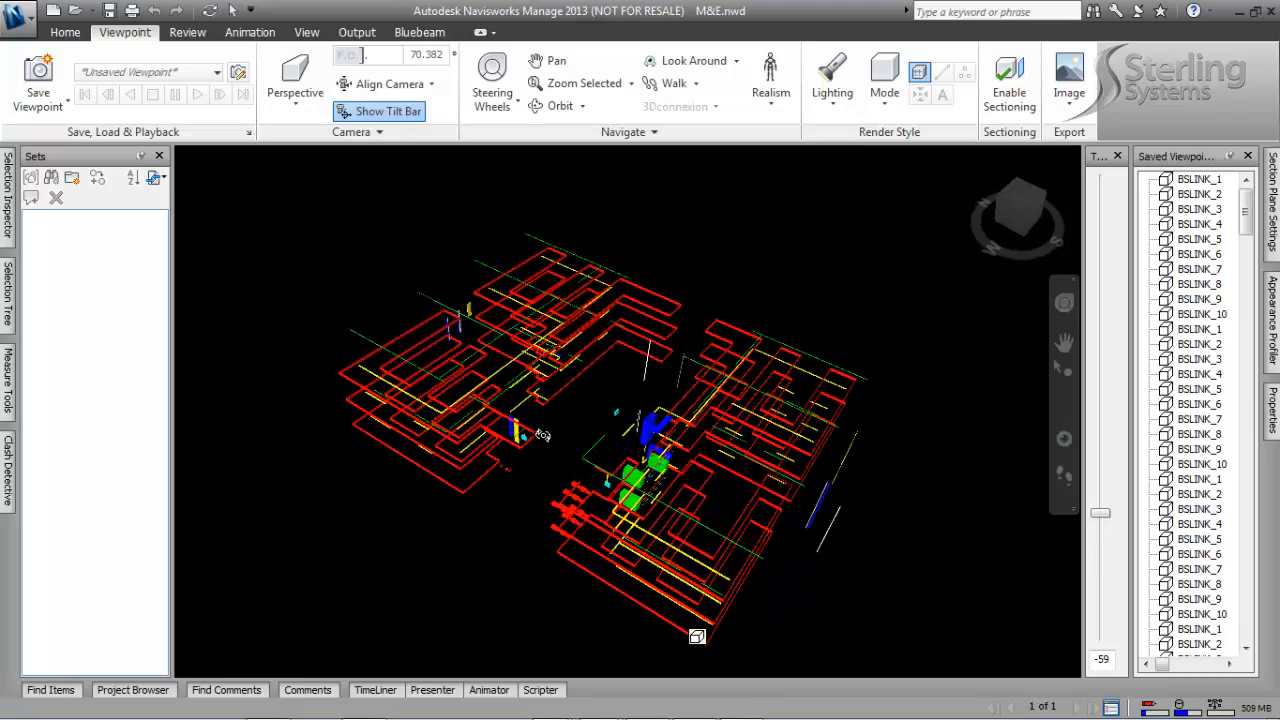
scroll(536, 451, up, 4)
shift+middle_drag(536, 451, 491, 503)
scroll(480, 505, up, 2)
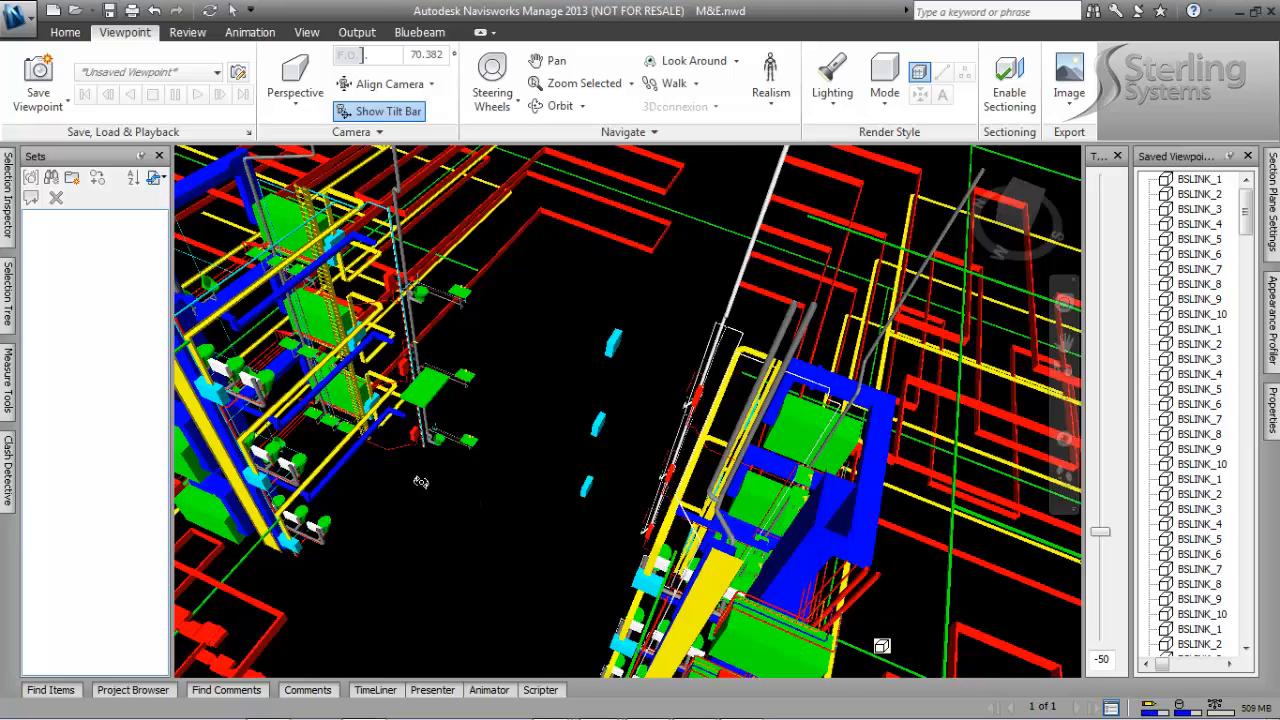
shift+middle_drag(417, 437, 379, 436)
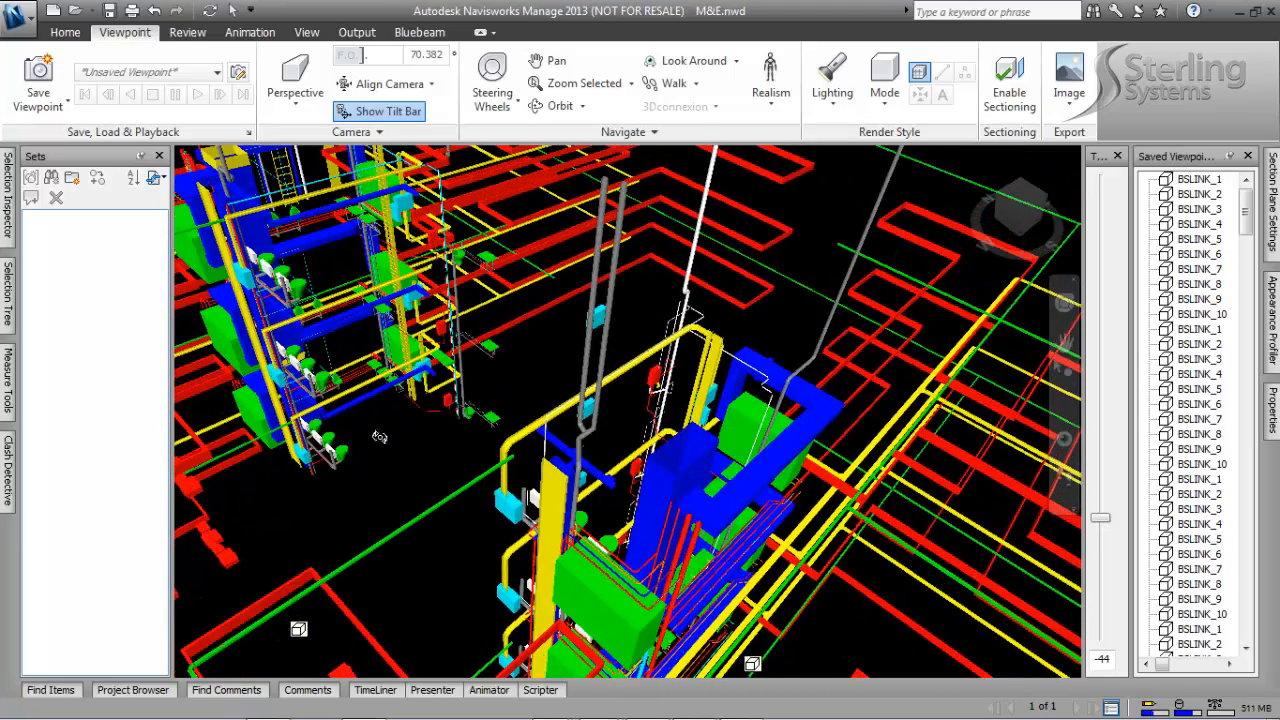
scroll(541, 510, up, 3)
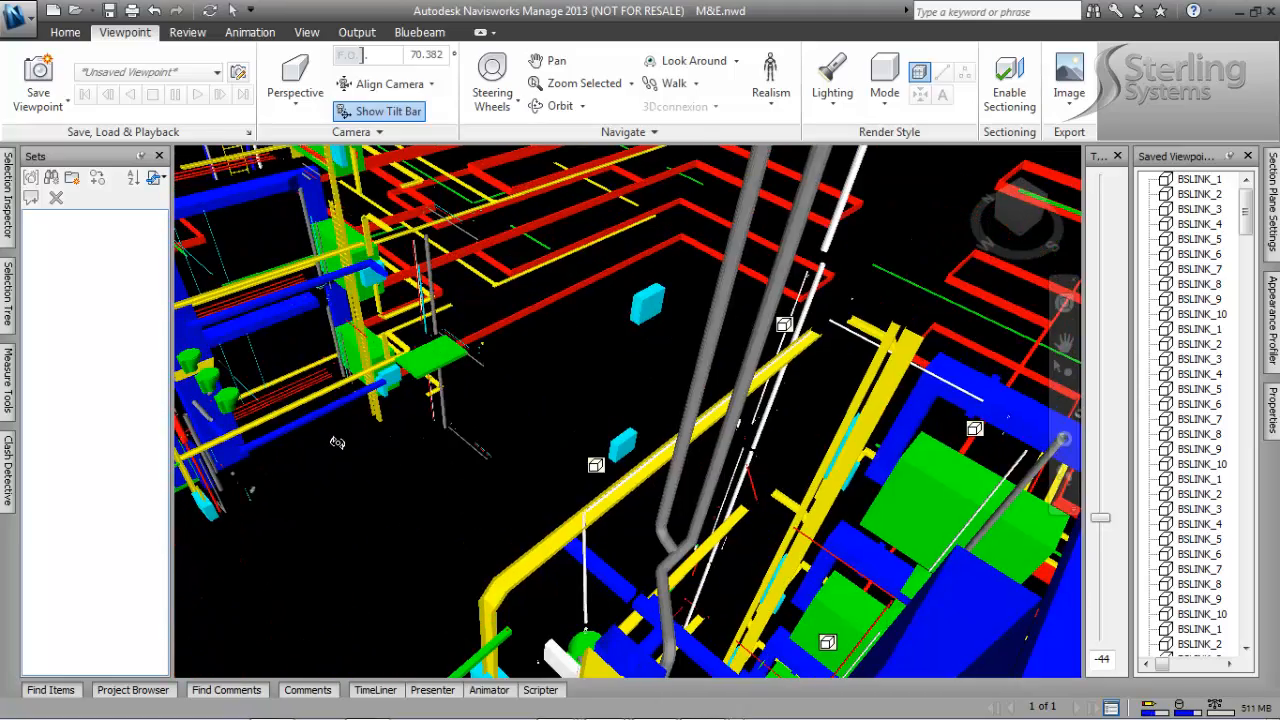
shift+middle_drag(369, 457, 612, 581)
scroll(612, 581, up, 3)
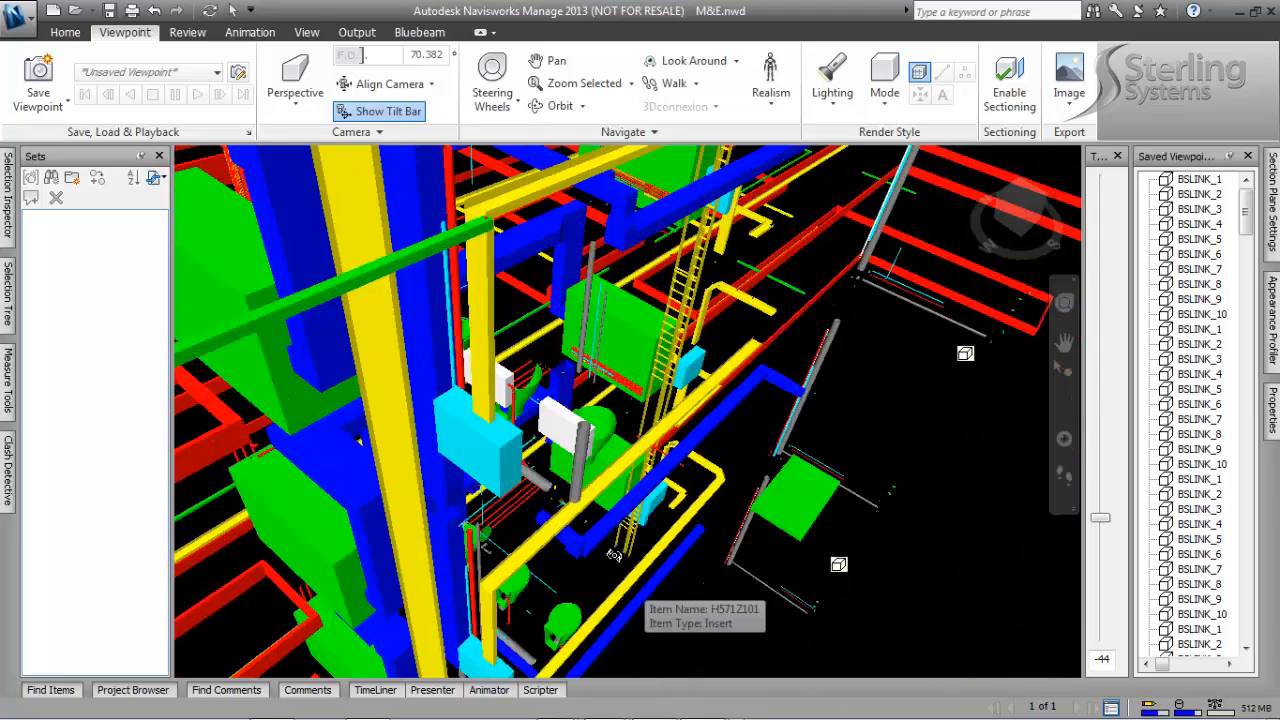
shift+middle_drag(606, 516, 574, 476)
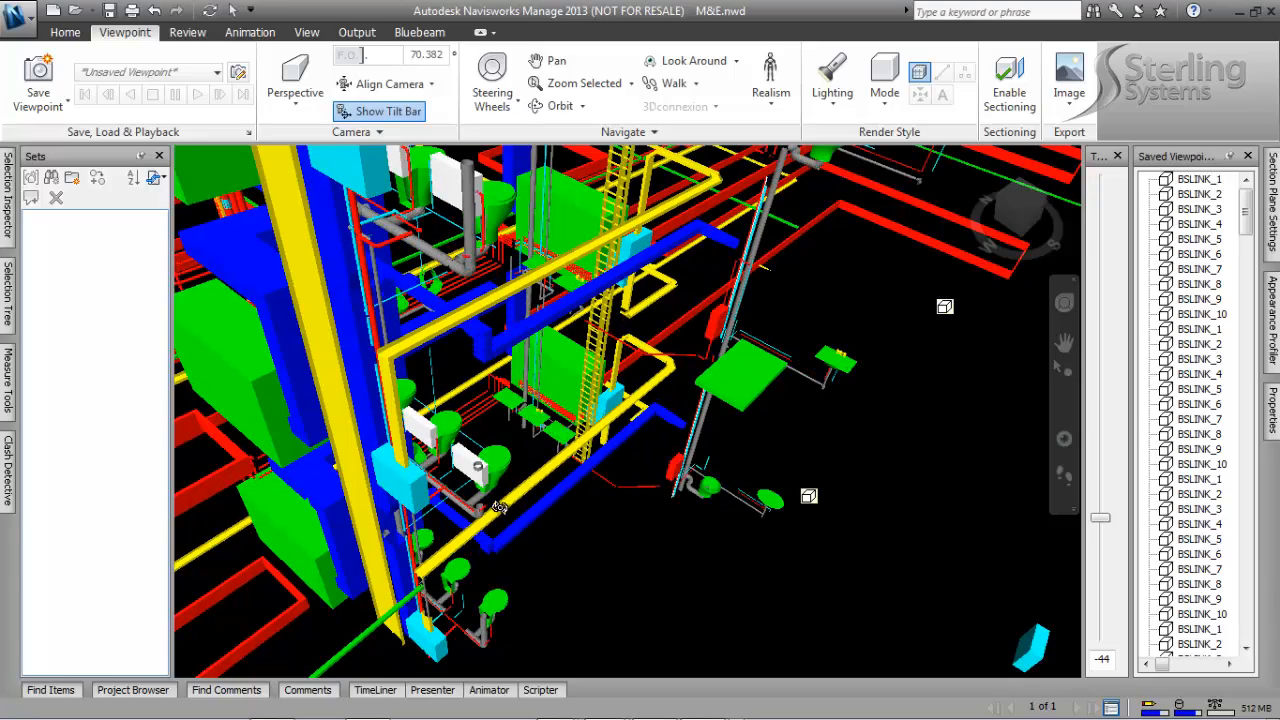
shift+middle_drag(493, 482, 257, 410)
drag(257, 410, 268, 391)
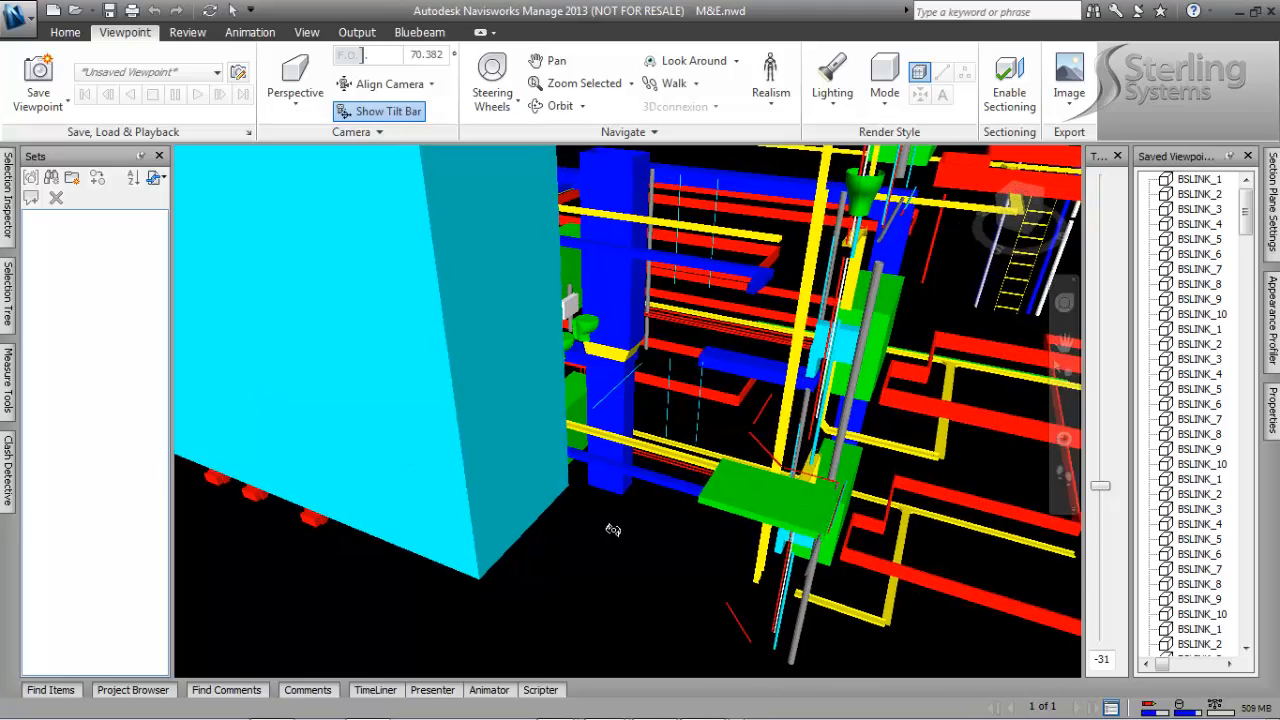
Step: Frame the lower row of toilets and washroom fixtures and save the view as viewpoint Lower Level Bathroom
scroll(620, 523, up, 4)
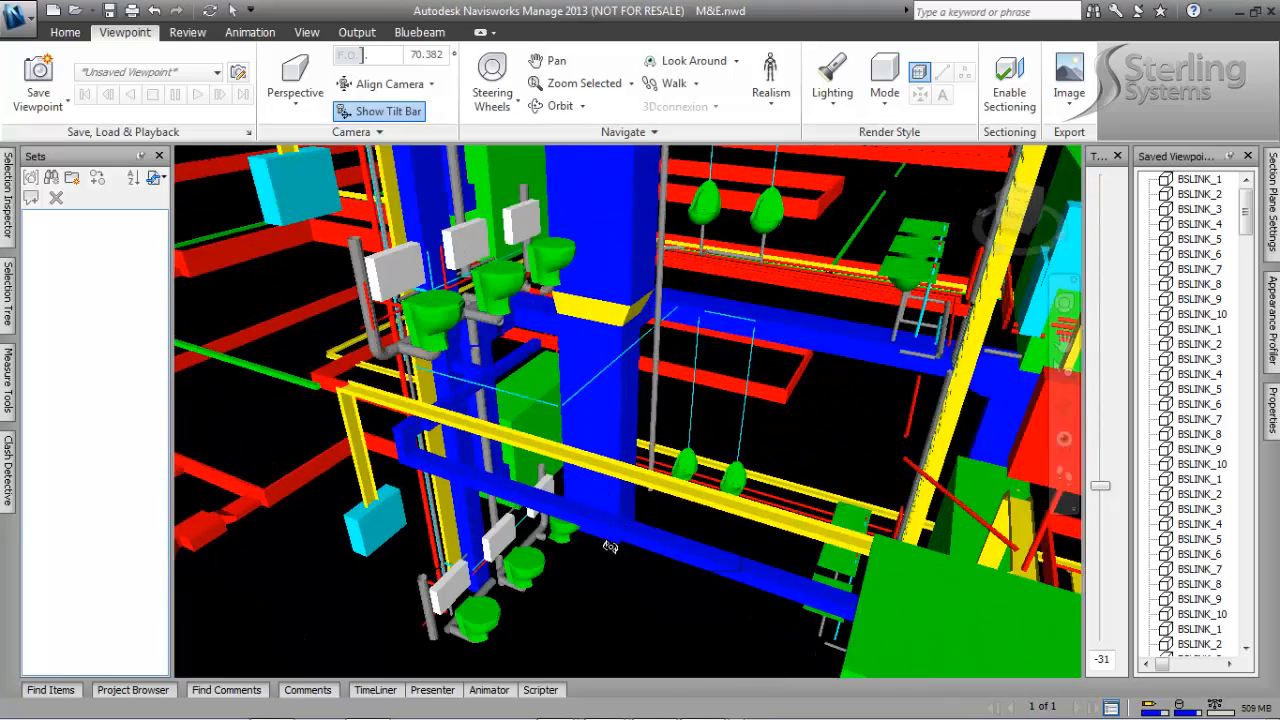
drag(607, 552, 634, 533)
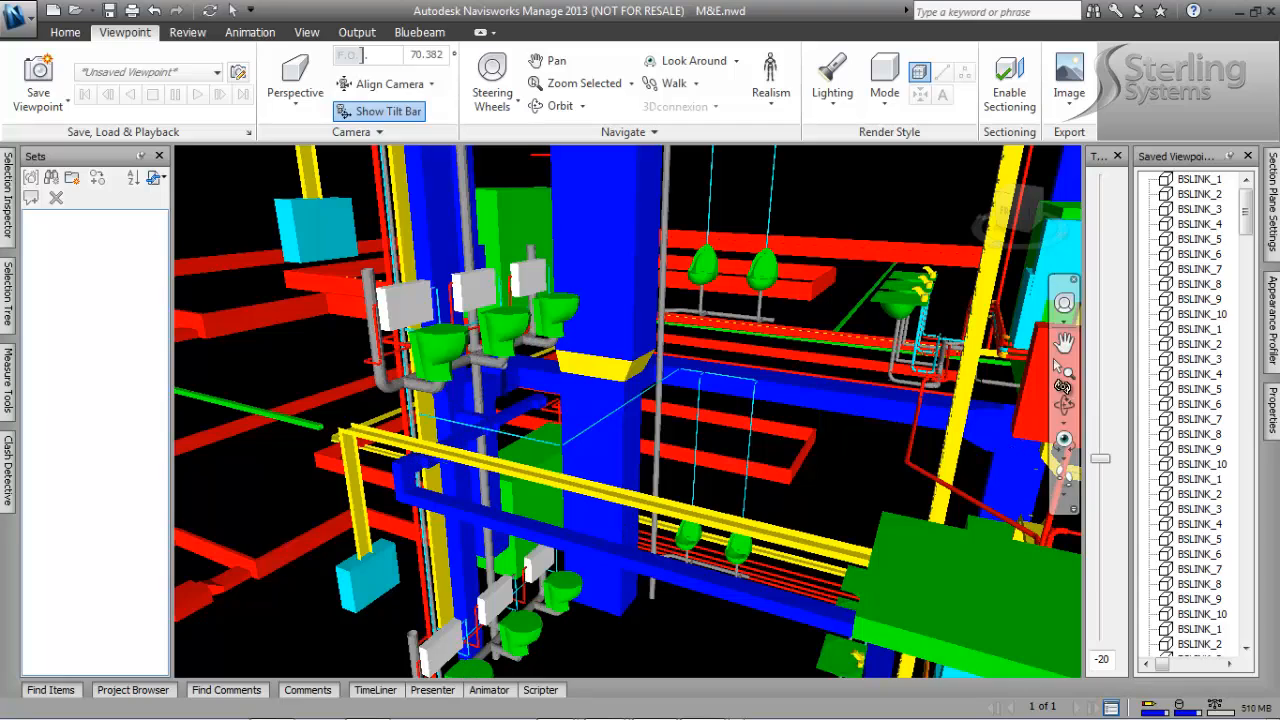
drag(659, 588, 630, 263)
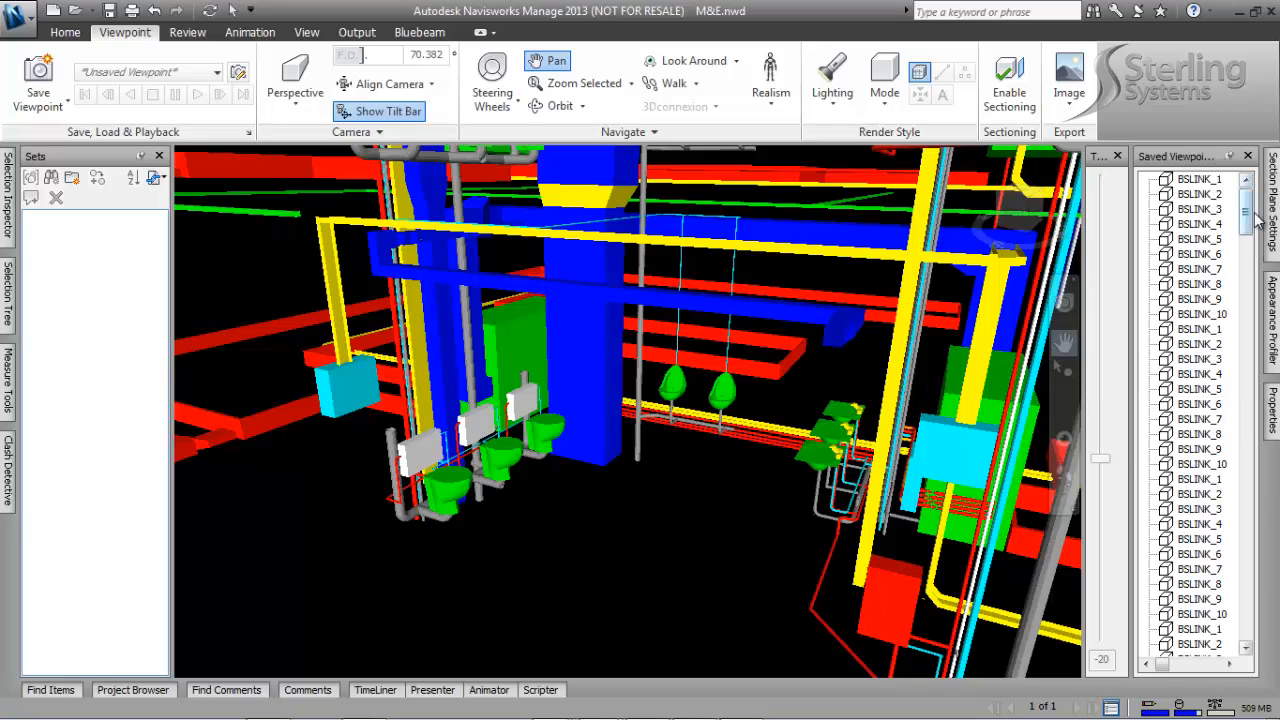
drag(1246, 214, 1247, 650)
right_click(1205, 630)
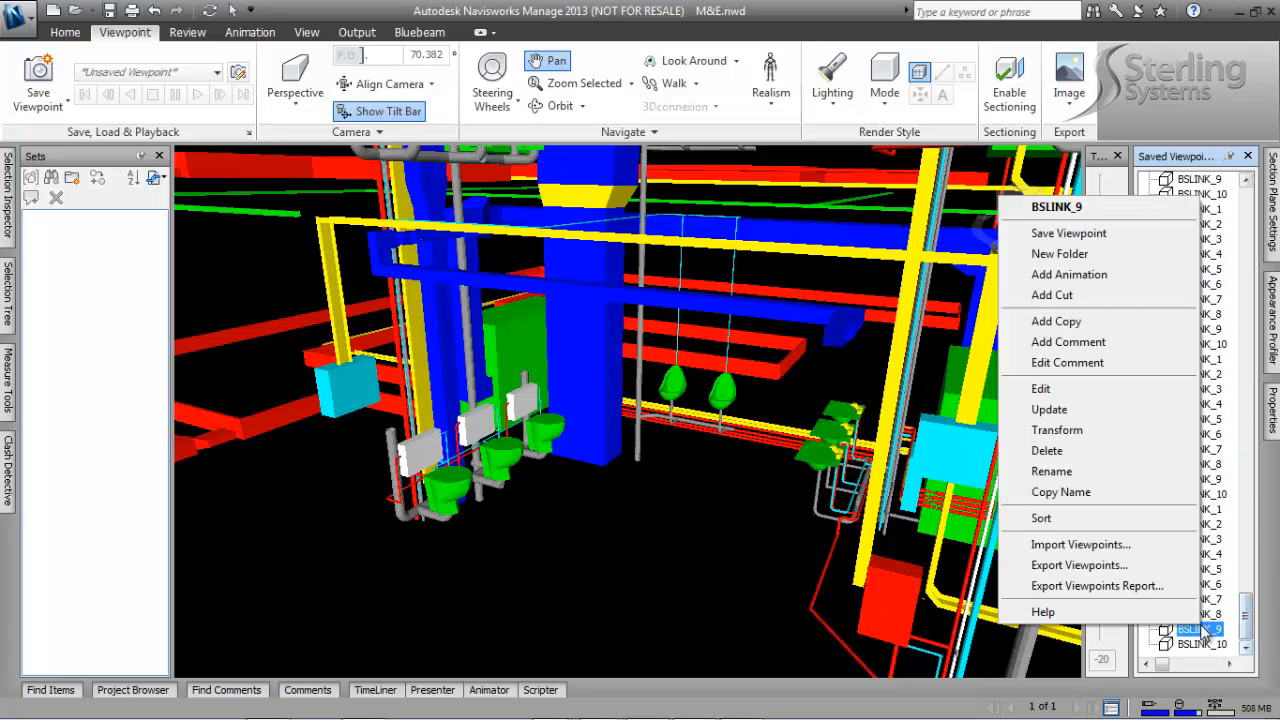
click(1097, 236)
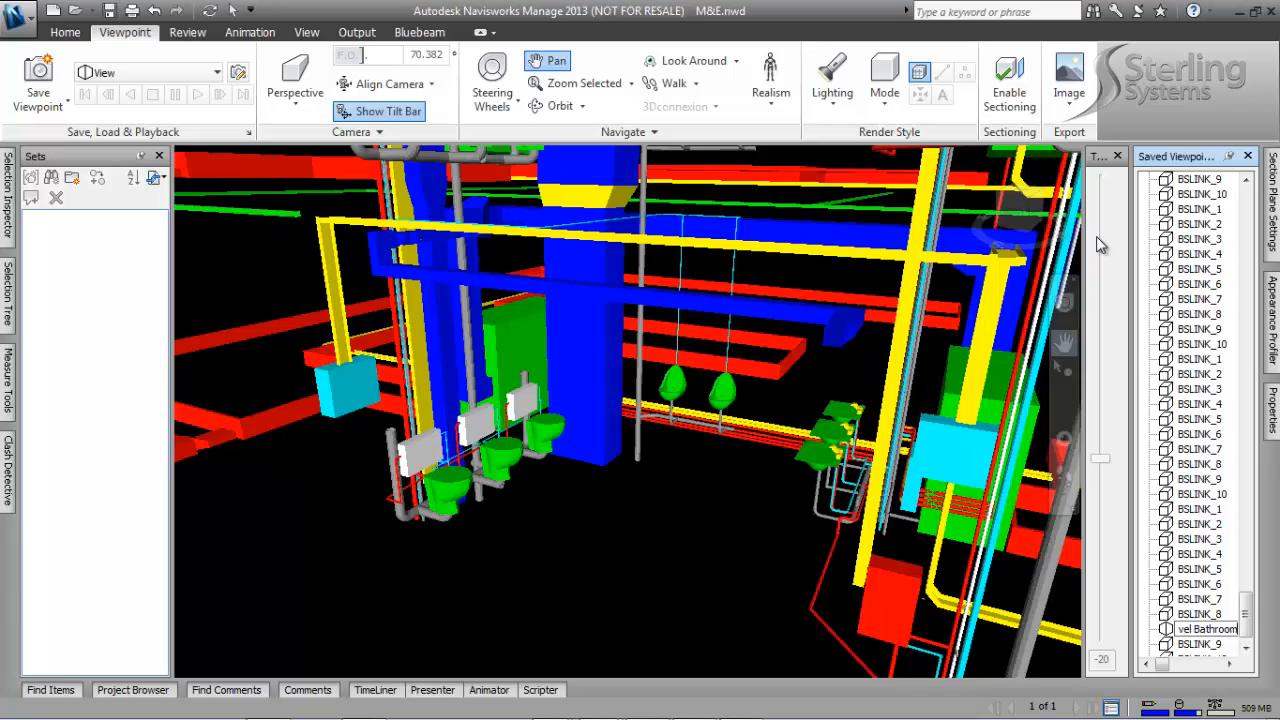
key(Return)
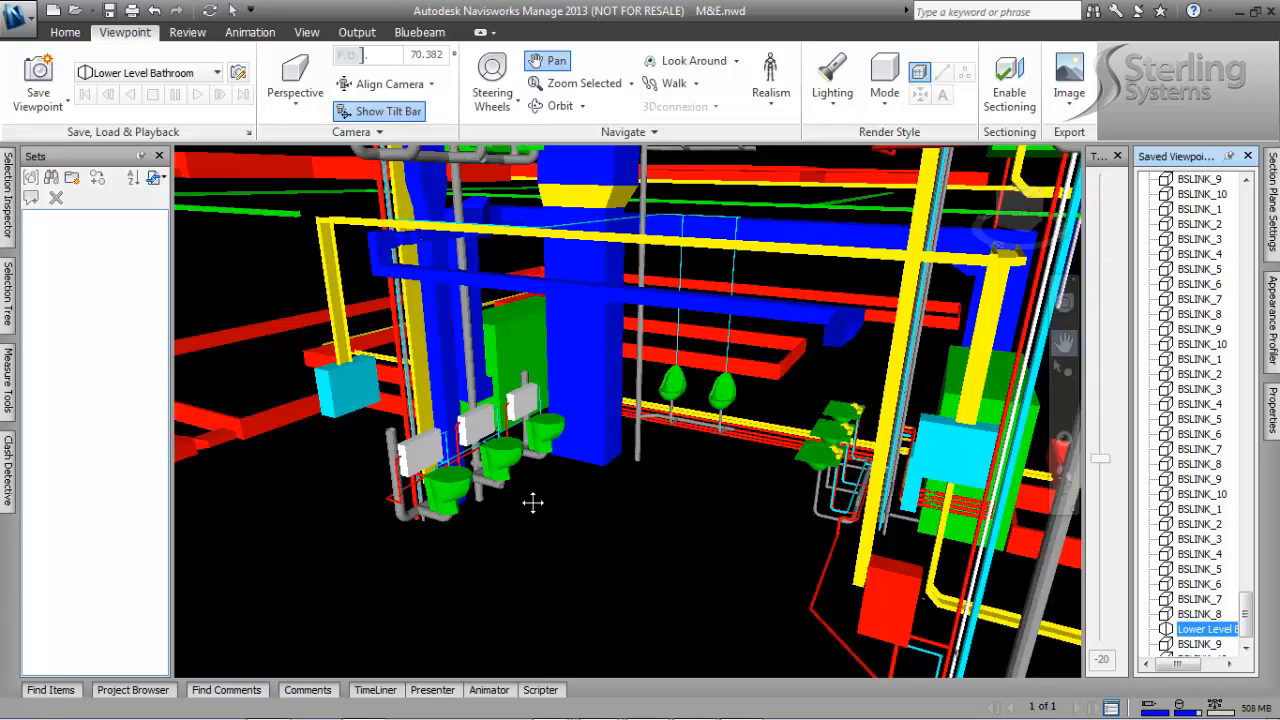
Step: Draw a red redline cloud around the three toilets in the Lower Level Bathroom view
click(187, 33)
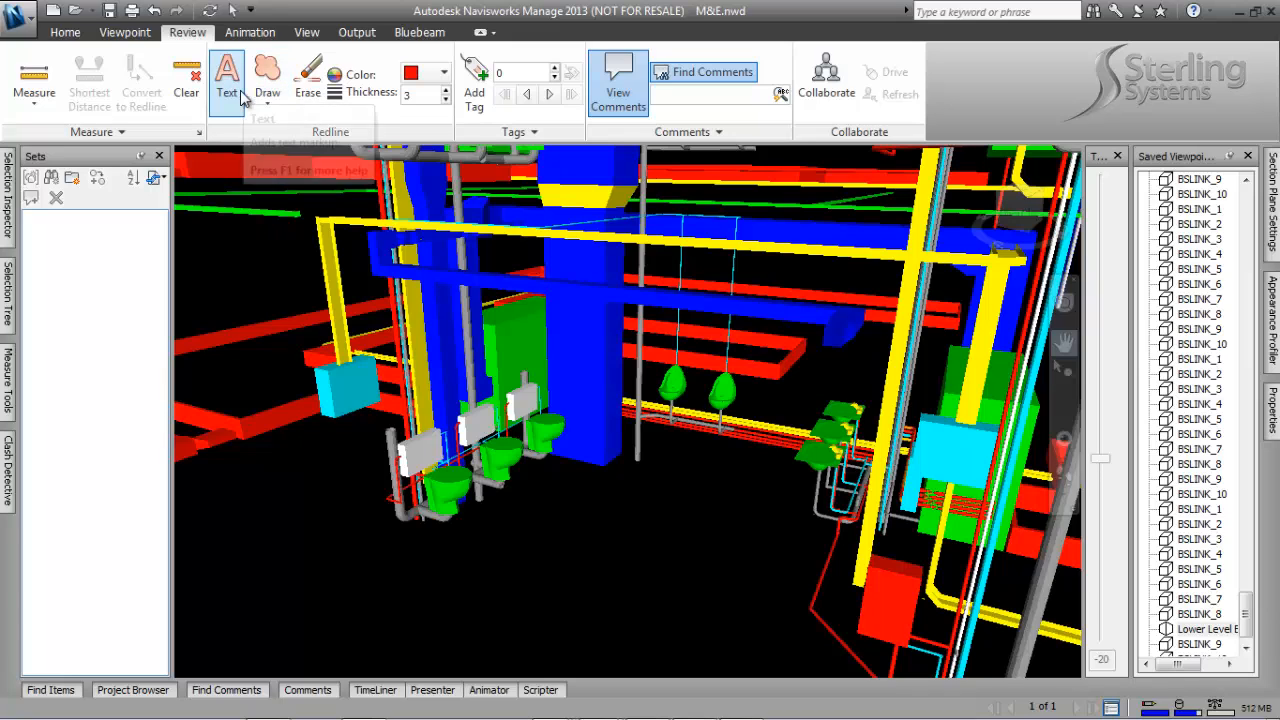
click(308, 85)
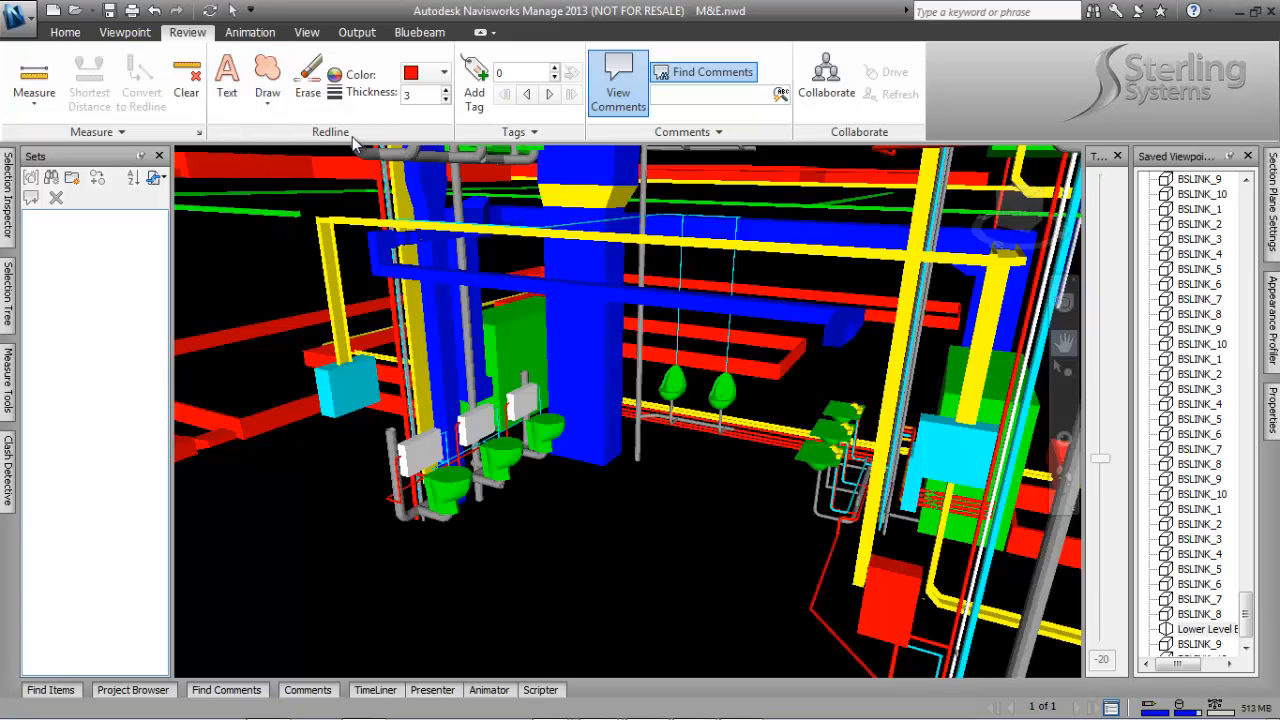
click(268, 105)
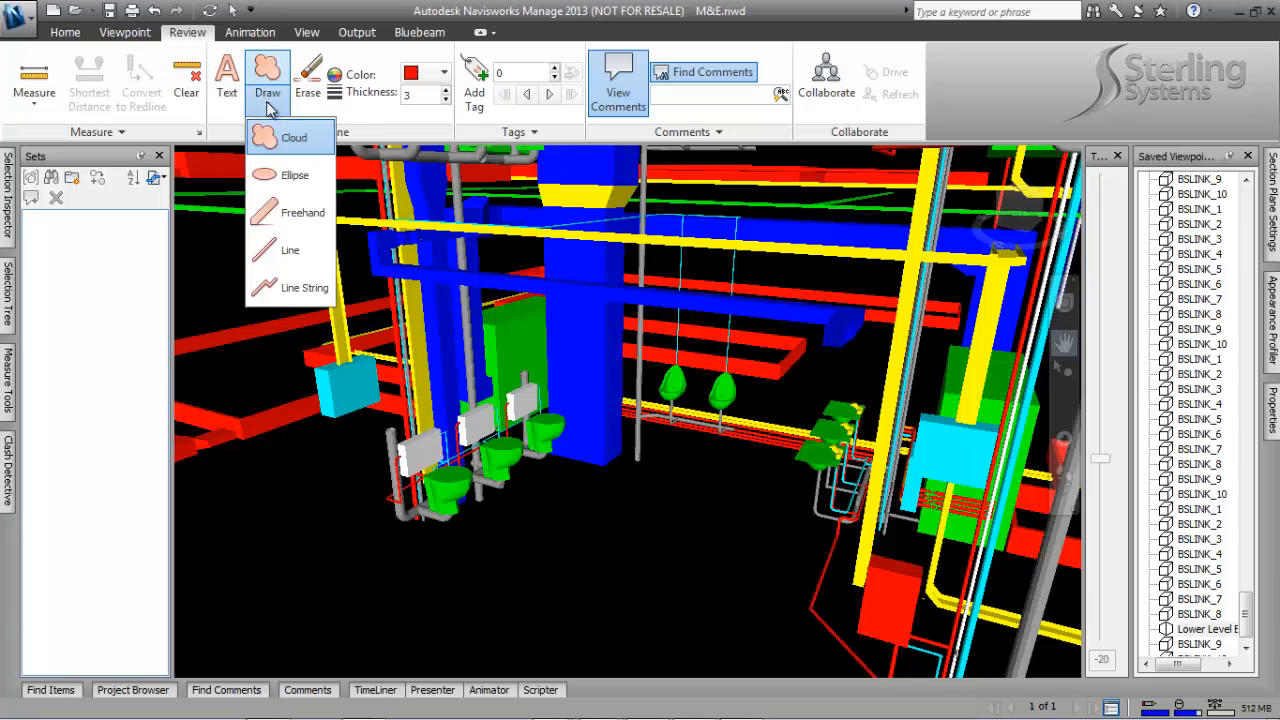
click(294, 147)
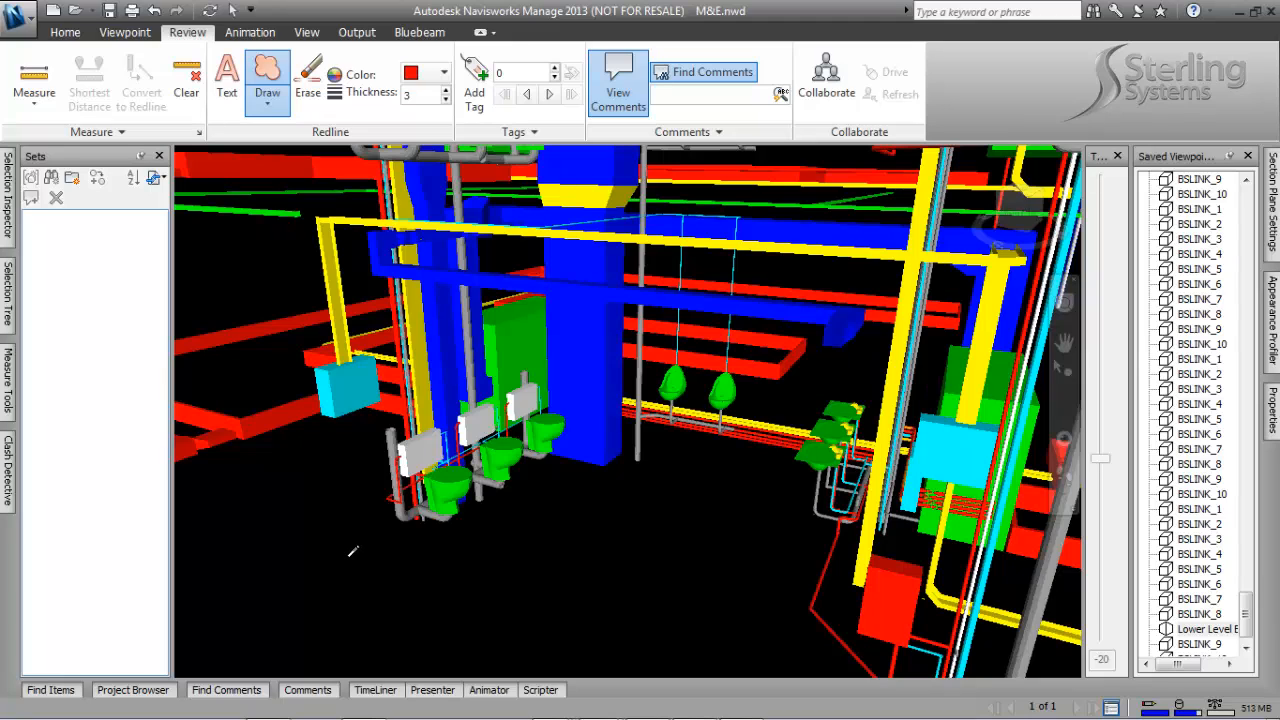
mouse_move(352, 550)
mouse_down()
mouse_move(322, 503)
mouse_move(317, 461)
mouse_move(385, 383)
mouse_move(466, 386)
mouse_move(530, 472)
mouse_up()
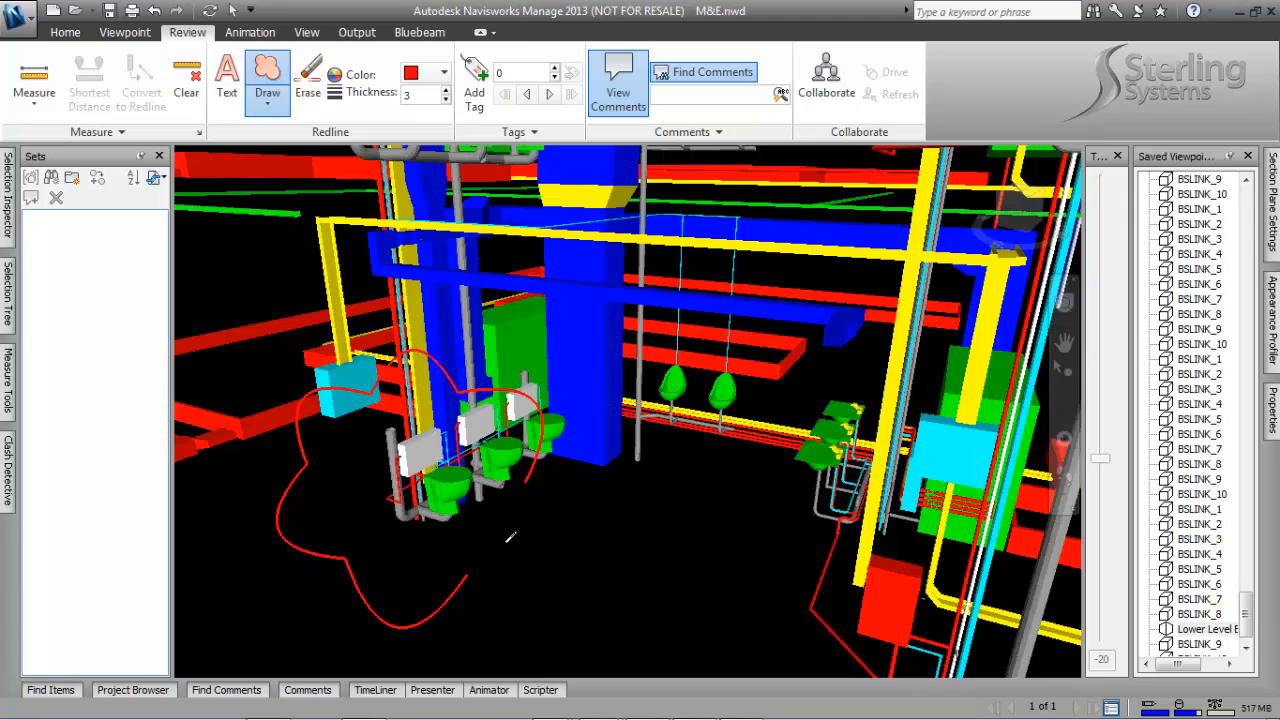
mouse_move(510, 537)
mouse_down()
mouse_move(495, 566)
mouse_move(470, 572)
mouse_up()
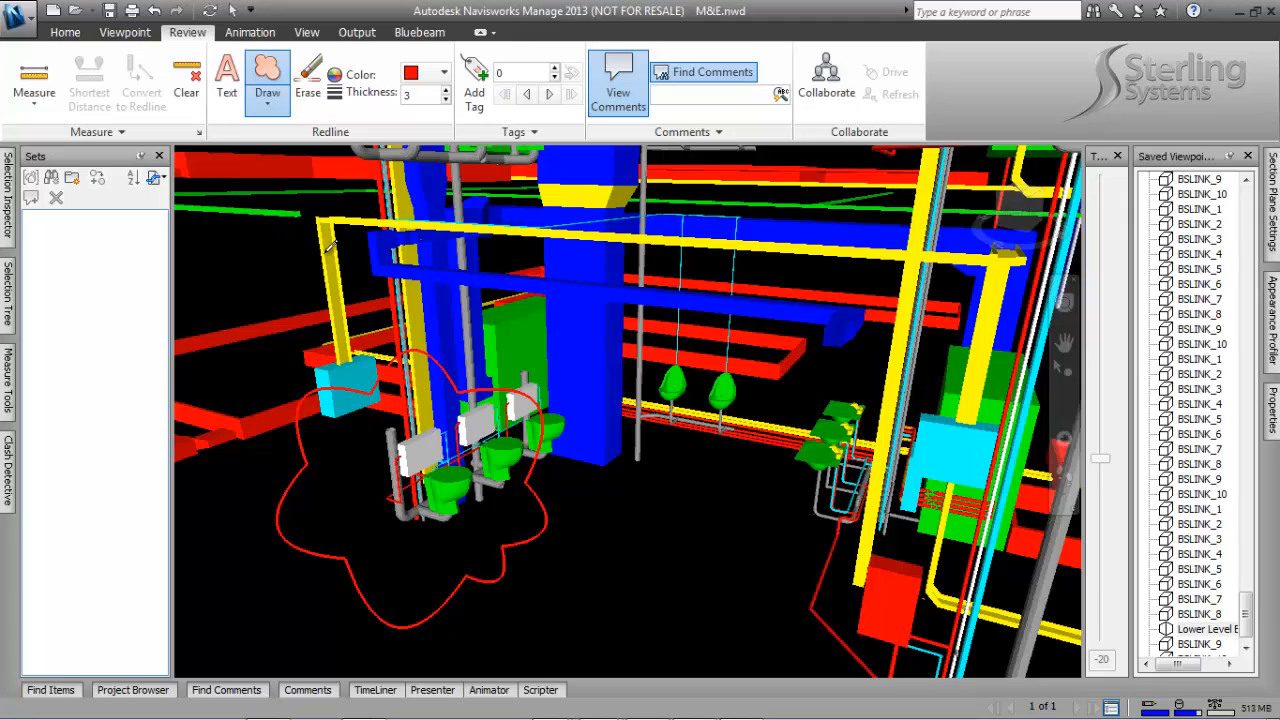
Step: Add the redline text "Need new version of toilet" inside the cloud, just below the three toilets
click(227, 82)
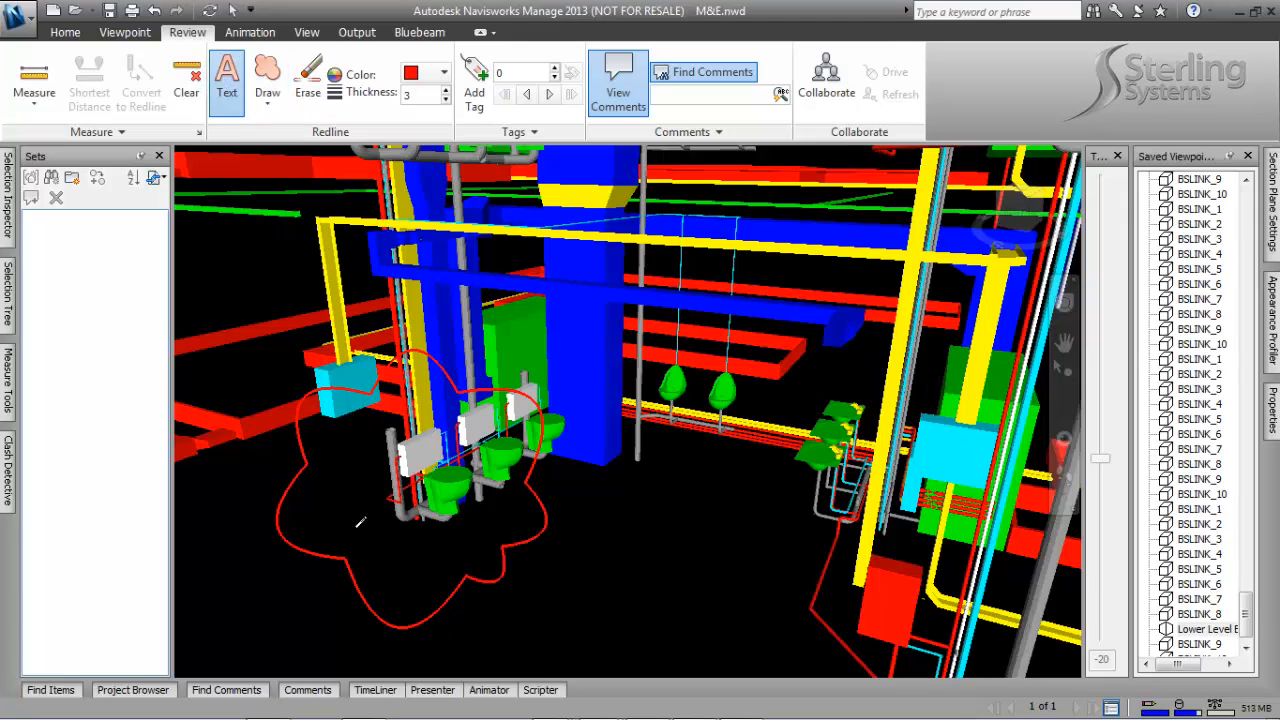
click(397, 543)
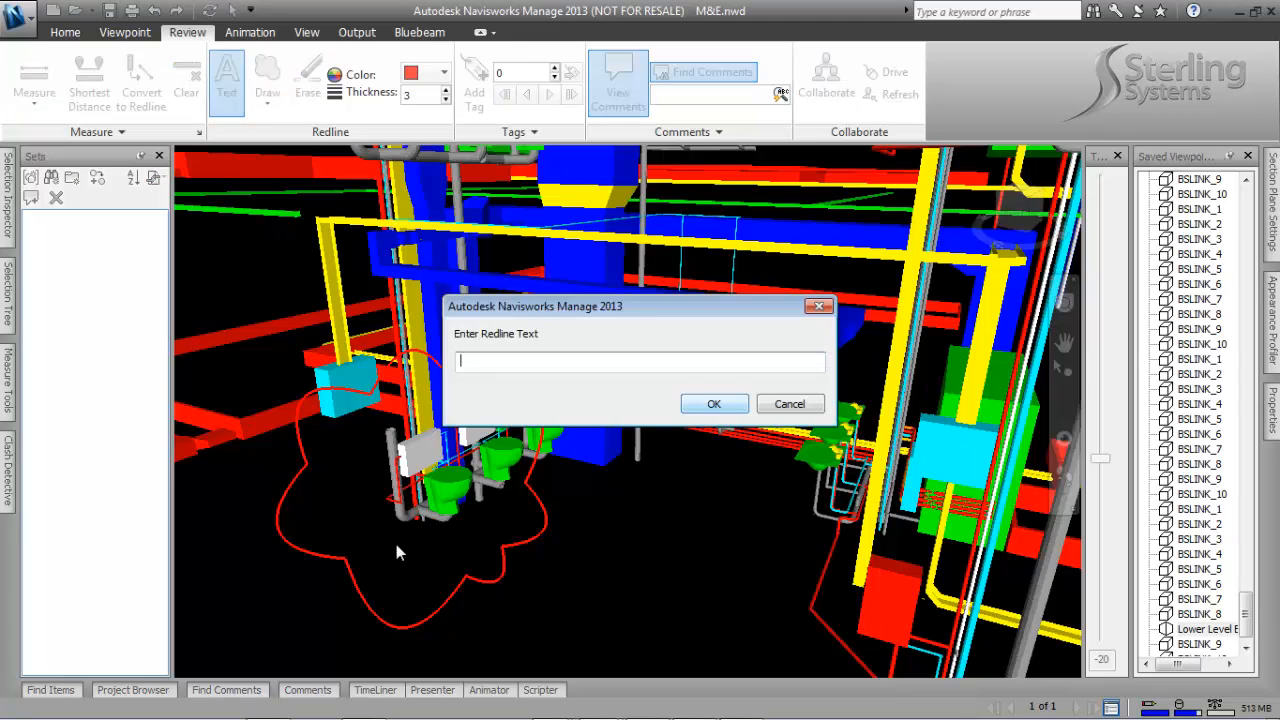
text(Need new)
text( versionof )
text(of toile)
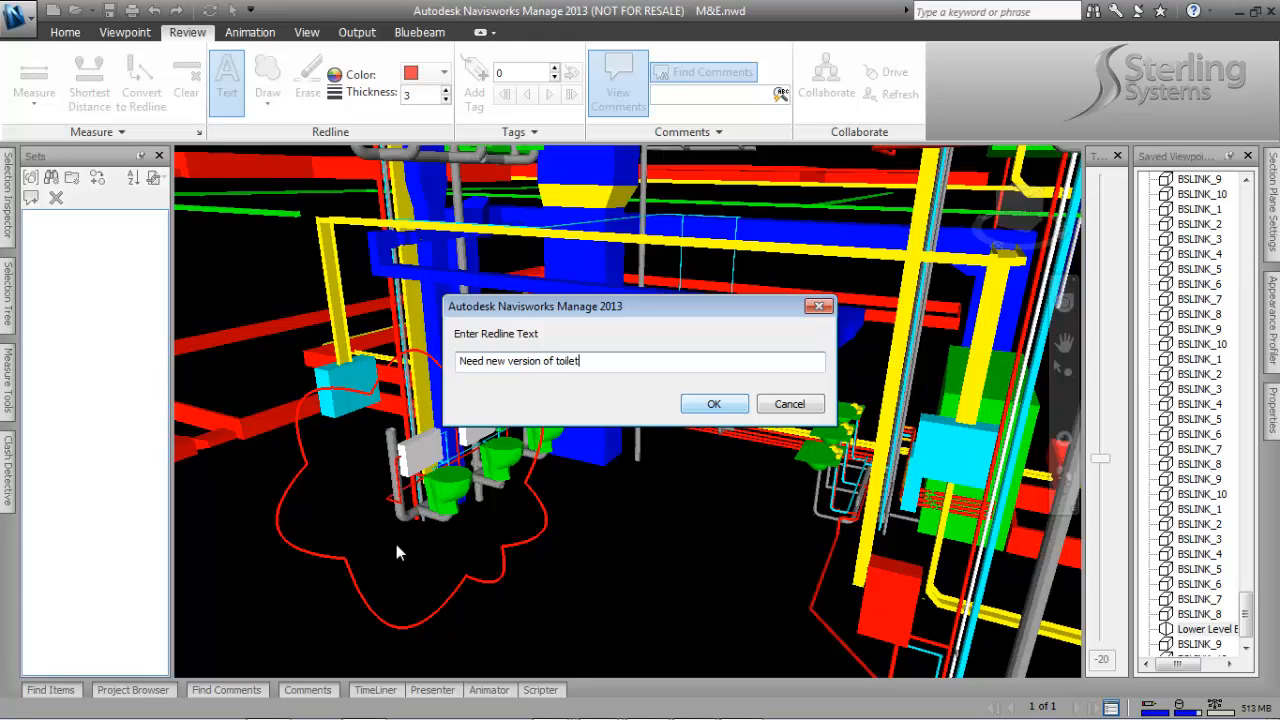
key(Return)
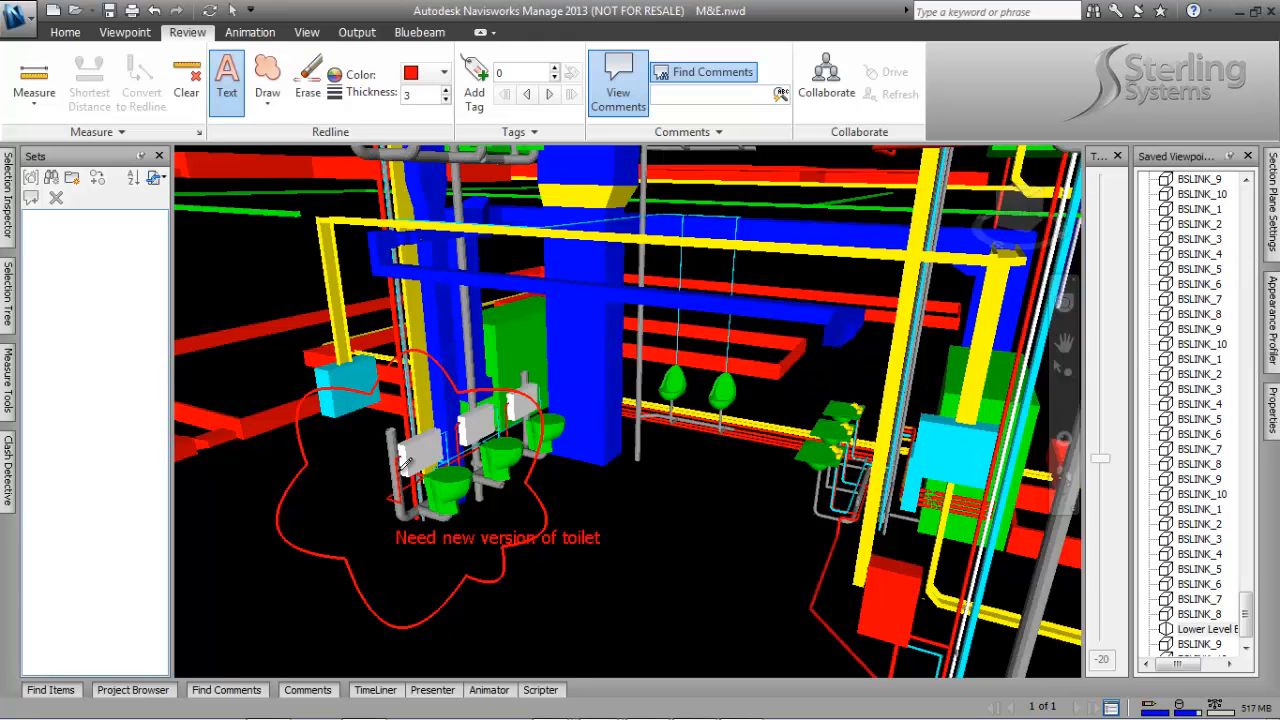
Step: Add the comment "Review by 1/12/2013" with status New to the Lower Level Bathroom viewpoint
click(224, 692)
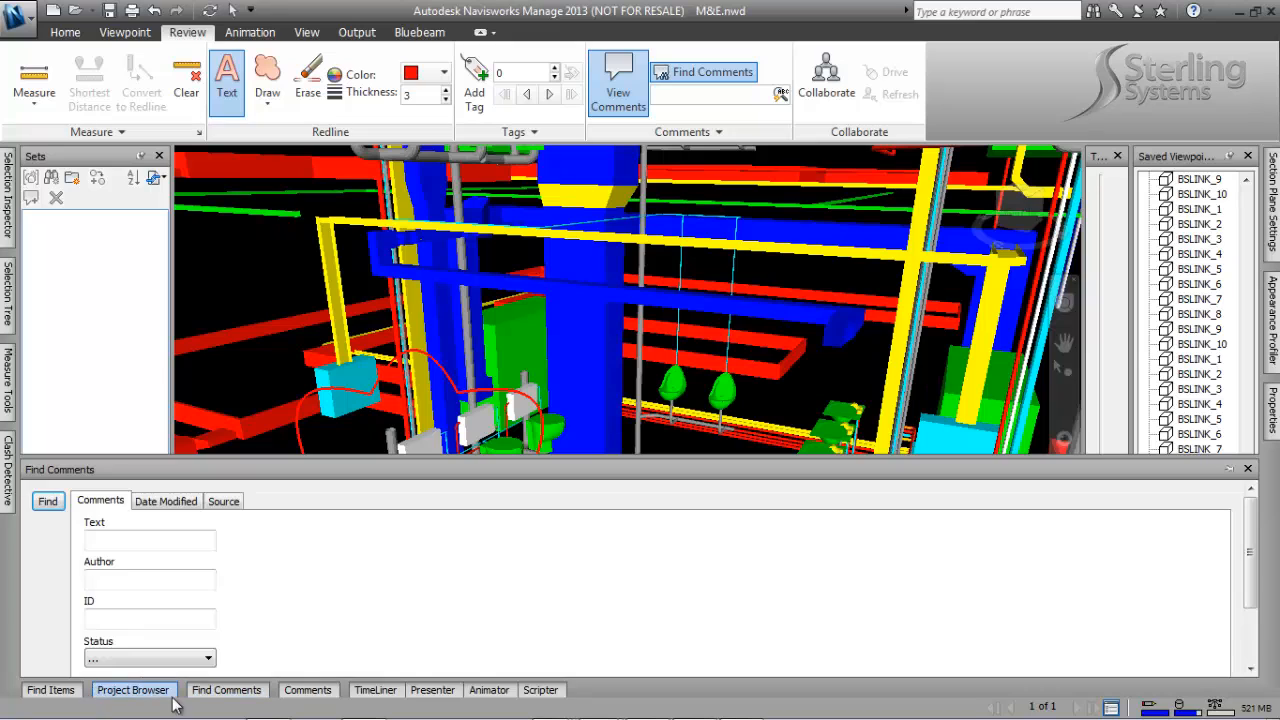
click(307, 690)
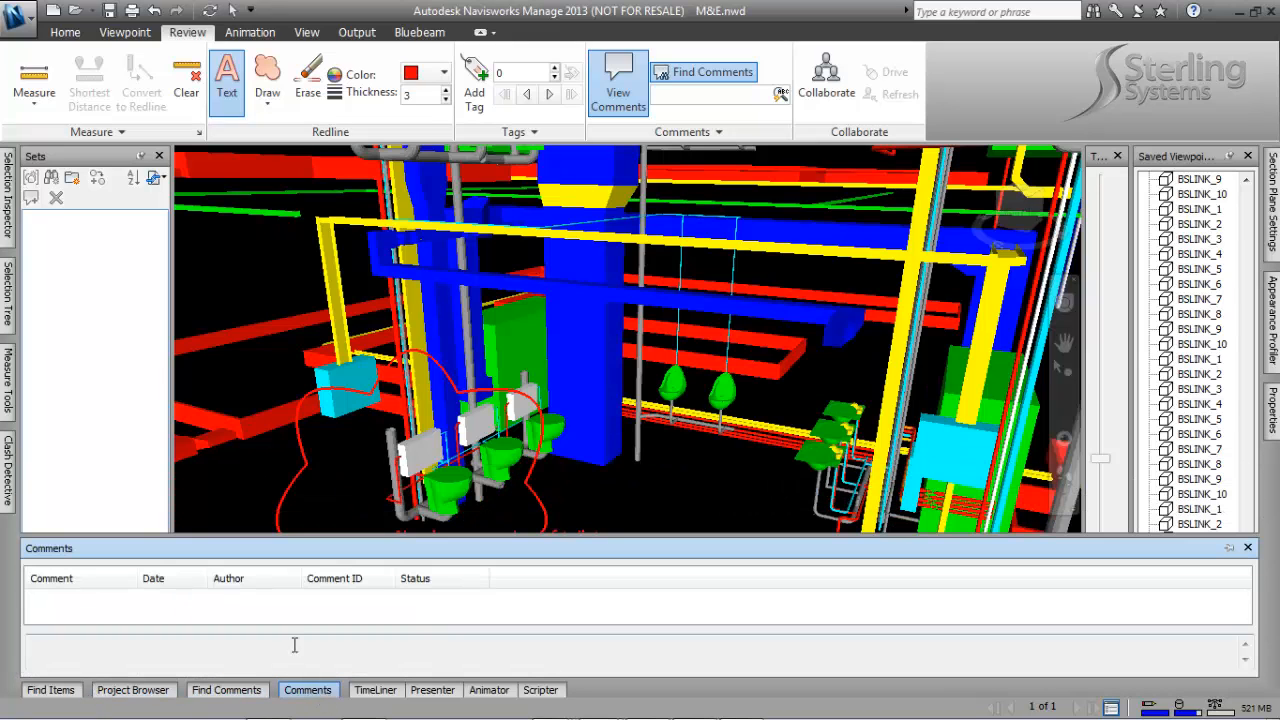
right_click(184, 599)
click(247, 635)
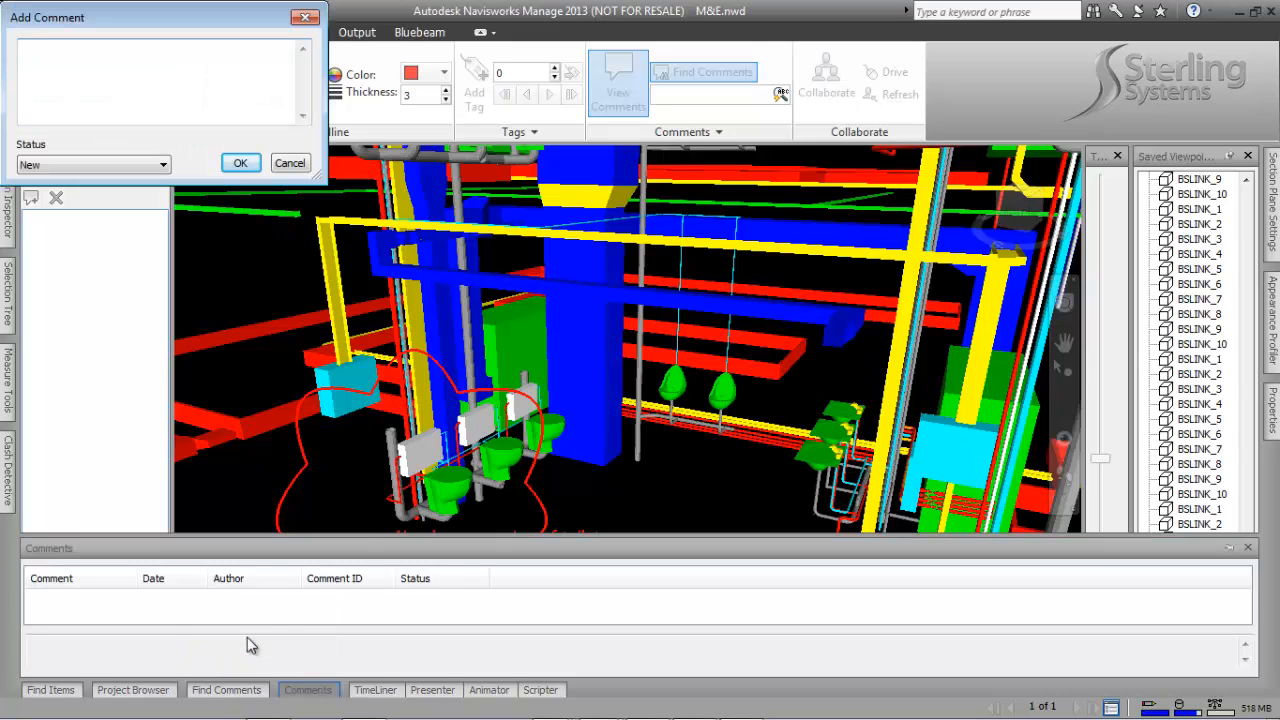
text(Review by 1/12/2013)
key(Return)
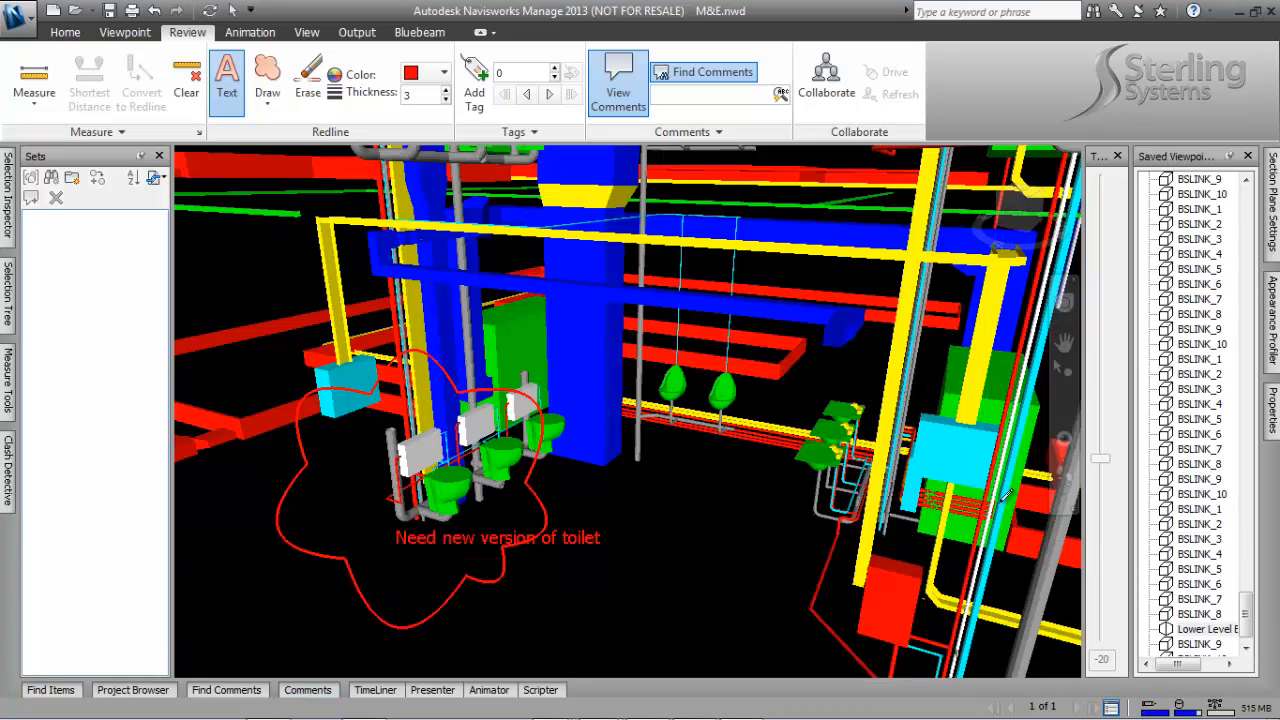
Step: Check the comment and redlines saved with Lower Level Bathroom by recalling the viewpoint after looking elsewhere in the model
click(1212, 629)
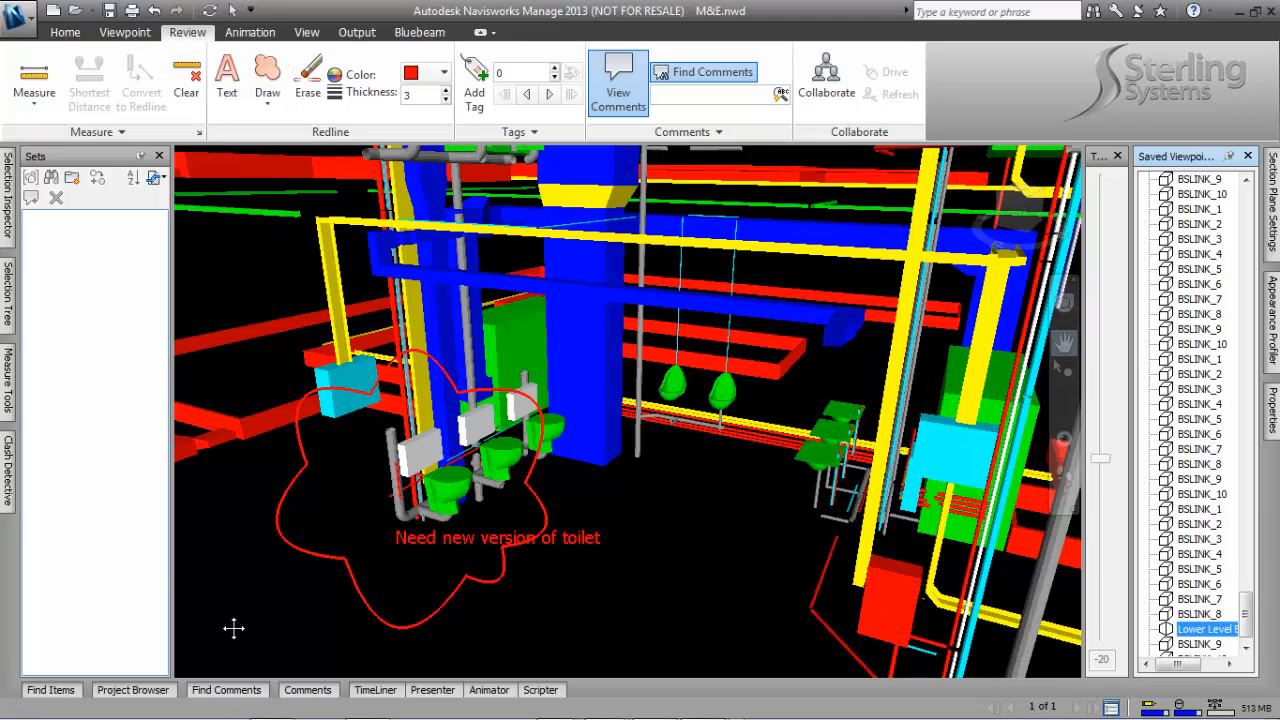
click(320, 694)
click(1206, 470)
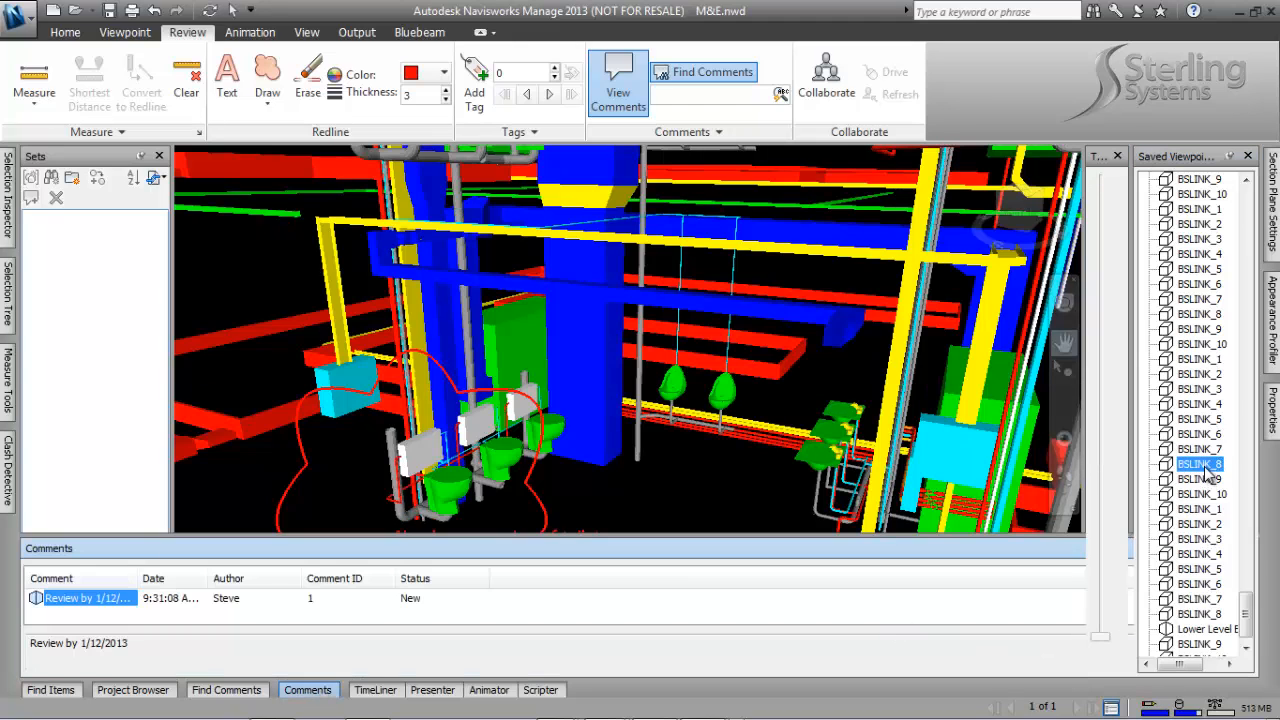
click(1226, 630)
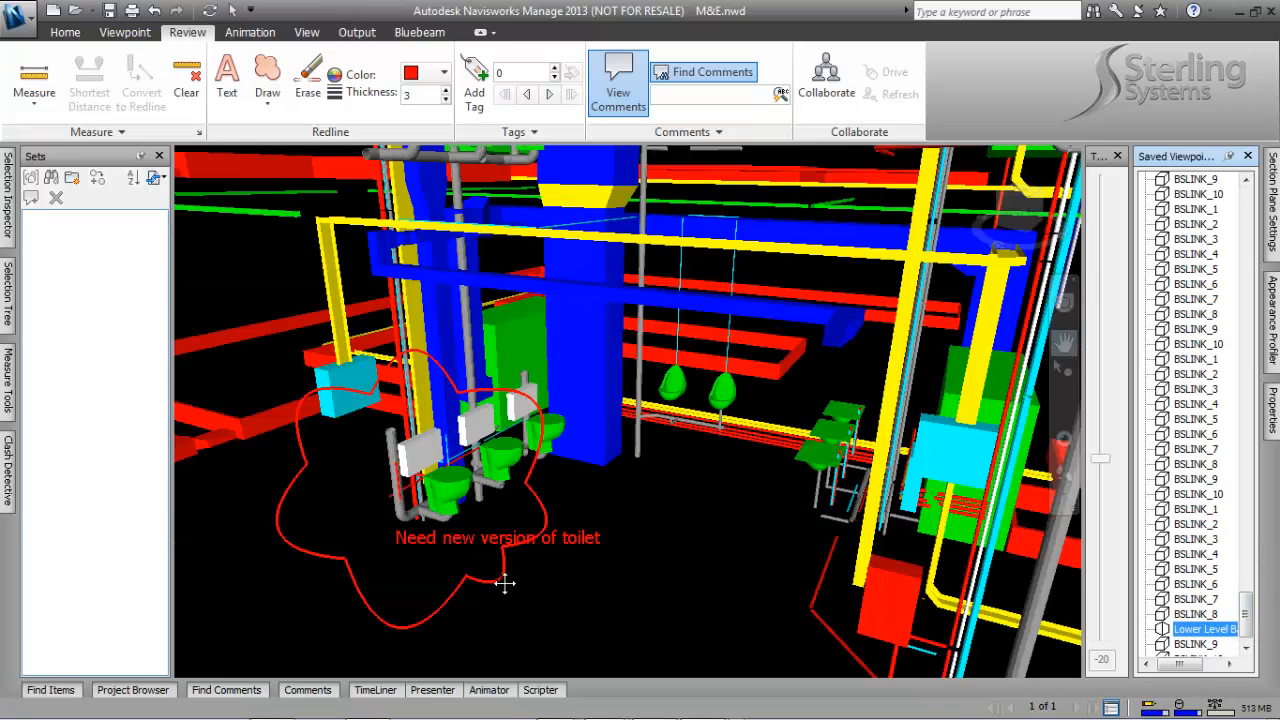
drag(640, 521, 577, 493)
scroll(414, 490, up, 4)
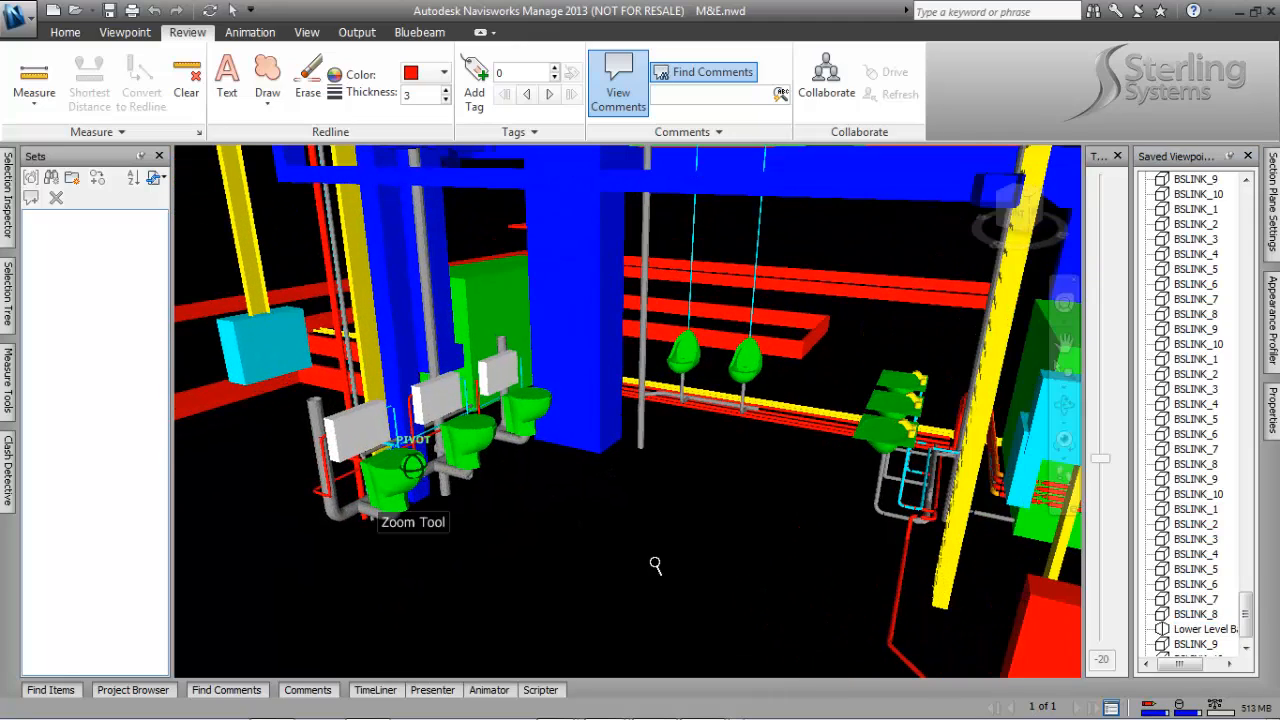
click(1195, 629)
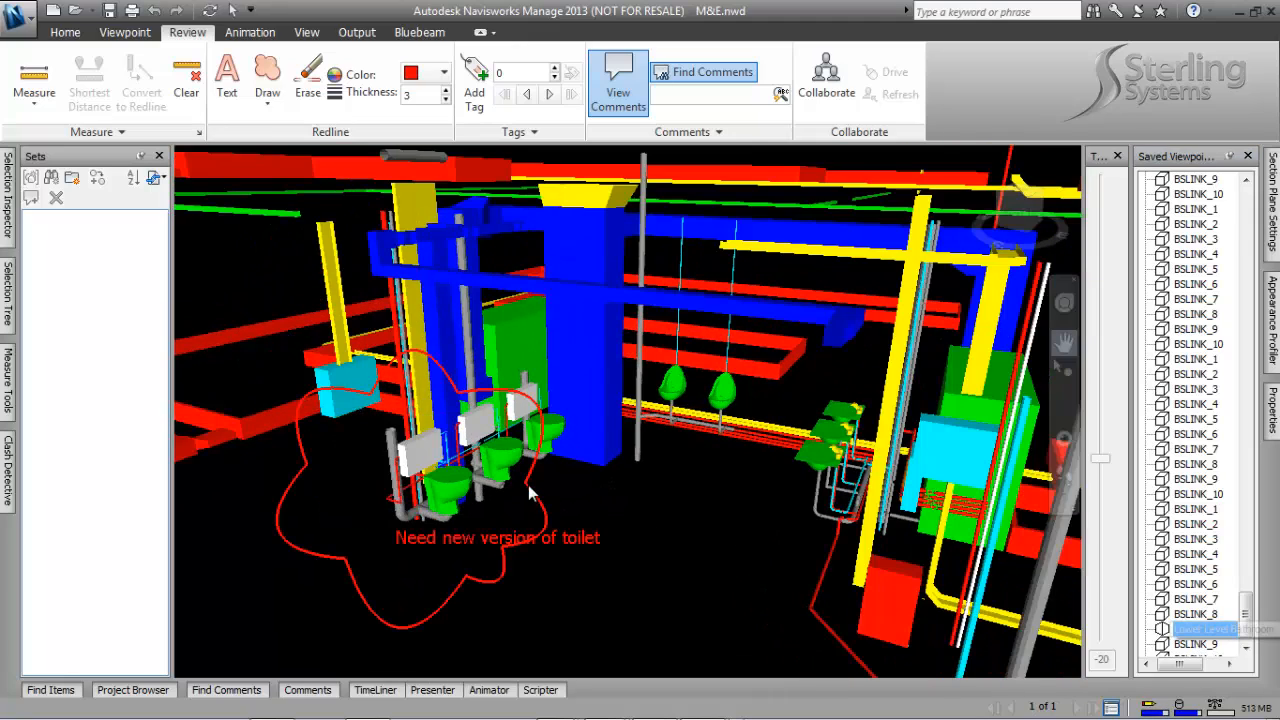
Step: Tag the farthest of the three toilets, placing the tag label on the empty floor area beside it
scroll(586, 451, up, 3)
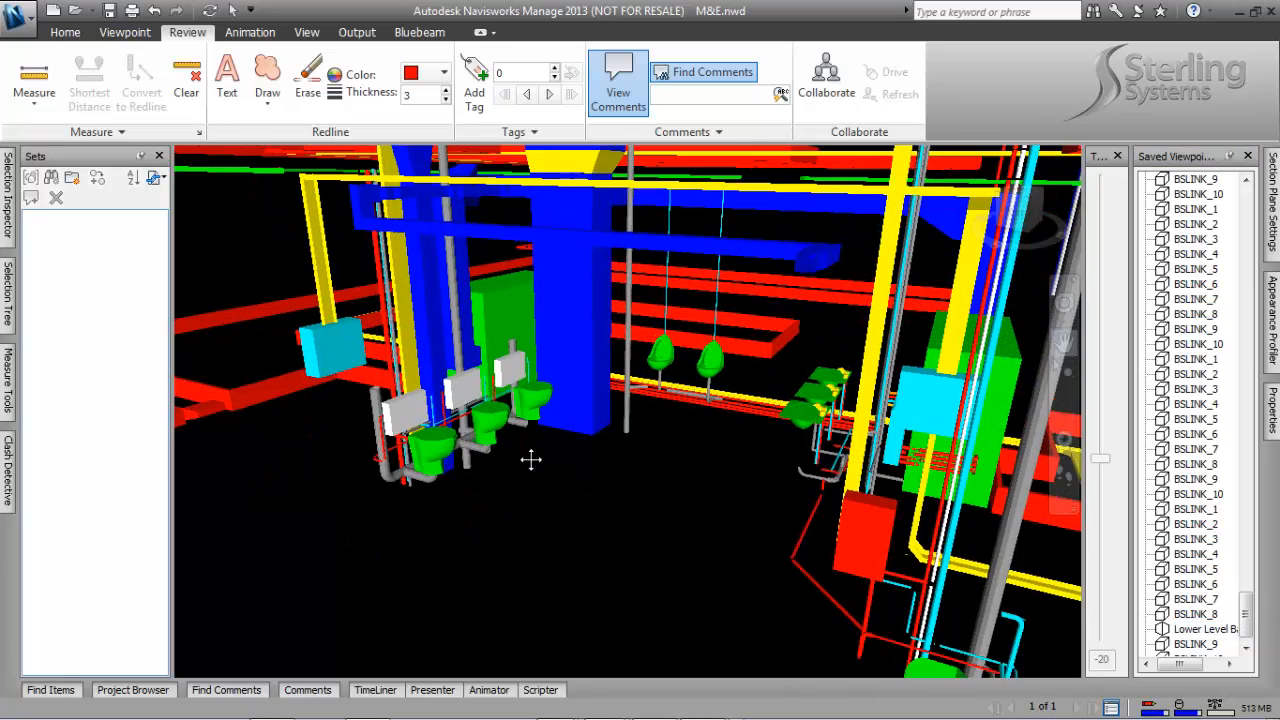
scroll(515, 456, up, 1)
scroll(594, 441, up, 1)
mouse_move(746, 540)
middle_down()
mouse_move(691, 560)
mouse_move(656, 548)
middle_up()
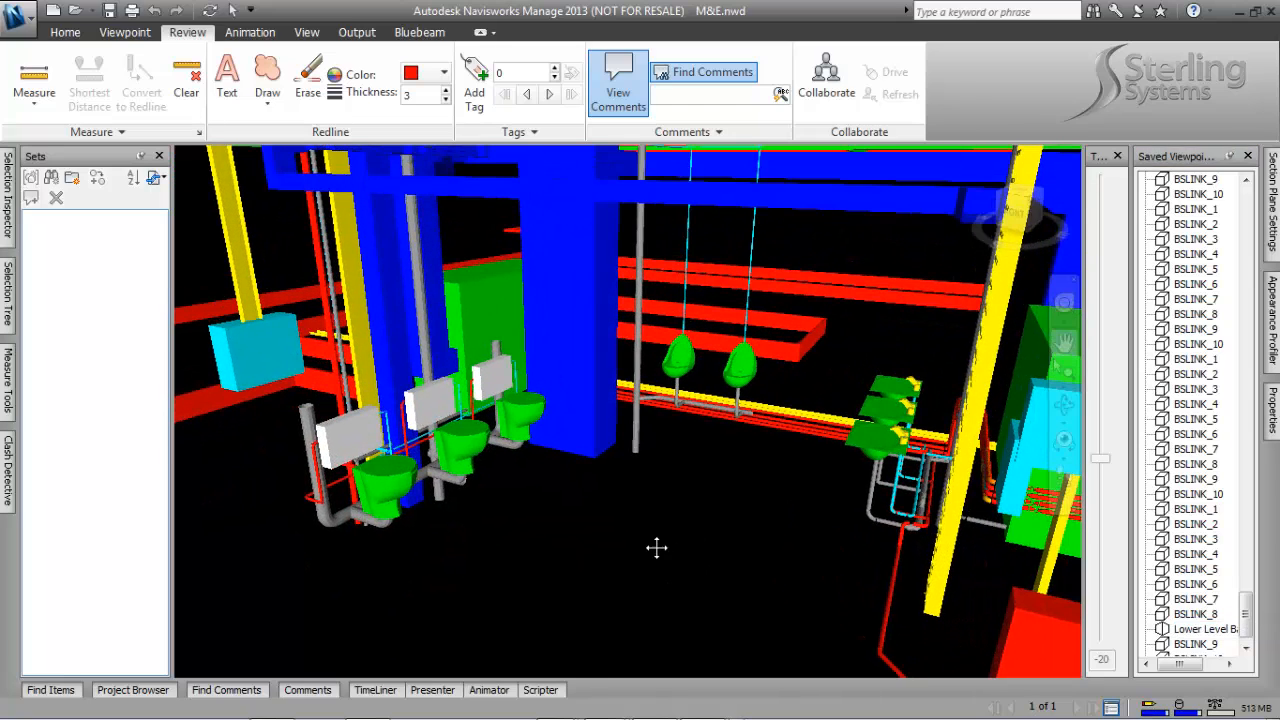
click(476, 88)
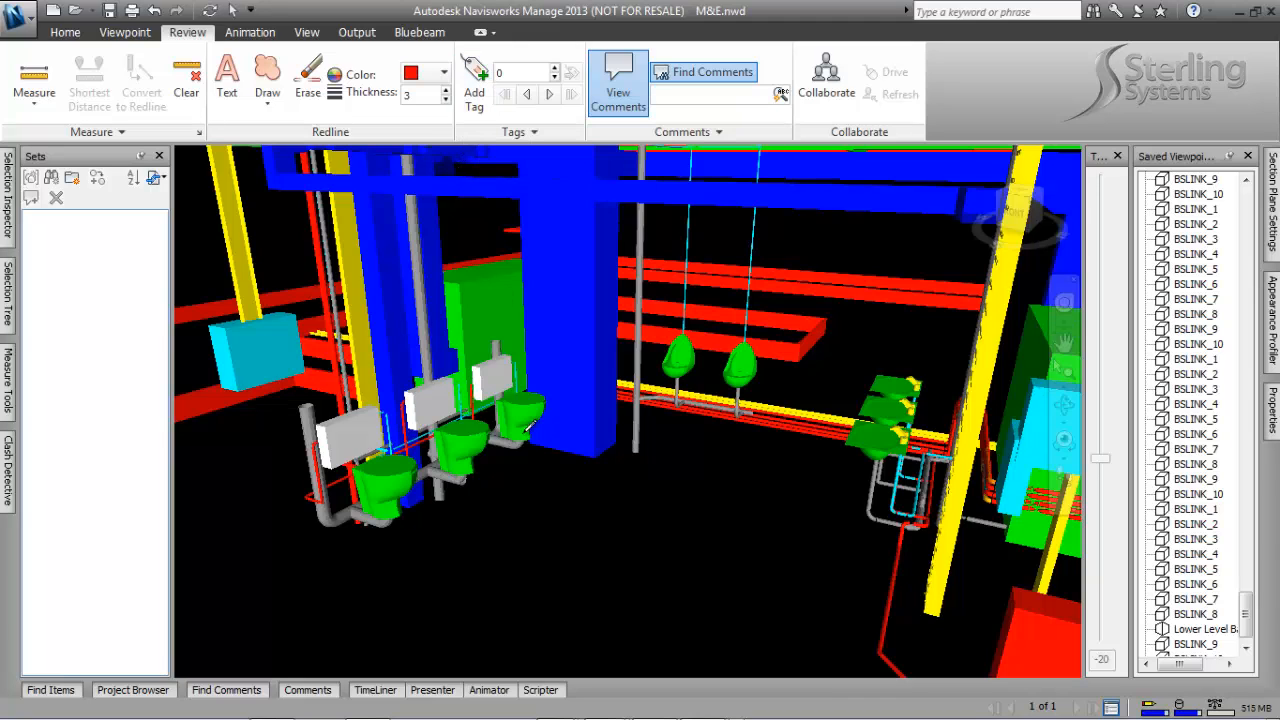
click(535, 401)
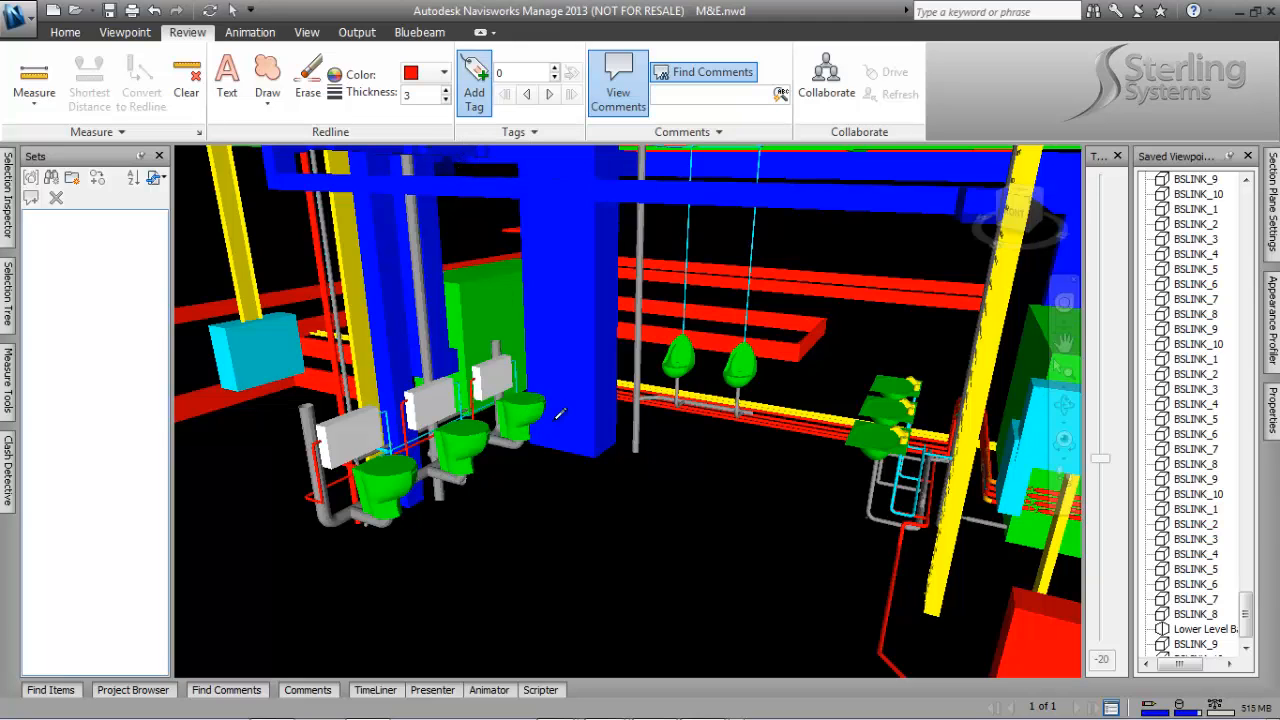
click(623, 510)
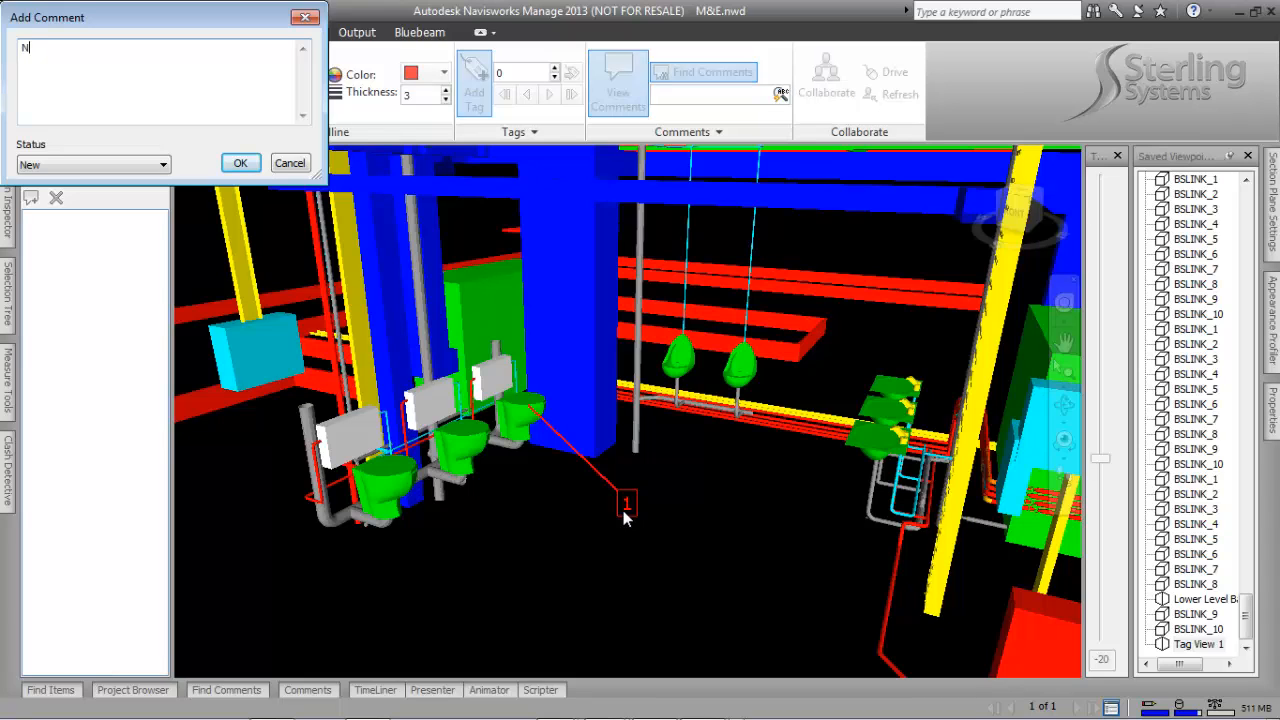
Step: Enter the tag's comment, beginning "Need ADA style and HC", and save it with status New
text(Need ADA style and HC assecories)
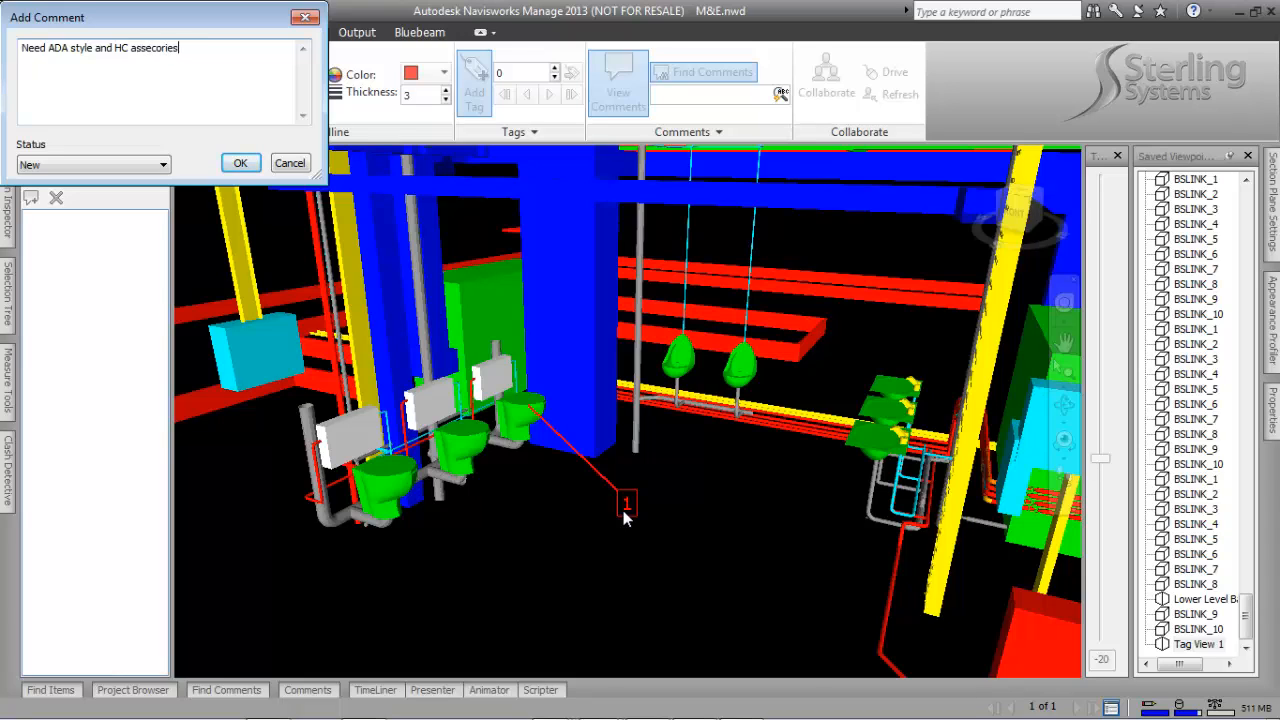
key(BackSpace)
key(BackSpace)
key(BackSpace)
key(BackSpace)
key(BackSpace)
key(BackSpace)
key(BackSpace)
key(BackSpace)
text(ccesories)
key(BackSpace)
key(BackSpace)
key(BackSpace)
key(BackSpace)
key(BackSpace)
key(BackSpace)
key(BackSpace)
key(BackSpace)
key(BackSpace)
key(BackSpace)
key(BackSpace)
key(Return)
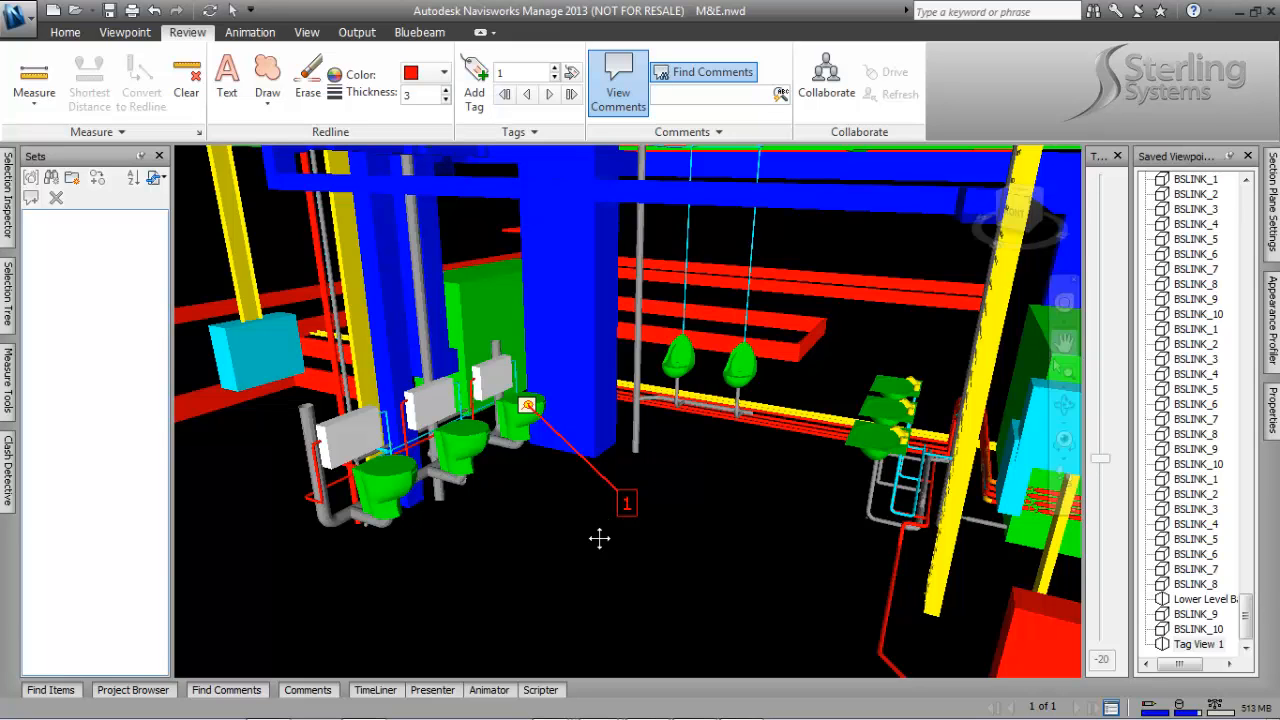
Step: Move away from the tagged view, restore it from the toilet's tag marker, and review the comments
scroll(681, 495, up, 2)
scroll(681, 495, up, 2)
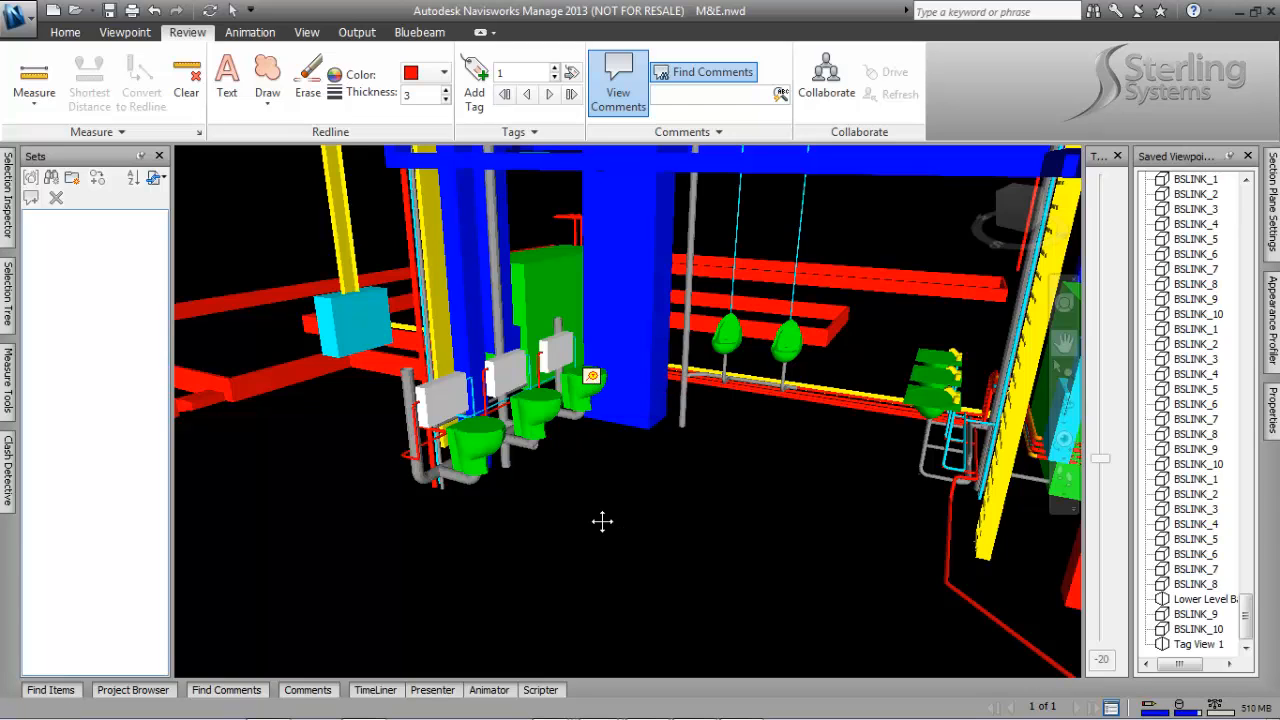
drag(688, 490, 723, 497)
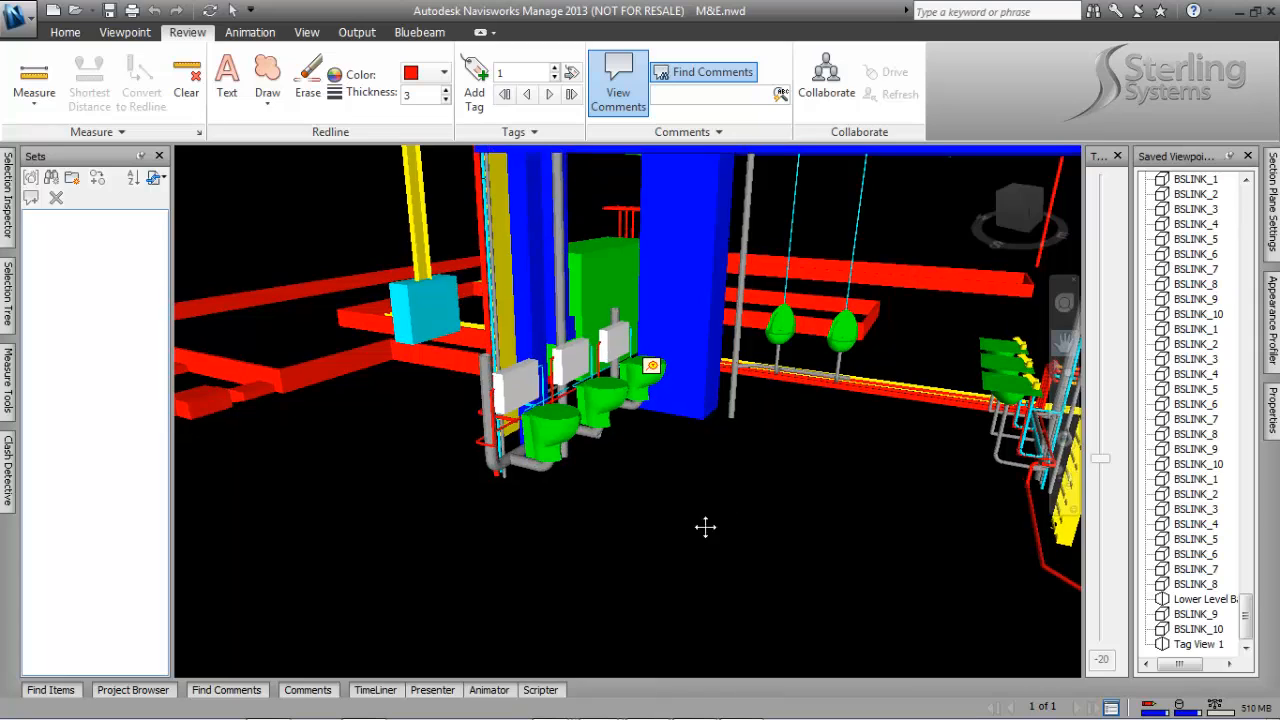
click(228, 690)
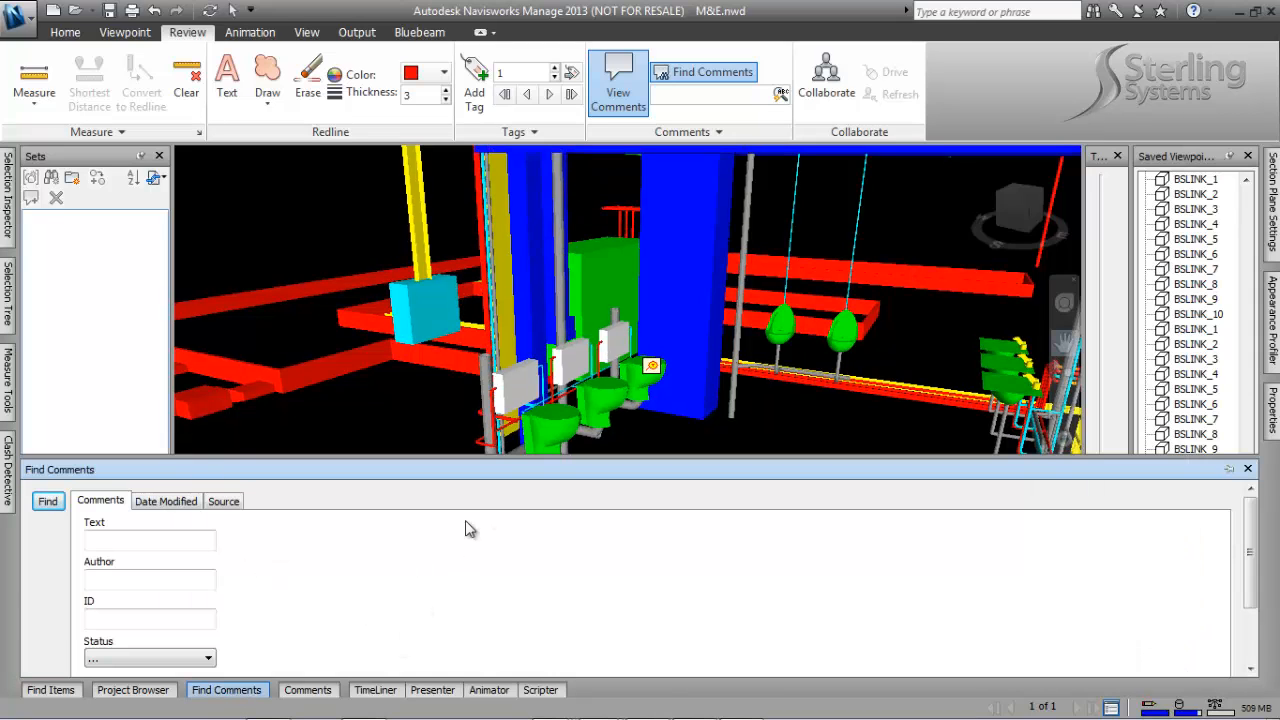
click(651, 369)
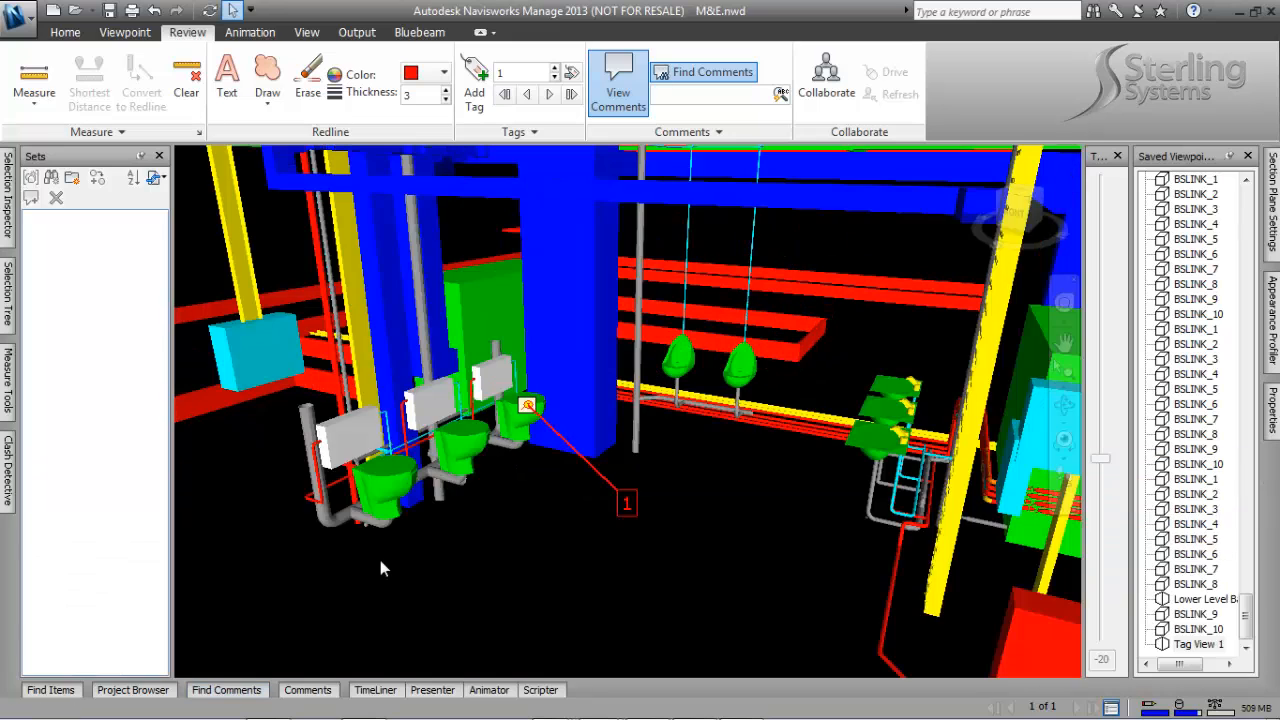
click(307, 690)
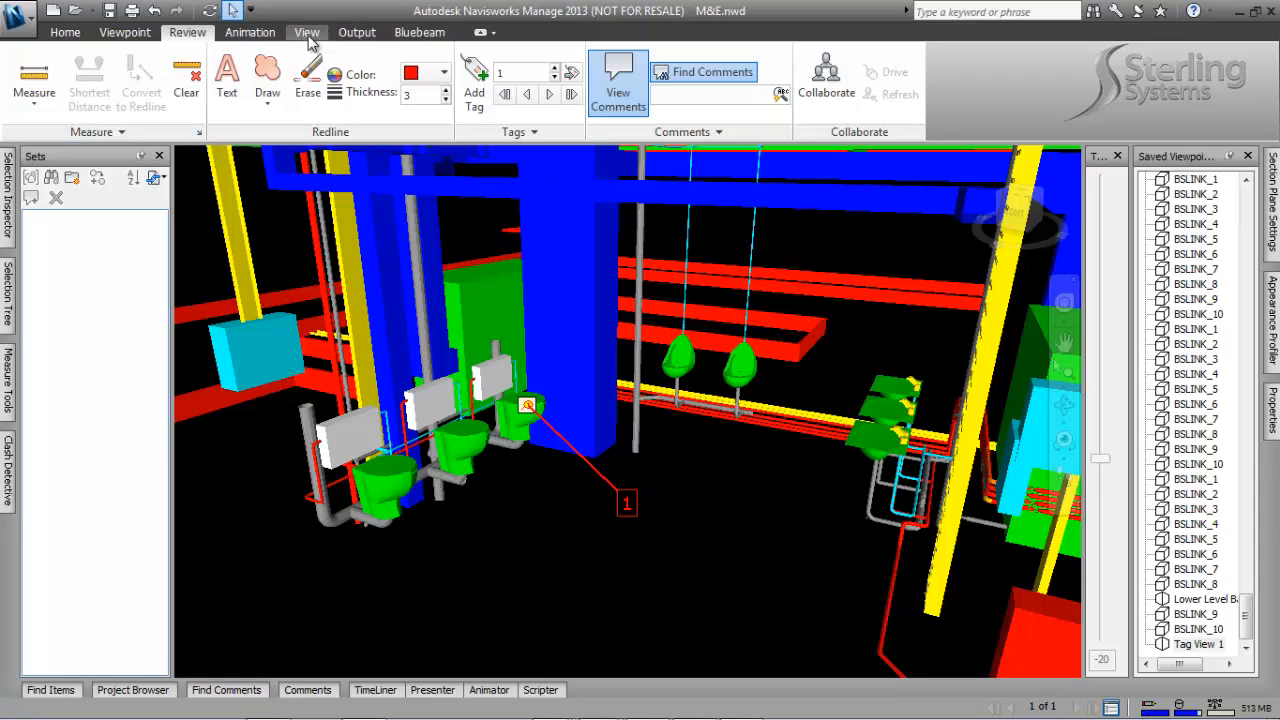
Step: View the tagged toilet and its marker from slightly different angles and dismiss the Autodesk 360 sync error
click(355, 33)
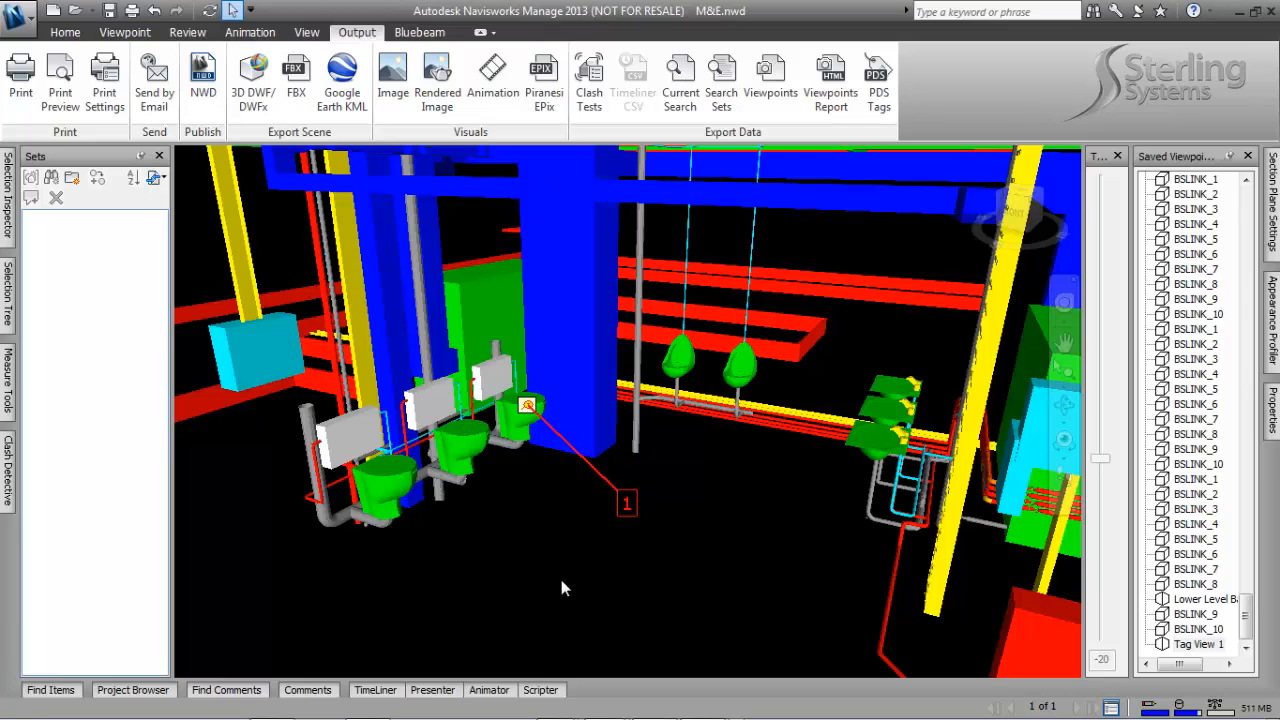
middle_drag(561, 588, 699, 521)
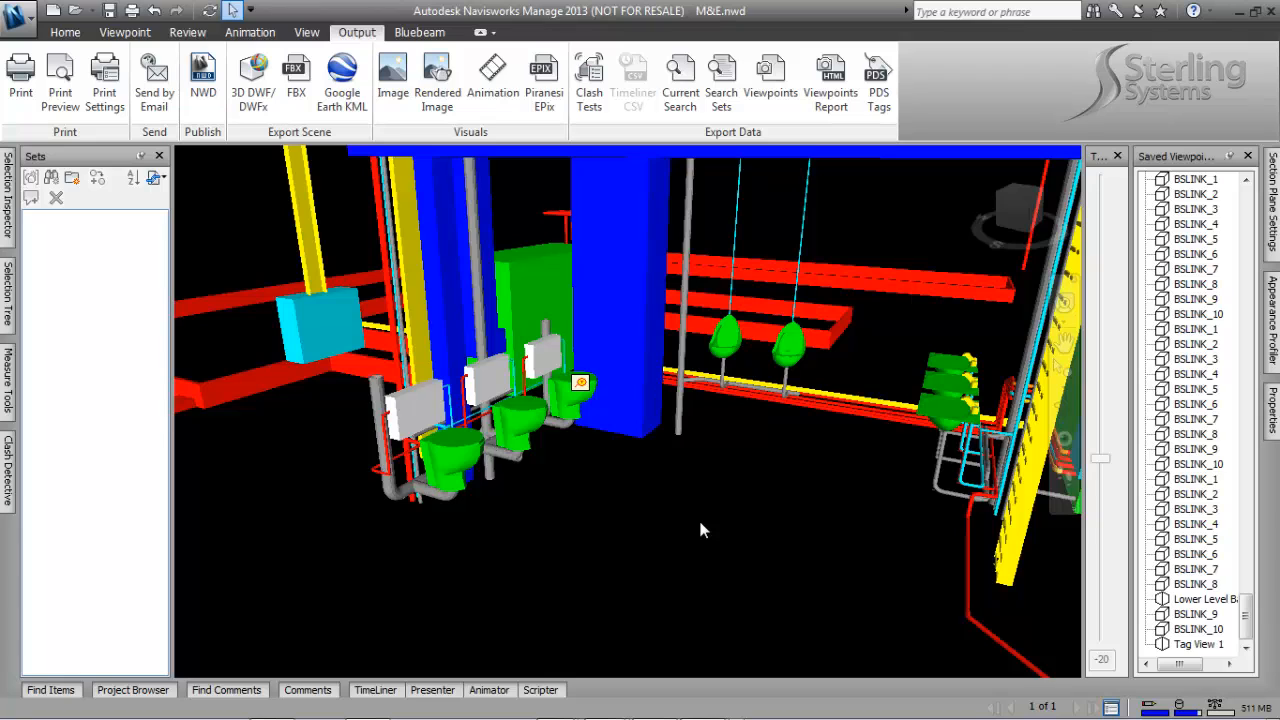
middle_drag(649, 531, 686, 540)
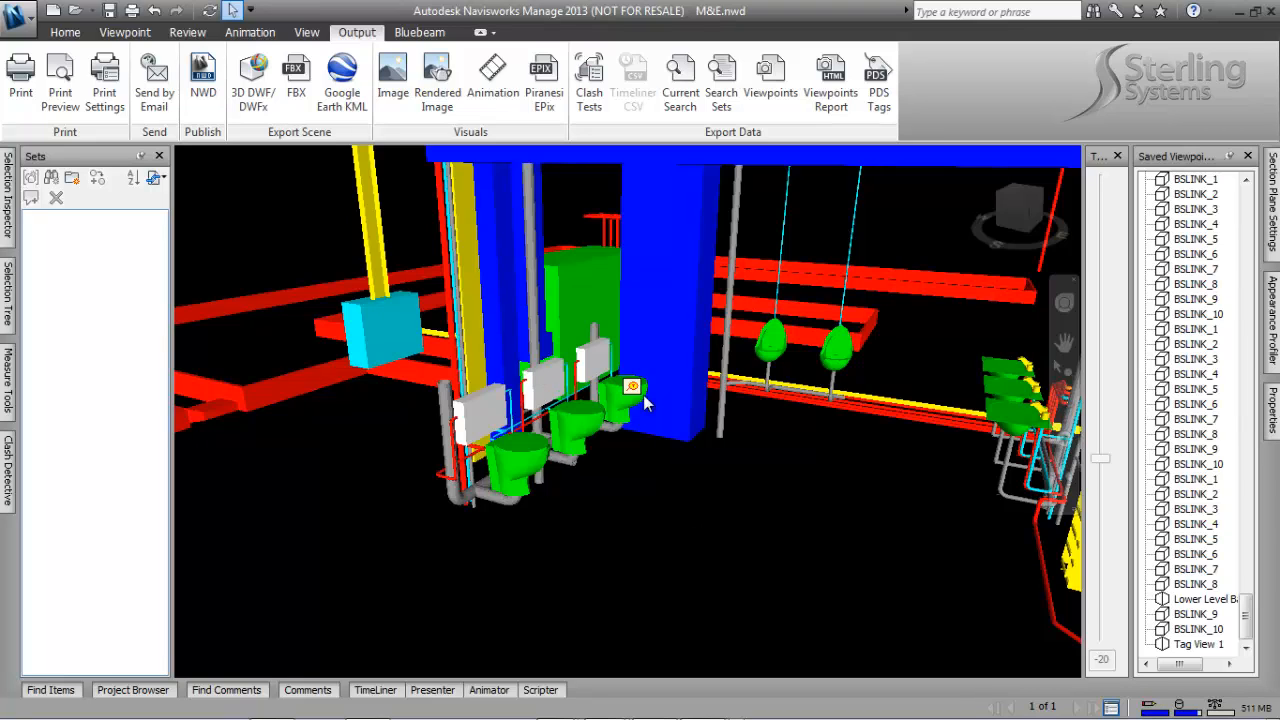
mouse_move(645, 396)
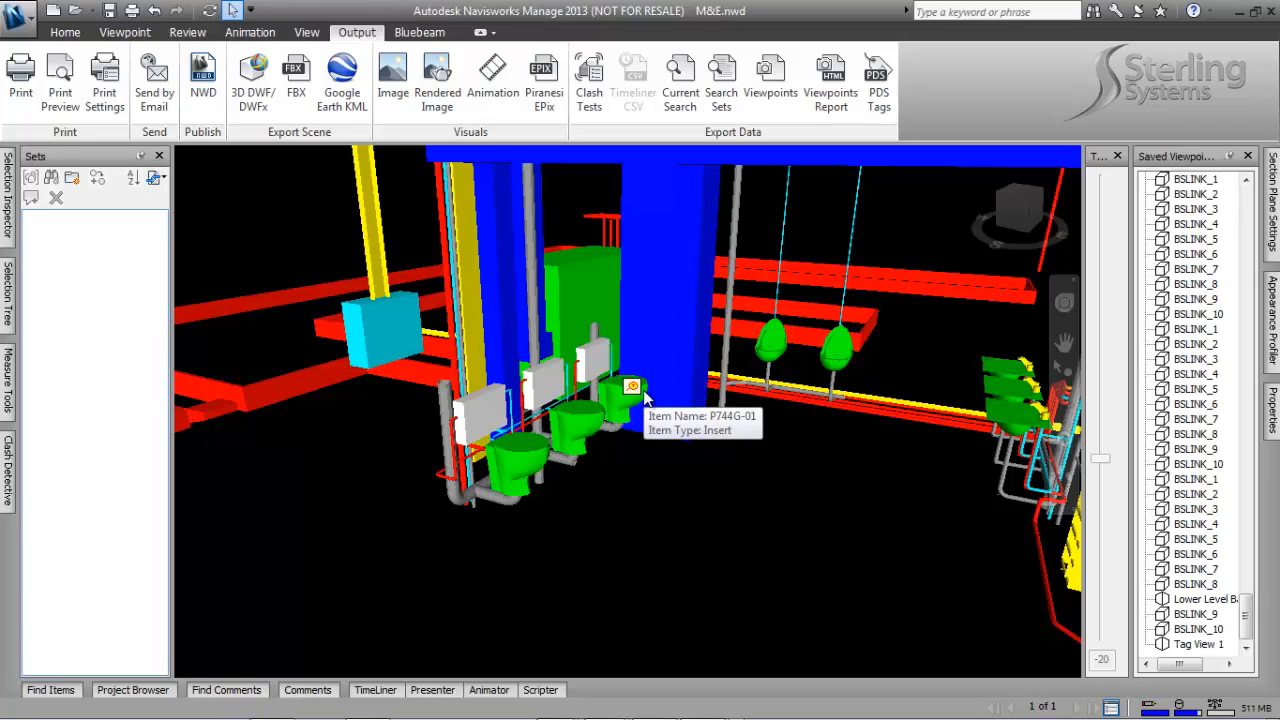
middle_drag(757, 499, 696, 515)
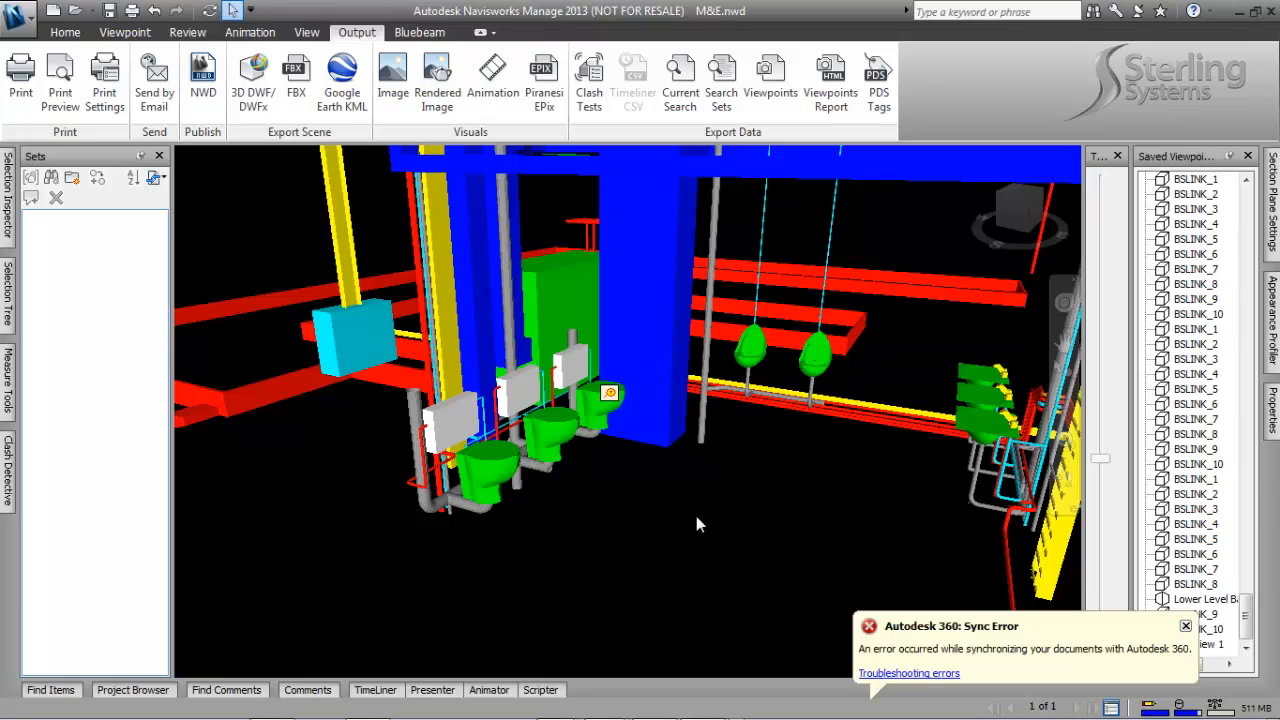
click(1185, 626)
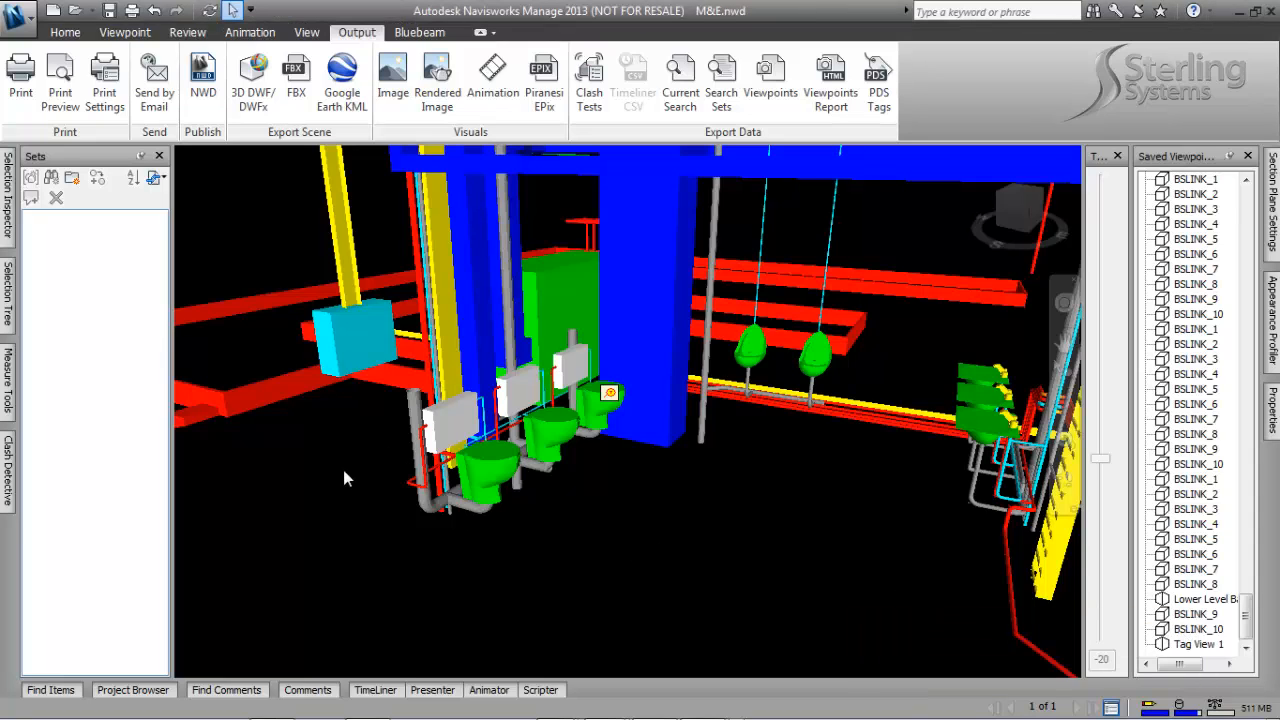
Step: Open west.nwd from the Bath_City folder in _Webinar files, discarding the changes to M&E.nwd
click(76, 12)
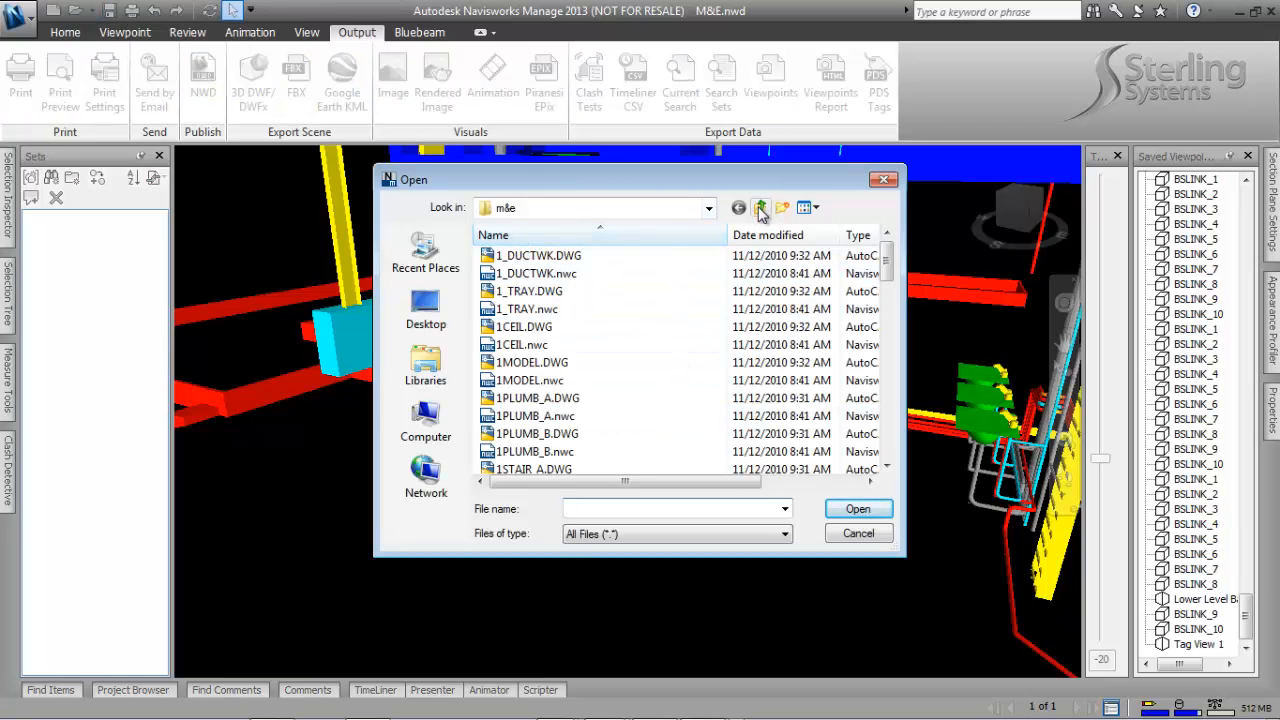
click(760, 208)
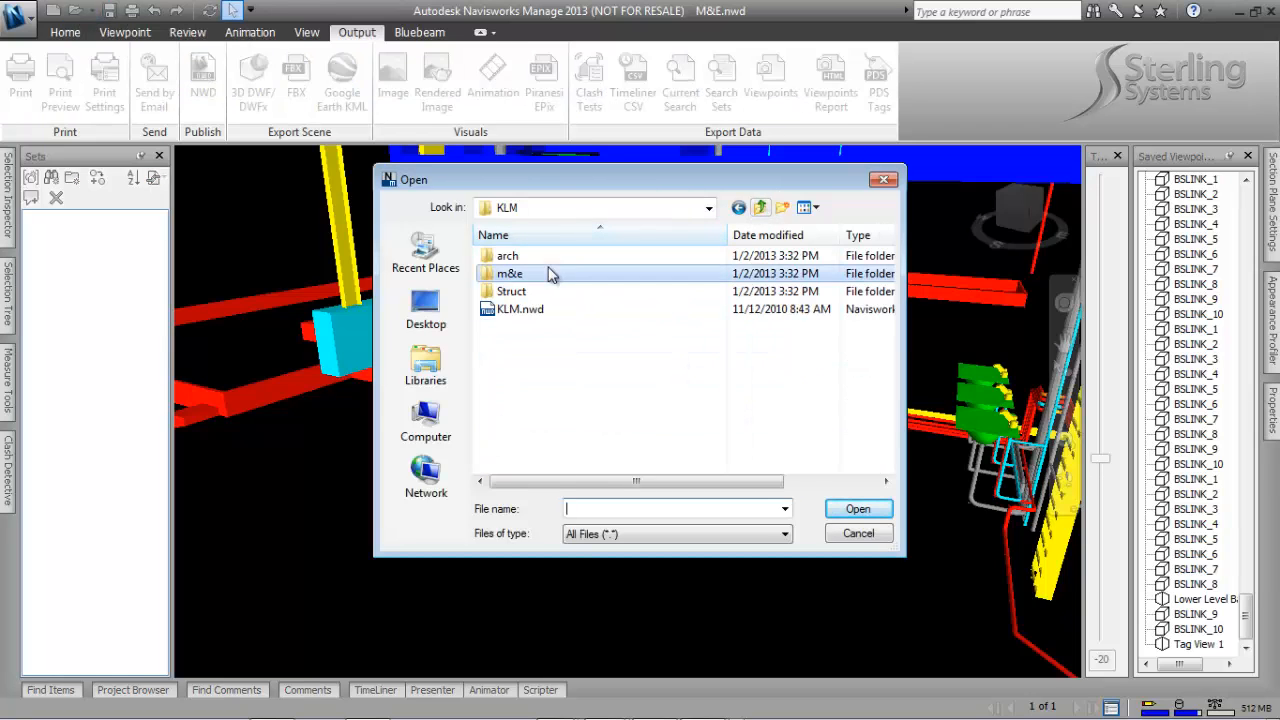
click(760, 208)
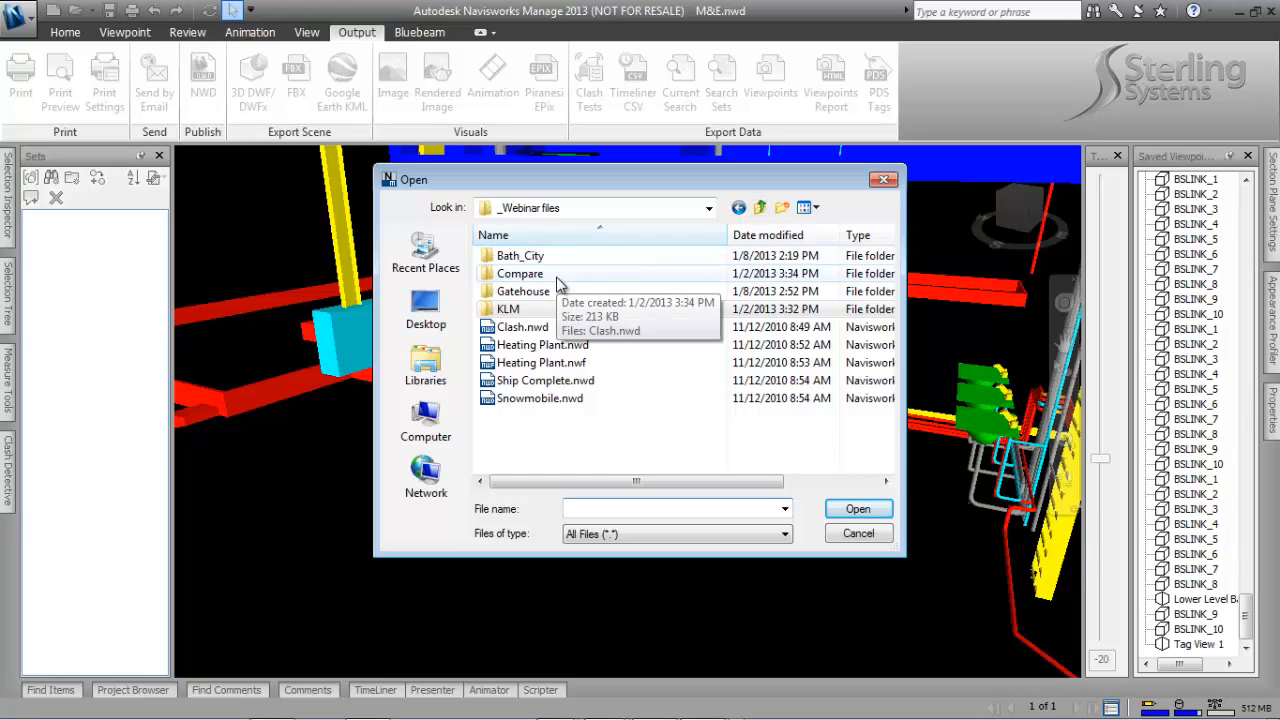
double_click(558, 258)
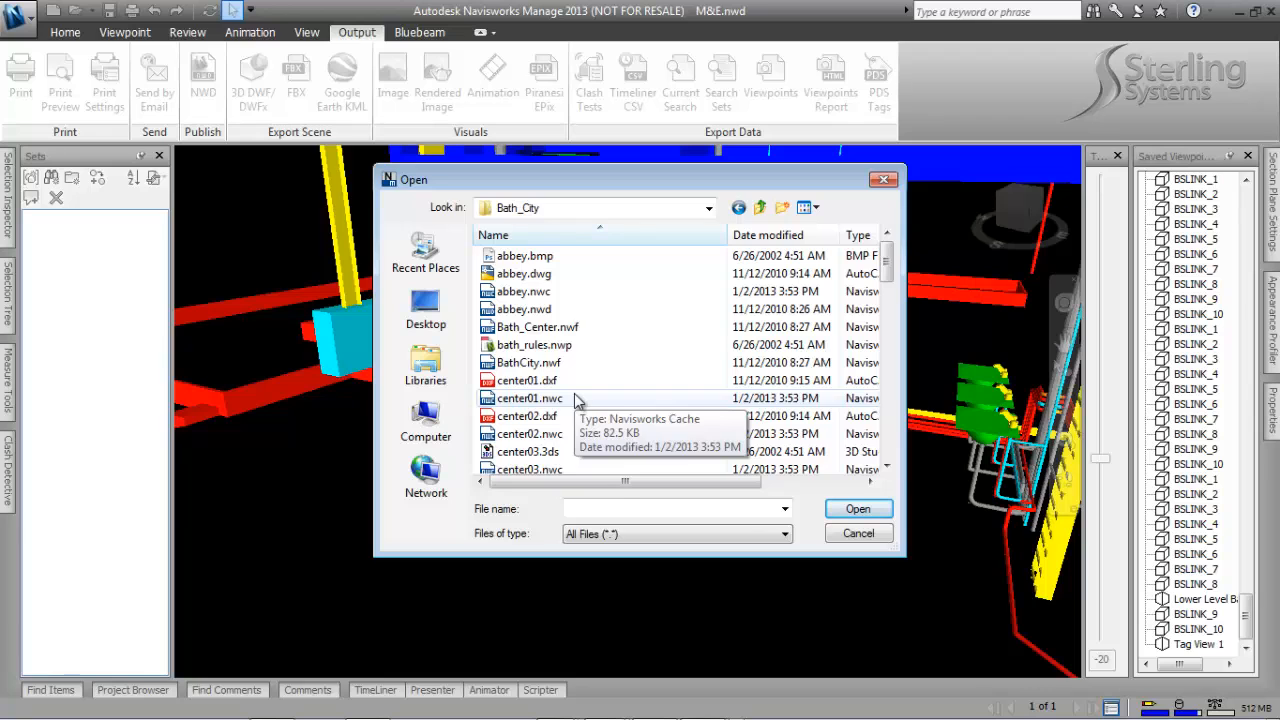
key(w)
double_click(555, 449)
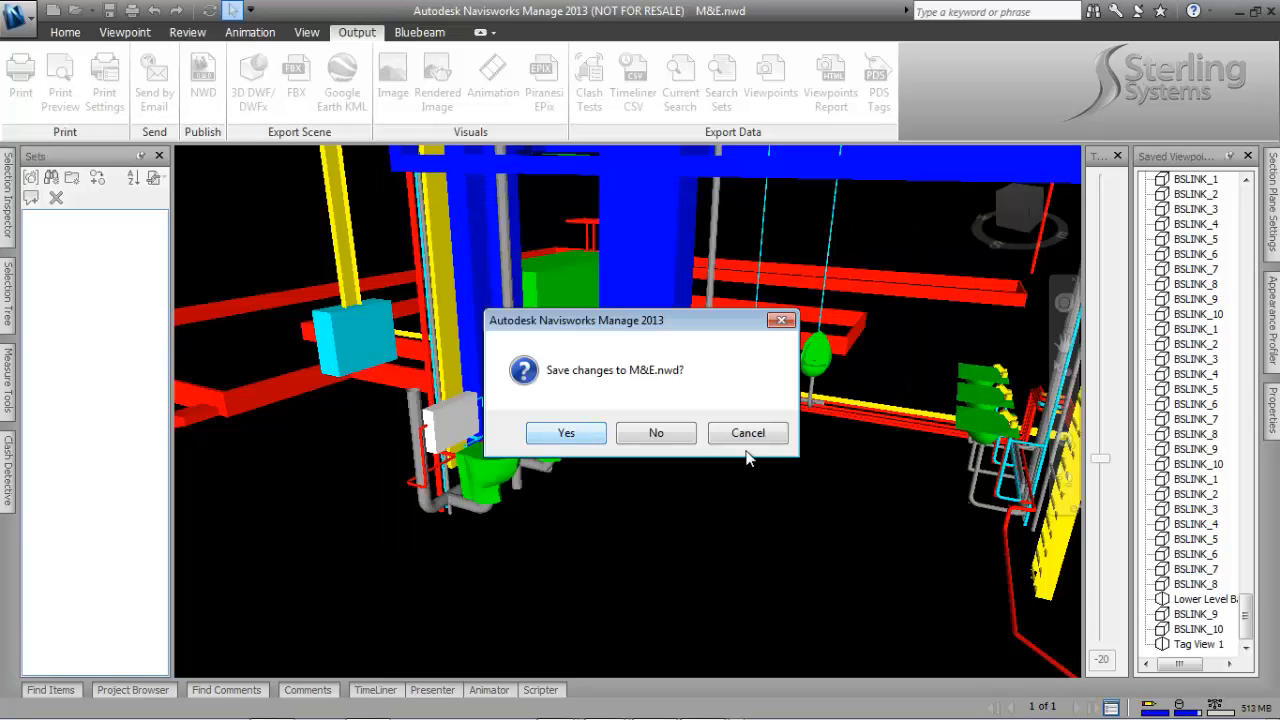
click(662, 434)
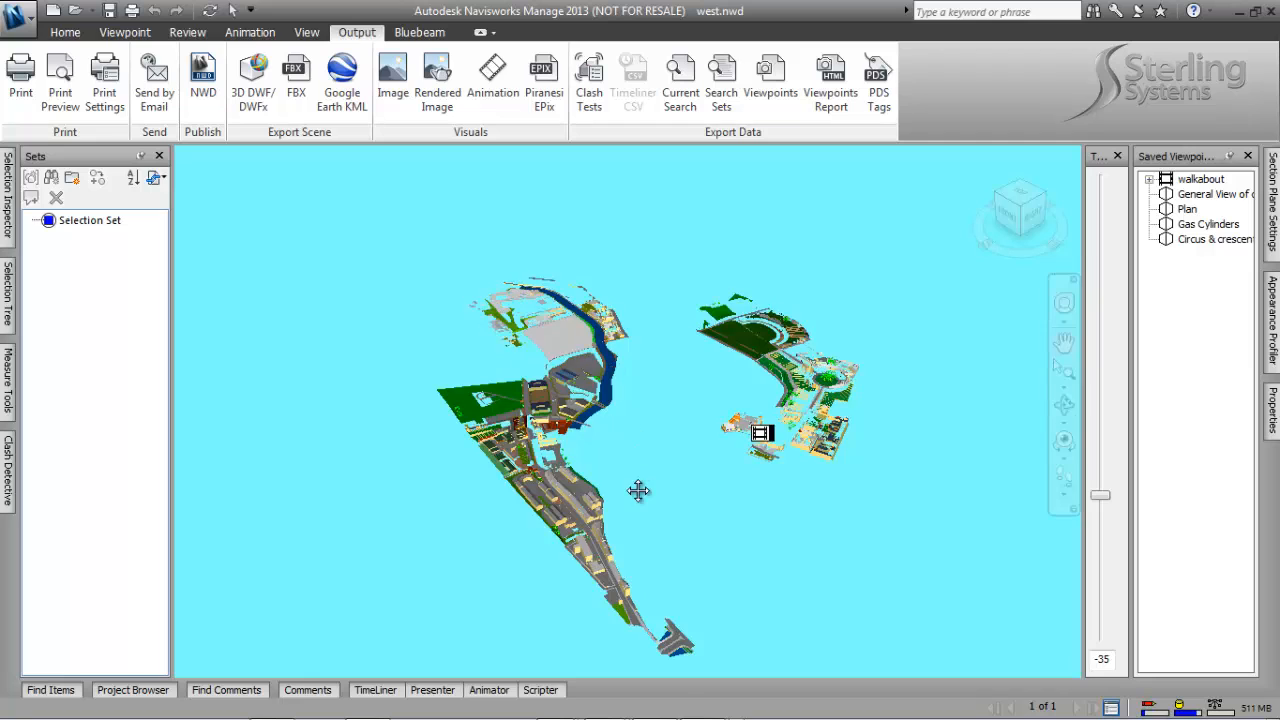
Step: Frame a low-angle close view of the suspension bridge with orange towers across the river
middle_drag(638, 490, 640, 498)
scroll(622, 478, up, 5)
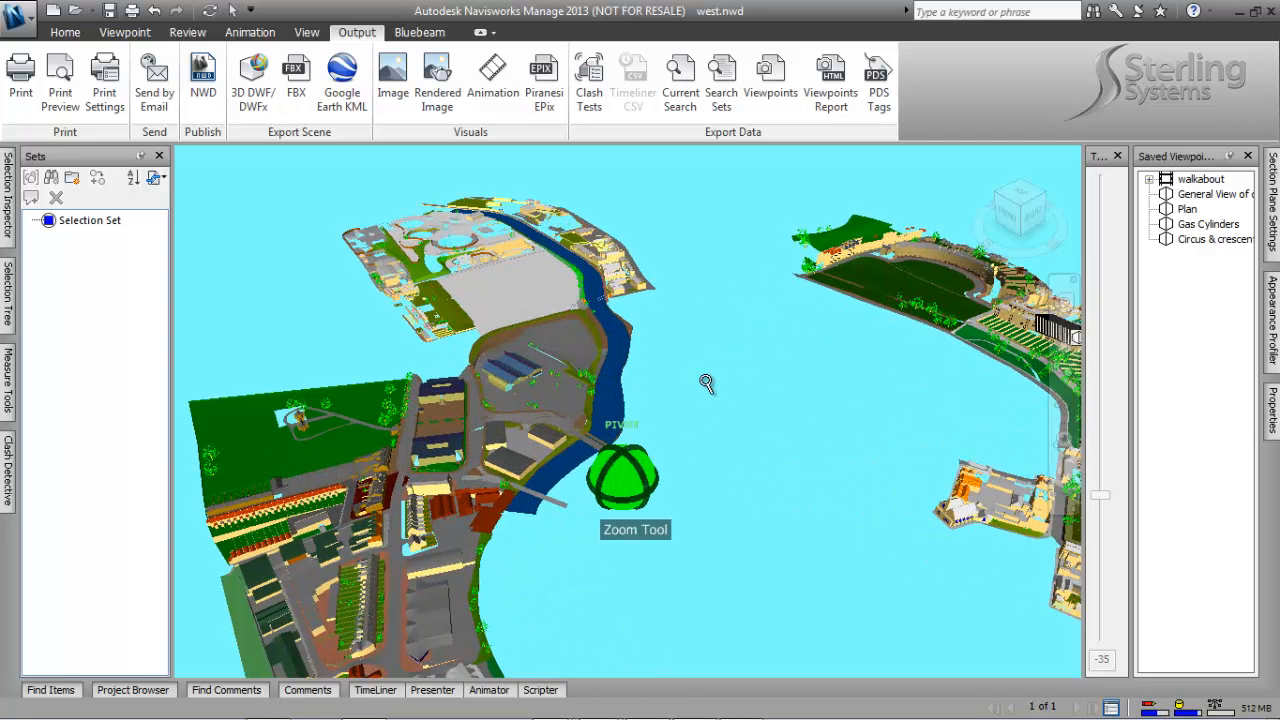
scroll(706, 383, up, 5)
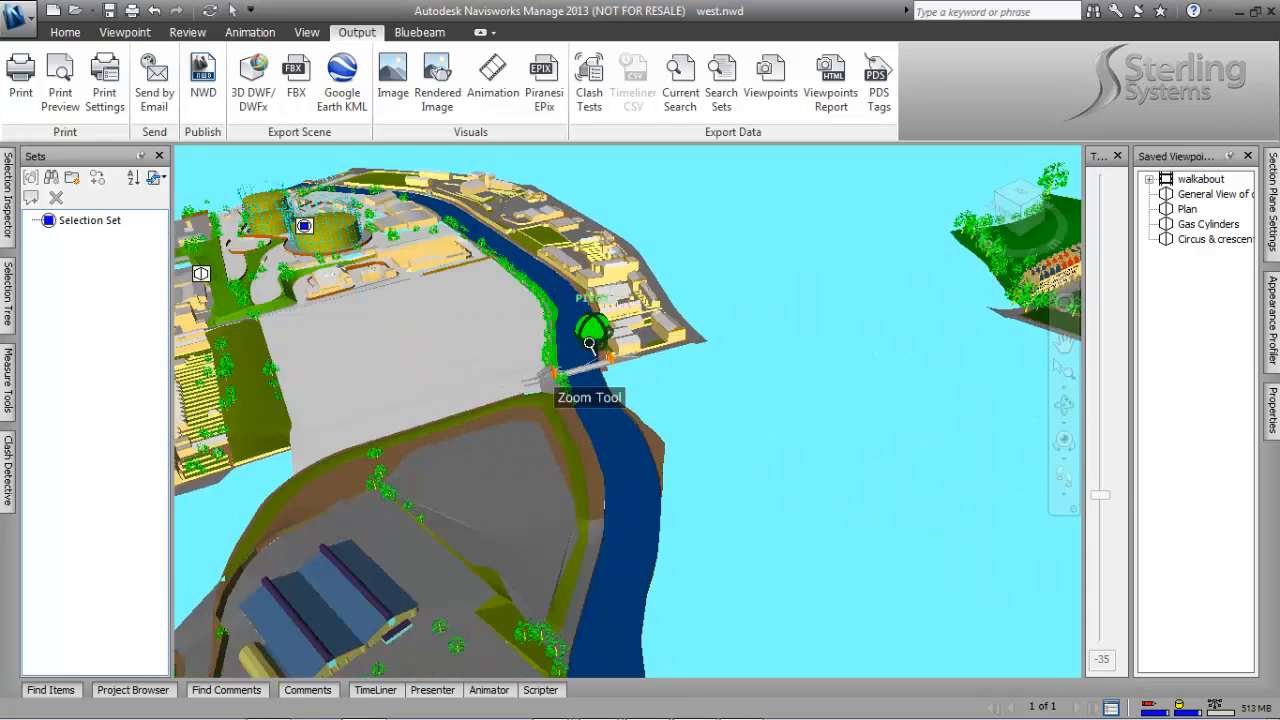
scroll(720, 397, down, 5)
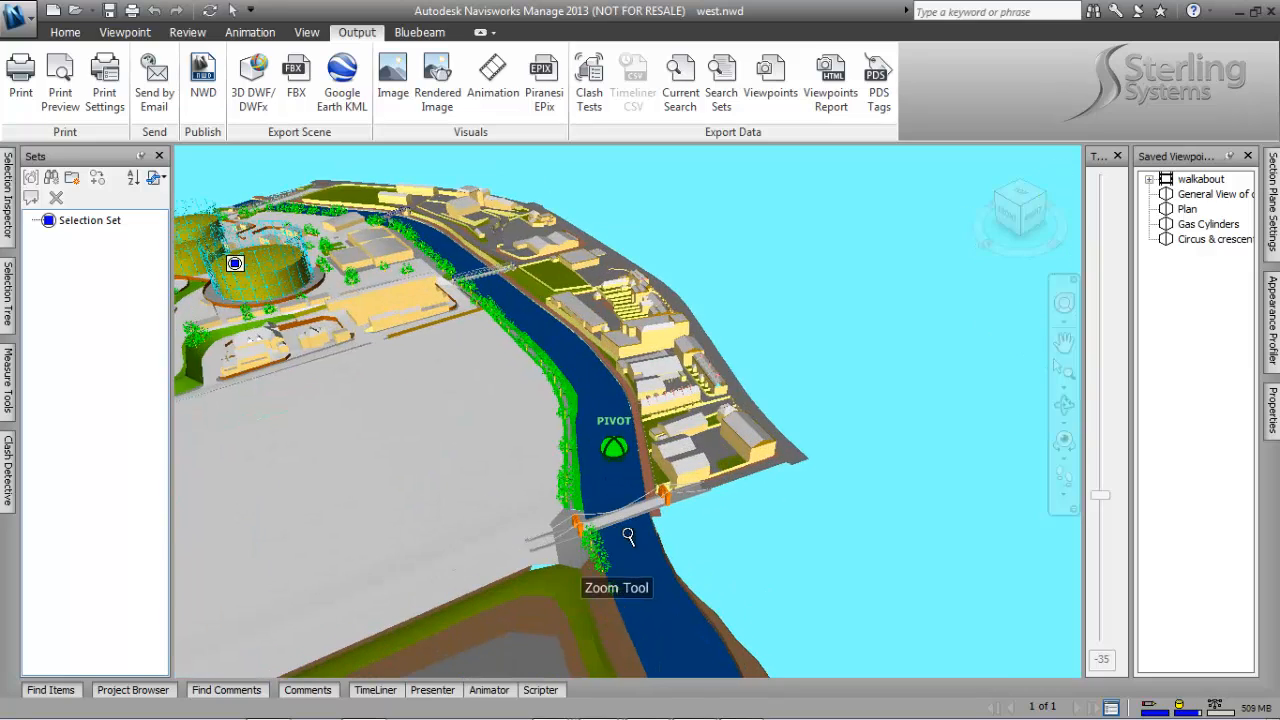
middle_drag(754, 503, 740, 430)
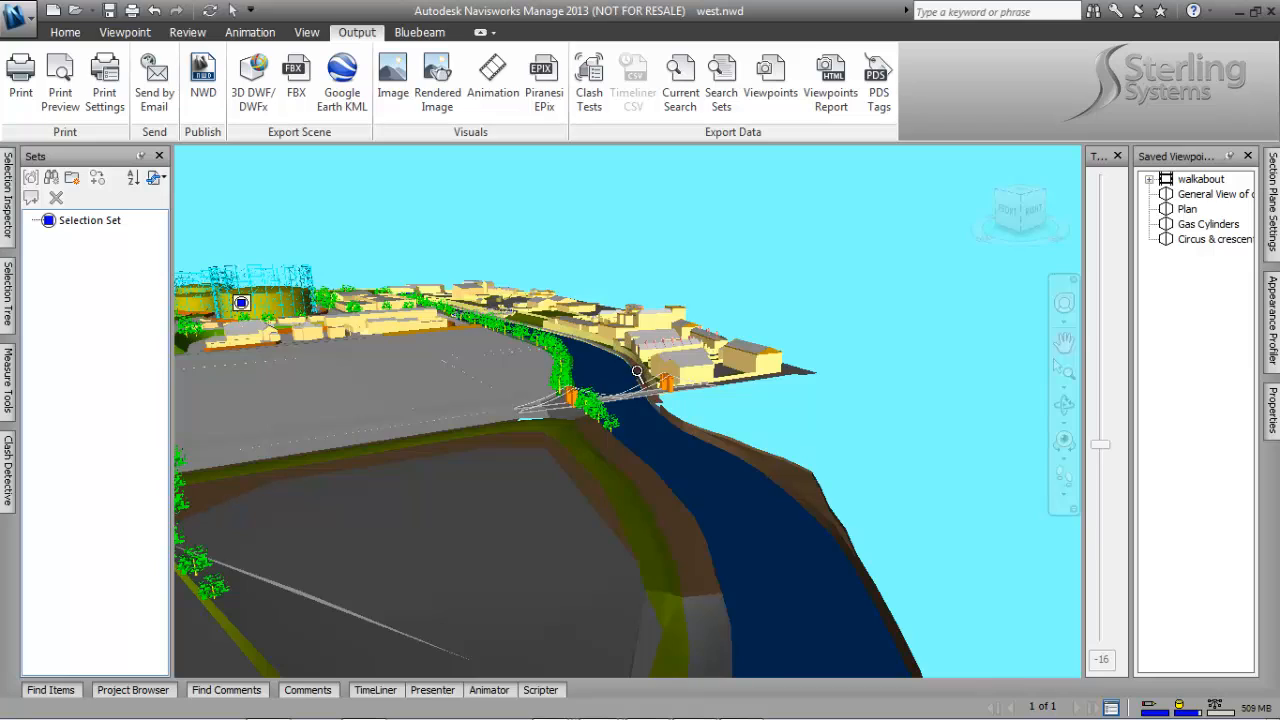
scroll(637, 371, up, 5)
middle_drag(583, 397, 619, 430)
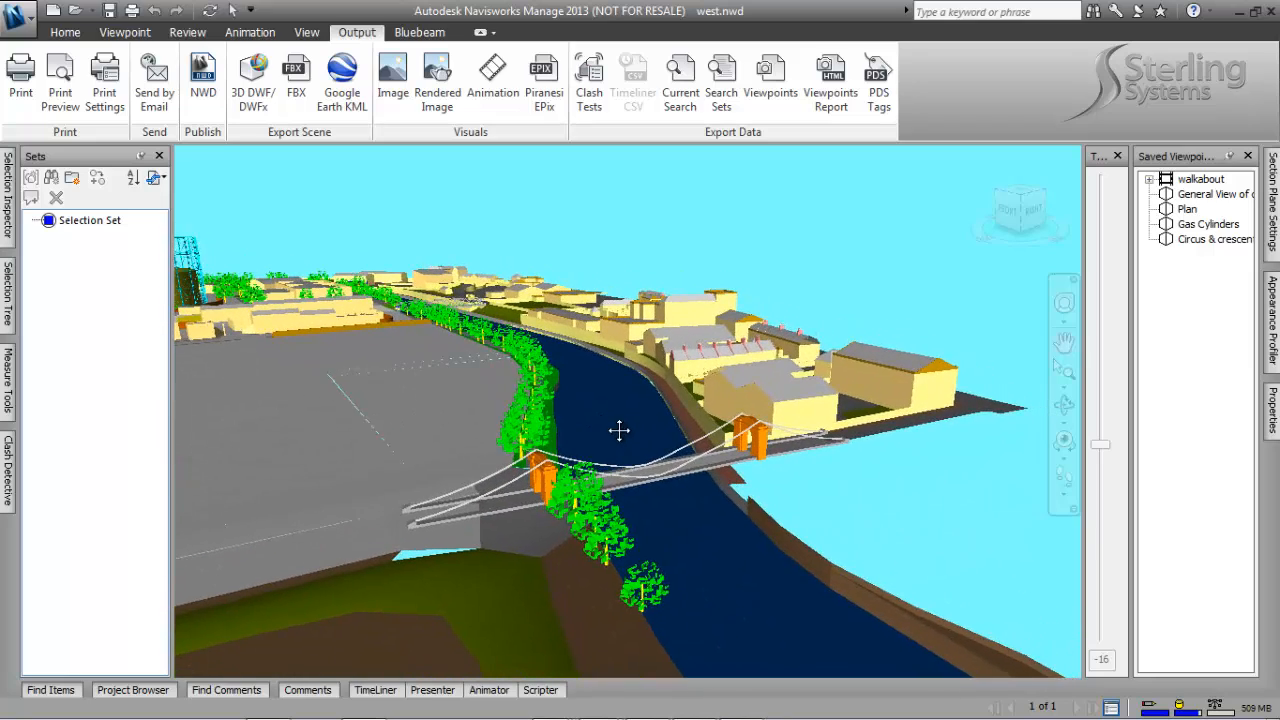
scroll(619, 430, up, 3)
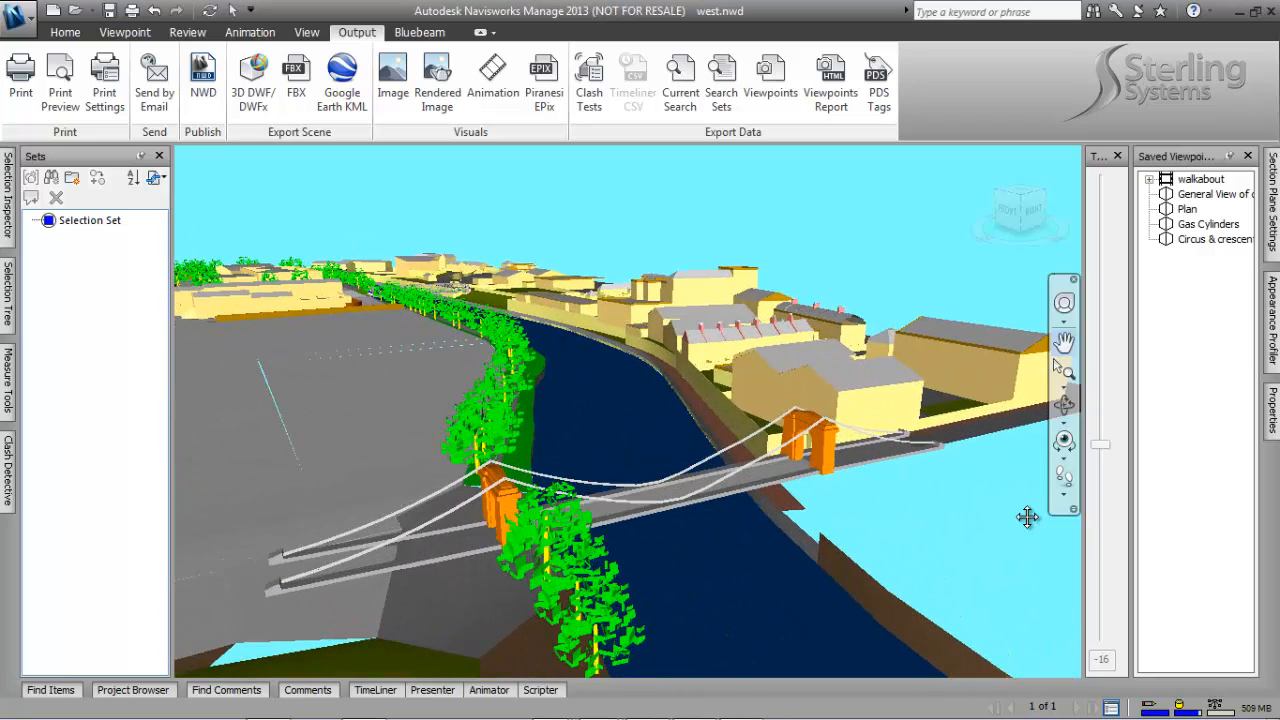
Step: Save the current view of the suspension bridge as a viewpoint named "Bridge 7"
right_click(1203, 458)
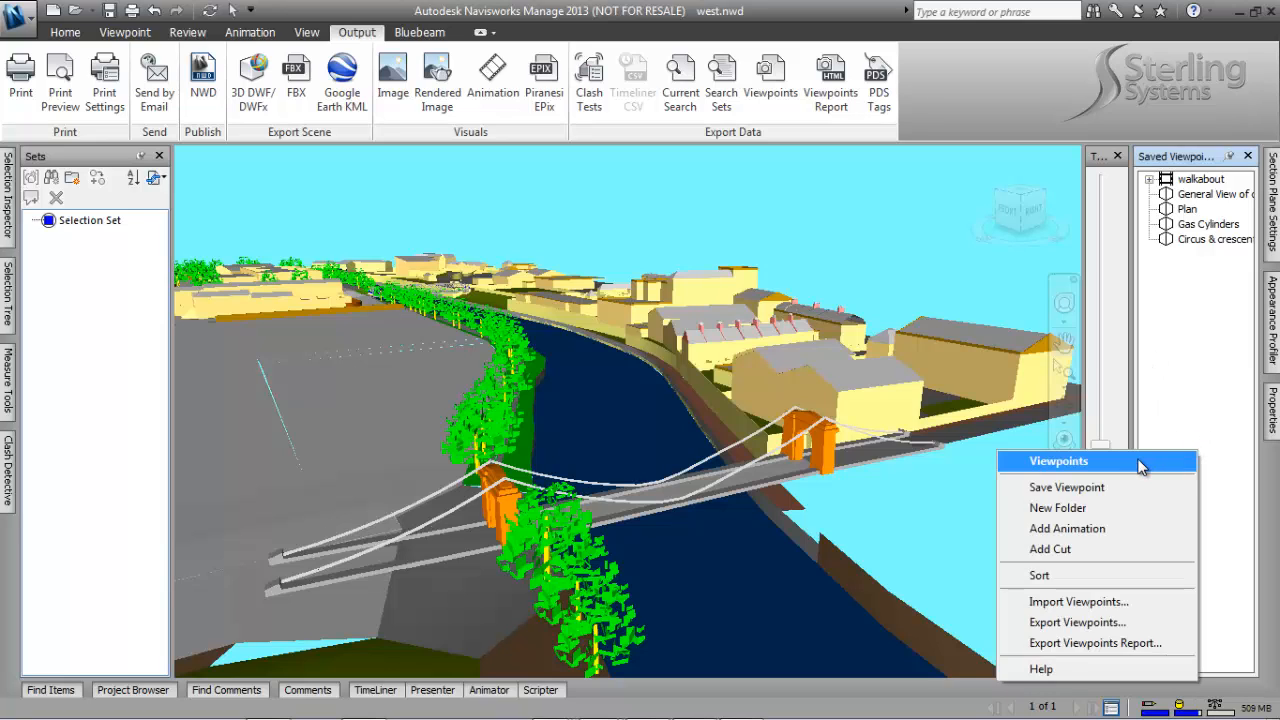
click(1143, 462)
right_click(1182, 444)
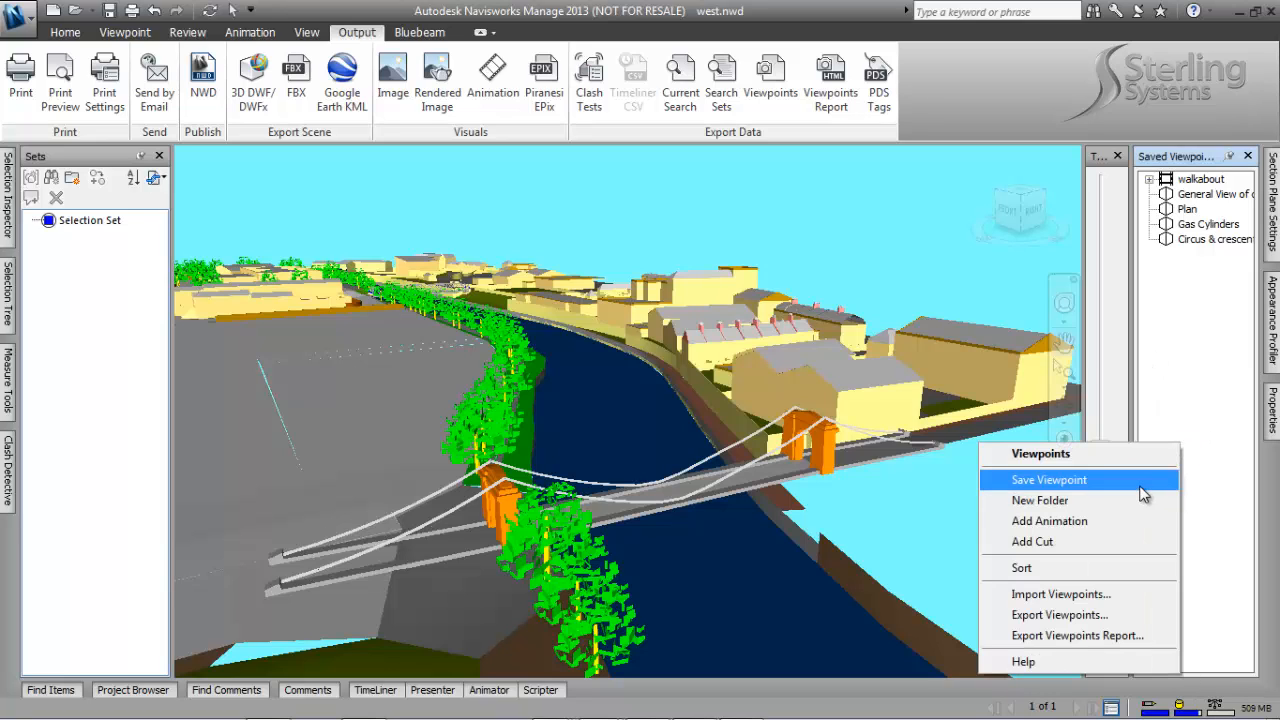
click(1141, 482)
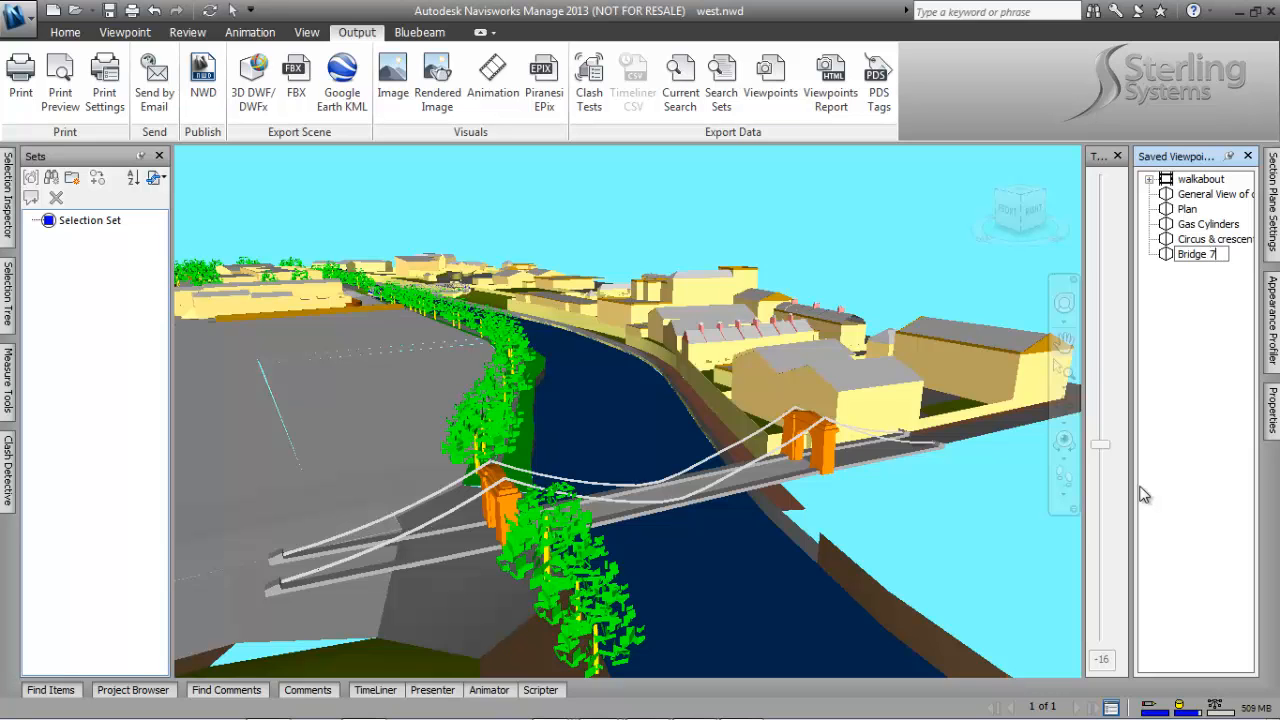
key(Return)
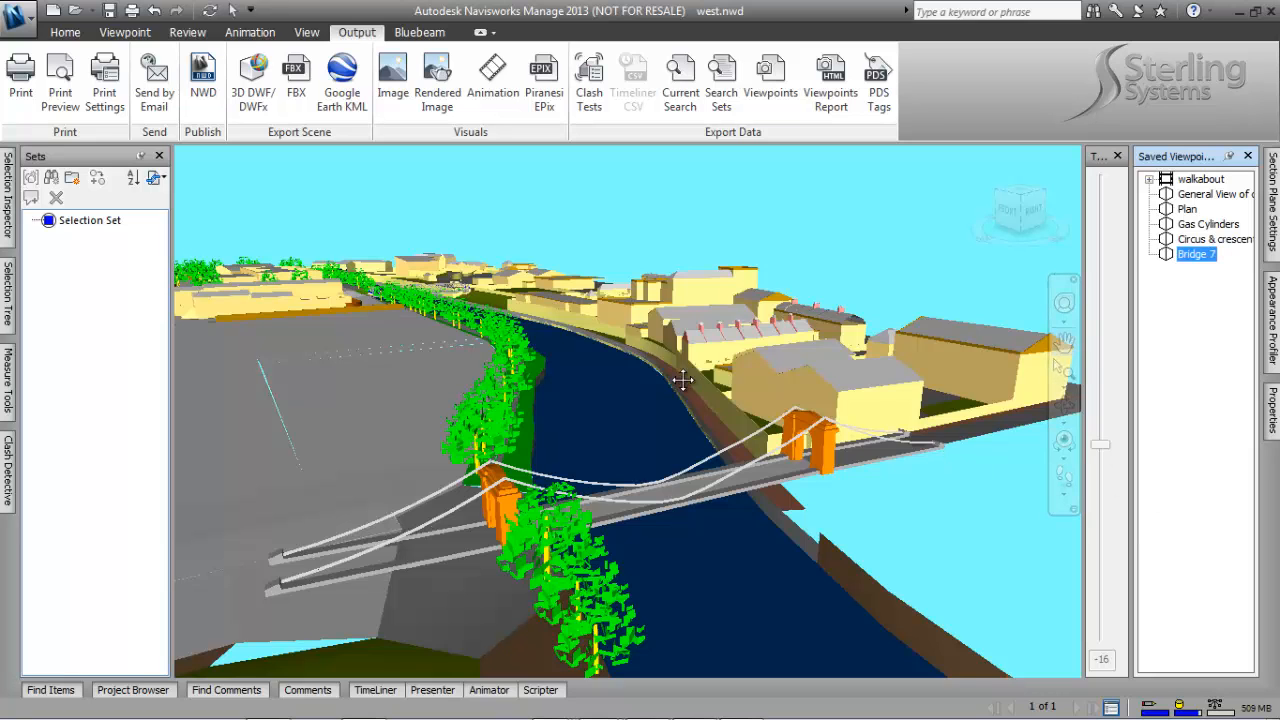
Step: Frame the grey truss footbridge farther along the river from above and save the view as "Bridge 8"
drag(682, 378, 671, 561)
scroll(455, 422, up, 6)
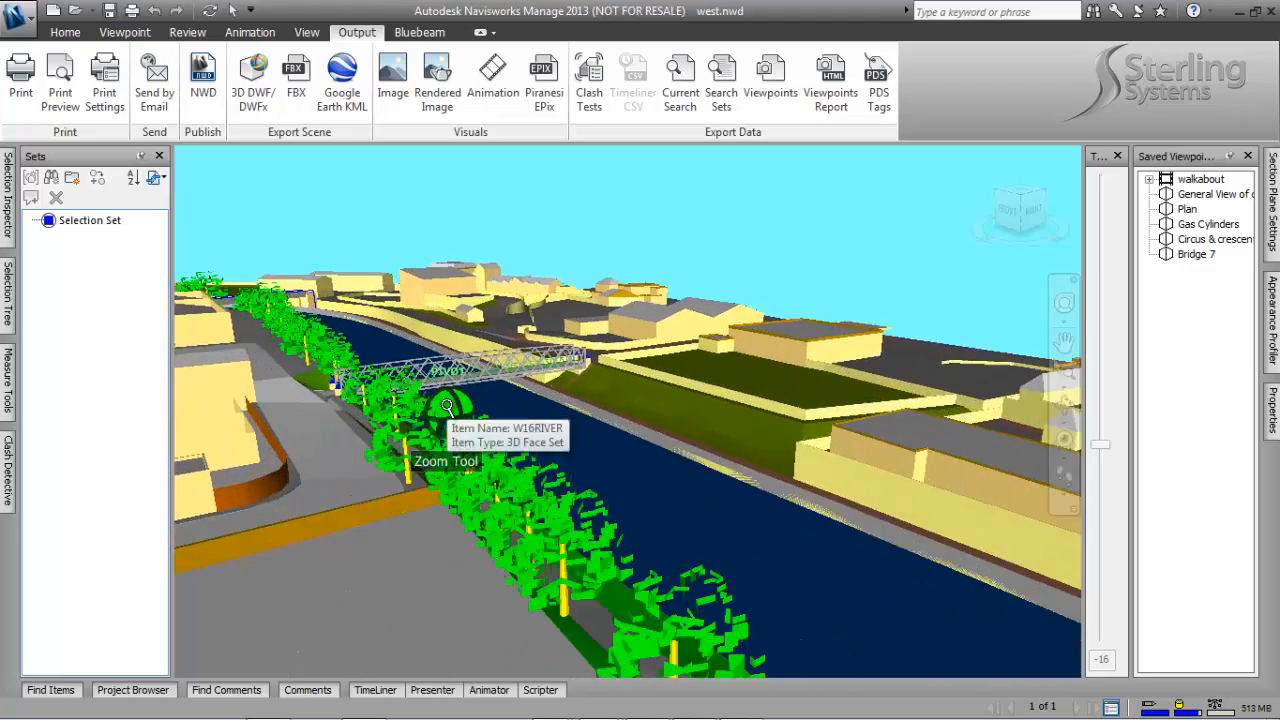
scroll(567, 515, down, 2)
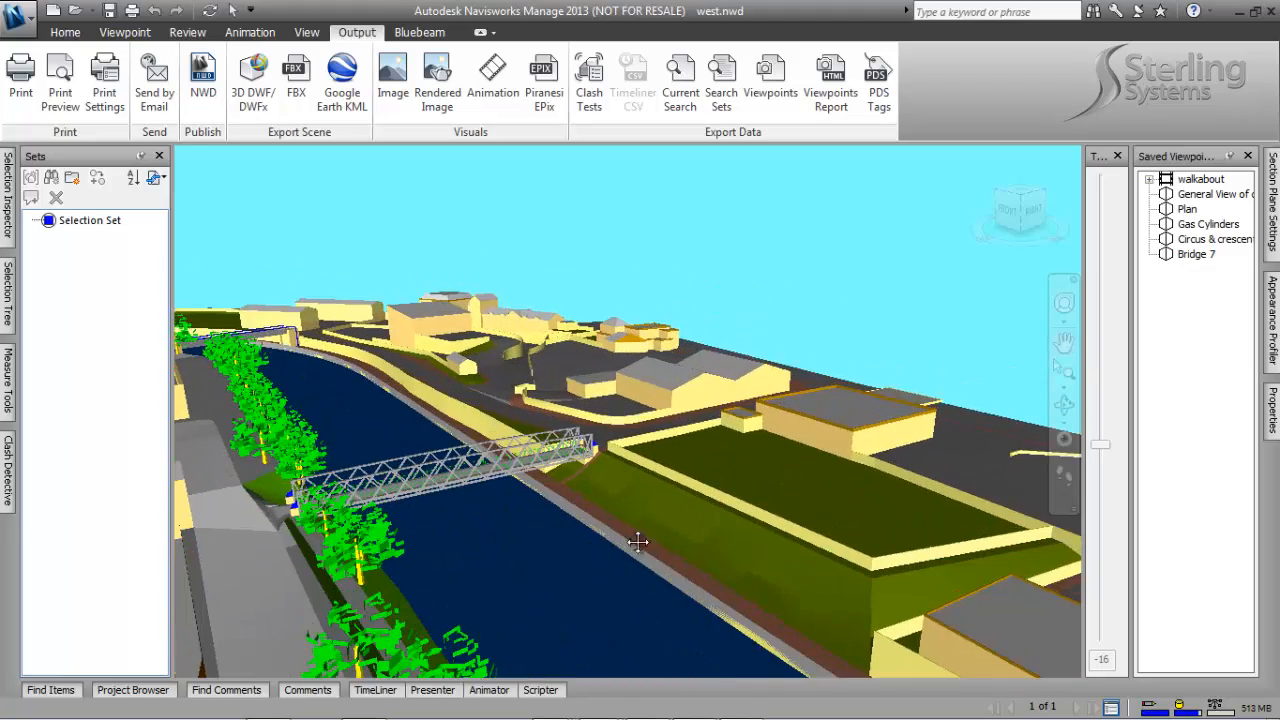
middle_drag(638, 542, 709, 534)
middle_drag(609, 519, 920, 545)
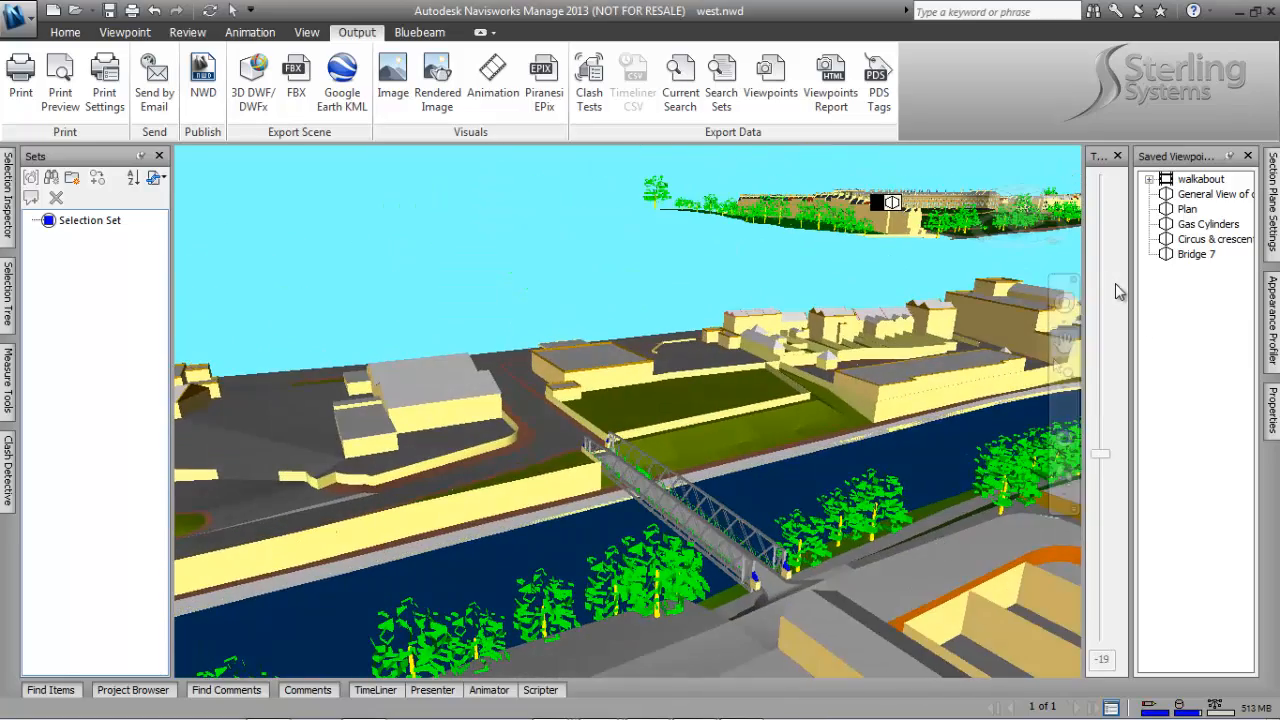
right_click(1176, 334)
click(1098, 372)
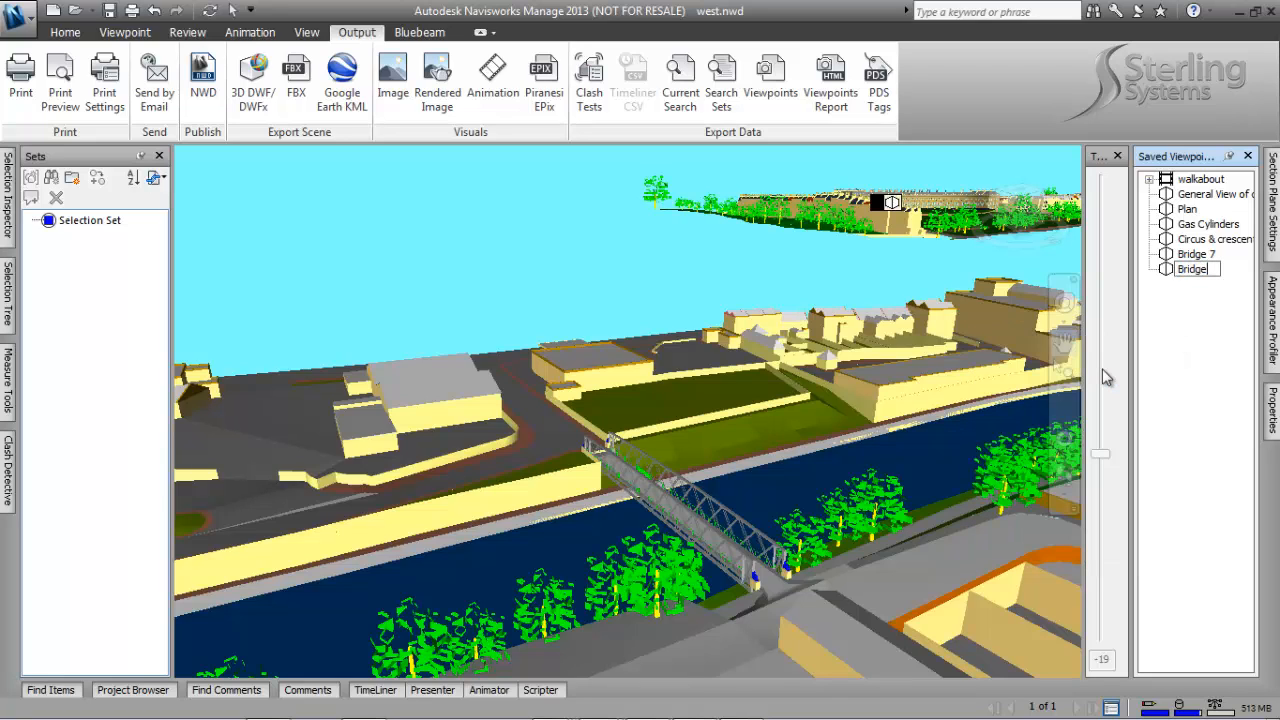
key(Return)
Step: Frame the bridge with blue railings and a central river pier, and save the view as "Bridge 9"
middle_drag(400, 496, 803, 366)
scroll(803, 366, down, 4)
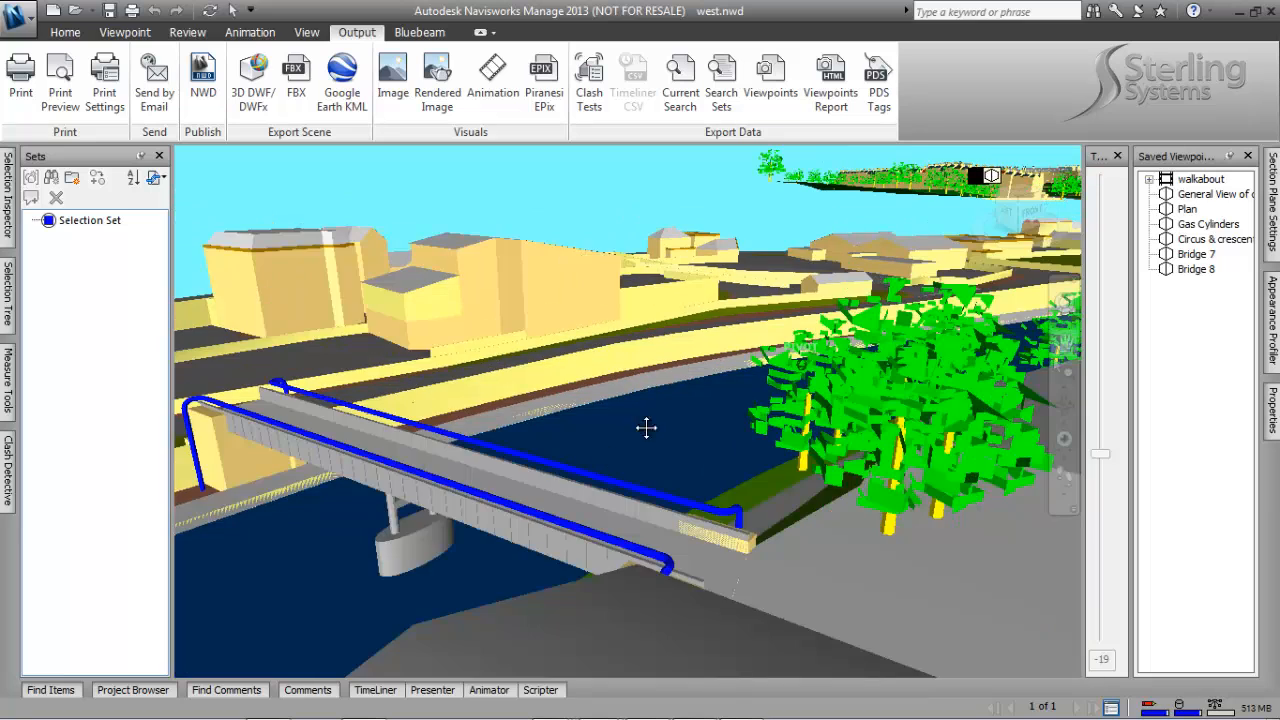
middle_drag(646, 426, 672, 431)
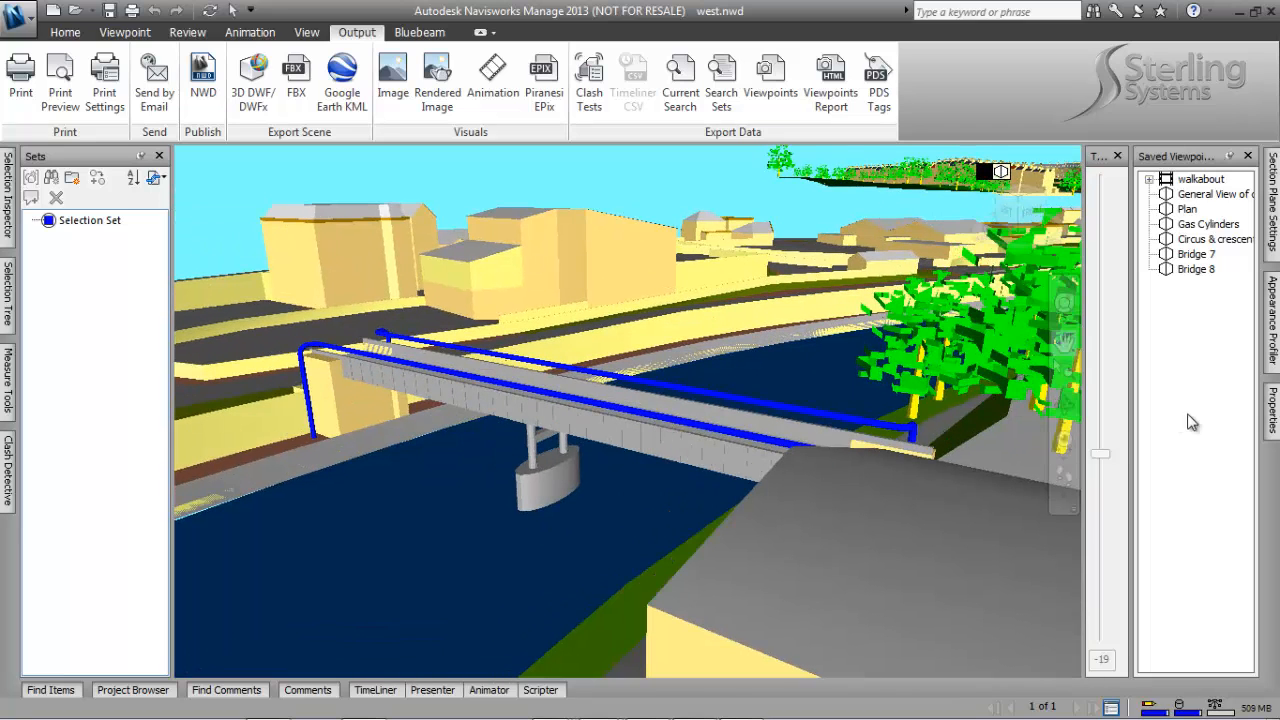
right_click(1192, 412)
click(1054, 443)
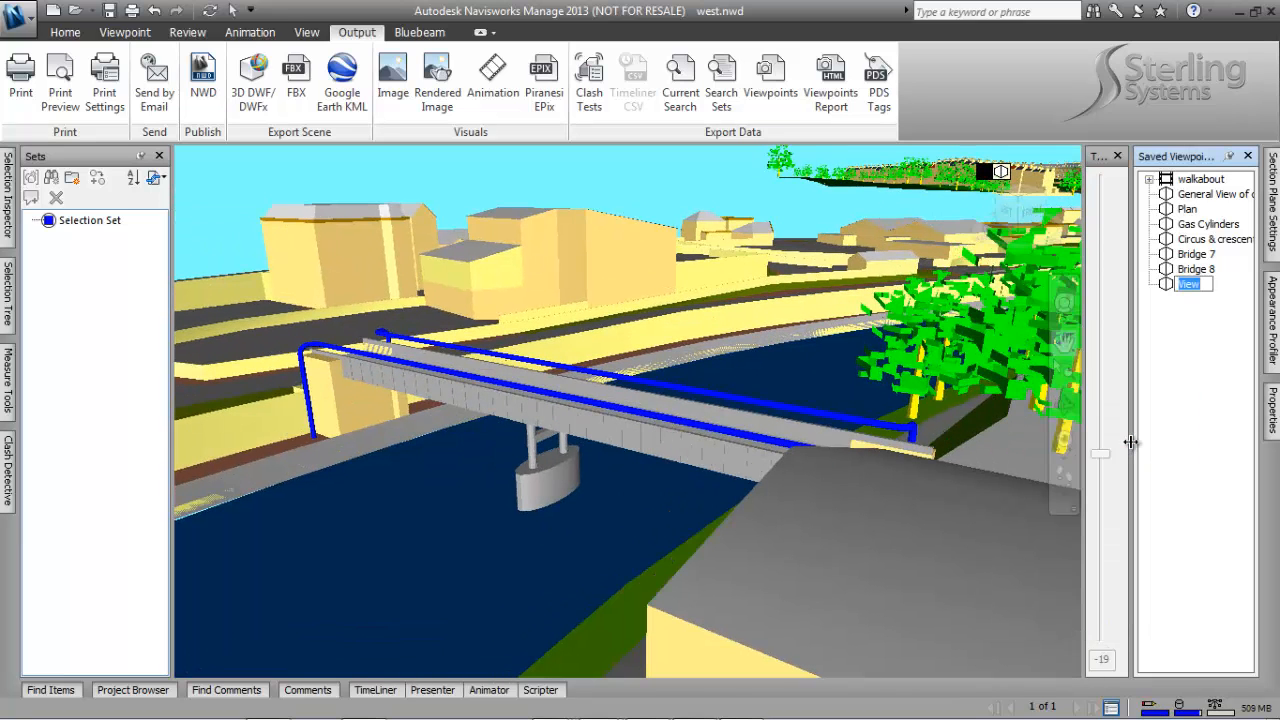
text(Bridge 9)
key(Return)
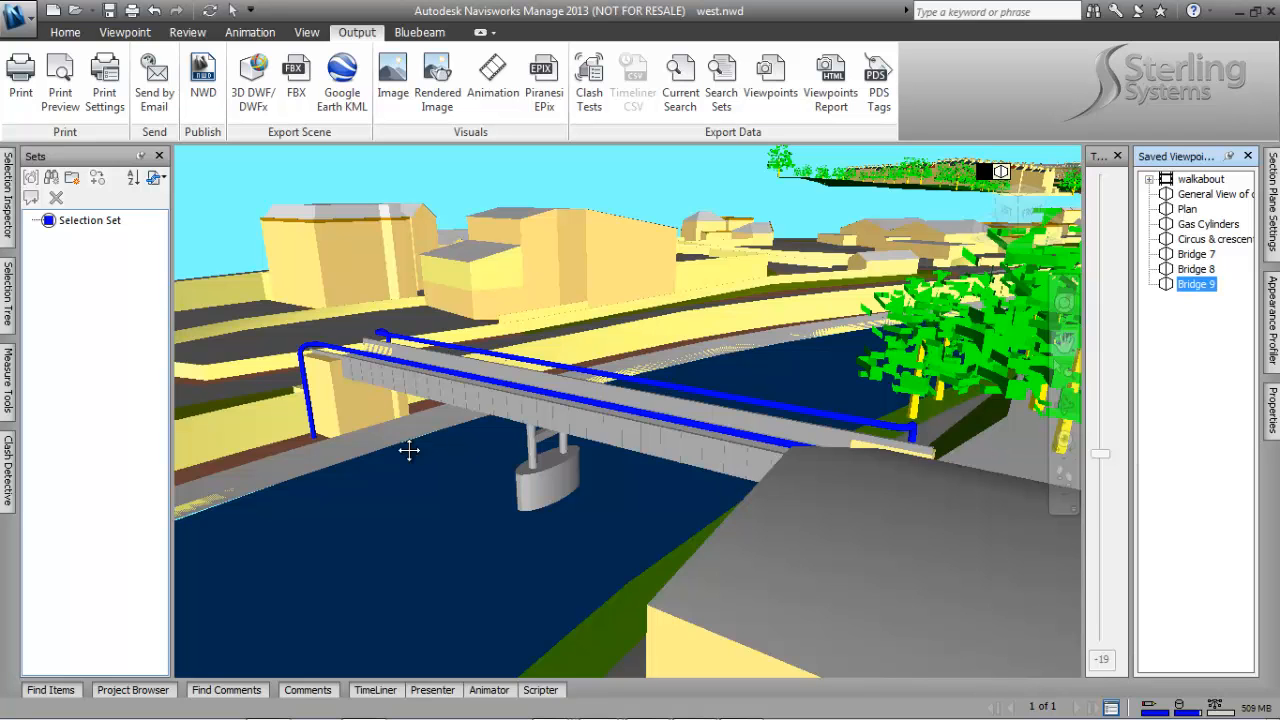
Step: Move the view along the river, away from the bridge with blue railings
scroll(538, 414, up, 5)
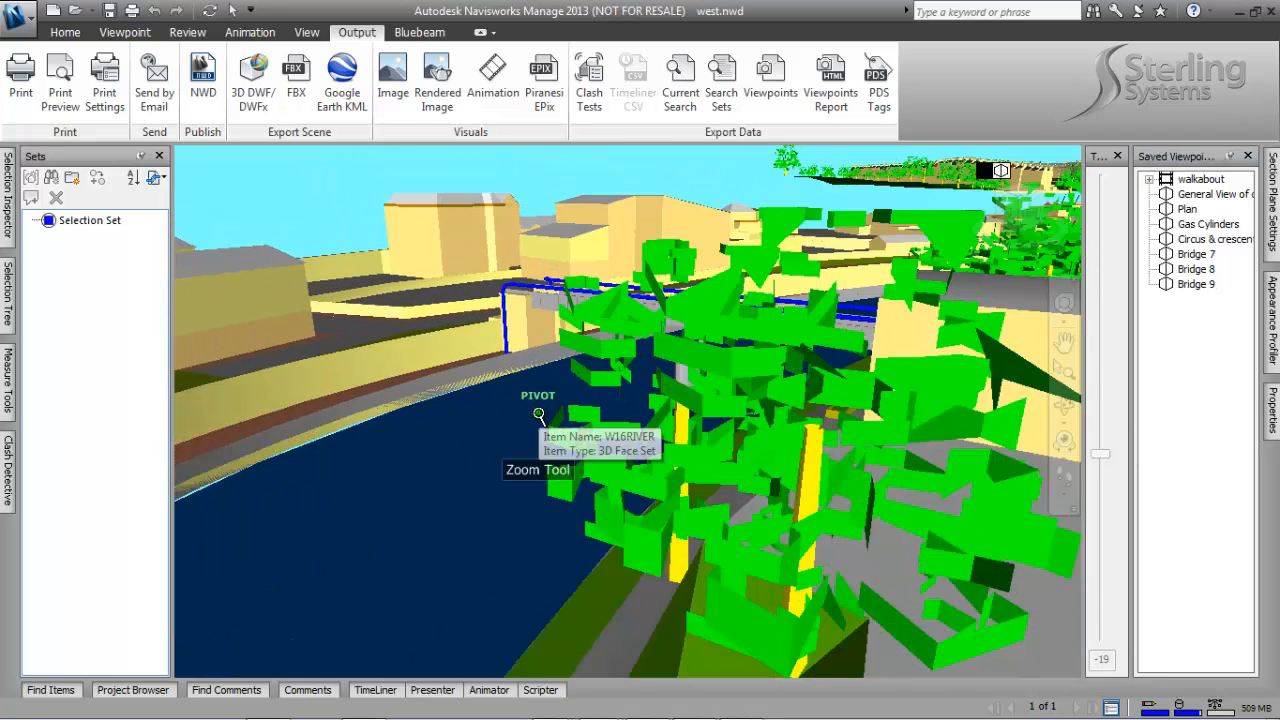
Step: Save a viewpoint named Bridge 10 that looks along the road bridge beside the lattice footbridge
scroll(538, 414, down, 3)
shift+middle_drag(457, 403, 583, 451)
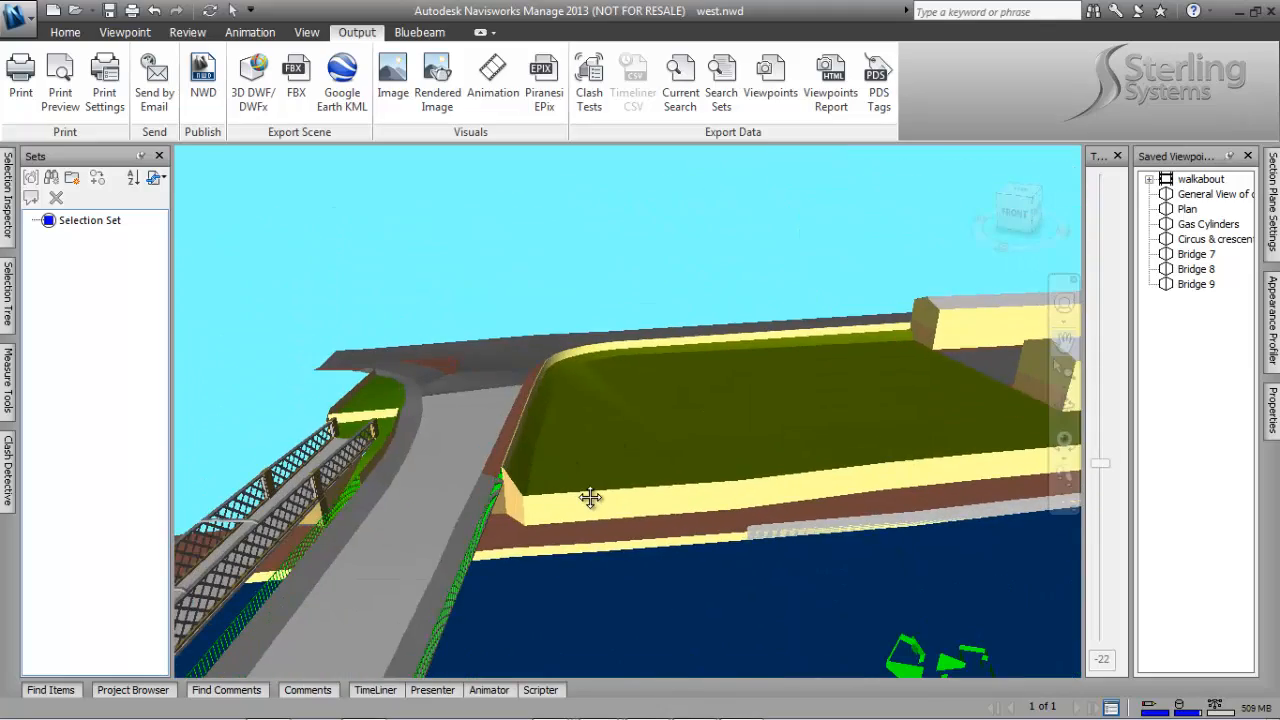
shift+middle_drag(590, 498, 806, 461)
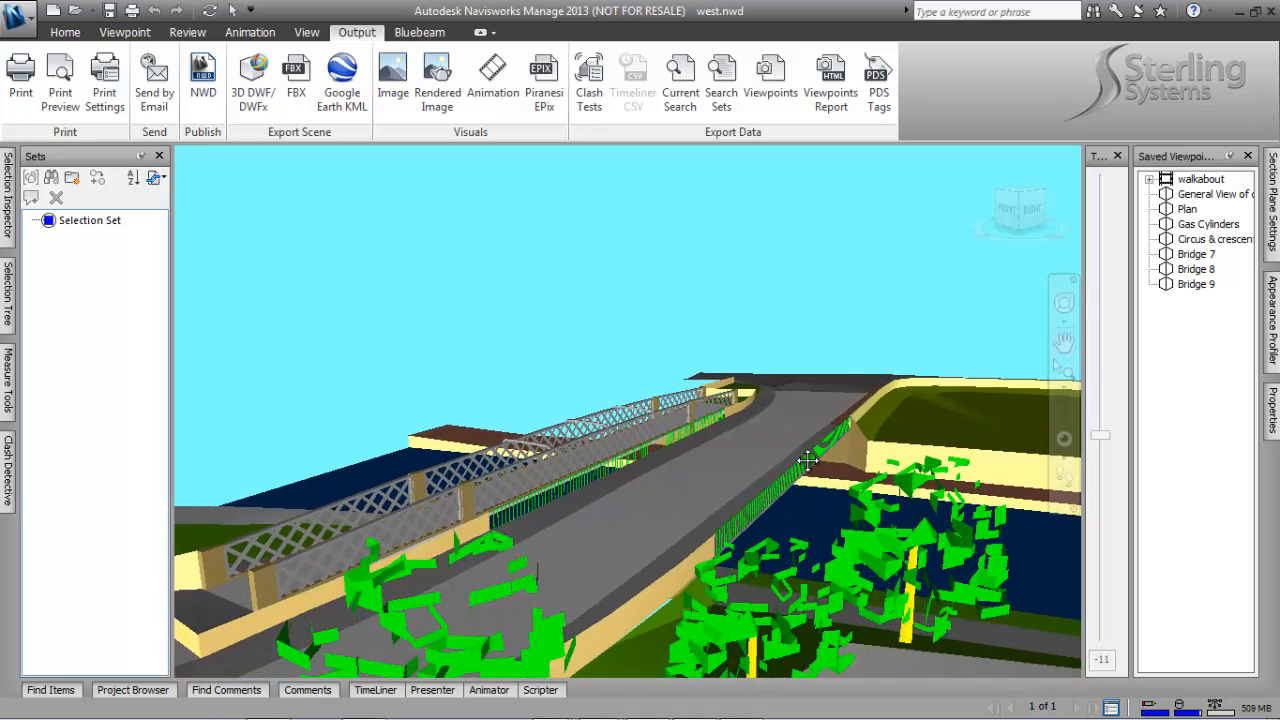
right_click(1190, 367)
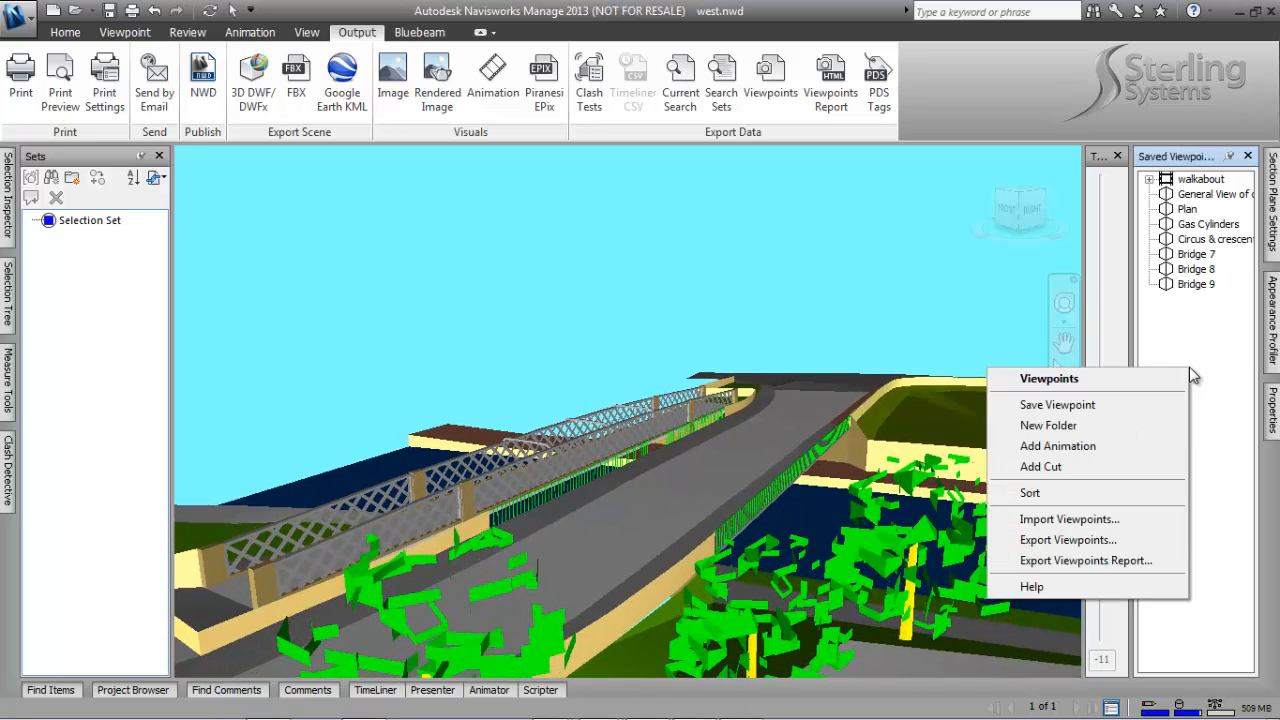
click(1155, 409)
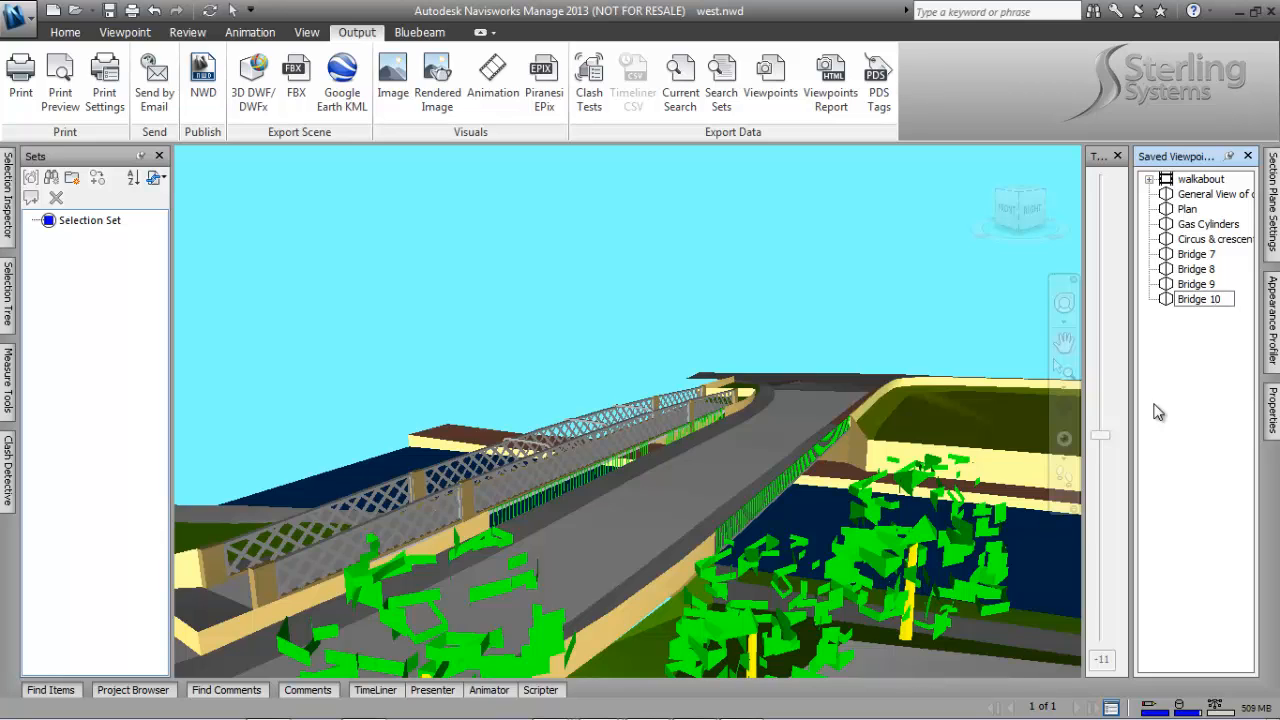
text(Bridge 10)
key(Return)
Step: Add a new viewpoint animation named River Tour to the saved viewpoints
right_click(1170, 392)
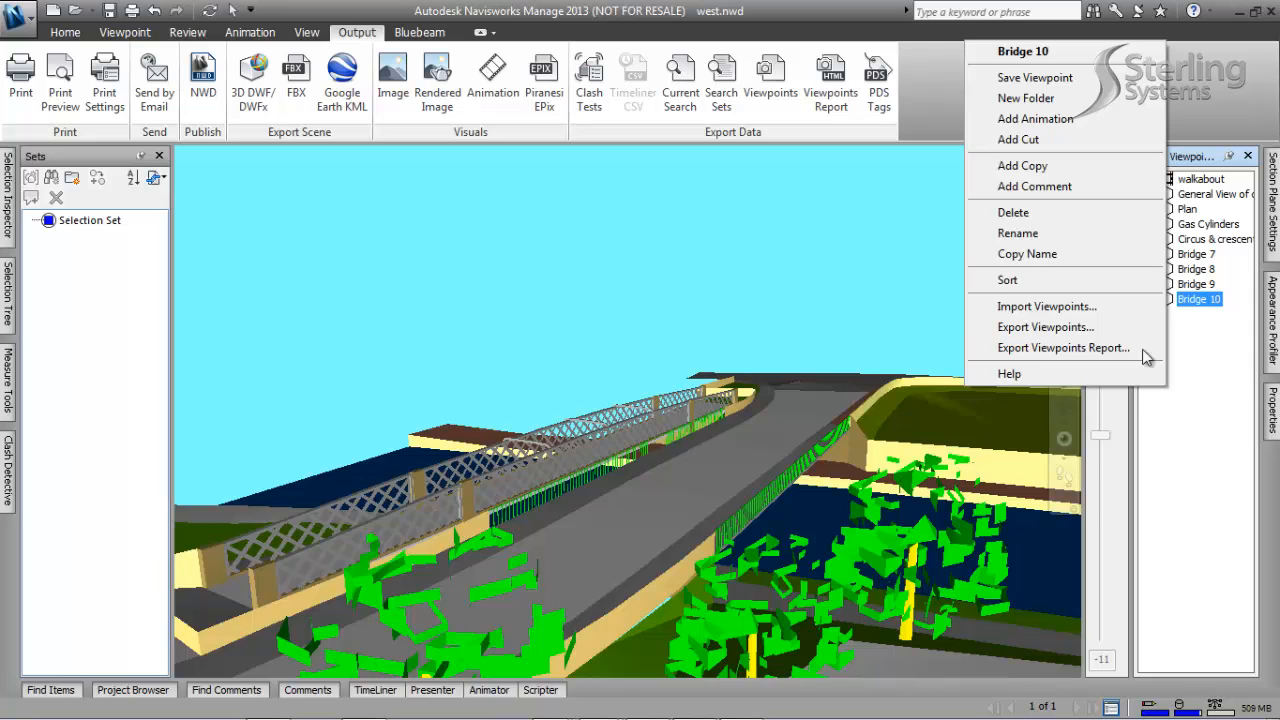
click(1048, 121)
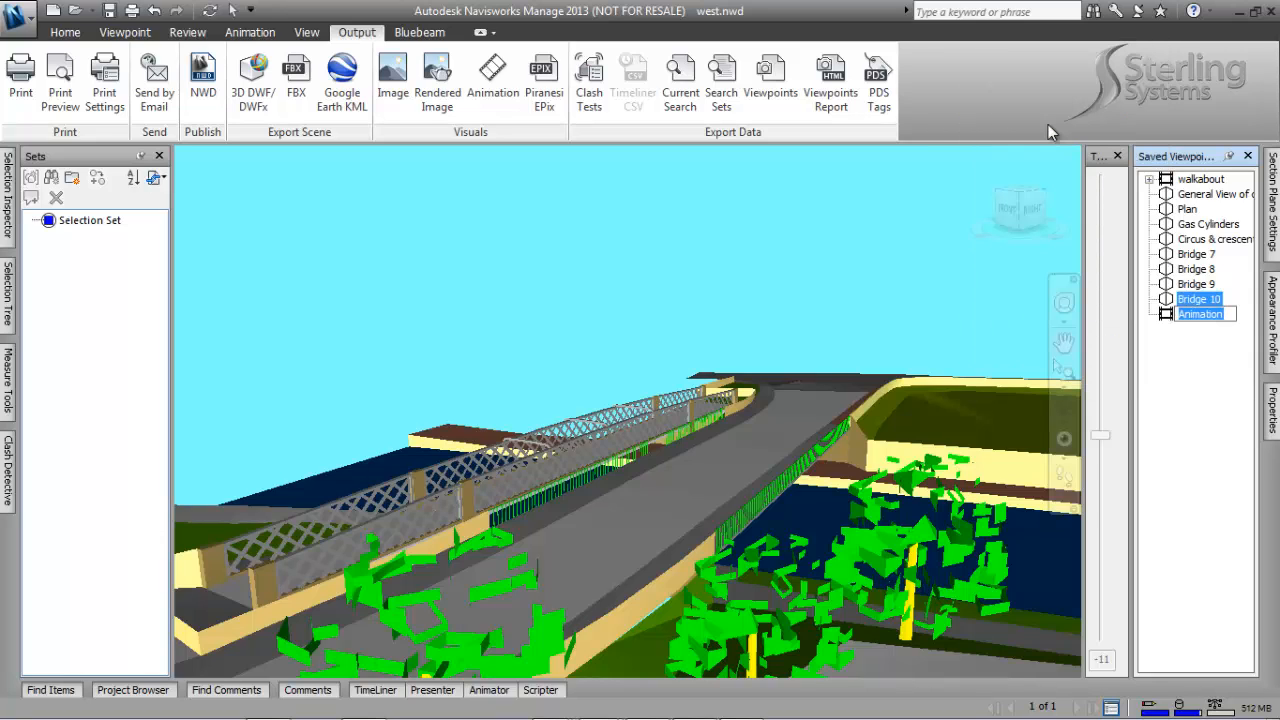
text(River Tour)
key(Return)
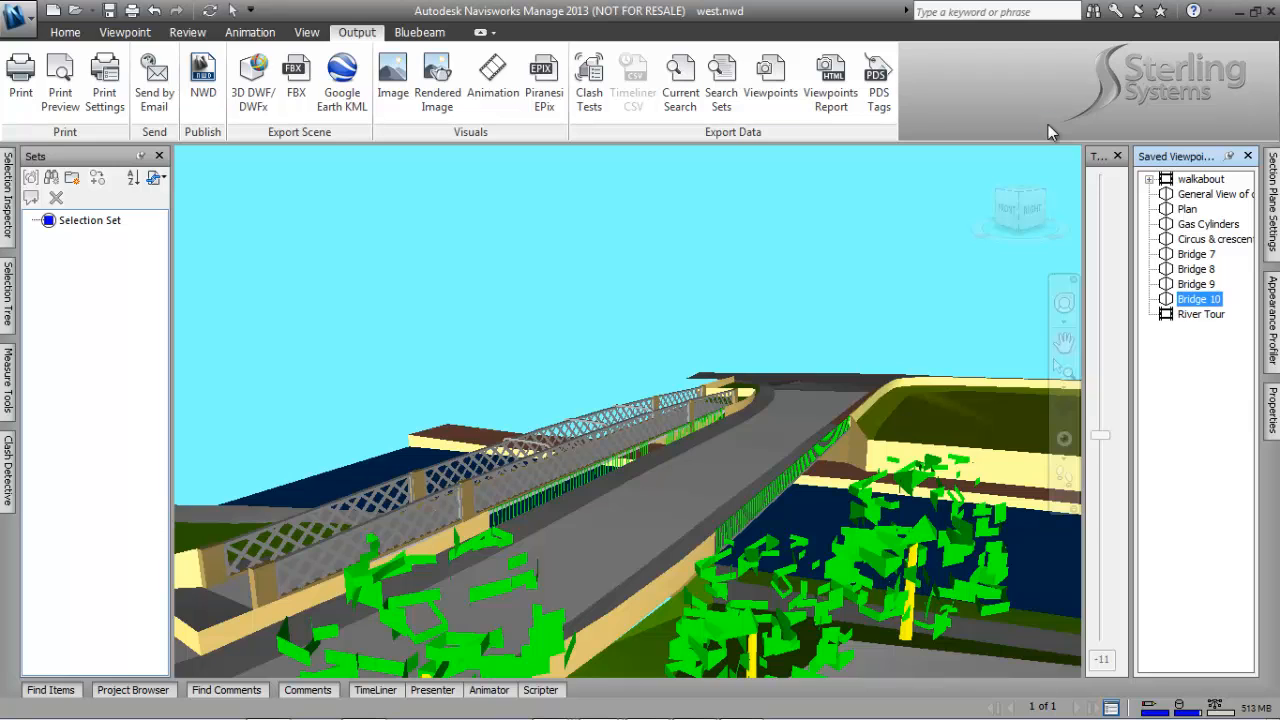
Step: Move the Bridge 7, Bridge 8, Bridge 9 and Bridge 10 viewpoints into the River Tour animation
click(1195, 254)
shift+click(1198, 299)
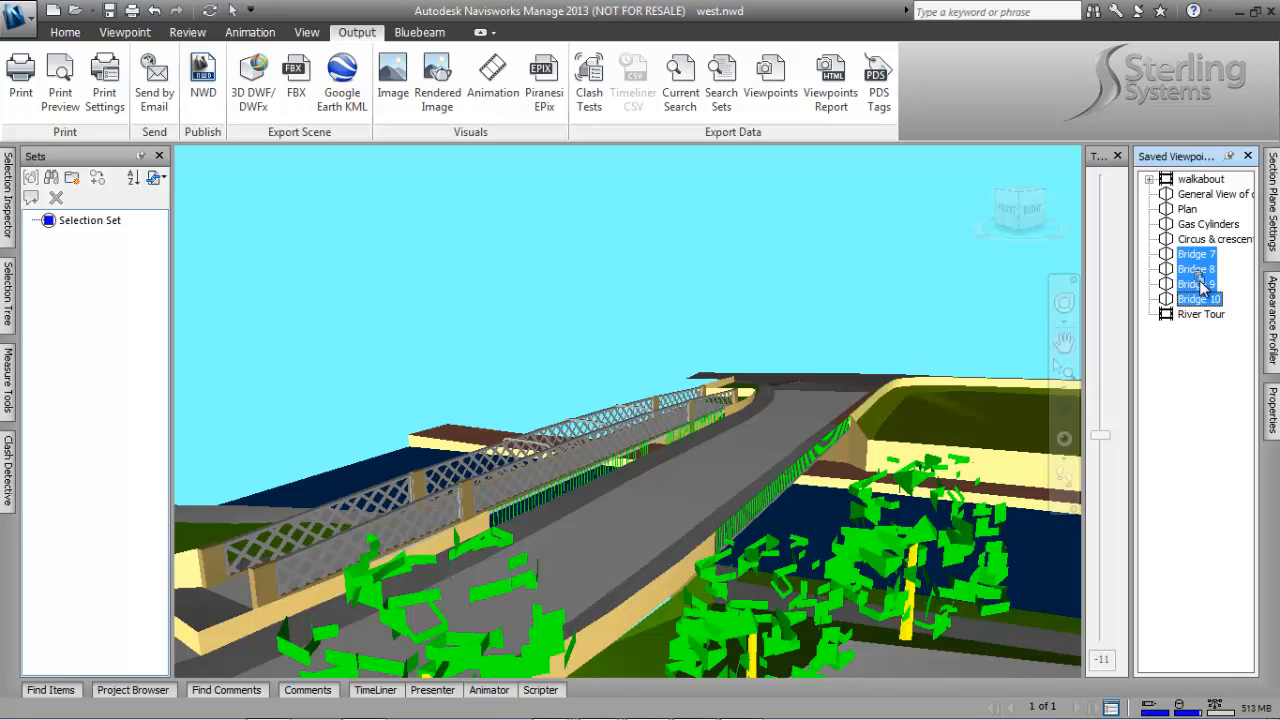
drag(1200, 285, 1196, 316)
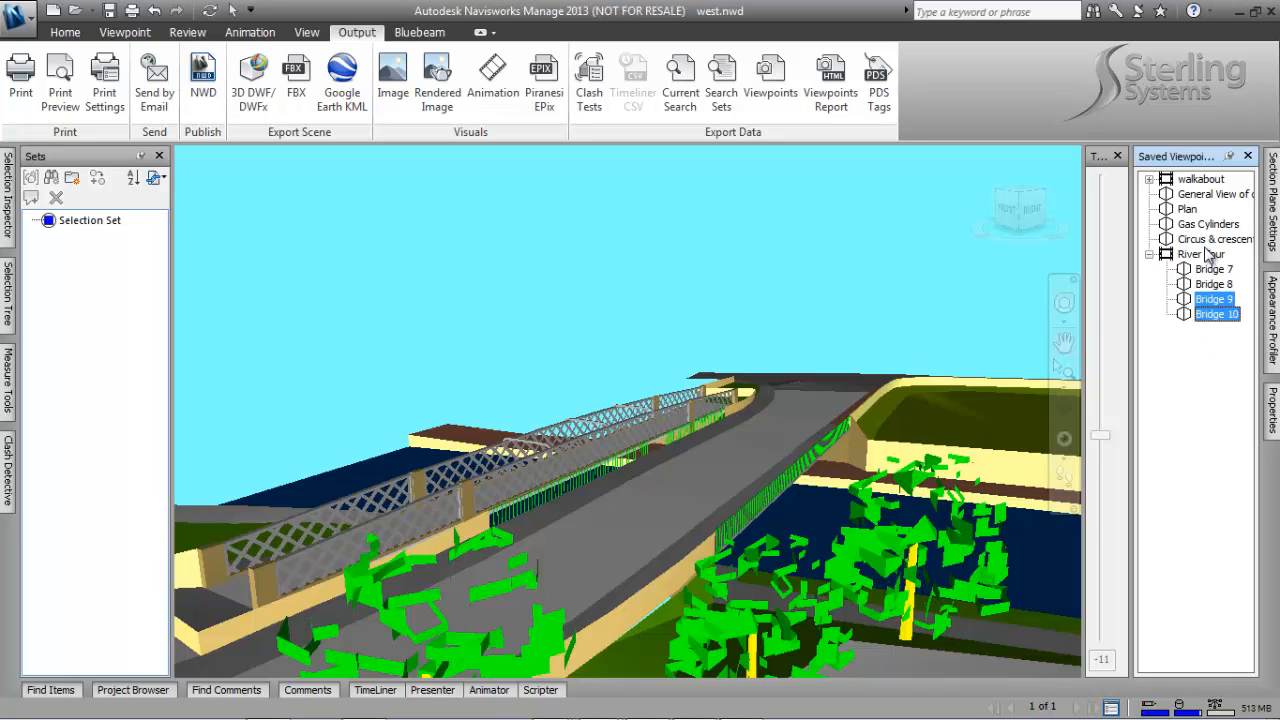
Step: Play back the River Tour animation from its start
click(1200, 256)
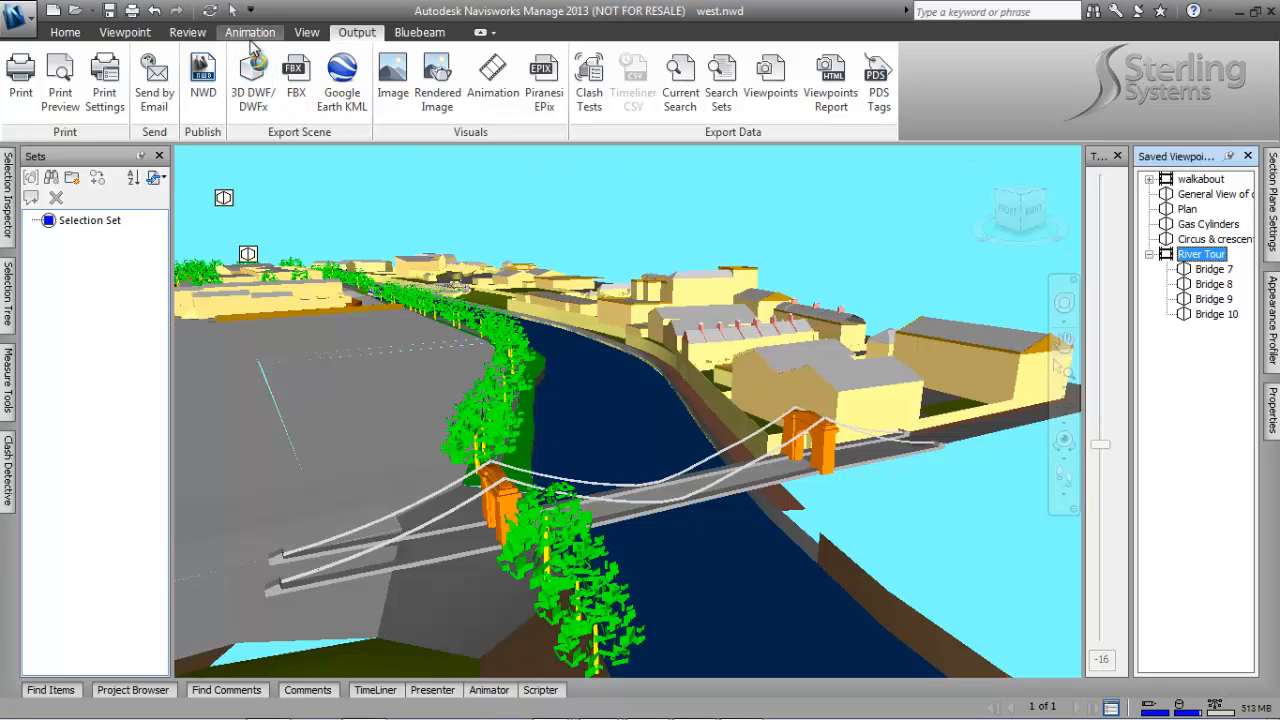
click(251, 33)
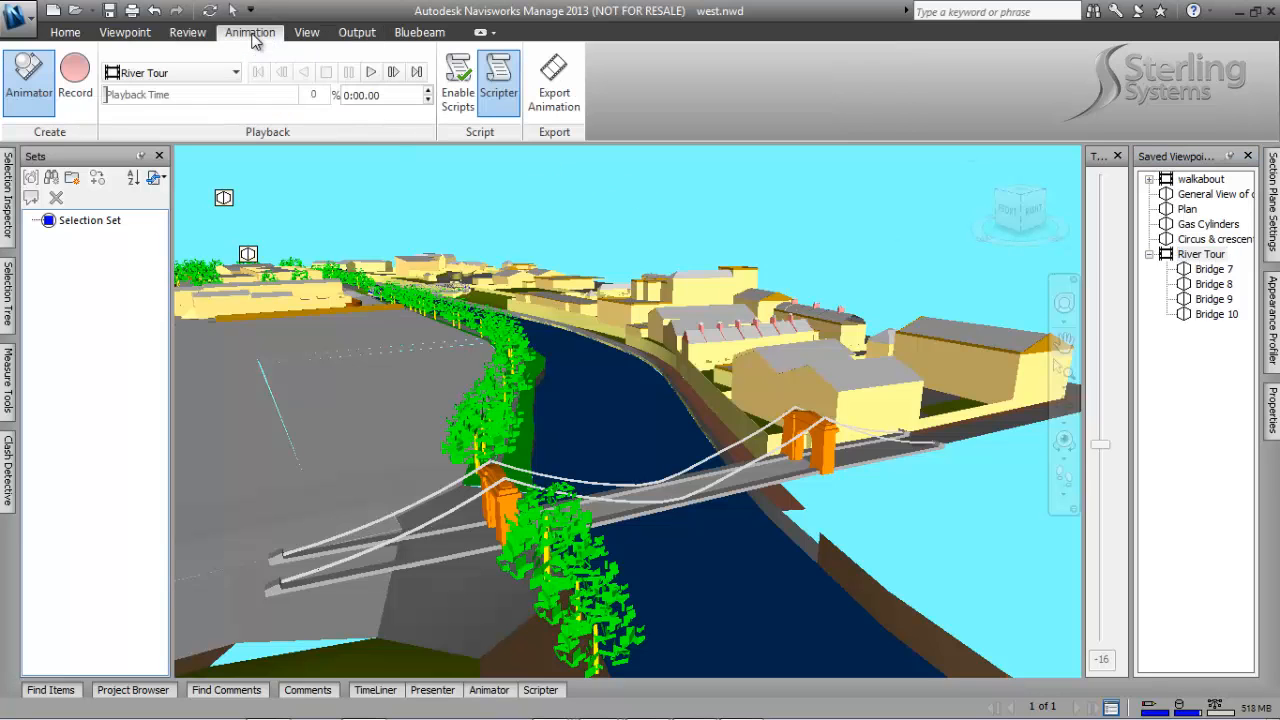
click(371, 73)
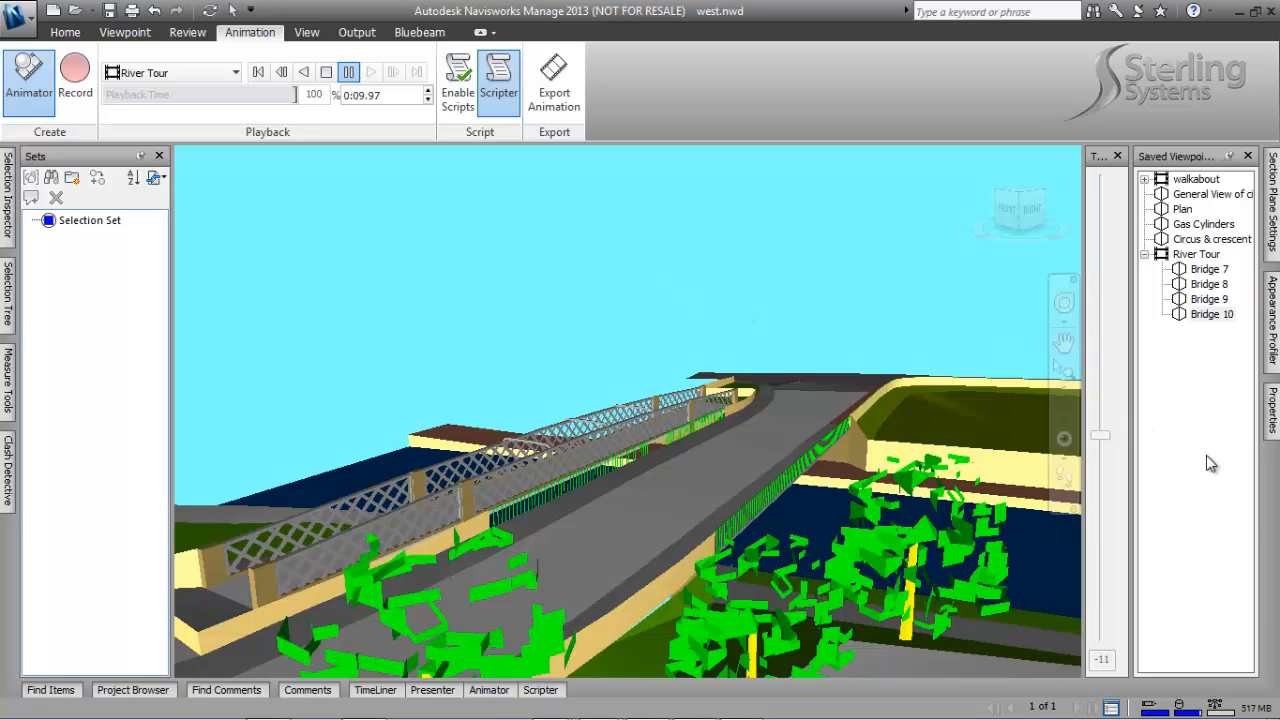
Step: Record a walkthrough around the gas cylinders starting from the Gas Cylinders viewpoint, and name the animation Gas Tour
click(1205, 226)
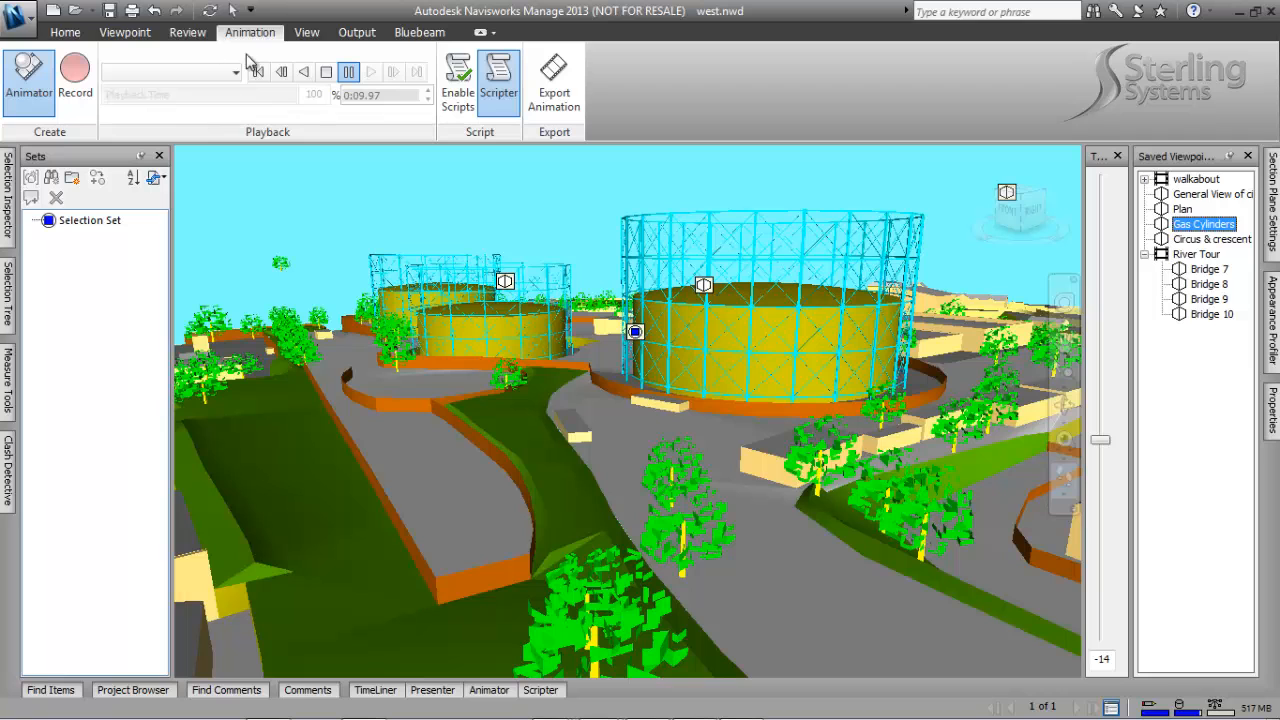
click(74, 85)
drag(526, 408, 492, 490)
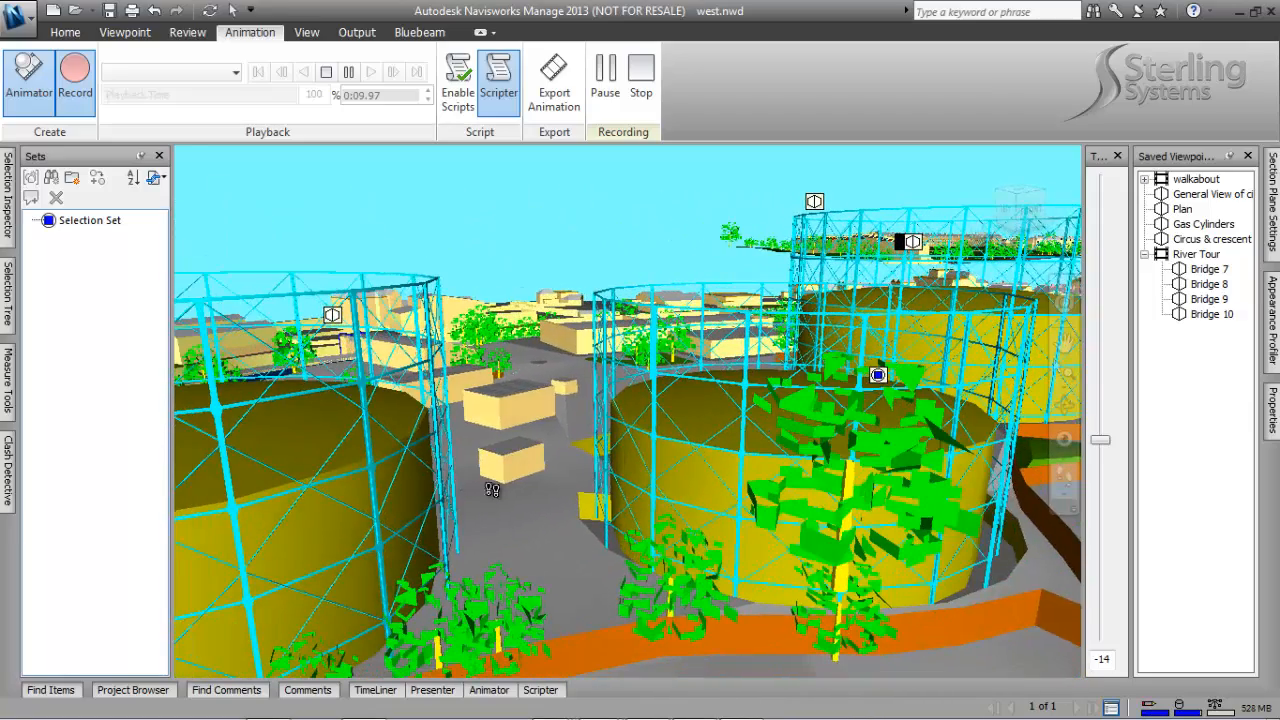
click(330, 76)
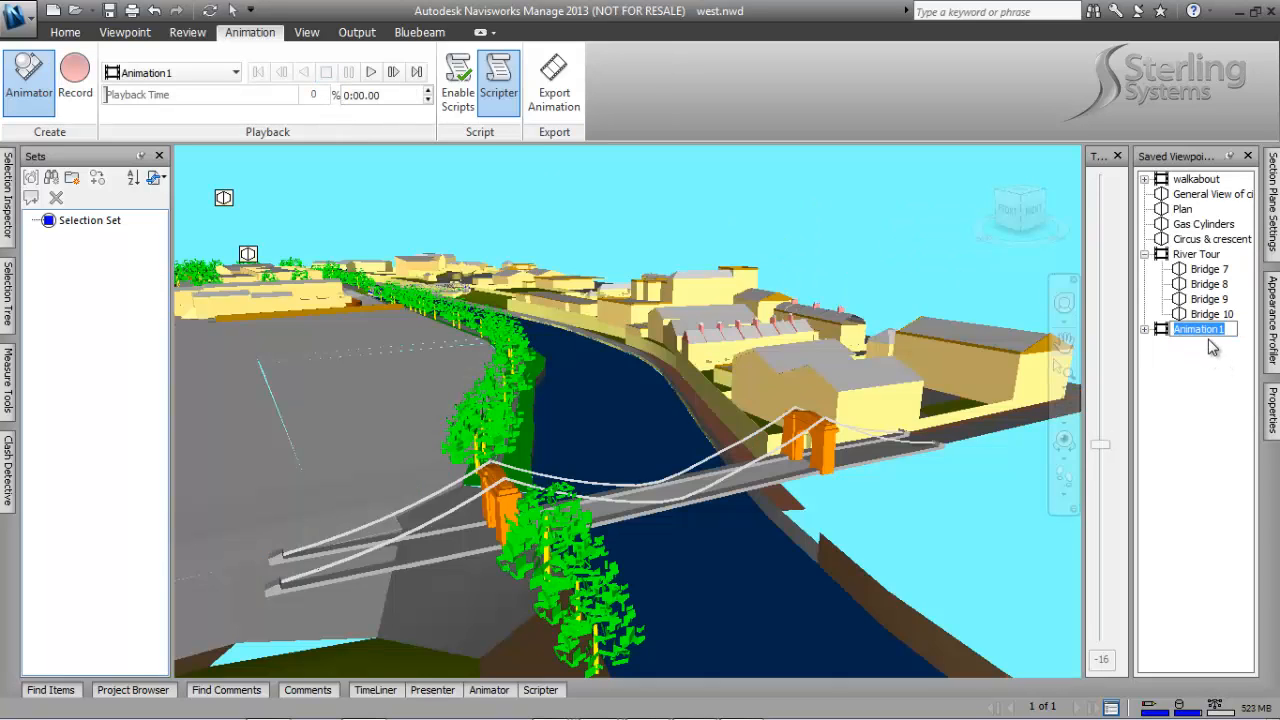
text(Gas Tour)
key(Return)
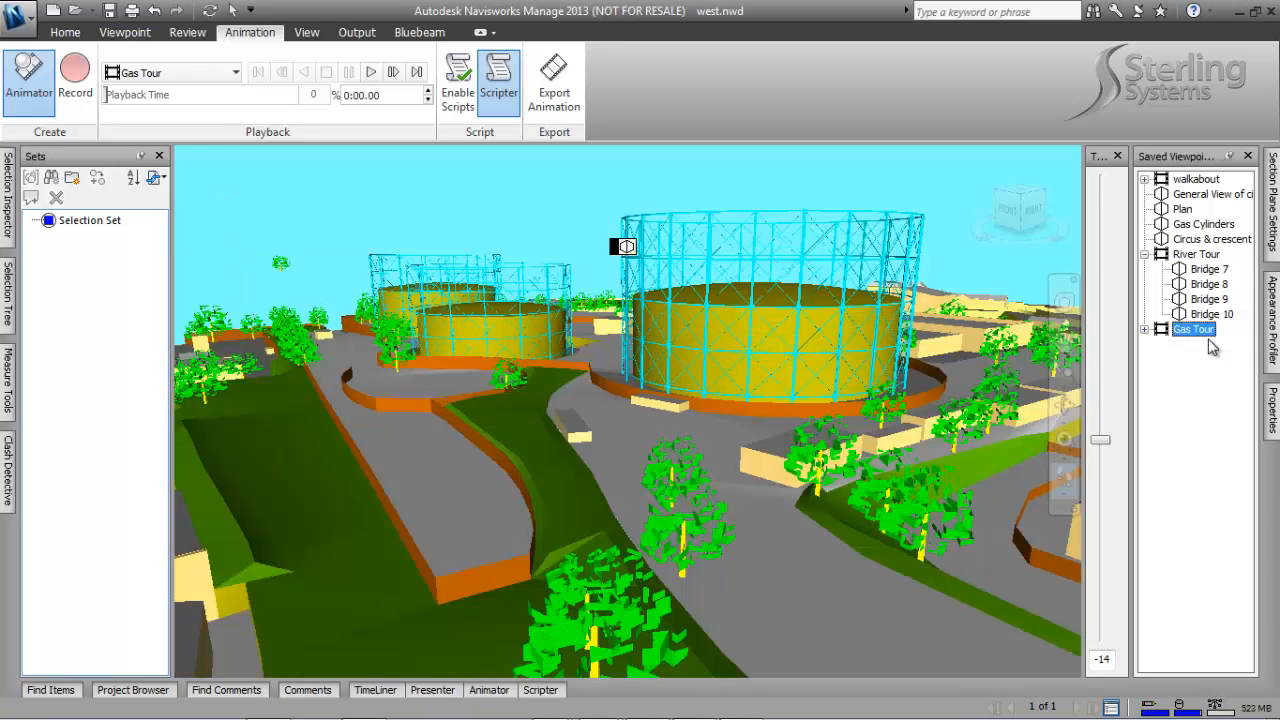
Step: Set the duration of the Gas Tour animation to 30 seconds
right_click(1207, 343)
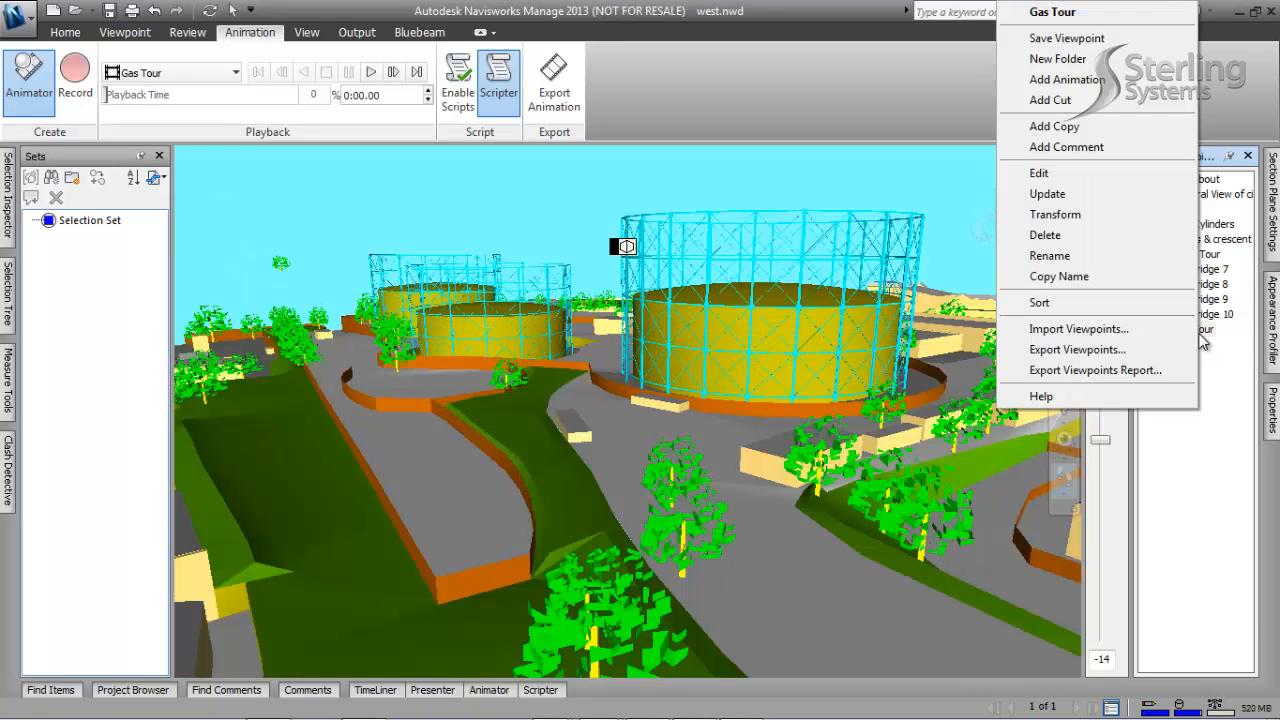
click(1105, 180)
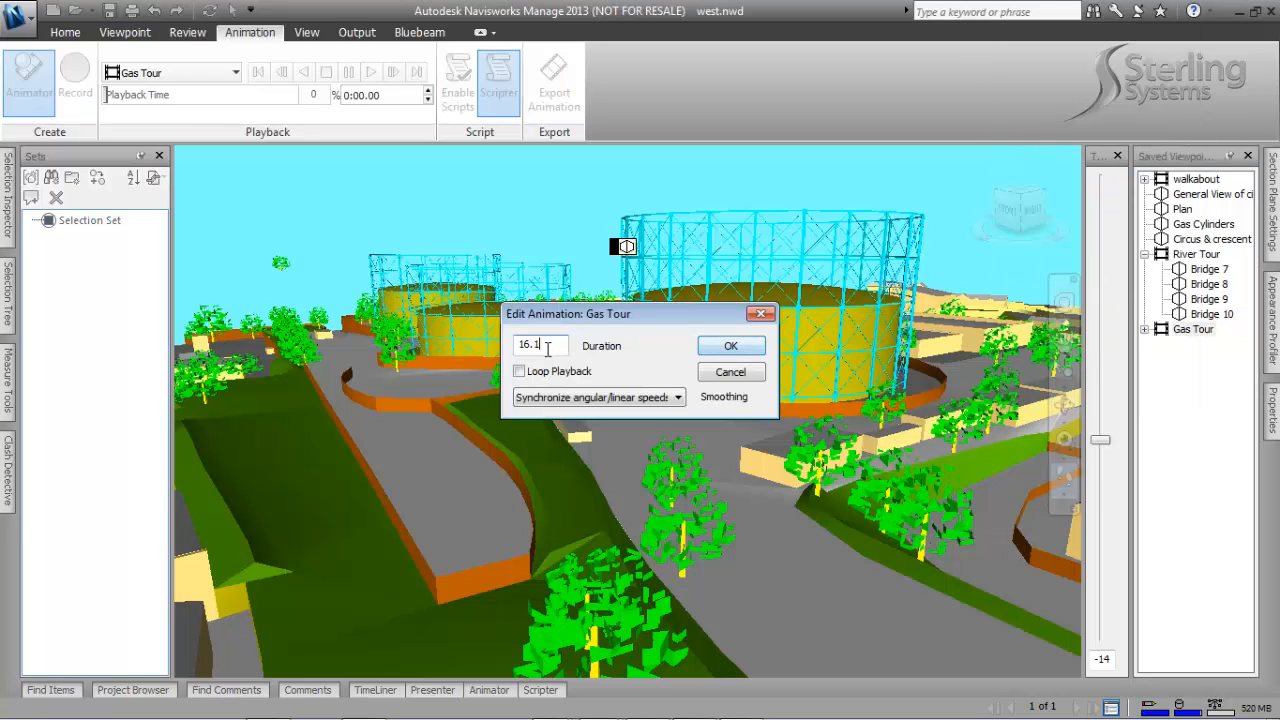
text(30)
key(Return)
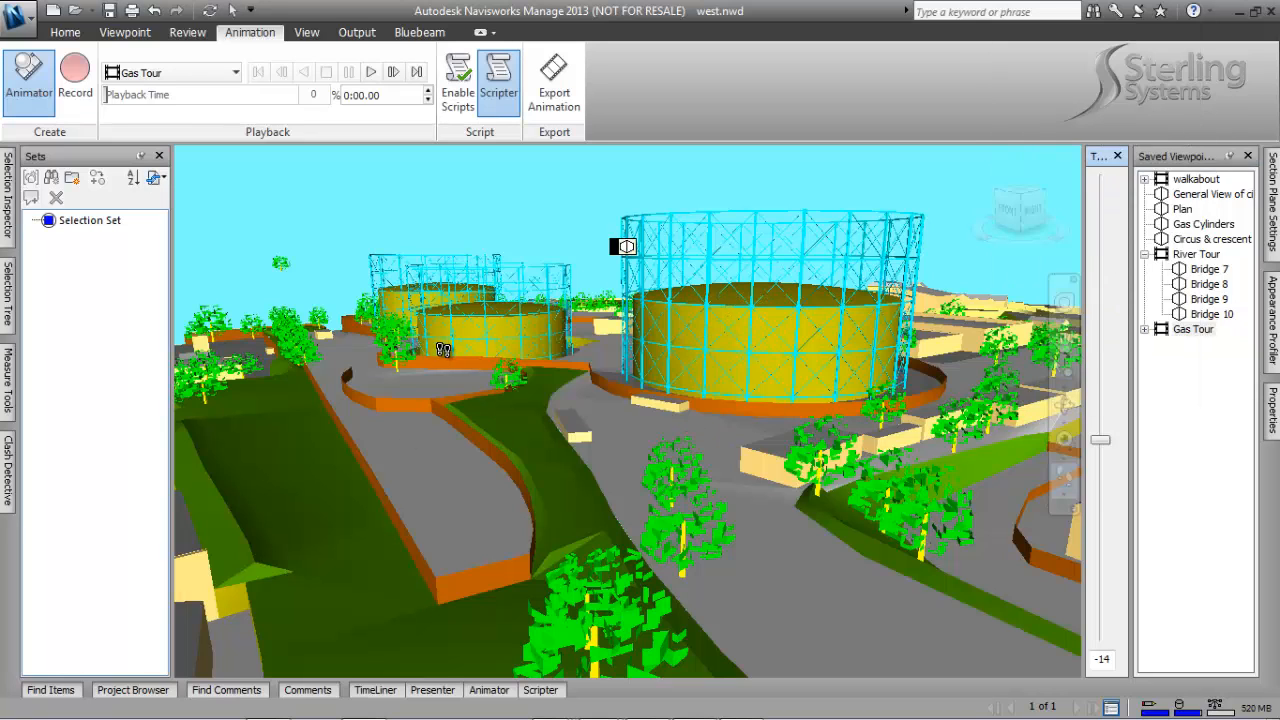
Step: Set the duration of the River Tour animation to 40 seconds
right_click(1192, 257)
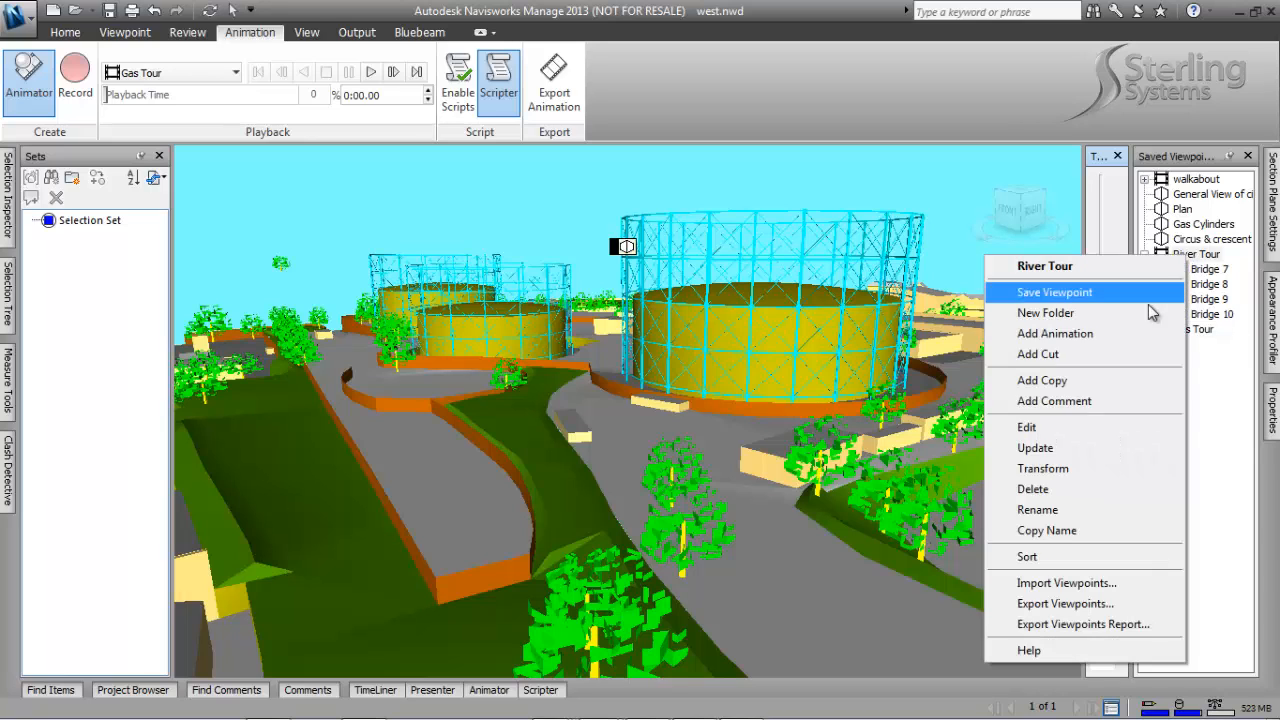
click(1078, 428)
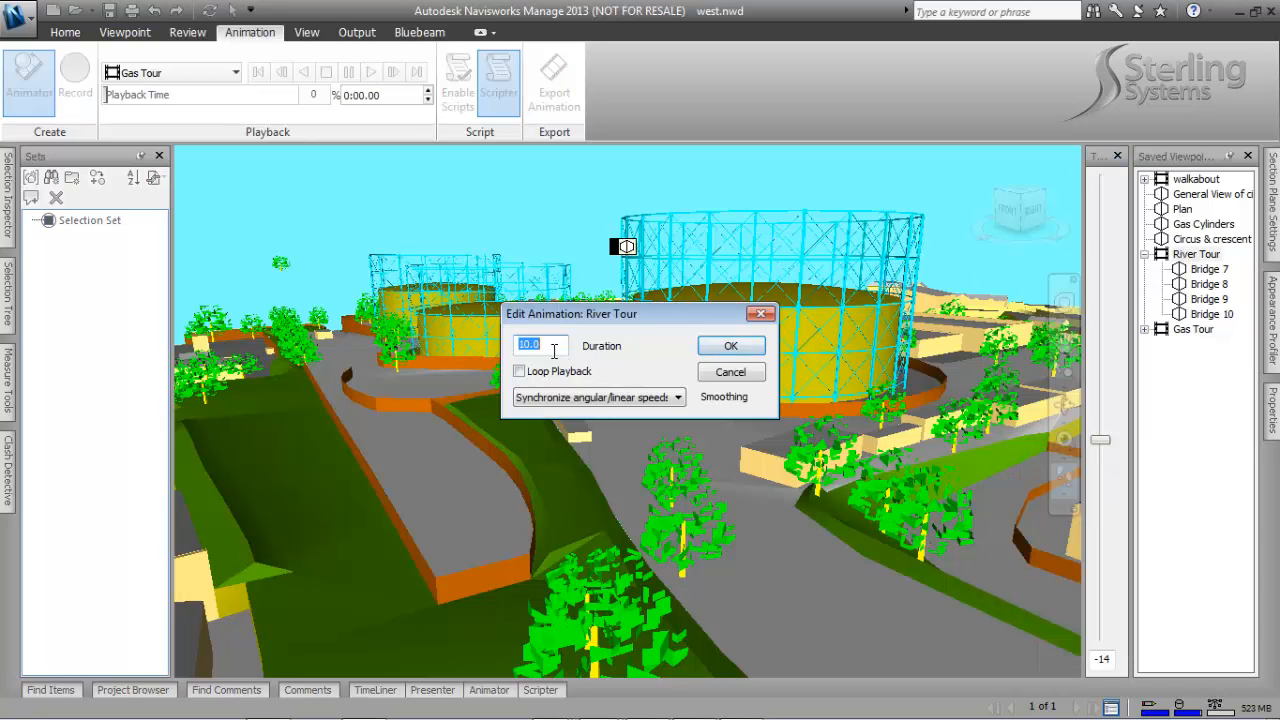
text(40)
click(731, 347)
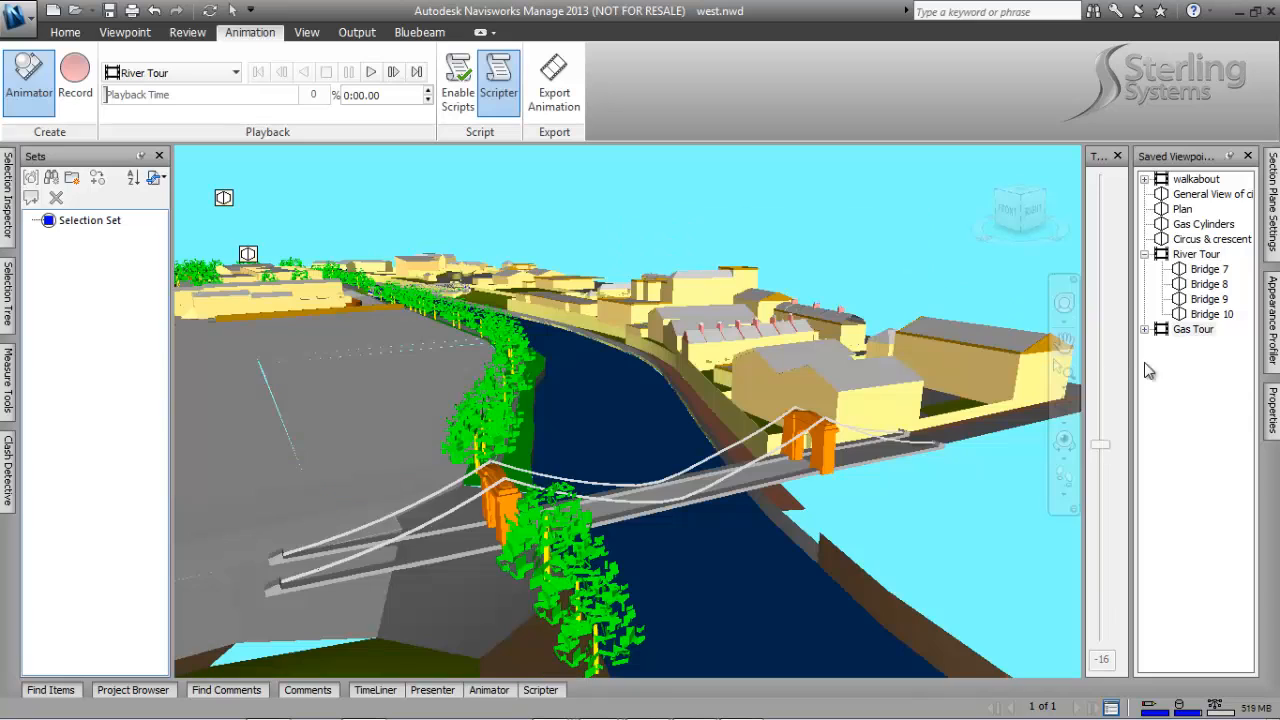
Step: Nest the River Tour animation inside Gas Tour and add a cut before its Bridge 7 viewpoint
click(1194, 330)
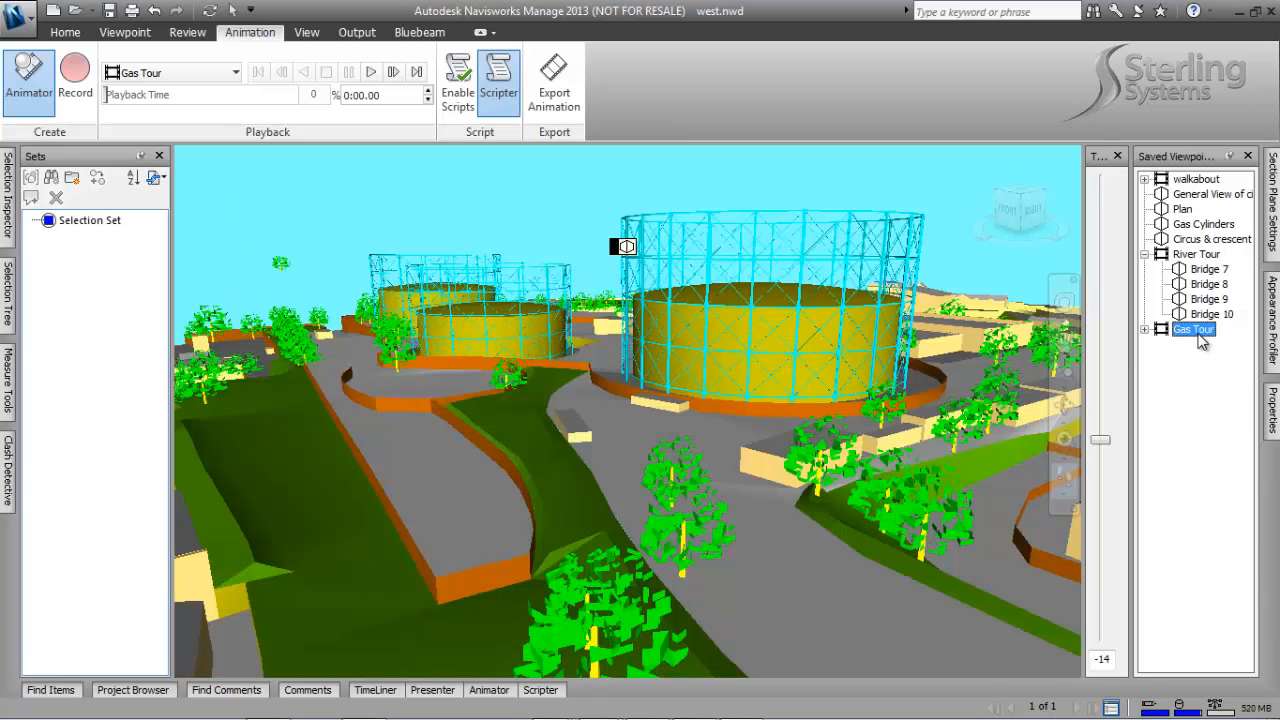
drag(1176, 256, 1162, 332)
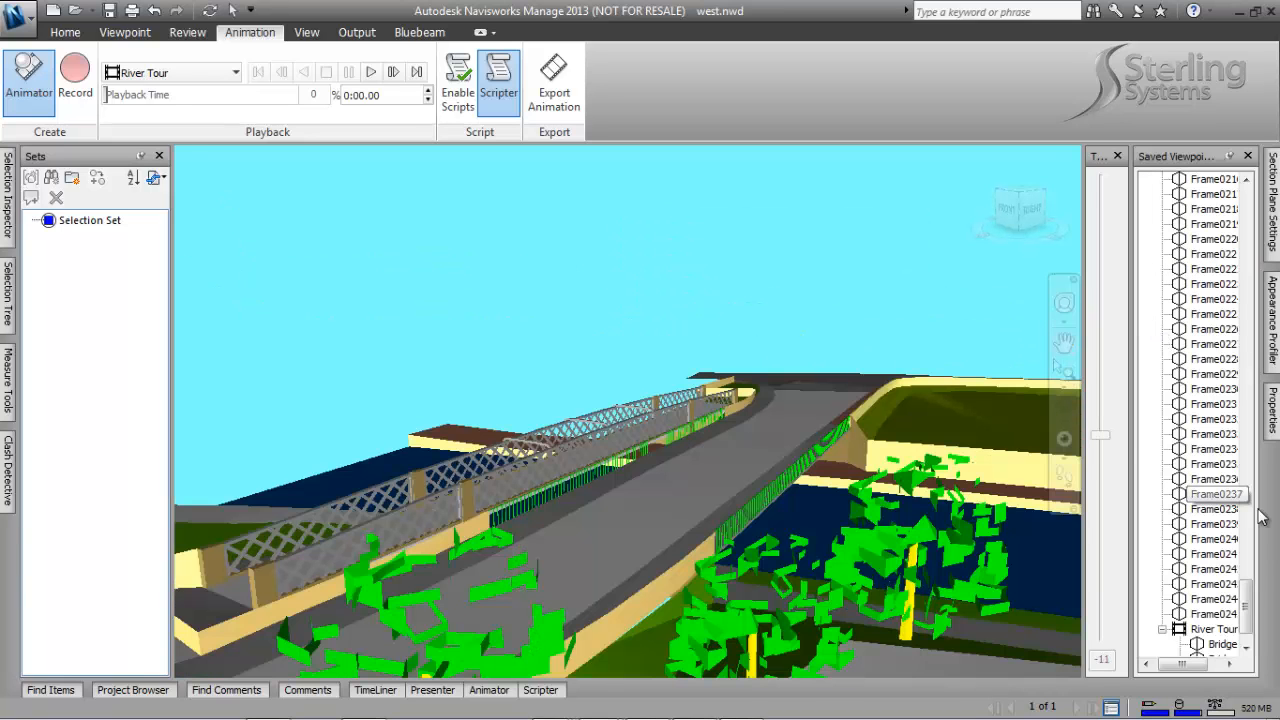
drag(1243, 605, 1241, 634)
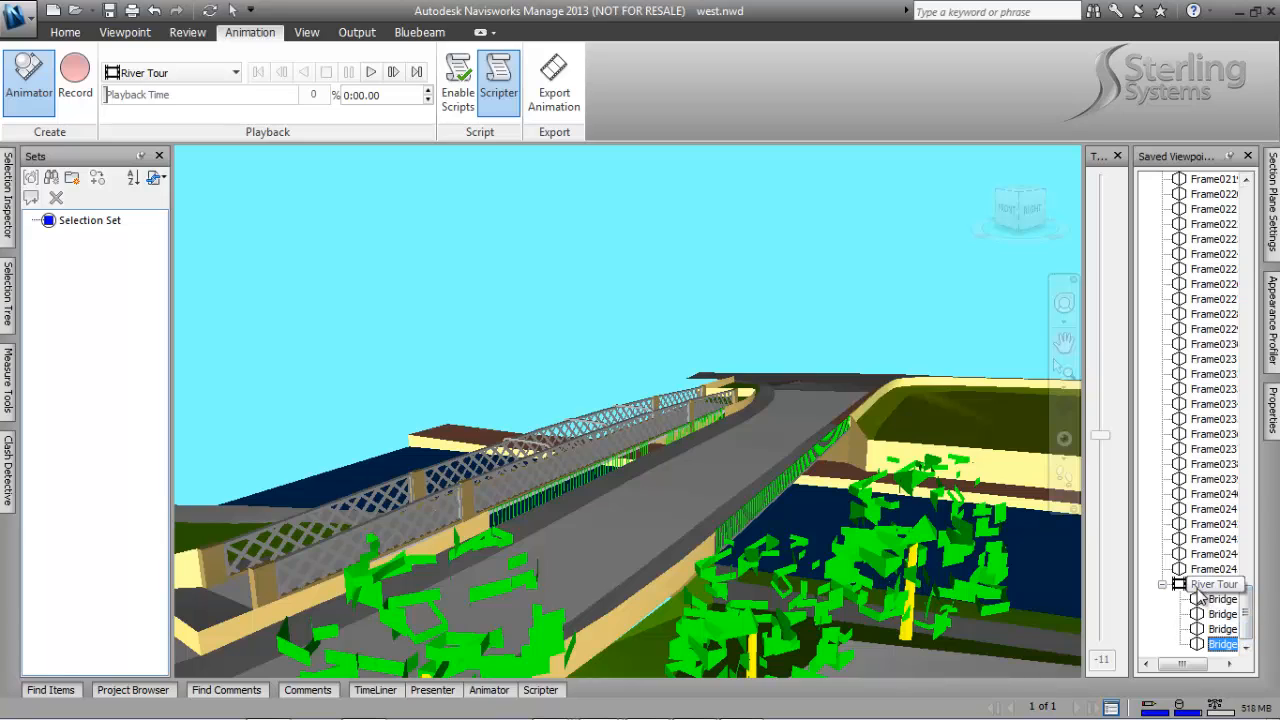
drag(1182, 663, 1196, 663)
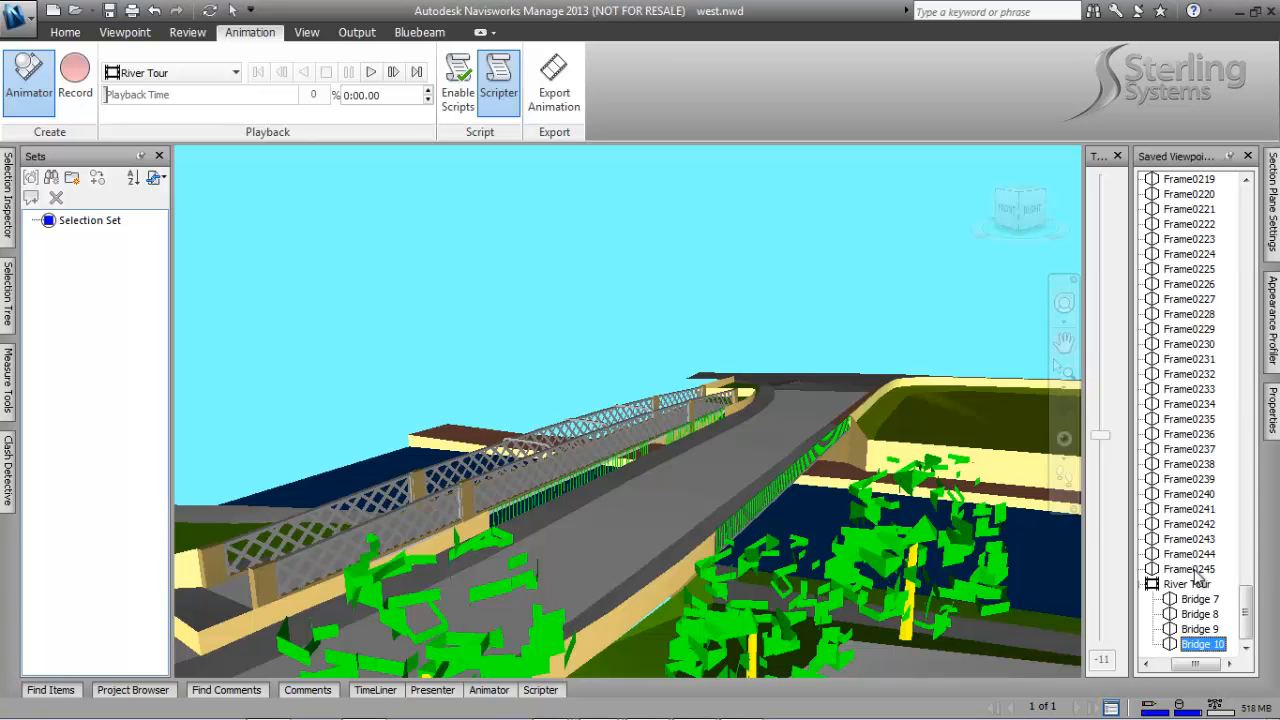
right_click(1196, 601)
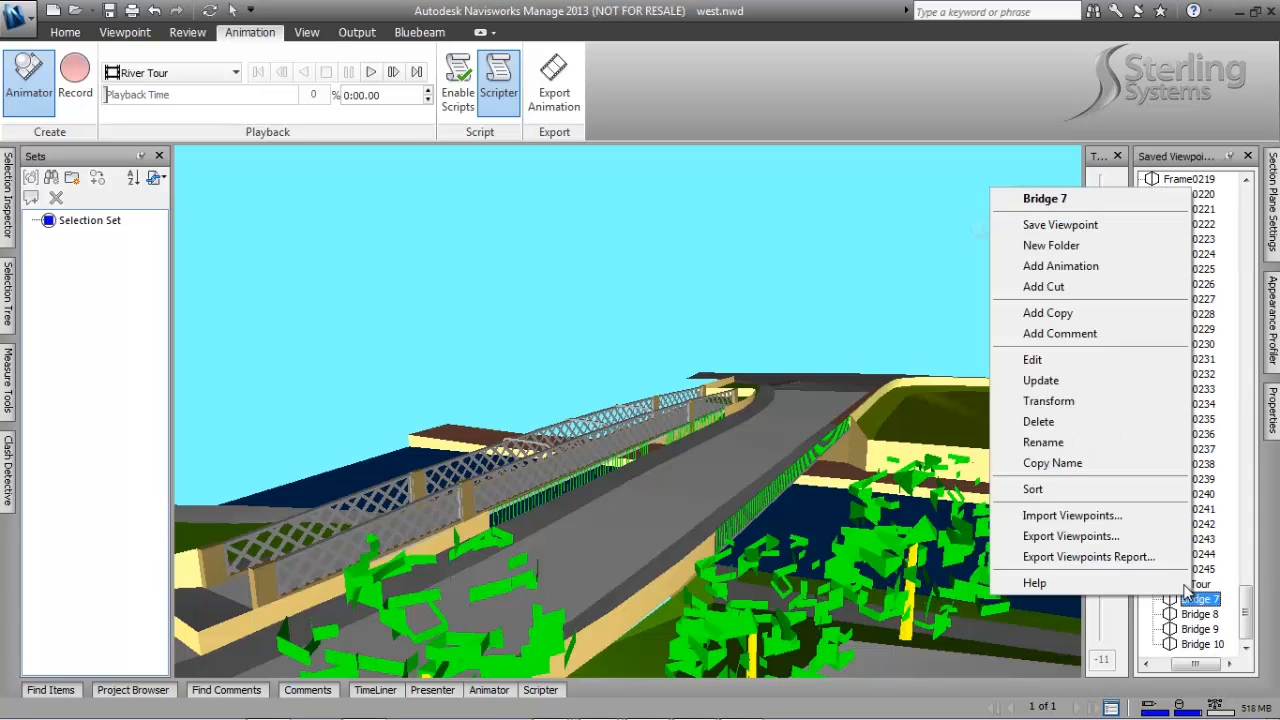
click(1095, 288)
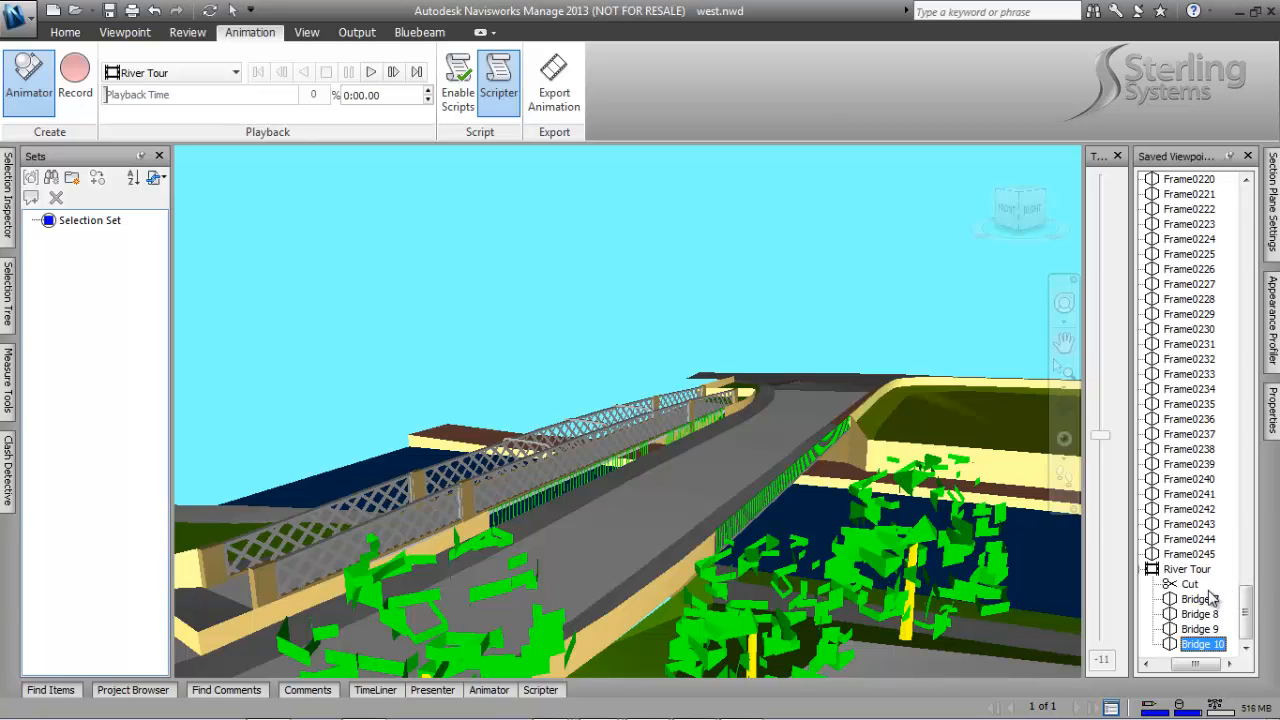
Step: Set the combined Gas Tour animation's duration to 30 seconds and play it through
drag(1246, 605, 1249, 190)
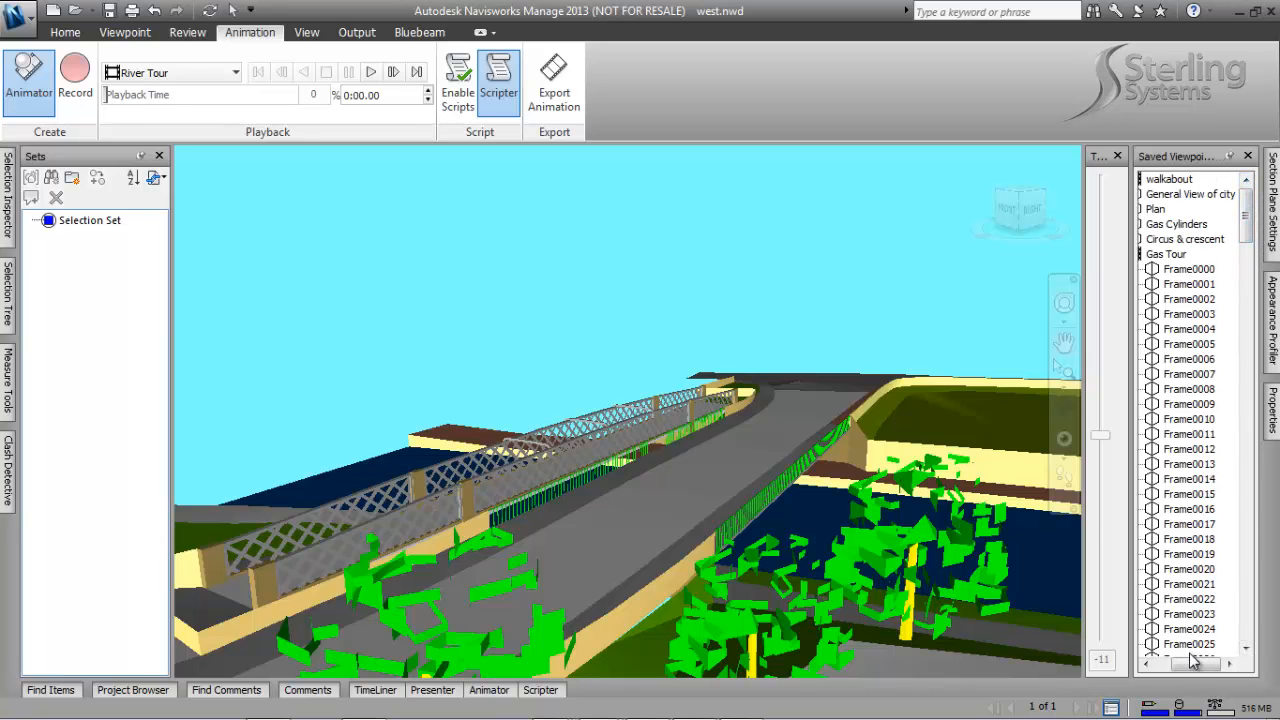
drag(1192, 660, 1164, 662)
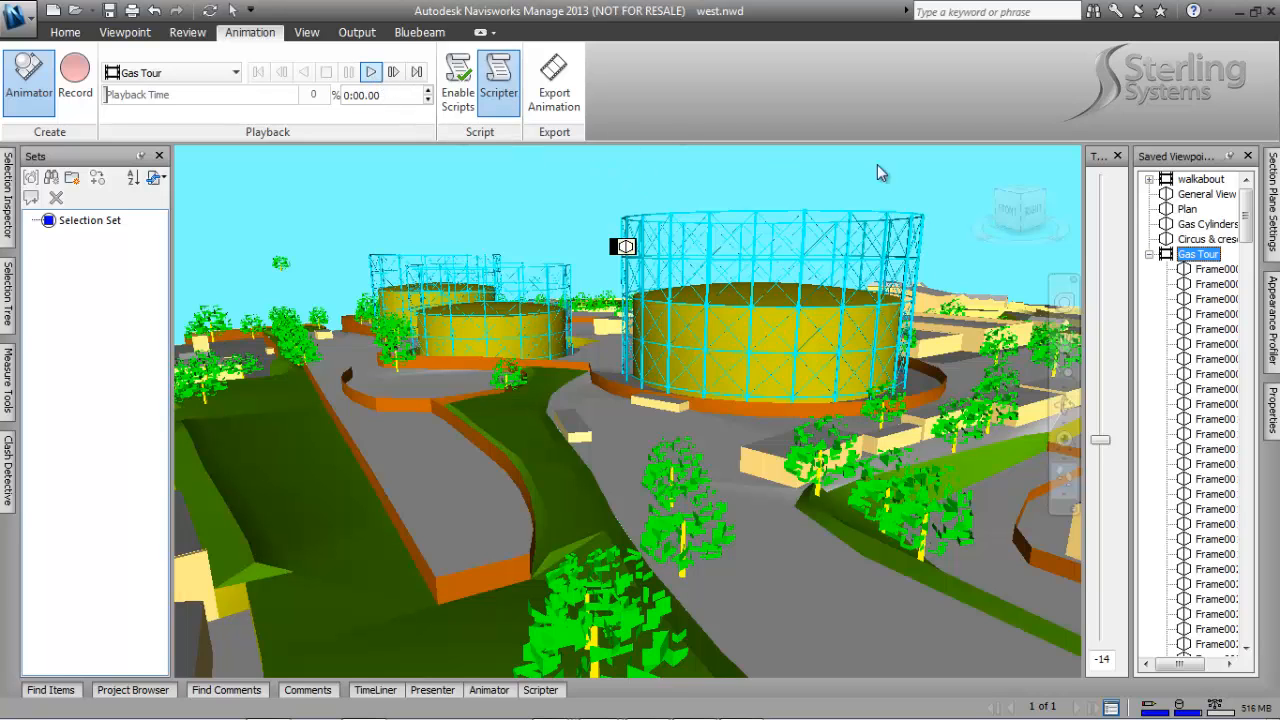
right_click(1197, 258)
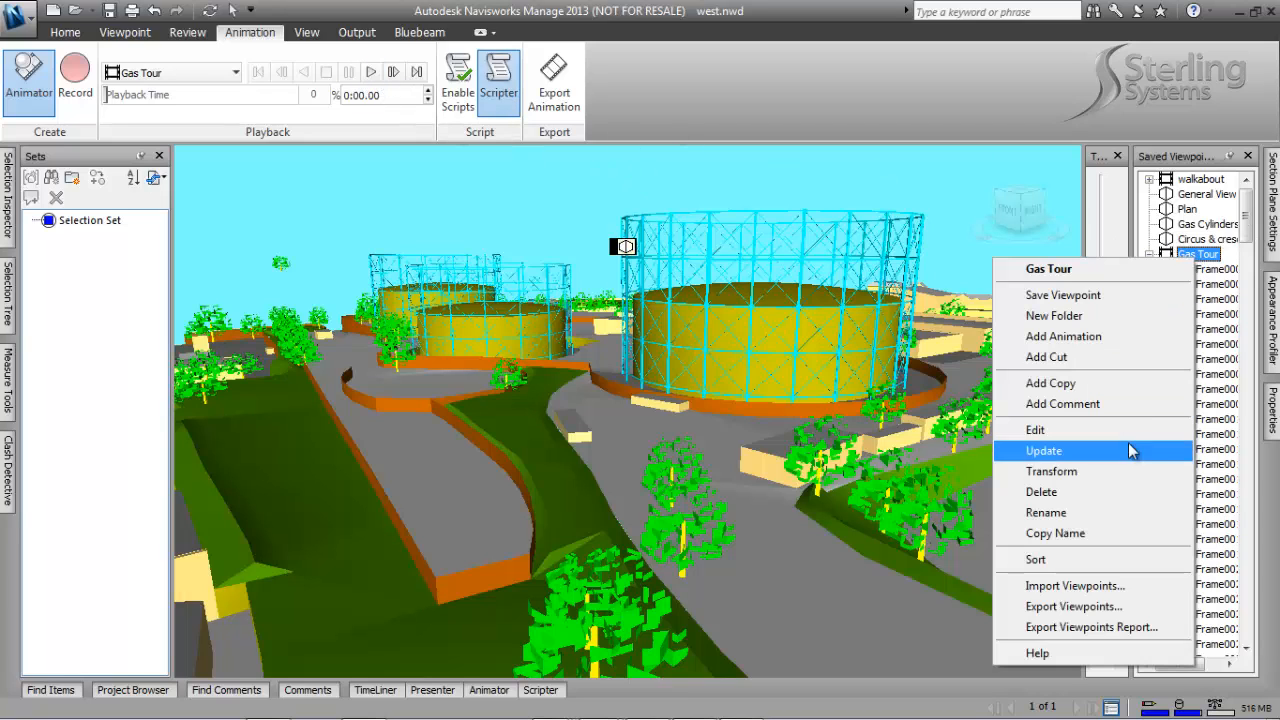
click(1036, 430)
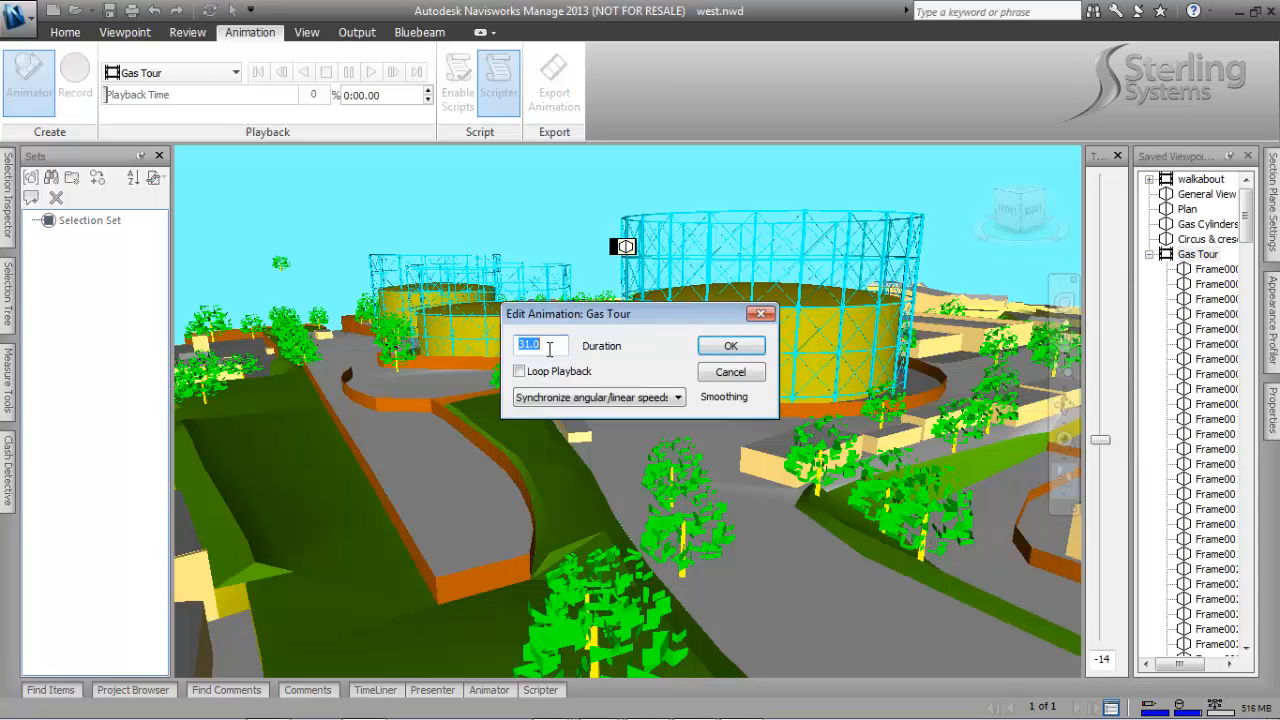
text(30)
key(Return)
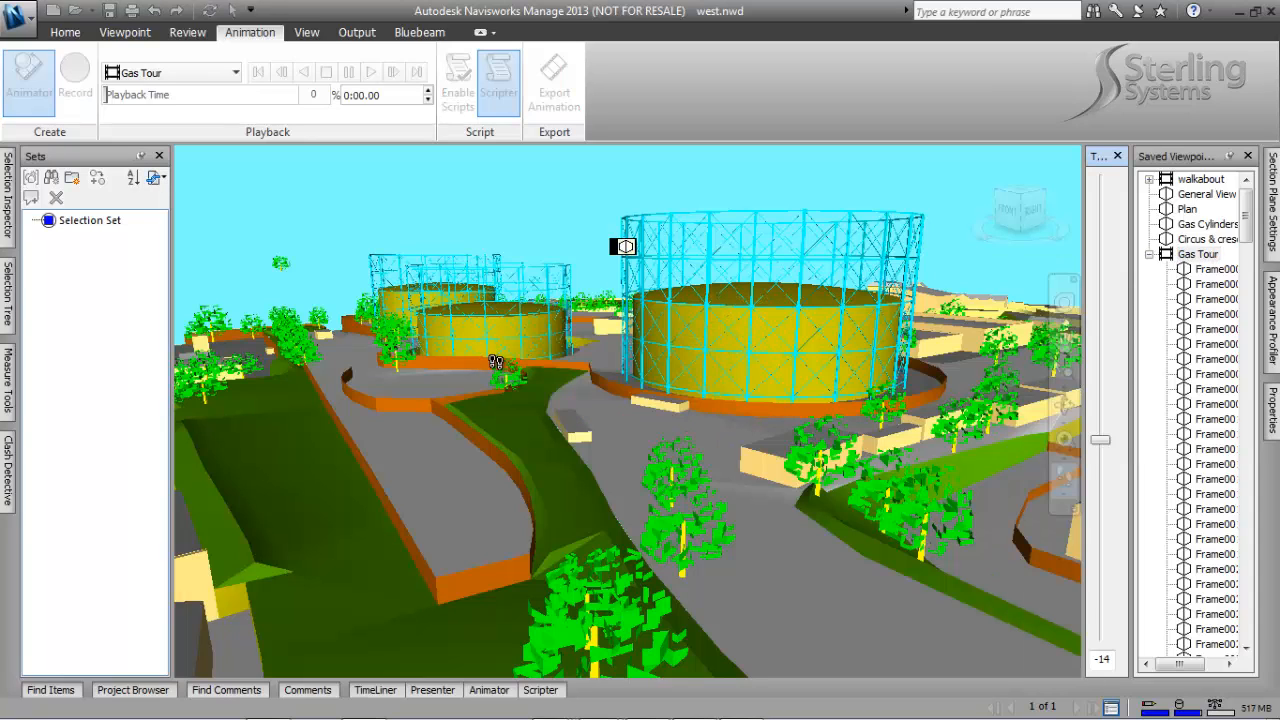
click(370, 73)
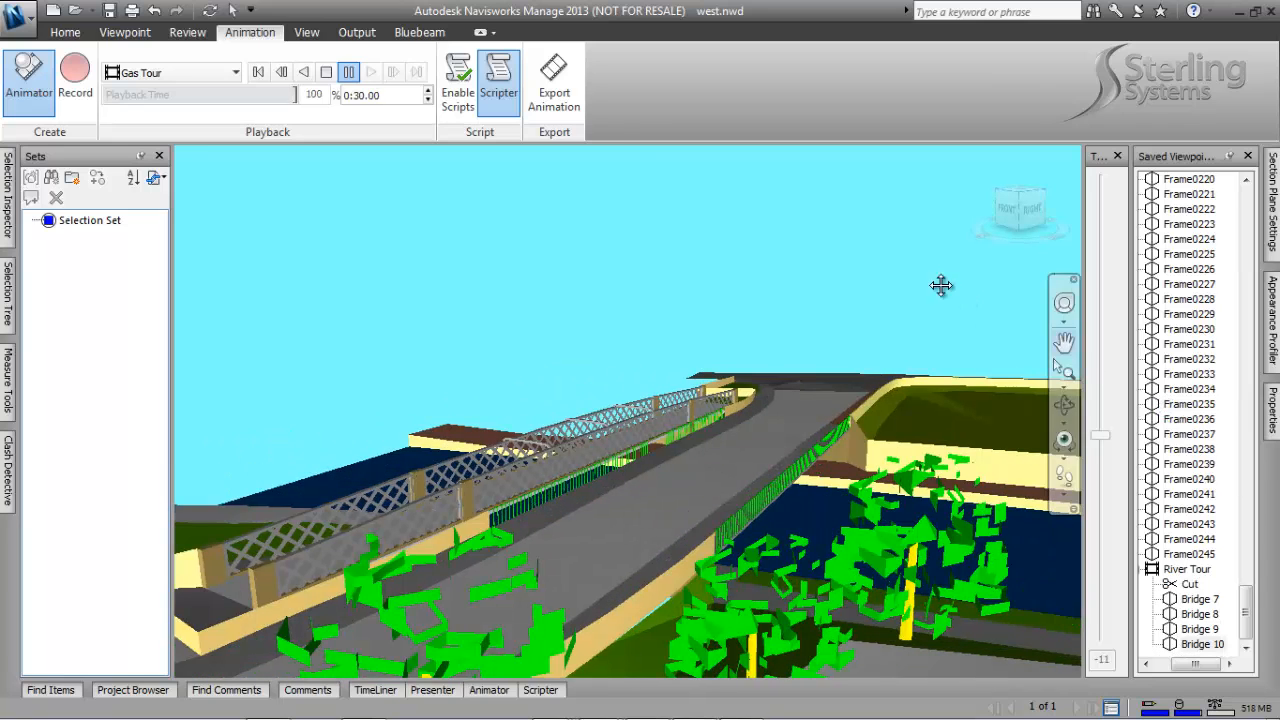
Step: Review the animation export settings, including the output formats and video compression options, without exporting
click(555, 88)
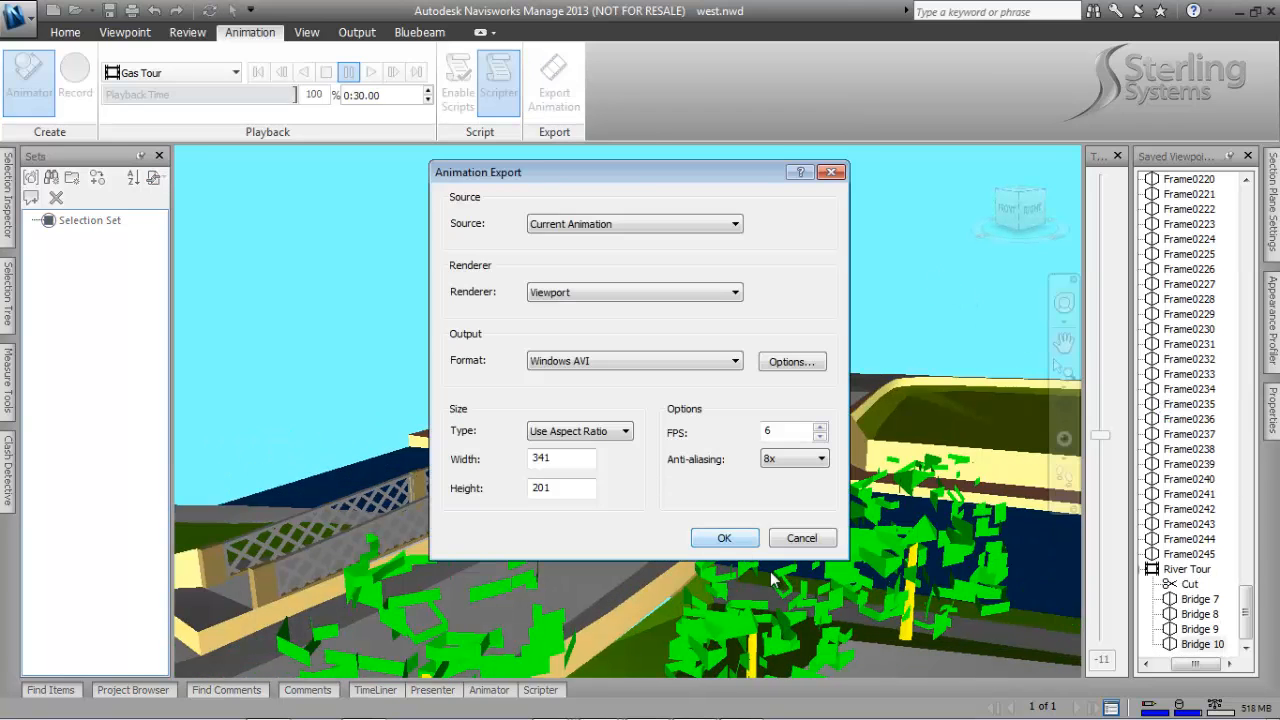
click(655, 362)
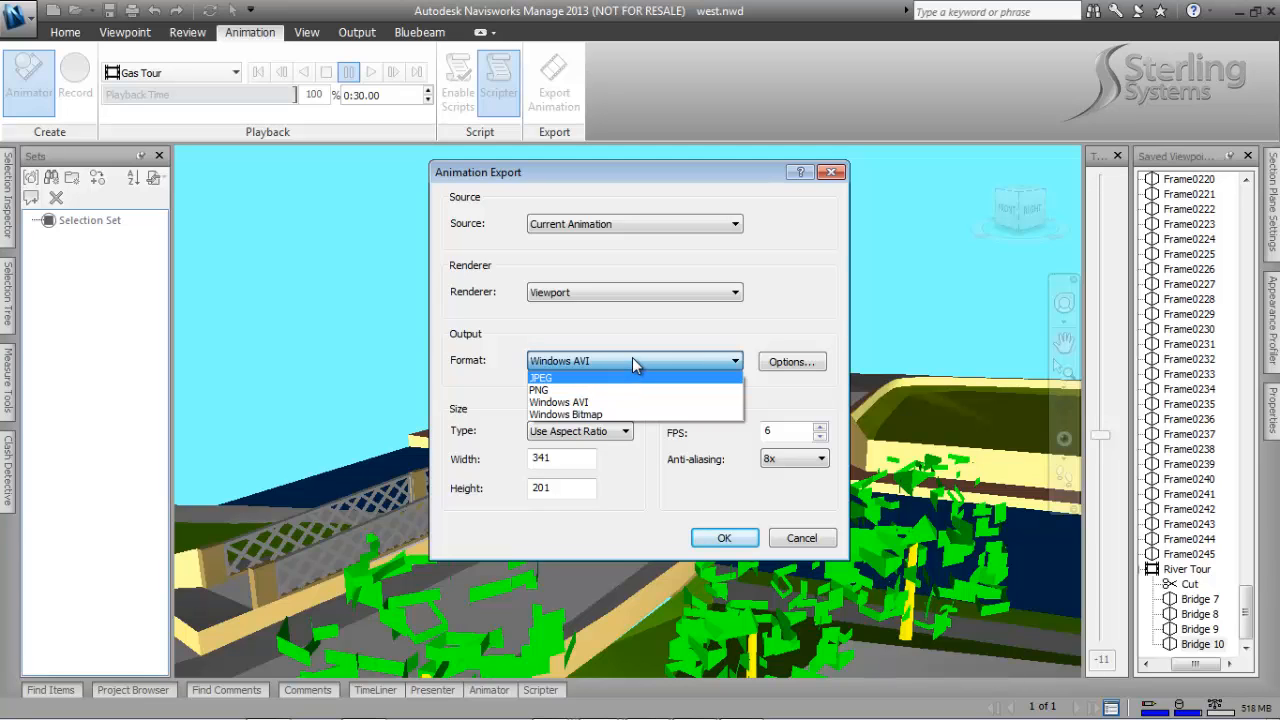
click(632, 359)
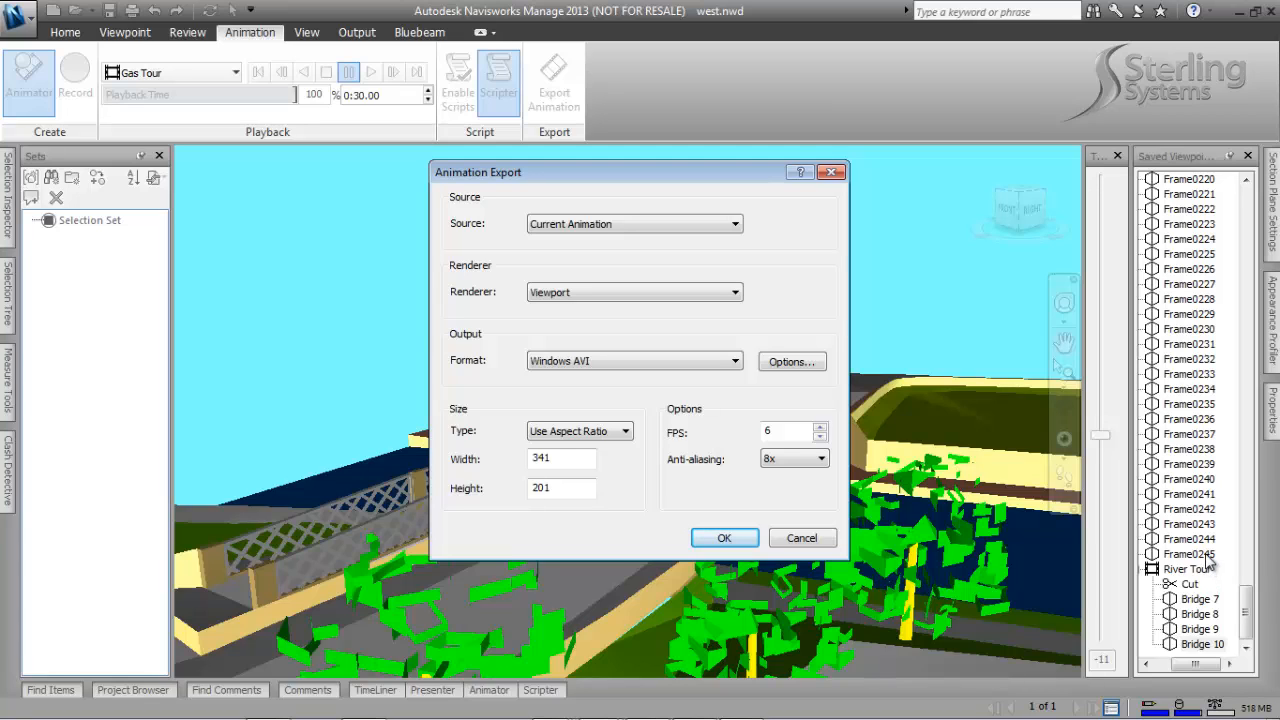
click(791, 364)
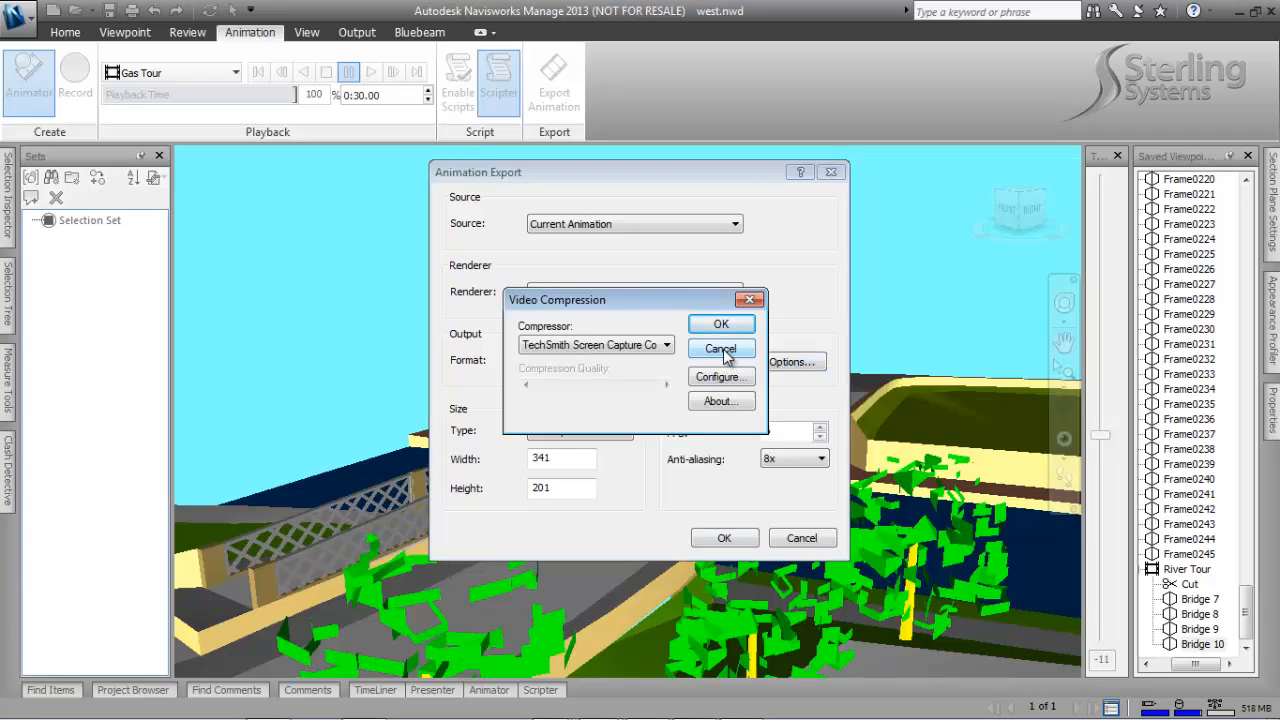
click(721, 349)
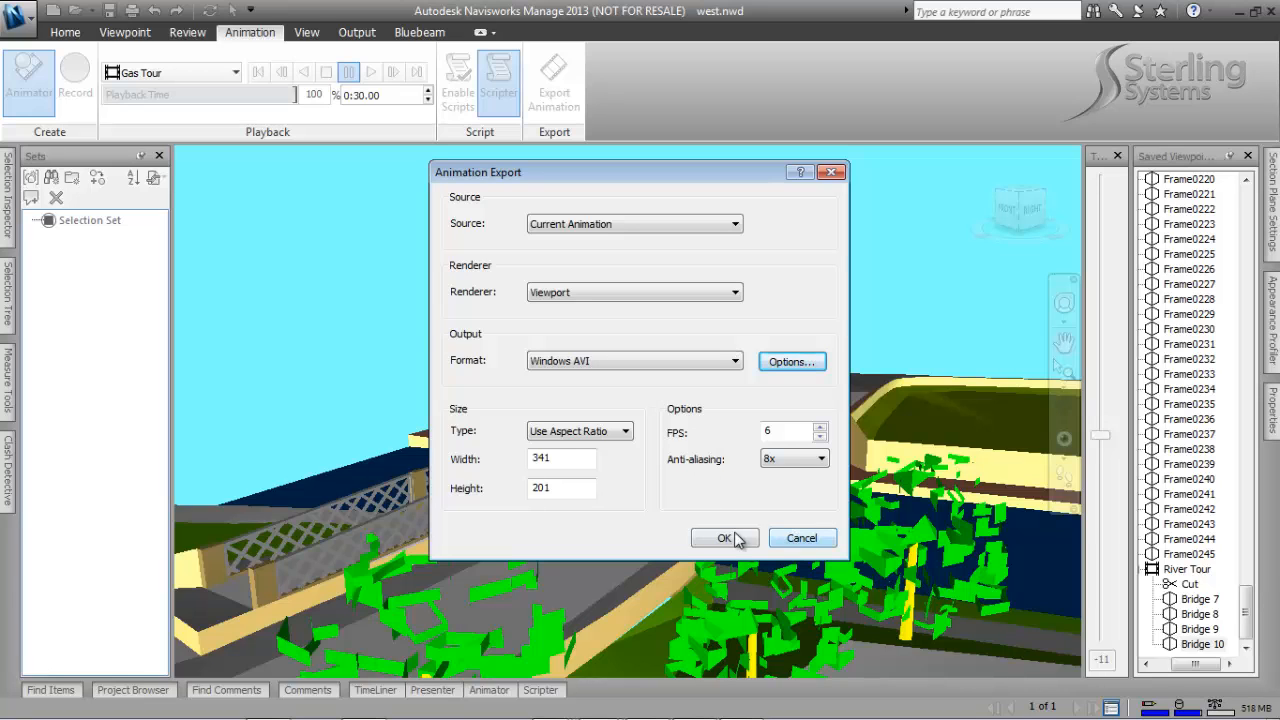
click(800, 538)
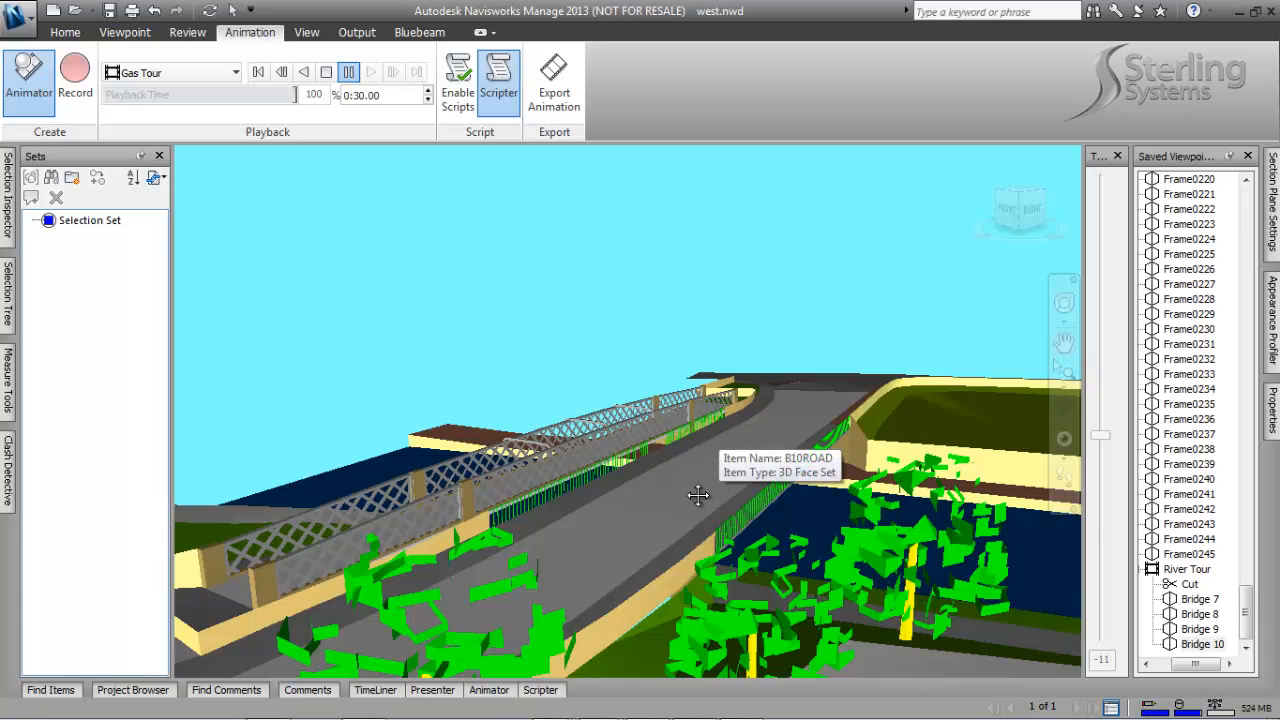
Step: Open the model KLM.nwd from the KLM folder inside _Webinar files
middle_drag(697, 494, 591, 464)
scroll(697, 426, down, 2)
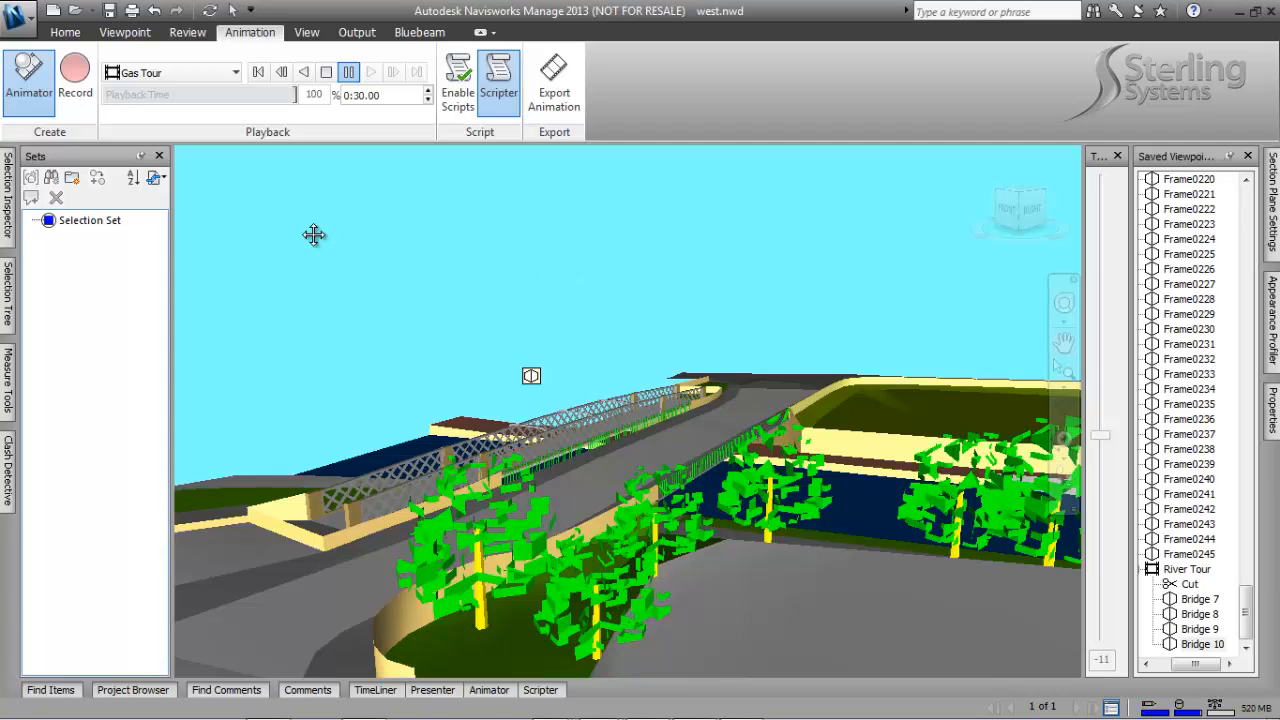
click(74, 13)
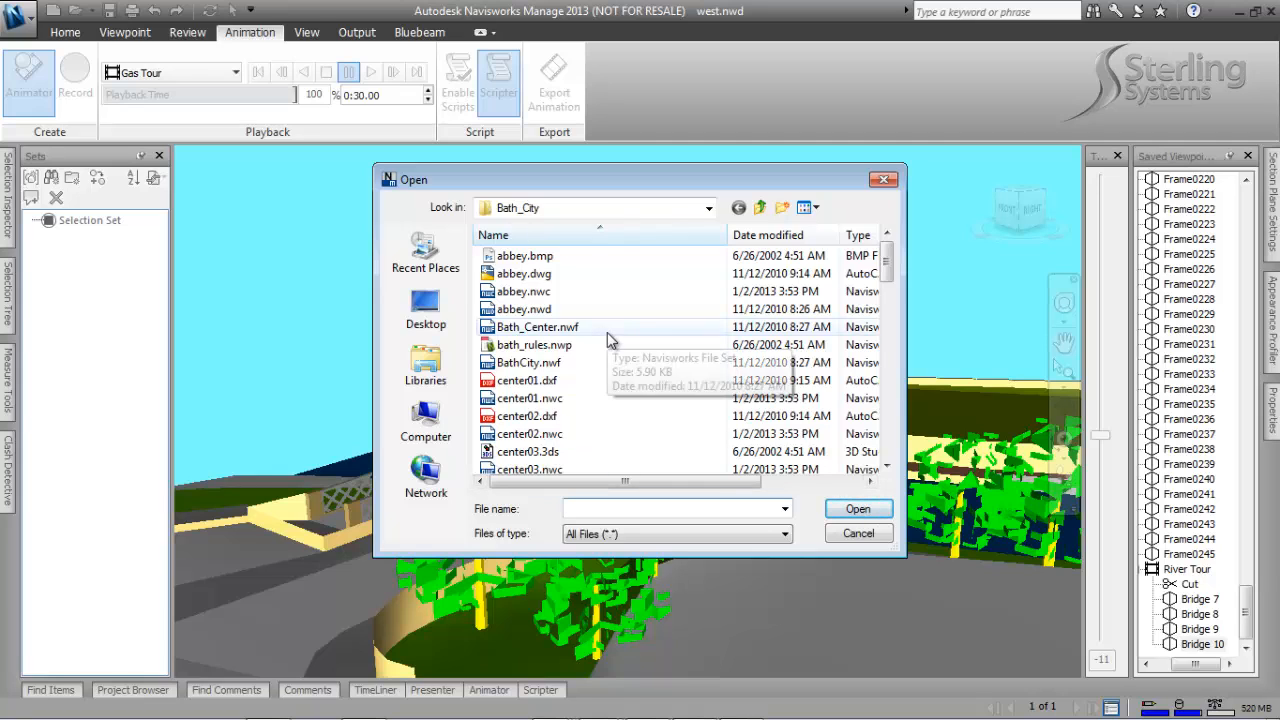
click(761, 207)
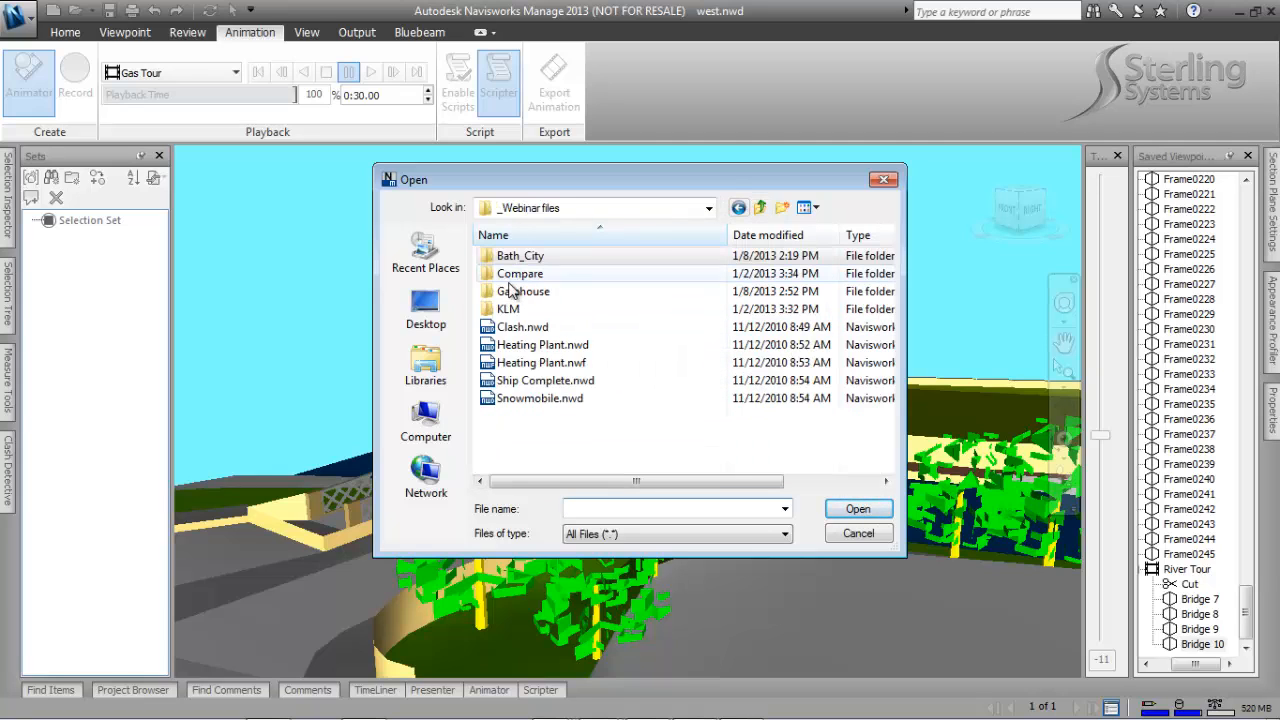
double_click(508, 310)
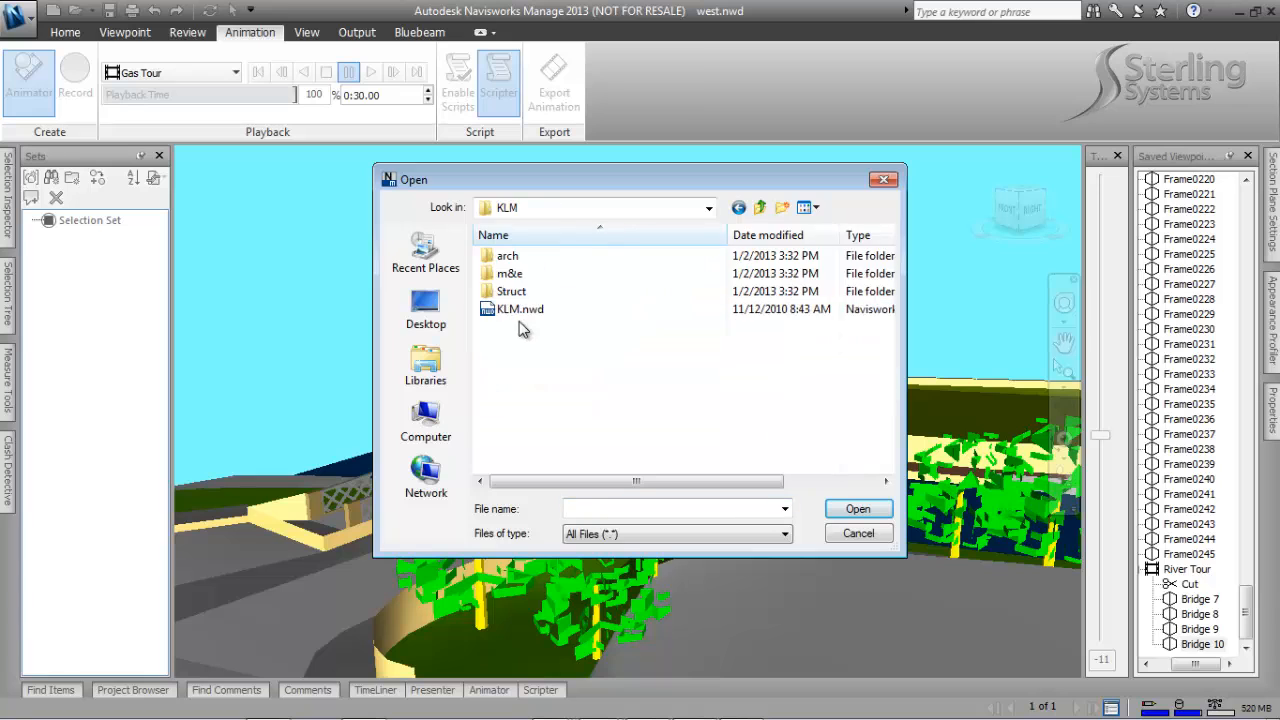
double_click(523, 309)
click(656, 432)
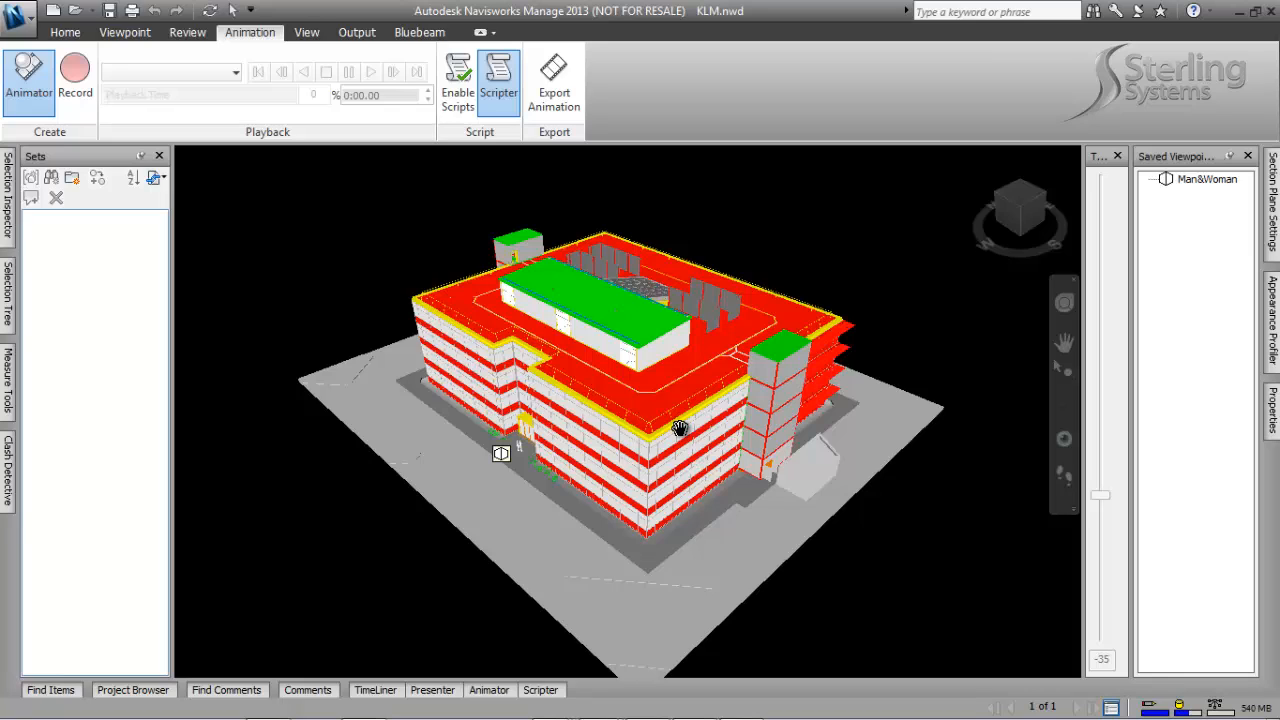
Step: Enable sectioning on the KLM building and switch on section Plane 1
click(121, 35)
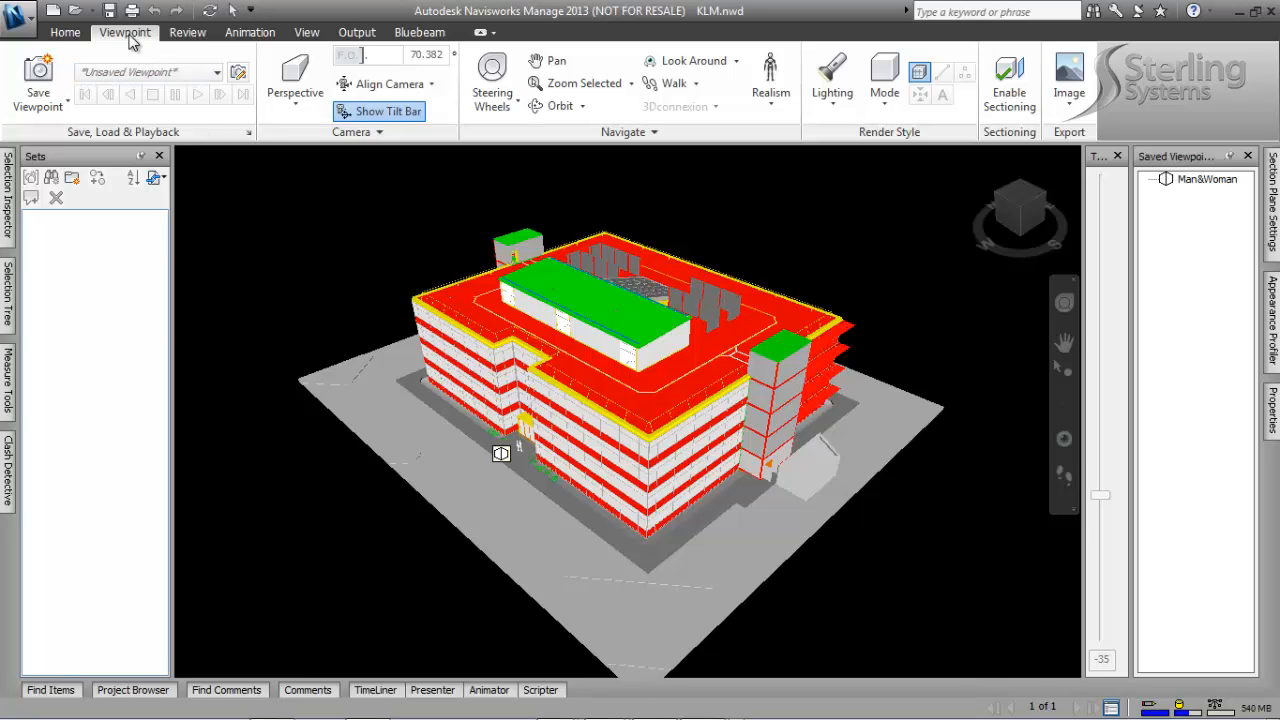
click(1011, 103)
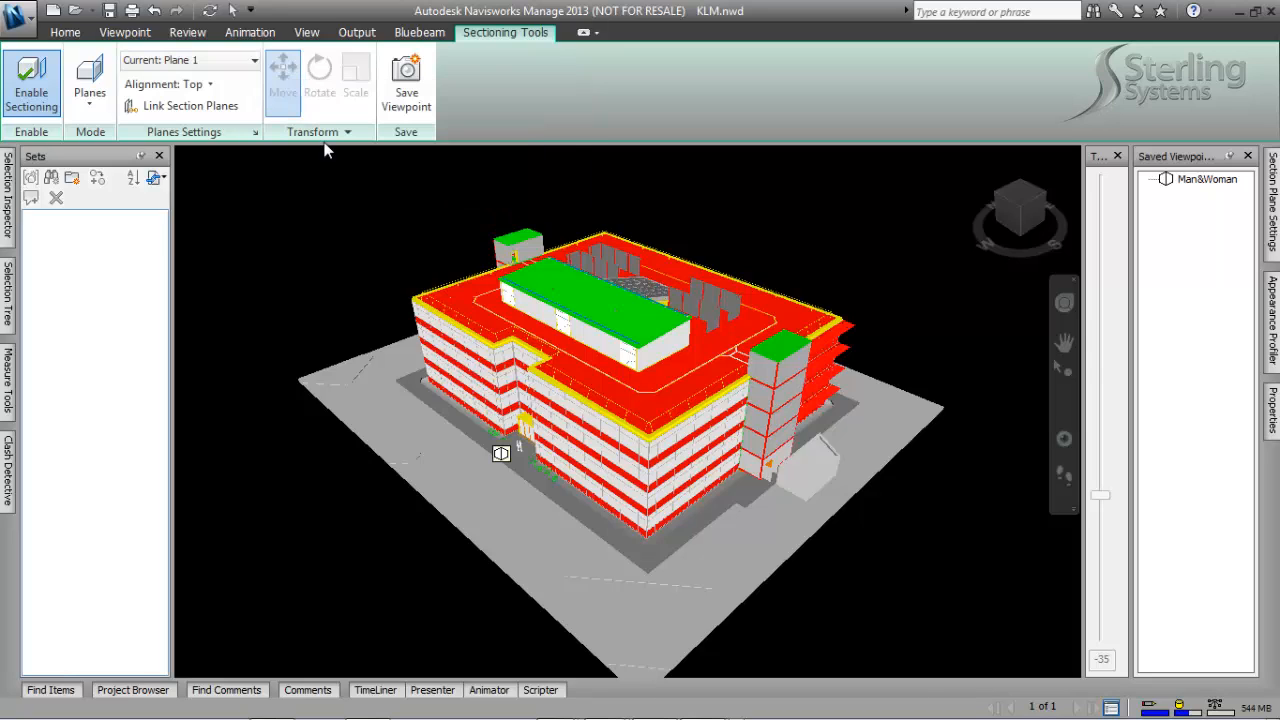
click(252, 62)
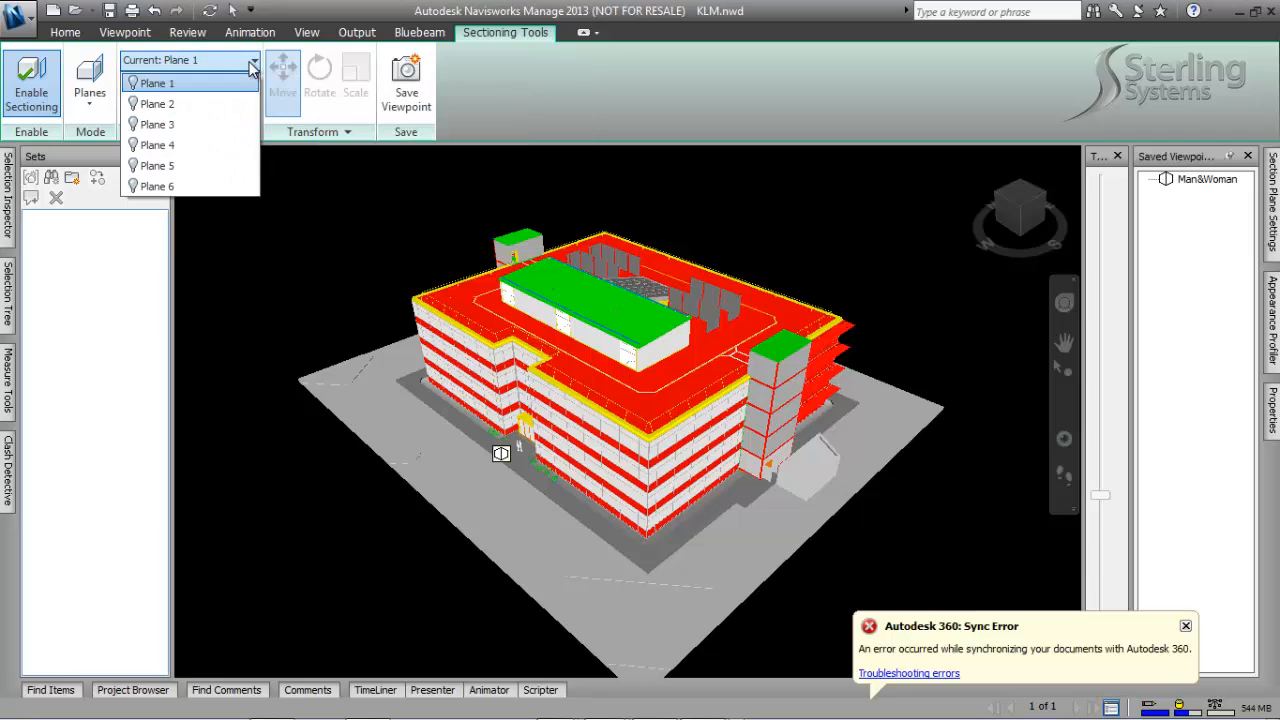
click(133, 83)
click(156, 104)
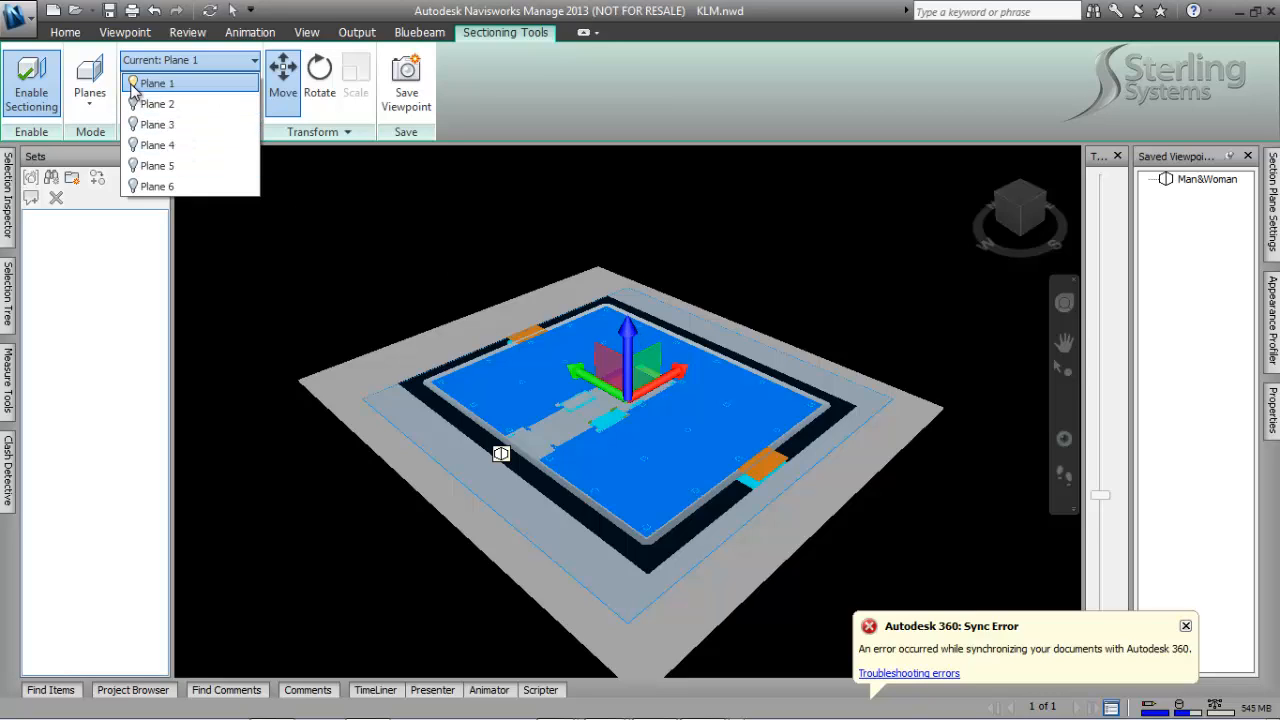
Step: Move Plane 1 up along its vertical axis so it cuts through the building's upper storey
click(630, 335)
drag(627, 331, 628, 261)
scroll(638, 400, up, 1)
scroll(638, 400, up, 4)
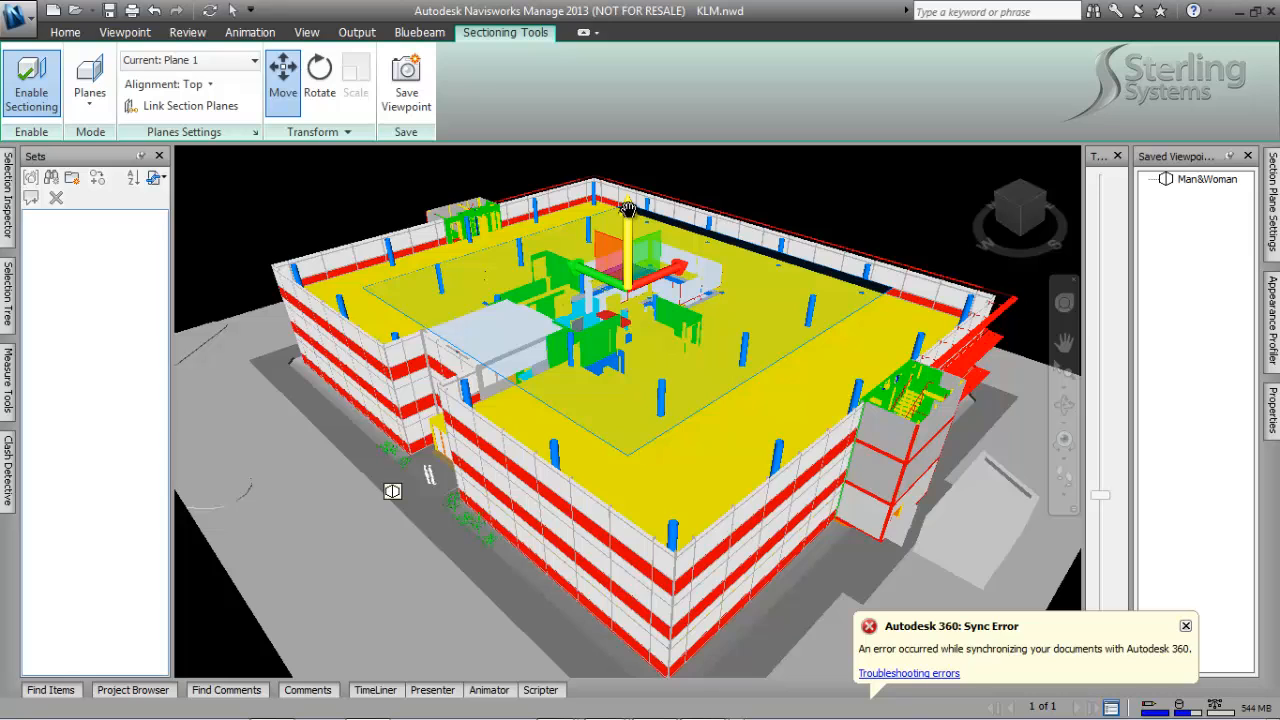
drag(627, 208, 625, 223)
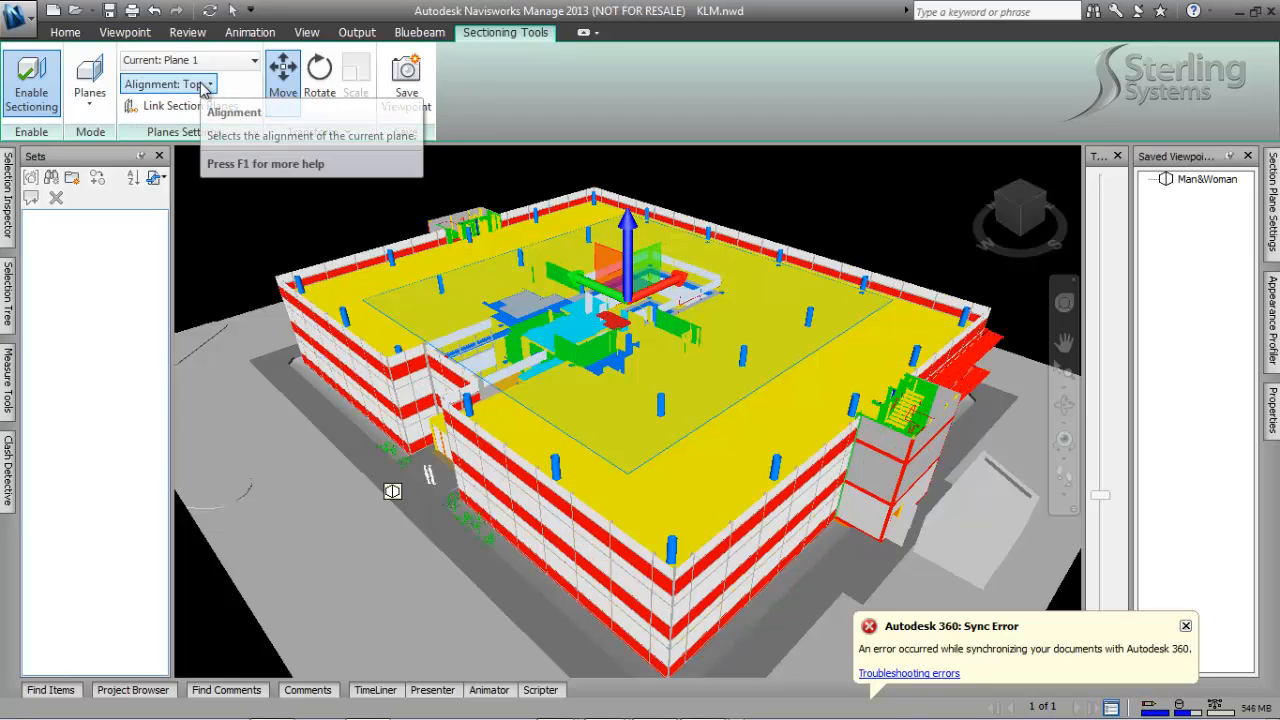
Step: Set Plane 1's Z position to 12 ft
click(322, 133)
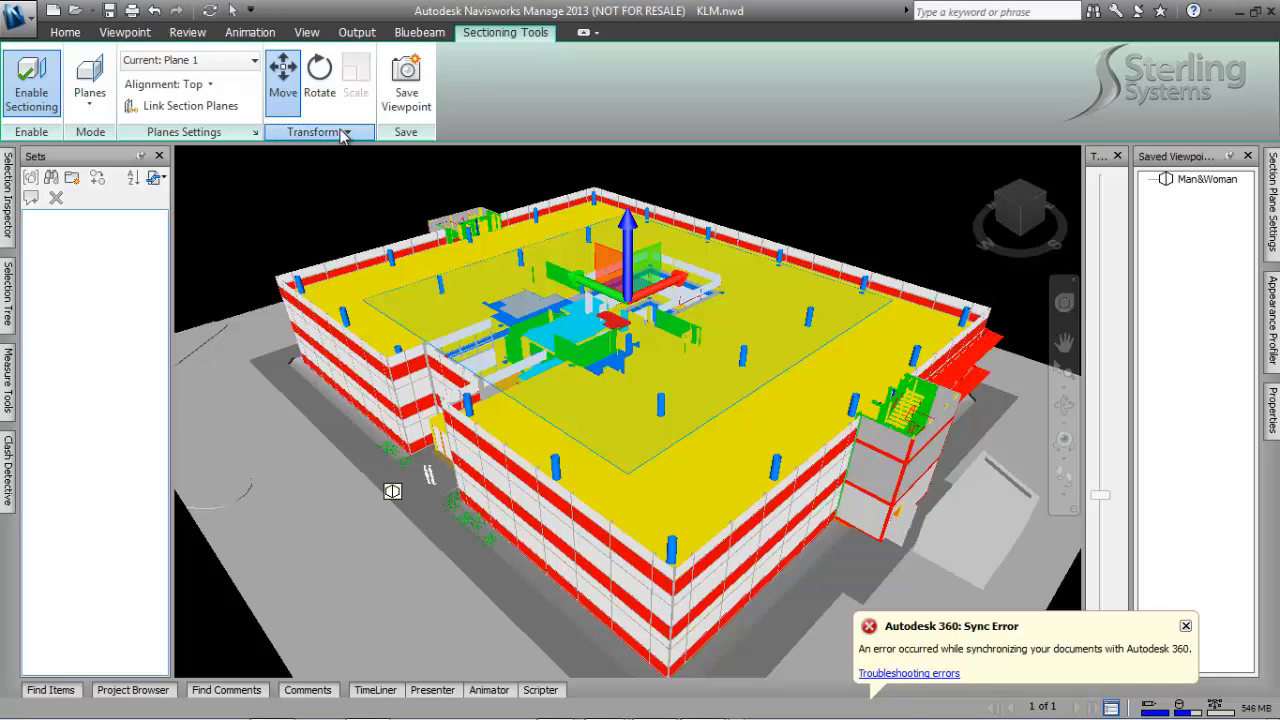
click(455, 175)
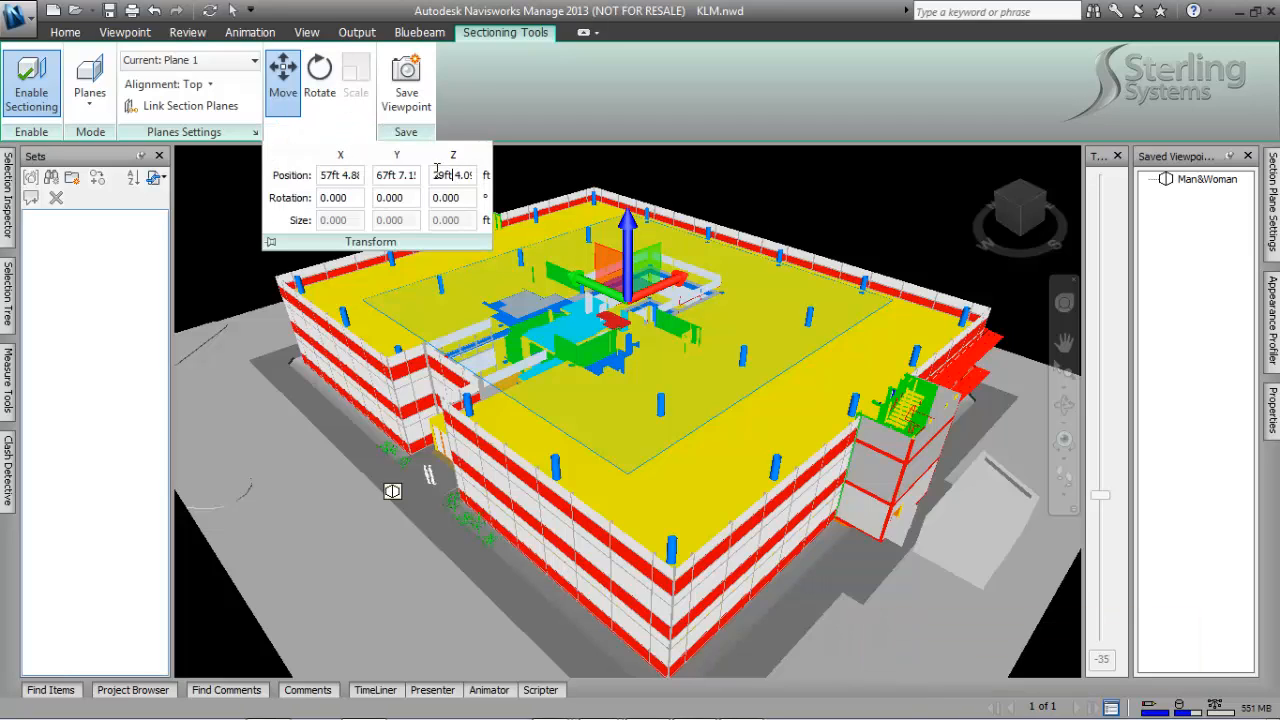
drag(436, 176, 494, 186)
text(12)
key(Return)
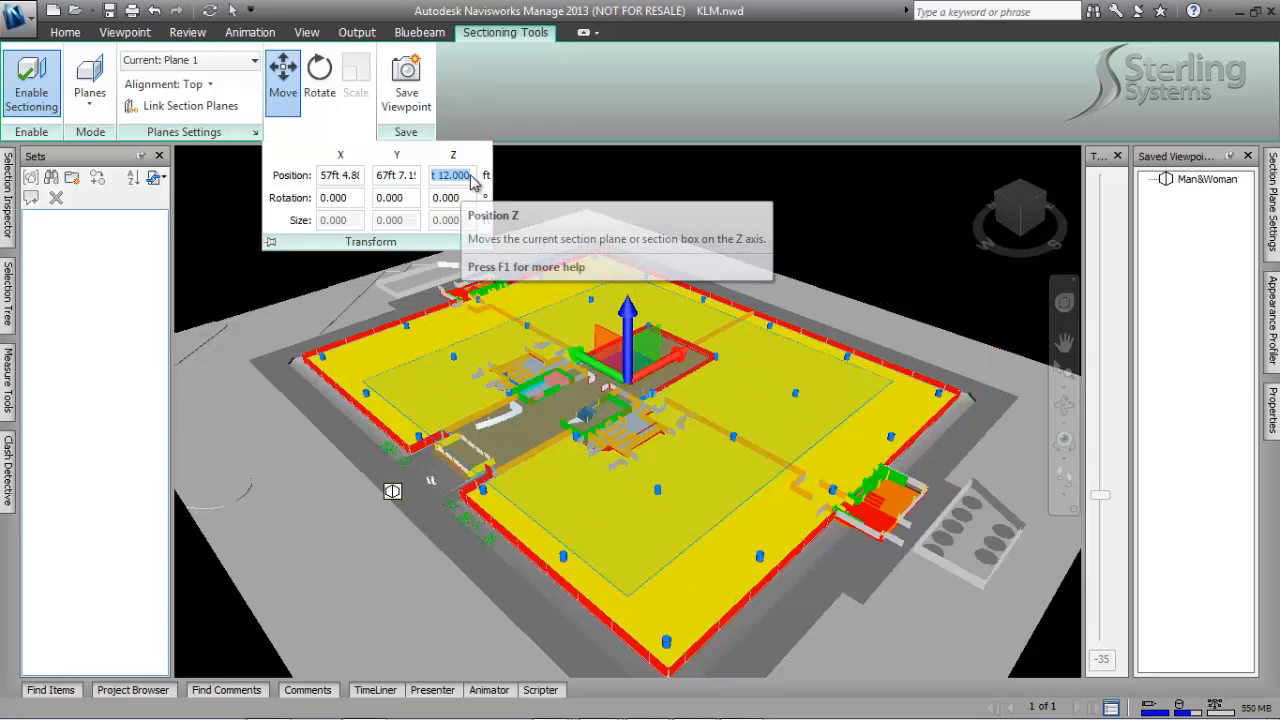
Step: Set Plane 1's Z position to 30 ft, and lower it again to cut just above the first yellow floor
click(471, 176)
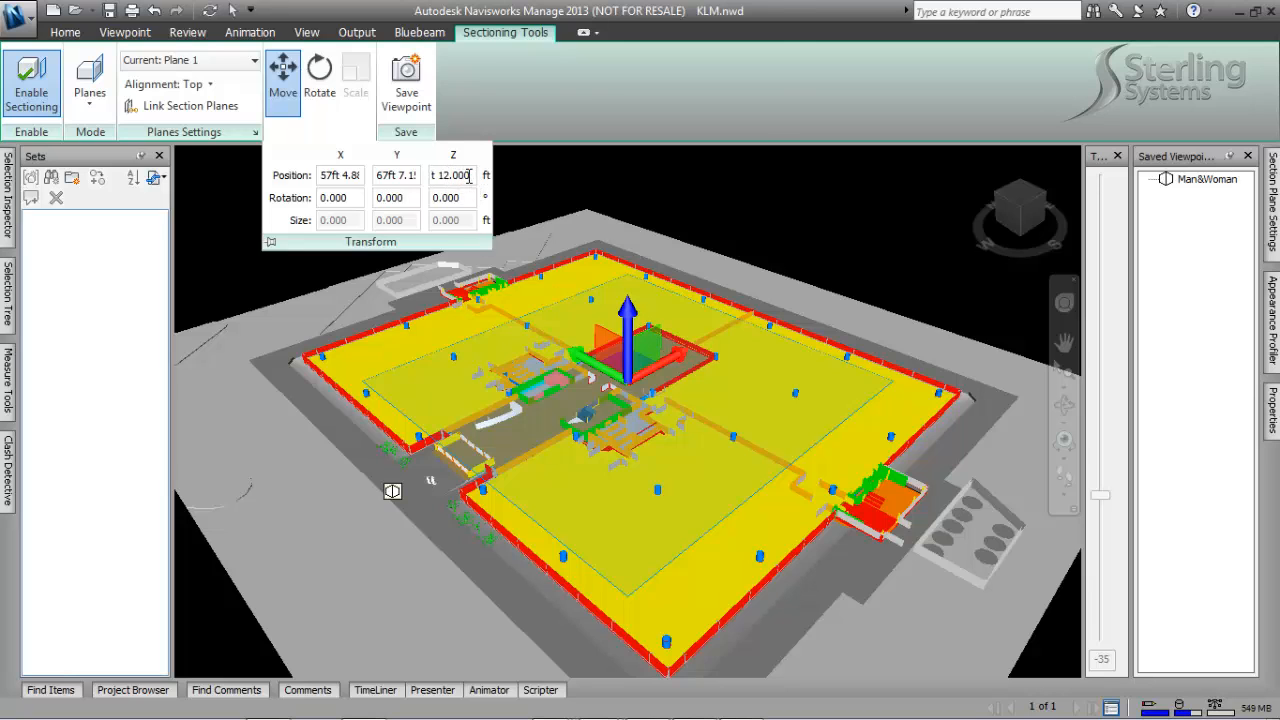
drag(469, 176, 400, 188)
text(0)
key(Return)
click(469, 175)
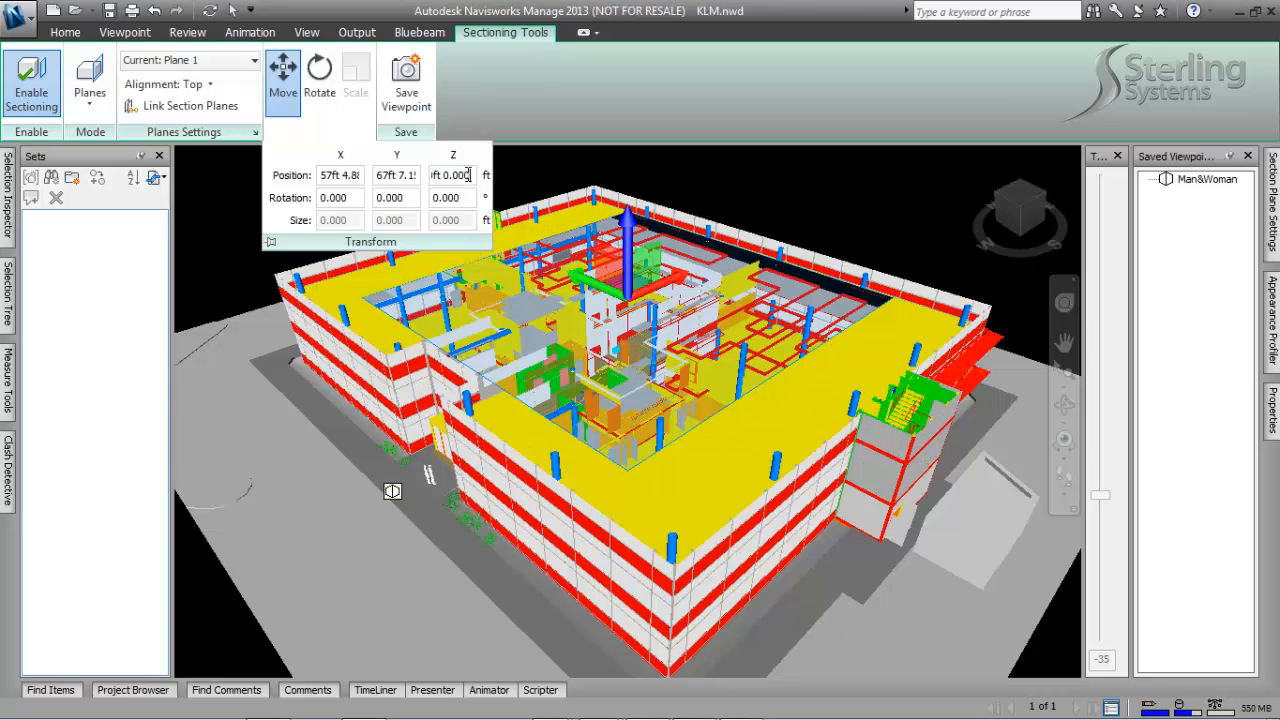
drag(469, 175, 380, 172)
text(30)
key(Return)
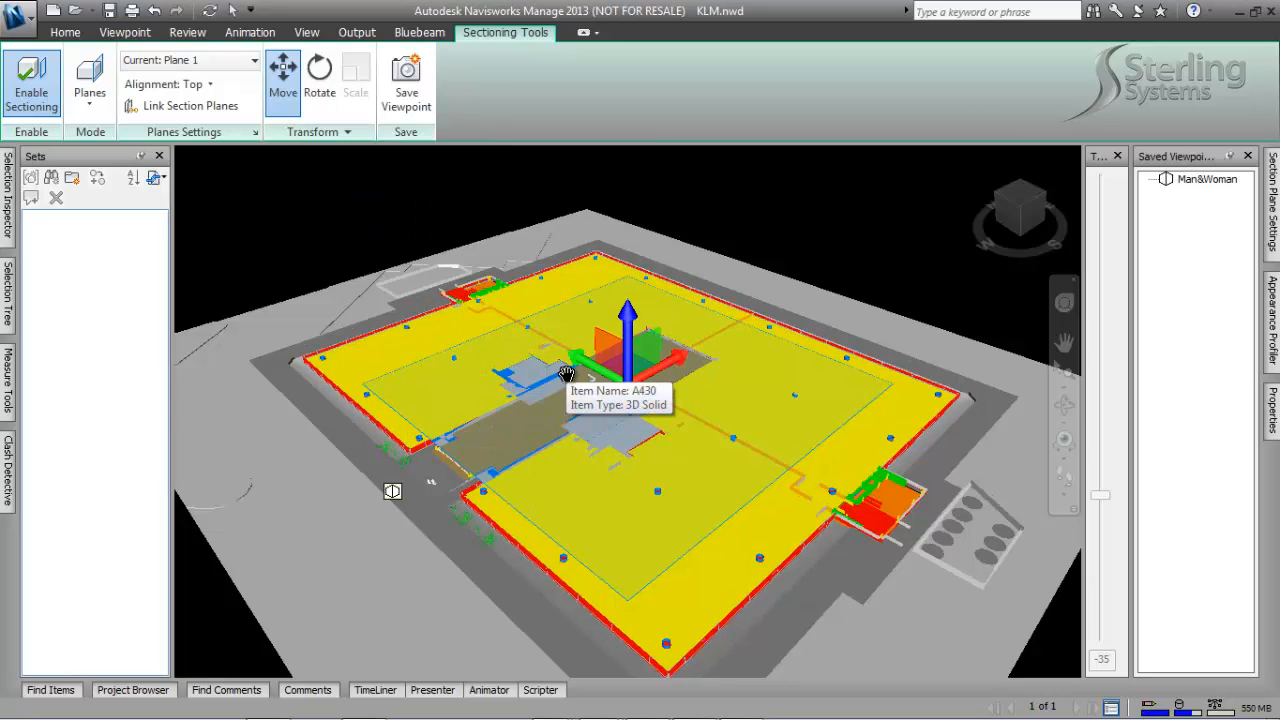
Step: Switch on section Plane 2 and set its Z position to 6 ft, below Plane 1
click(256, 63)
click(156, 106)
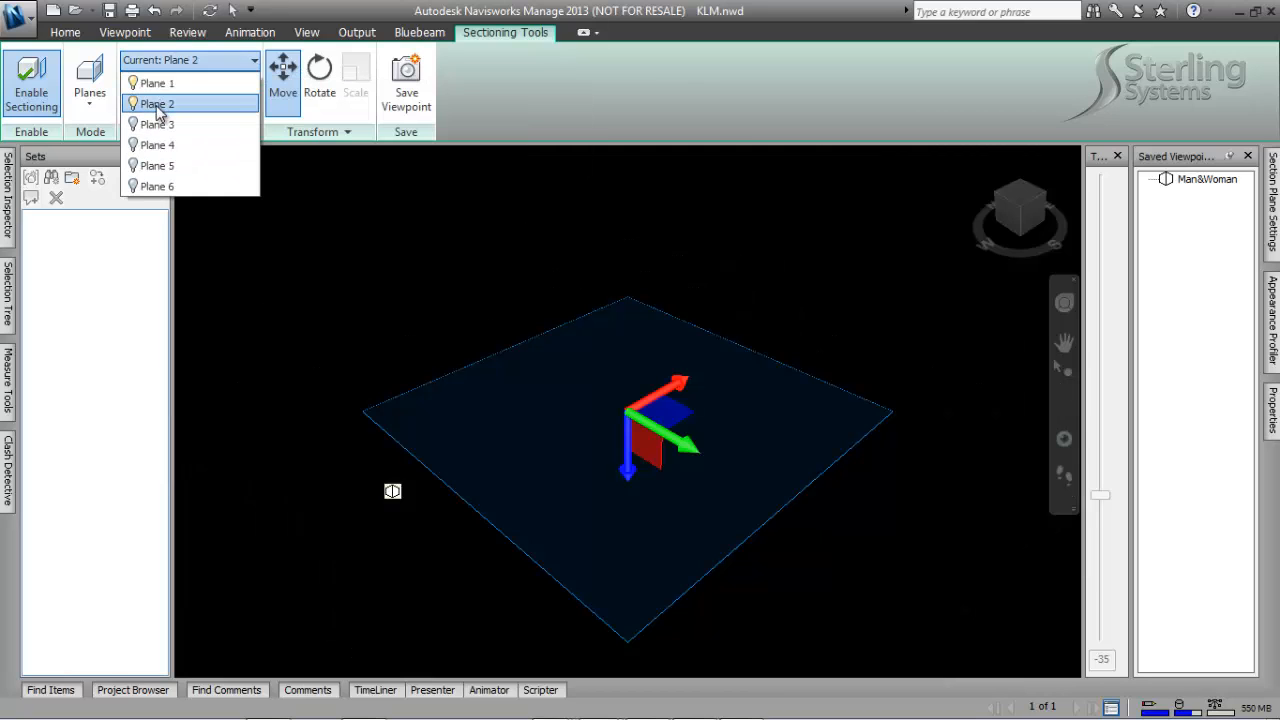
click(231, 62)
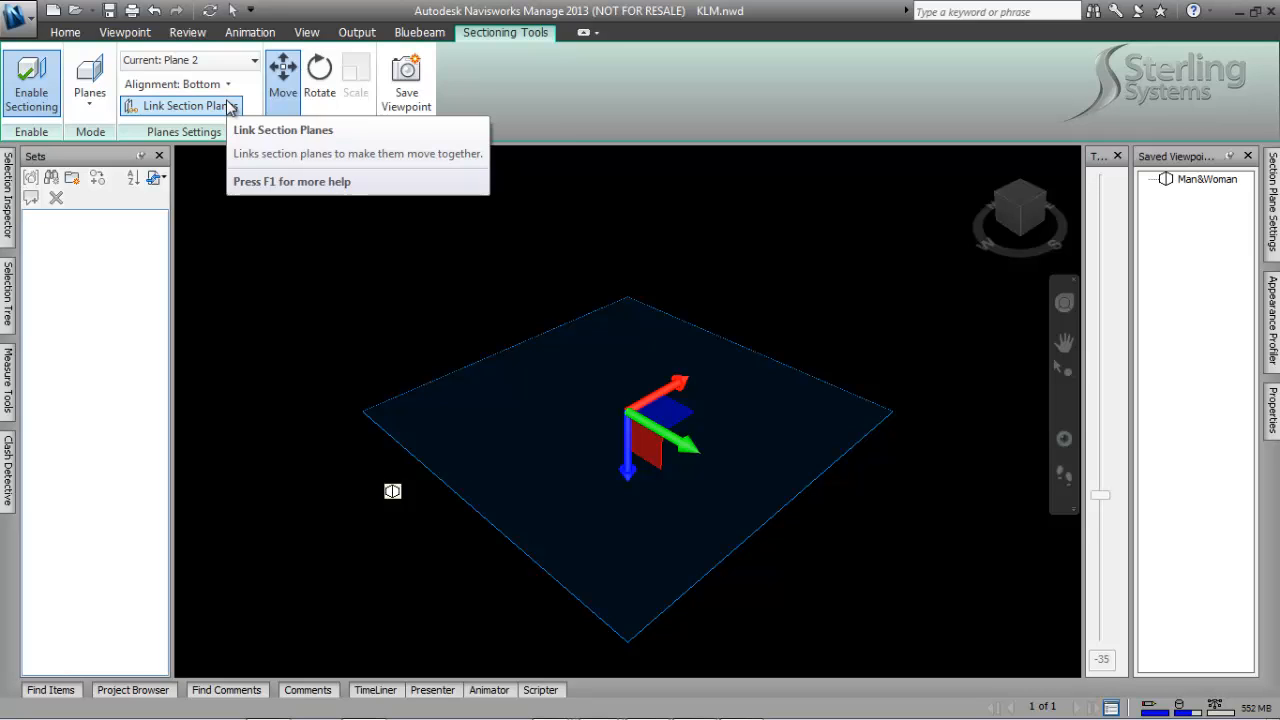
mouse_move(626, 477)
mouse_down()
mouse_move(625, 401)
mouse_move(626, 484)
mouse_up()
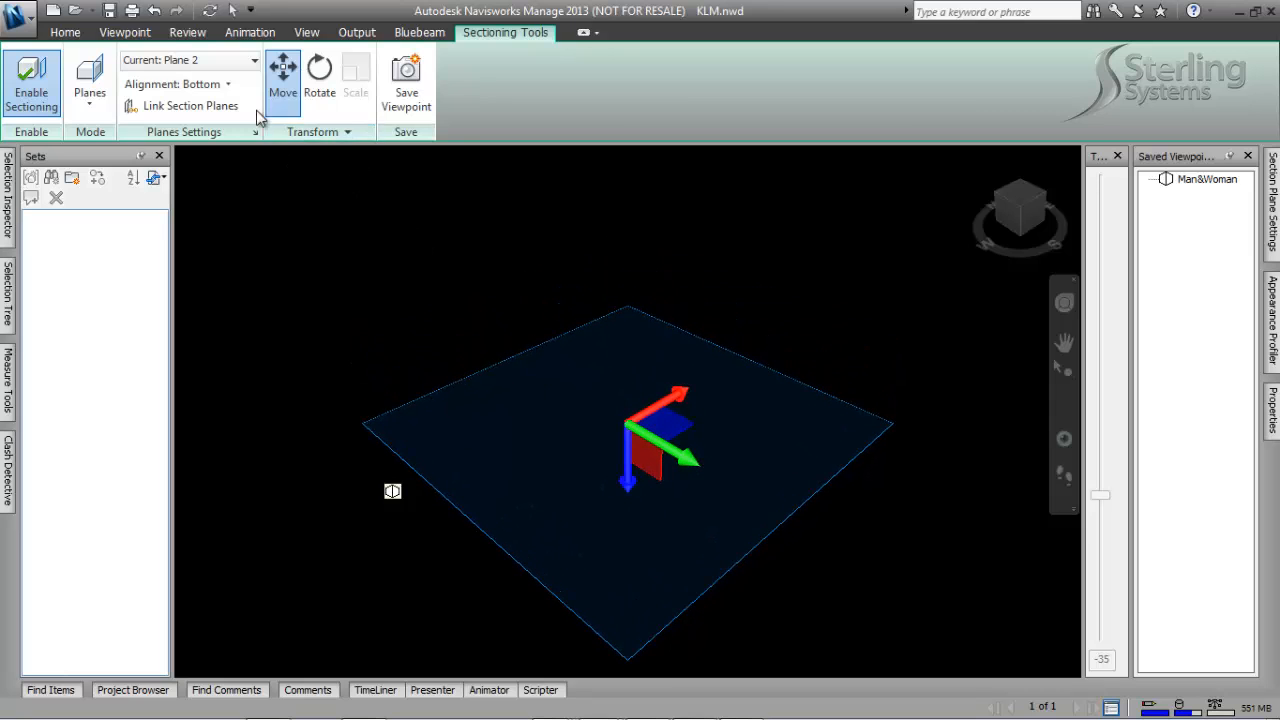
click(347, 134)
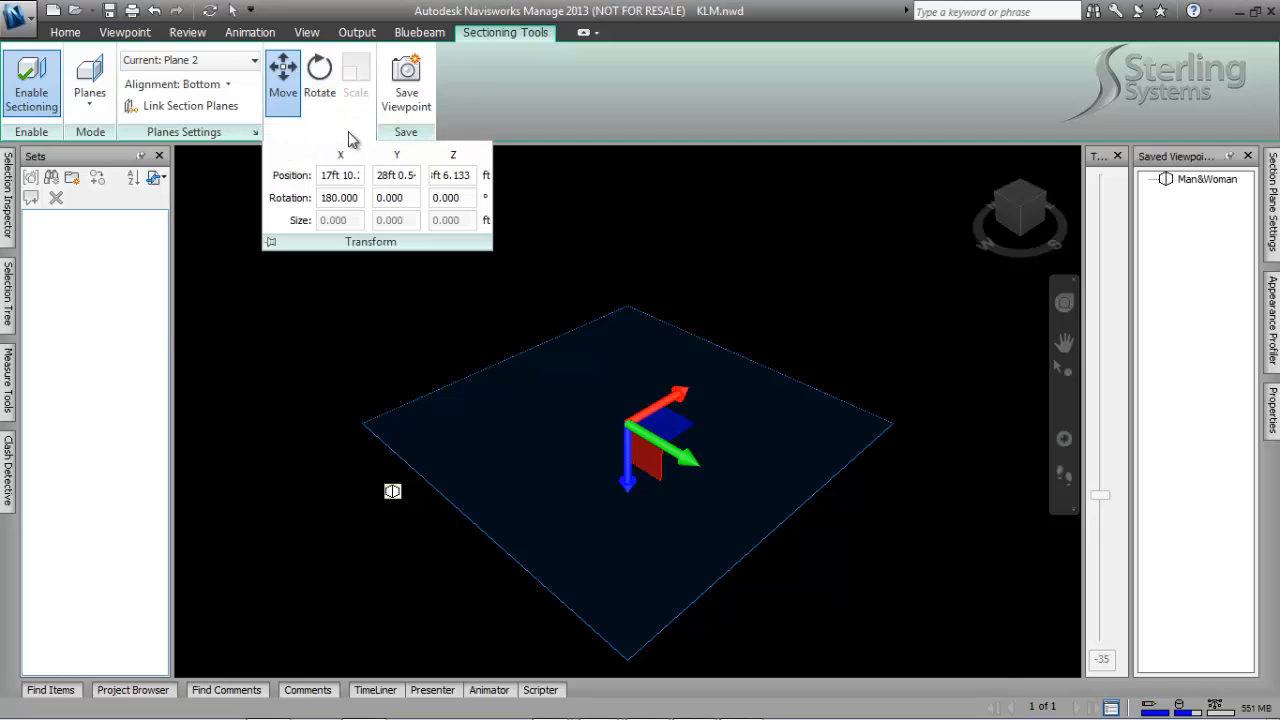
double_click(453, 174)
text(6)
key(Return)
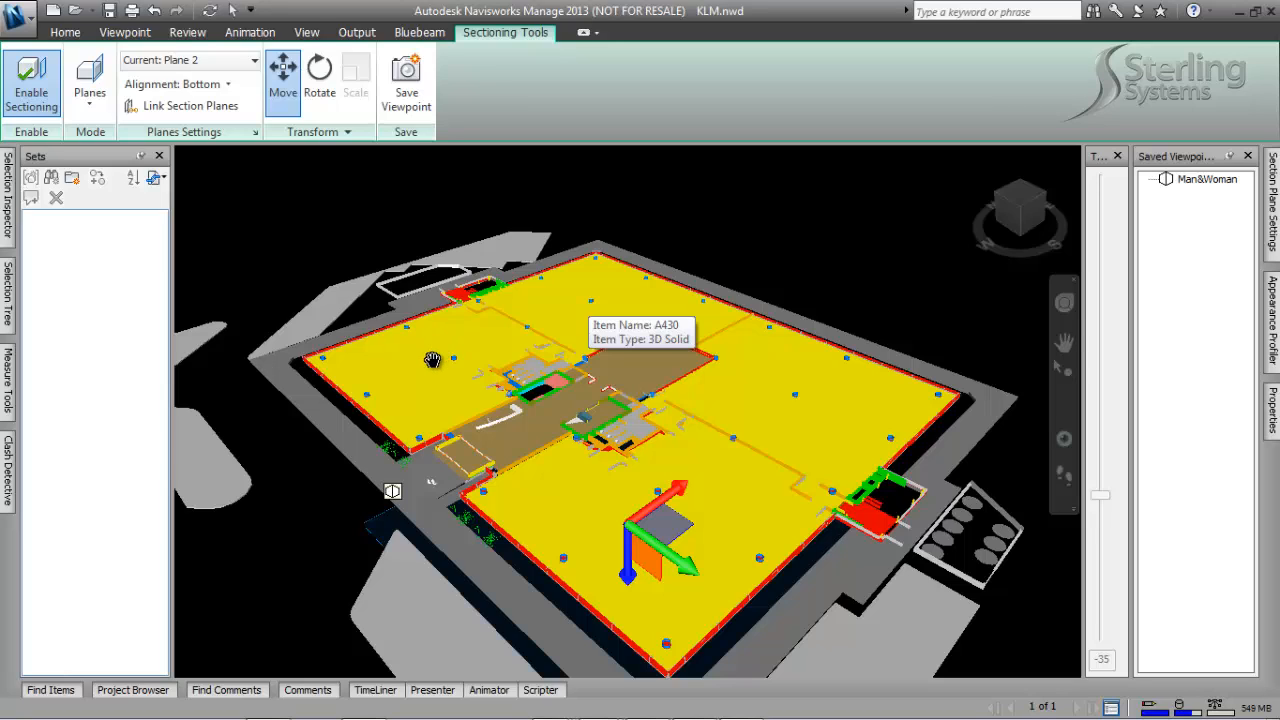
Step: Link the section planes so that they move together
click(255, 64)
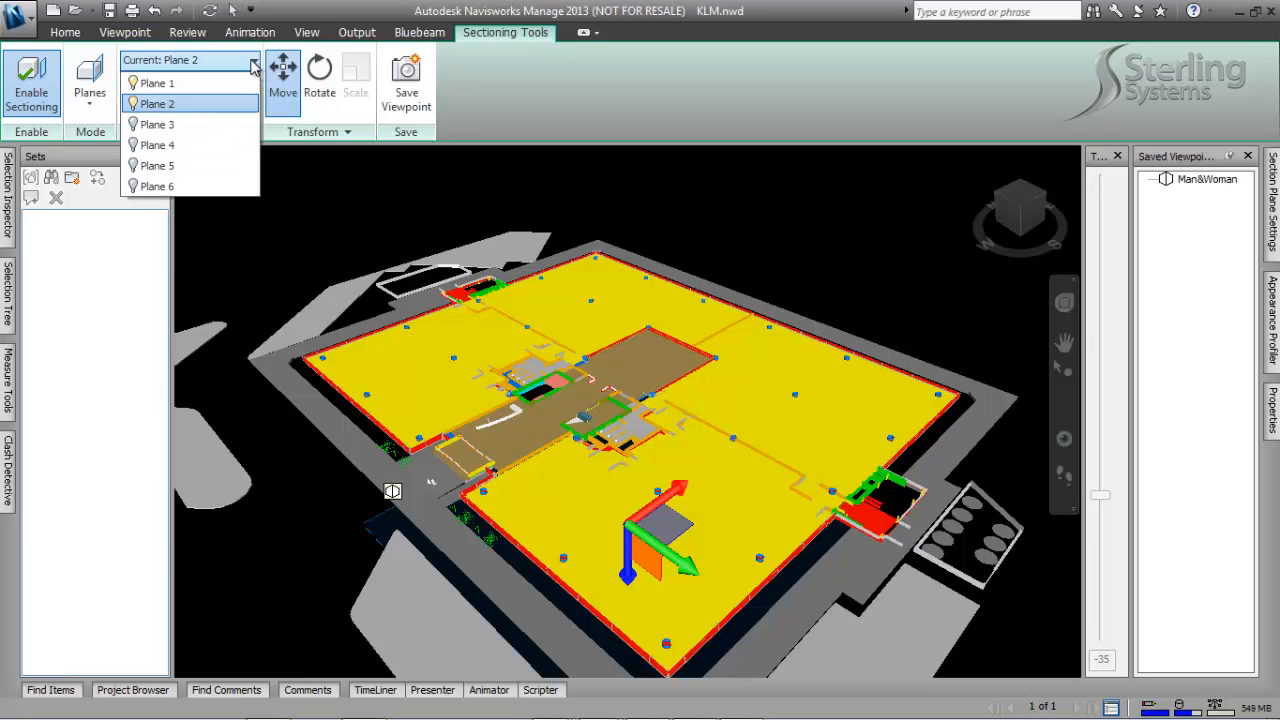
click(254, 65)
click(254, 65)
click(254, 65)
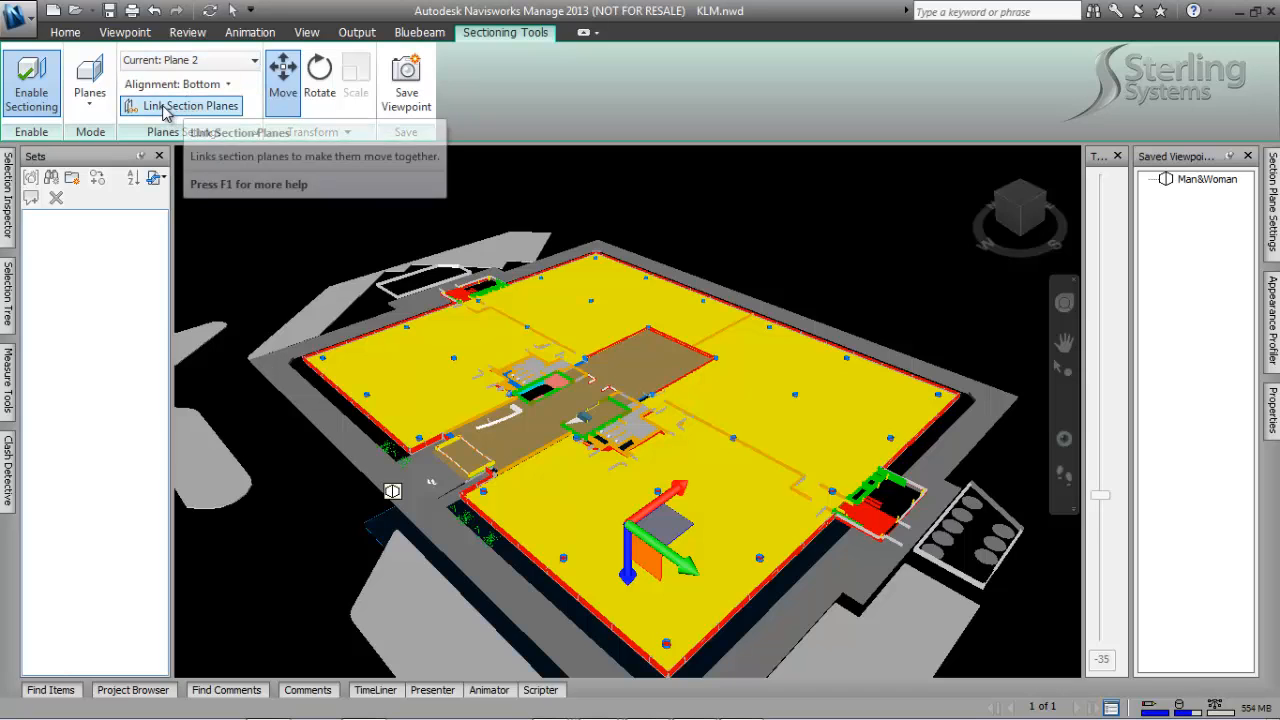
click(165, 108)
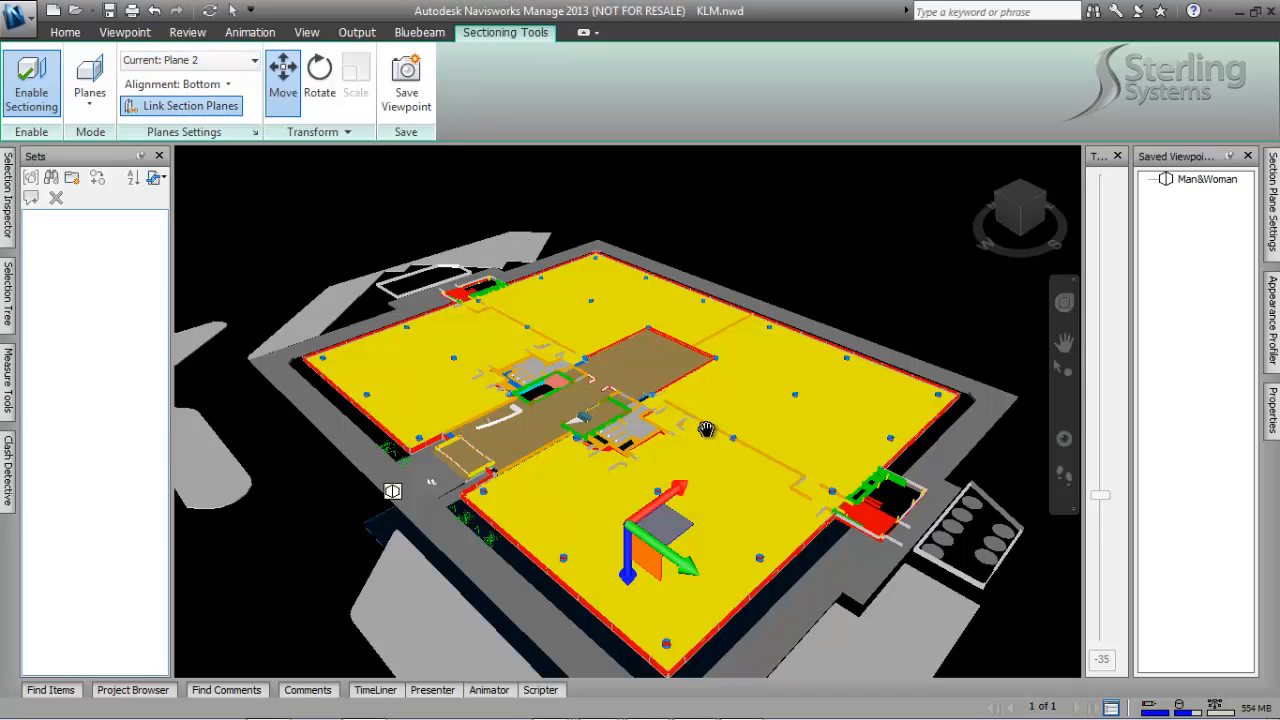
Step: Make Plane 1 current and move the linked planes up to slice through a higher storey
click(200, 64)
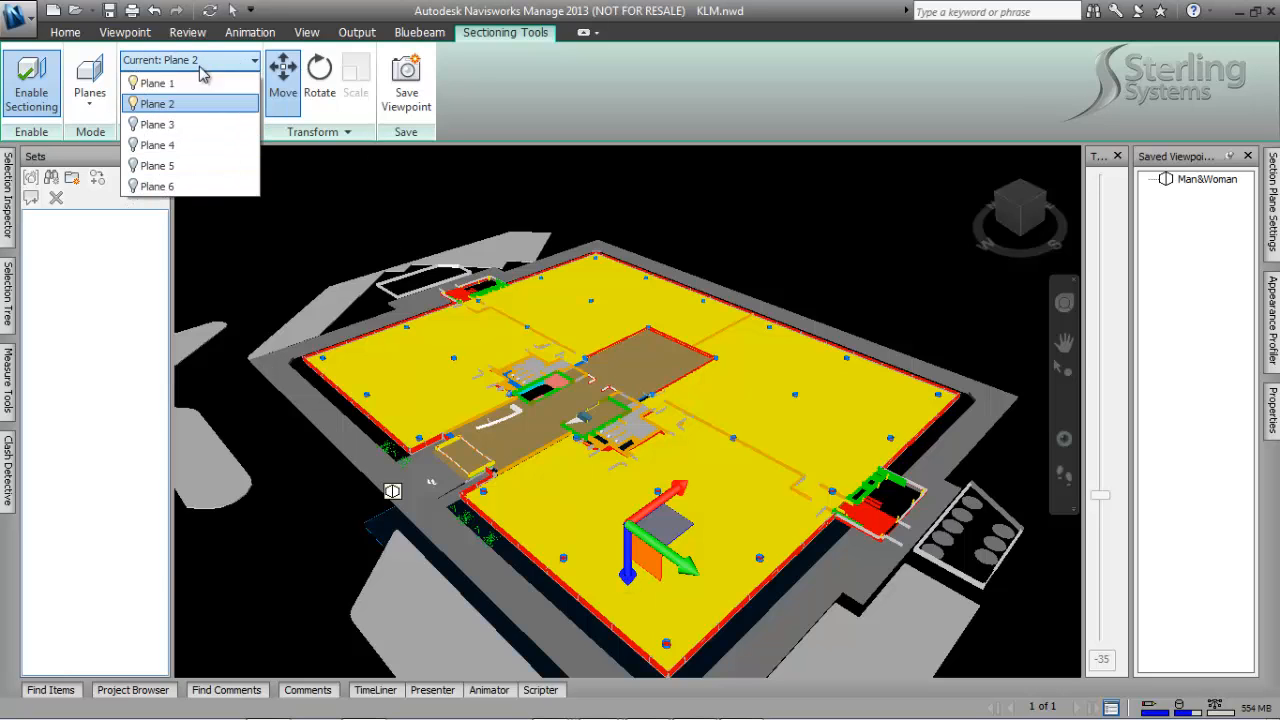
click(163, 85)
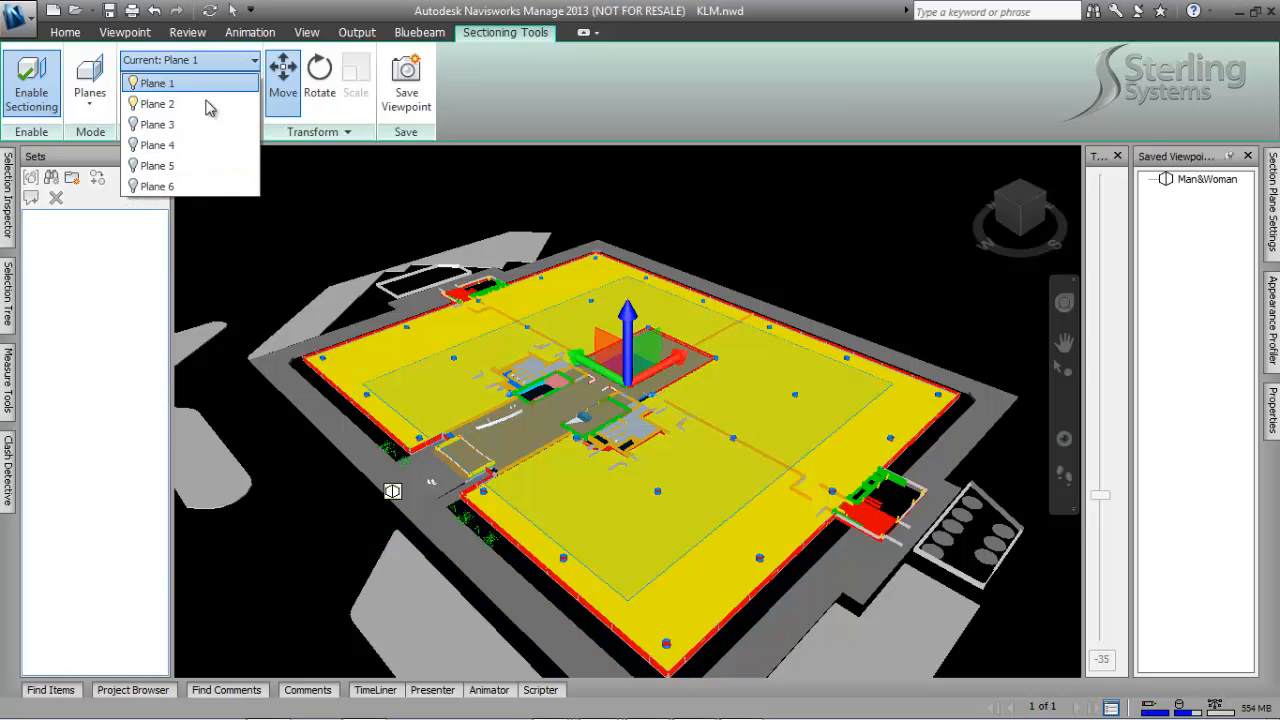
click(632, 316)
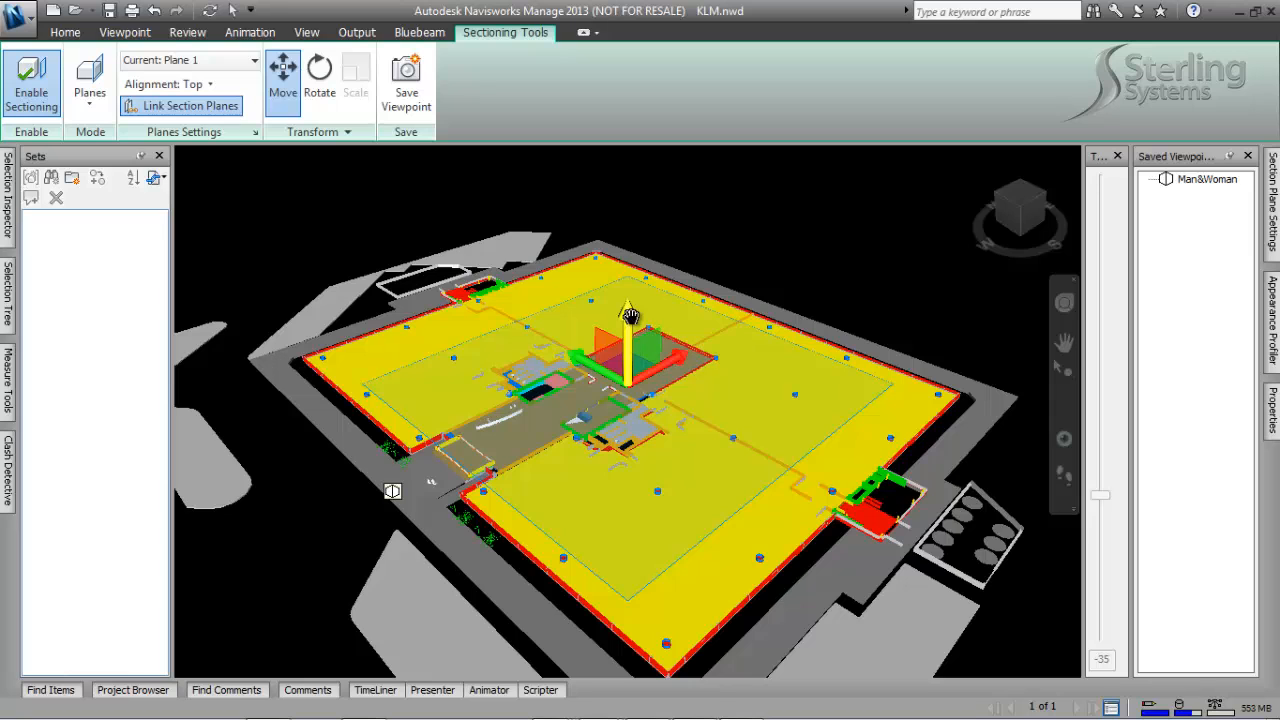
drag(631, 316, 634, 244)
middle_drag(634, 245, 629, 256)
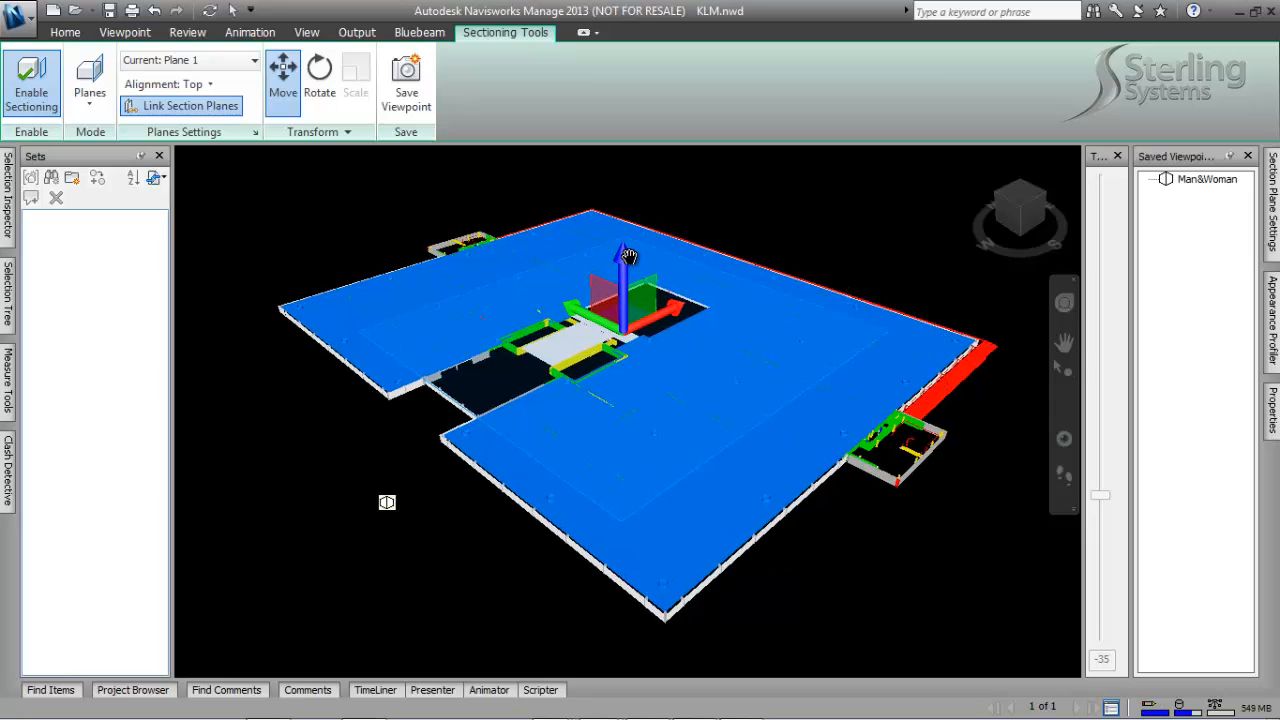
Step: Lower the linked section planes to isolate a slice showing one storey's interior and perimeter walls
drag(628, 256, 623, 277)
scroll(586, 442, up, 2)
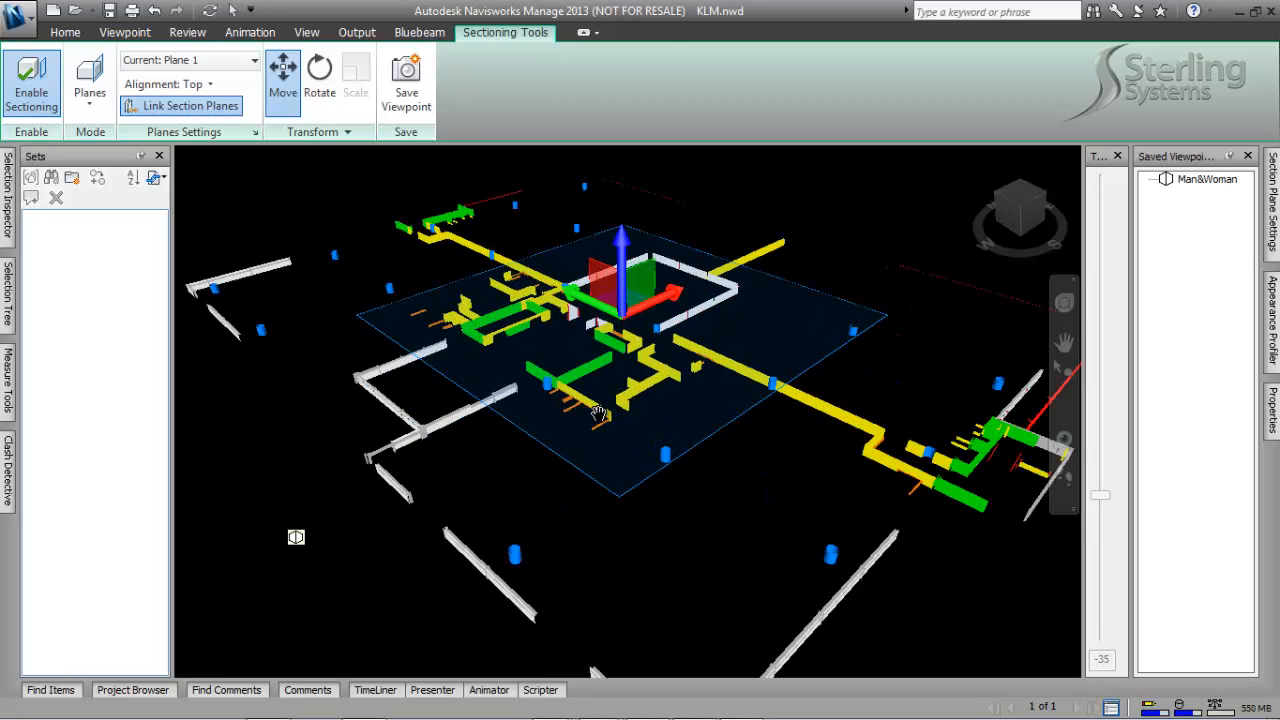
drag(621, 242, 621, 252)
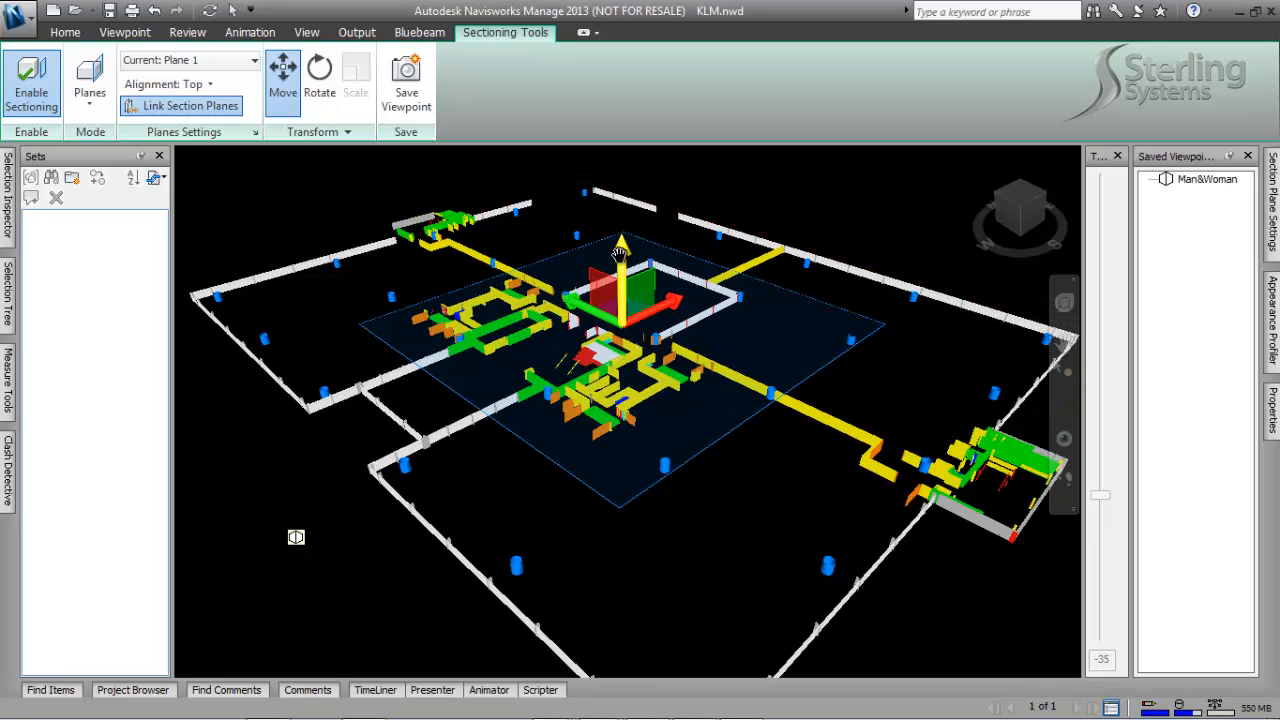
Step: Save the current sectioned view as a viewpoint named Section 1
right_click(1175, 484)
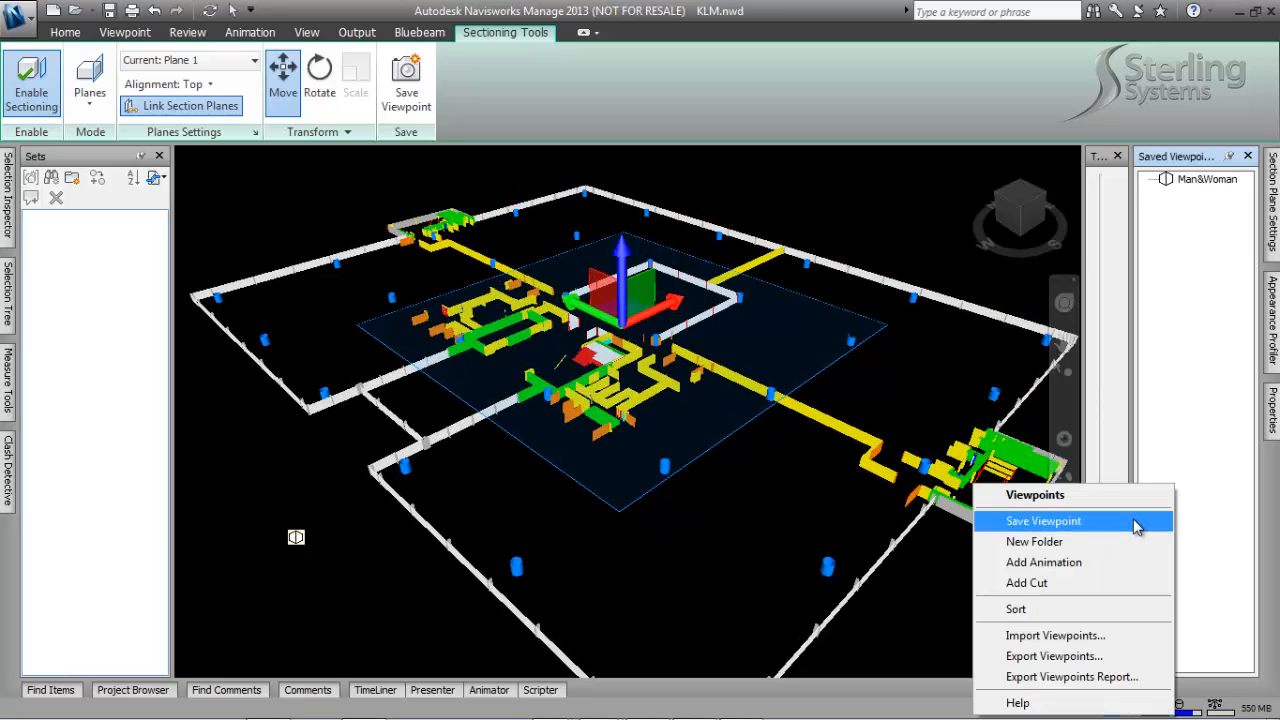
click(1143, 521)
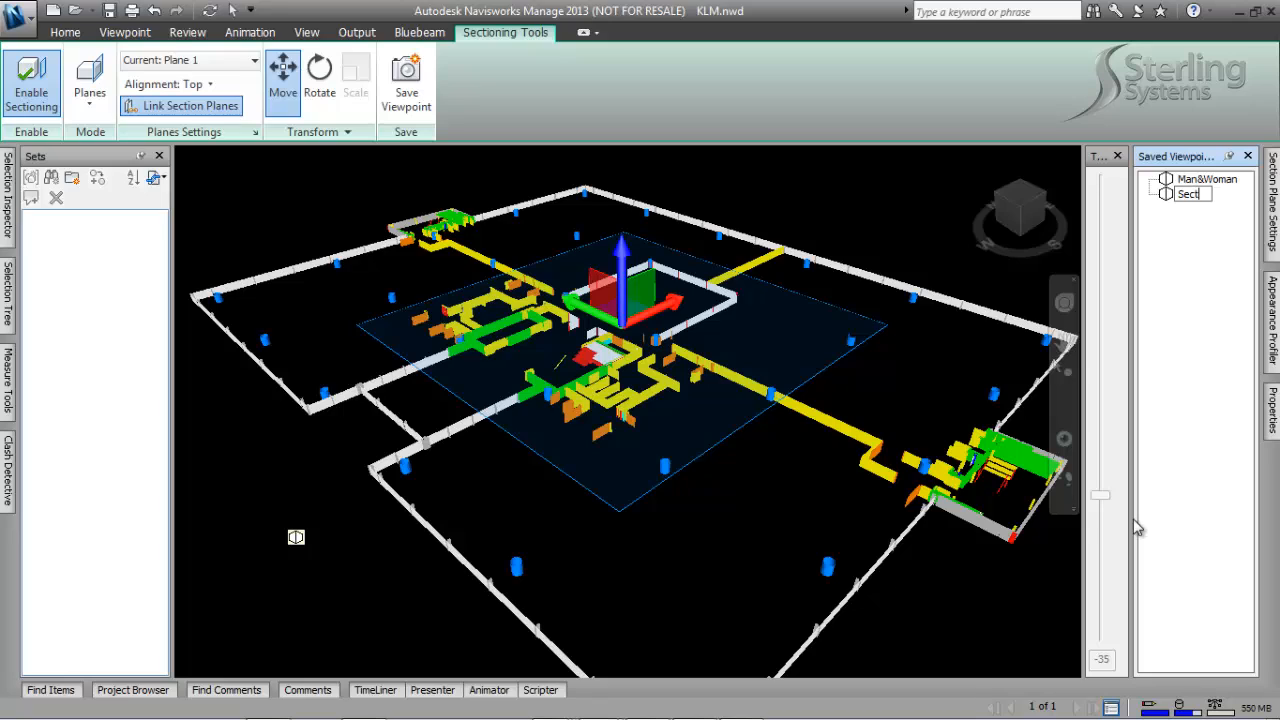
key(Return)
Step: Compare the saved viewpoints Man&Woman and Section 1, returning to the home view after each one
click(1207, 180)
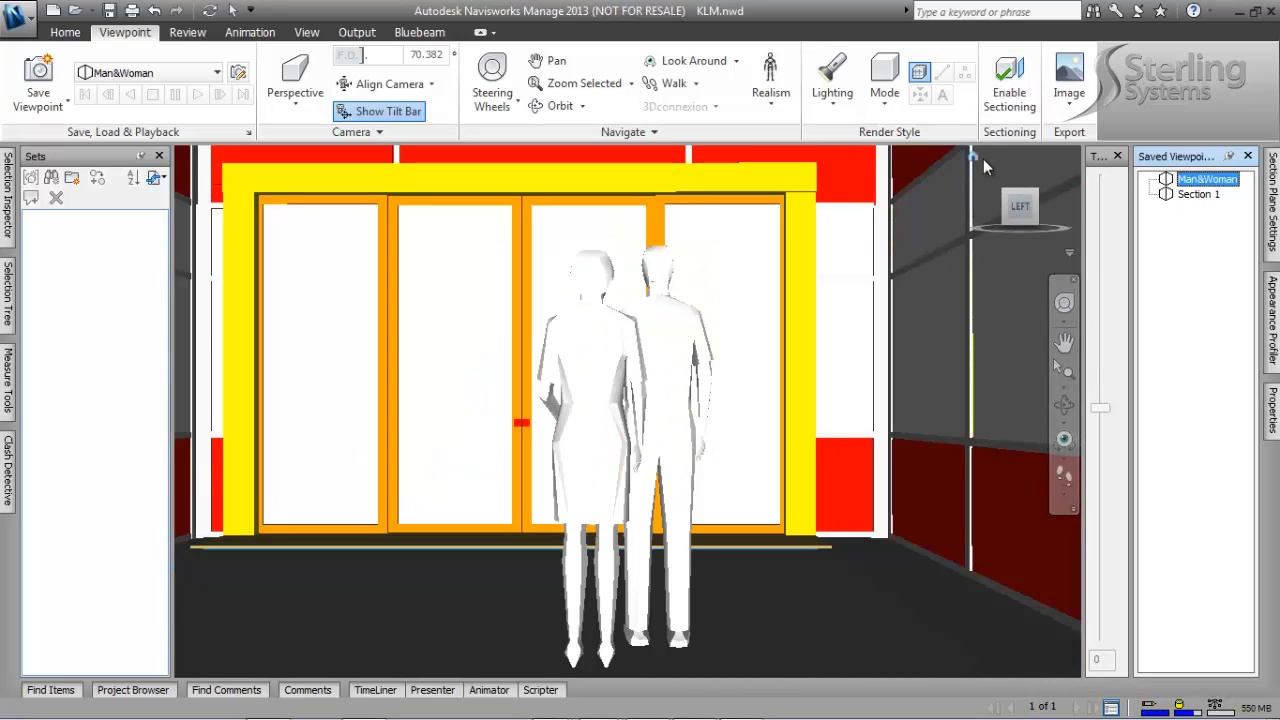
click(972, 158)
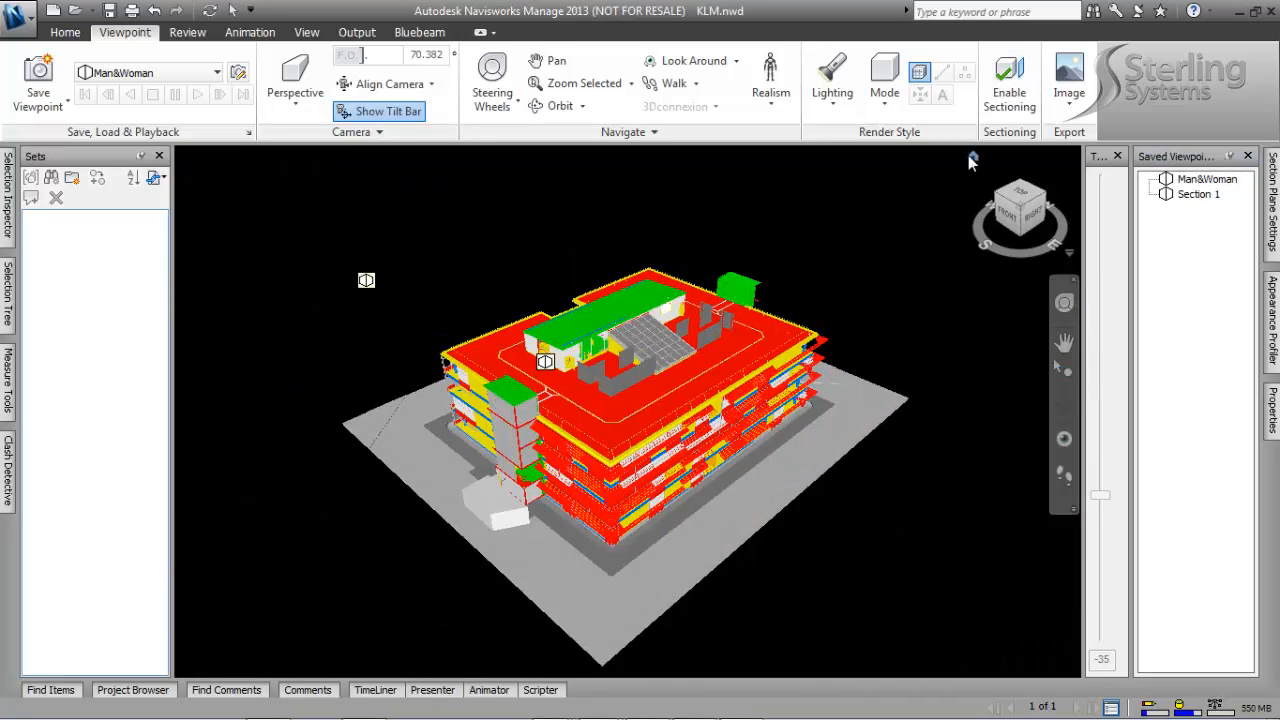
click(1197, 194)
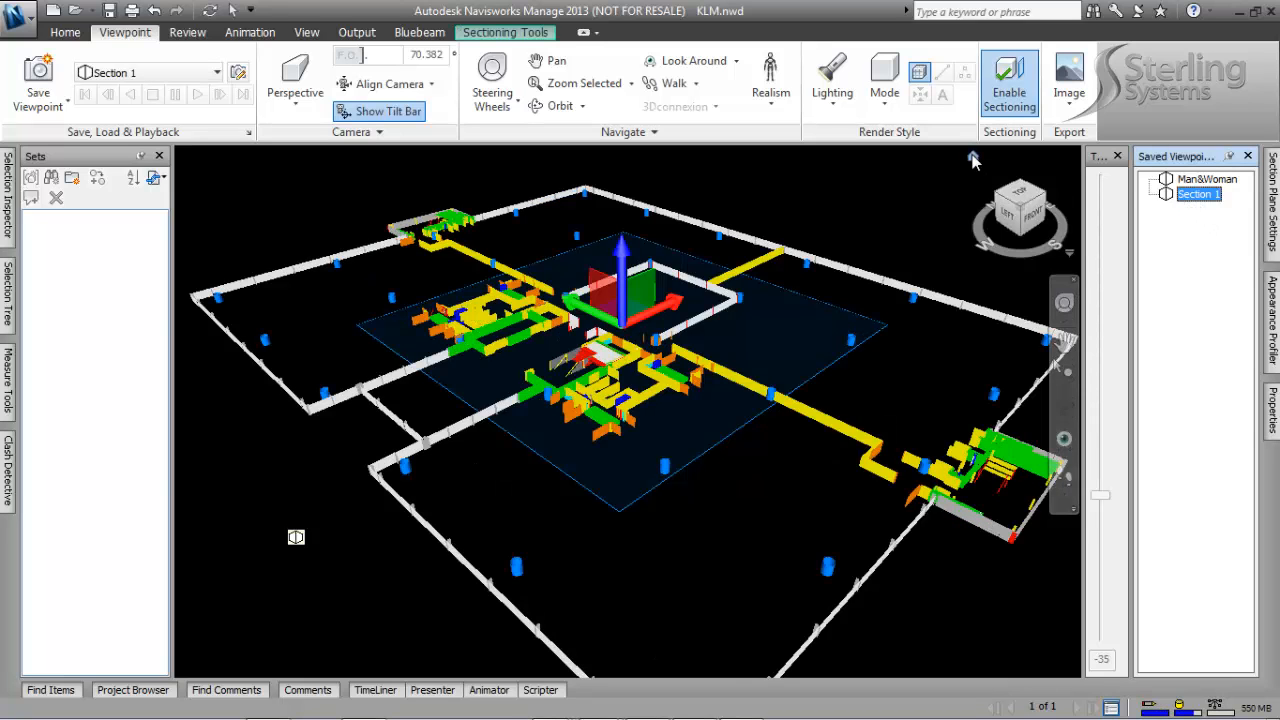
click(973, 158)
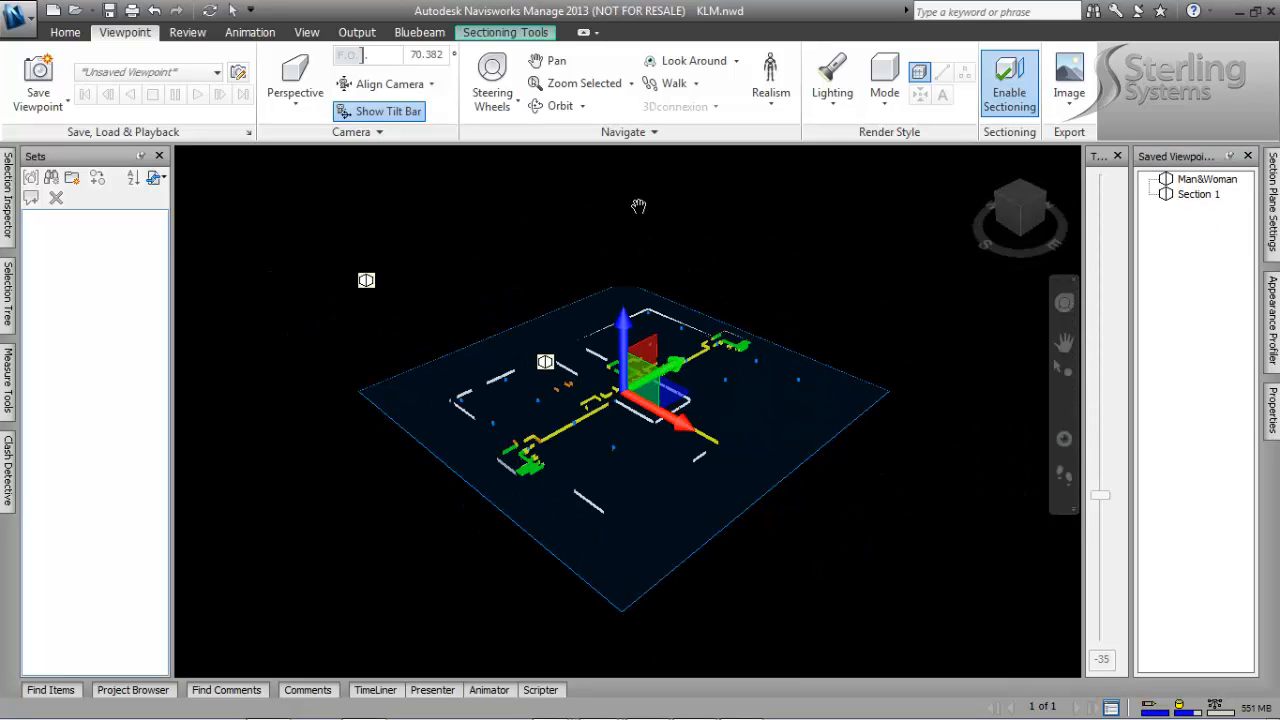
click(1221, 181)
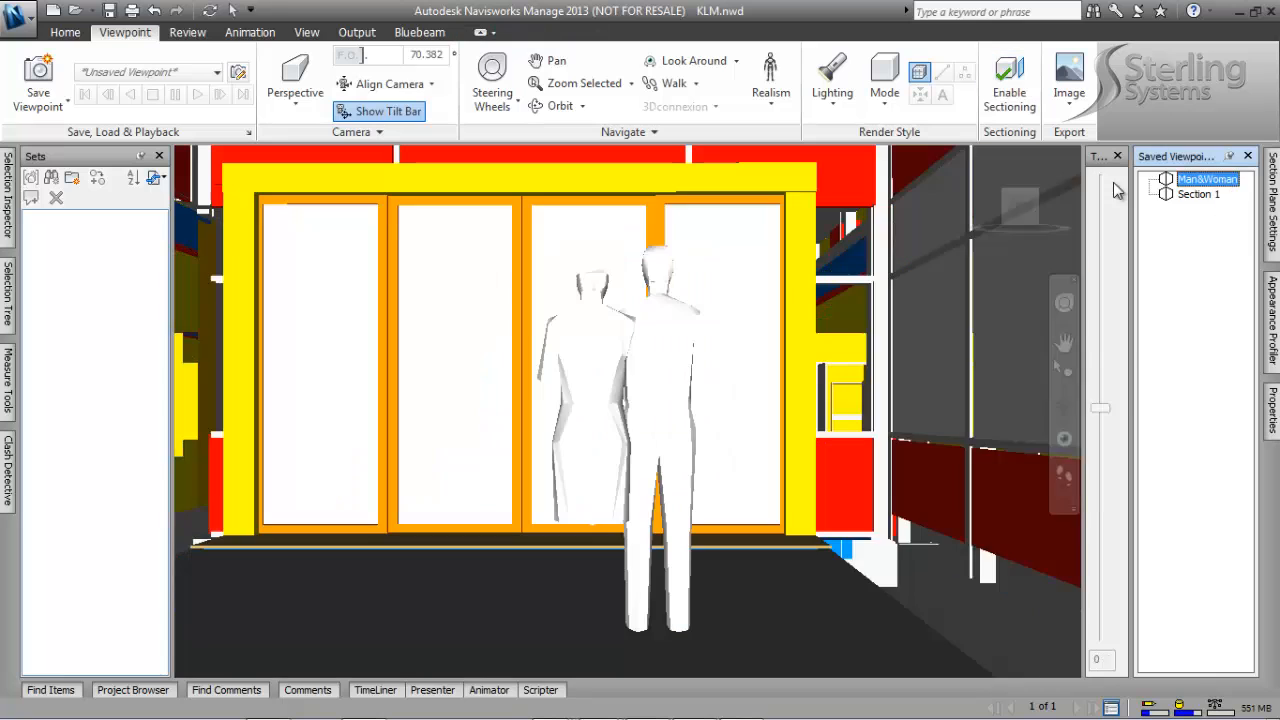
click(975, 157)
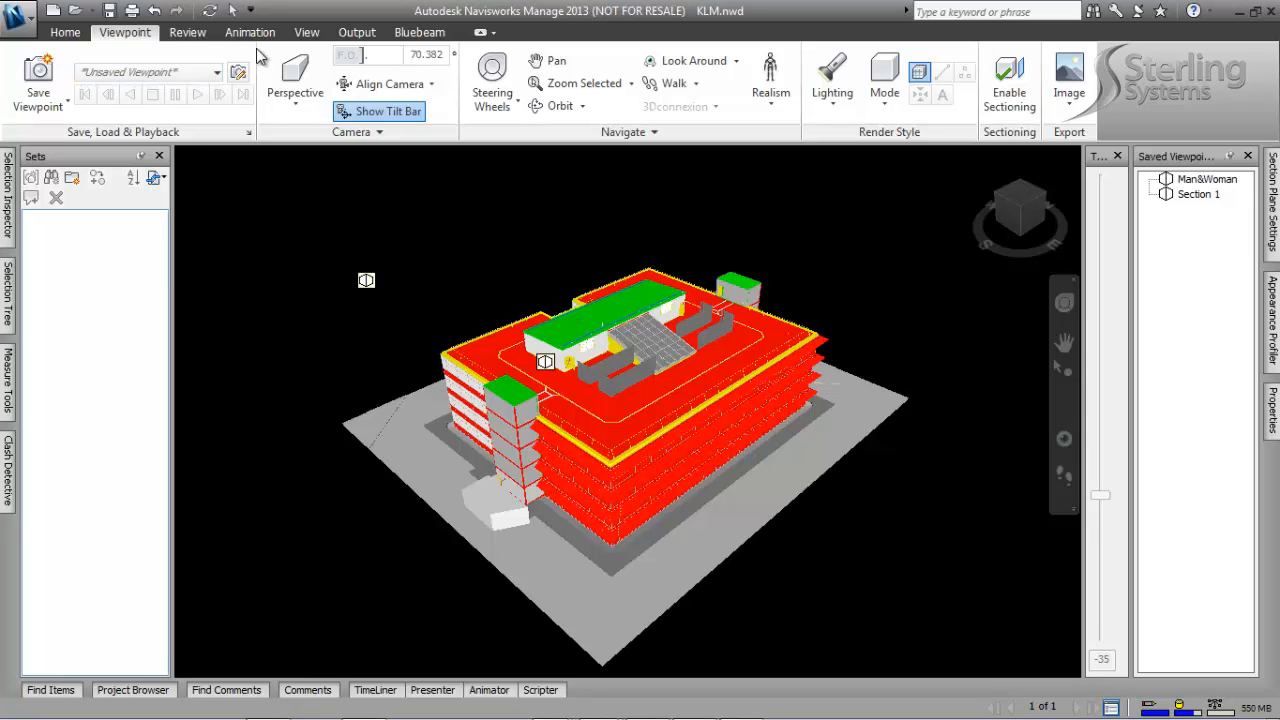
click(187, 33)
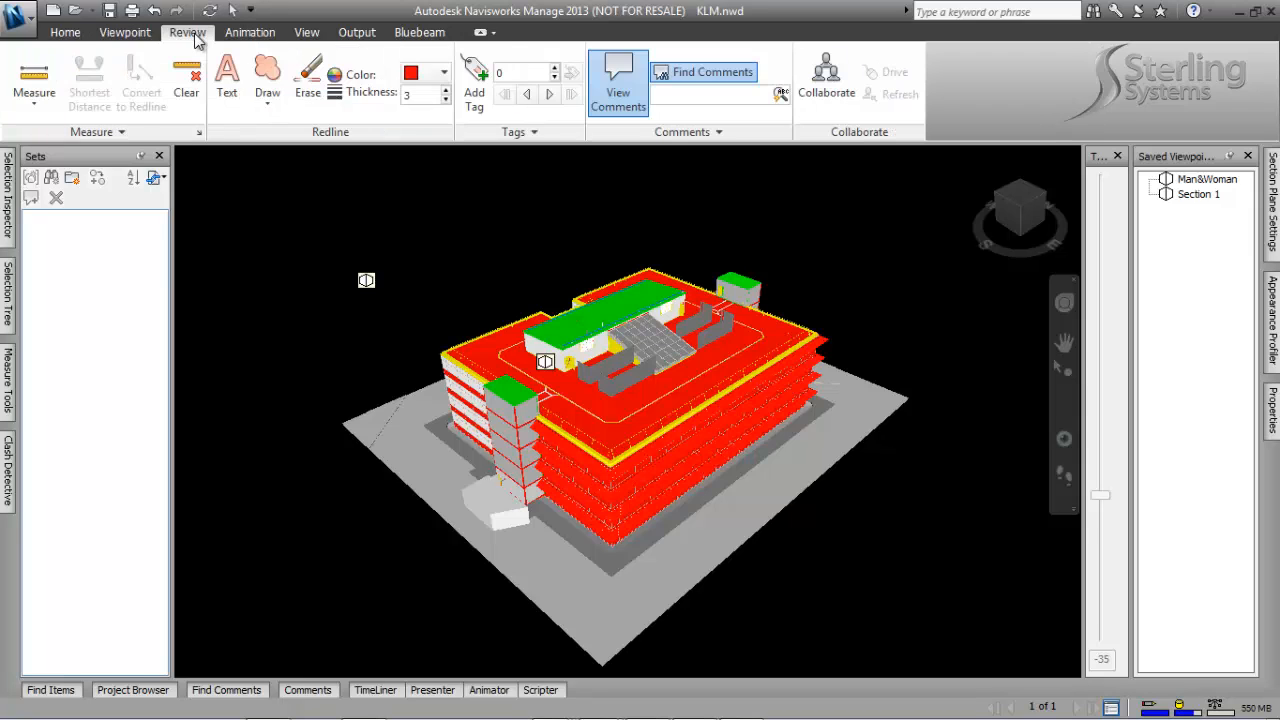
click(250, 33)
click(355, 33)
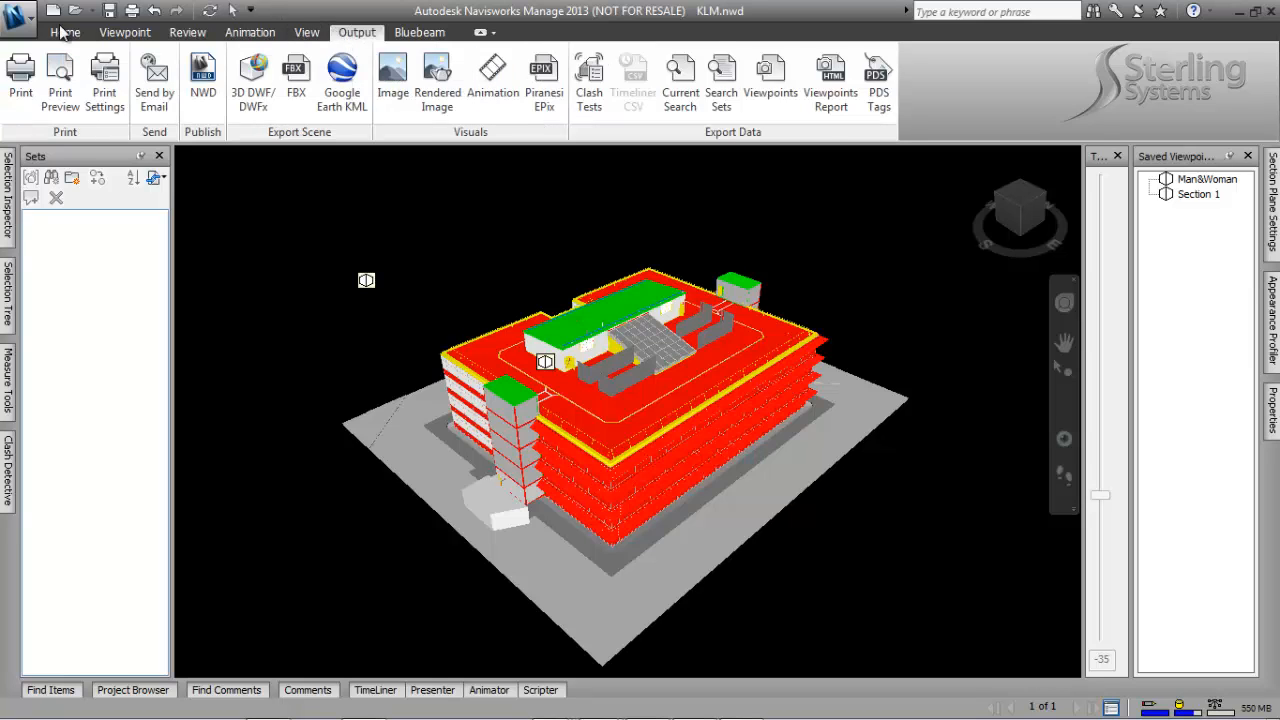
click(57, 34)
click(198, 36)
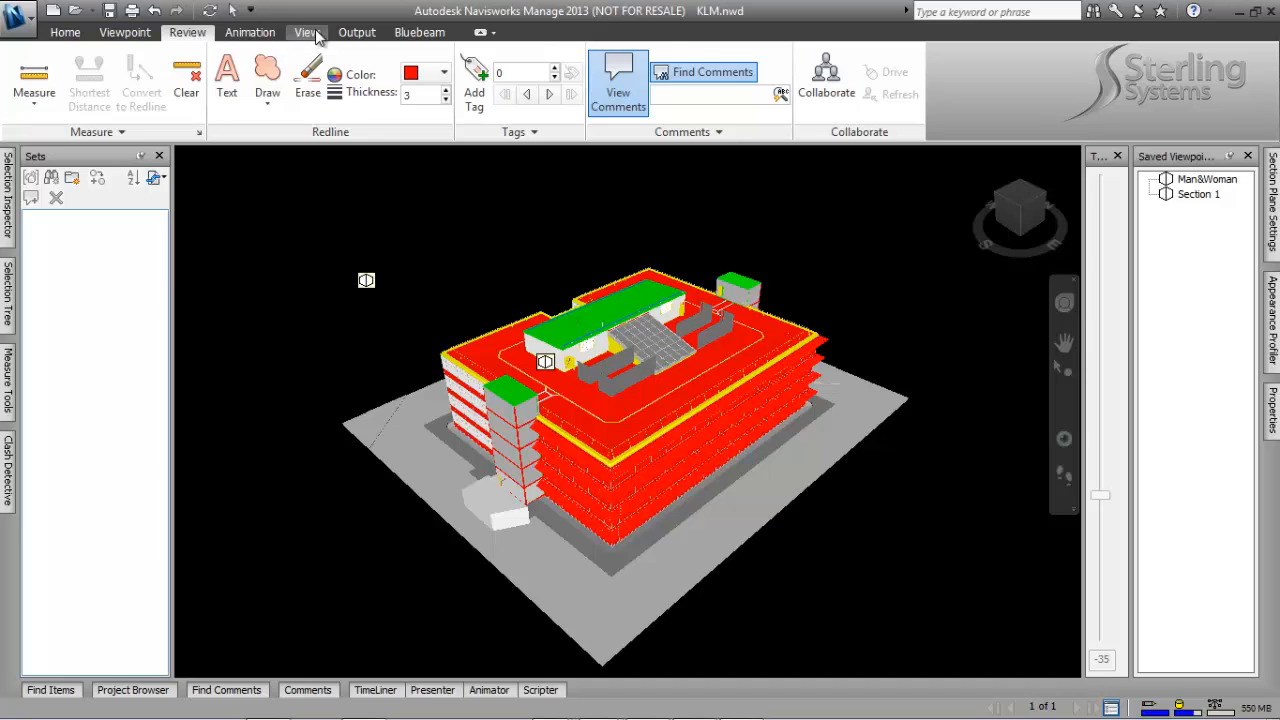
click(306, 33)
click(250, 33)
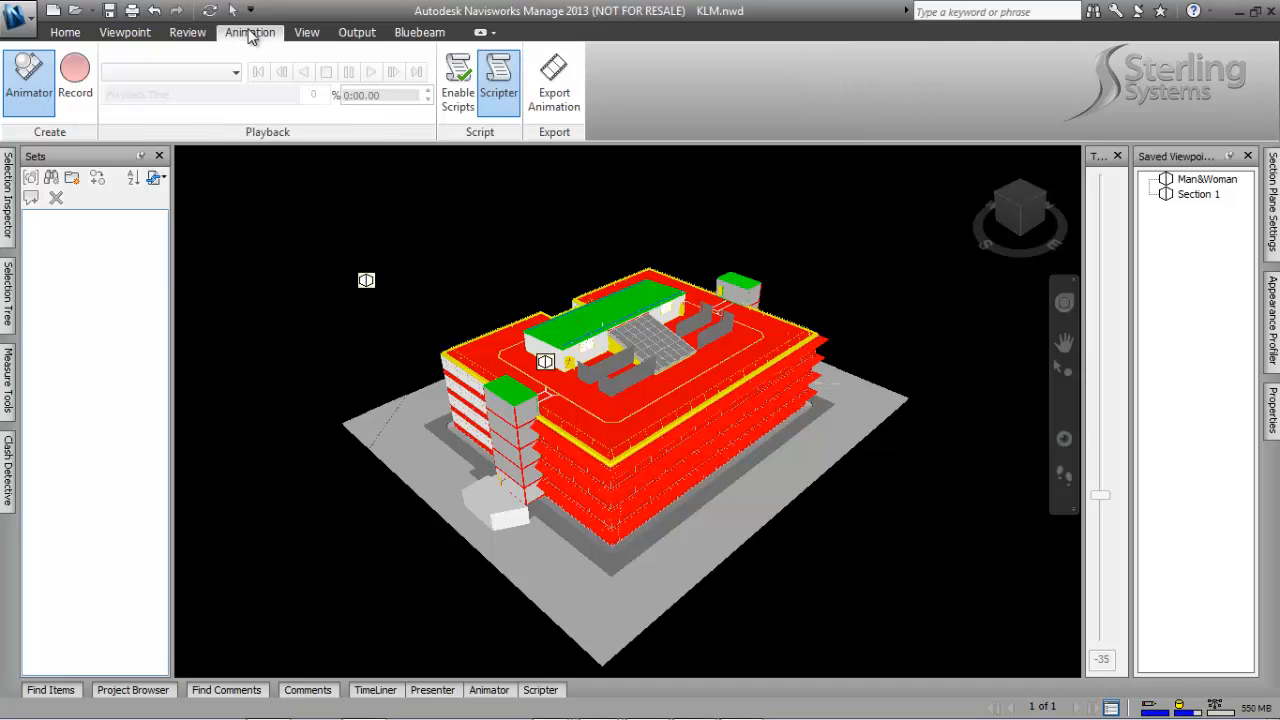
Step: Enable sectioning on the full building and switch the sectioning mode from Planes to Box
click(126, 36)
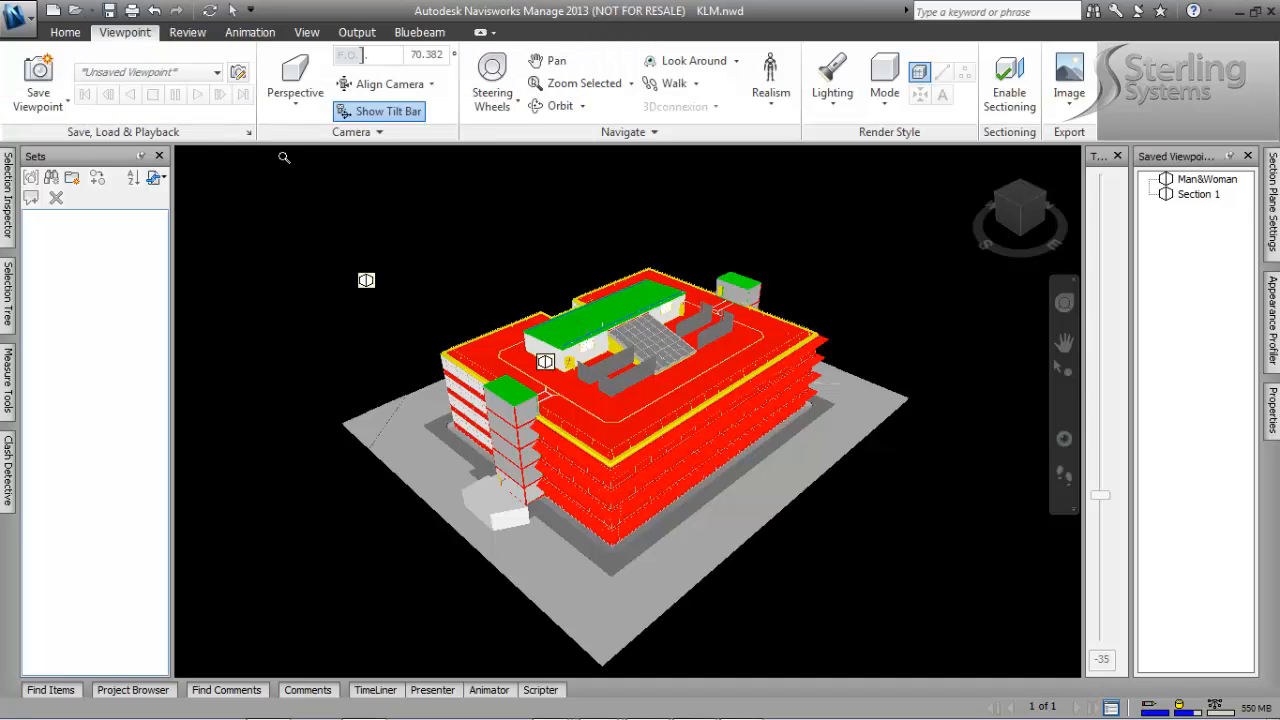
click(1009, 82)
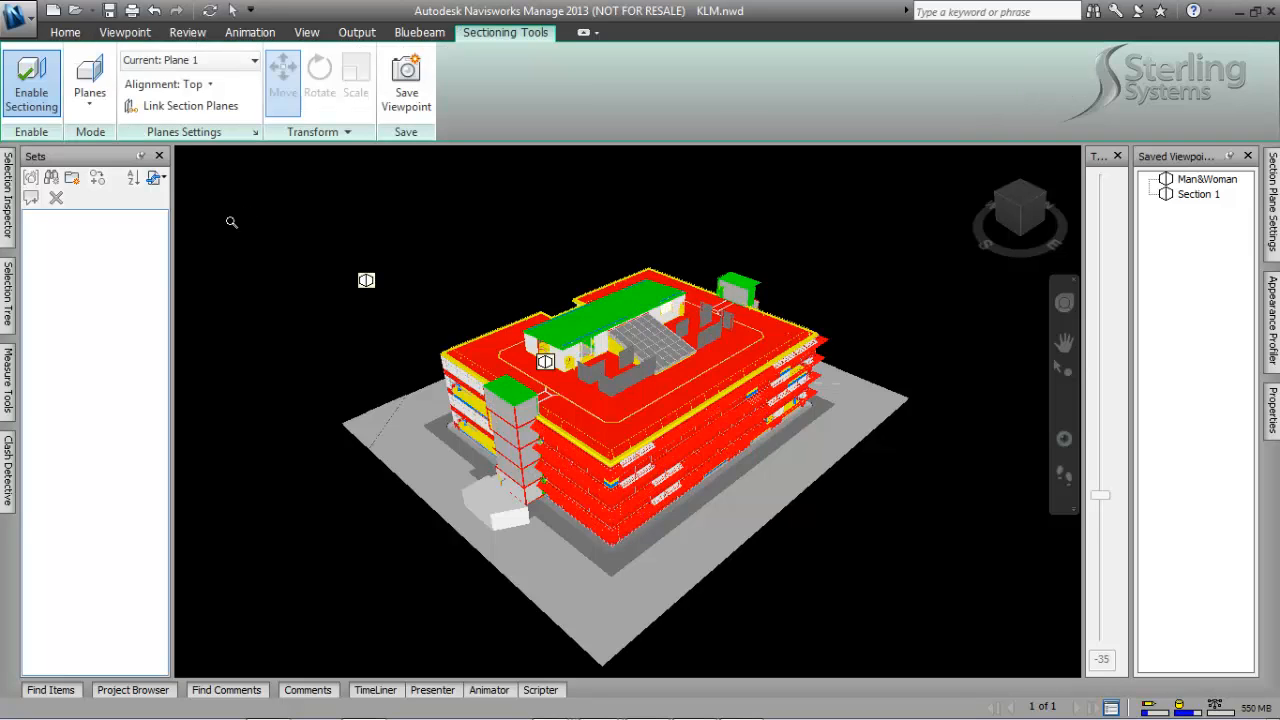
click(90, 100)
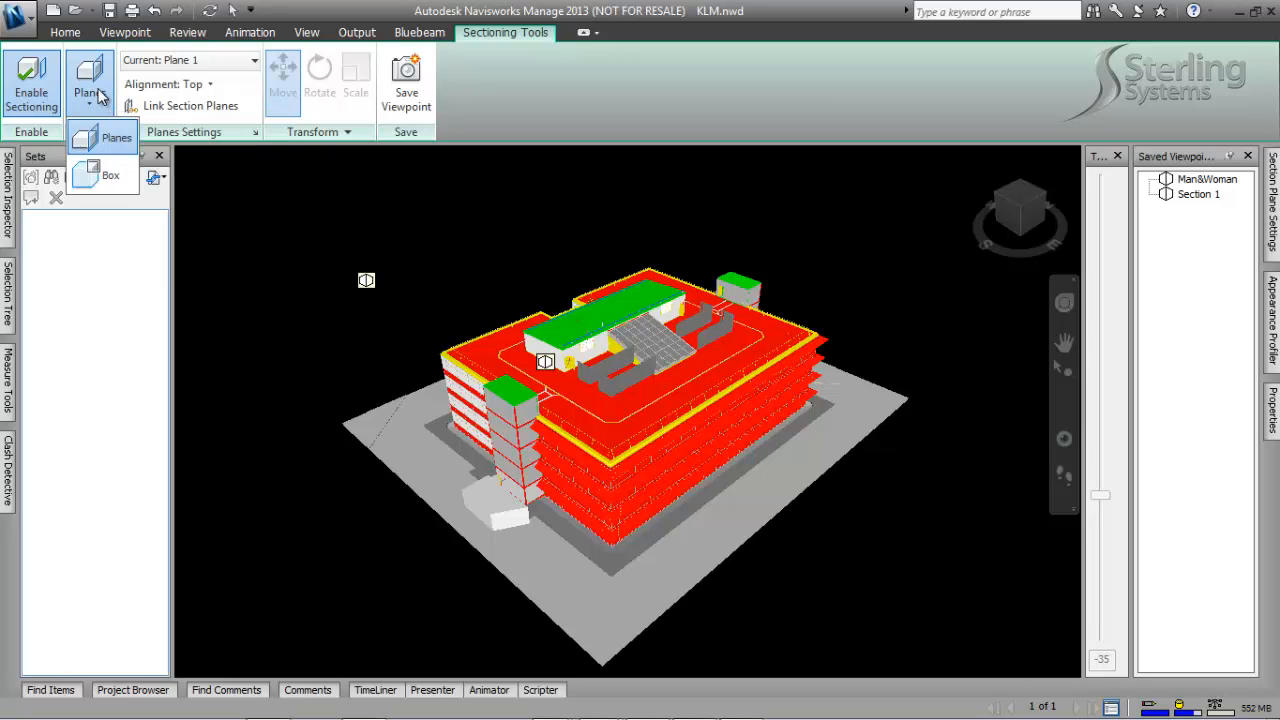
click(105, 175)
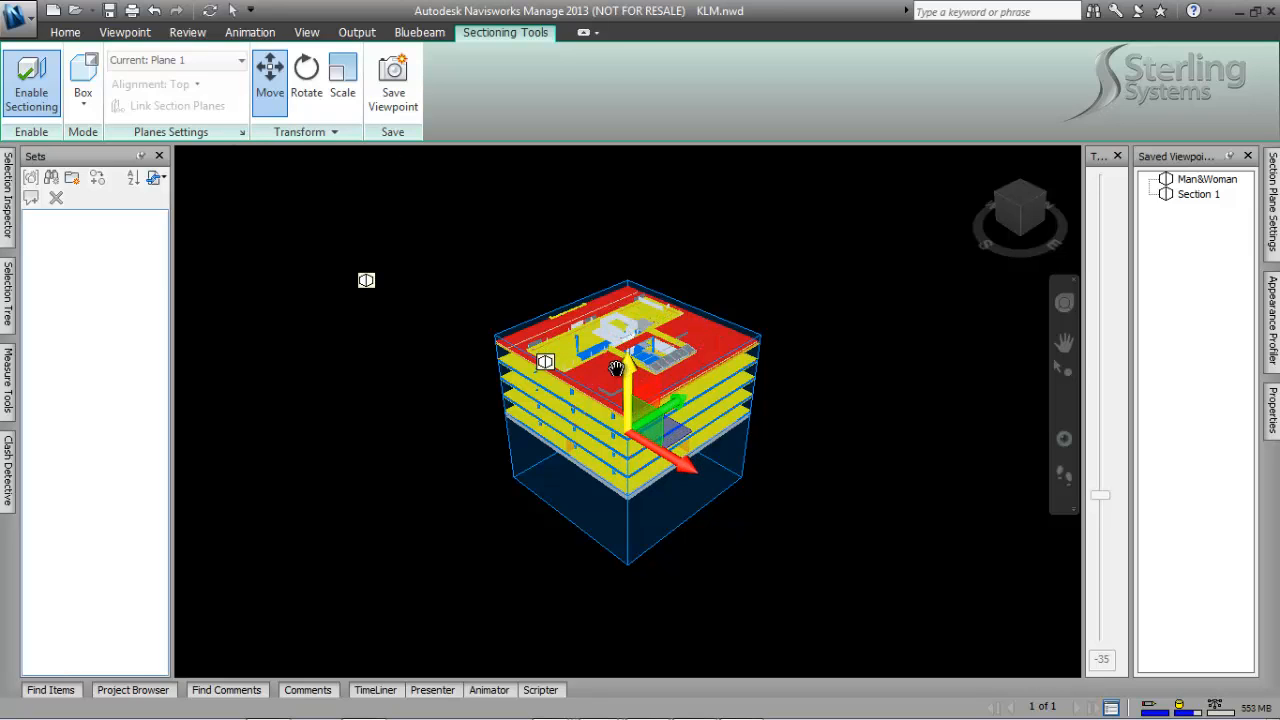
Step: Move the section box down through the building and shift it along its X and Y axes
drag(631, 345, 631, 390)
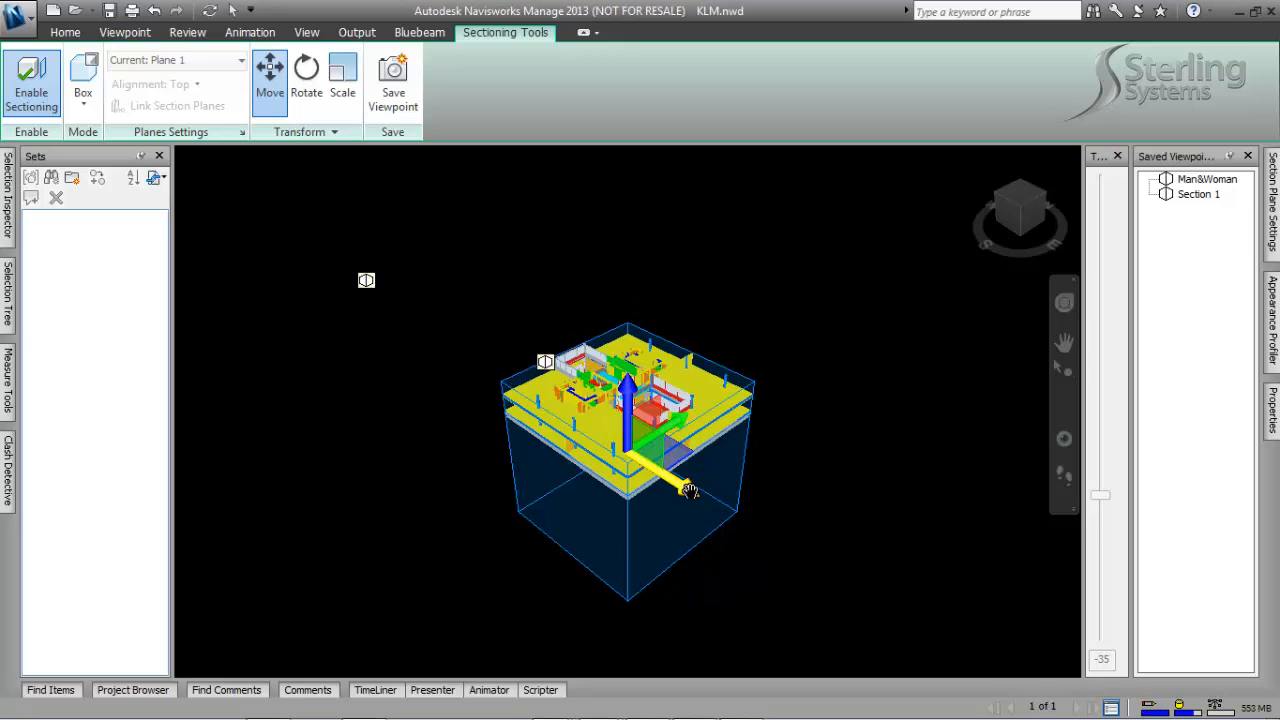
drag(694, 493, 710, 503)
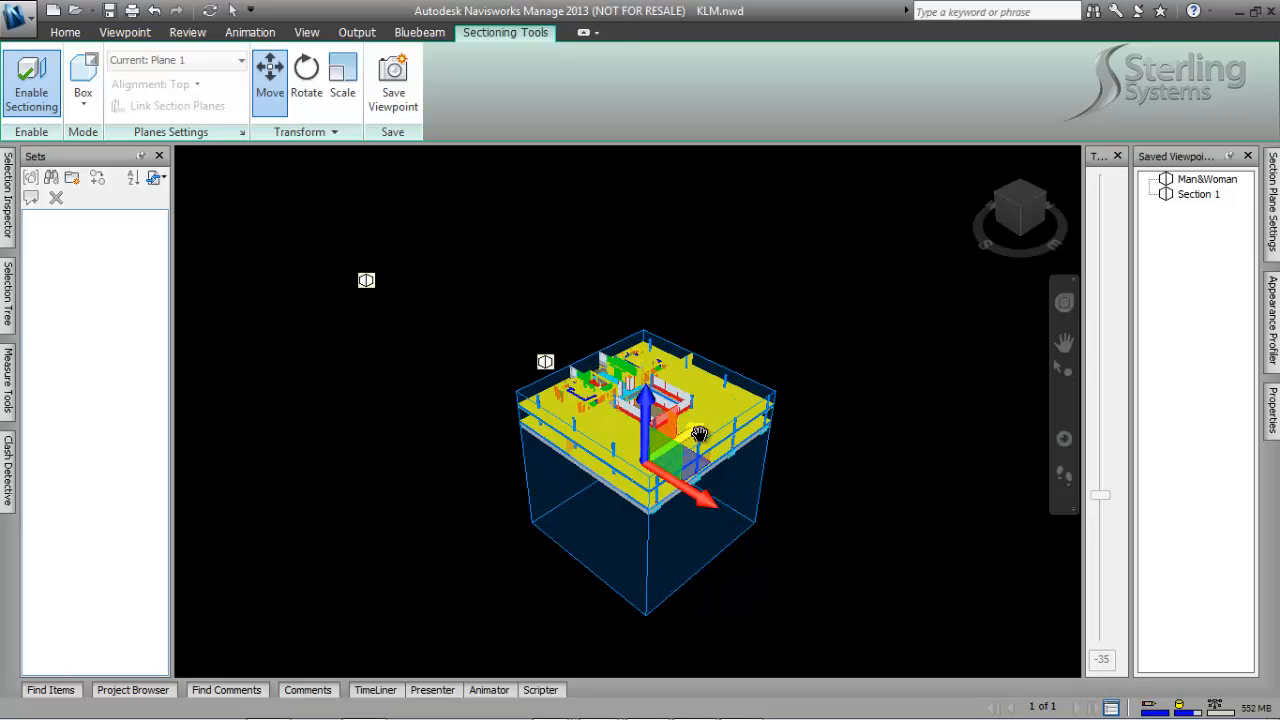
mouse_move(700, 432)
mouse_down()
mouse_move(713, 422)
mouse_move(698, 425)
mouse_up()
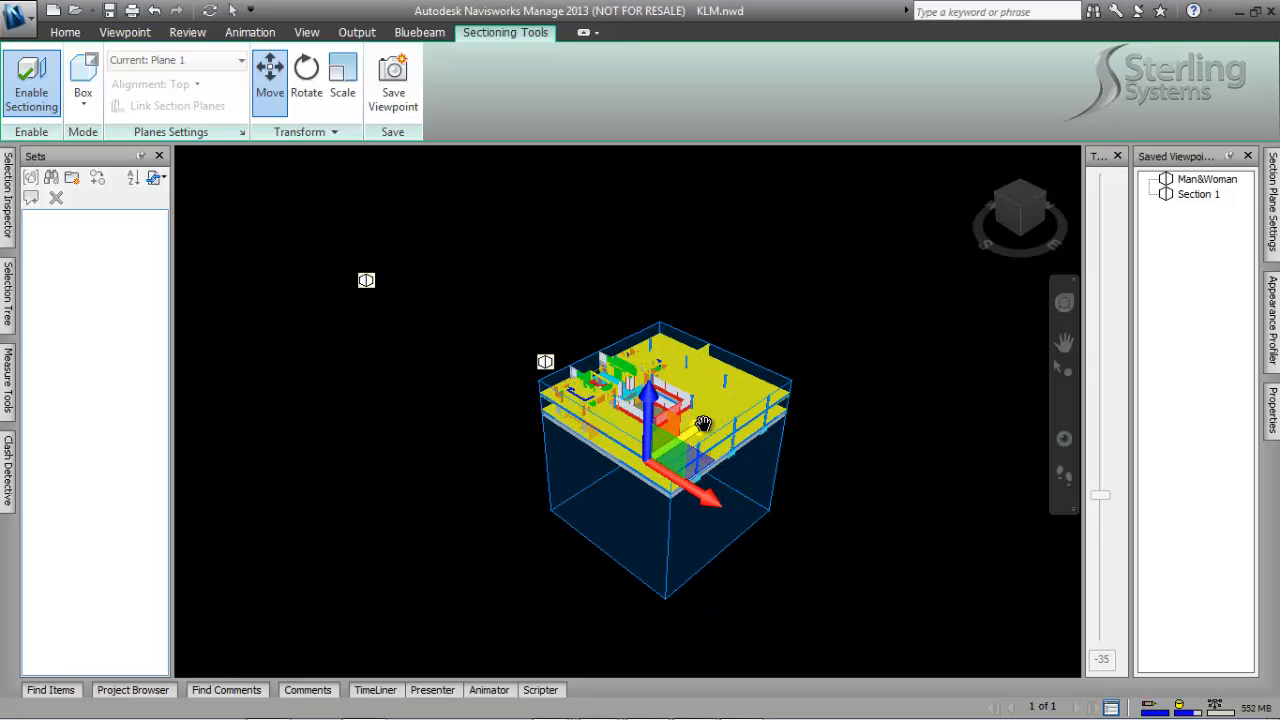
Step: Set the section box's X, Y and Z position values to 0 ft
click(334, 133)
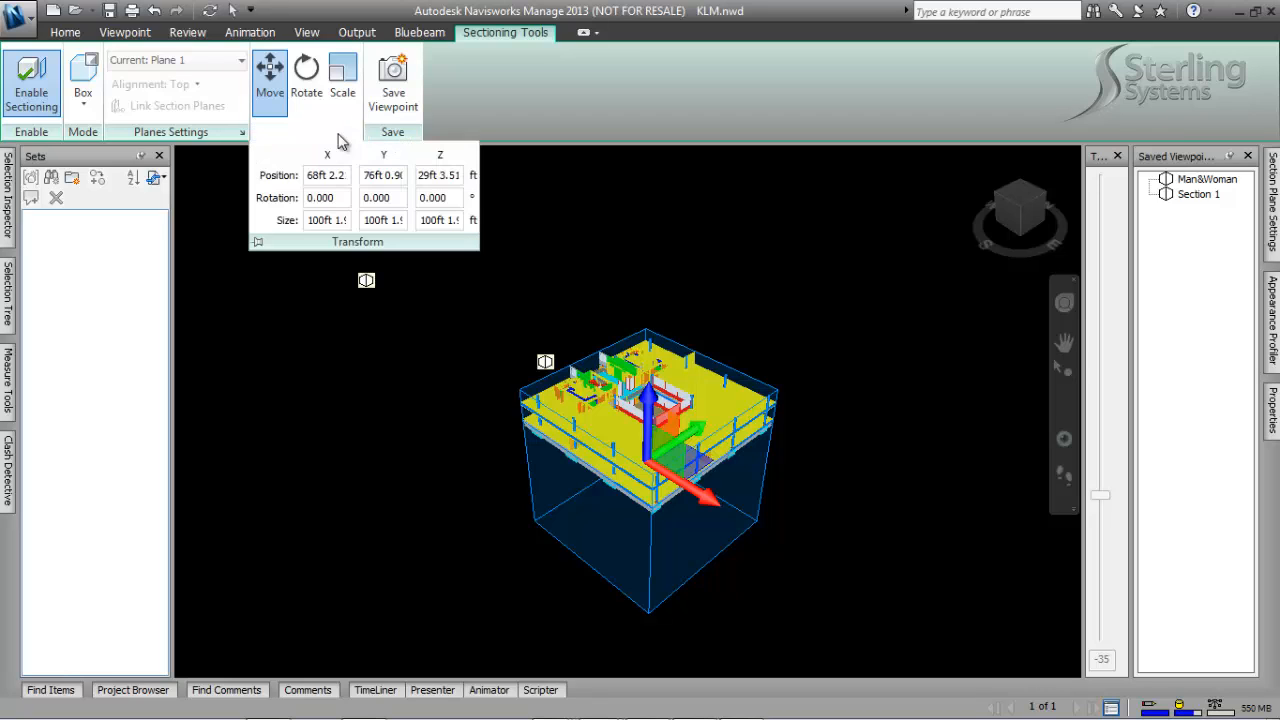
click(309, 177)
text(0)
key(Return)
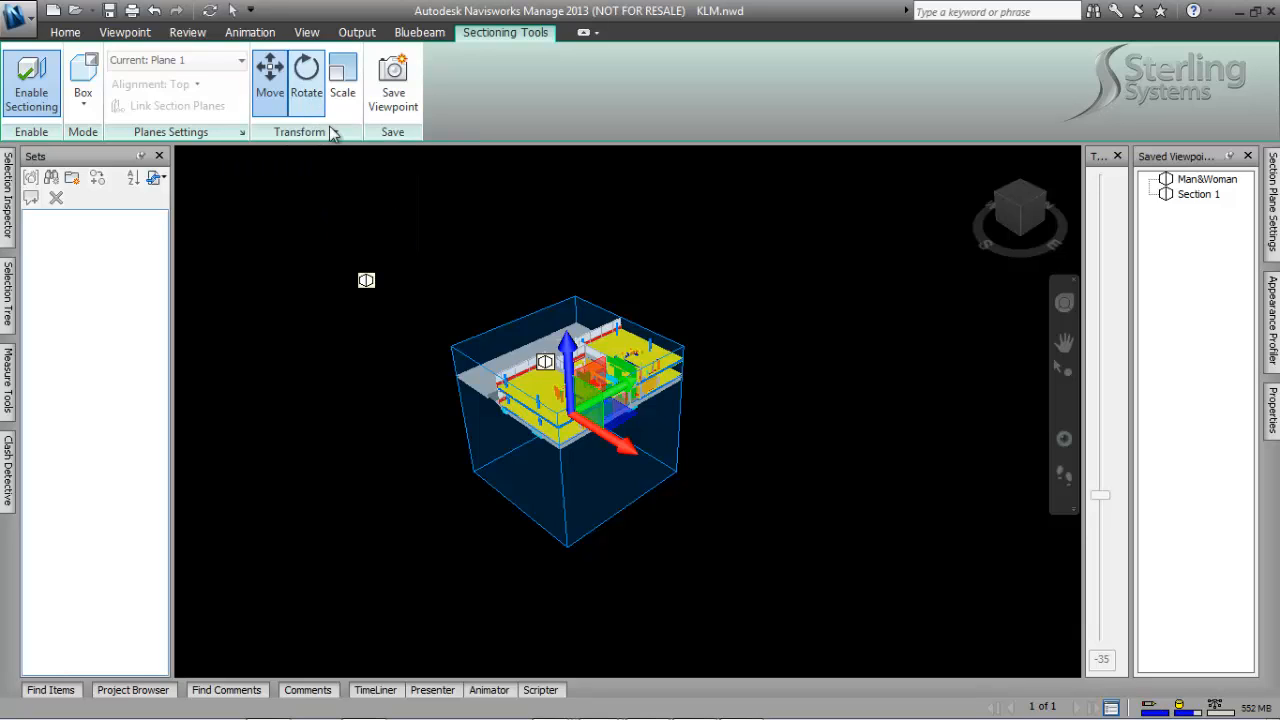
click(334, 130)
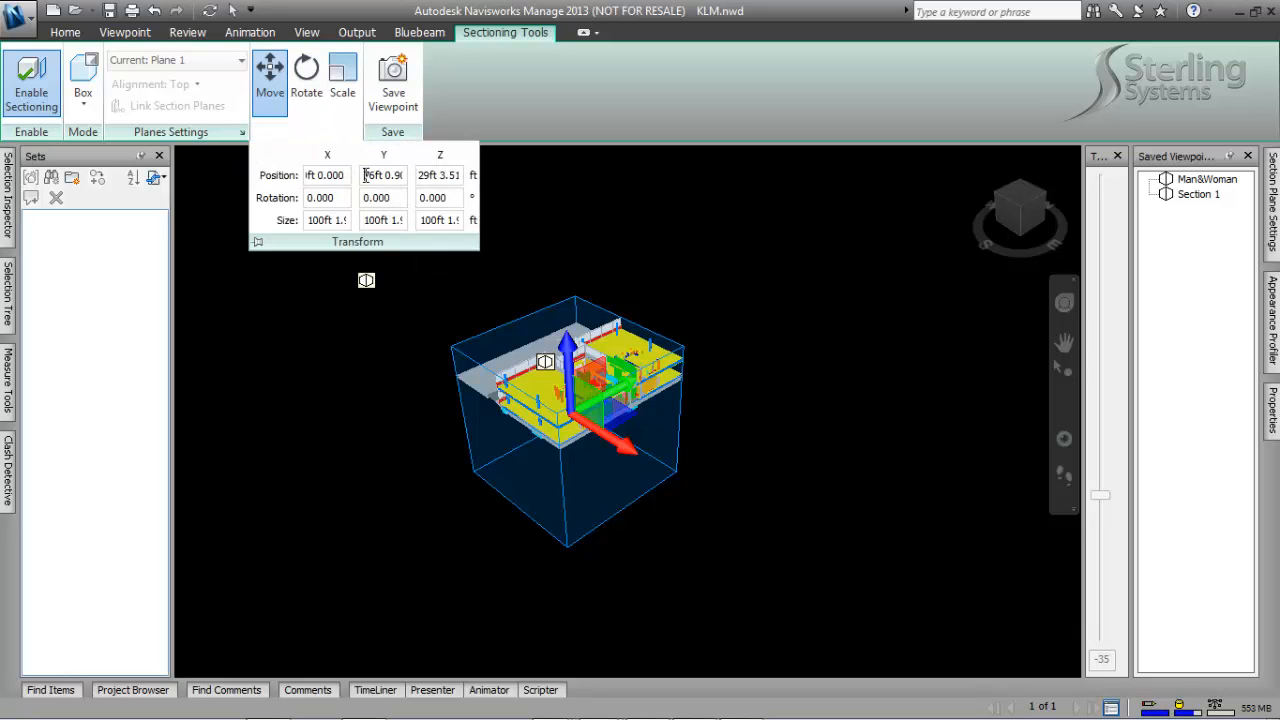
drag(379, 175, 418, 177)
text(0)
key(Return)
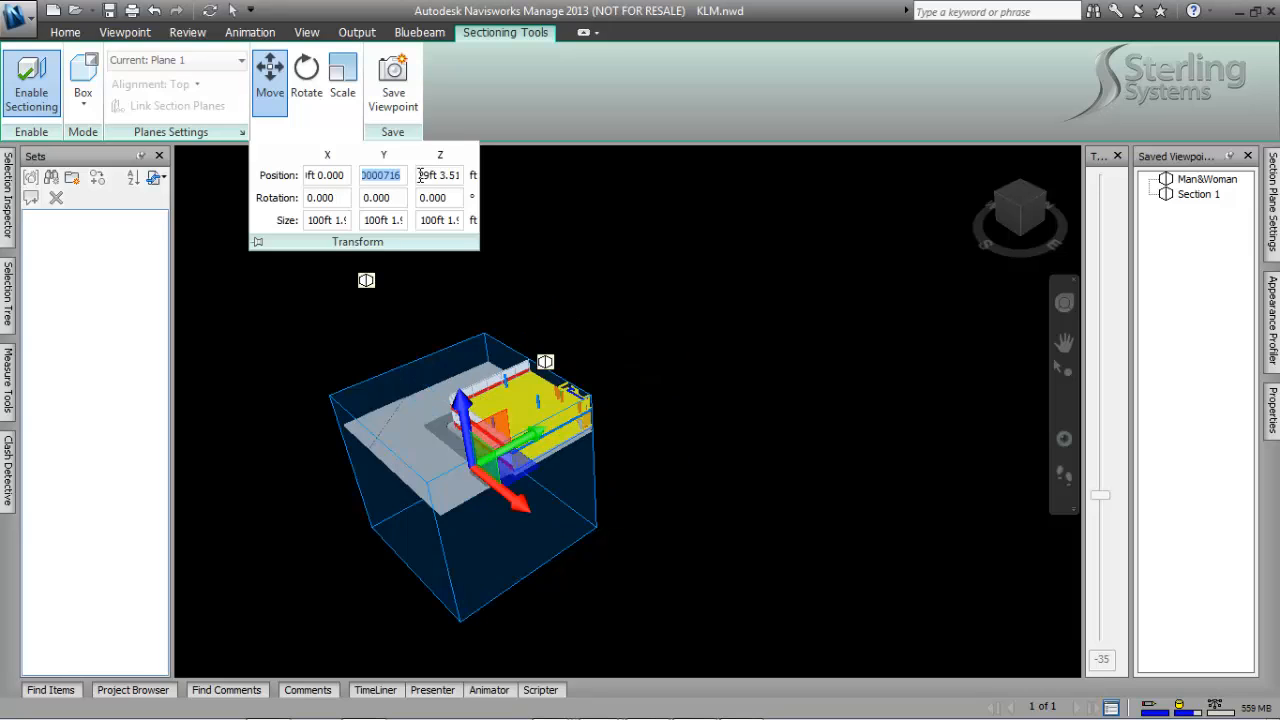
drag(424, 175, 470, 188)
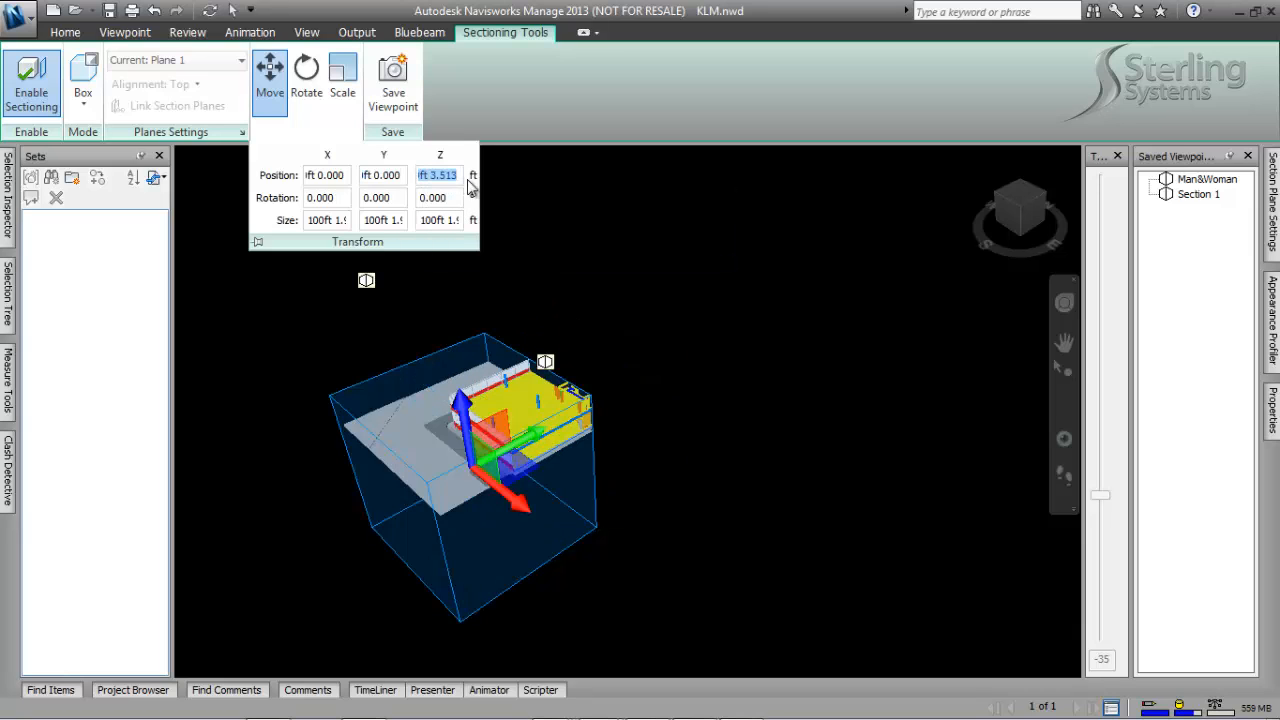
text(-0)
key(Return)
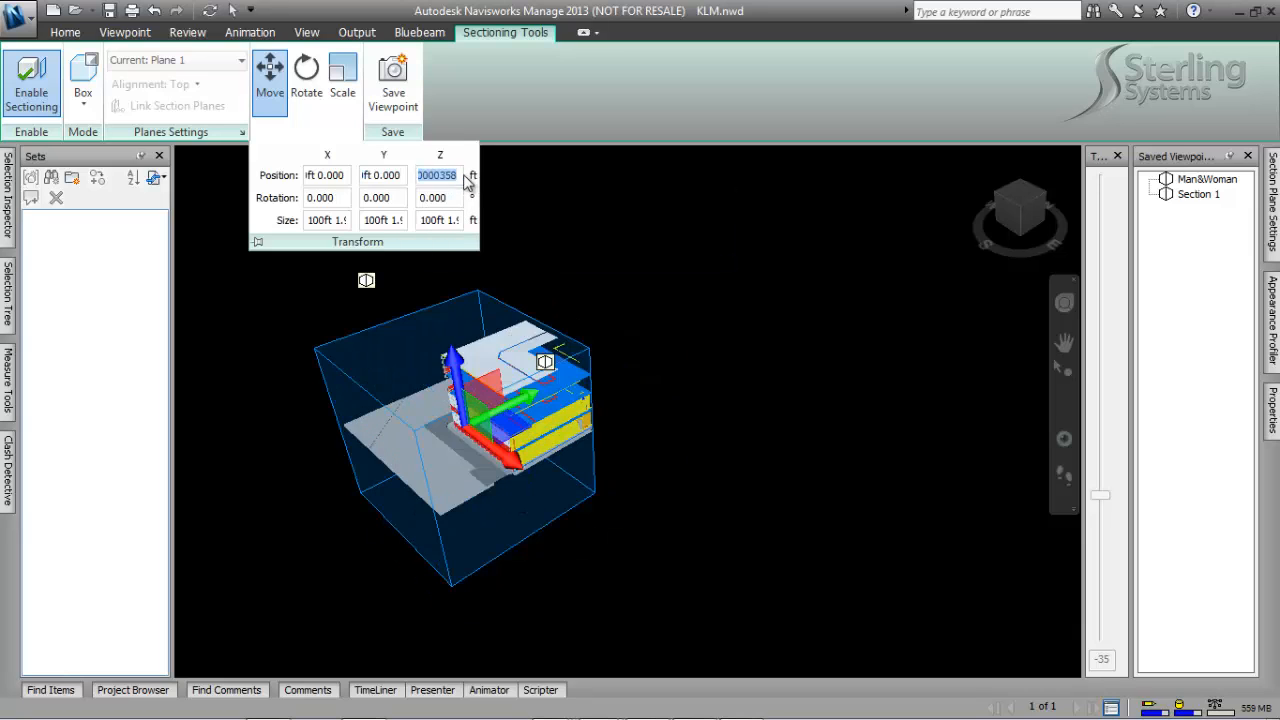
click(401, 175)
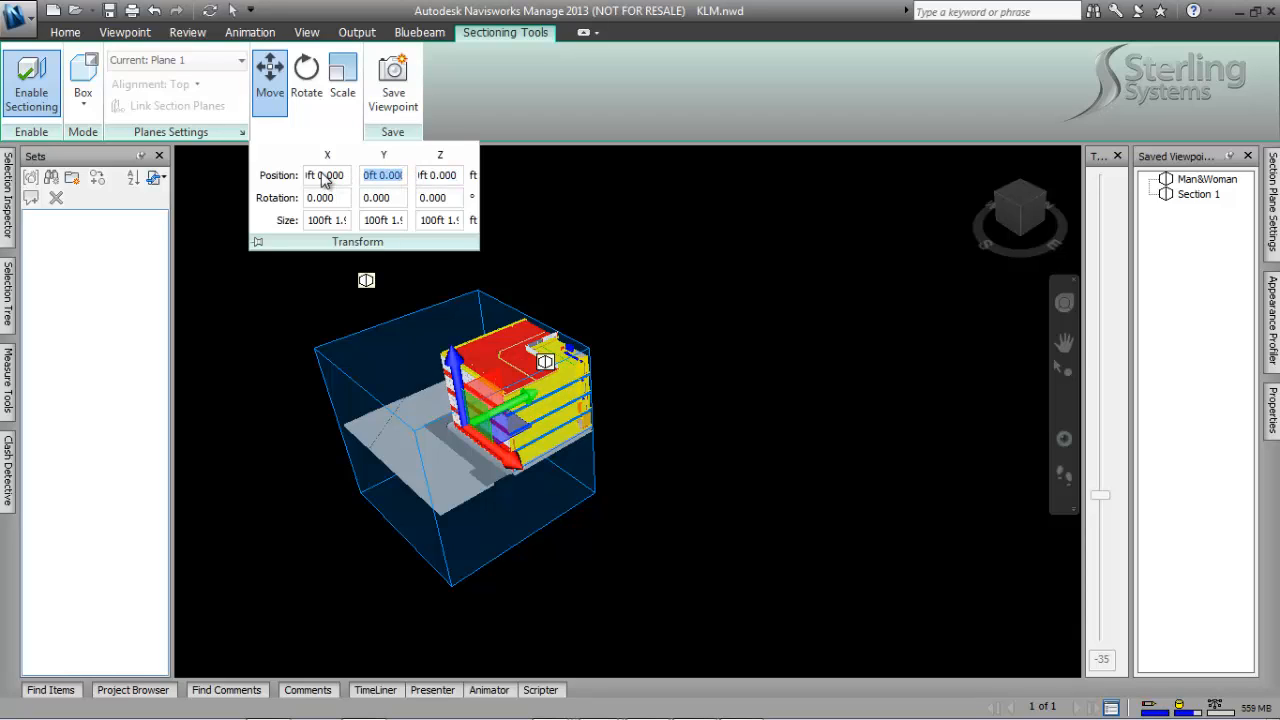
click(440, 176)
click(457, 175)
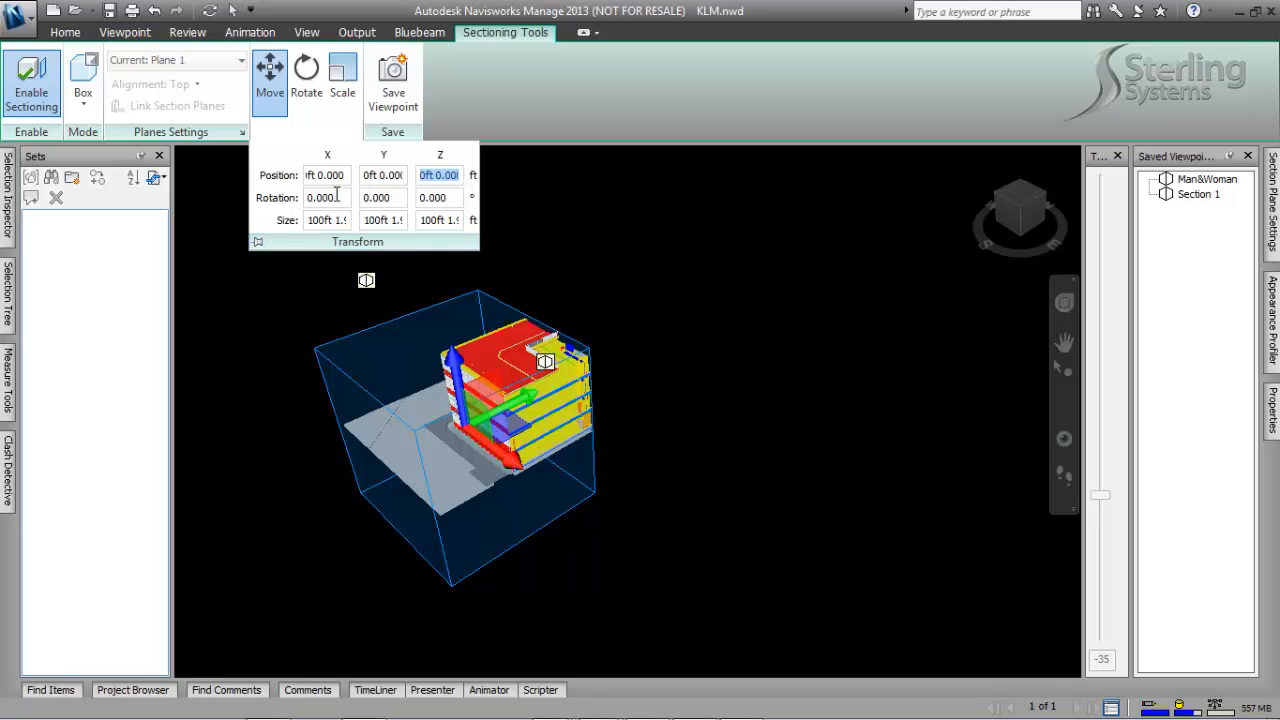
Step: Set the section box's X rotation to 10°, and rotate it by about 10° on Y and Z as well
click(337, 197)
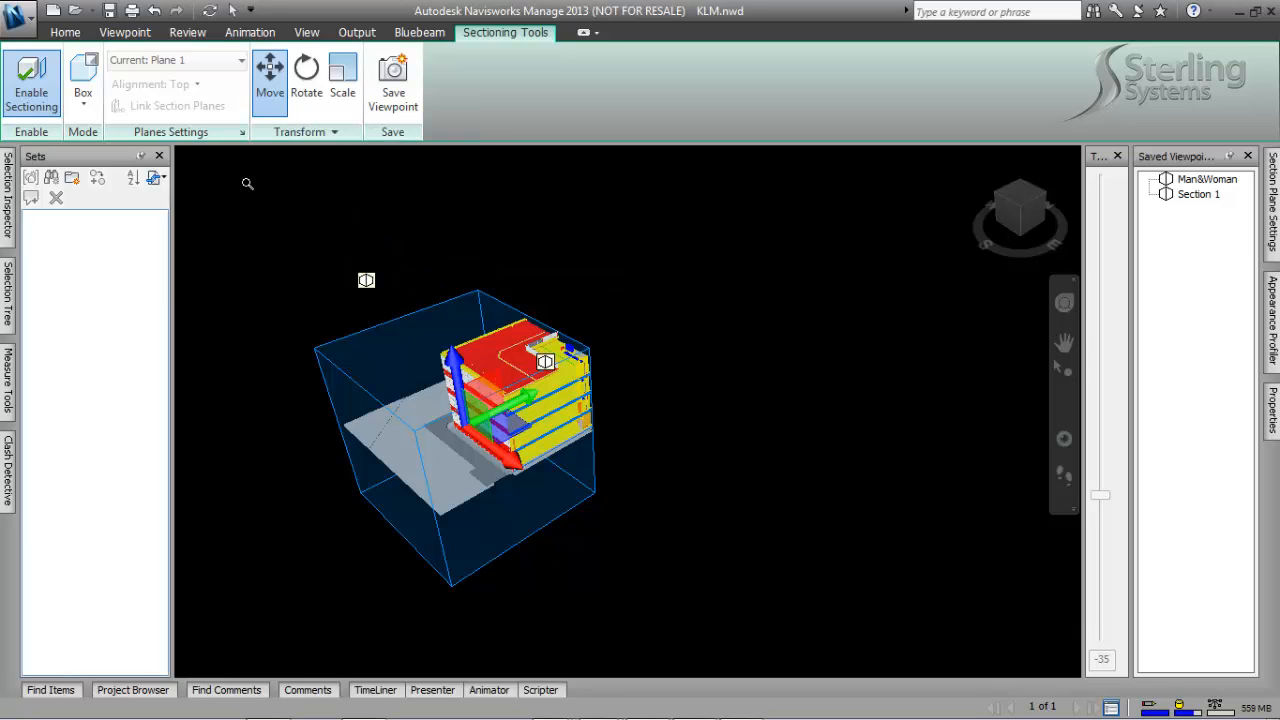
click(318, 134)
text(10)
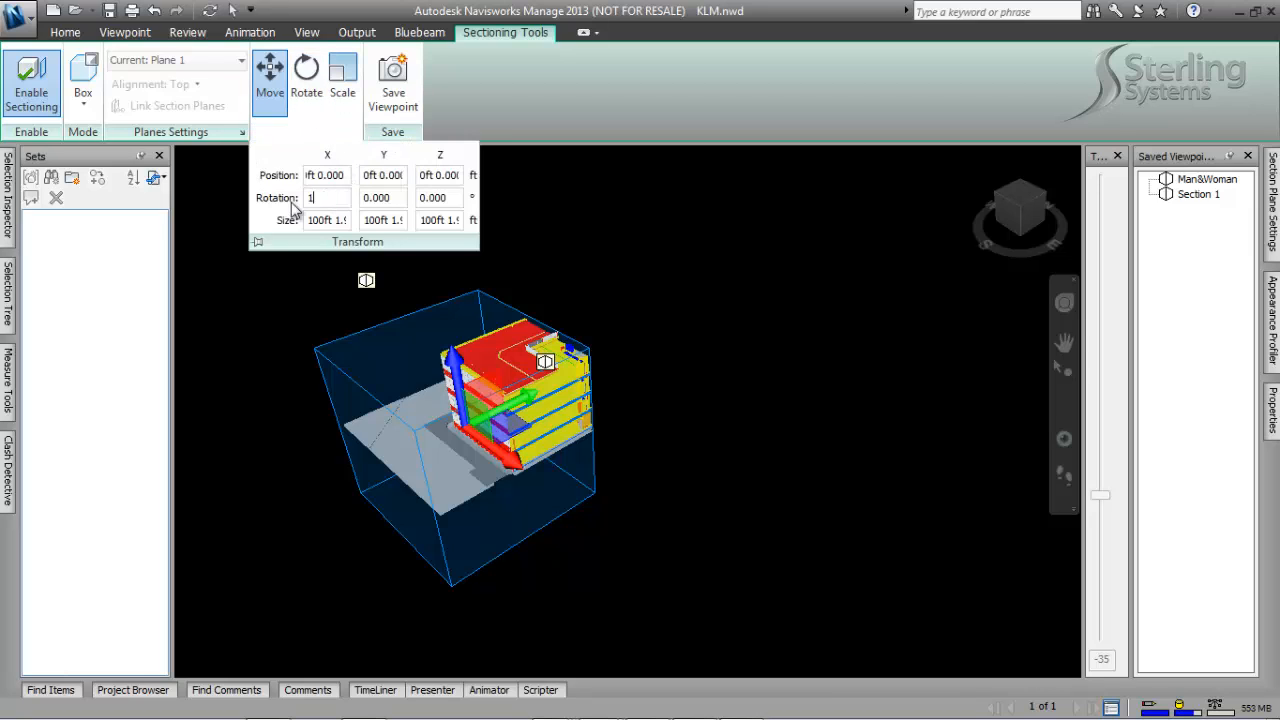
drag(402, 197, 344, 195)
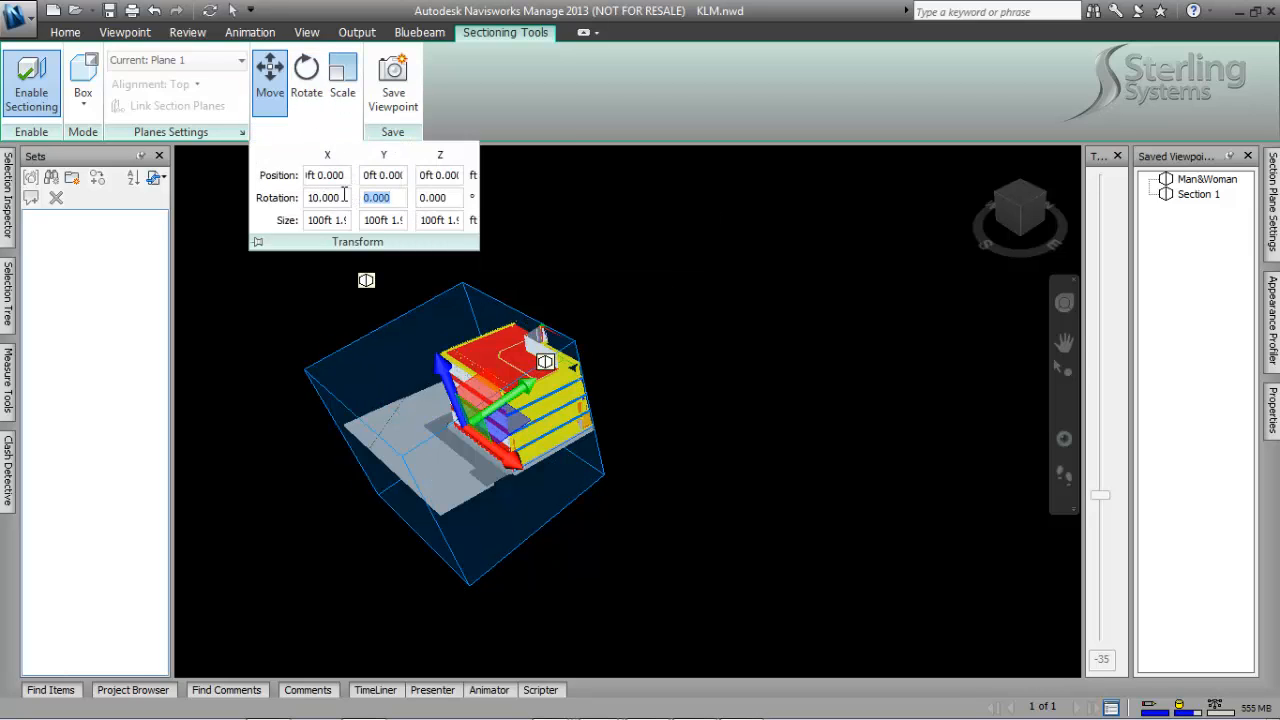
click(458, 197)
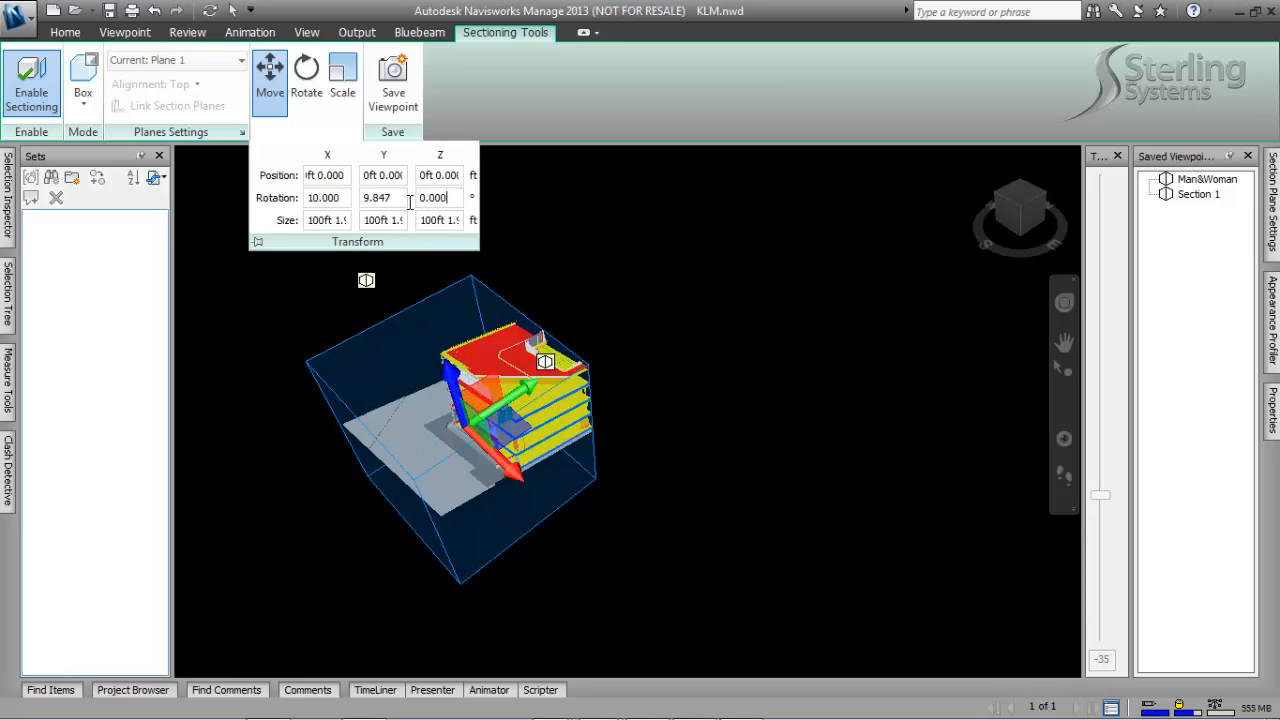
drag(450, 199, 402, 203)
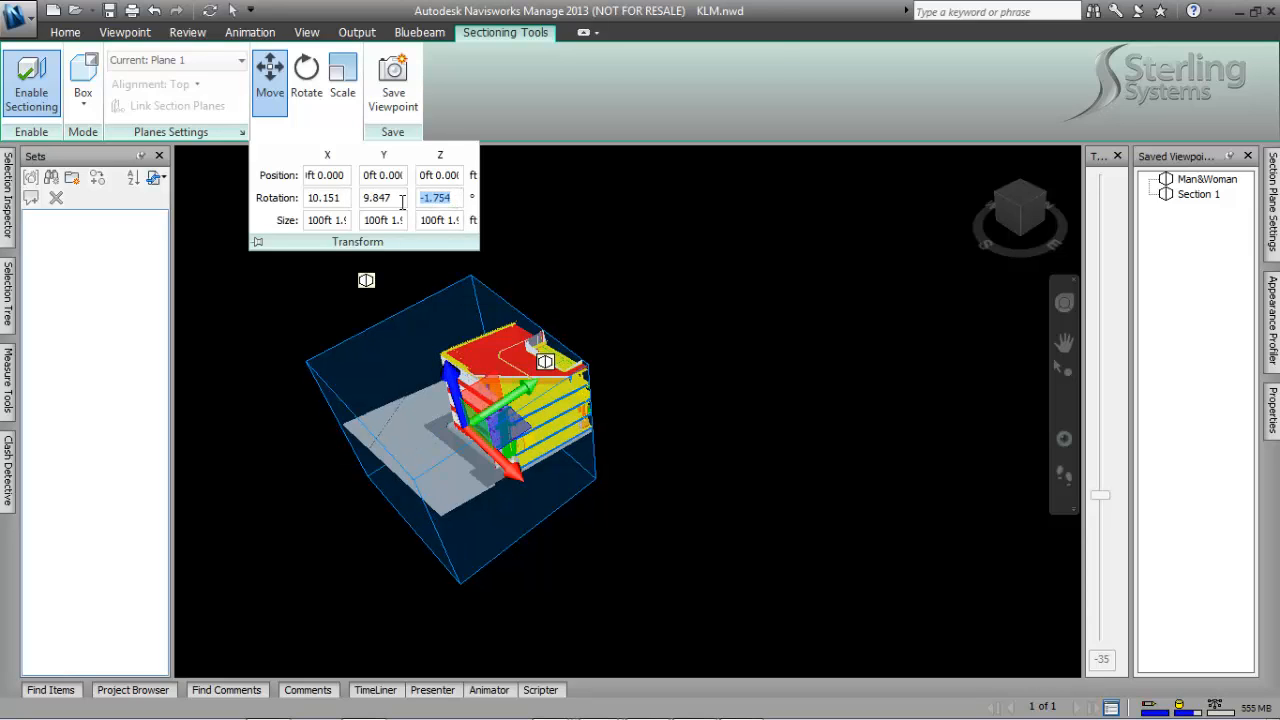
click(392, 199)
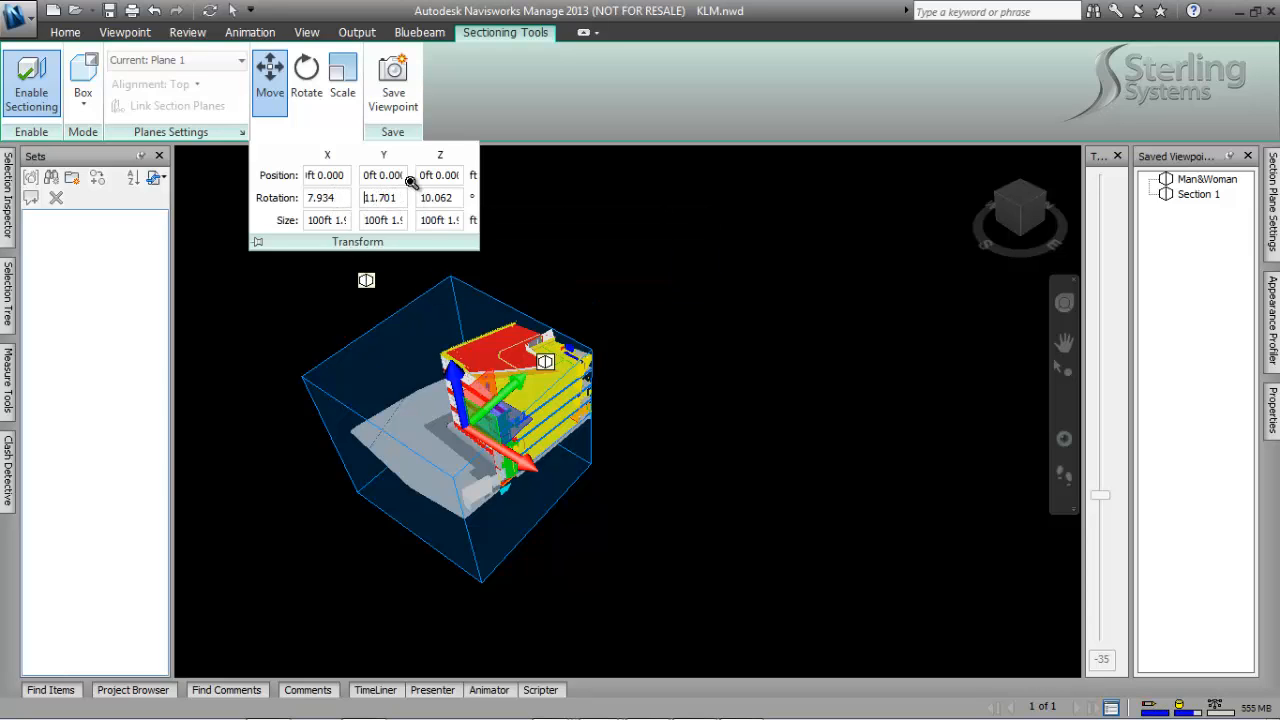
Step: Set the section box's X, Y and Z size to 10 ft each
double_click(337, 197)
click(308, 219)
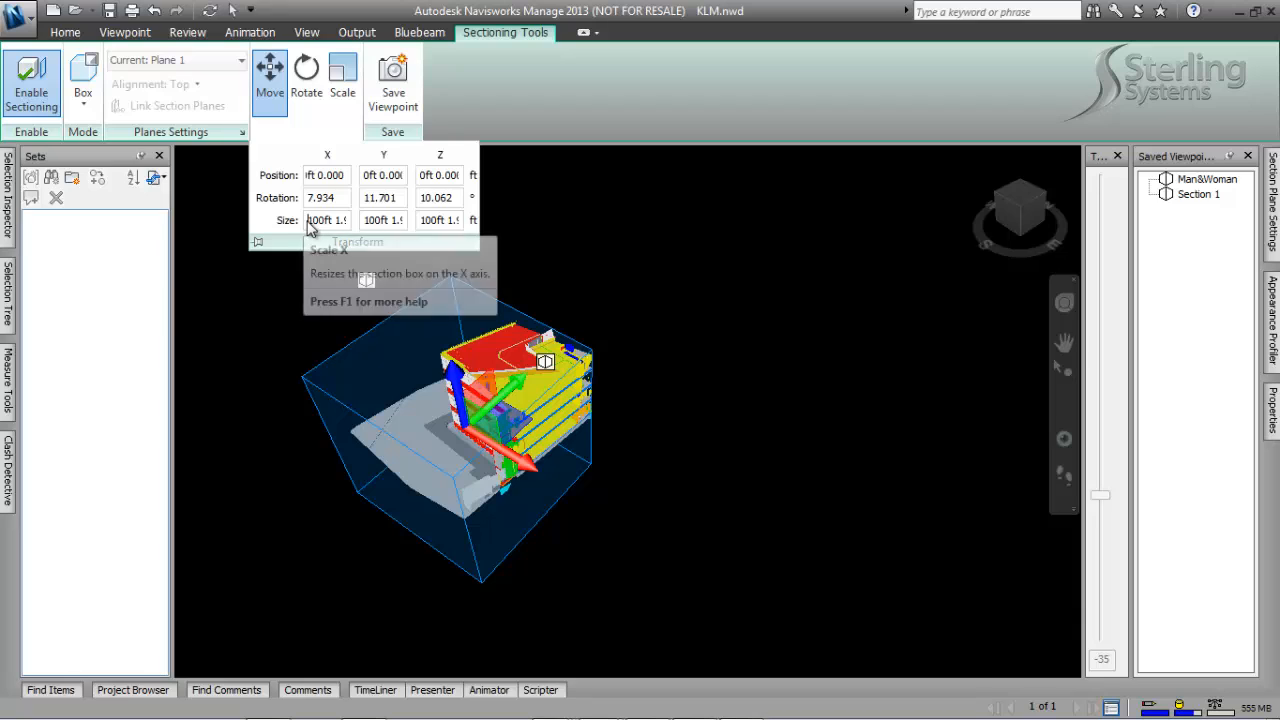
drag(310, 219, 420, 234)
text(0)
key(Return)
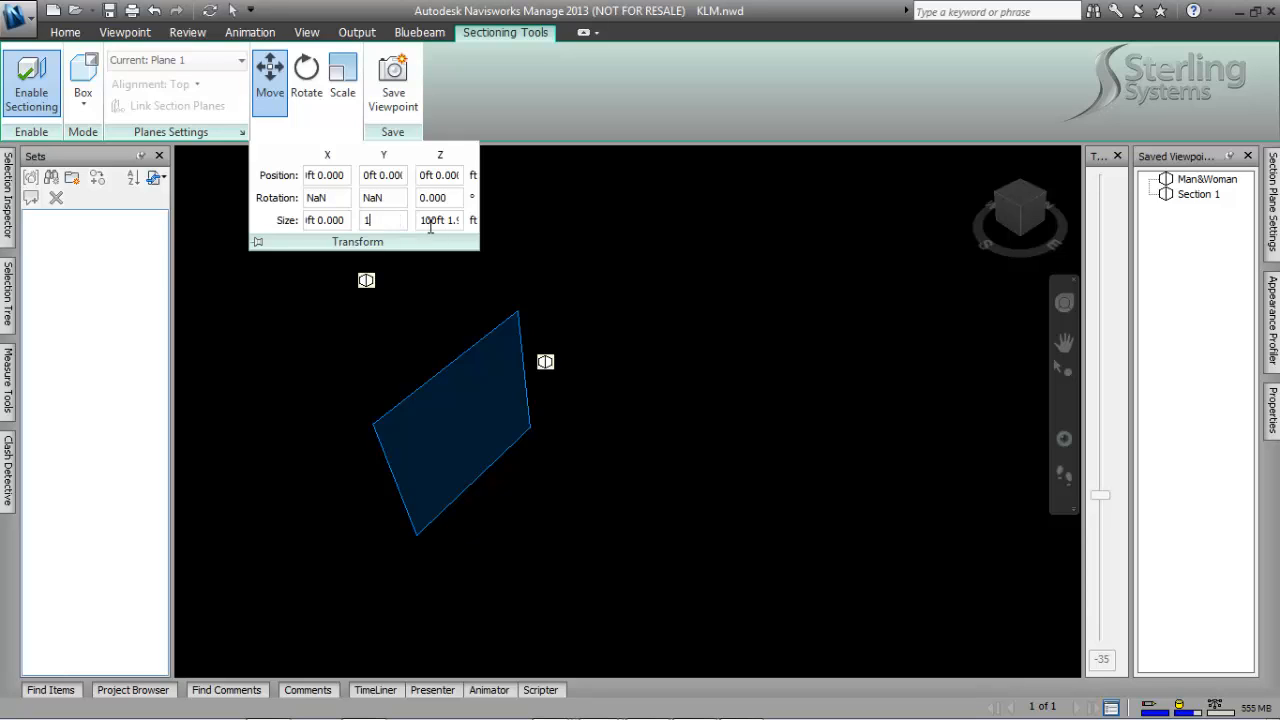
text(10)
drag(345, 220, 270, 228)
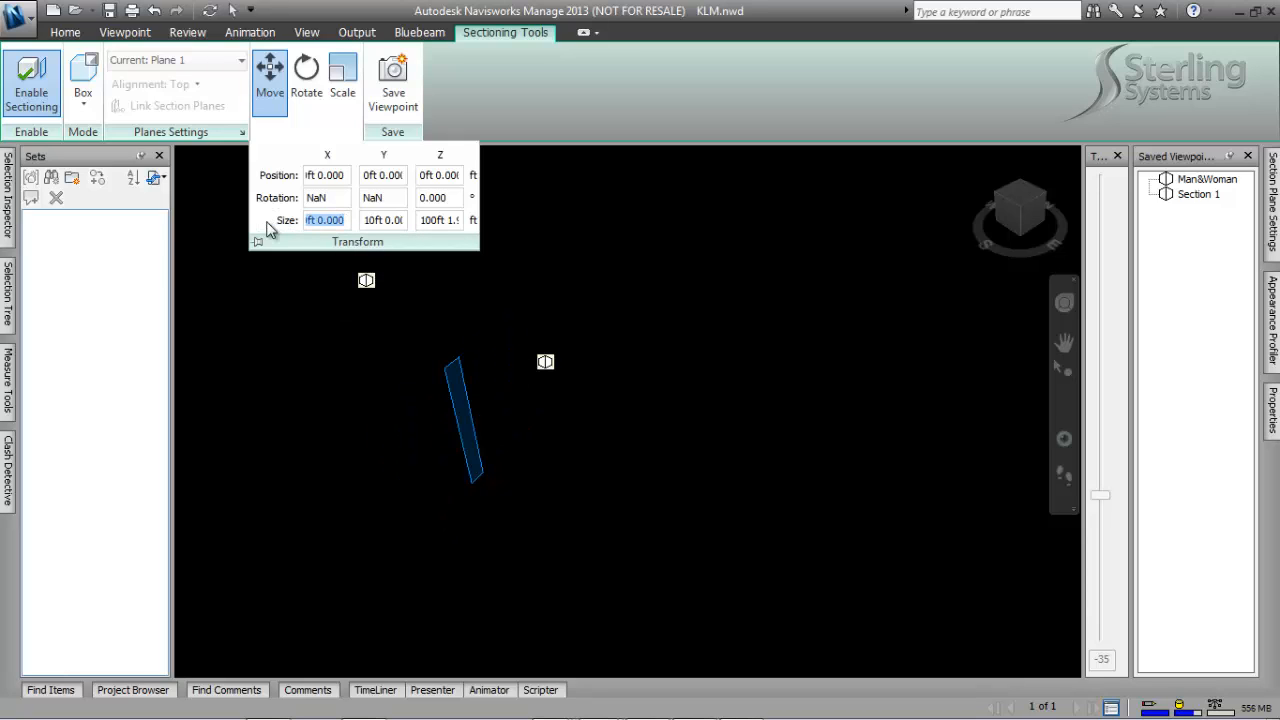
text(10)
key(Return)
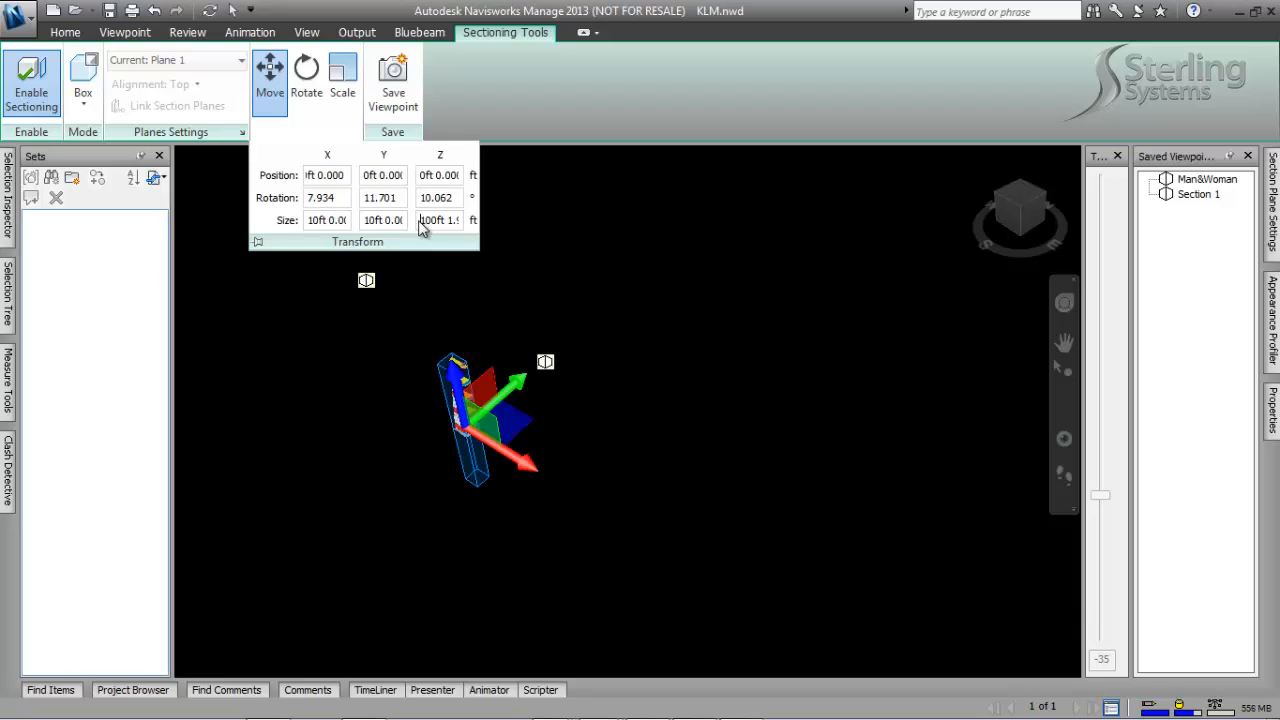
drag(421, 219, 480, 235)
text(10)
key(Return)
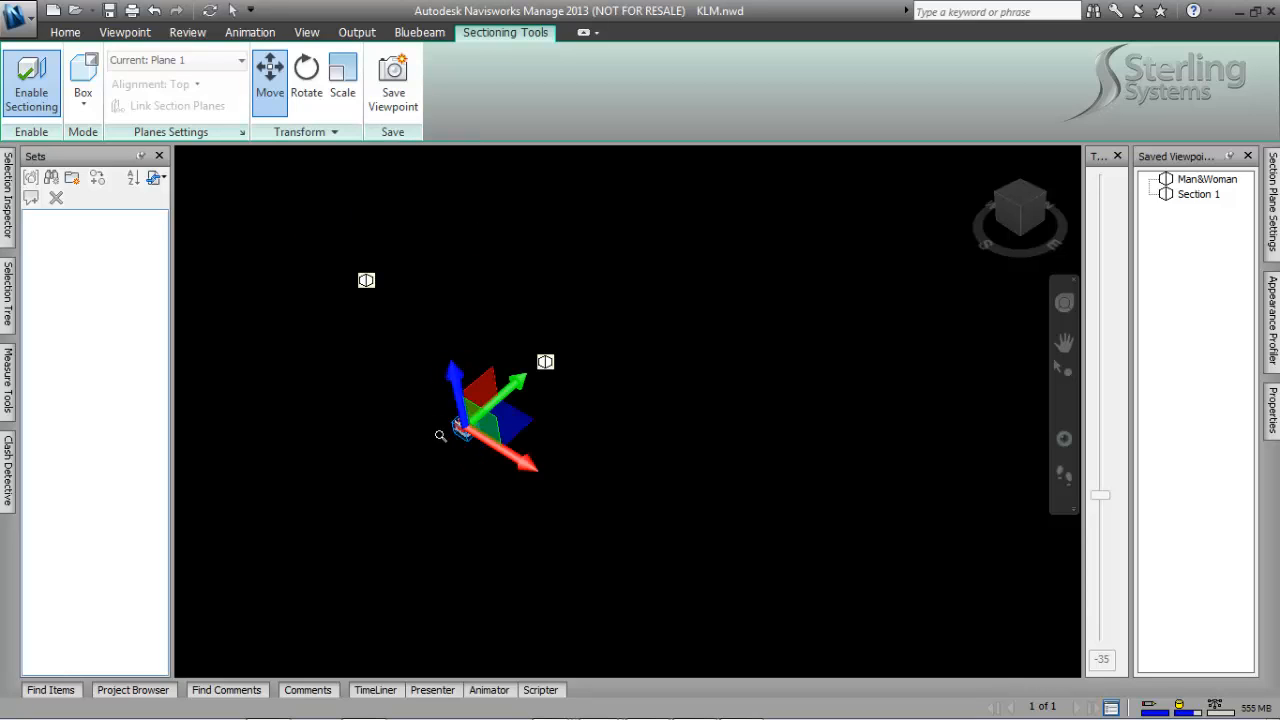
Step: Reset the resized section box's X rotation to 0°
scroll(460, 465, up, 5)
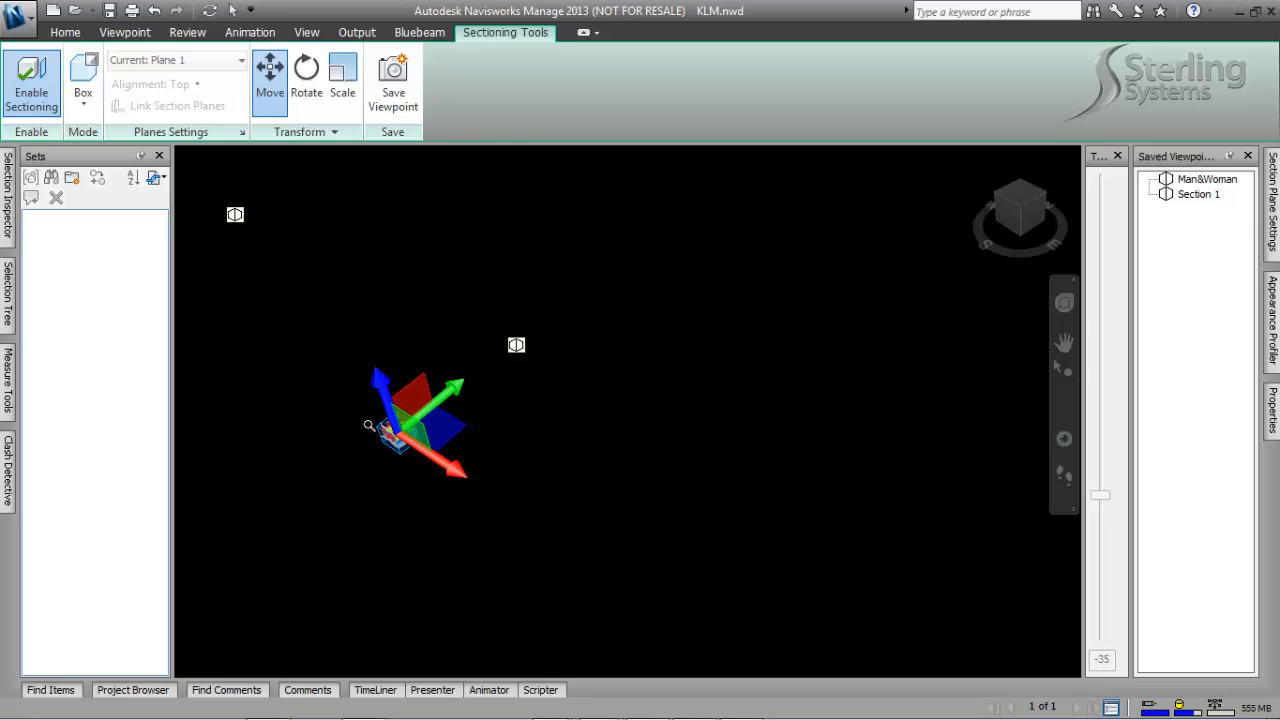
click(1064, 343)
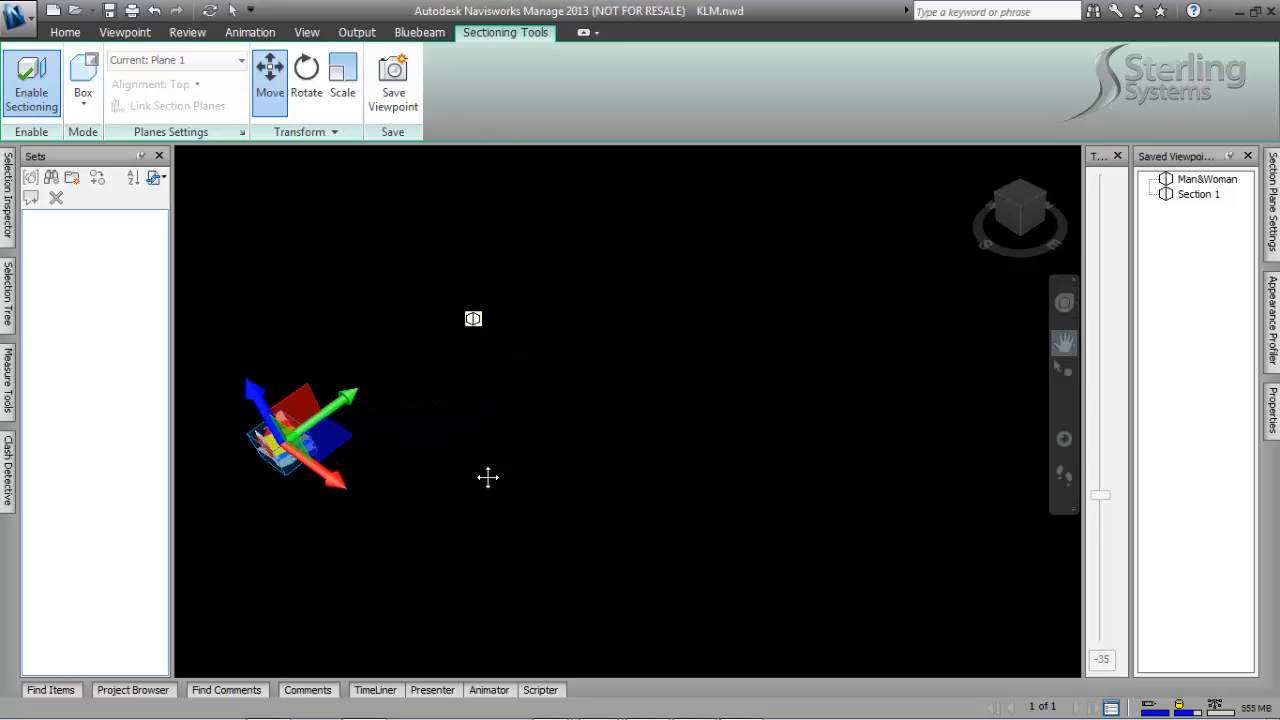
drag(440, 478, 613, 449)
scroll(529, 427, up, 1)
scroll(529, 427, up, 6)
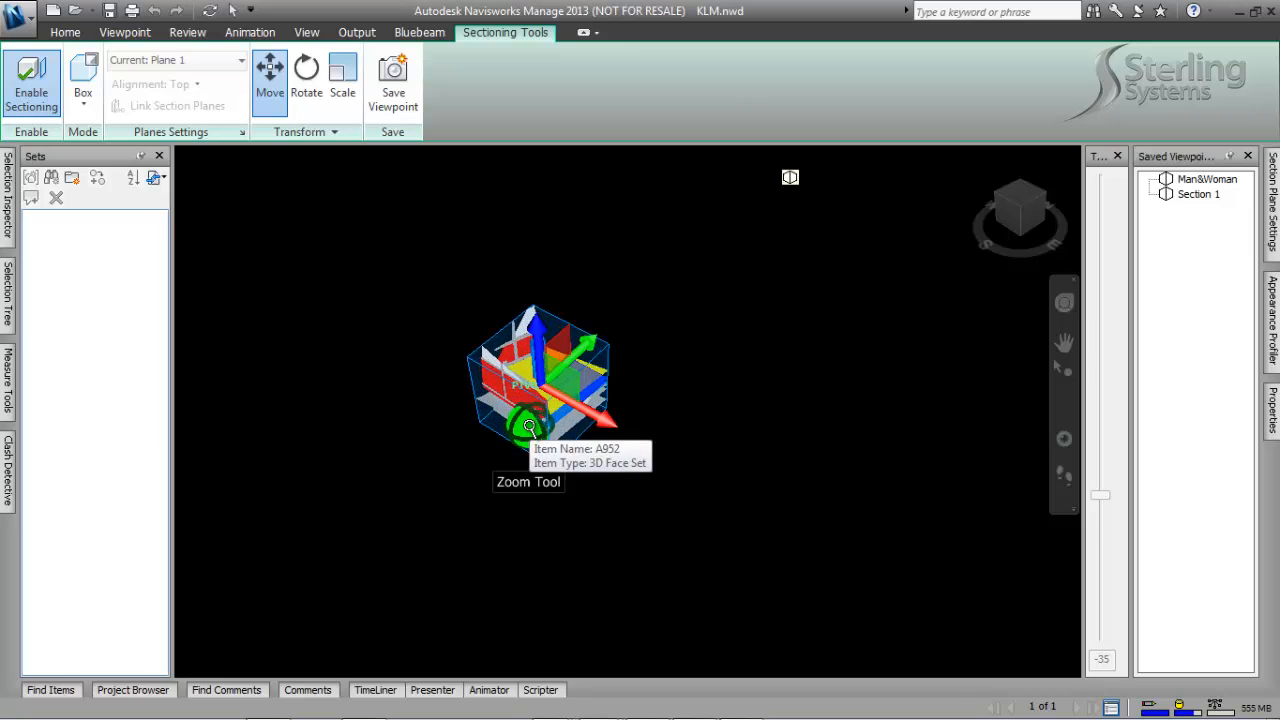
click(331, 137)
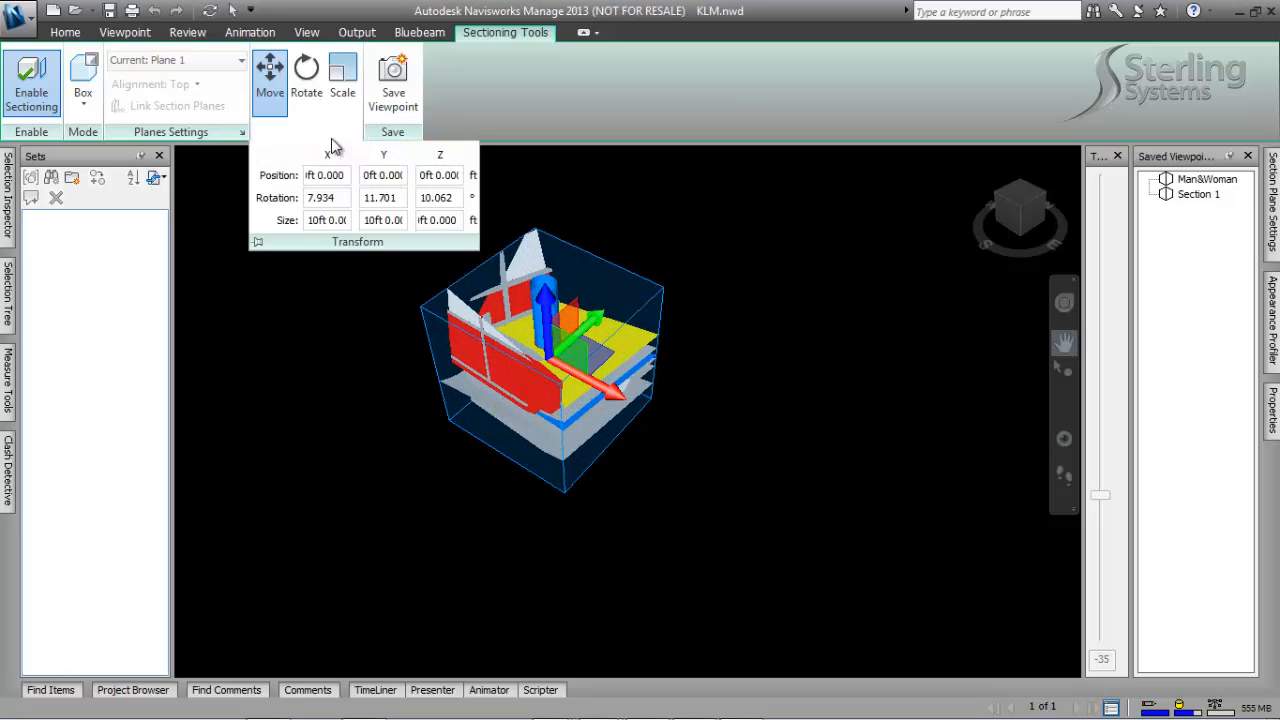
double_click(333, 197)
key(Return)
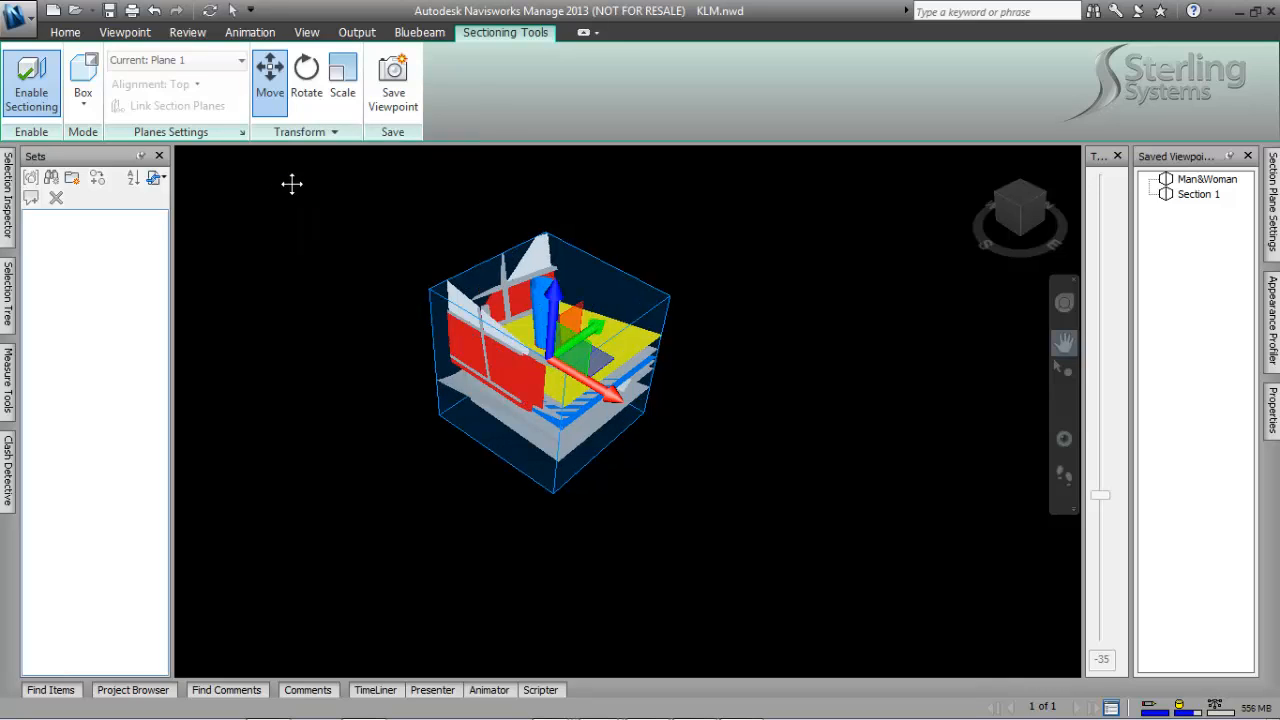
Step: Set the section box's Y and Z rotation values to 0°
click(306, 132)
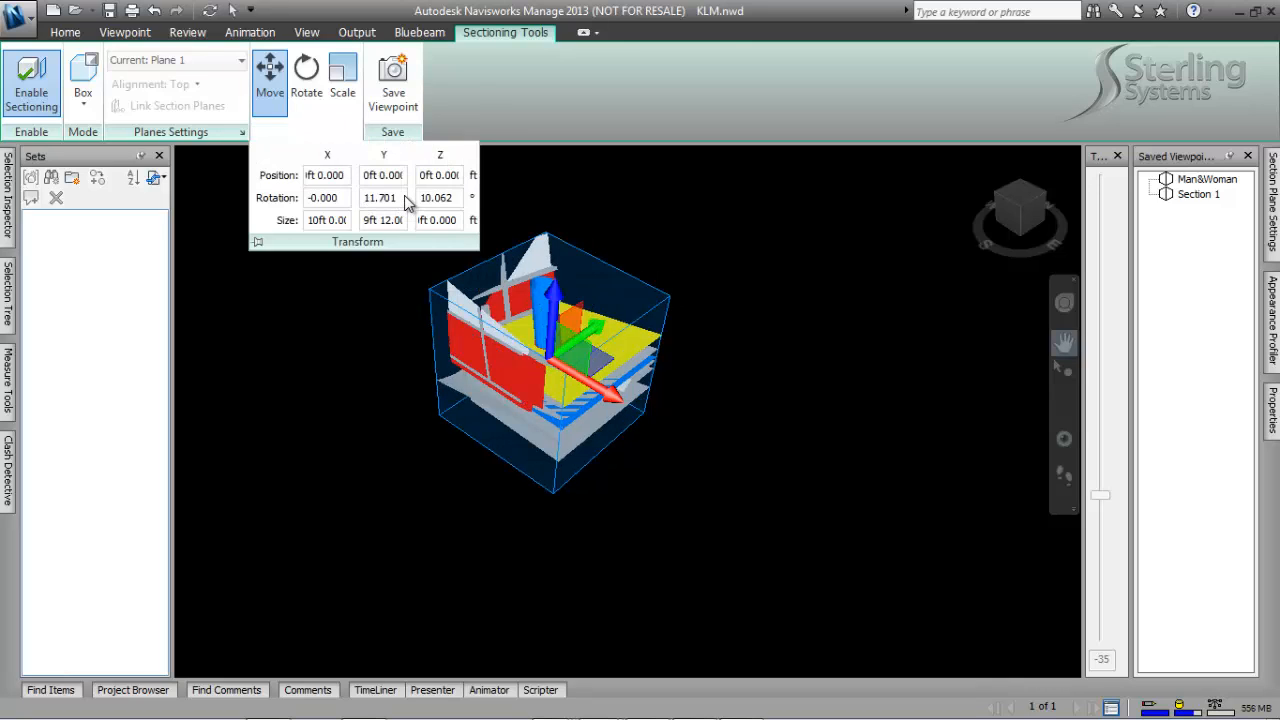
right_click(352, 203)
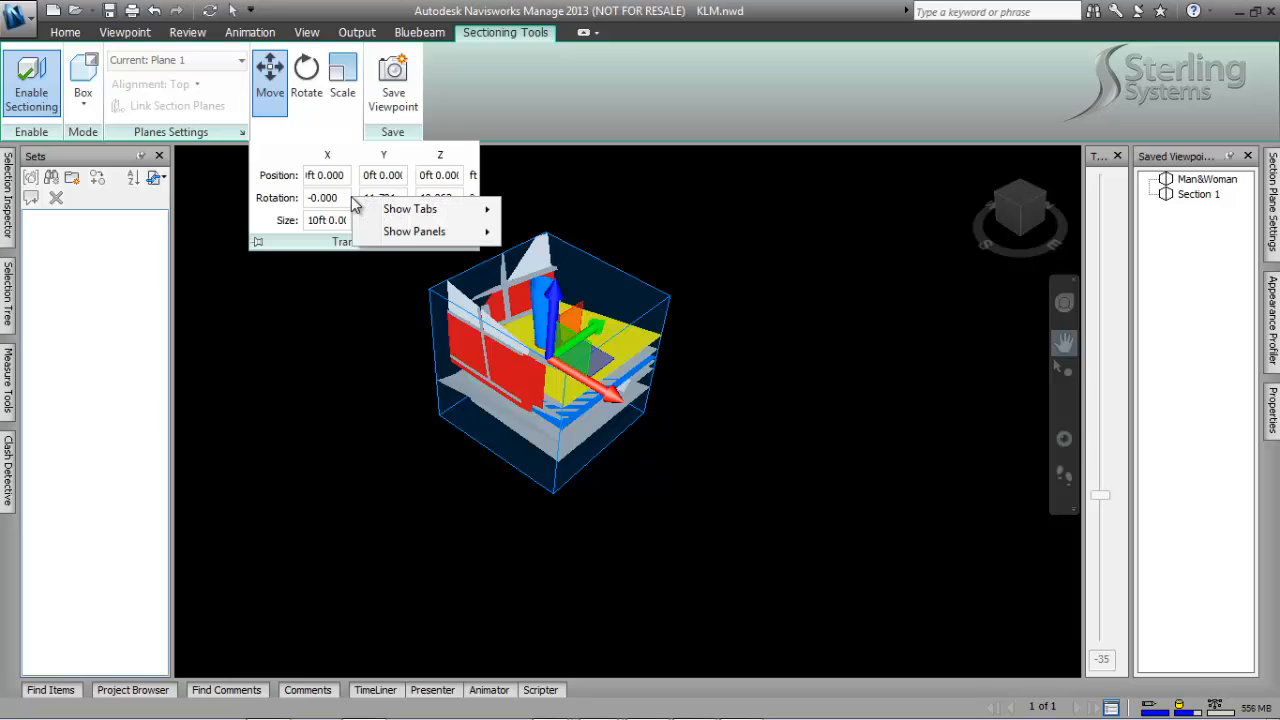
click(385, 195)
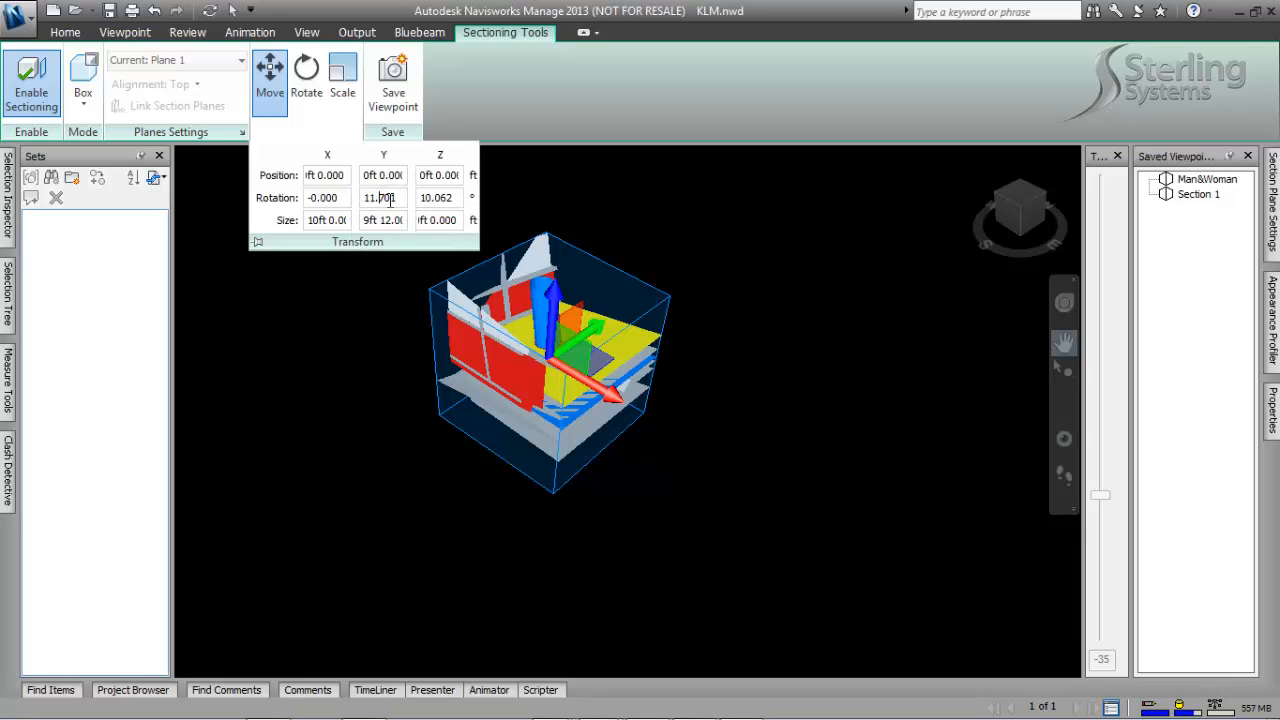
double_click(390, 199)
text(0)
key(Return)
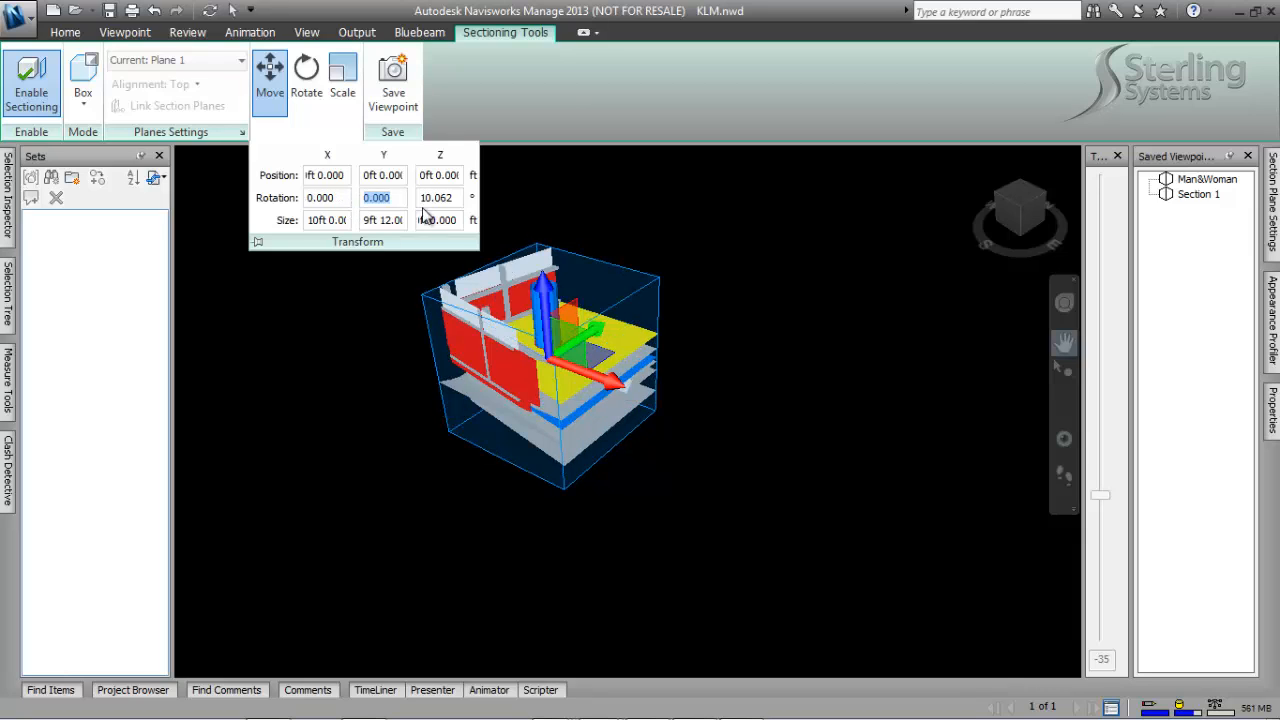
double_click(452, 198)
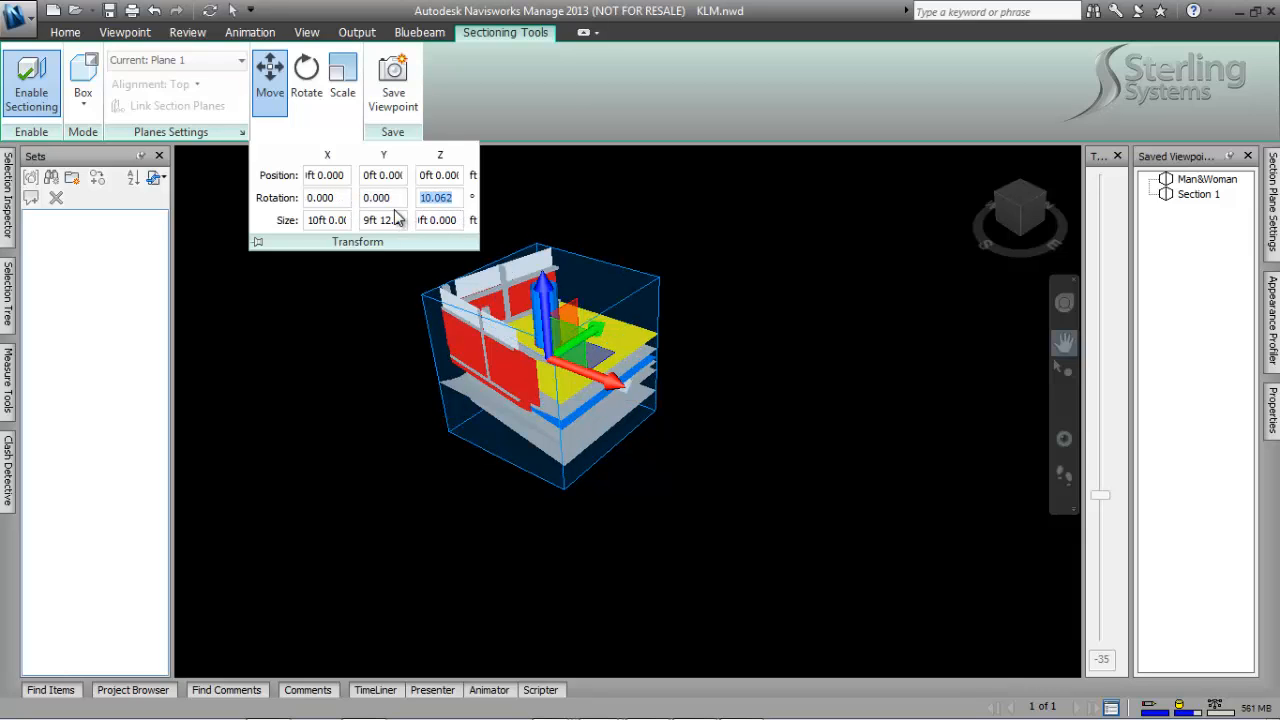
text(0)
key(Return)
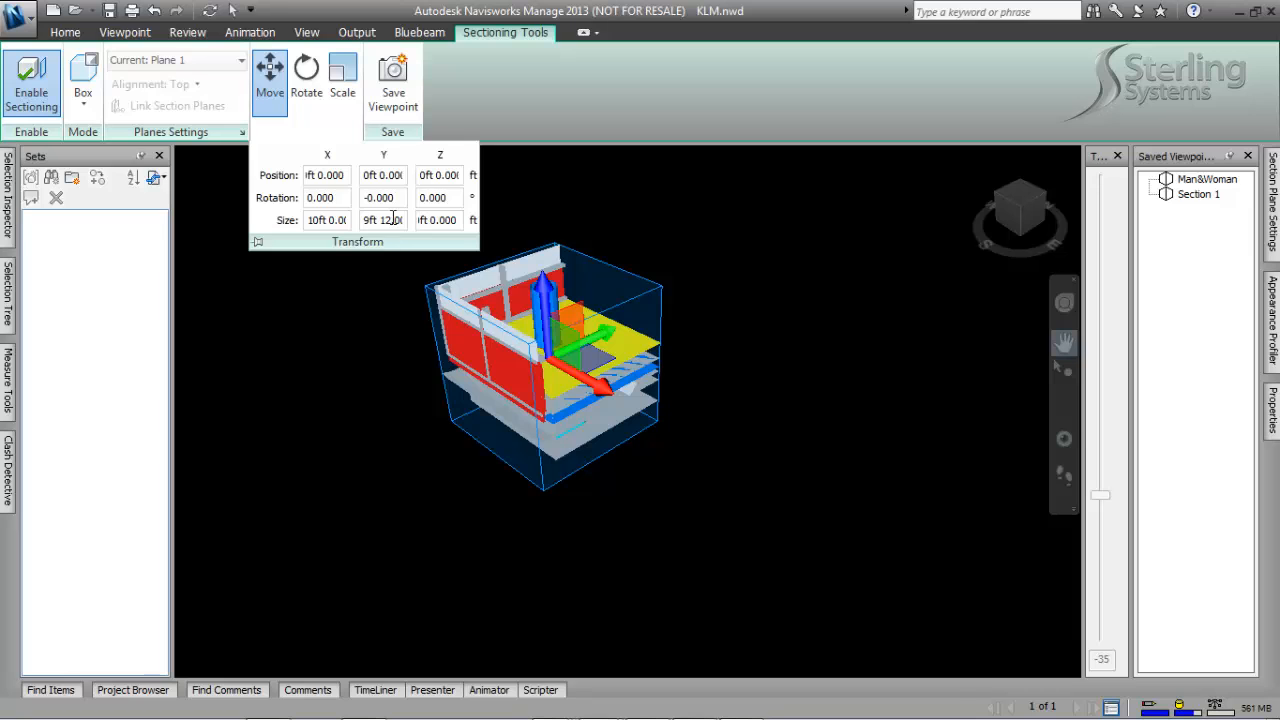
Step: Inspect the building portion inside the section box, restore the Man&Woman saved viewpoint and enable sectioning on it
scroll(530, 420, up, 5)
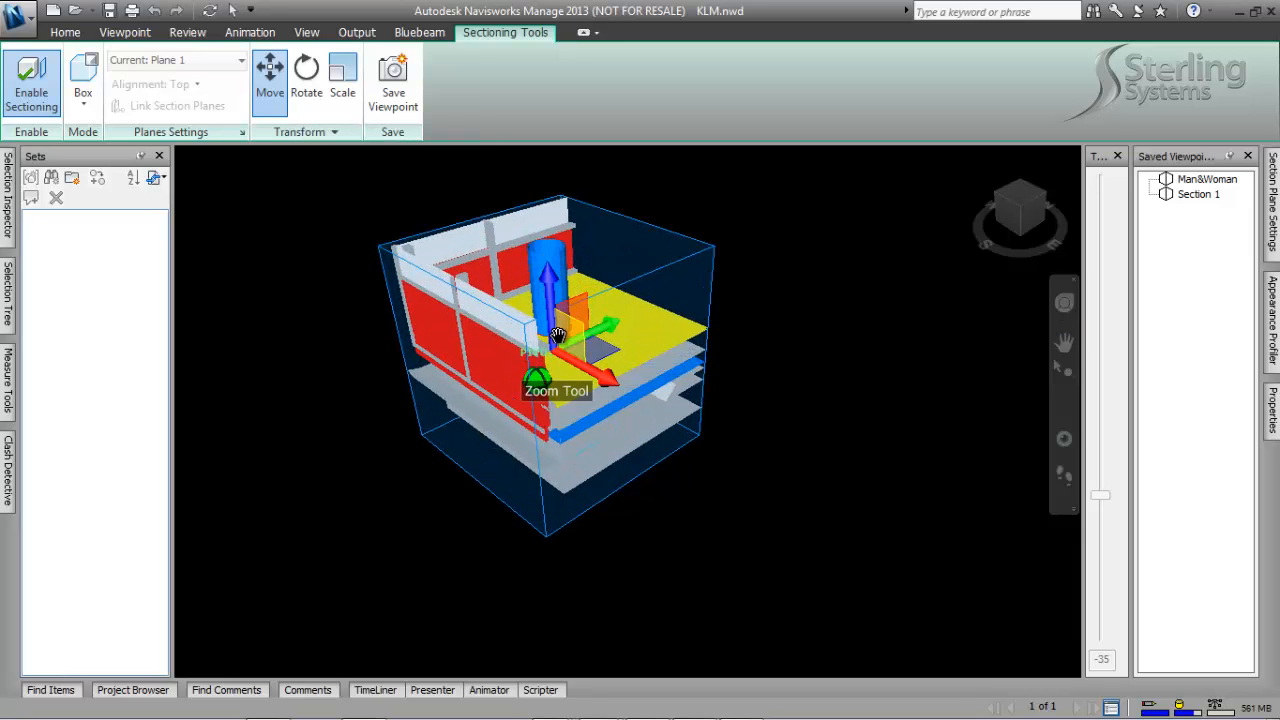
scroll(558, 335, up, 1)
middle_drag(774, 406, 673, 405)
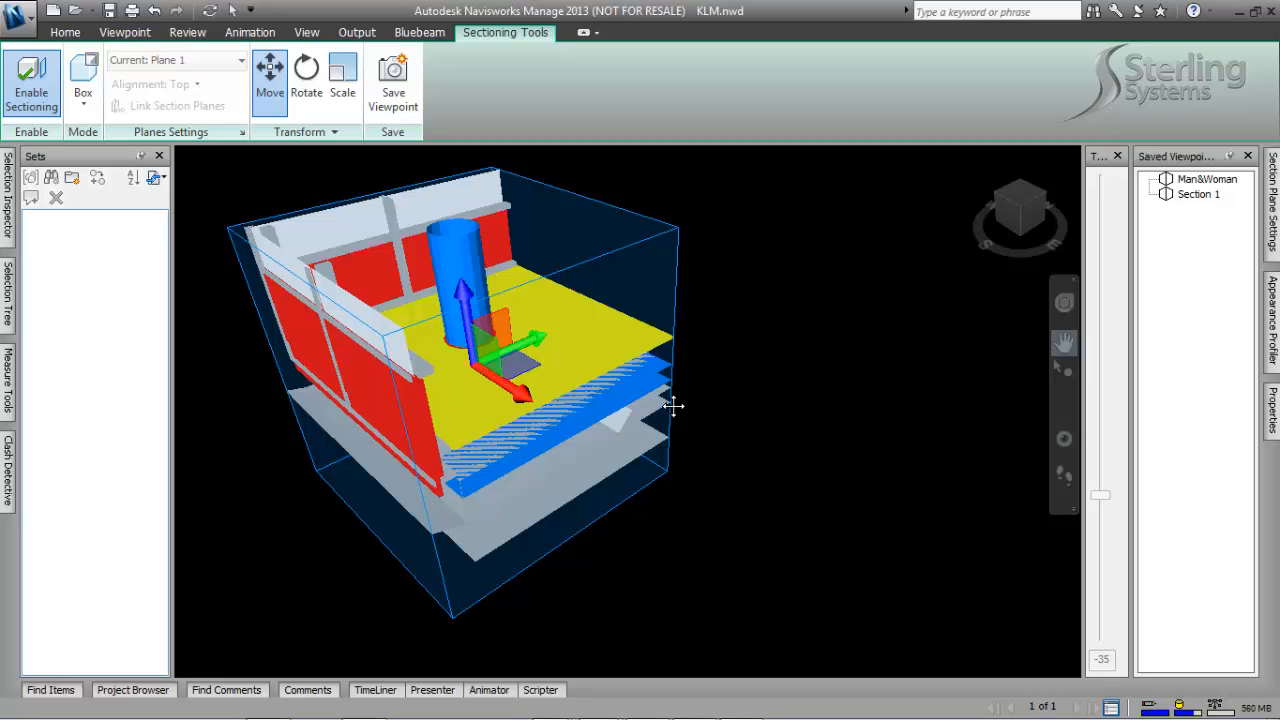
middle_drag(622, 429, 932, 671)
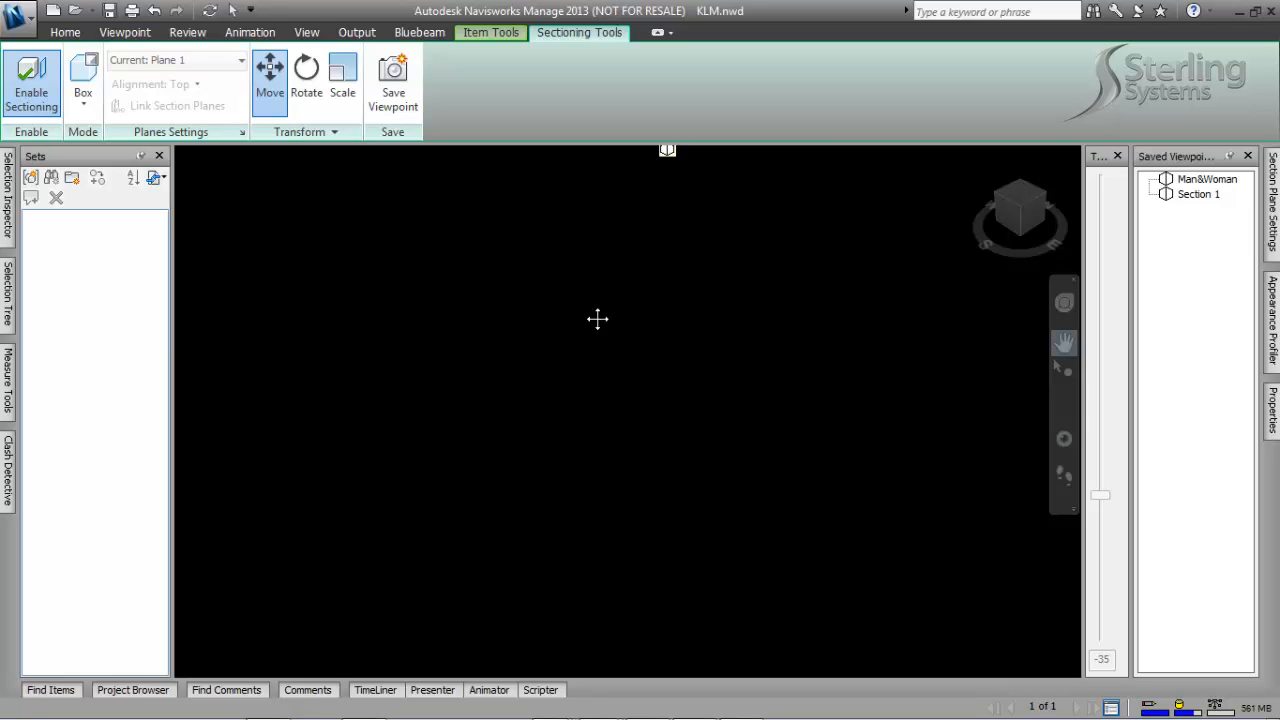
click(666, 155)
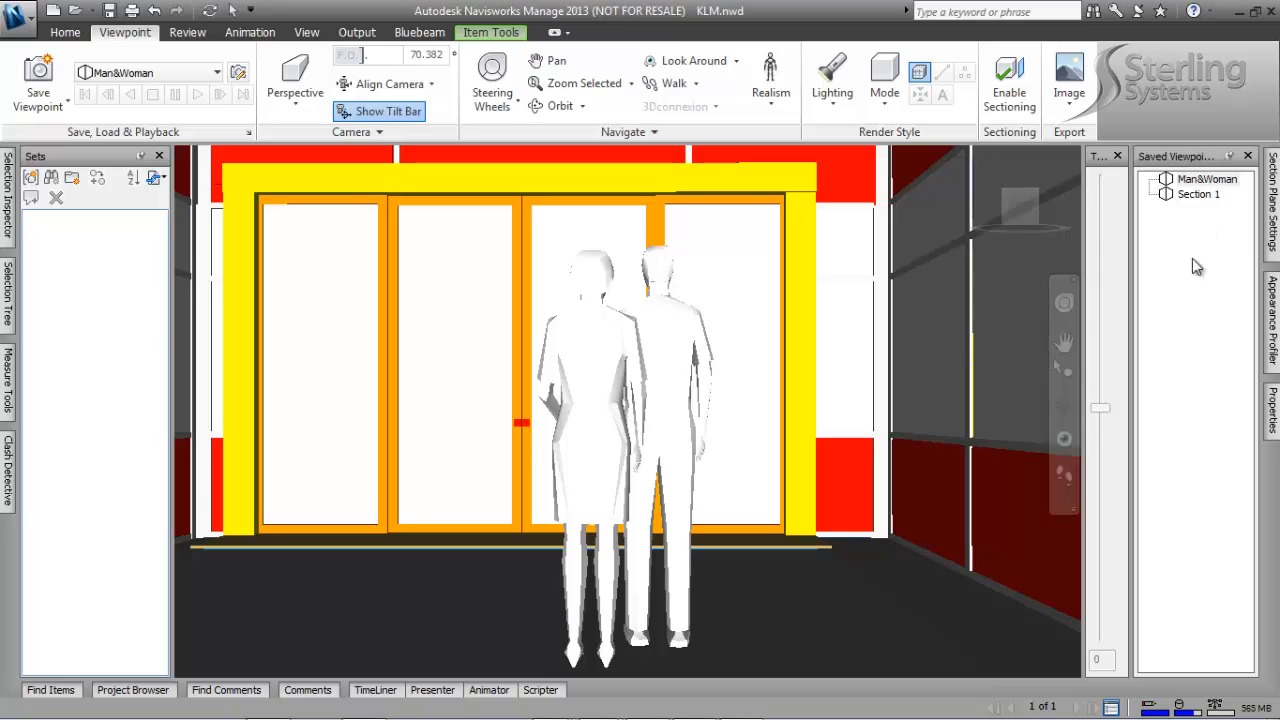
click(1010, 95)
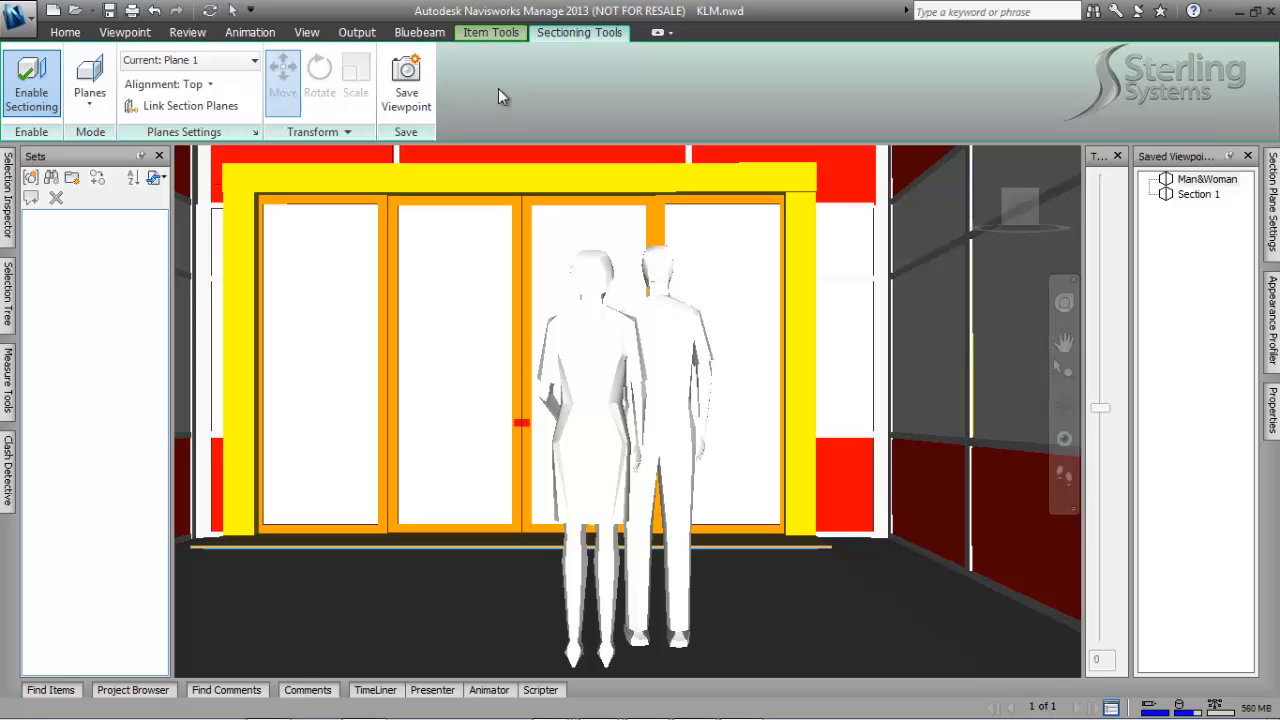
Step: Open Clash.nwd from the _Webinar files folder, discarding the changes to KLM.nwd
click(75, 10)
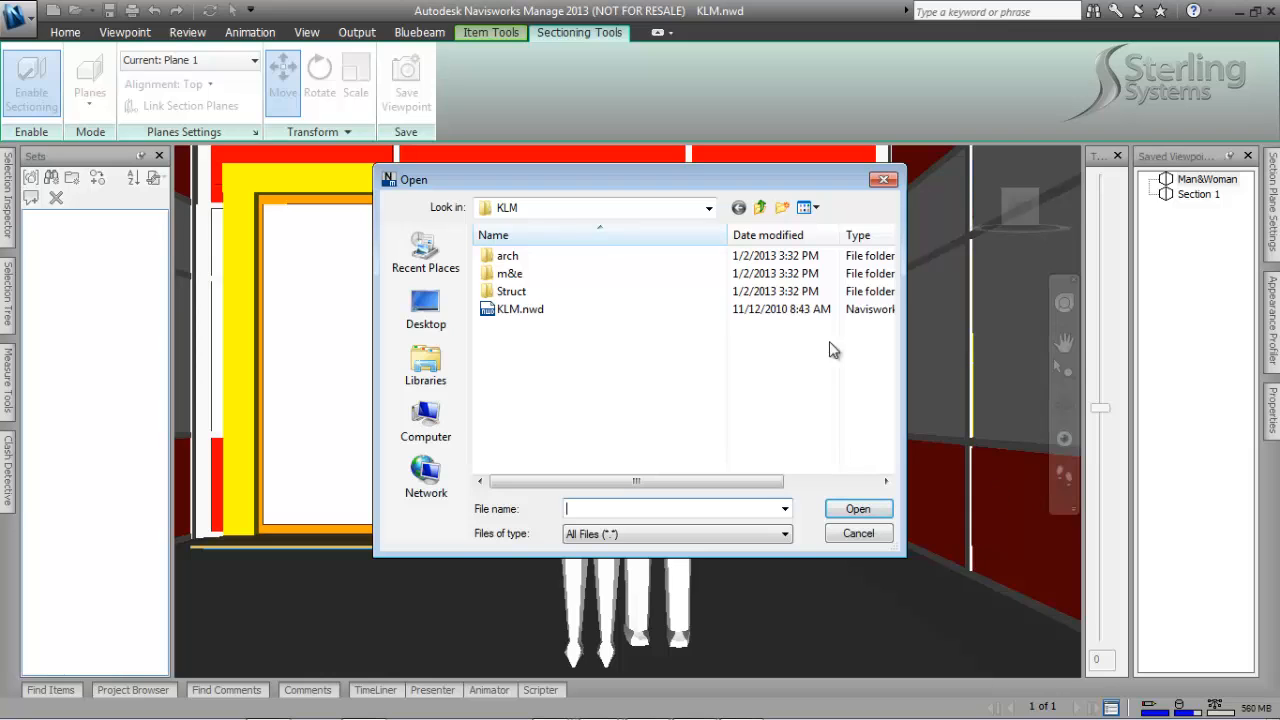
click(761, 208)
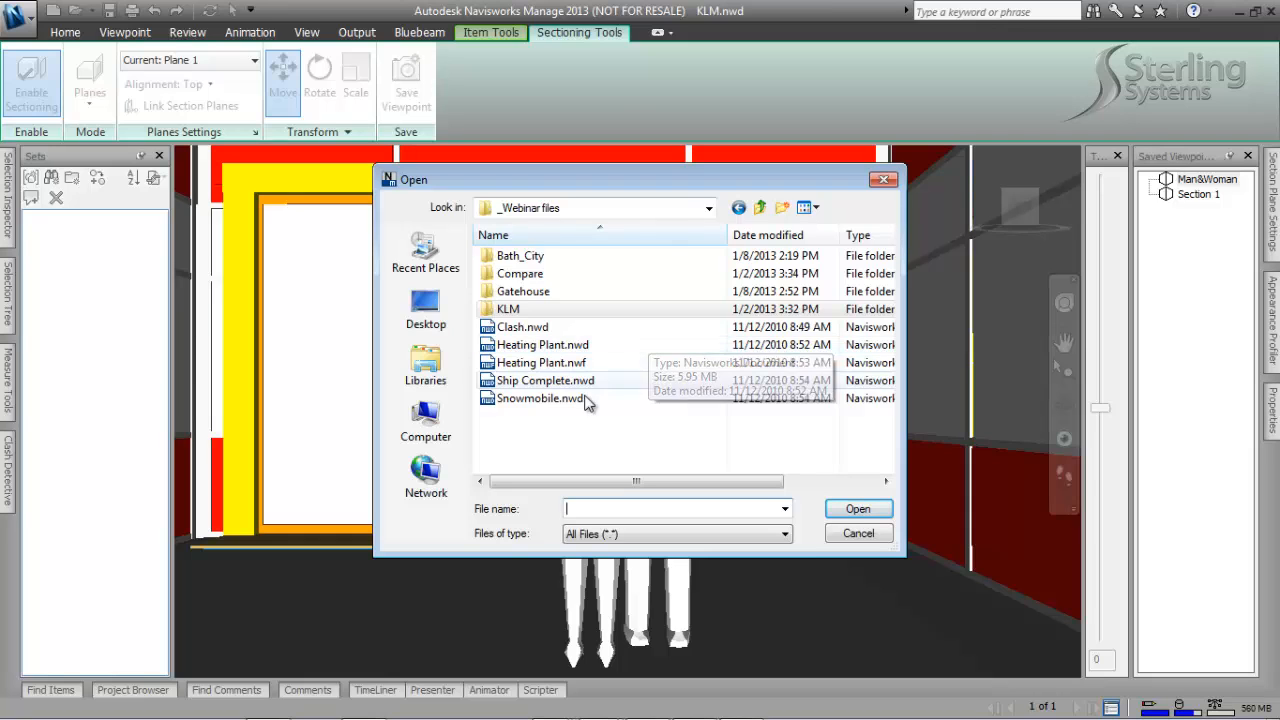
double_click(530, 328)
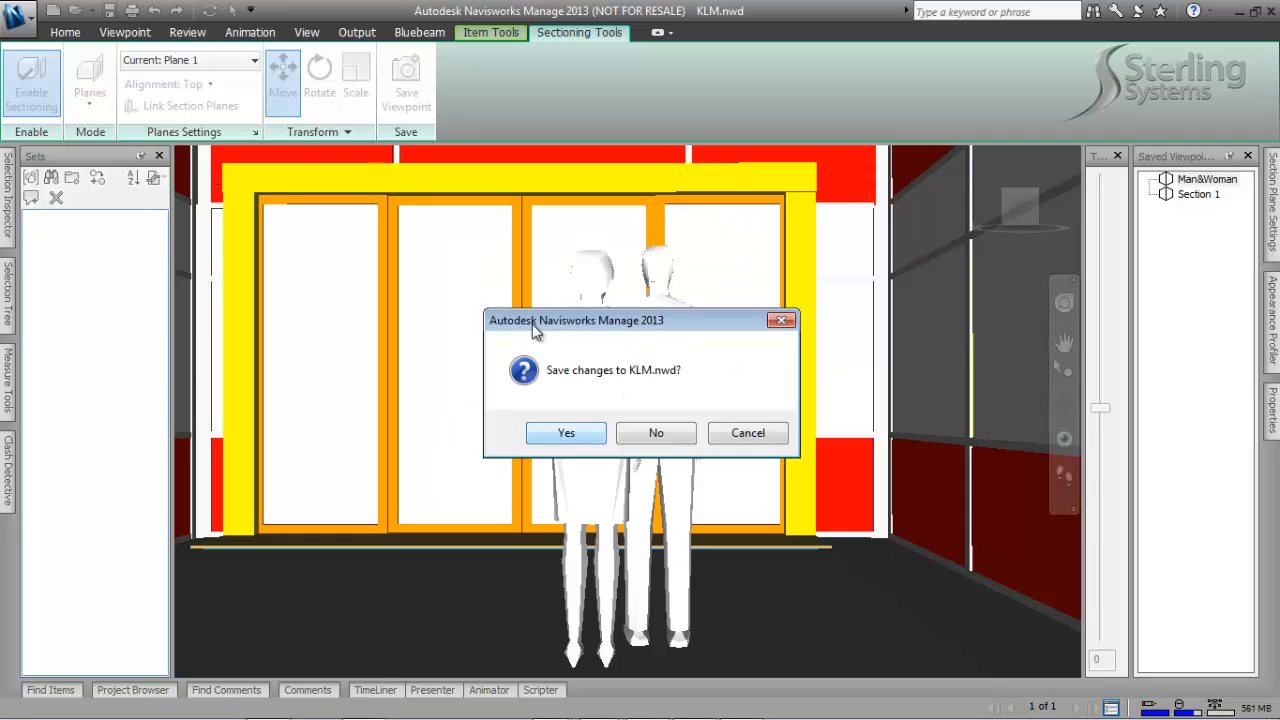
click(684, 434)
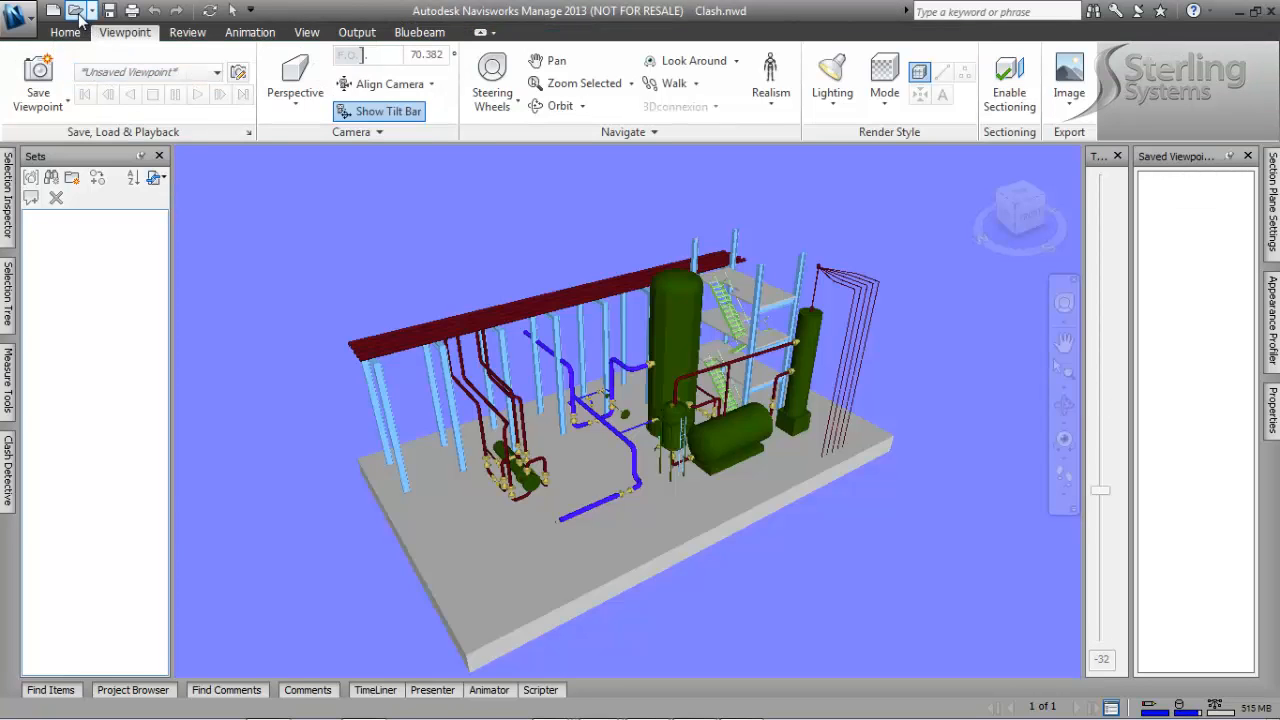
Step: Open the other version of Clash.nwd, stored in the Compare folder
click(76, 12)
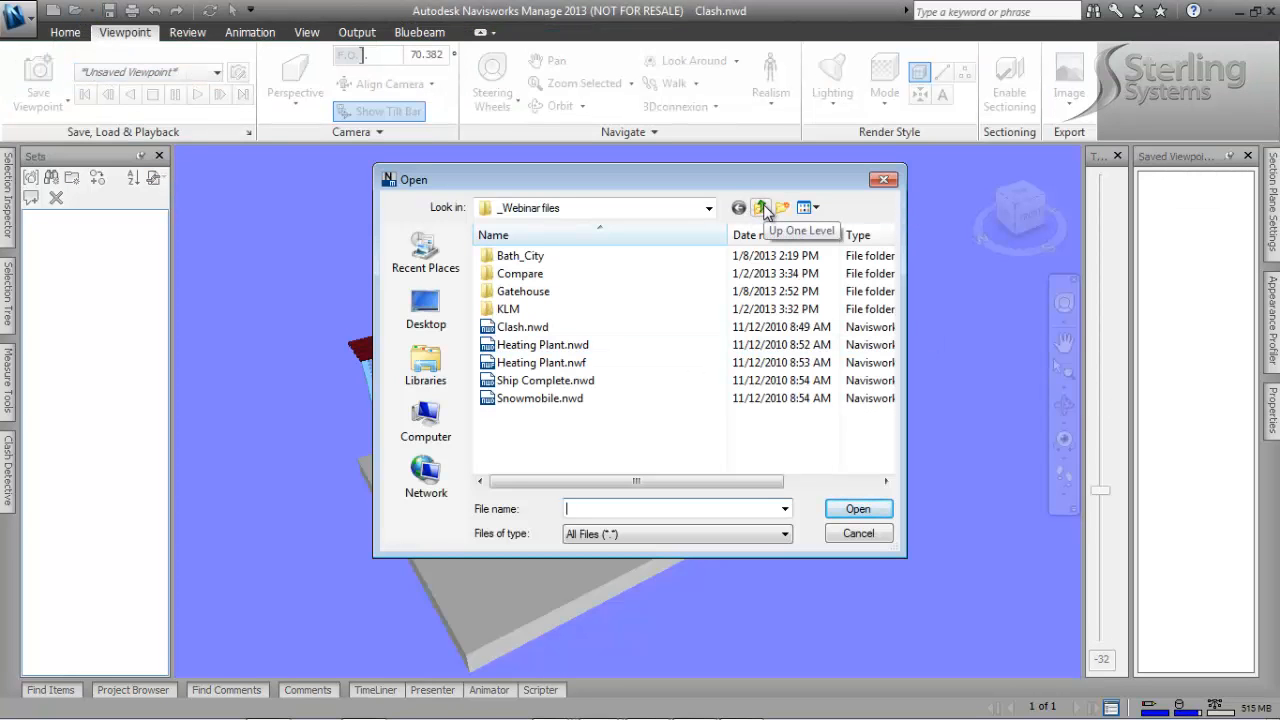
double_click(518, 273)
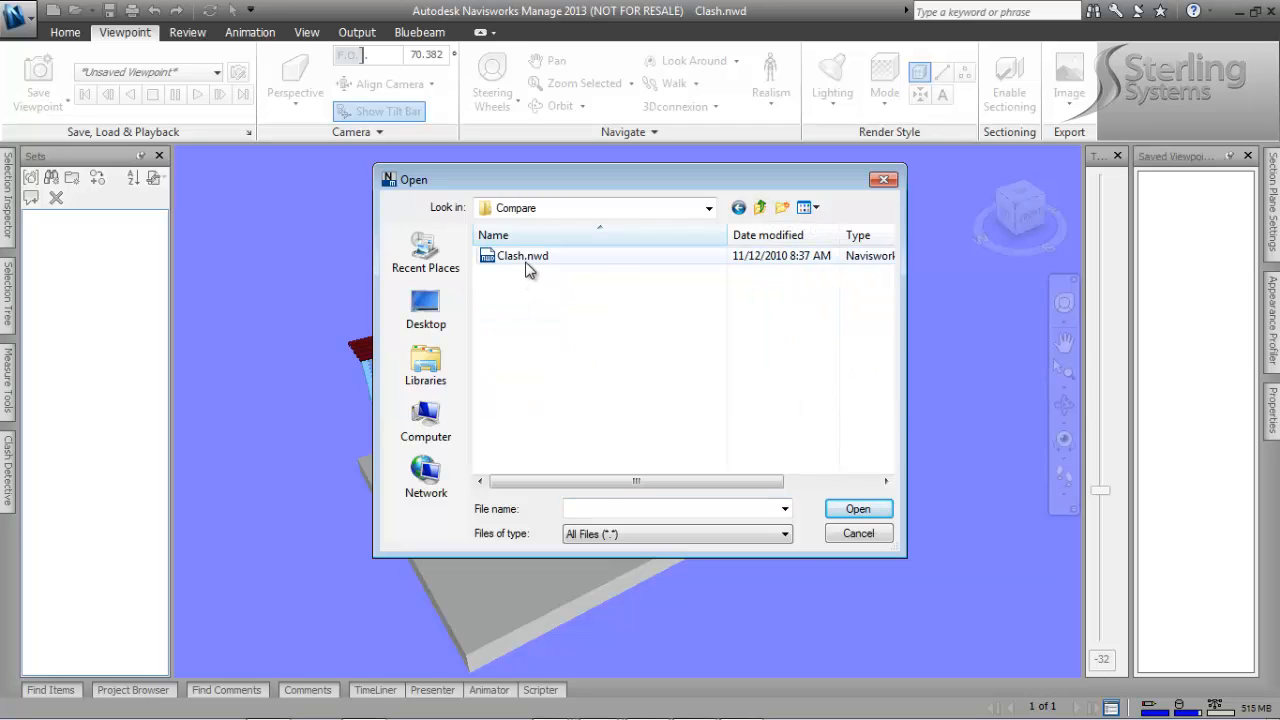
double_click(526, 260)
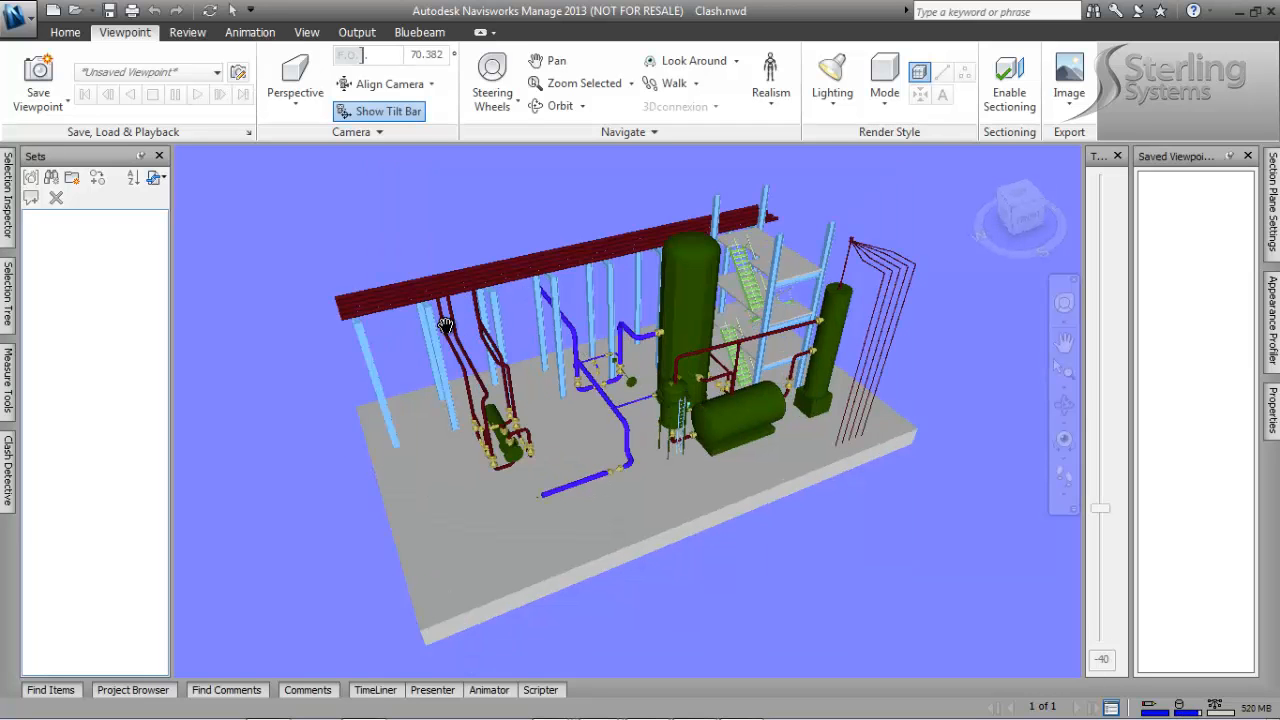
Step: Append Clash.nwd from the _Webinar files folder to the open model
click(65, 32)
click(33, 82)
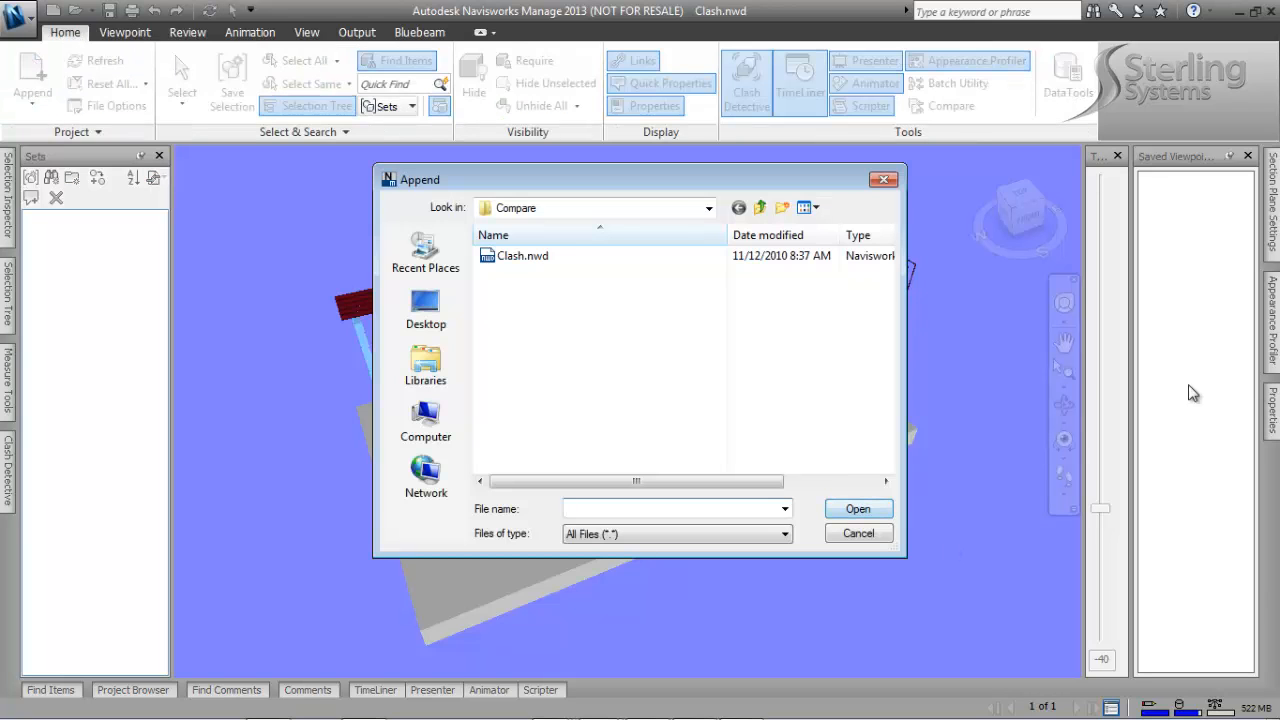
click(760, 207)
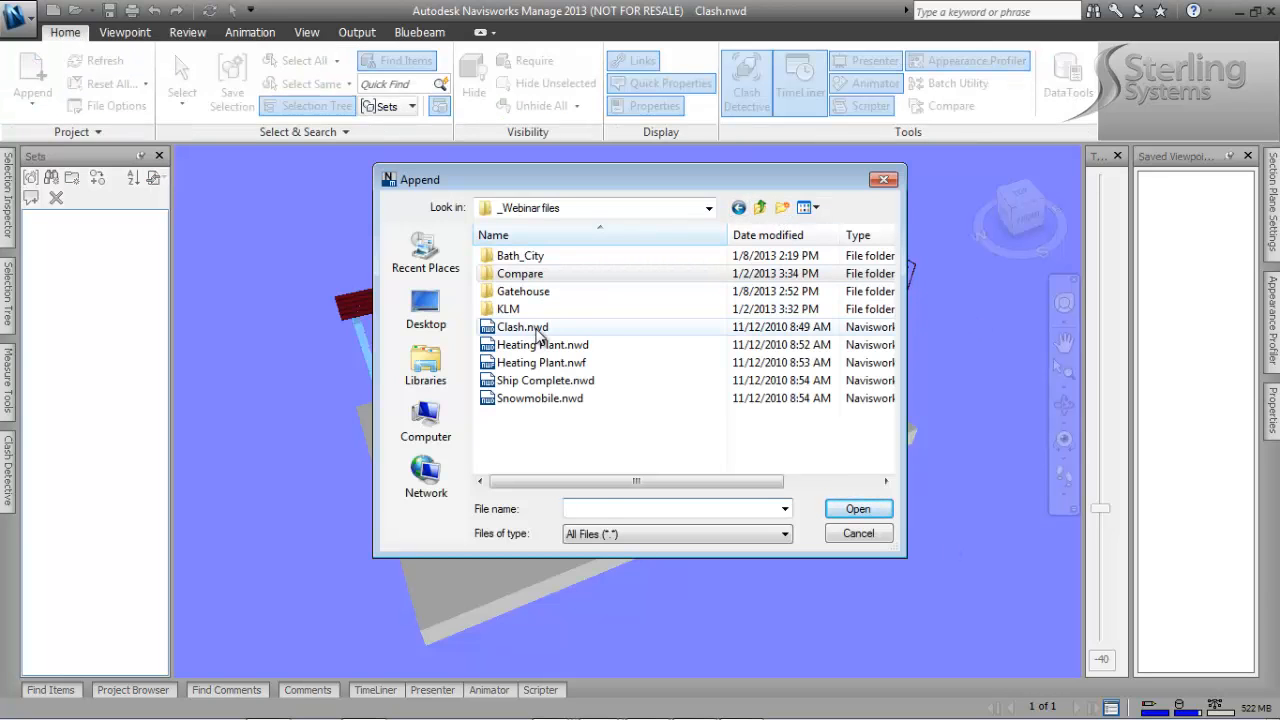
double_click(537, 330)
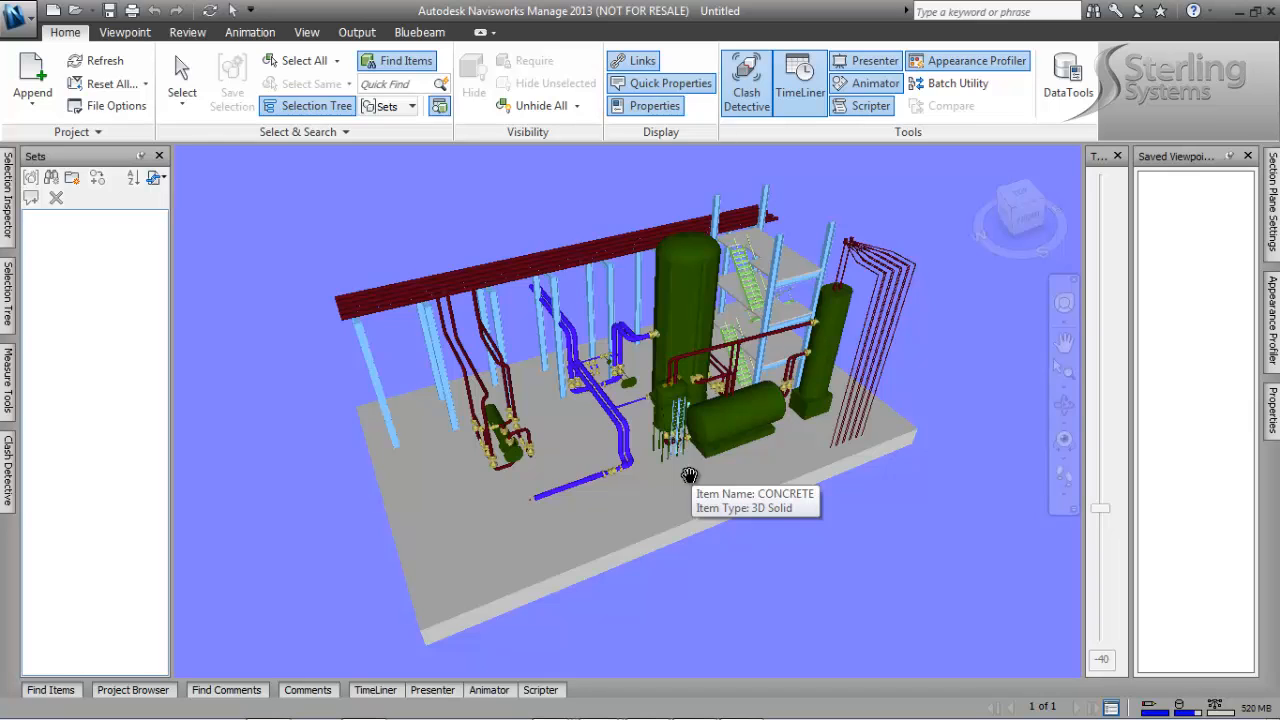
Step: Compare the two Clash.nwd models for differences in geometry and overridden transform, saving each difference as a set, hiding matches and highlighting results
click(9, 294)
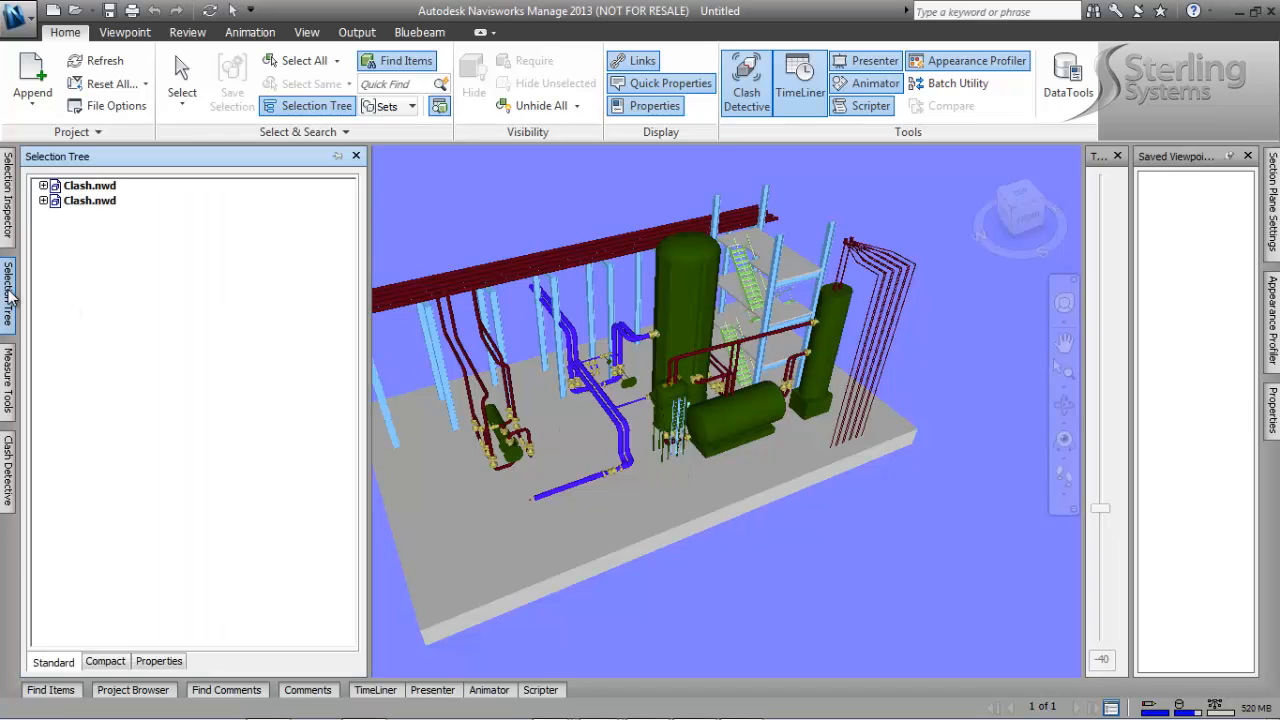
click(98, 190)
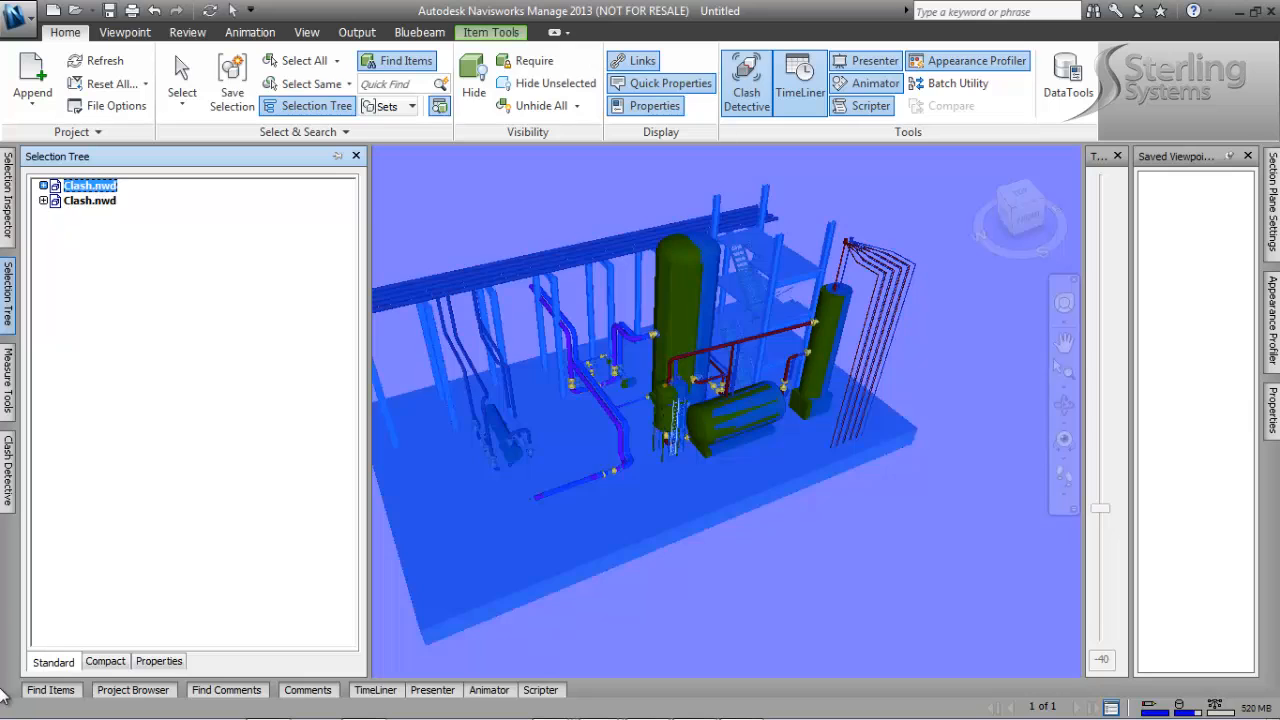
ctrl+click(90, 201)
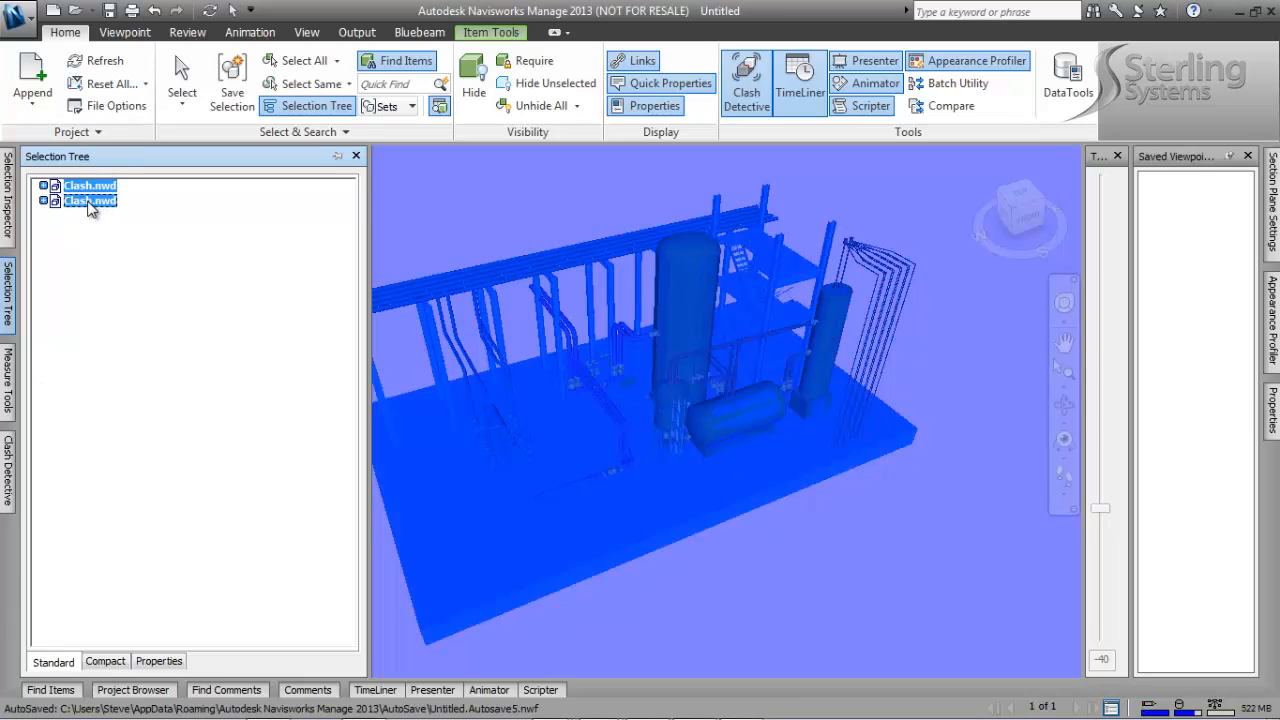
click(950, 106)
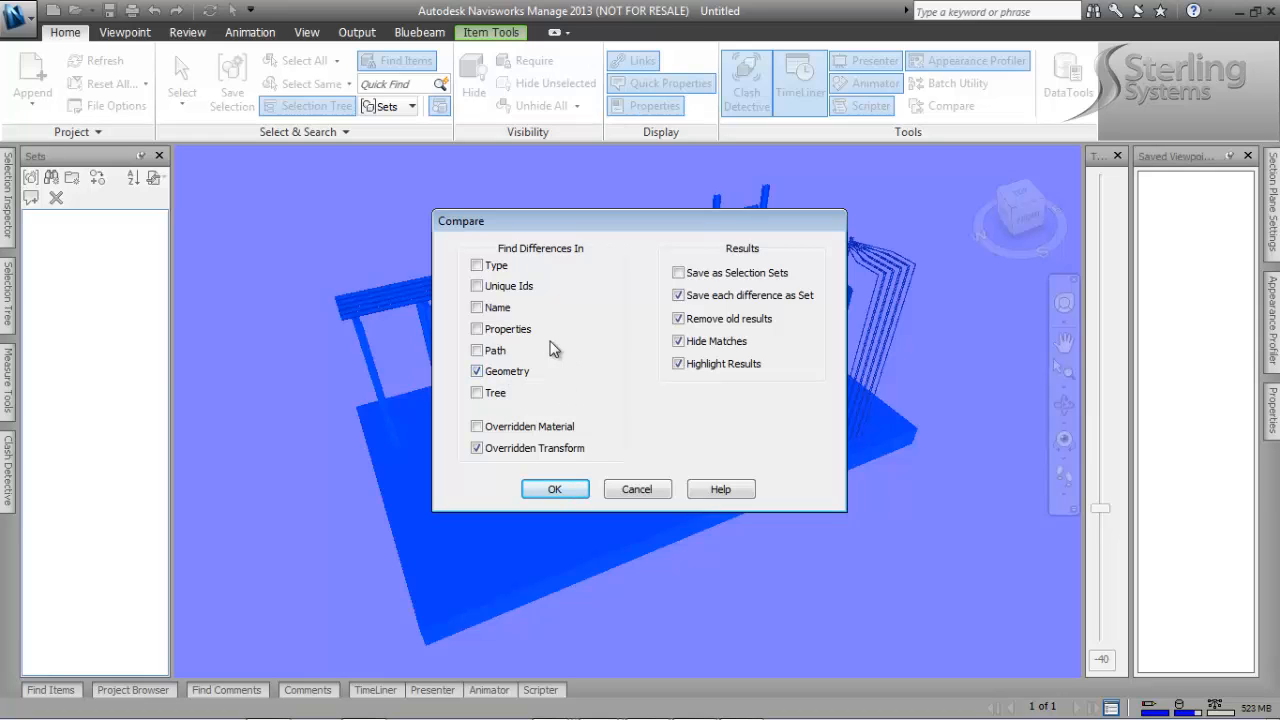
click(679, 319)
click(679, 319)
click(555, 489)
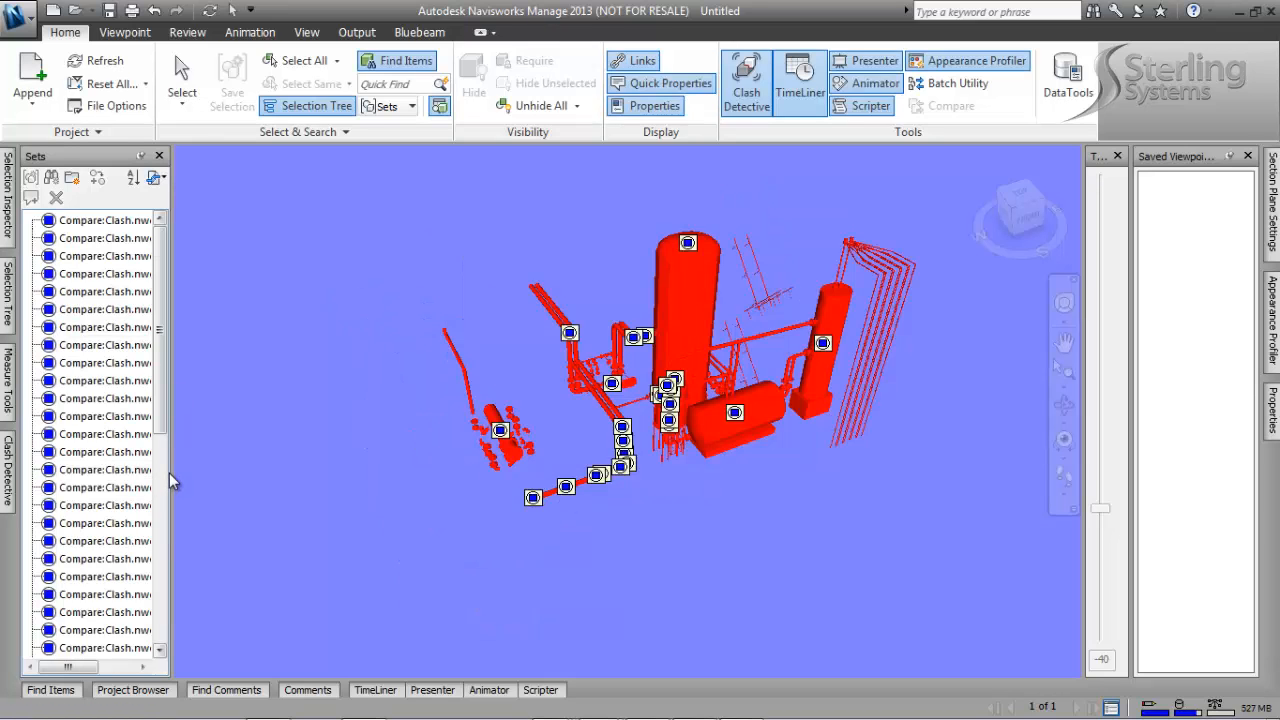
Step: Widen the Sets window and browse the first three comparison sets to see which items each one selects
drag(171, 474, 236, 474)
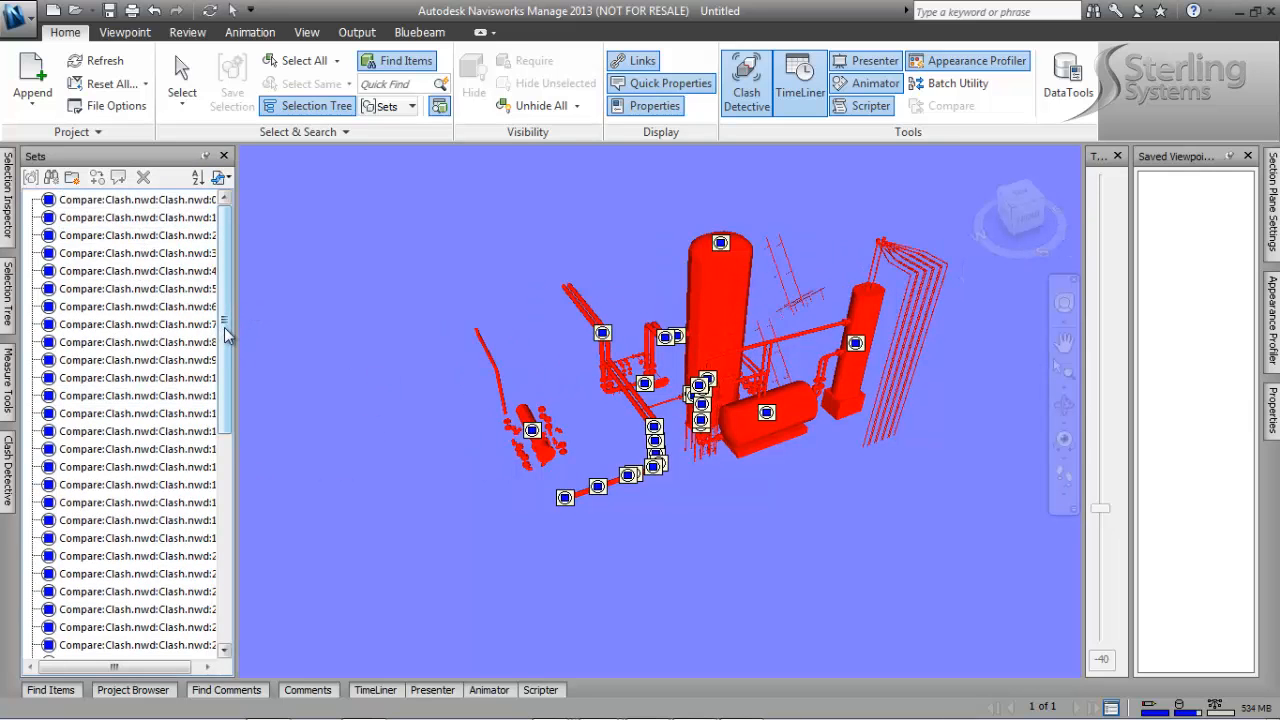
click(145, 208)
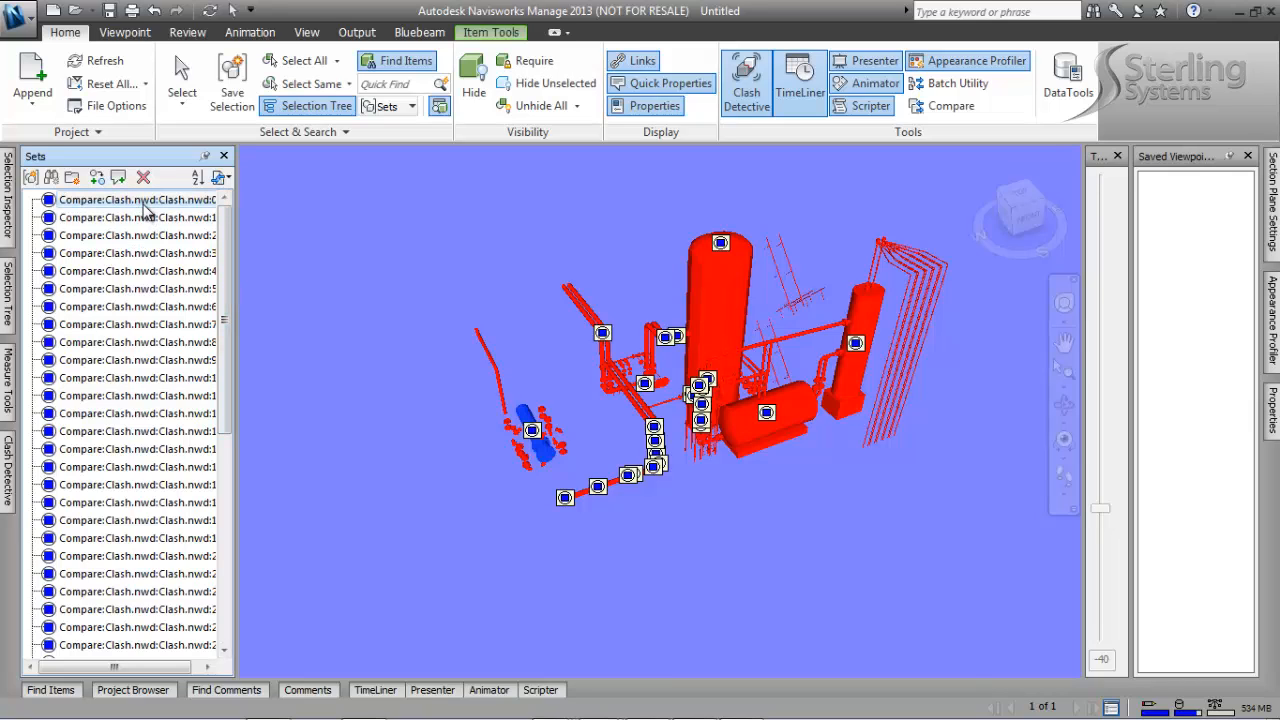
click(144, 221)
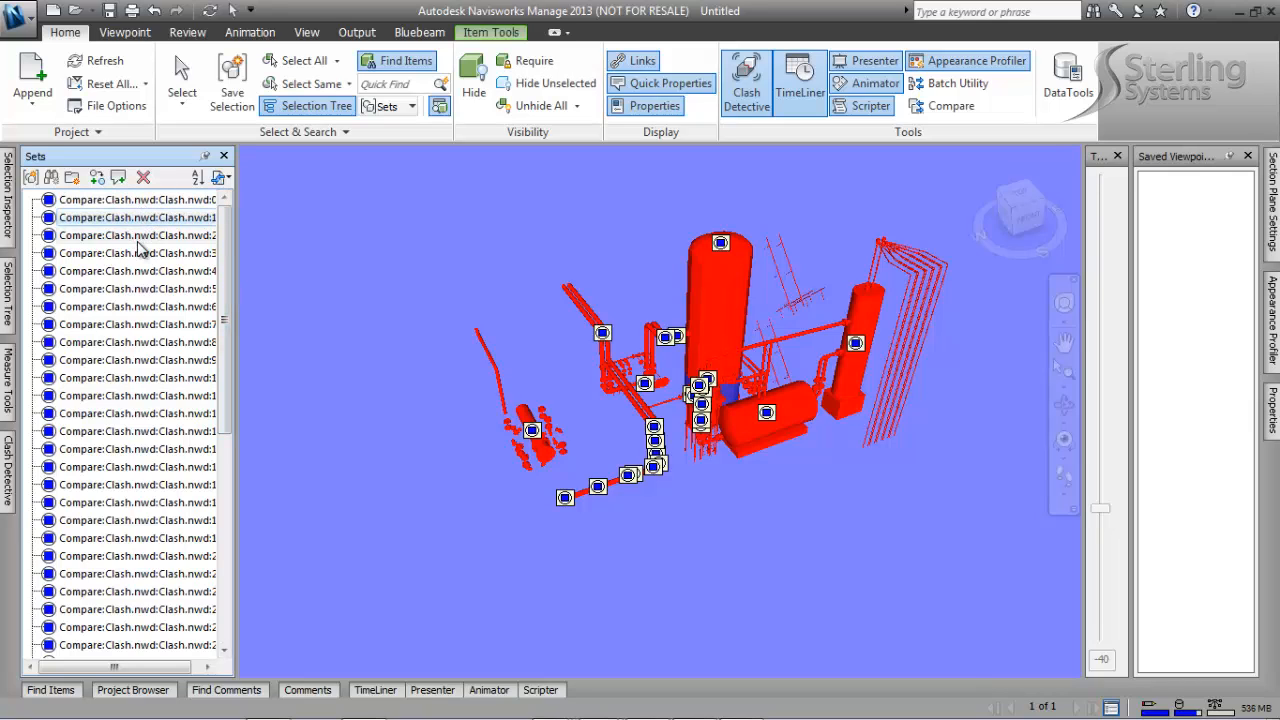
click(148, 201)
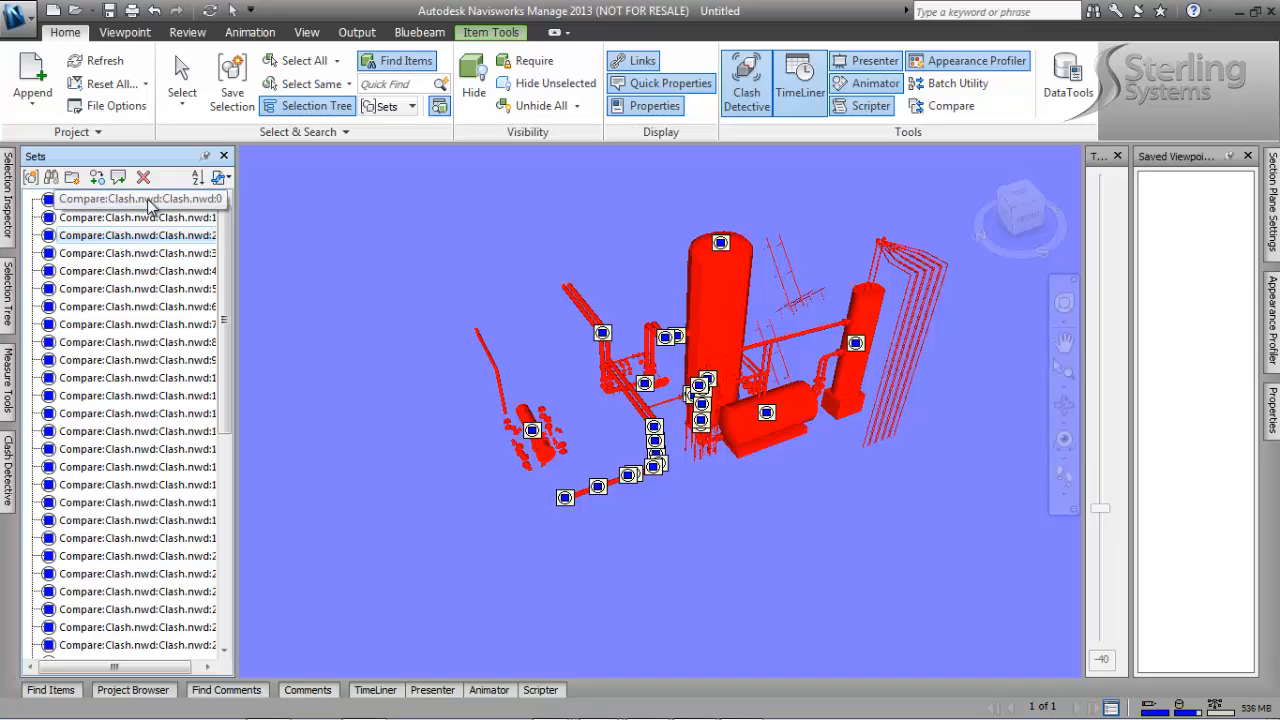
right_click(150, 205)
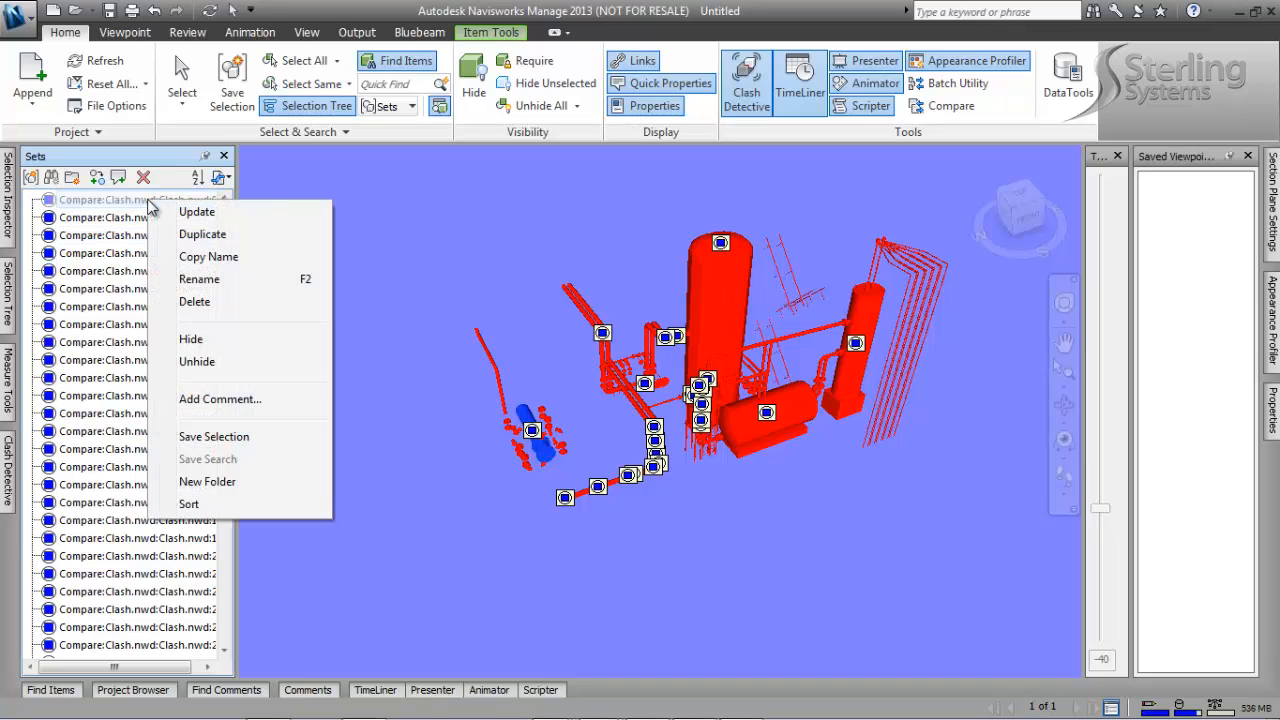
key(Escape)
key(Escape)
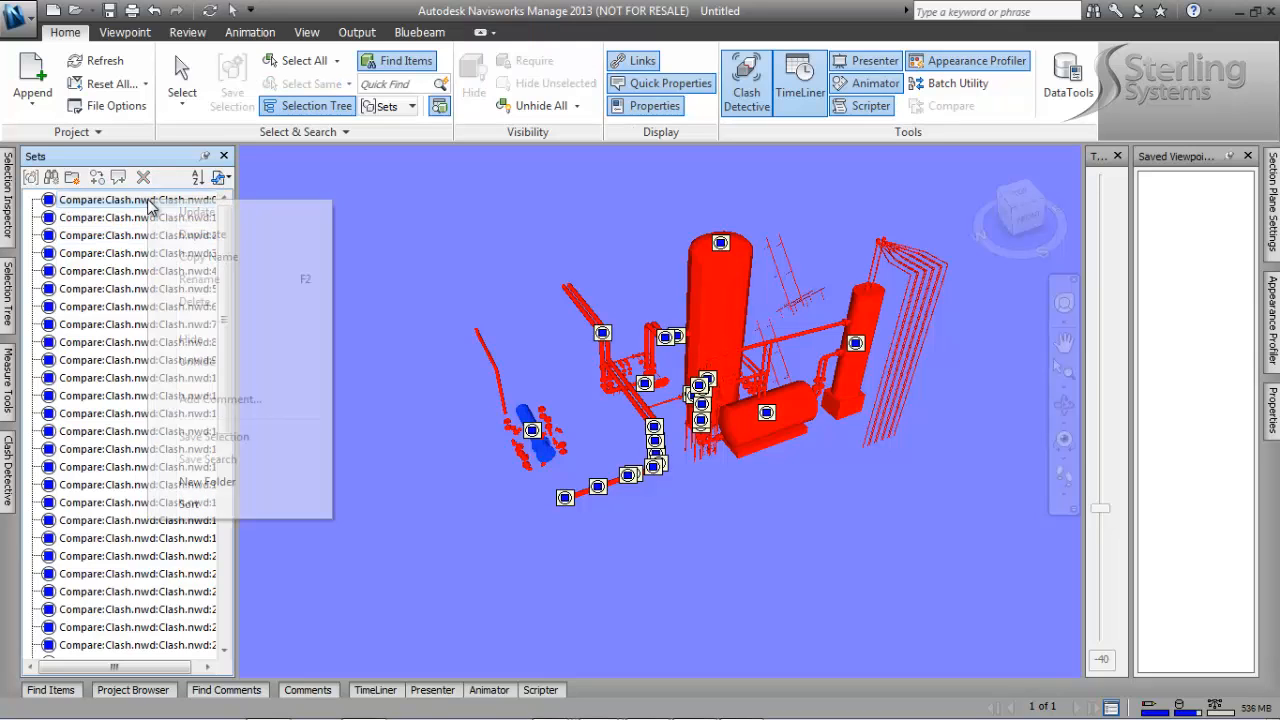
Step: Select the first comparison set and inspect its highlighted equipment up close
click(149, 203)
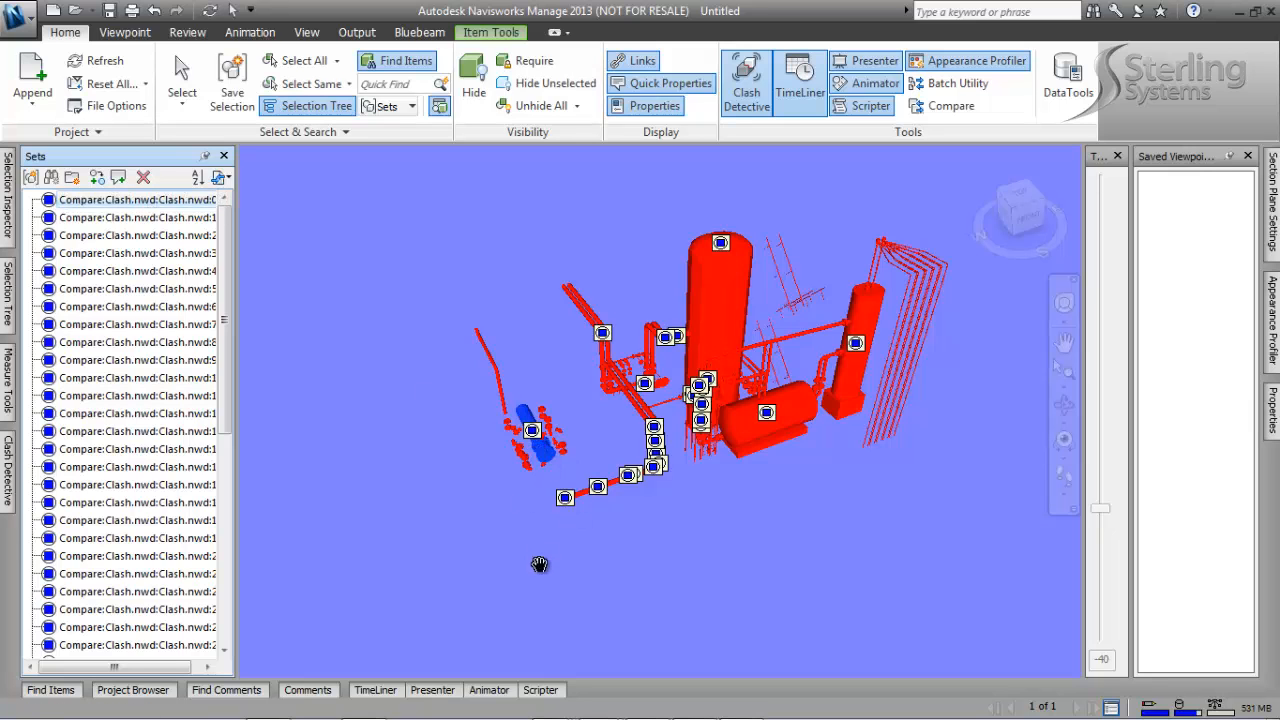
scroll(551, 571, up, 5)
scroll(516, 556, up, 5)
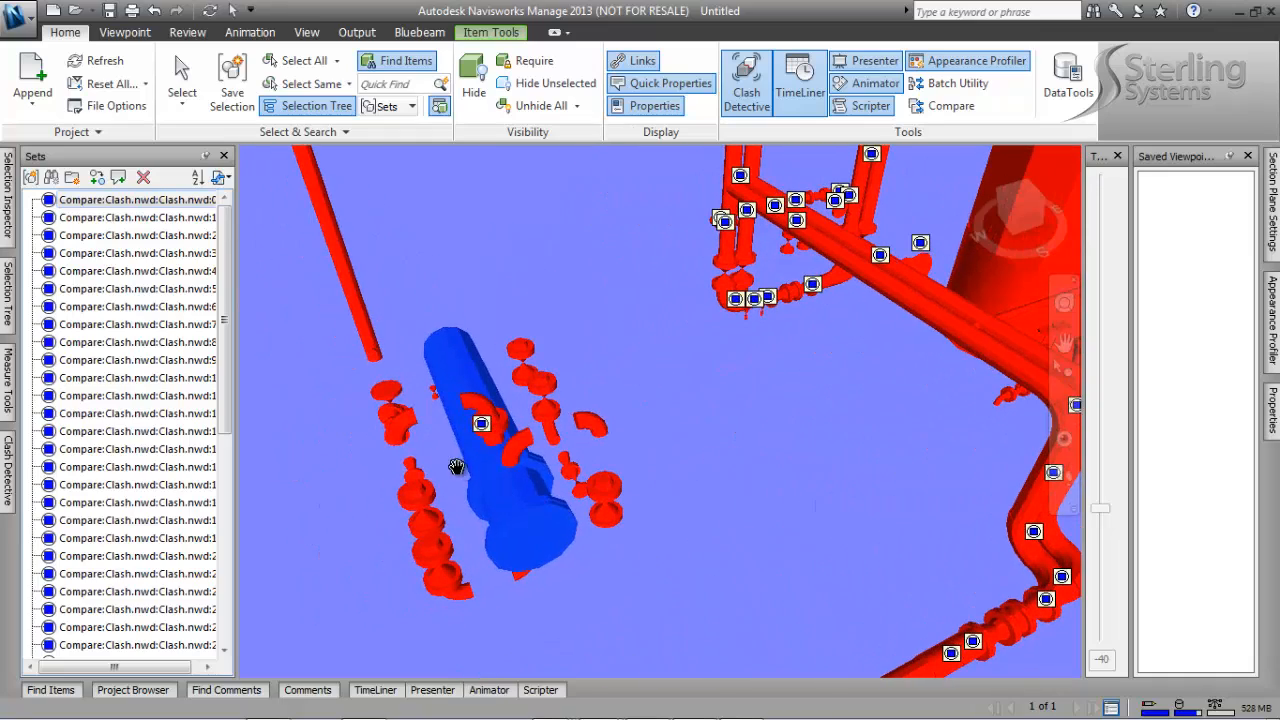
scroll(666, 463, up, 5)
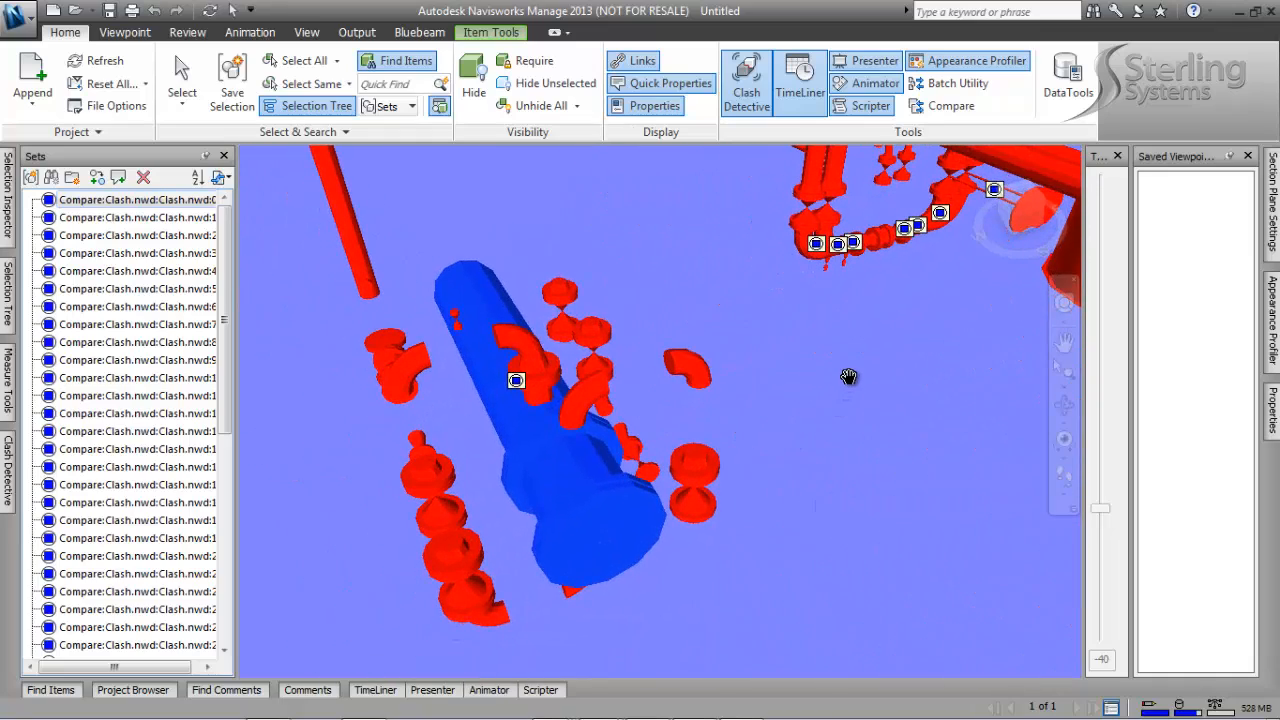
middle_drag(806, 446, 858, 396)
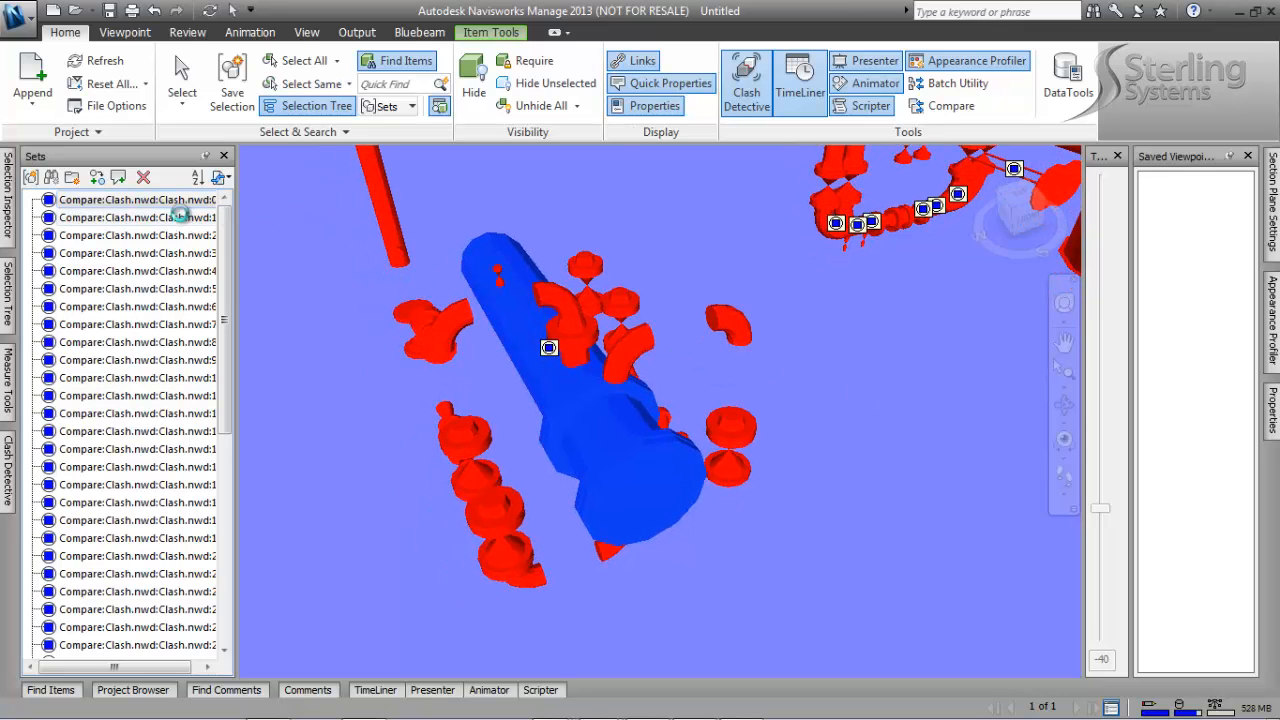
Step: Select the second and third comparison sets in turn and inspect the differences around the tall vessel
click(178, 213)
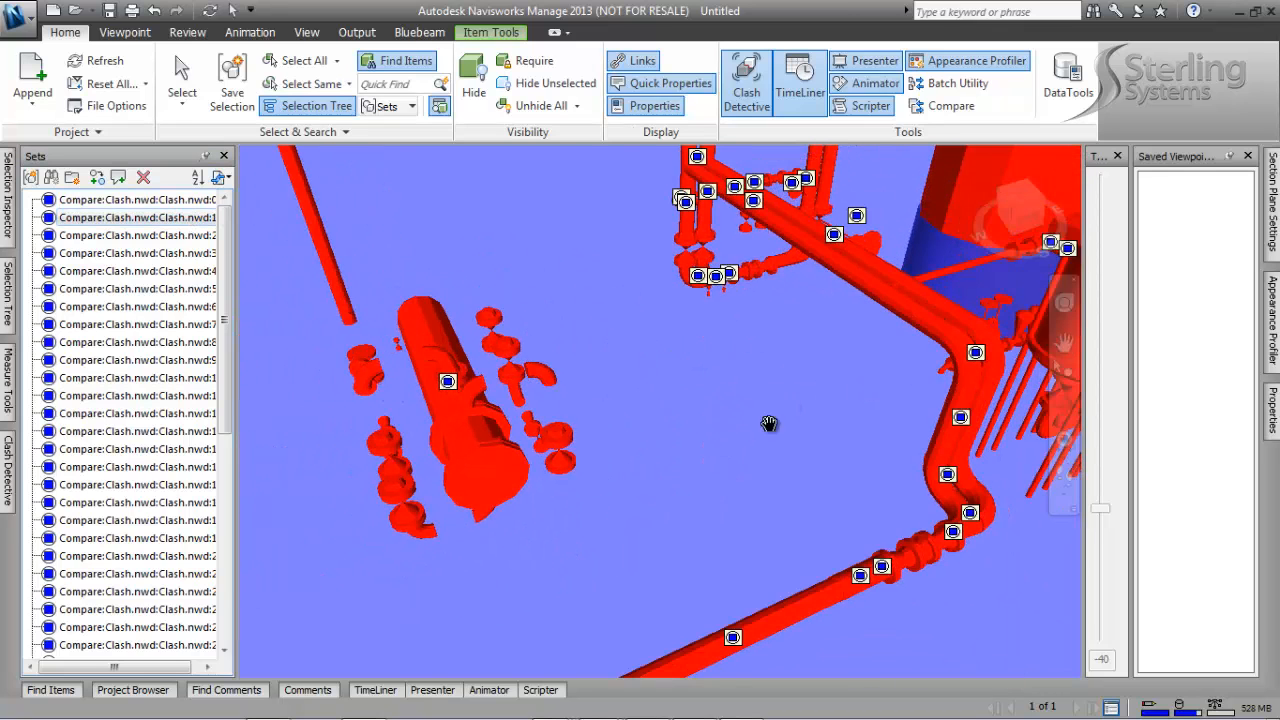
middle_drag(769, 424, 557, 480)
middle_drag(774, 247, 654, 406)
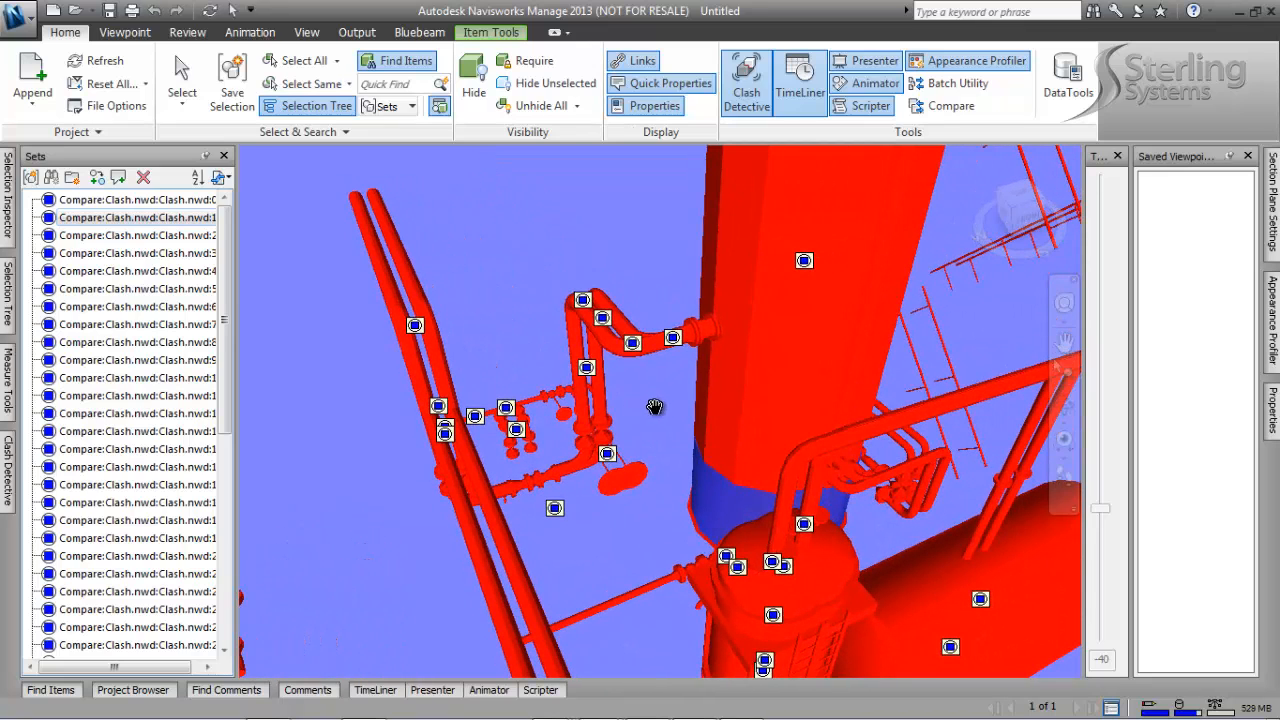
click(170, 236)
middle_drag(623, 526, 651, 423)
scroll(831, 629, down, 3)
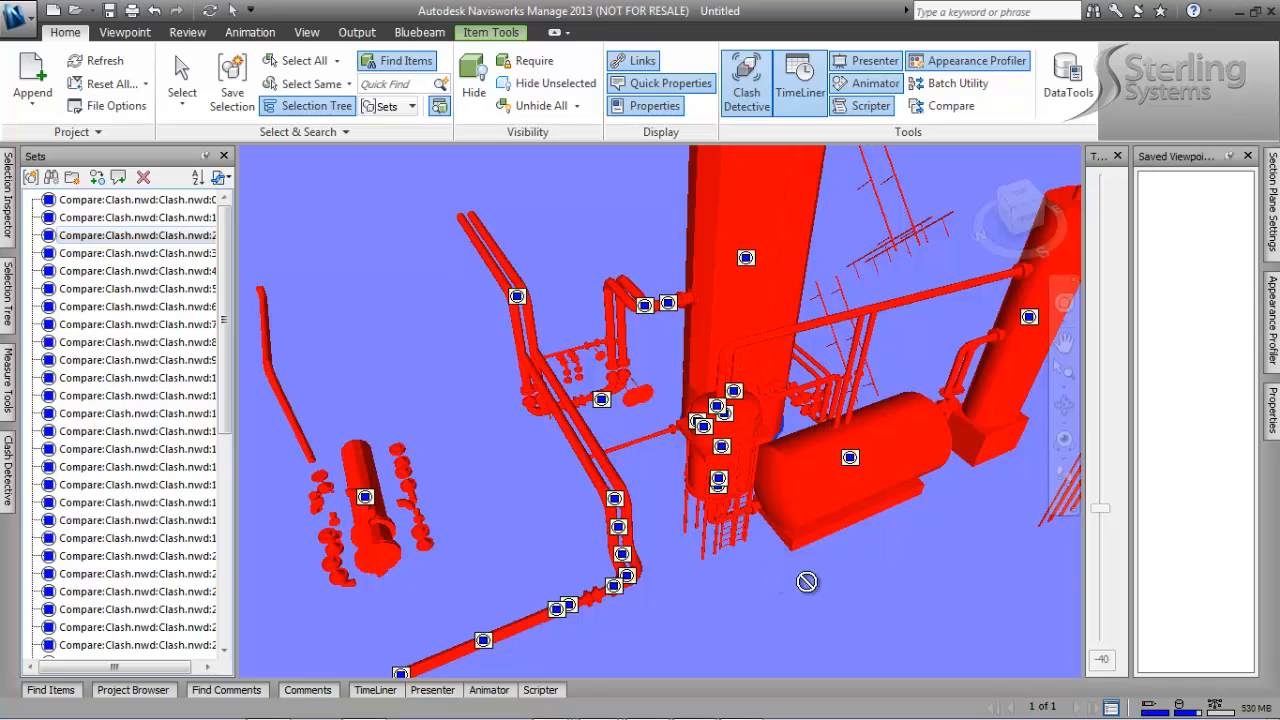
scroll(791, 590, down, 2)
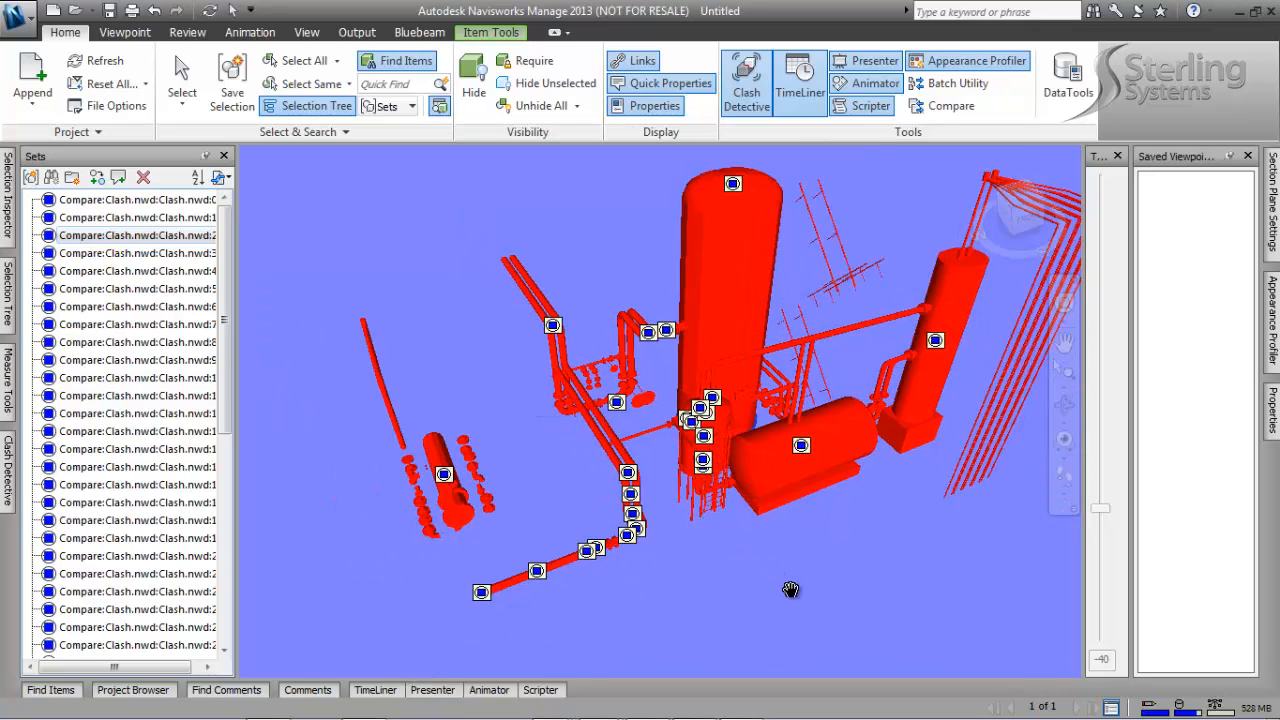
Step: Examine the differing piping beside the tall vessel, then return to an overview of all comparison results
scroll(640, 318, up, 2)
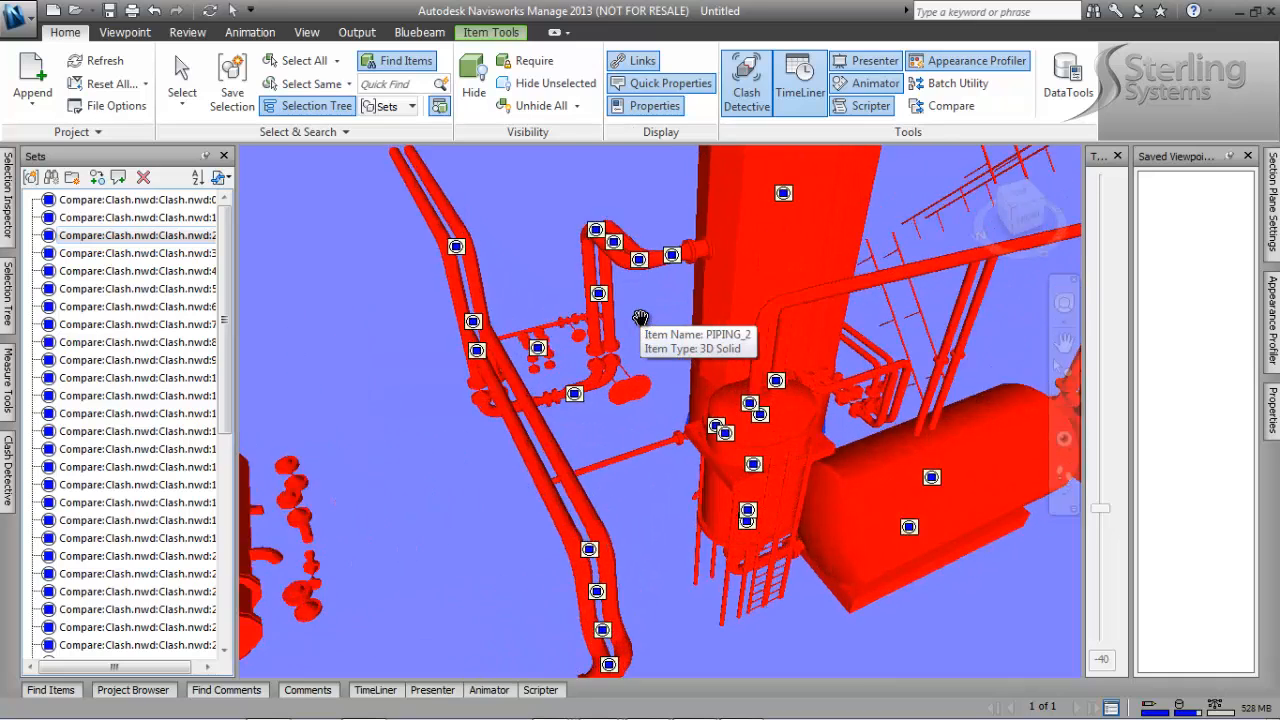
scroll(640, 318, up, 3)
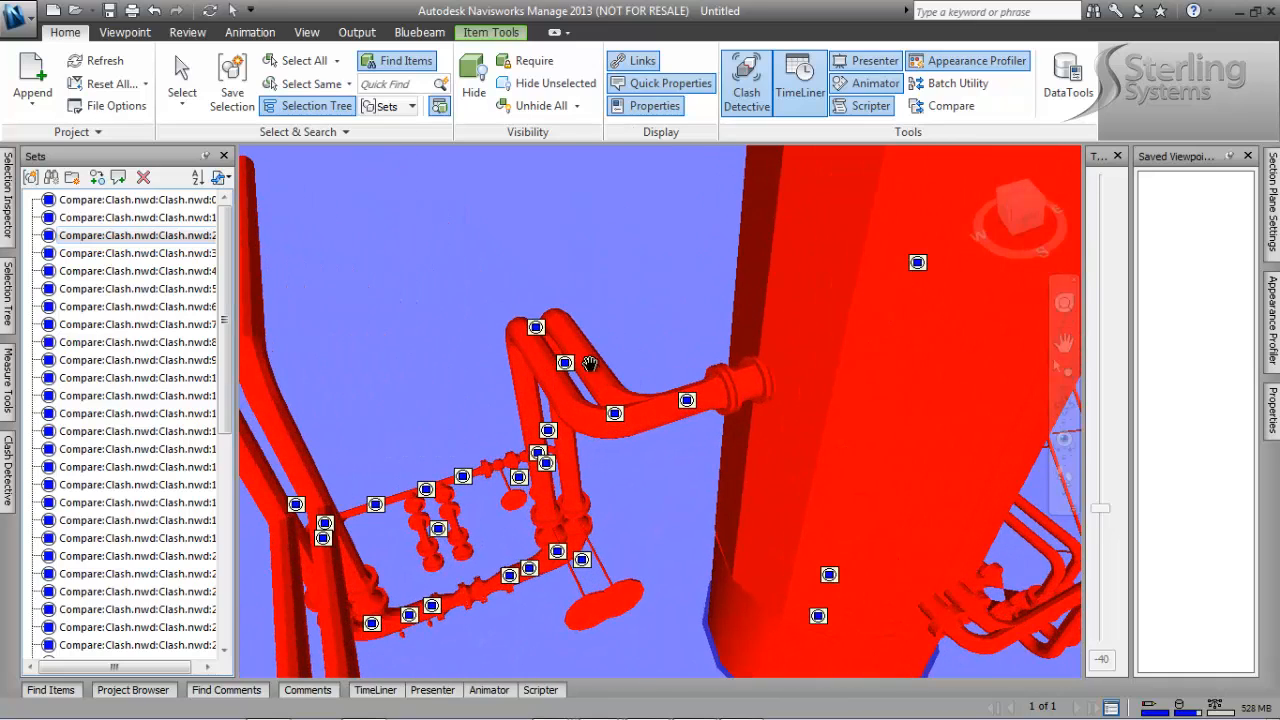
mouse_move(598, 358)
scroll(669, 321, down, 5)
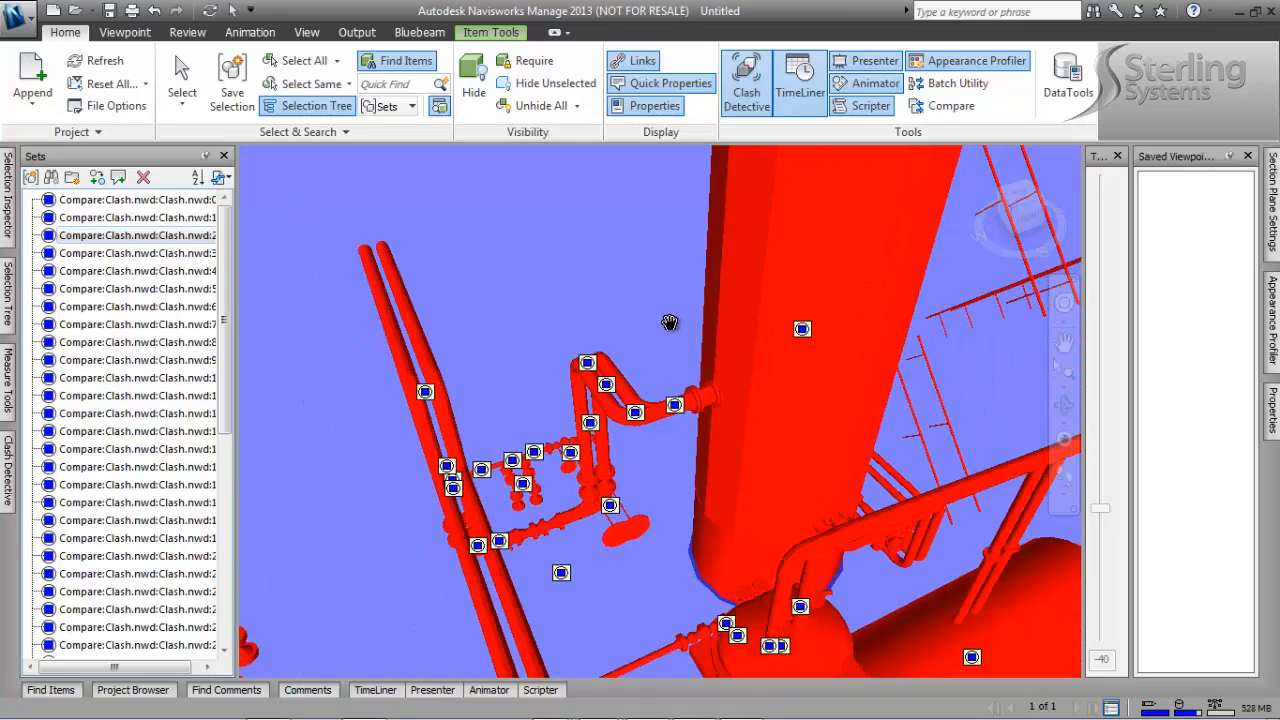
scroll(653, 408, down, 2)
drag(765, 583, 646, 531)
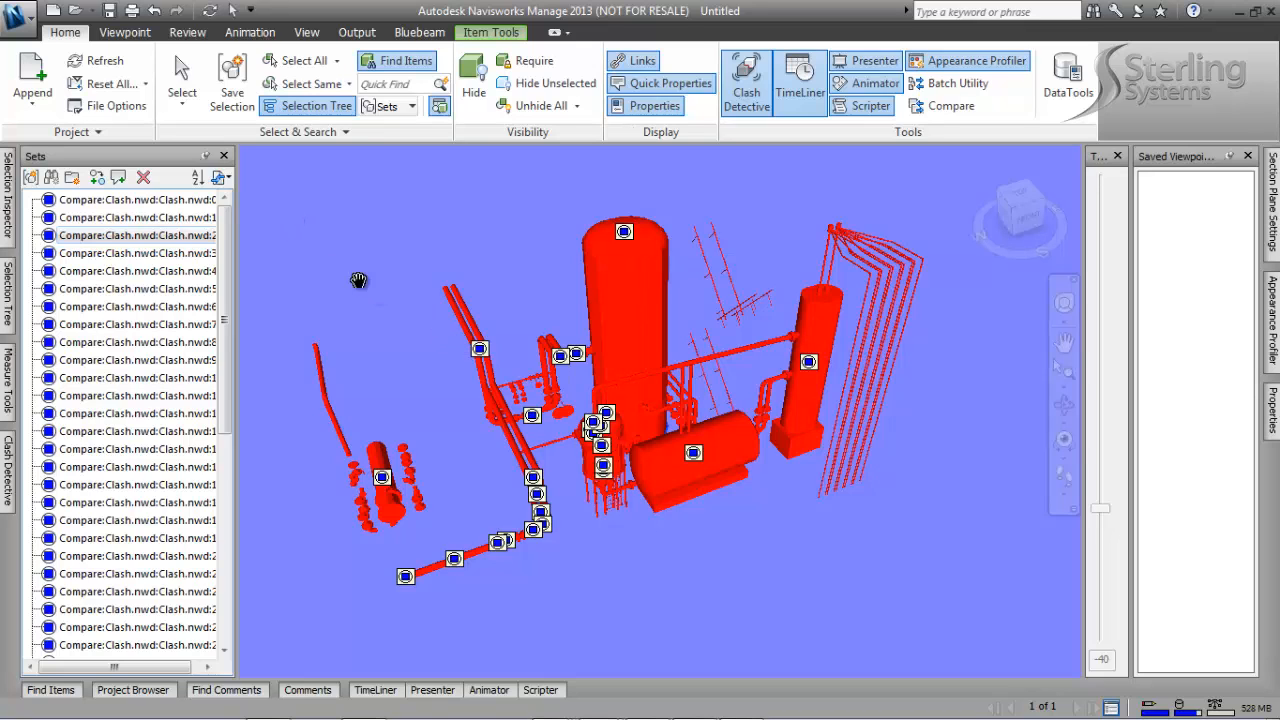
Step: Open Gatehouse_TimeLiner.nwf from the Gatehouse folder
click(75, 12)
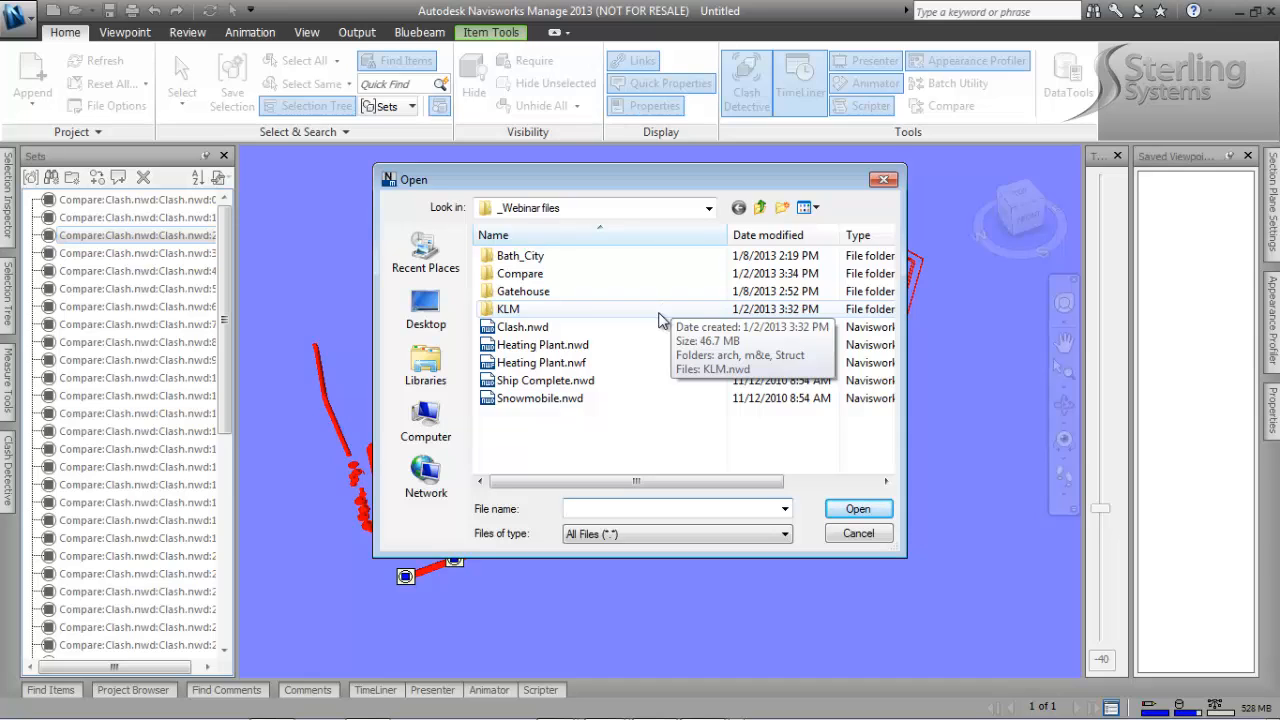
double_click(551, 290)
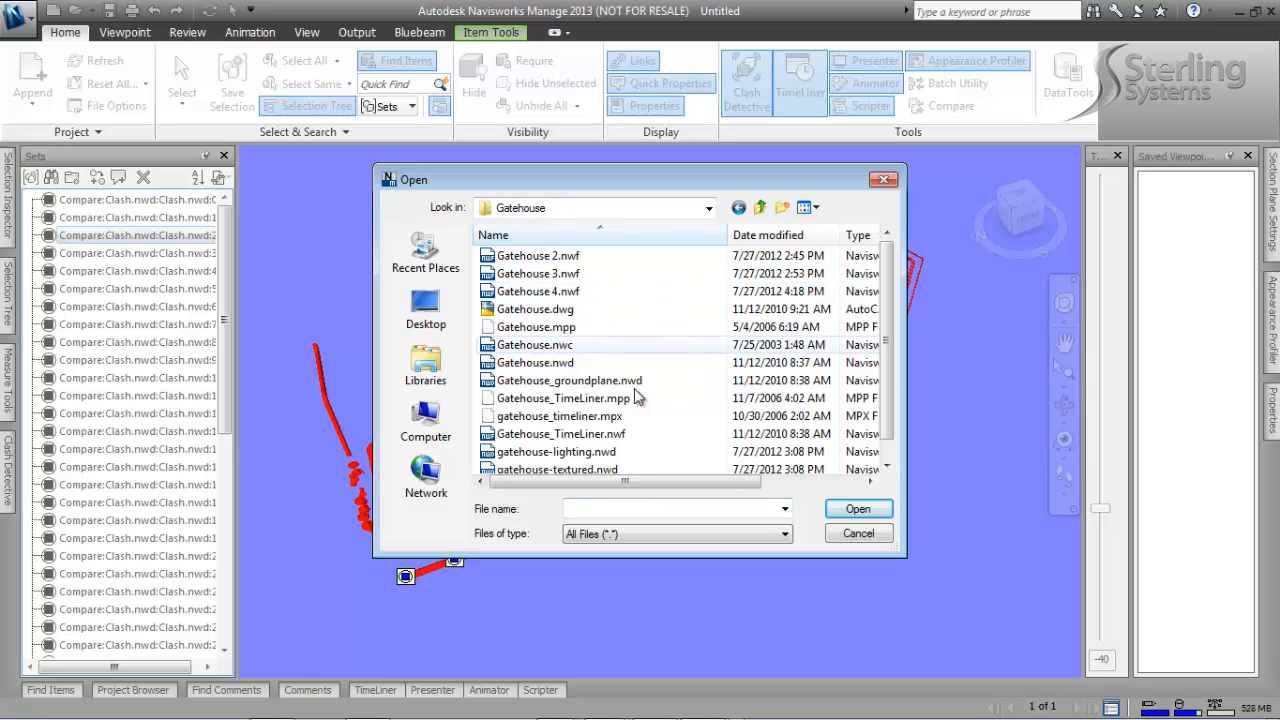
double_click(563, 434)
click(654, 441)
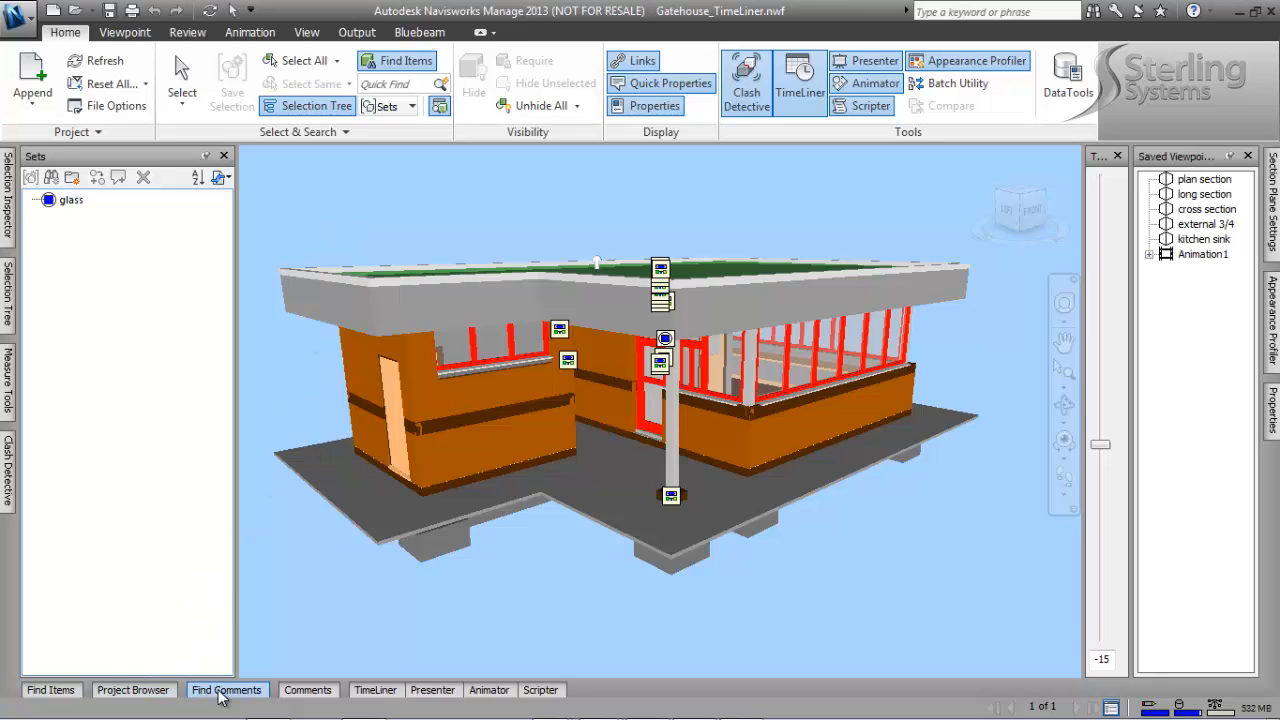
Step: Display an enlarged TimeLiner task schedule from the start of its Gantt chart, with the Sets and Saved Viewpoints windows auto-hidden
click(381, 693)
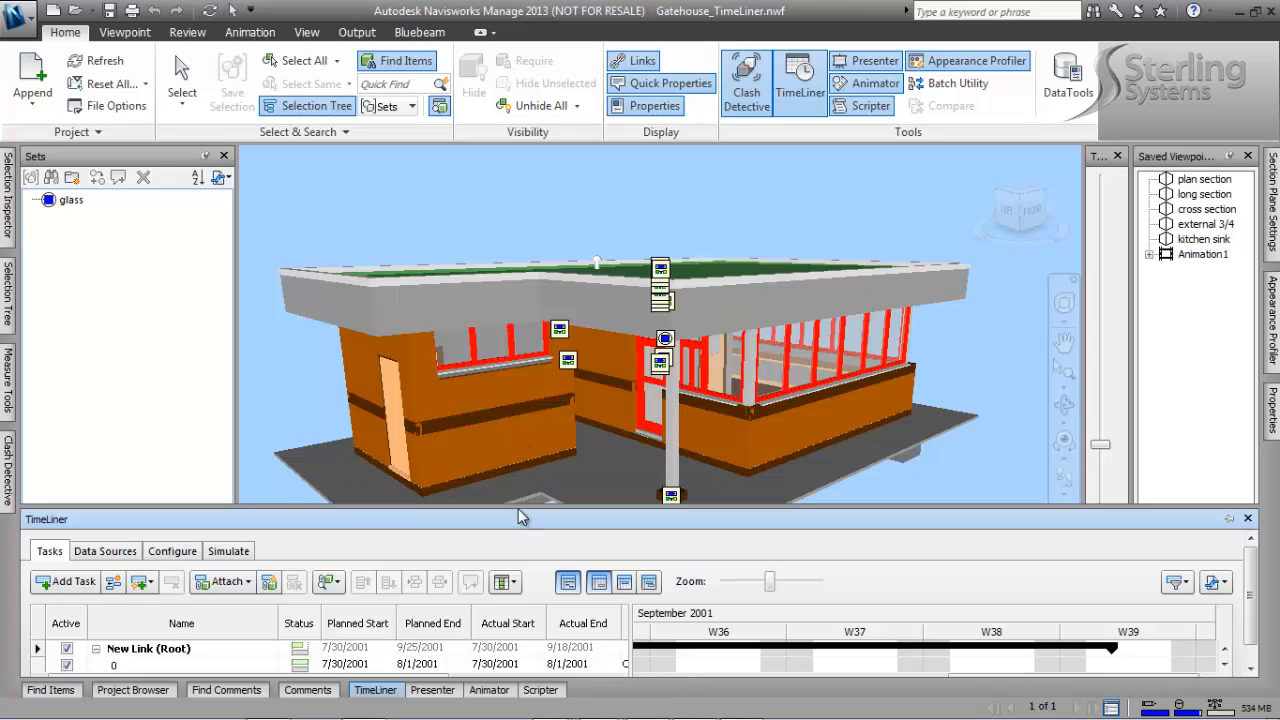
drag(523, 508, 525, 427)
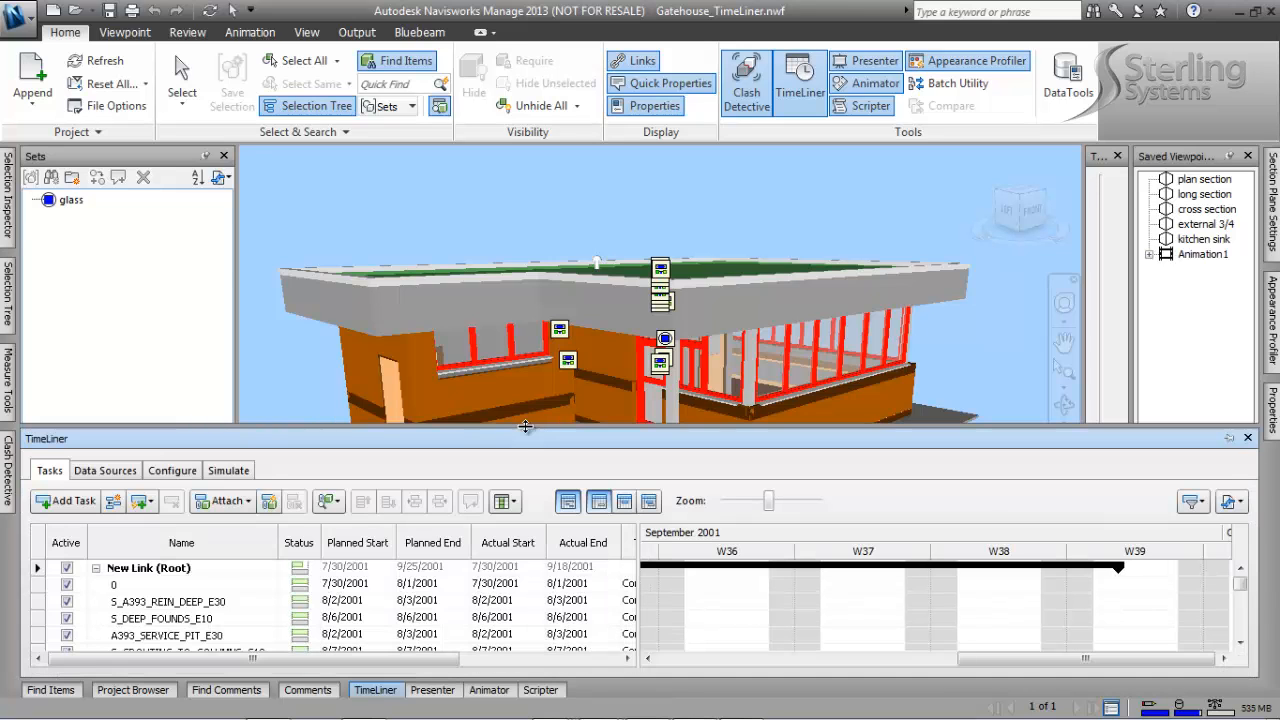
click(206, 157)
click(1229, 157)
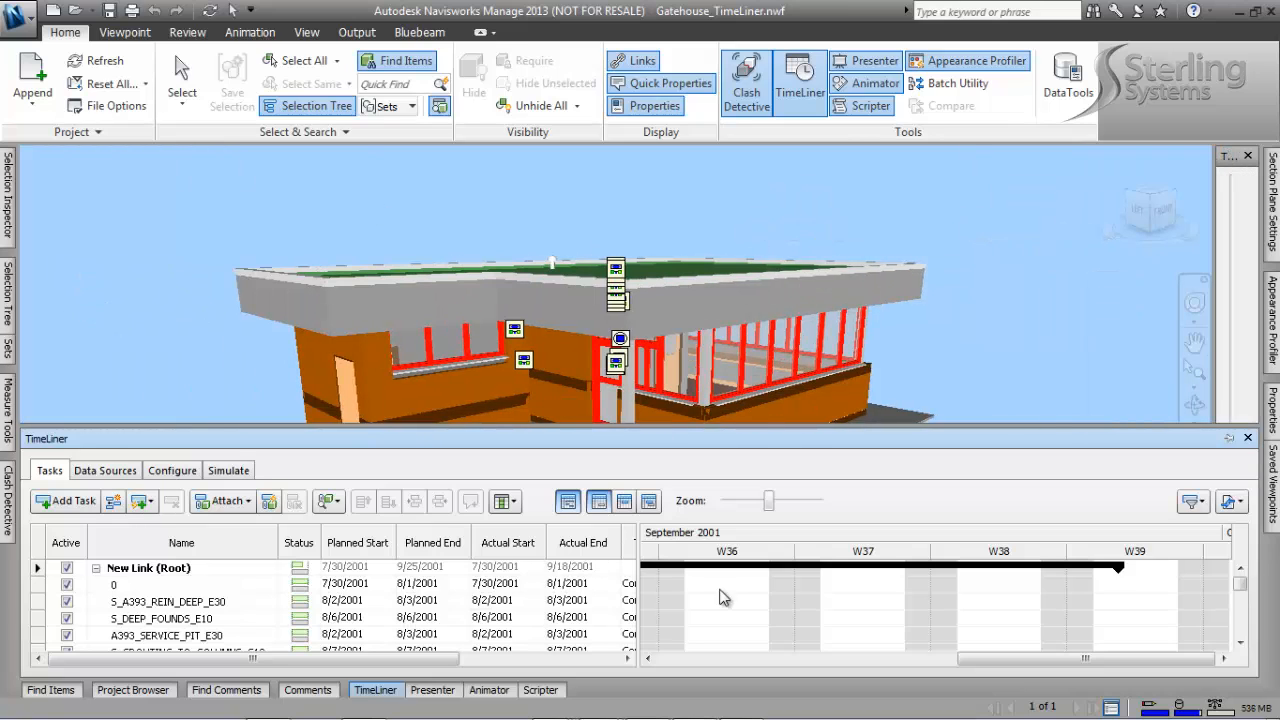
drag(1084, 661, 752, 666)
mouse_move(1247, 594)
mouse_down()
mouse_move(1249, 628)
mouse_move(1246, 592)
mouse_up()
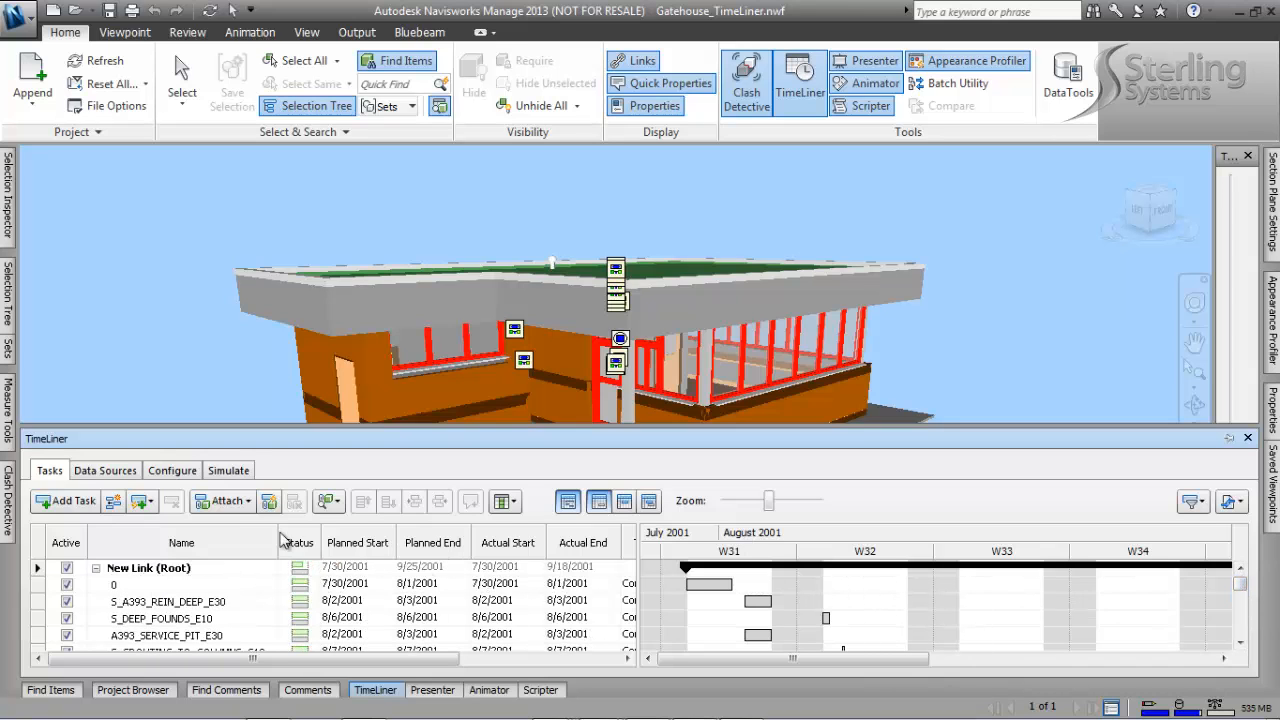
Step: Play the TimeLiner construction simulation of the gatehouse with more of the model in view
click(230, 471)
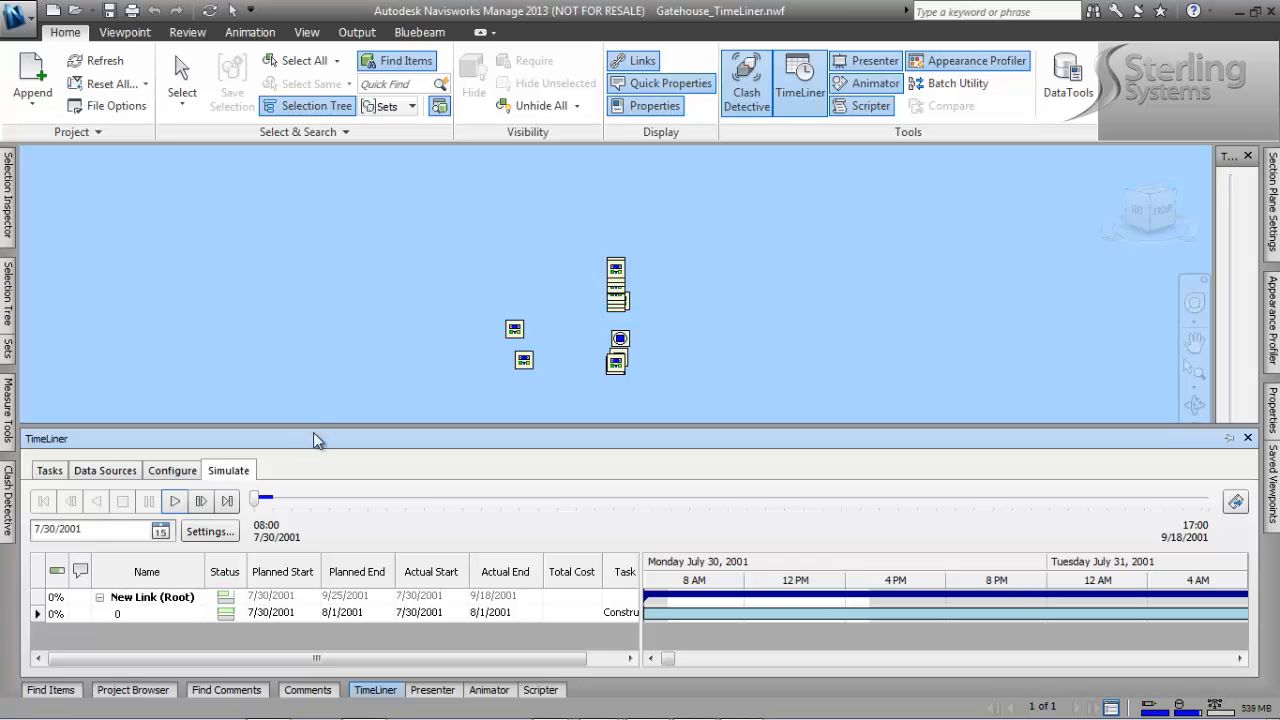
drag(318, 438, 318, 498)
click(174, 571)
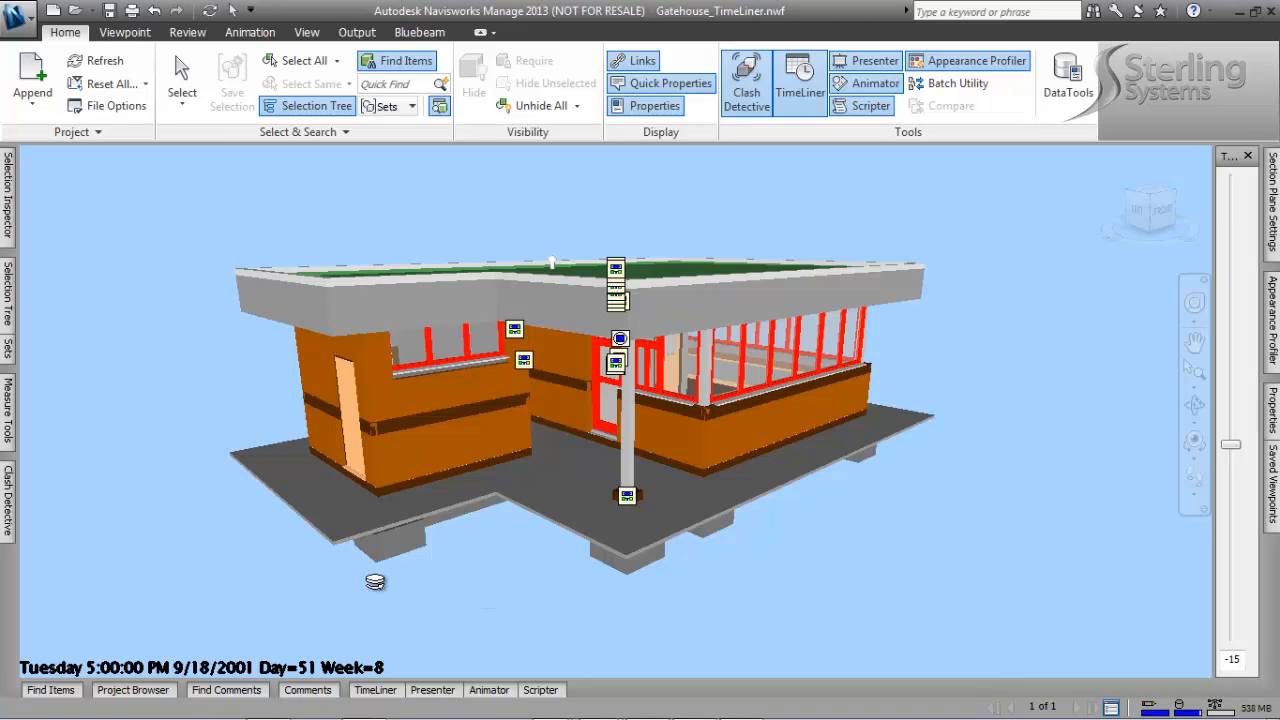
Step: Bring back TimeLiner at a larger height and rewind the simulation to its start
click(376, 690)
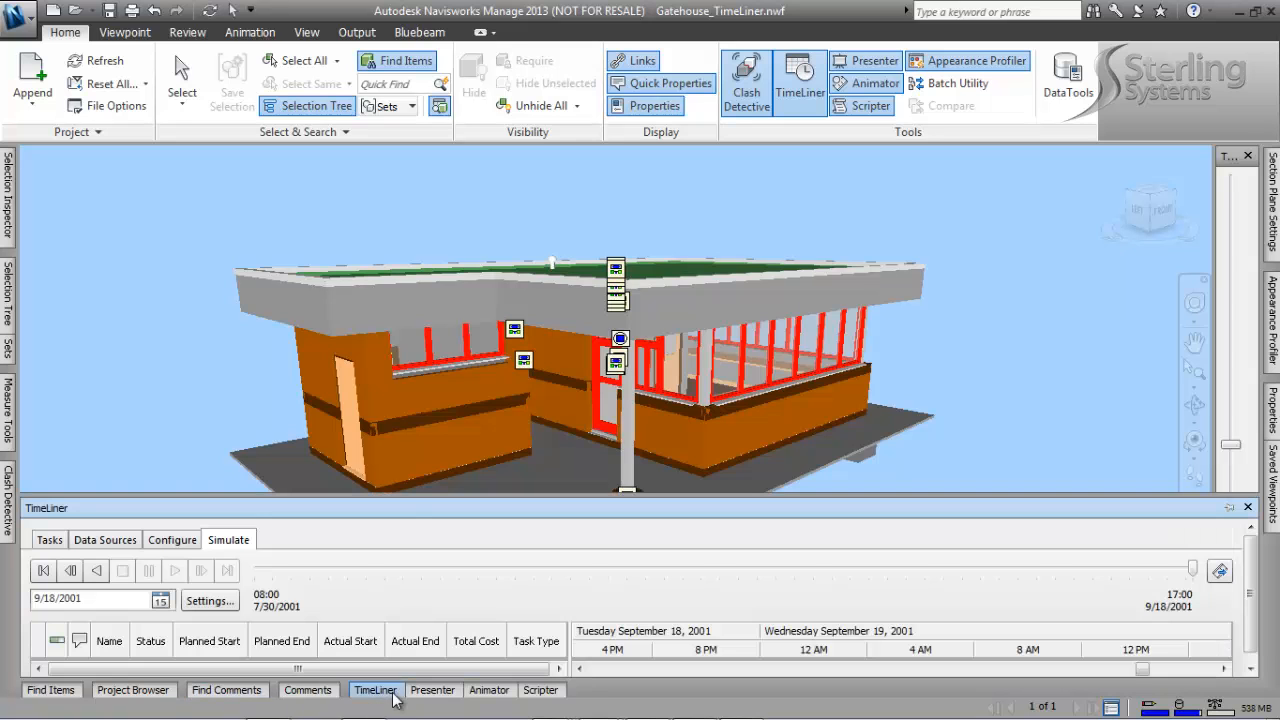
drag(410, 497, 410, 319)
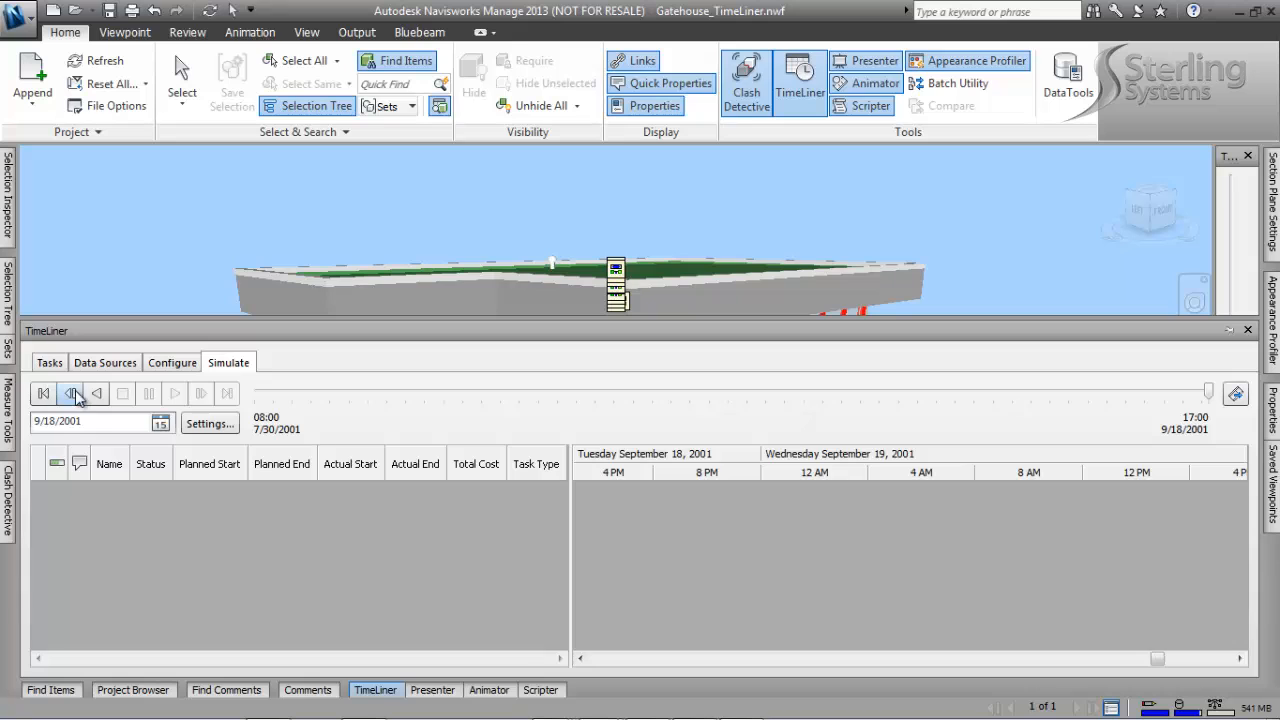
click(43, 403)
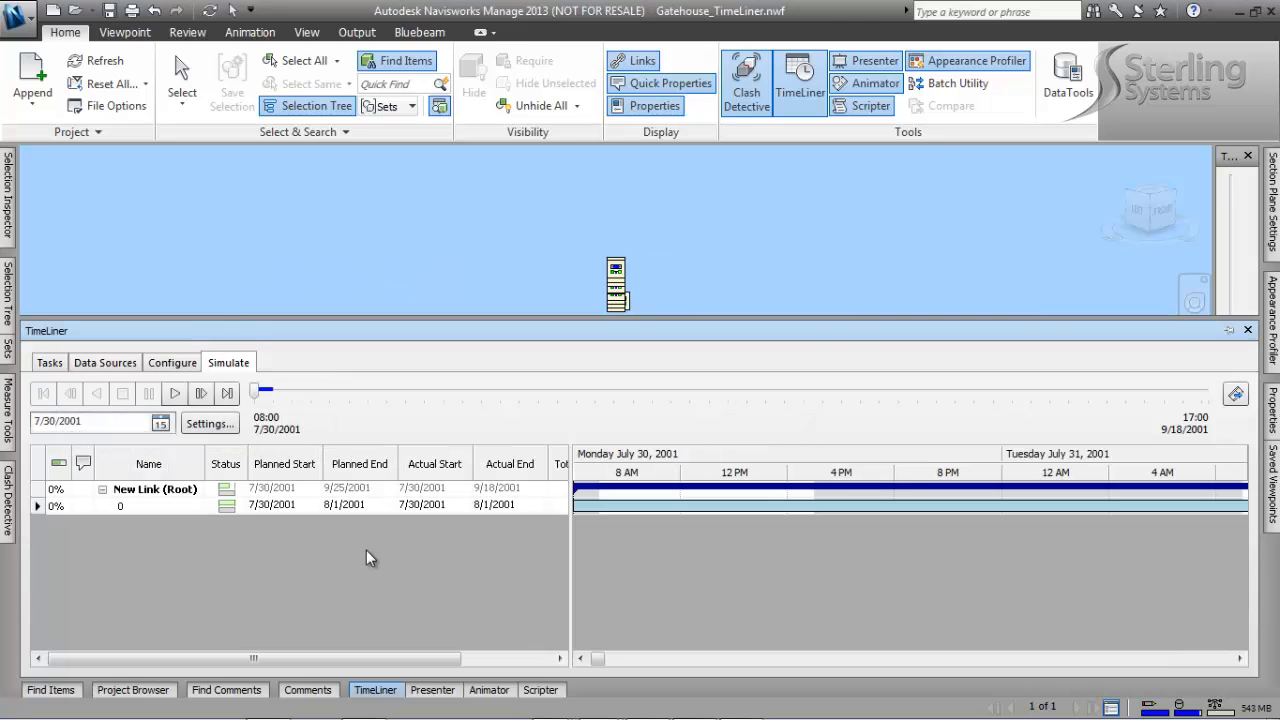
Step: Show the full TimeLiner task list and examine the tasks' Task Type and Attached values
click(410, 505)
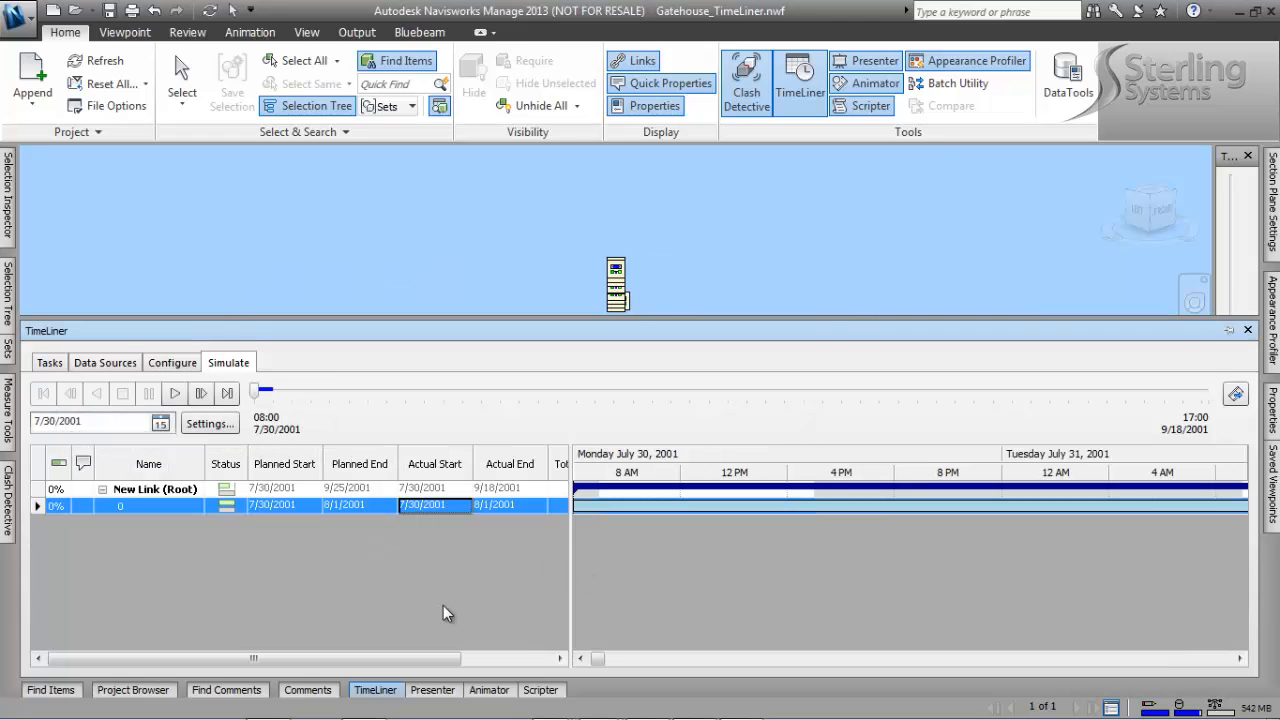
click(49, 362)
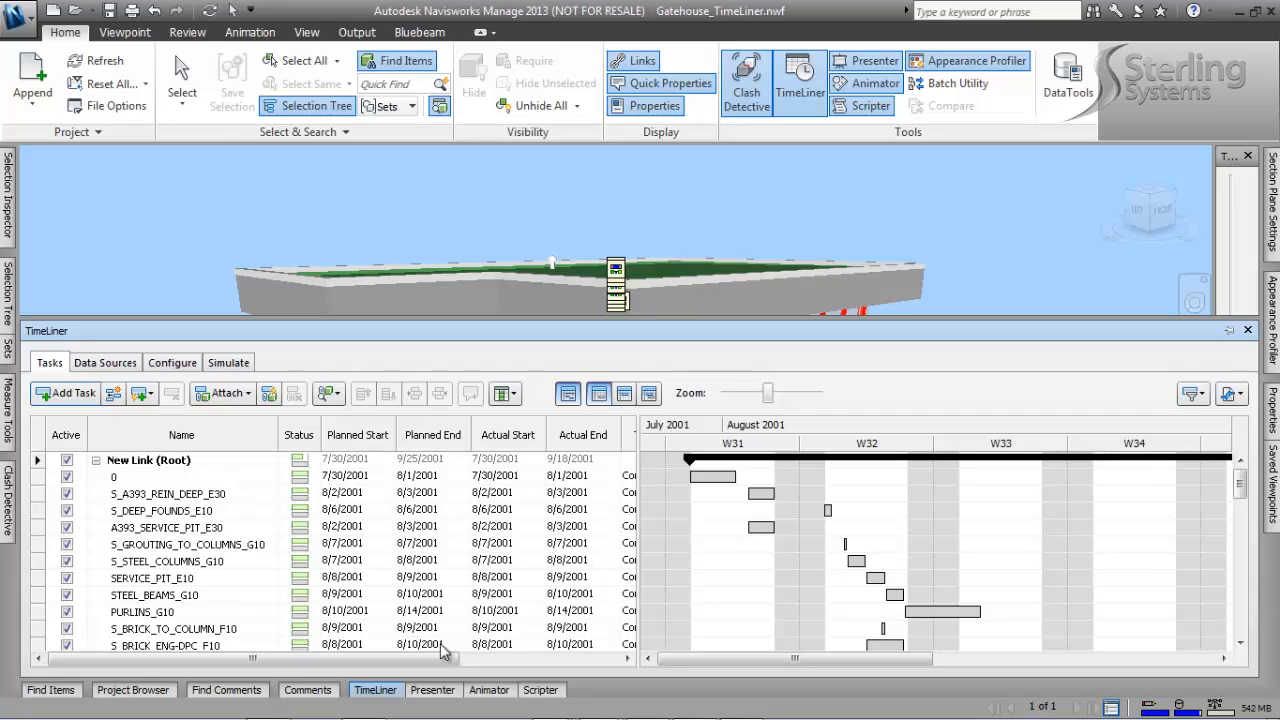
click(170, 494)
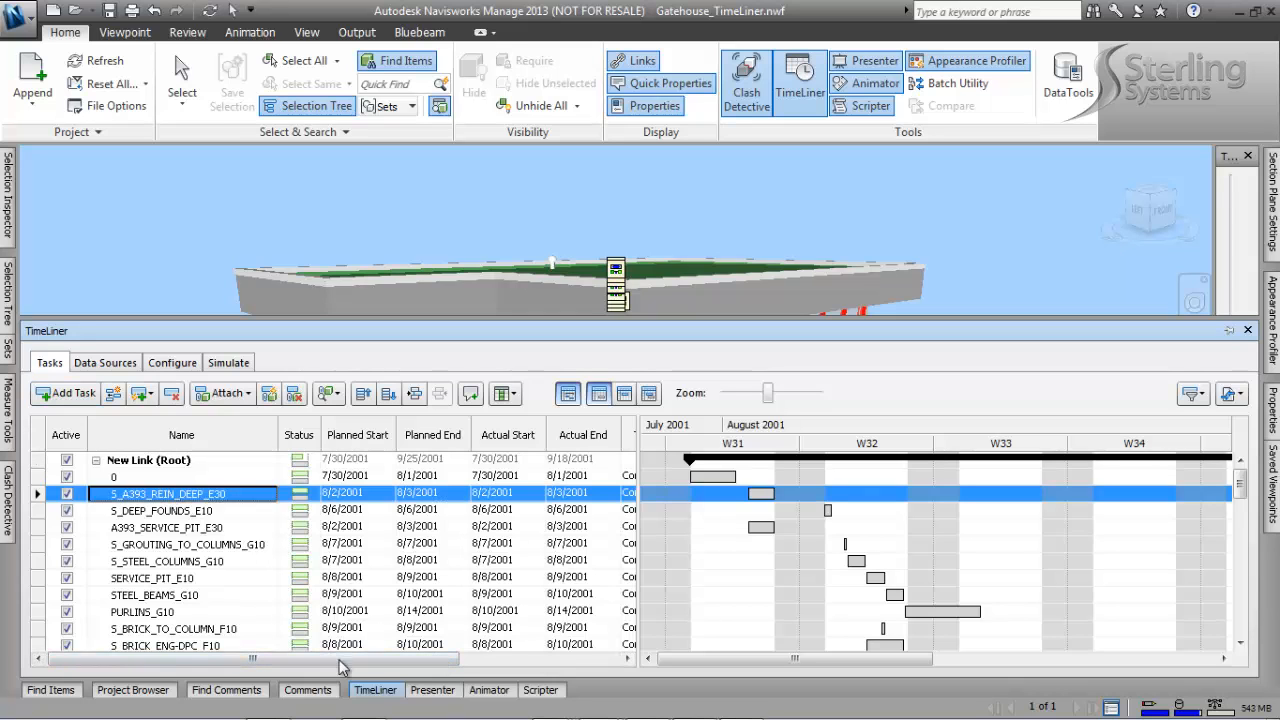
drag(338, 660, 498, 662)
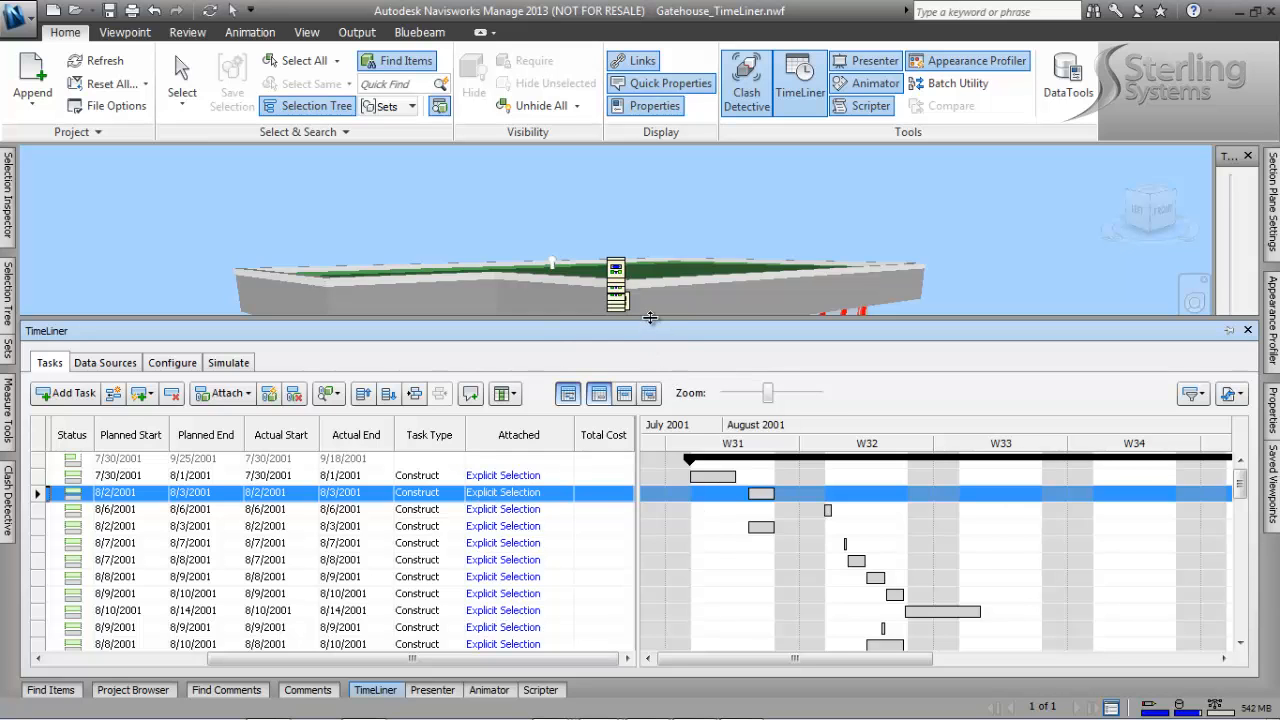
Step: Reduce the height of the TimeLiner window and open Gatehouse.nwd from the Gatehouse folder
drag(650, 318, 634, 522)
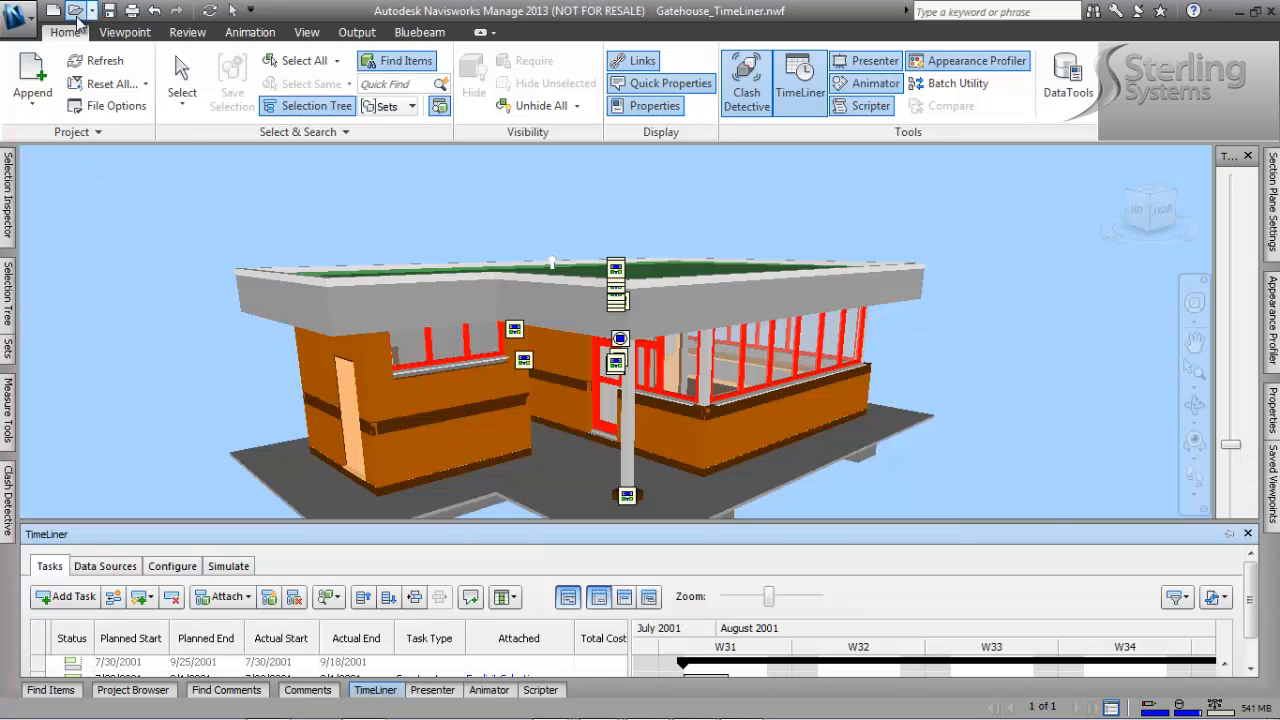
click(75, 11)
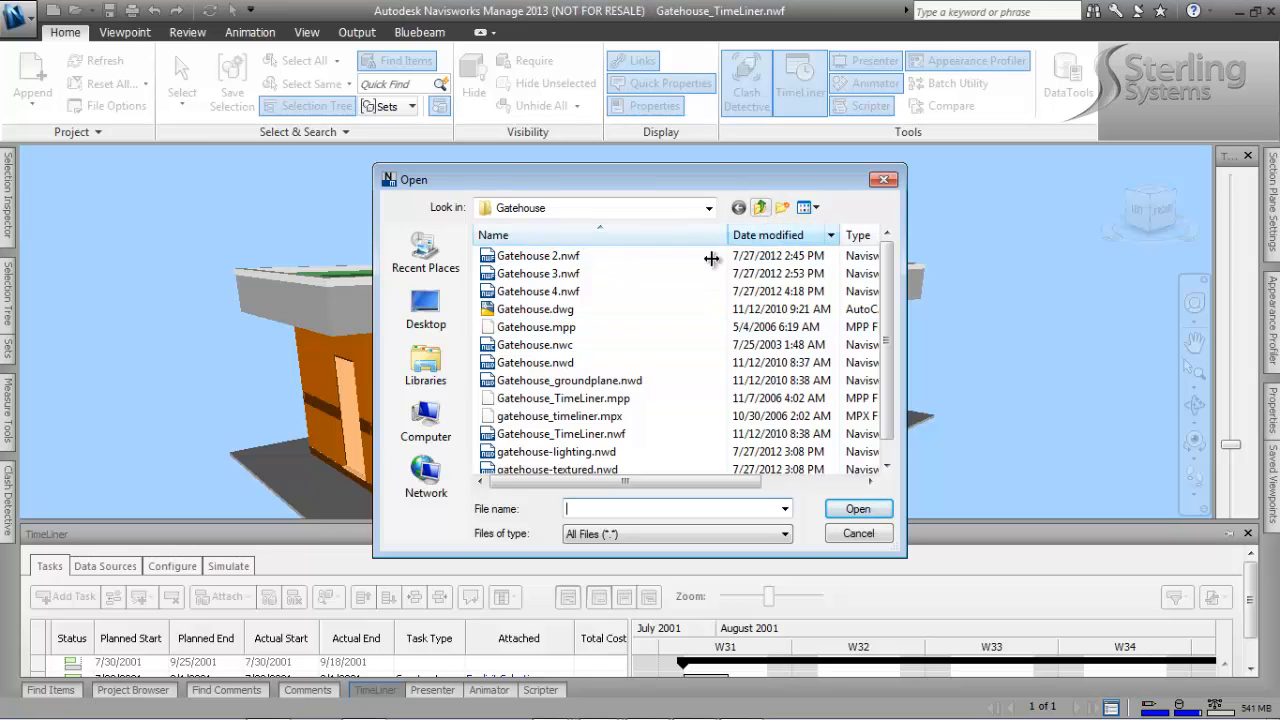
click(578, 366)
double_click(578, 366)
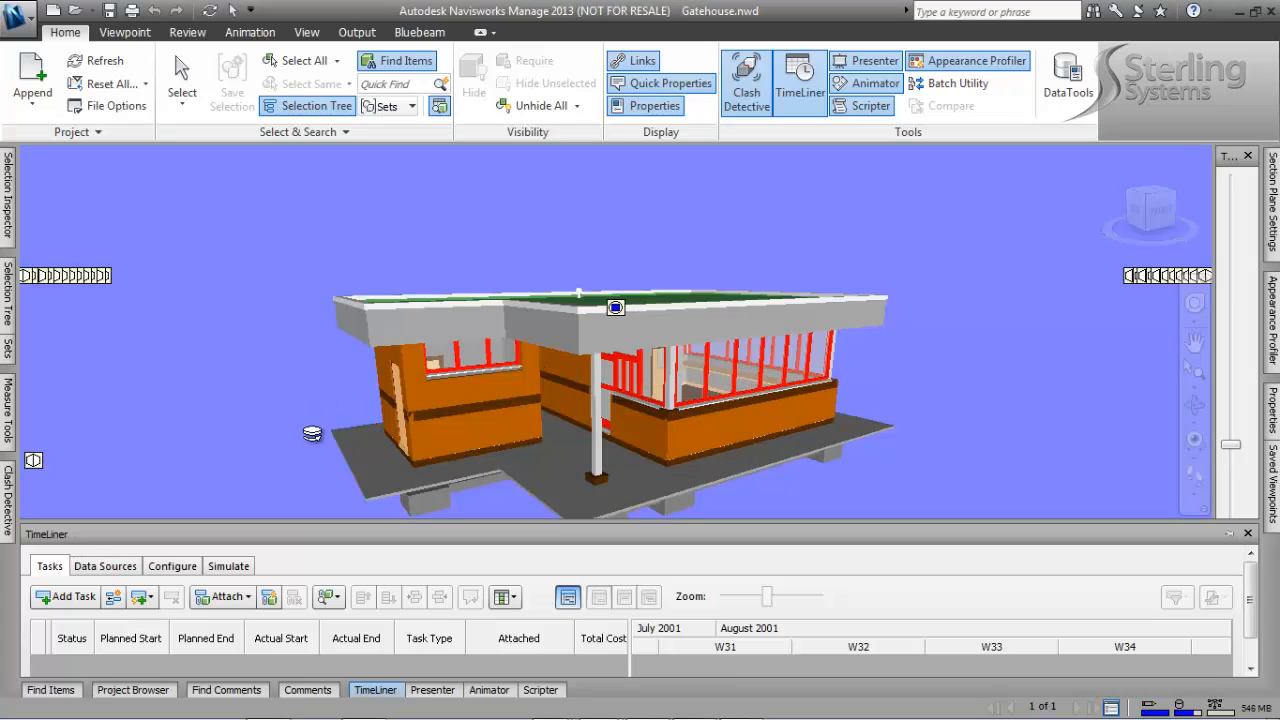
Step: Add gatehouse_timeliner.mpx as a Microsoft Project MPX data source in TimeLiner, leaving the external field mapping empty
drag(288, 521, 292, 474)
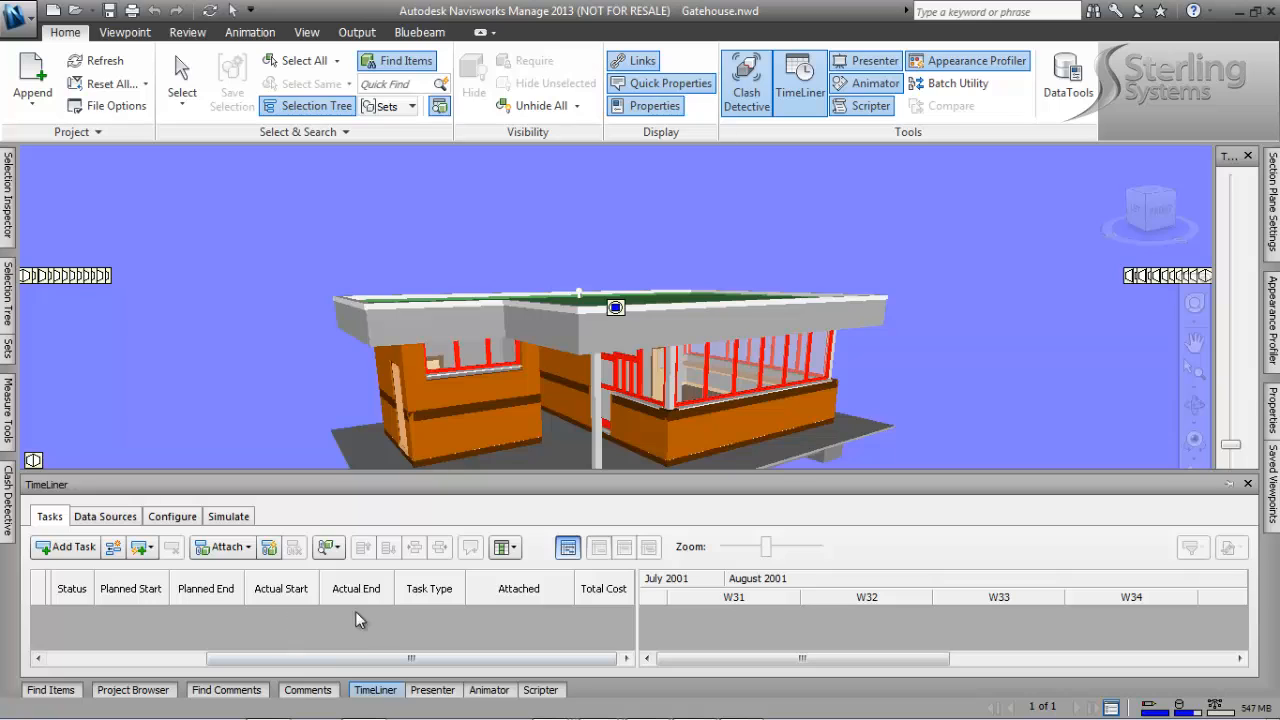
click(118, 516)
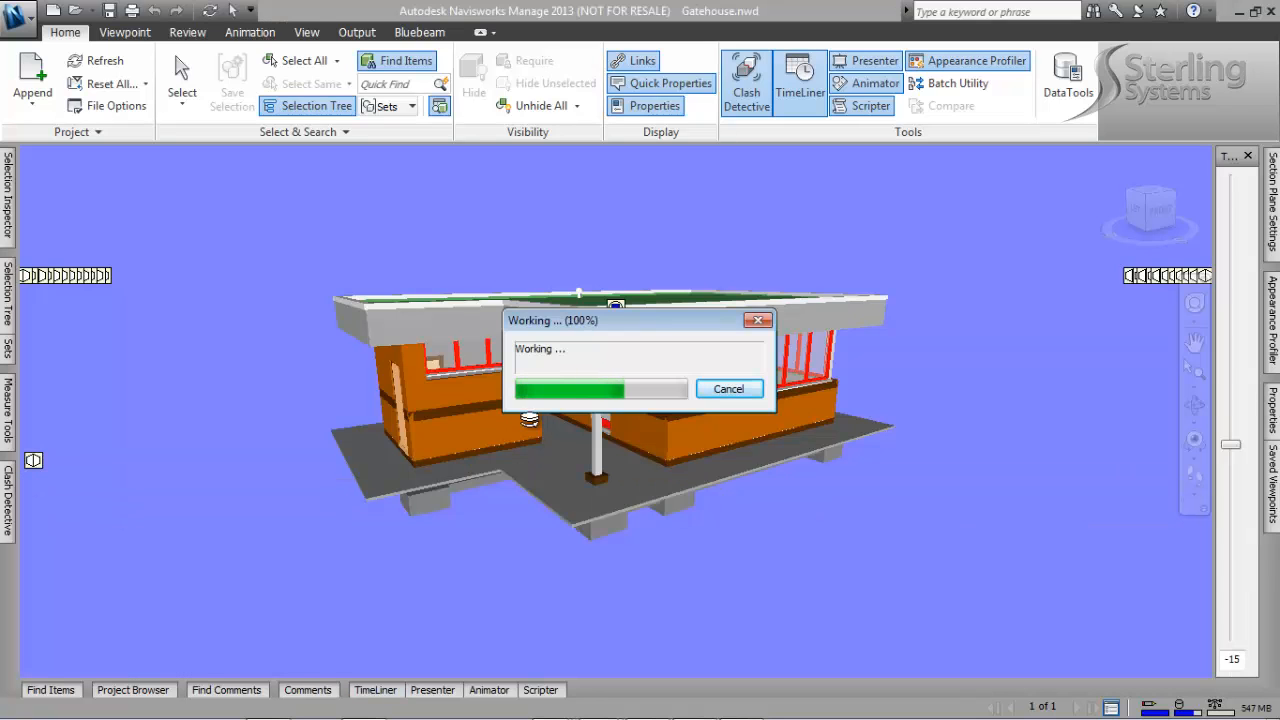
click(374, 692)
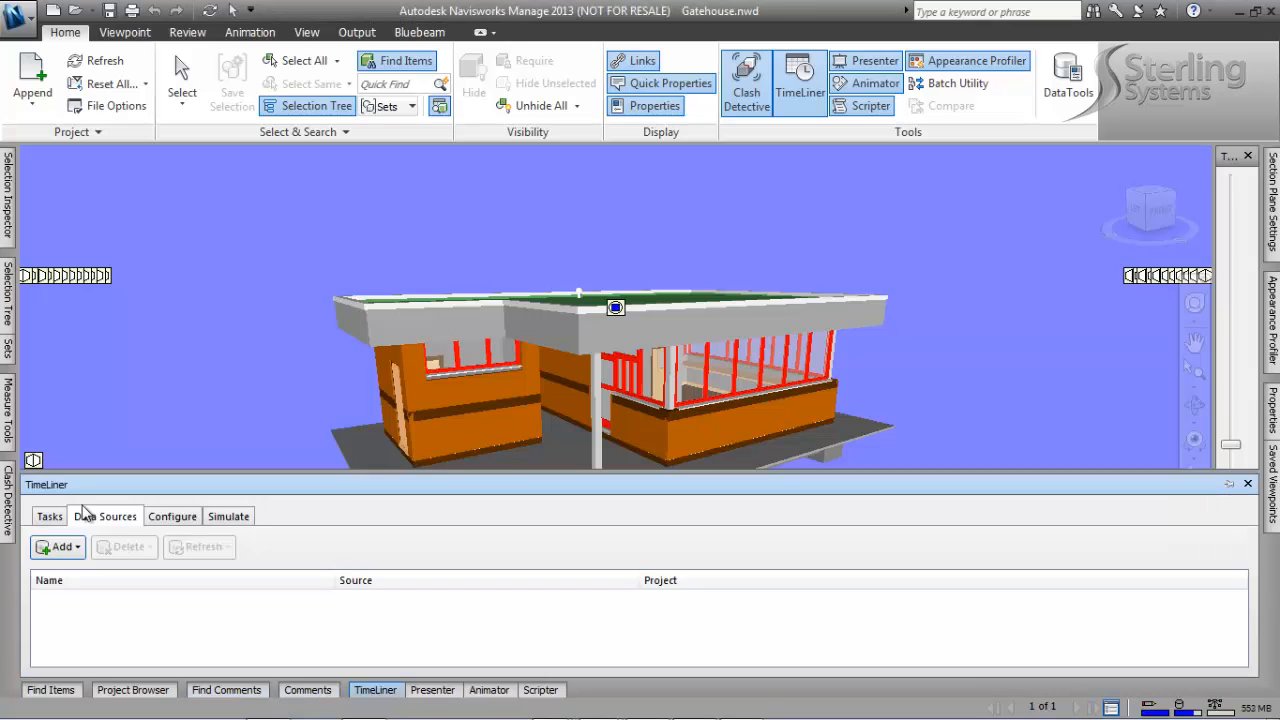
click(59, 553)
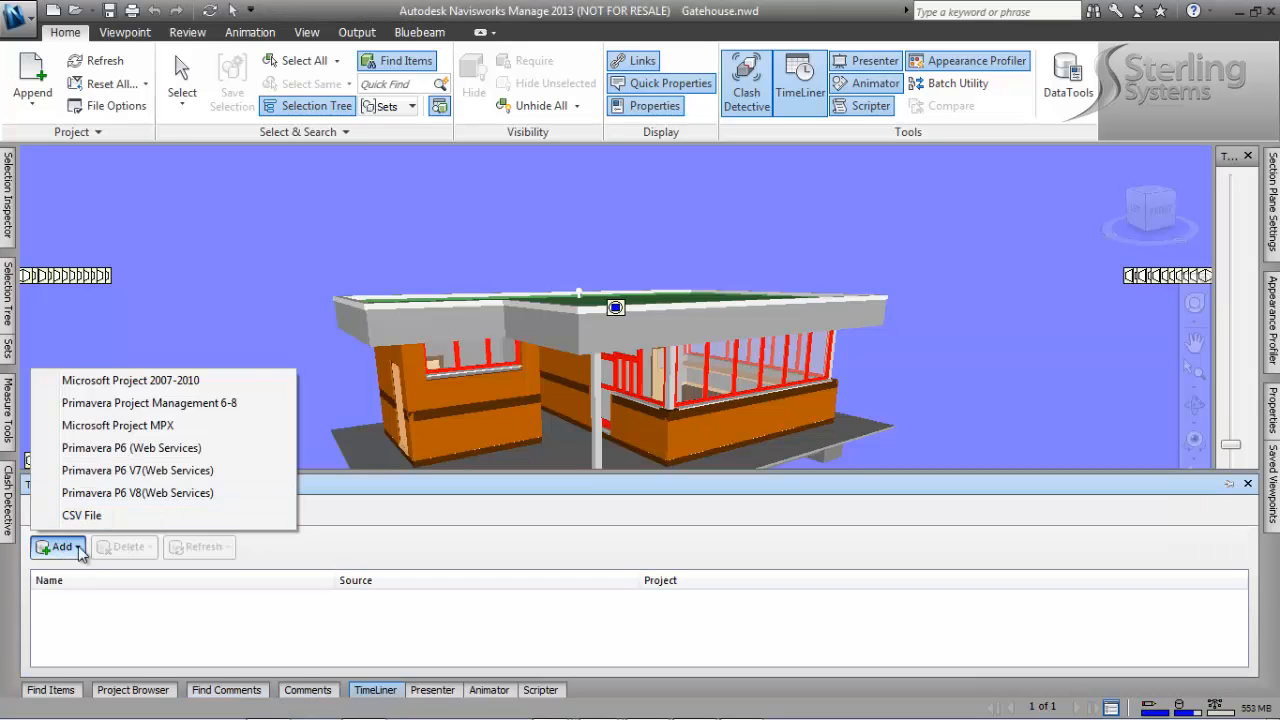
click(209, 427)
click(503, 250)
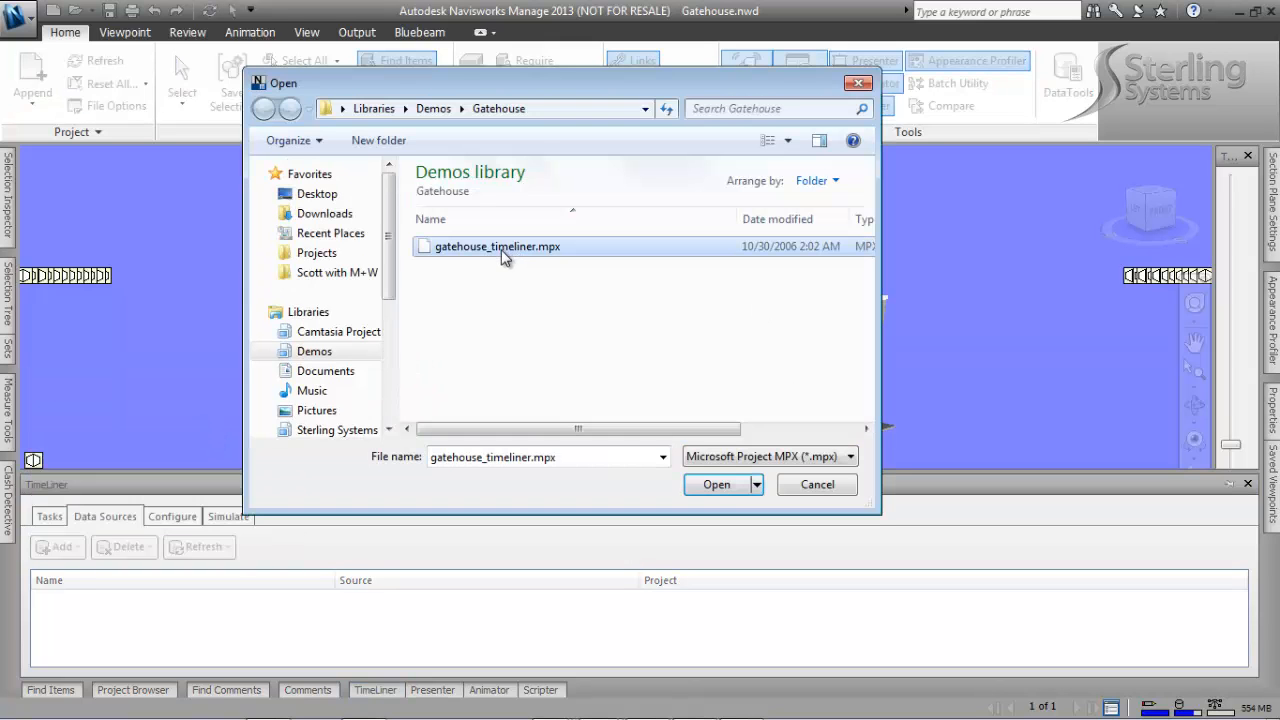
click(716, 484)
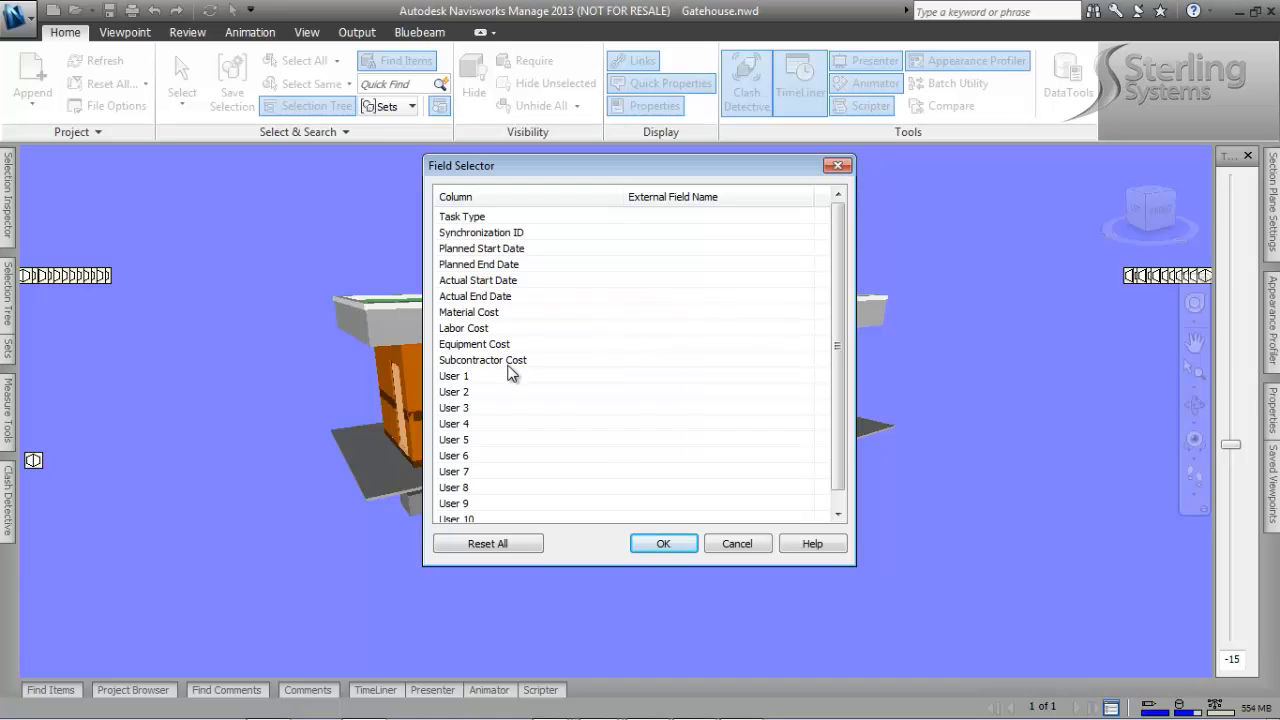
click(663, 545)
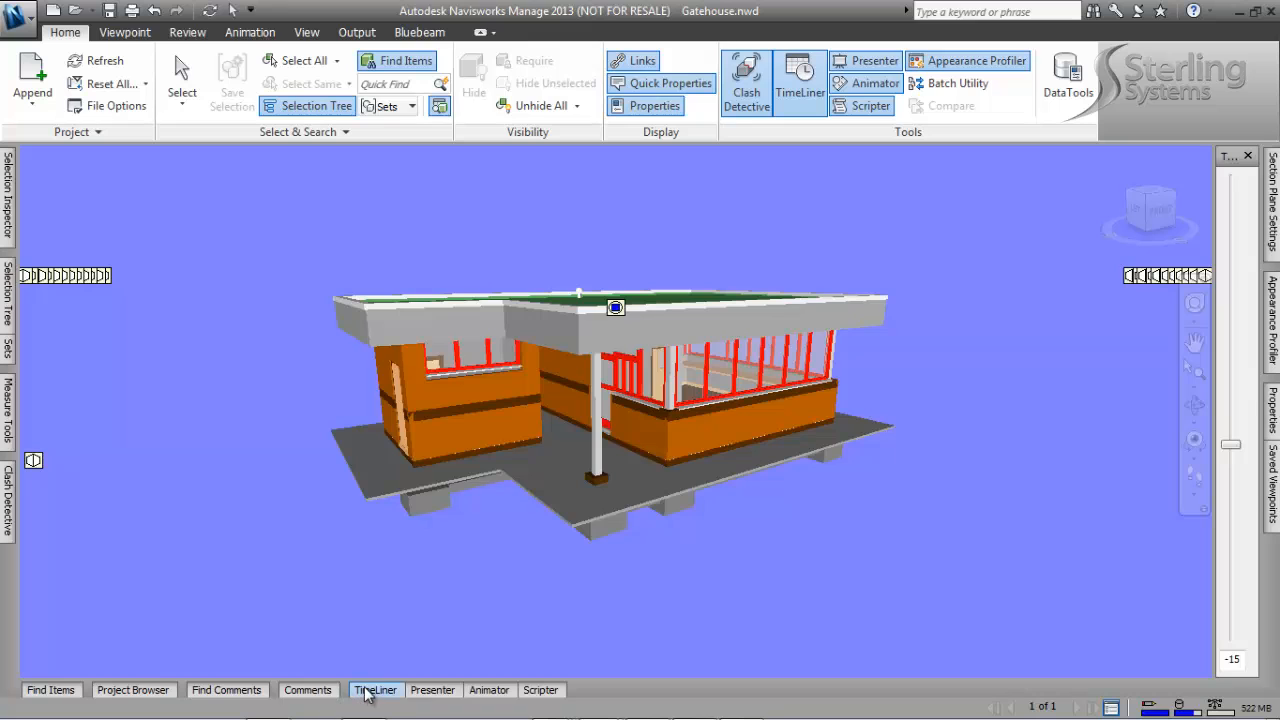
Step: Keep the TimeLiner window pinned open and rebuild the task hierarchy from the new MPX data source
click(372, 690)
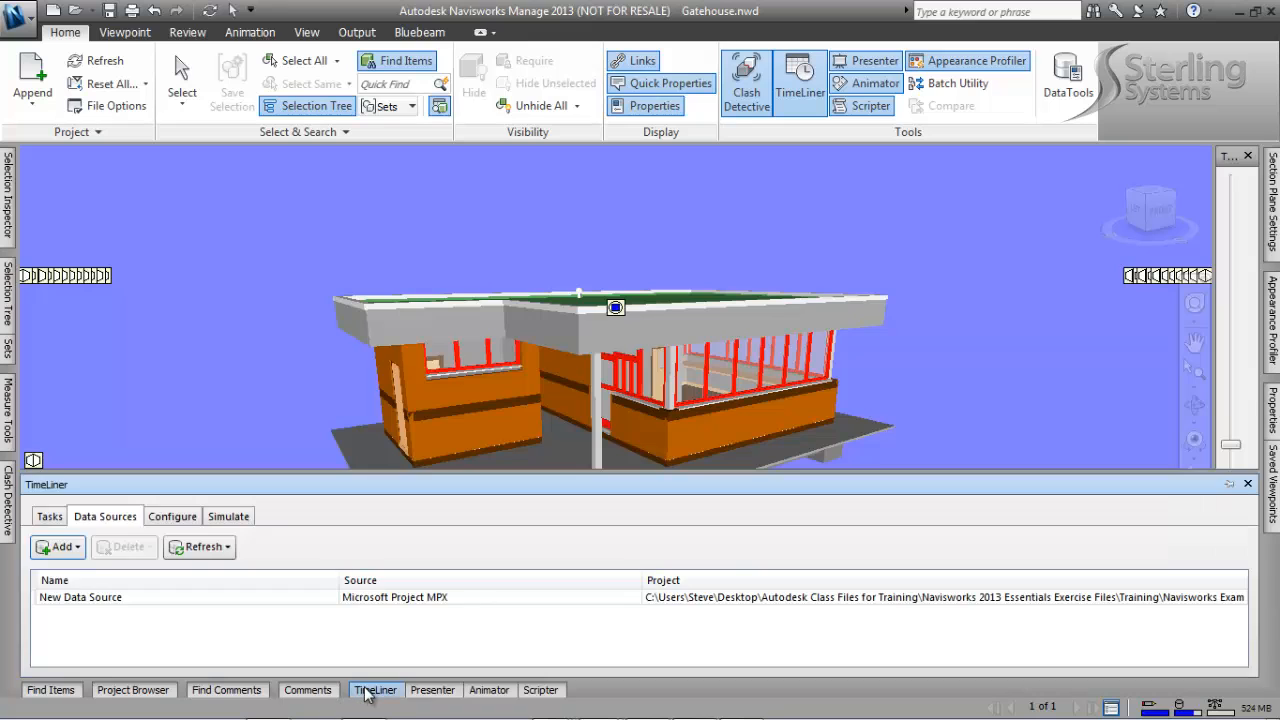
click(1230, 485)
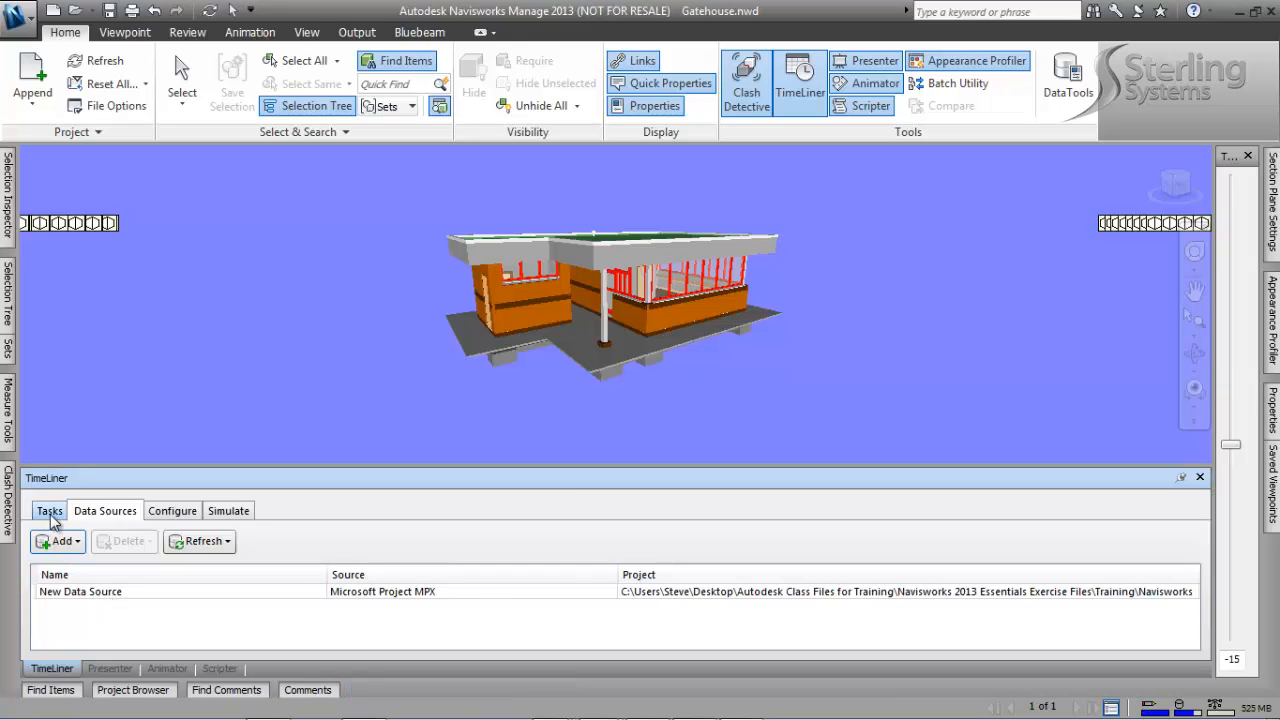
click(49, 511)
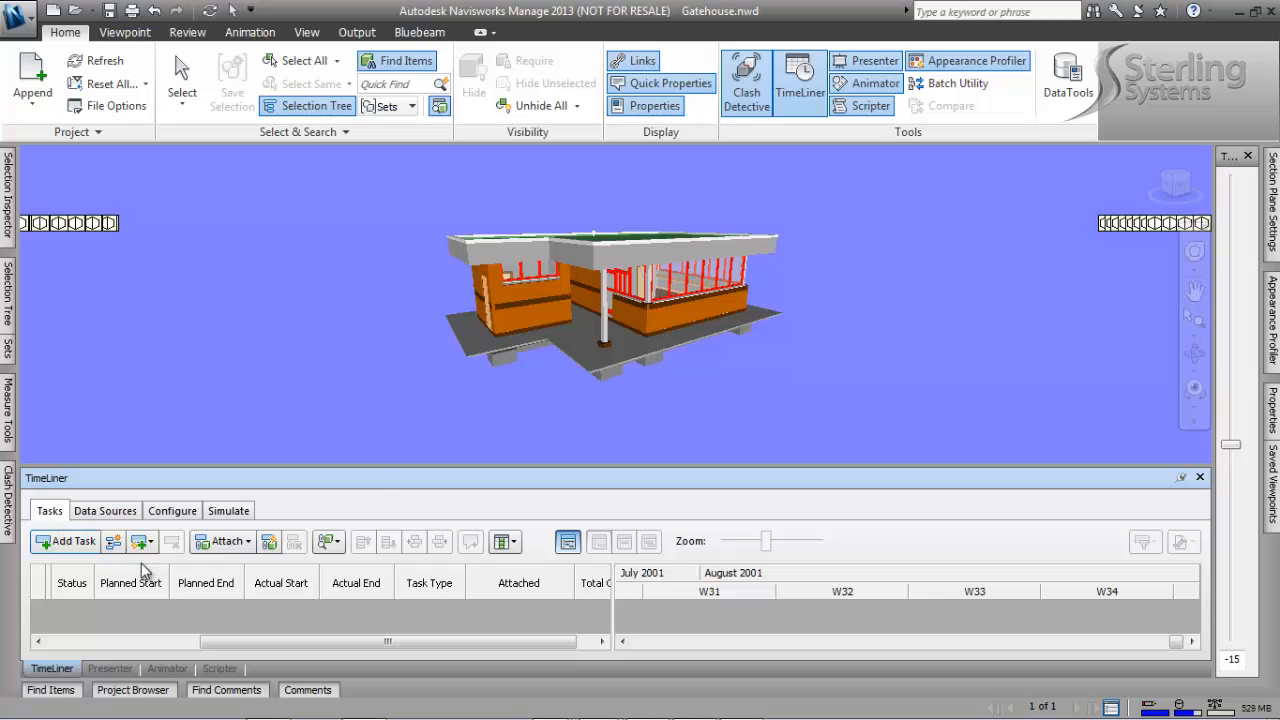
click(111, 512)
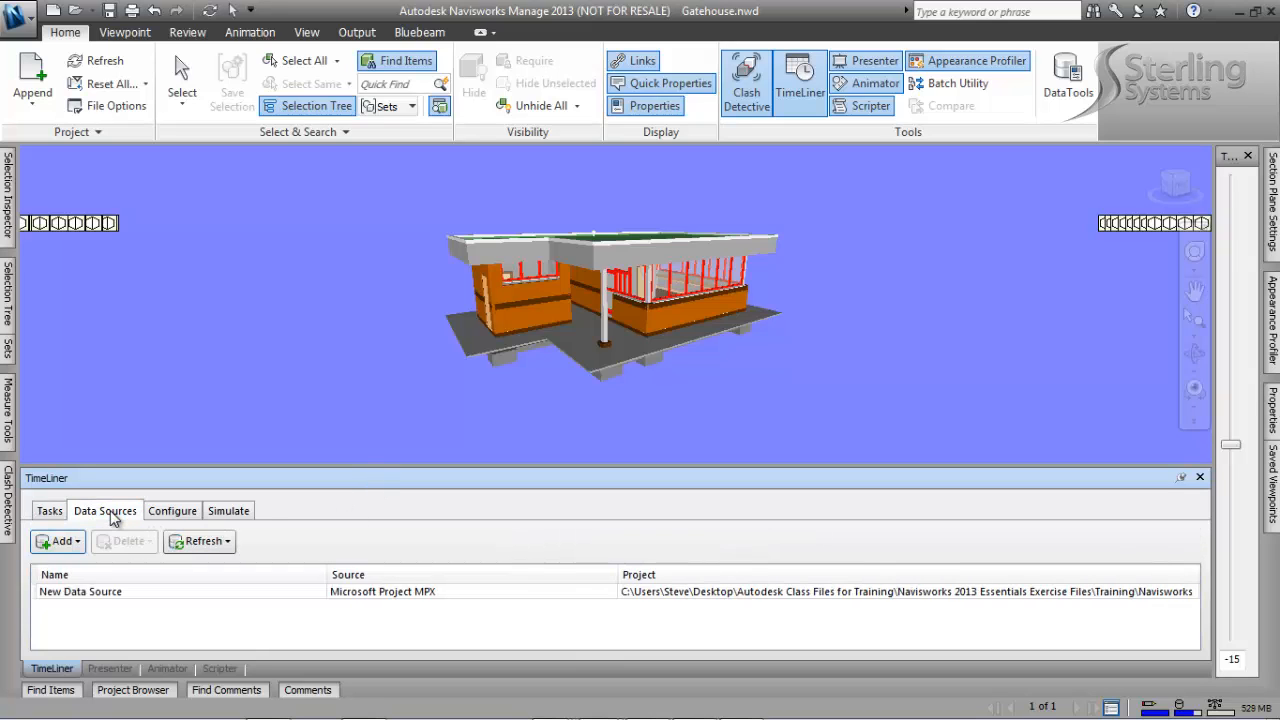
click(95, 597)
right_click(97, 599)
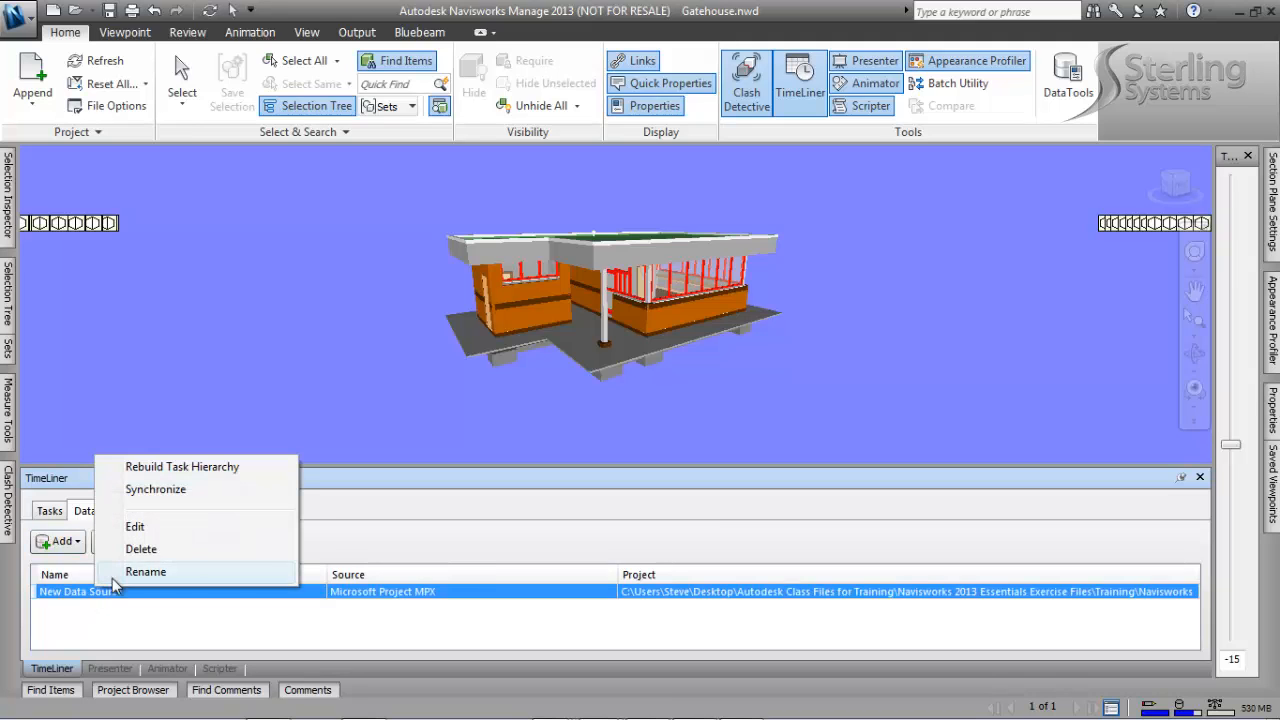
click(172, 470)
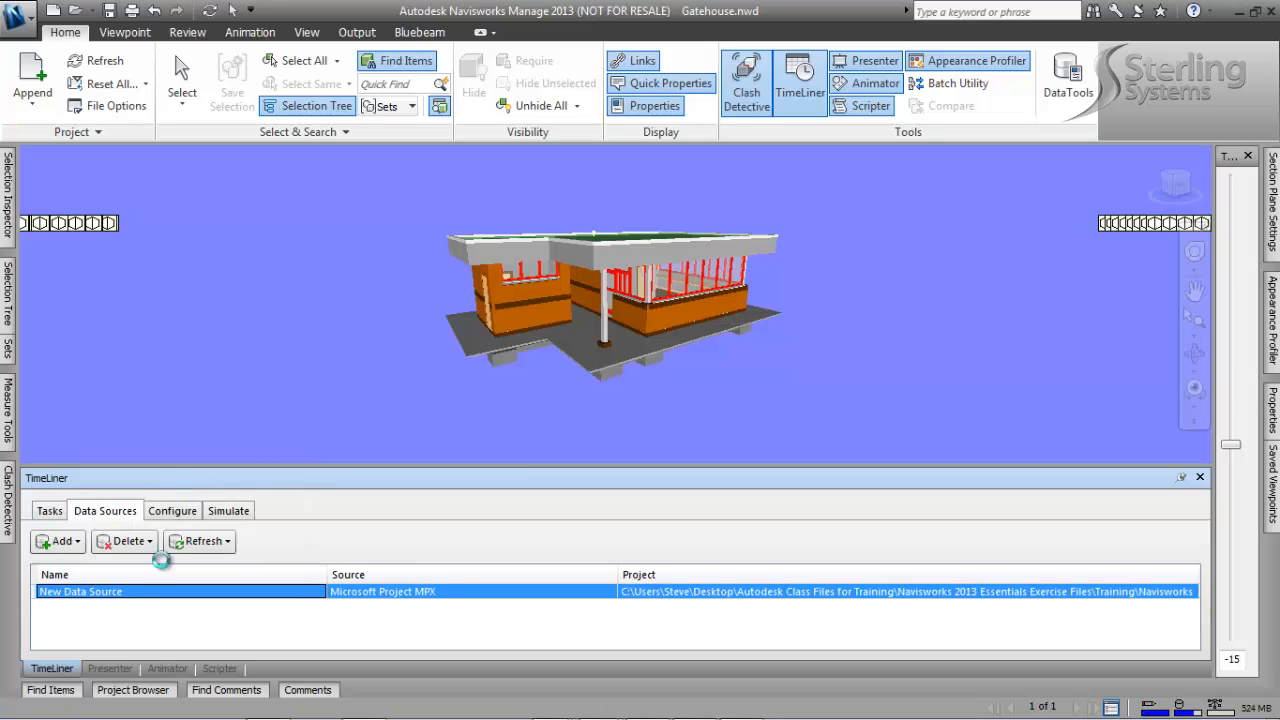
Step: Show the imported tasks in a taller TimeLiner window and look through their date, Task Type, Attached and Name columns
click(50, 511)
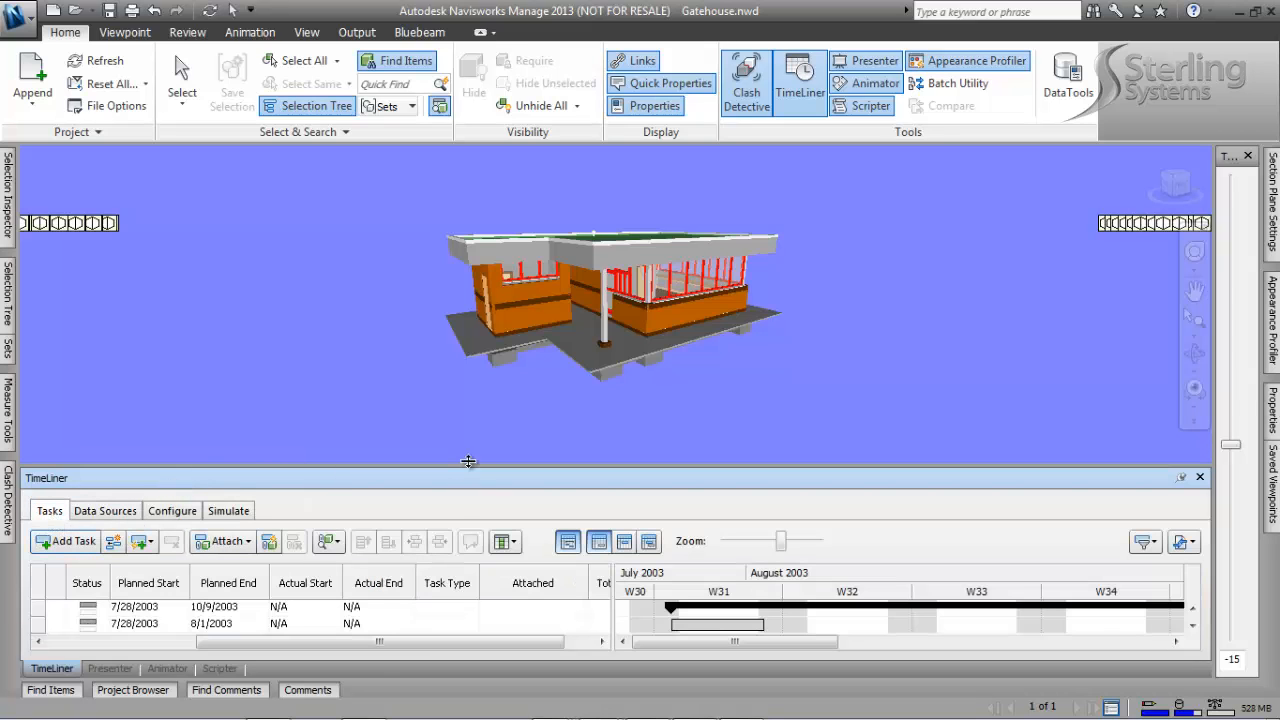
drag(481, 325, 481, 327)
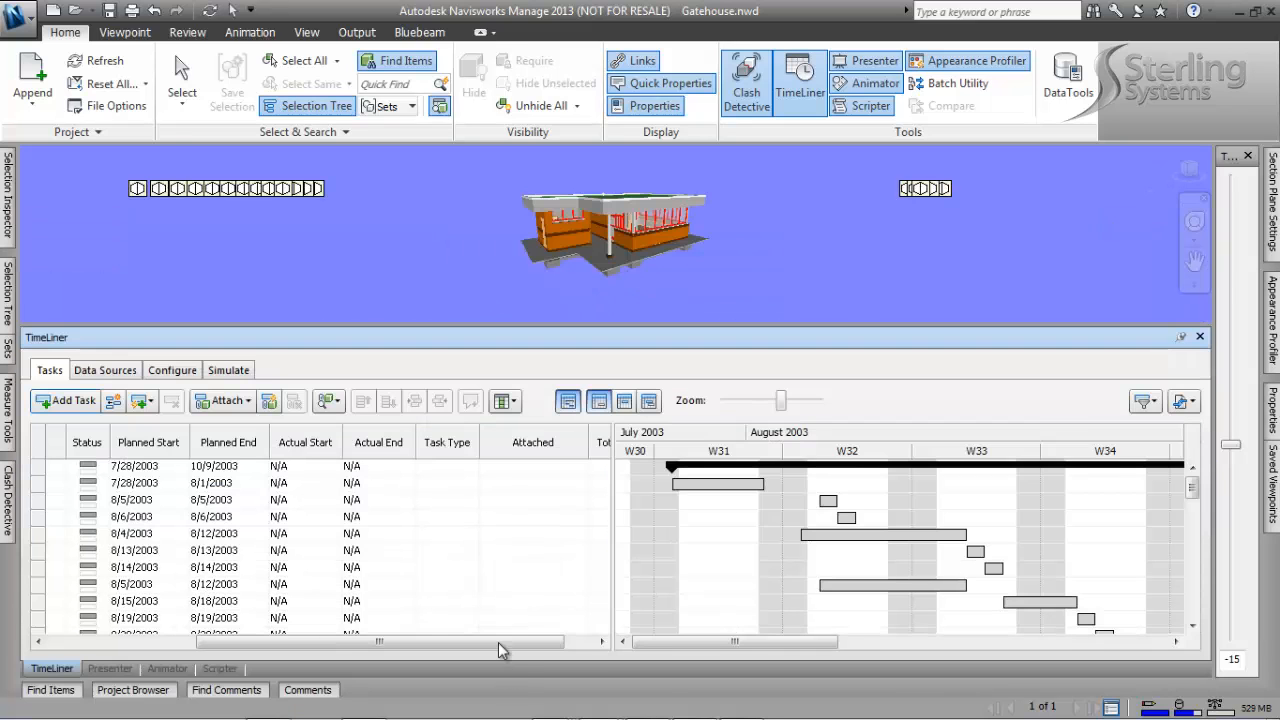
drag(498, 642, 568, 645)
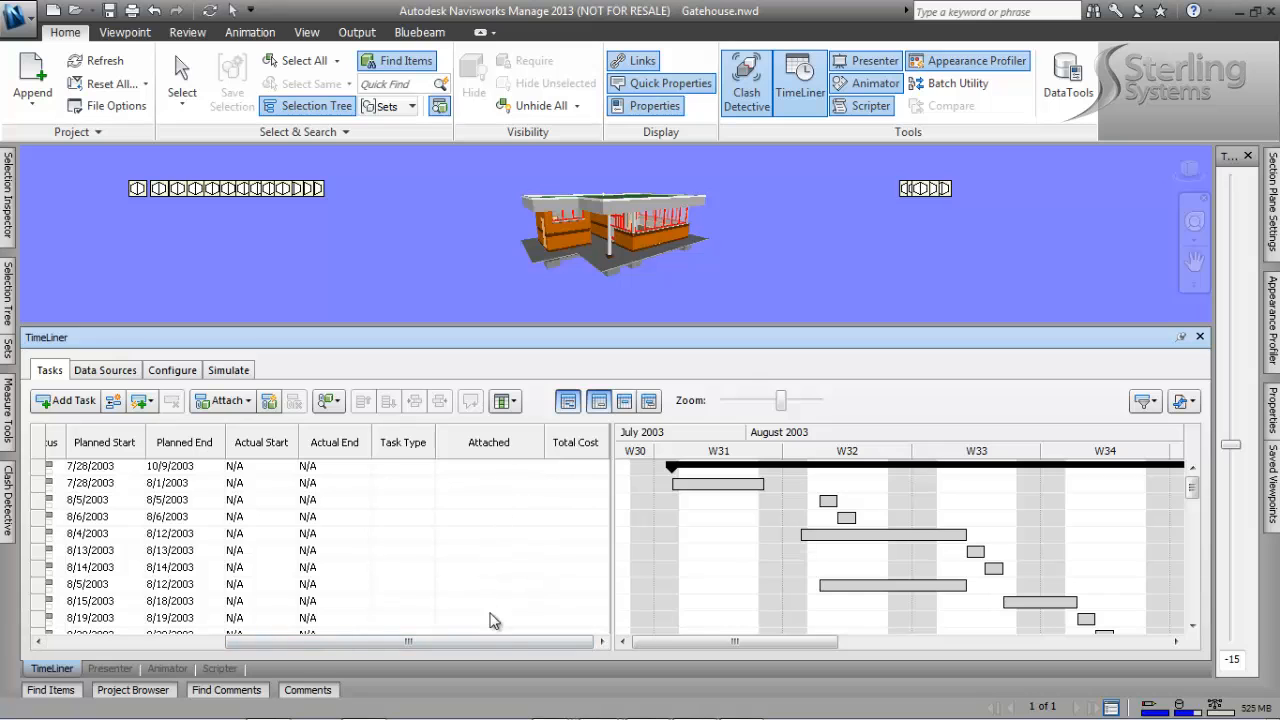
drag(491, 641, 302, 646)
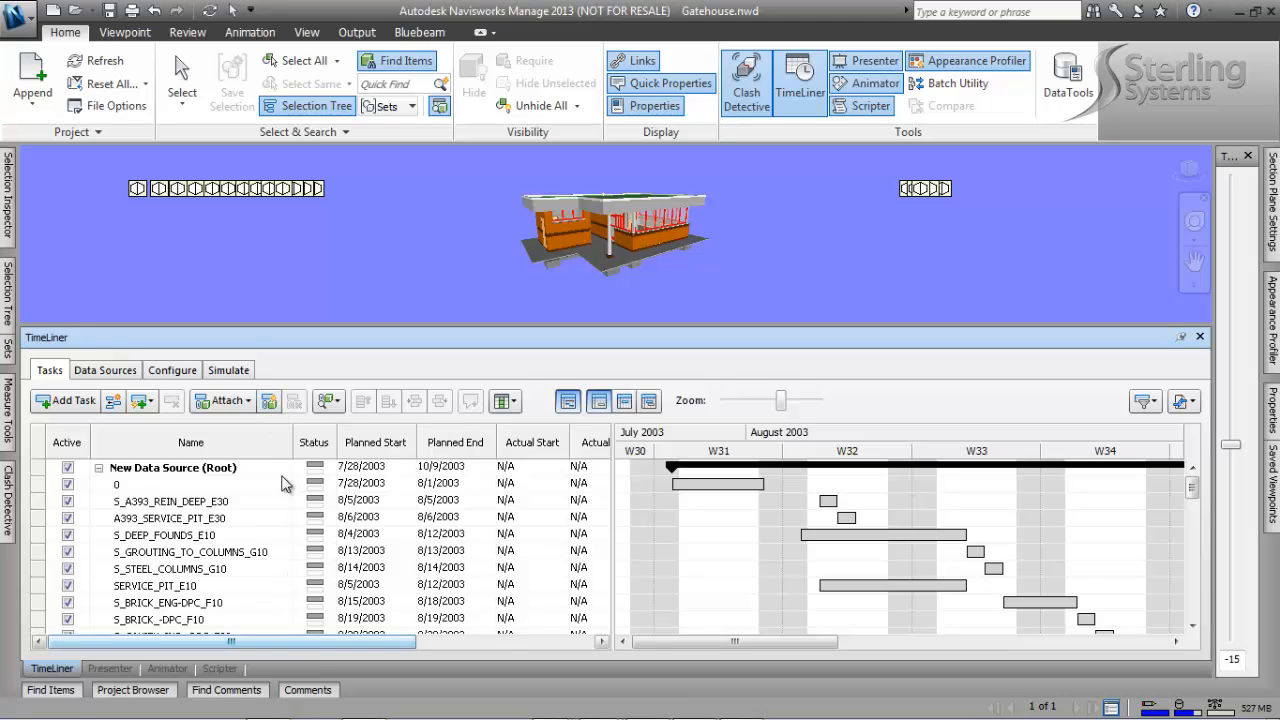
Step: Auto-attach model items to the tasks with the rule mapping Column Name to Items with the same name, matching case
click(269, 401)
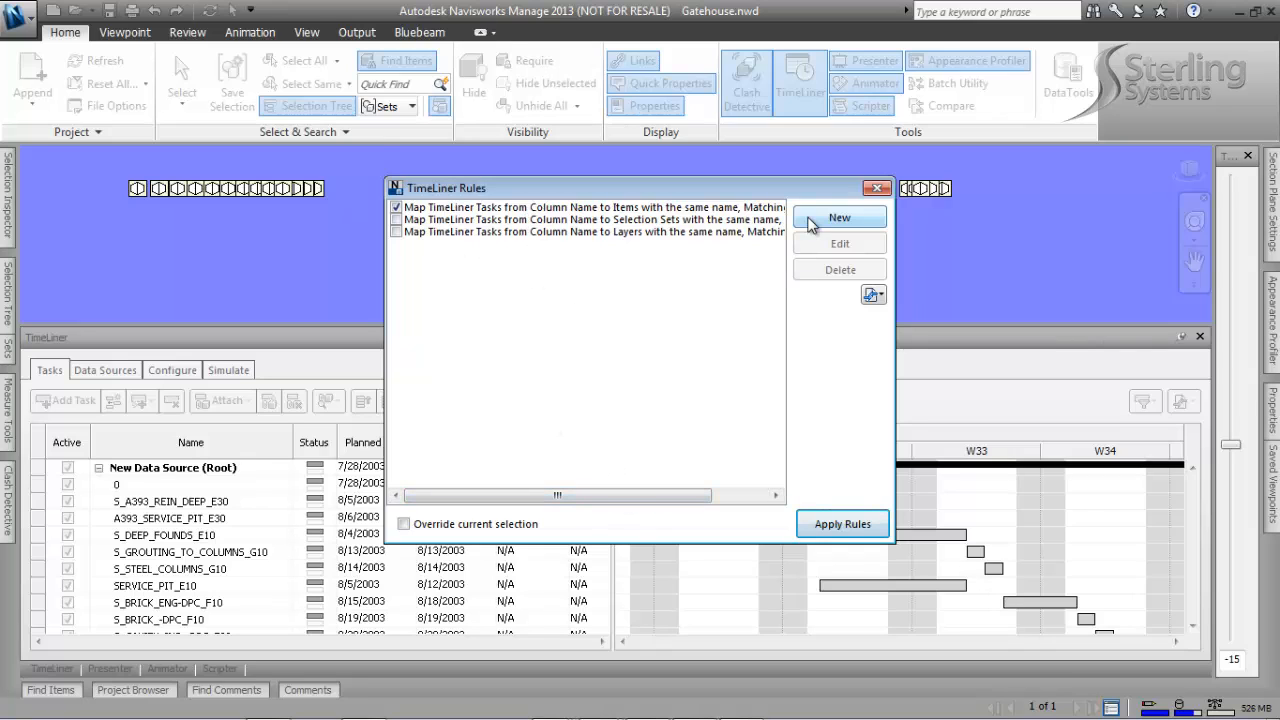
drag(630, 497, 705, 497)
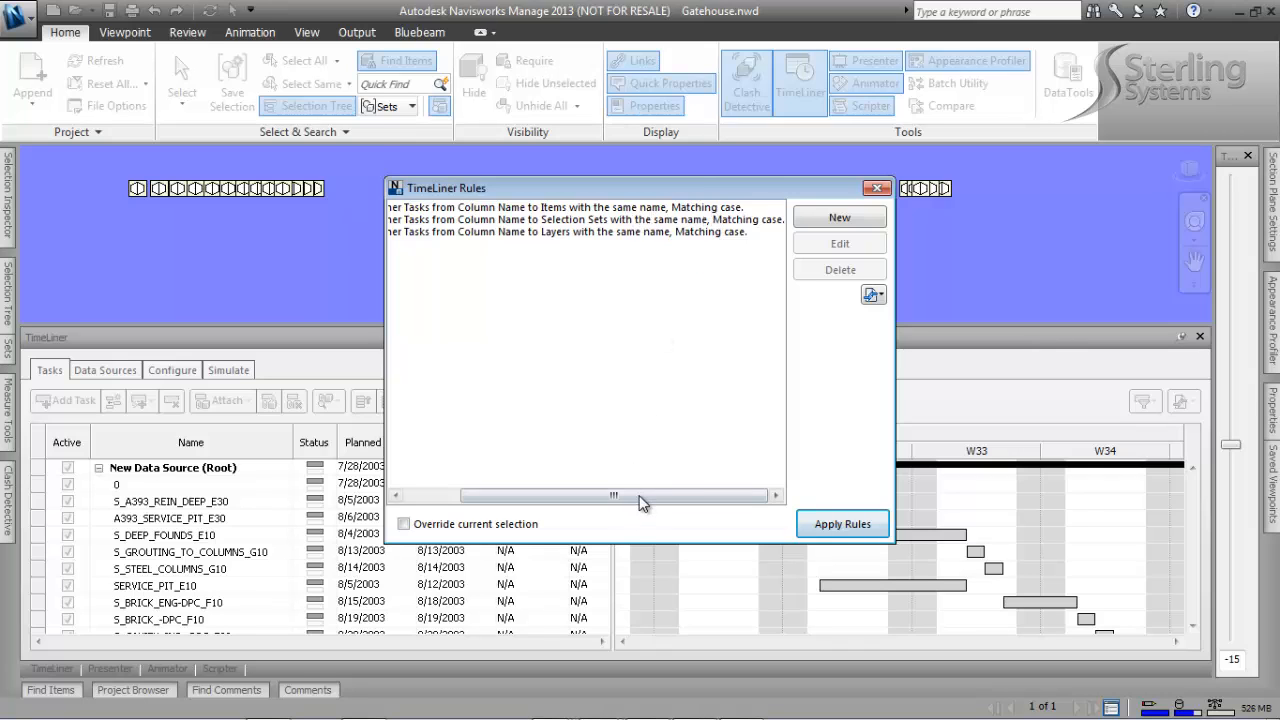
drag(641, 503, 572, 498)
click(432, 208)
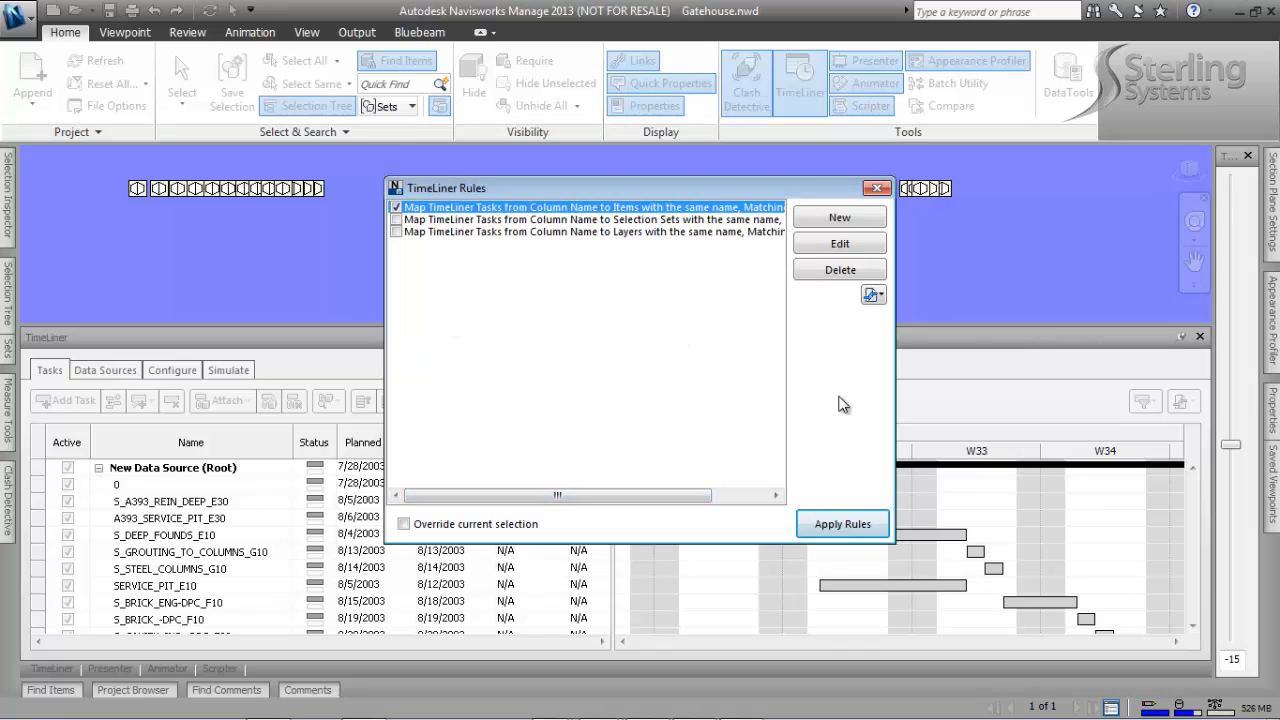
click(846, 522)
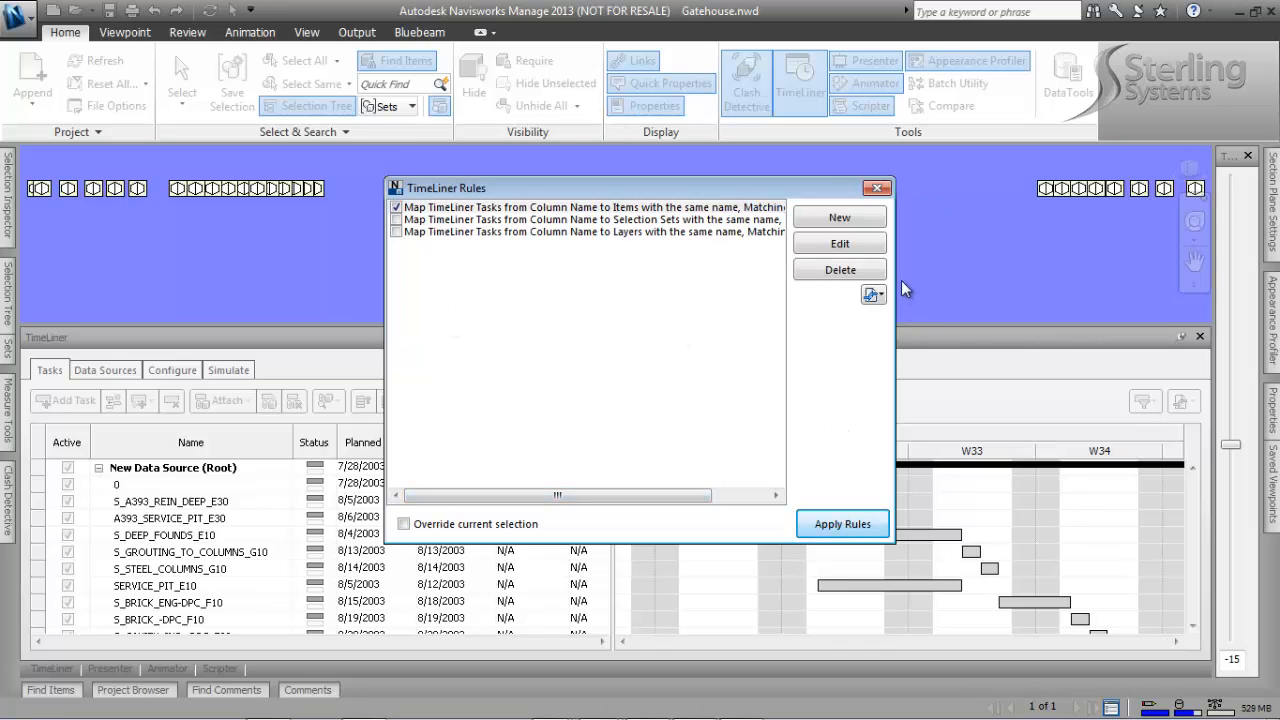
click(877, 189)
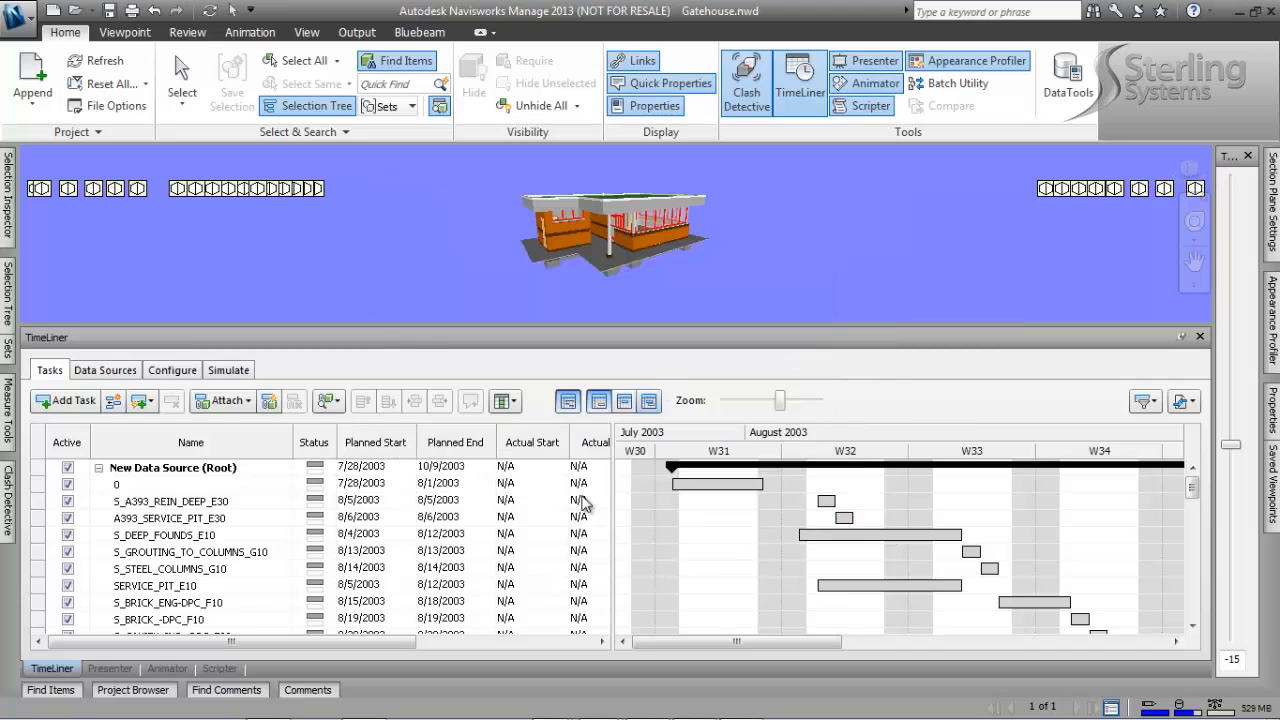
Step: Set the task type of the first task under the root, named 0, to Construct
click(603, 641)
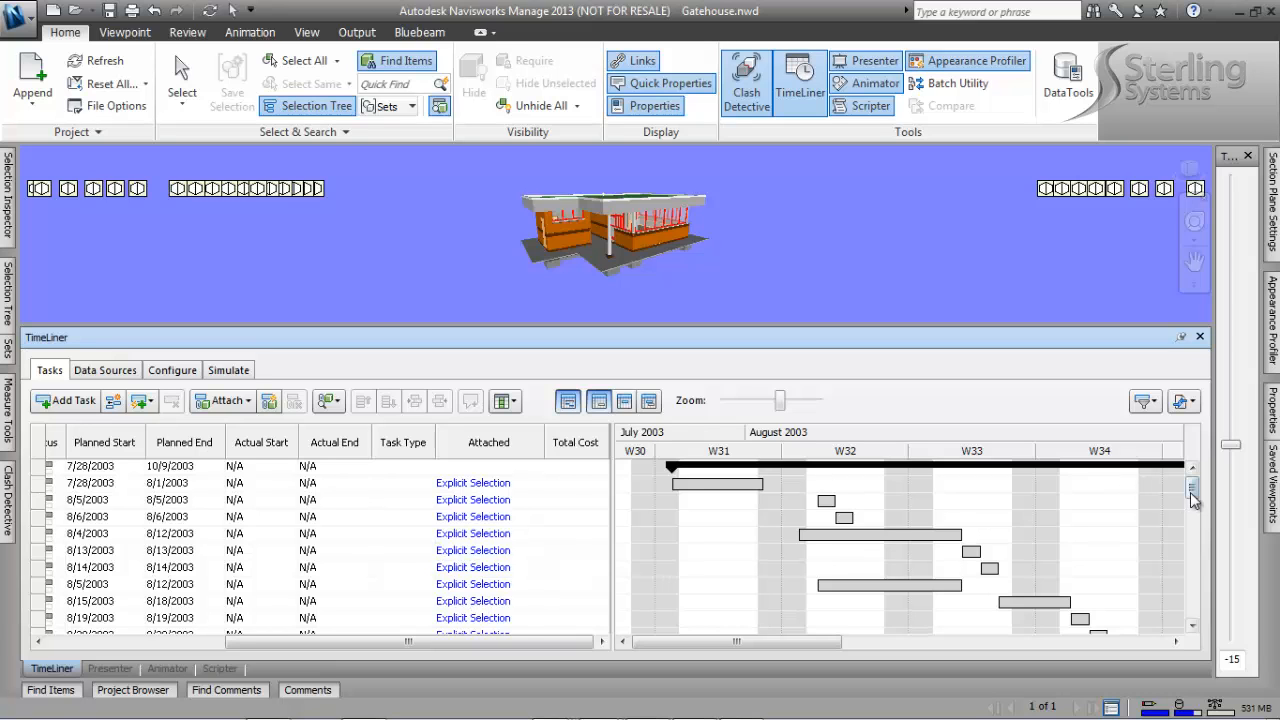
mouse_move(1193, 500)
mouse_down()
mouse_move(1200, 608)
mouse_move(1200, 490)
mouse_up()
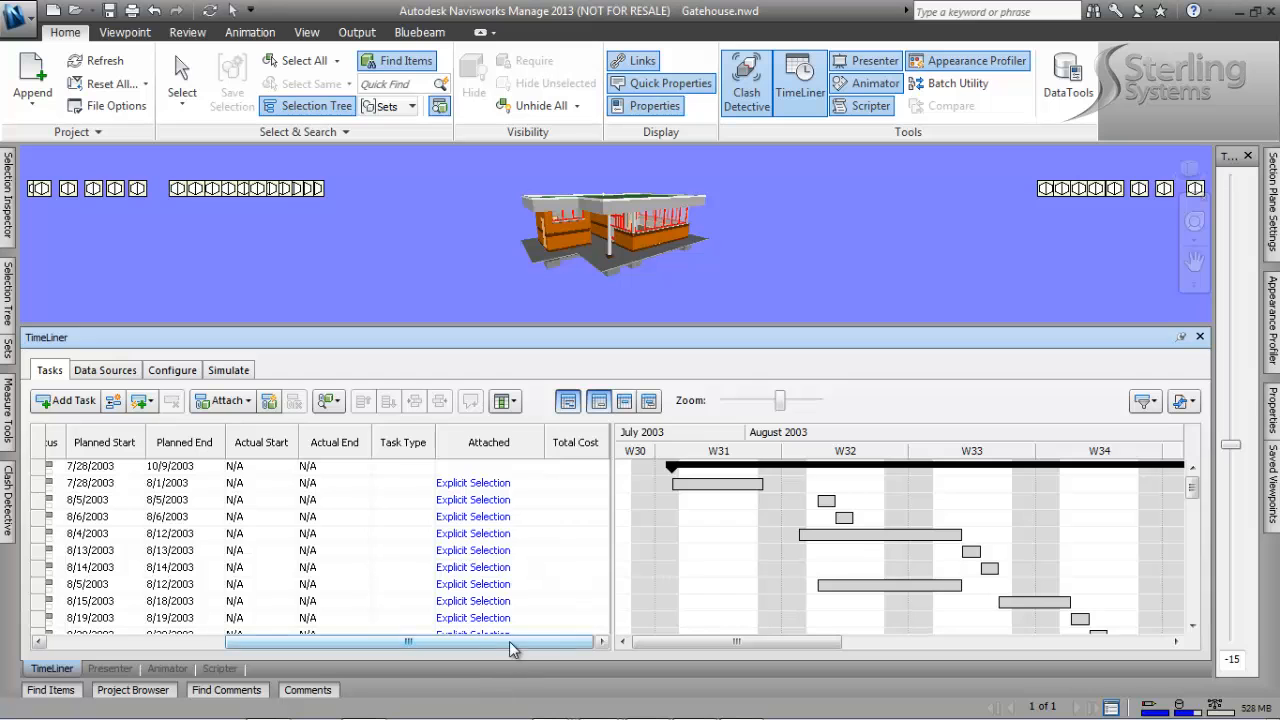
mouse_move(509, 641)
mouse_down()
mouse_move(318, 641)
mouse_move(534, 646)
mouse_up()
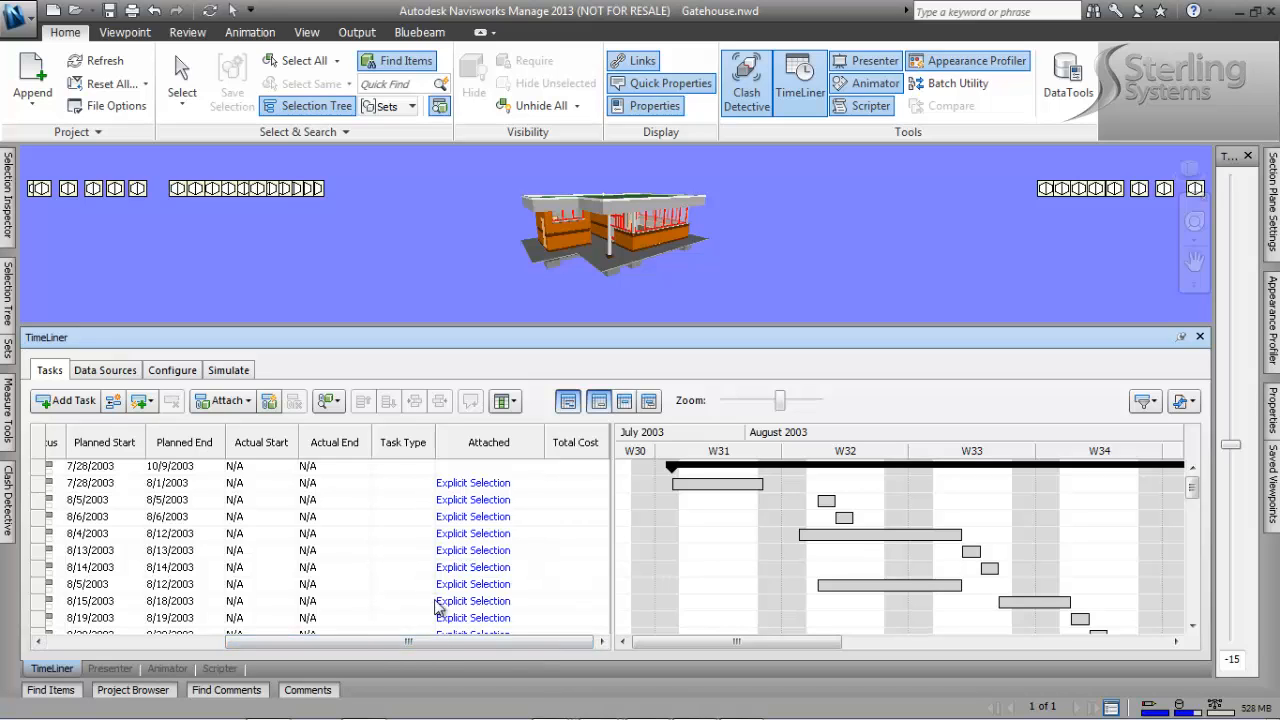
click(428, 486)
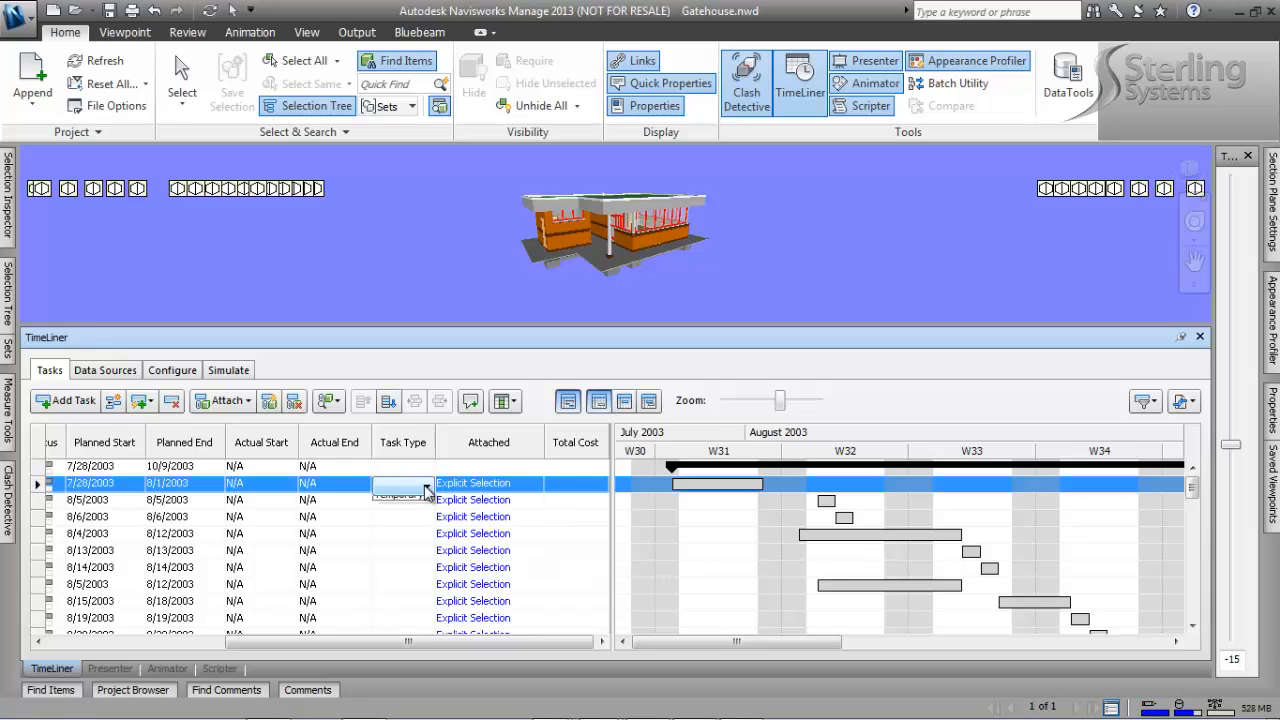
click(426, 488)
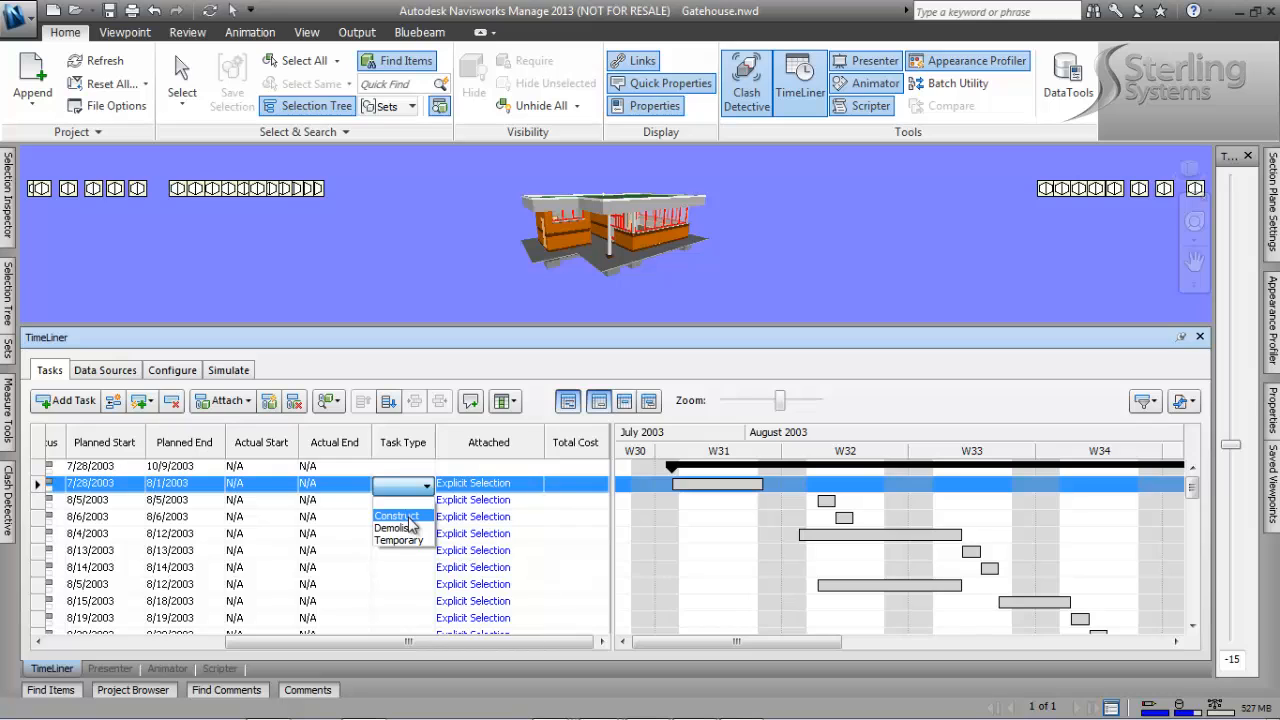
click(410, 524)
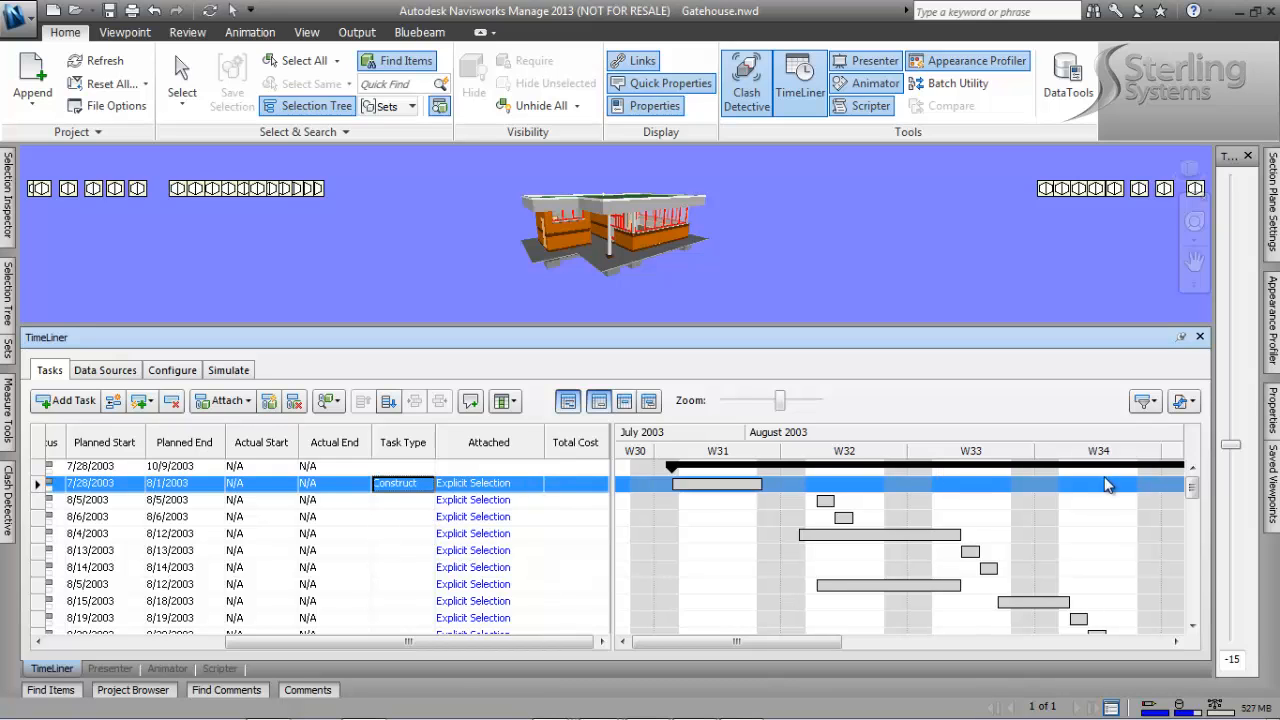
Step: Fill the Construct task type down from the first task to all remaining tasks through the end of the list
drag(1192, 487, 1192, 618)
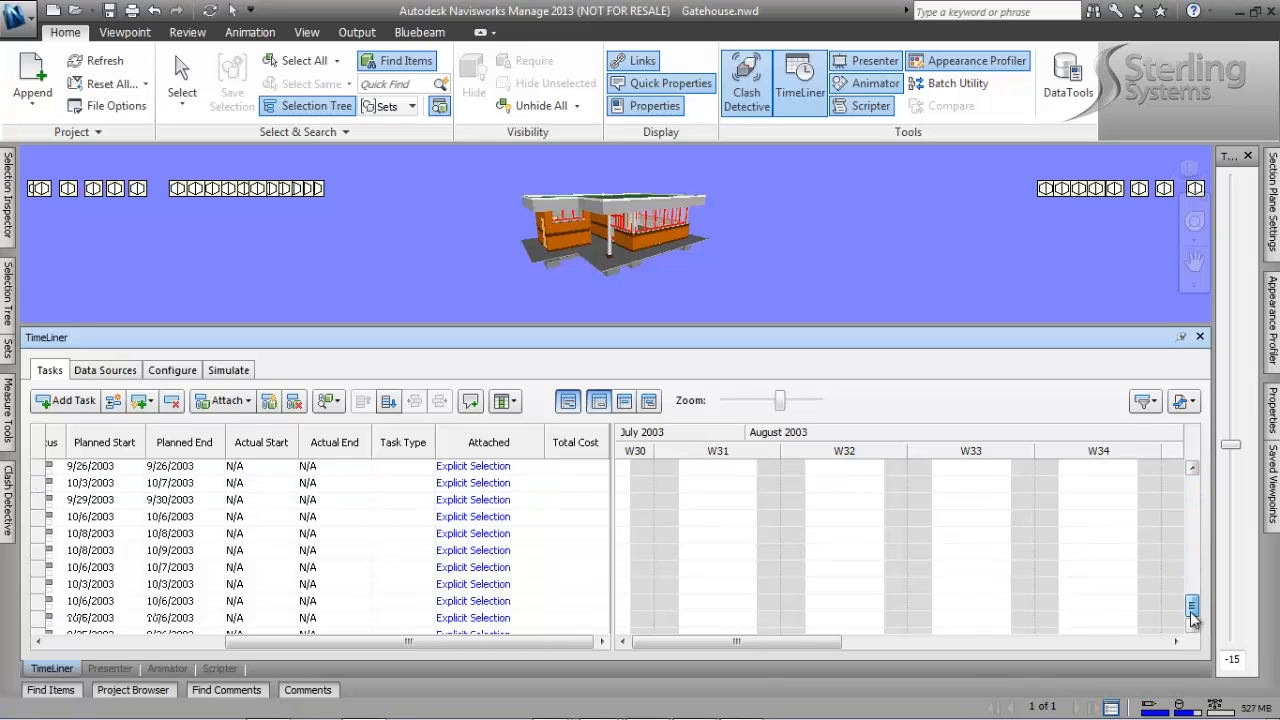
shift+click(421, 620)
right_click(421, 626)
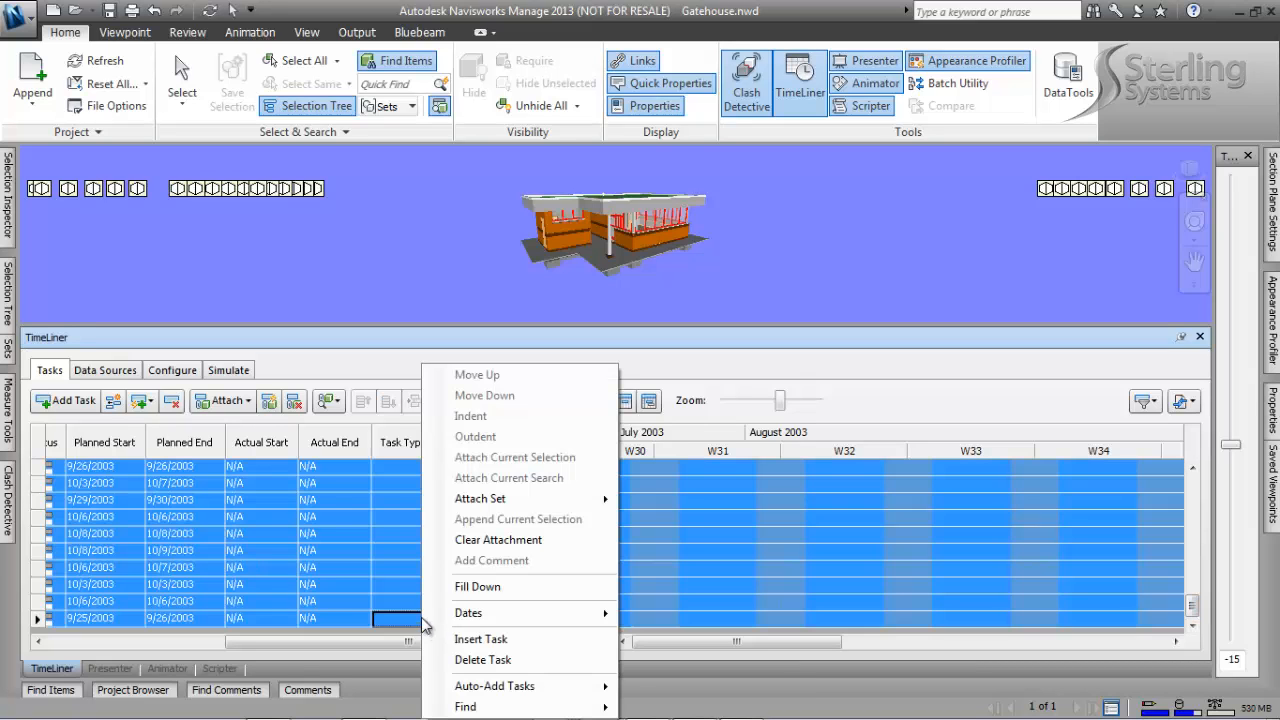
click(498, 587)
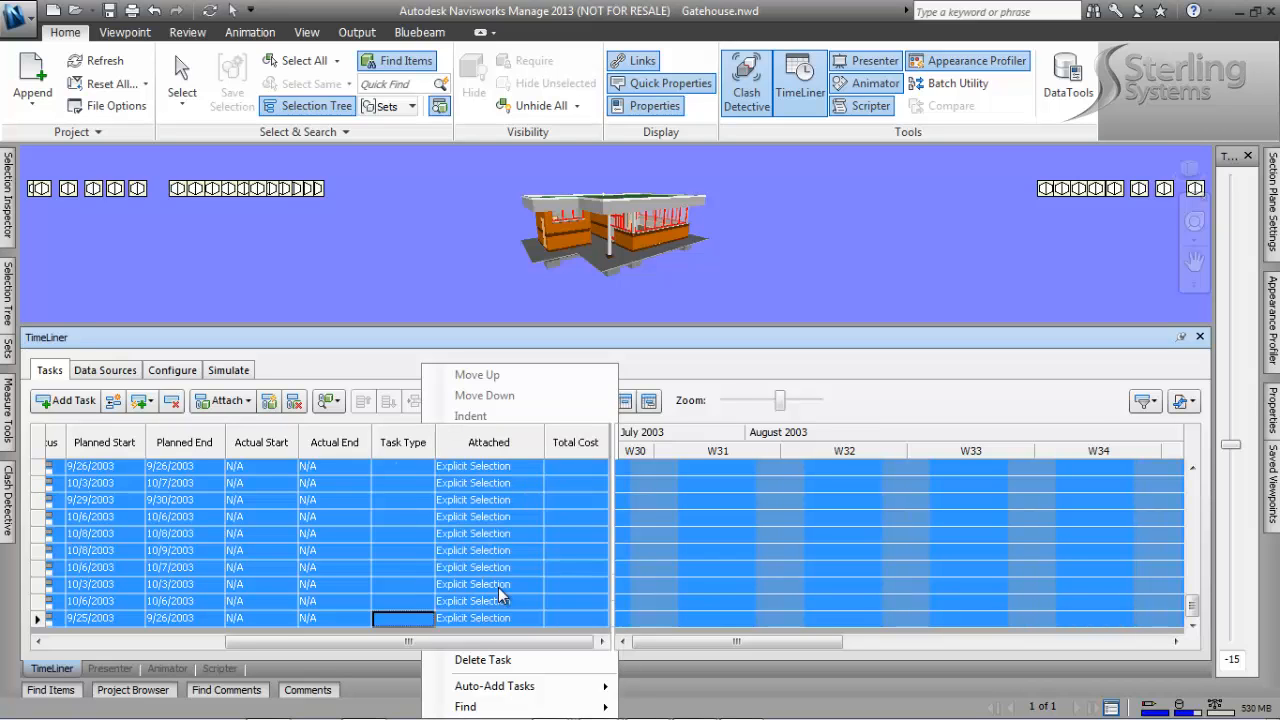
click(336, 557)
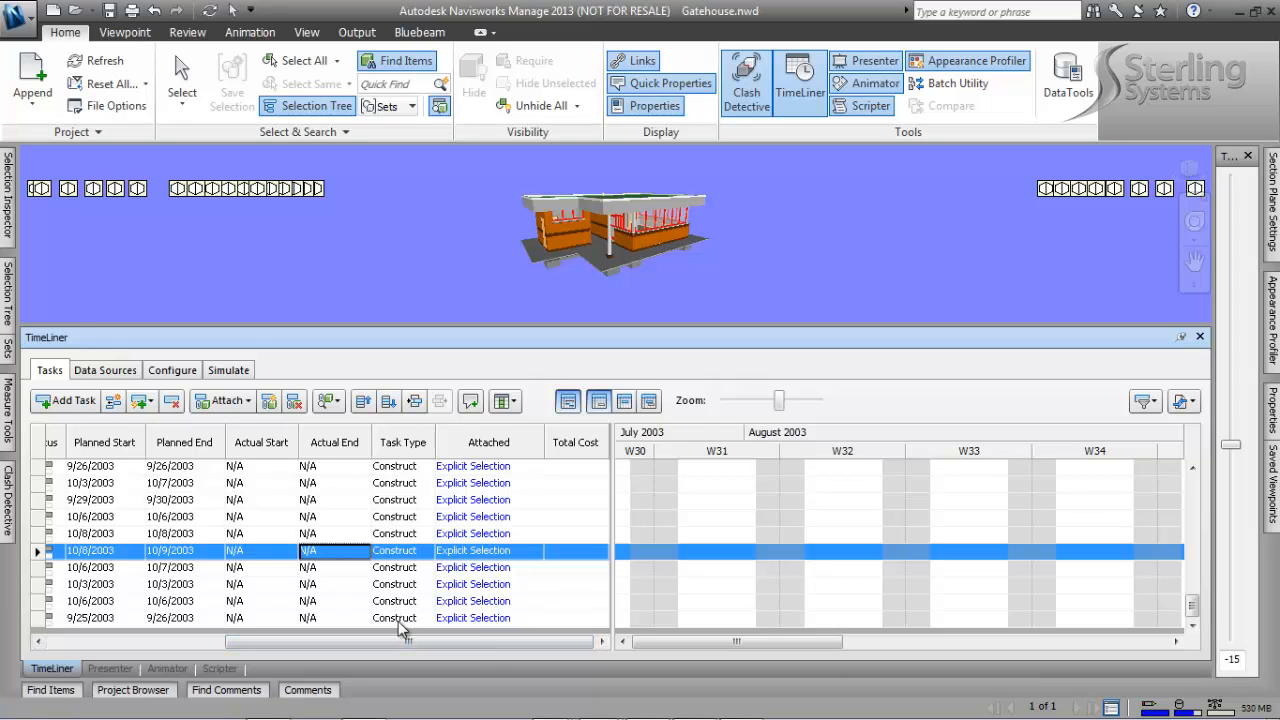
drag(391, 641, 264, 638)
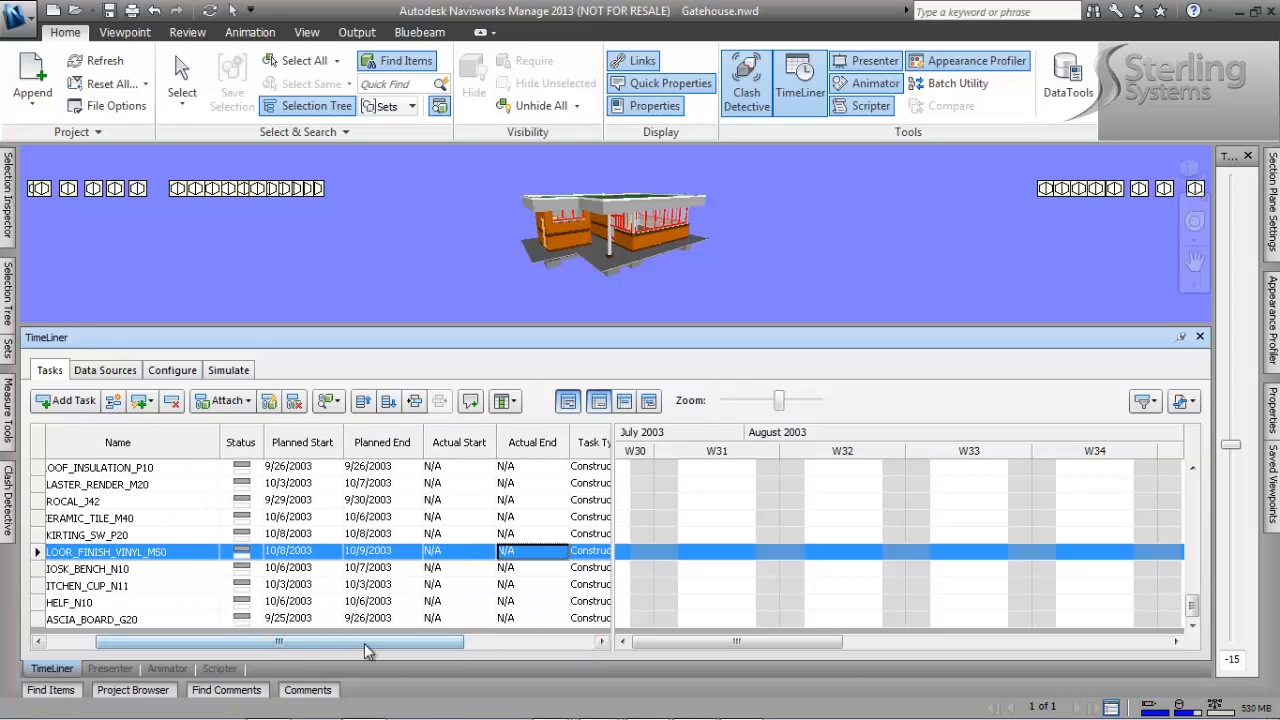
drag(363, 645, 280, 640)
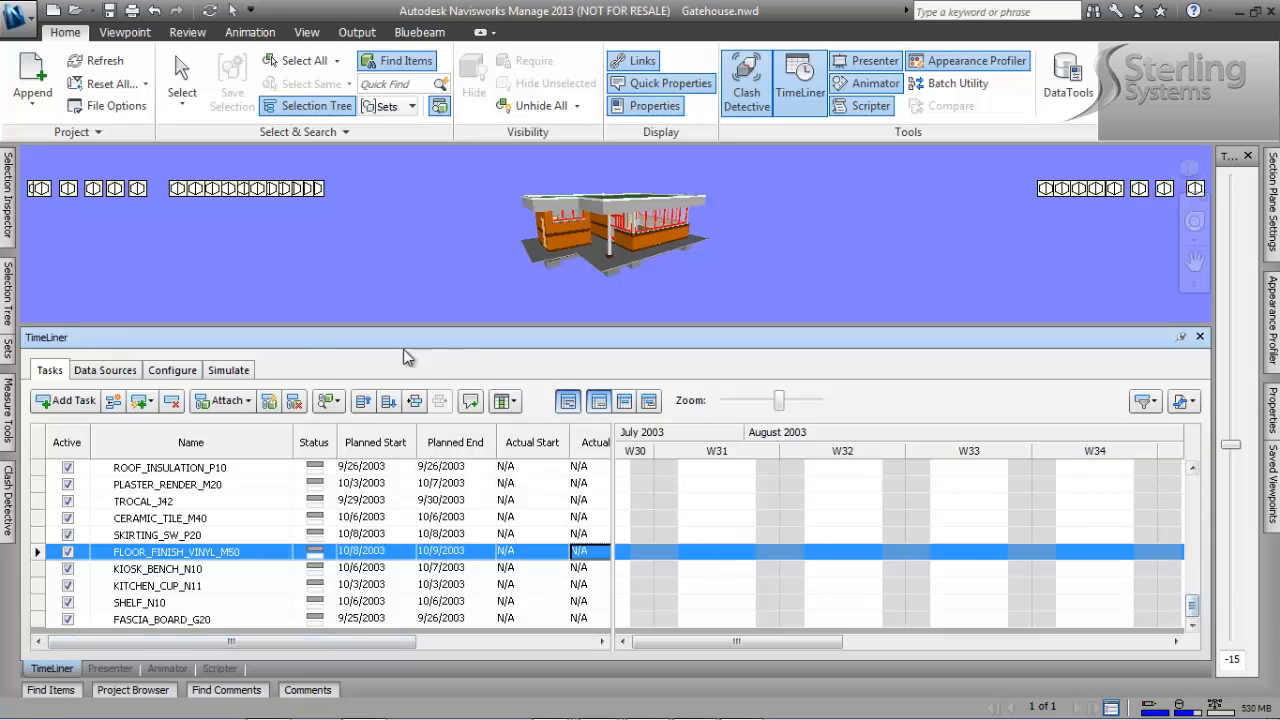
Step: Glance at the simulation page and recheck the Task Type and Attached columns in the task list
click(232, 371)
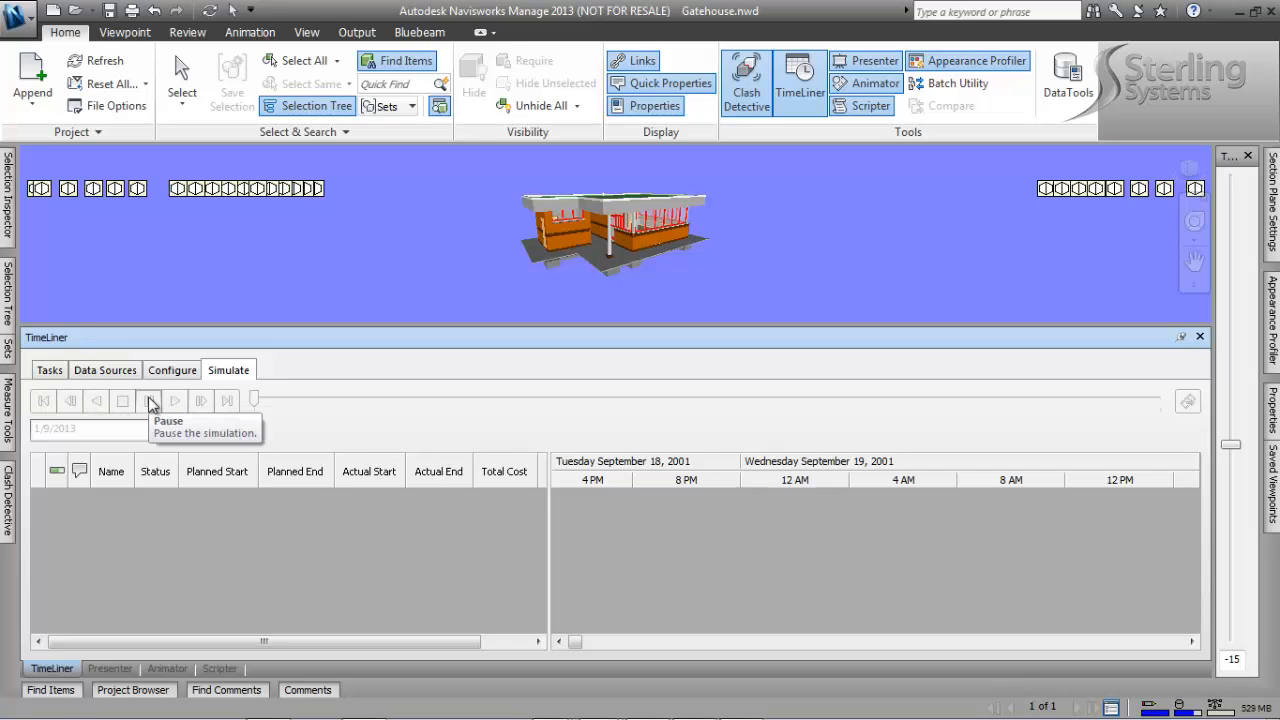
click(50, 370)
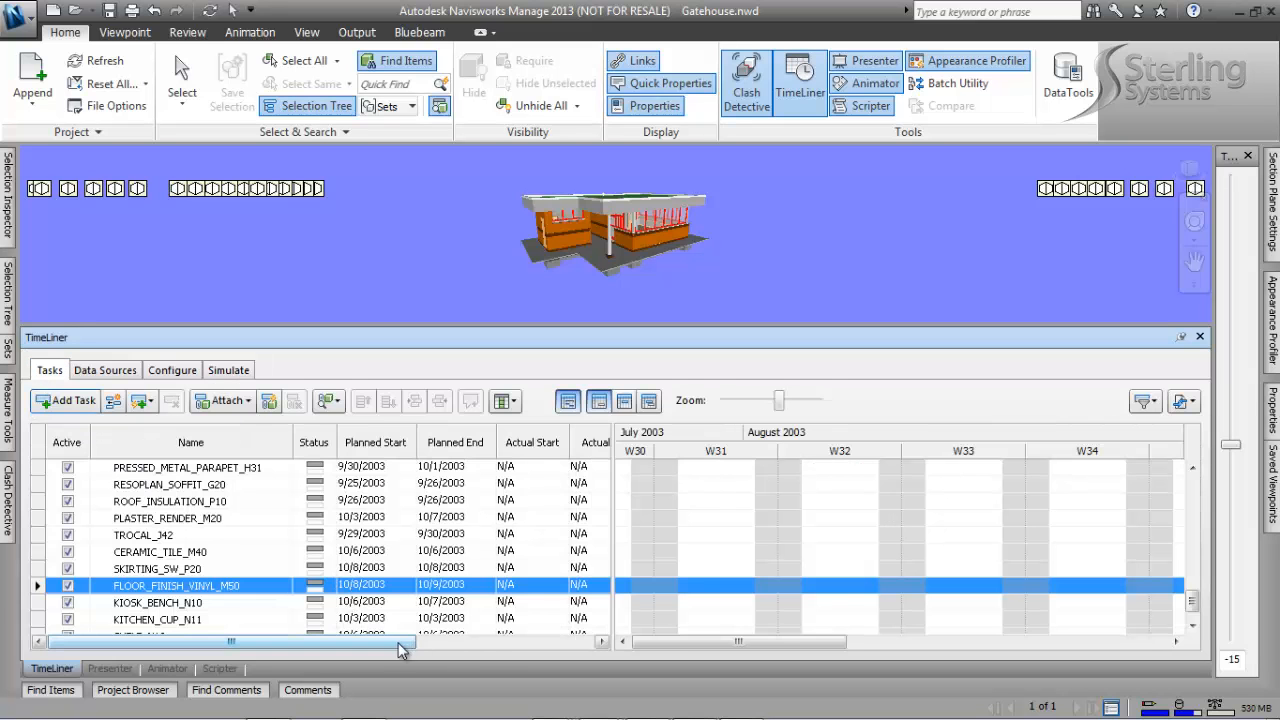
drag(411, 641, 504, 657)
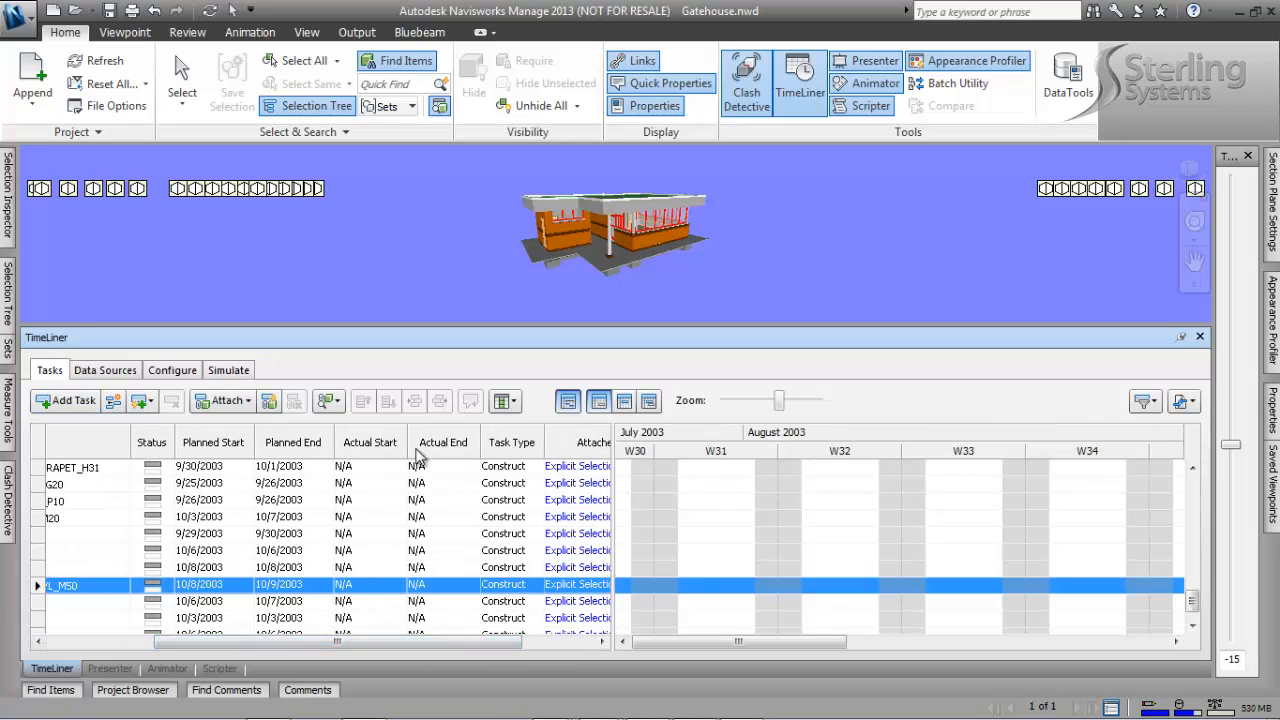
drag(480, 643, 384, 643)
Step: Review the simulation's interval size and playback duration settings and accept them
click(229, 370)
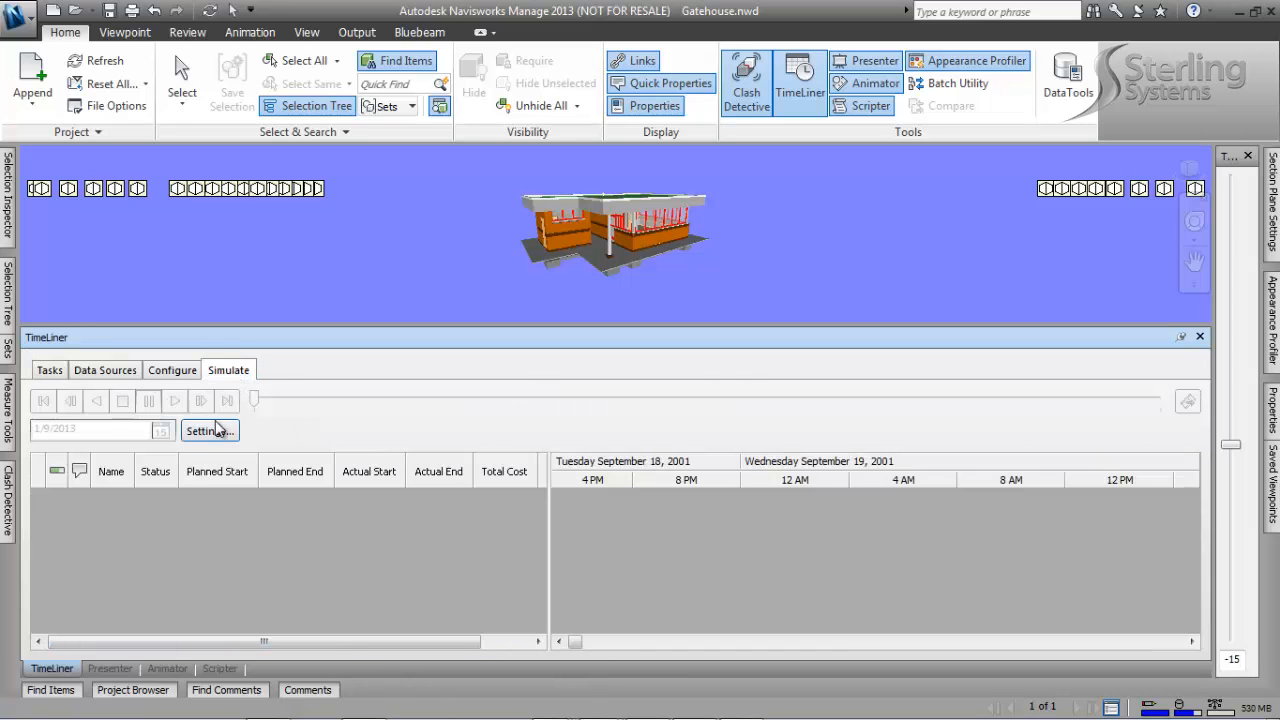
click(212, 431)
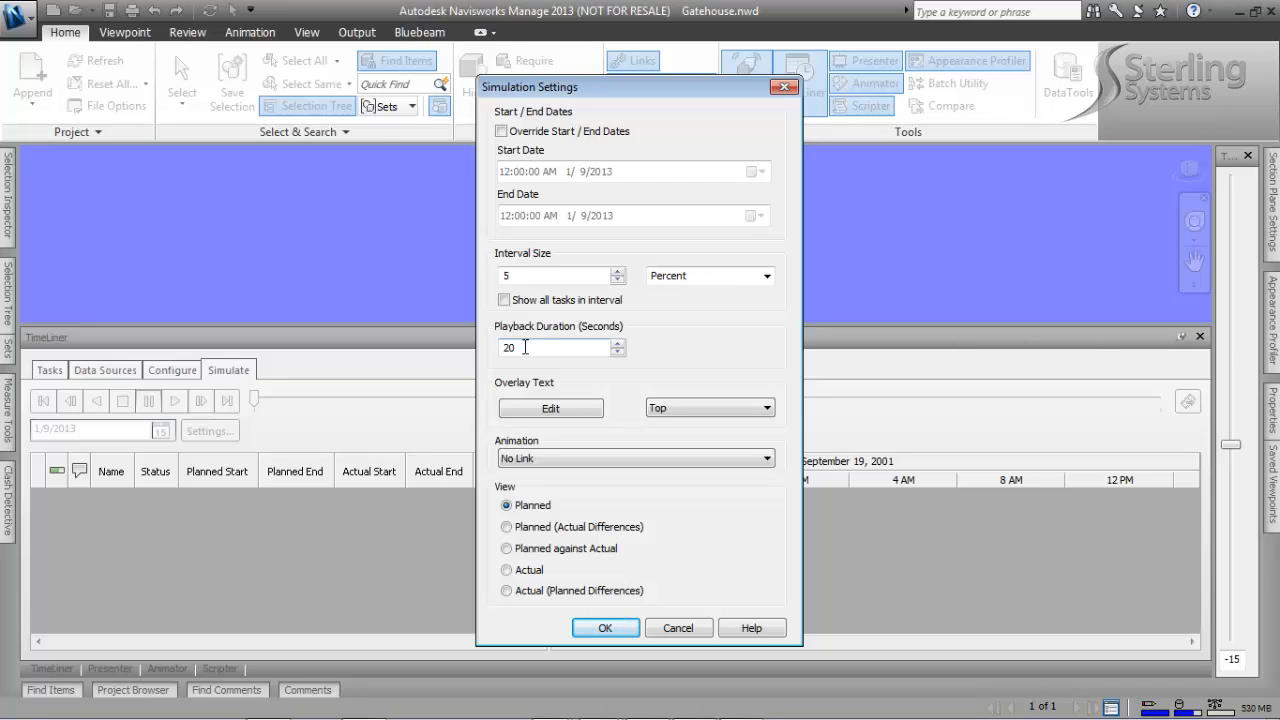
click(629, 632)
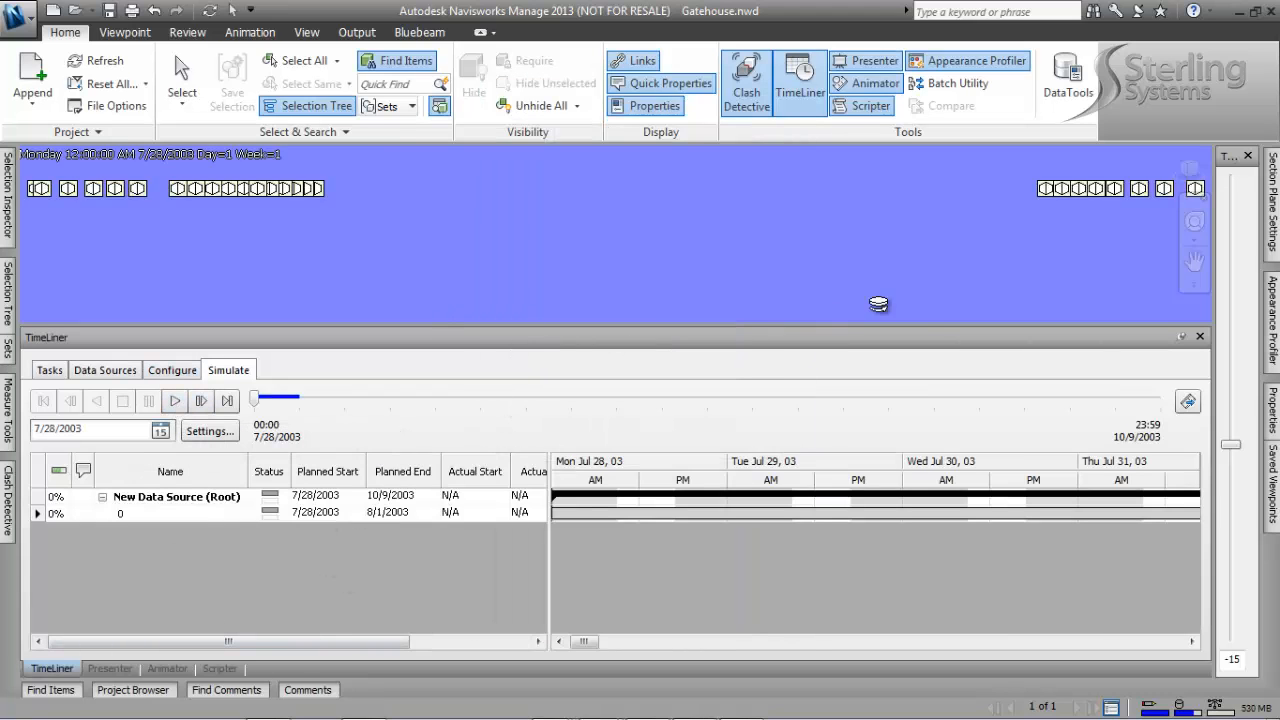
Step: Auto-hide the TimeLiner window and play the gatehouse construction simulation through to its end in the full view
click(1181, 338)
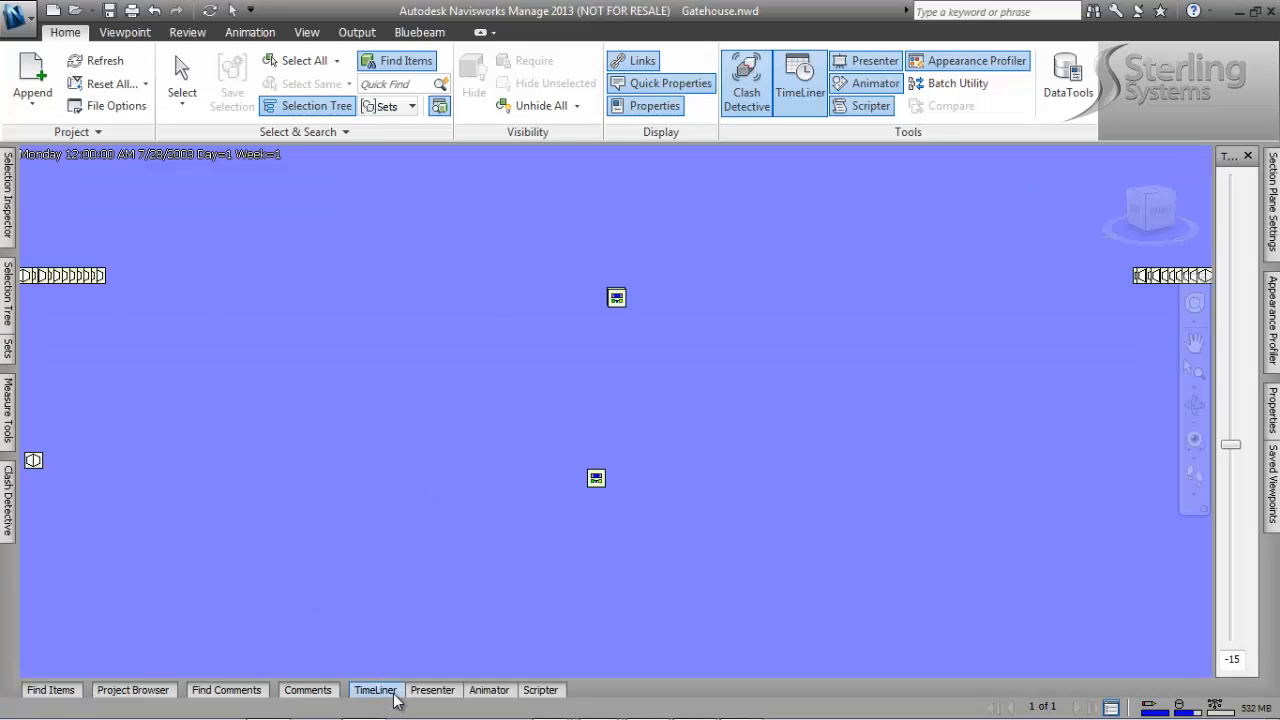
mouse_move(395, 700)
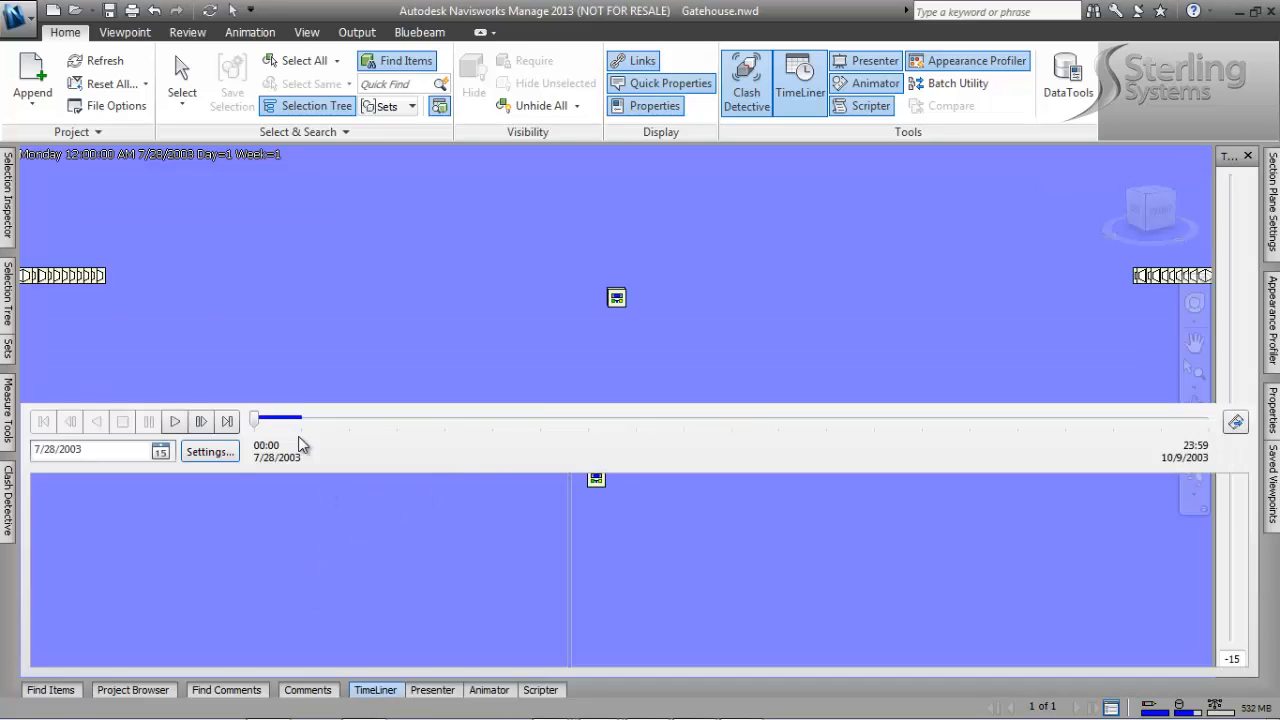
click(175, 421)
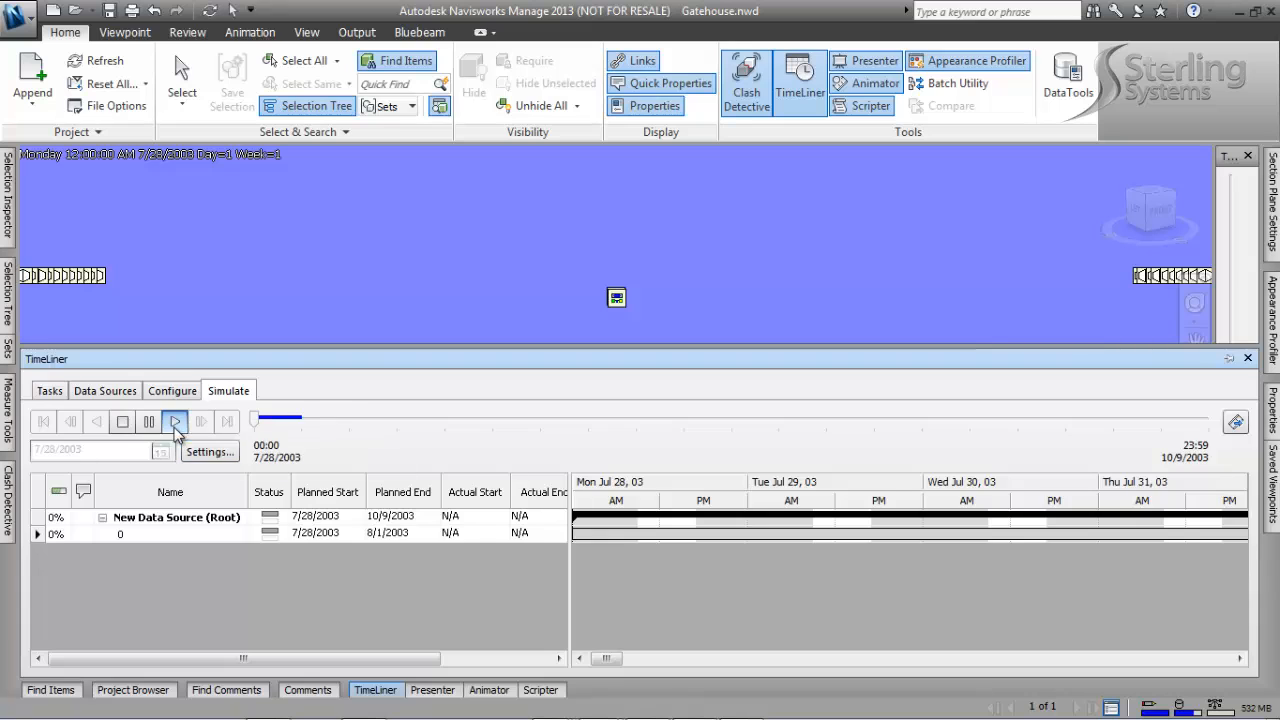
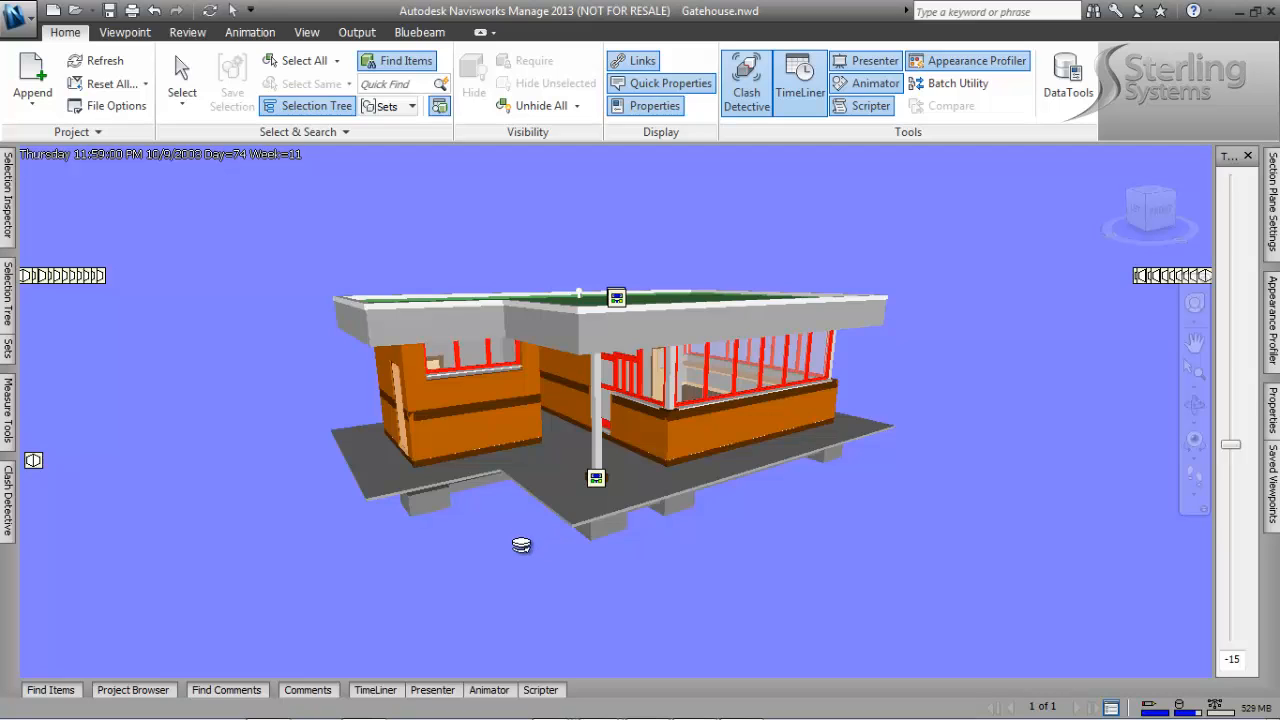
mouse_move(575, 528)
Step: Open the Heating Plant.nwf model from the _Webinar files folder, discarding the changes to Gatehouse.nwd
click(76, 11)
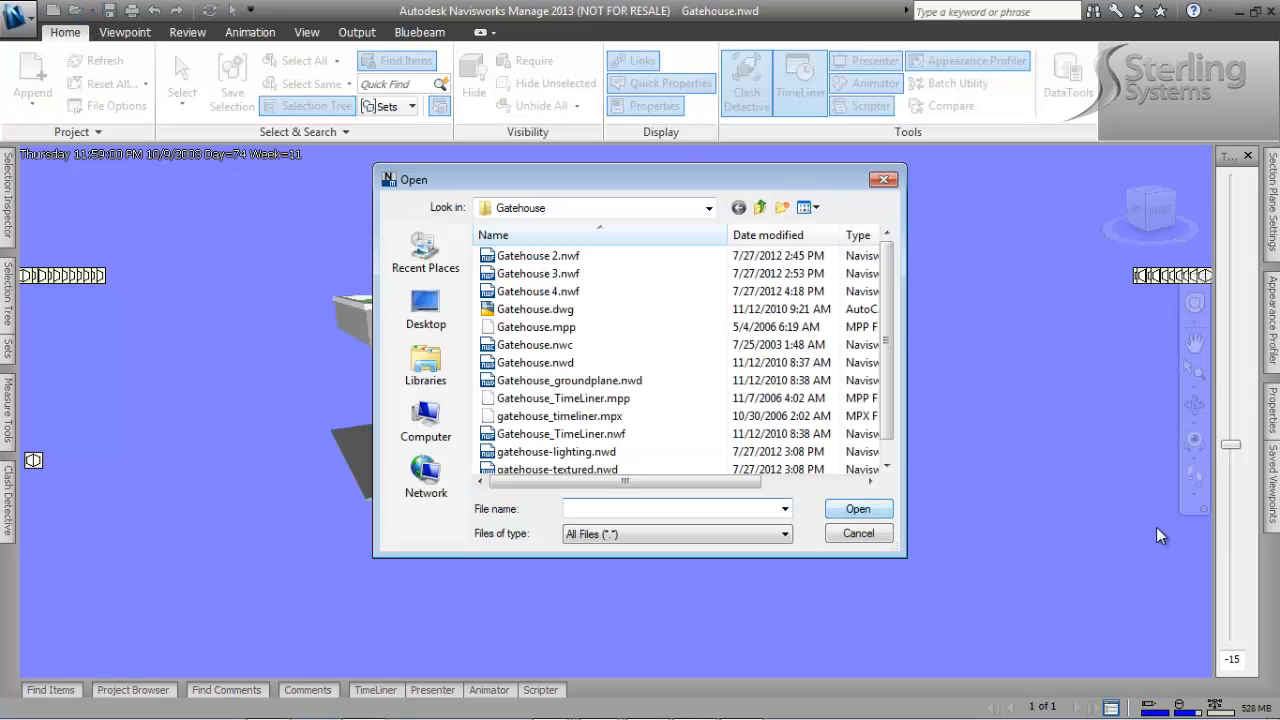
click(762, 210)
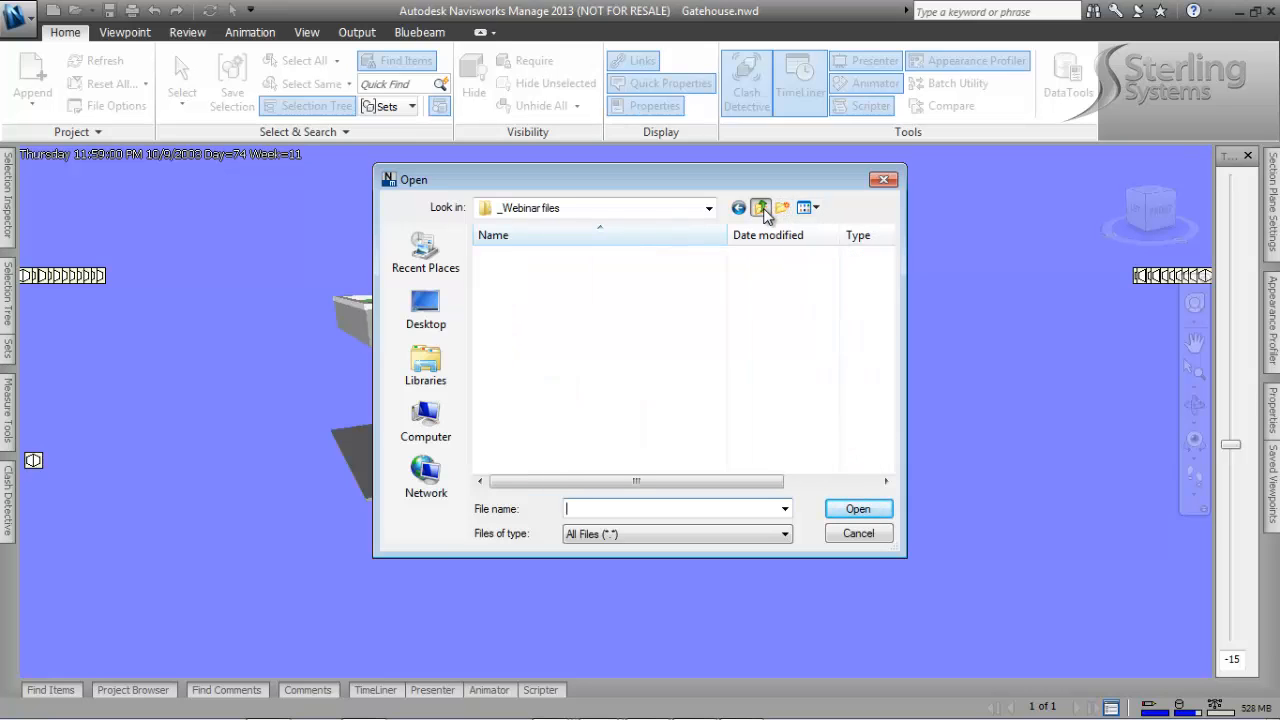
click(580, 346)
double_click(581, 346)
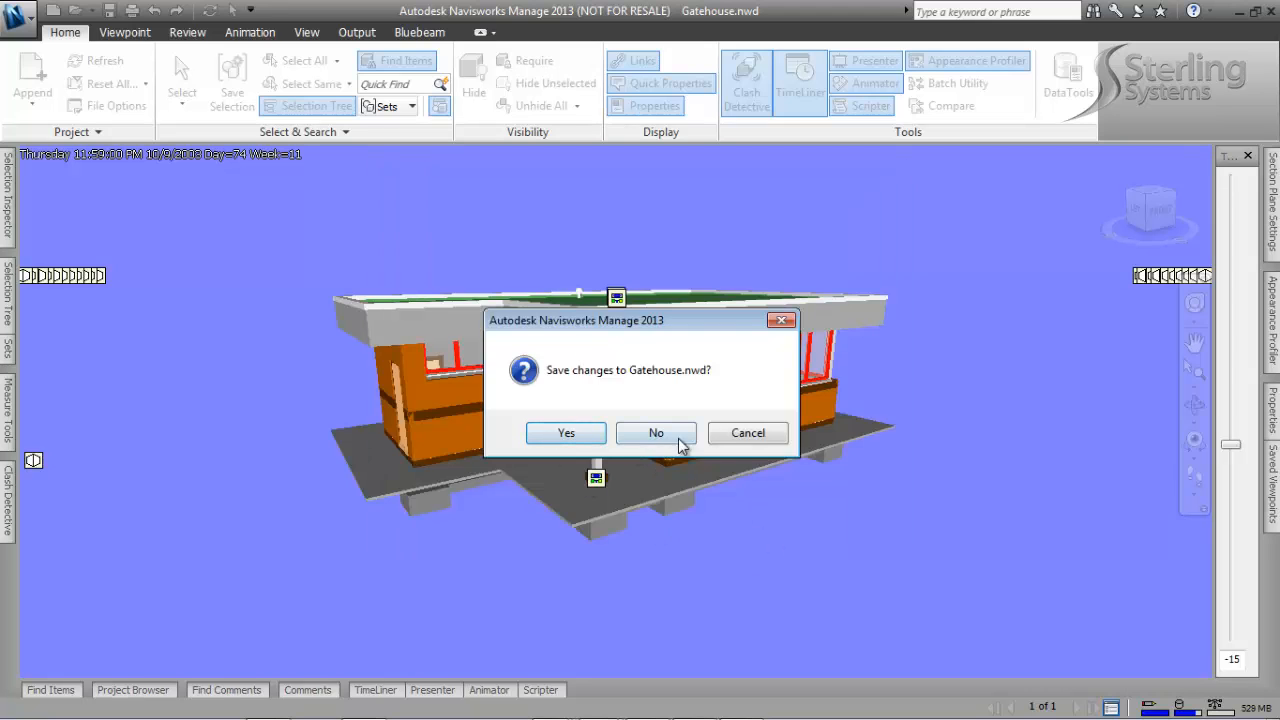
click(748, 432)
click(75, 10)
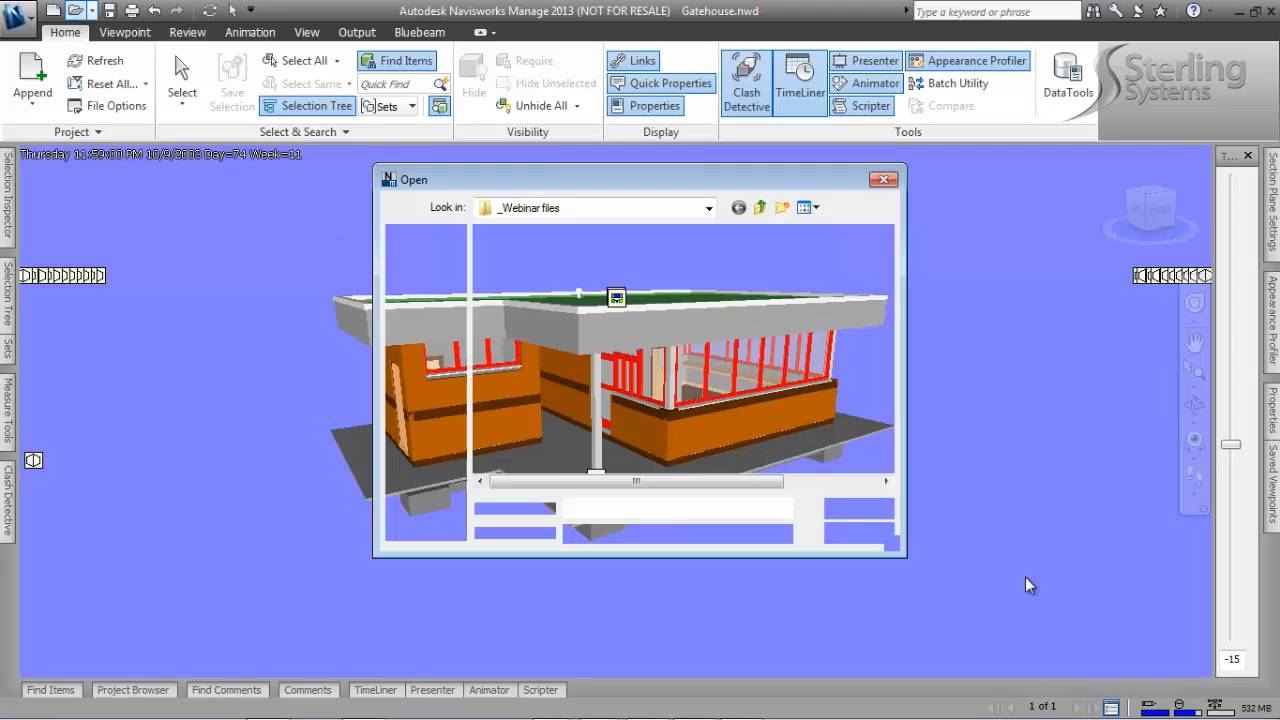
double_click(557, 363)
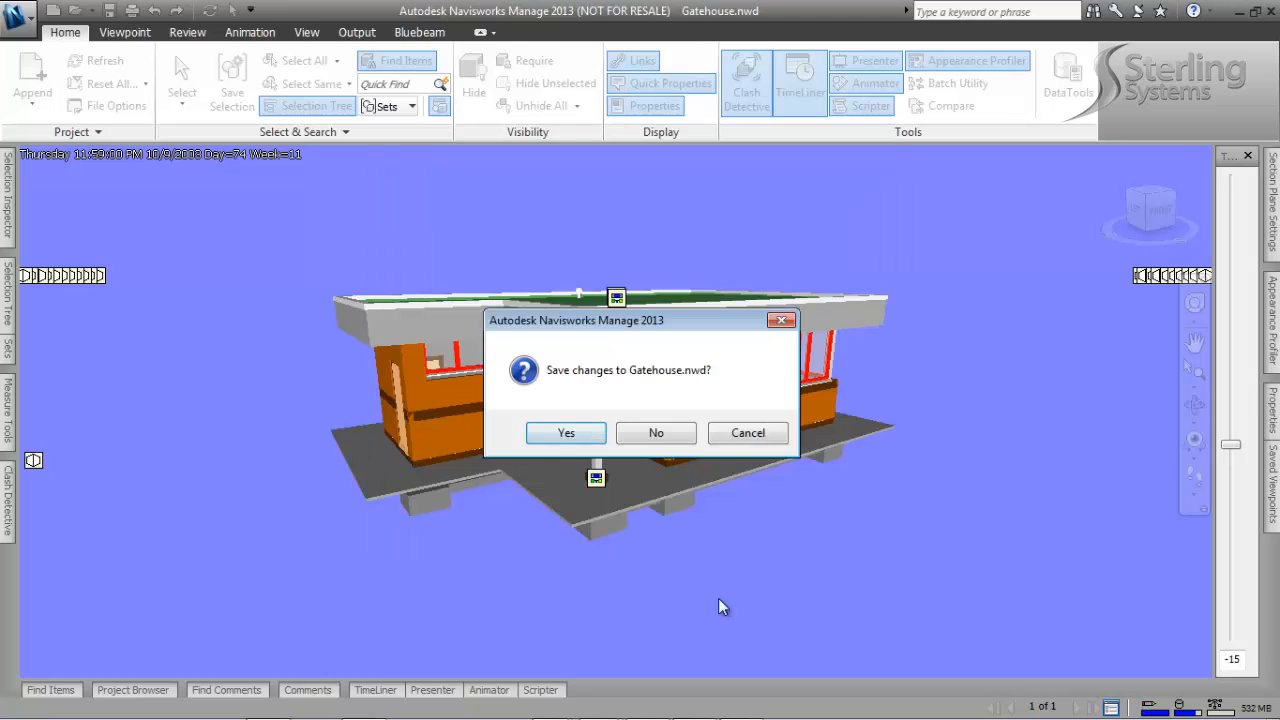
click(659, 436)
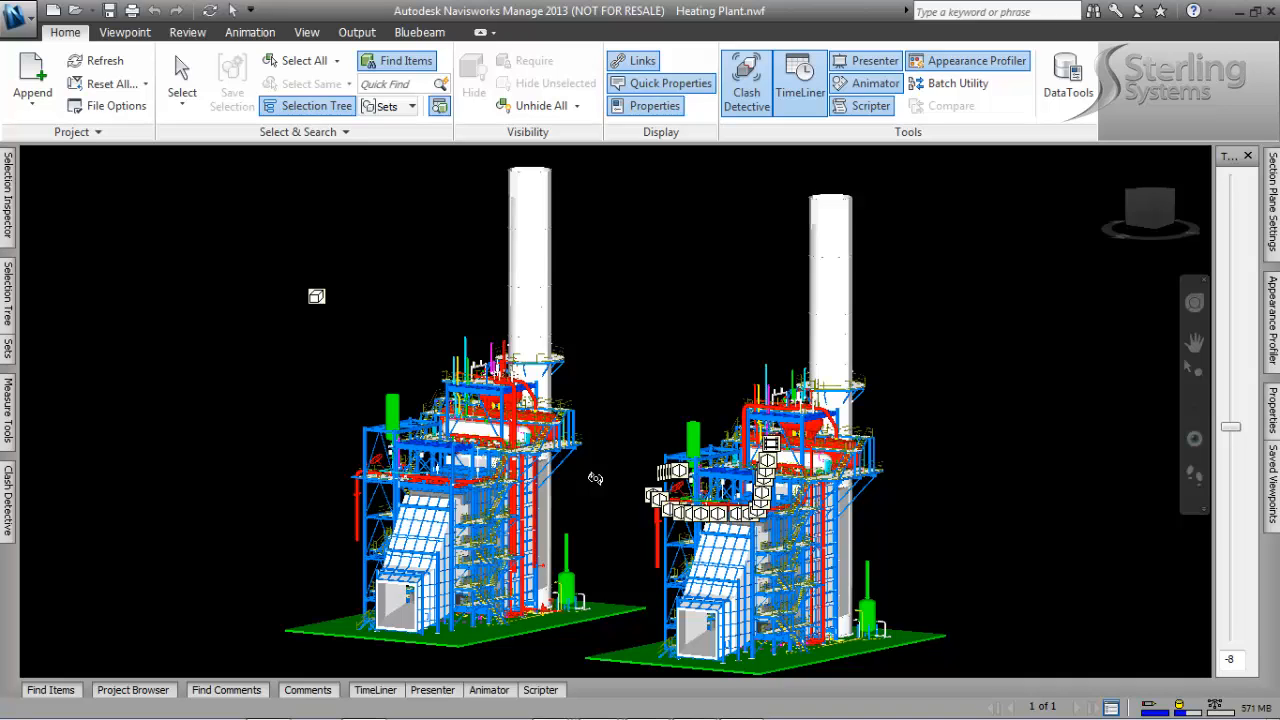
Step: Start a Find Items search limited to Heating Plant.nwd, with category Item and property Name
drag(609, 531, 488, 553)
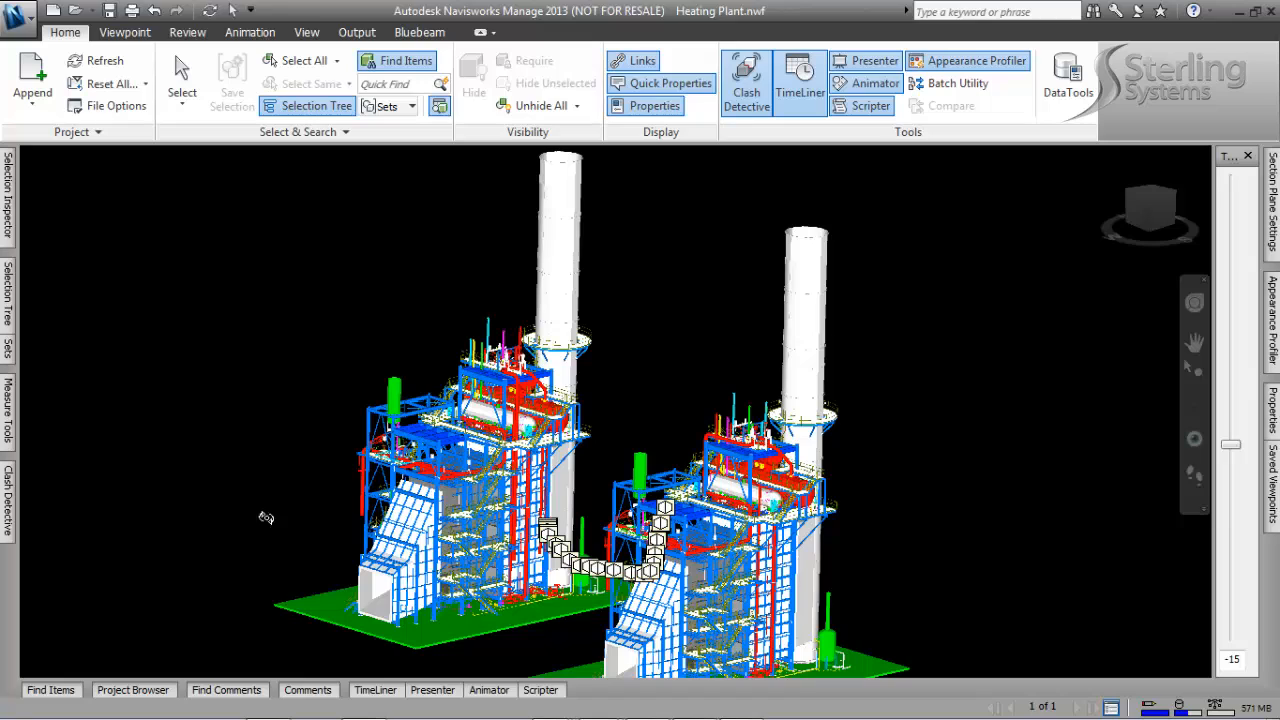
drag(263, 534, 506, 428)
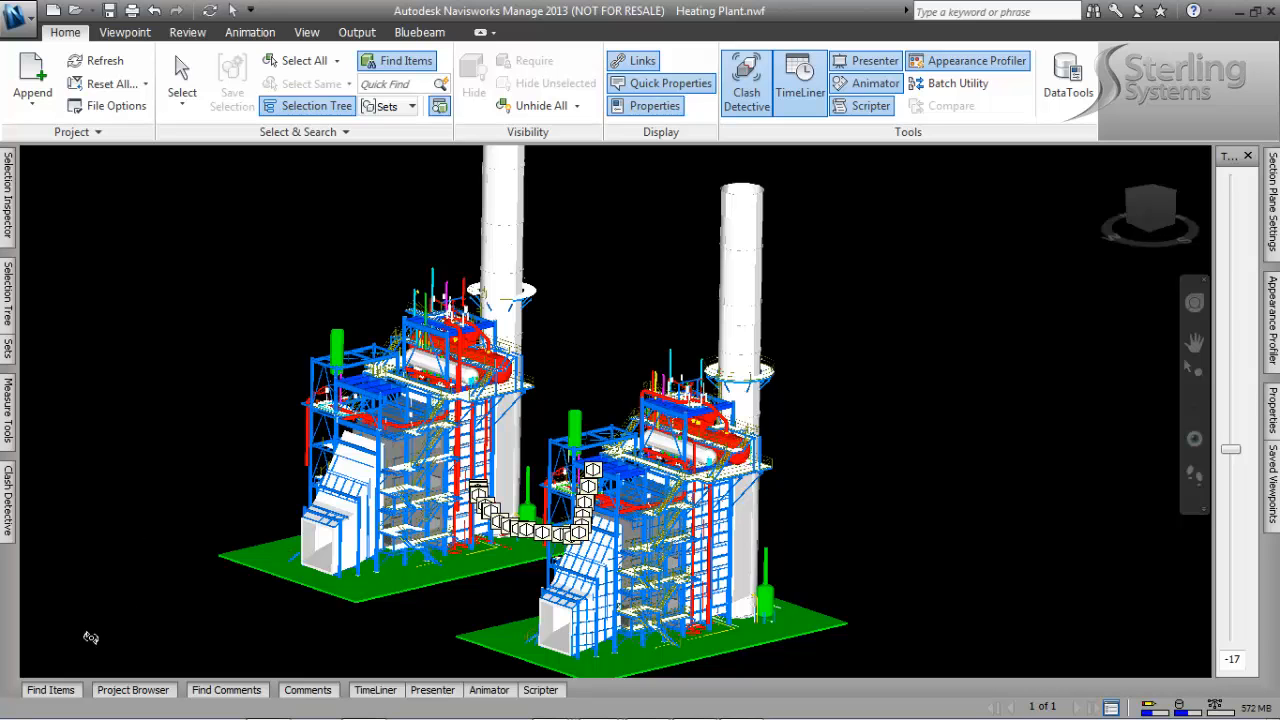
click(47, 690)
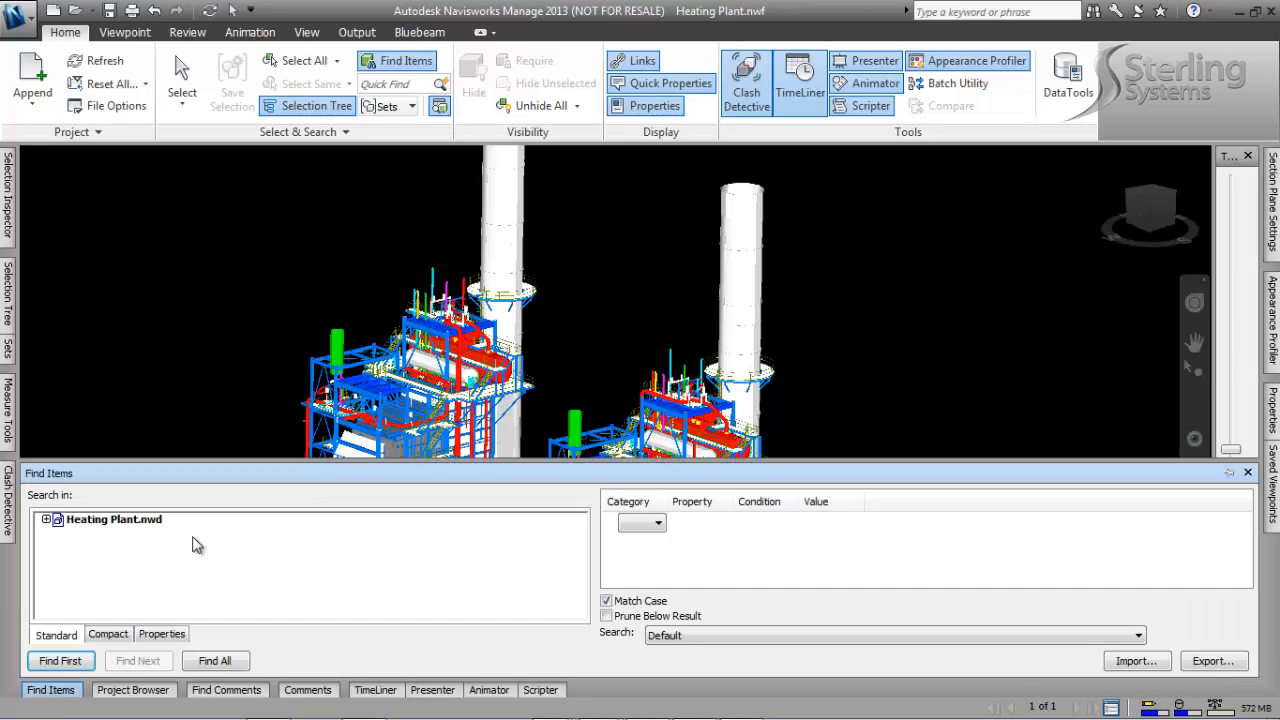
click(97, 522)
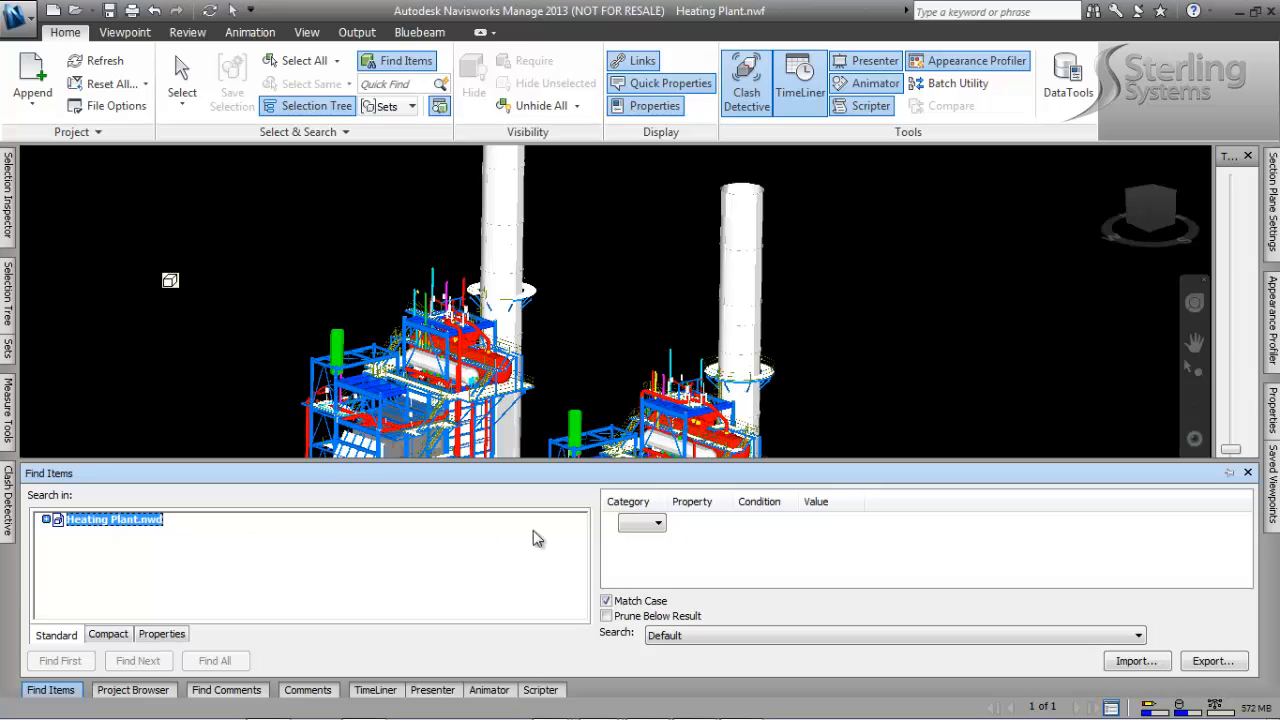
click(660, 525)
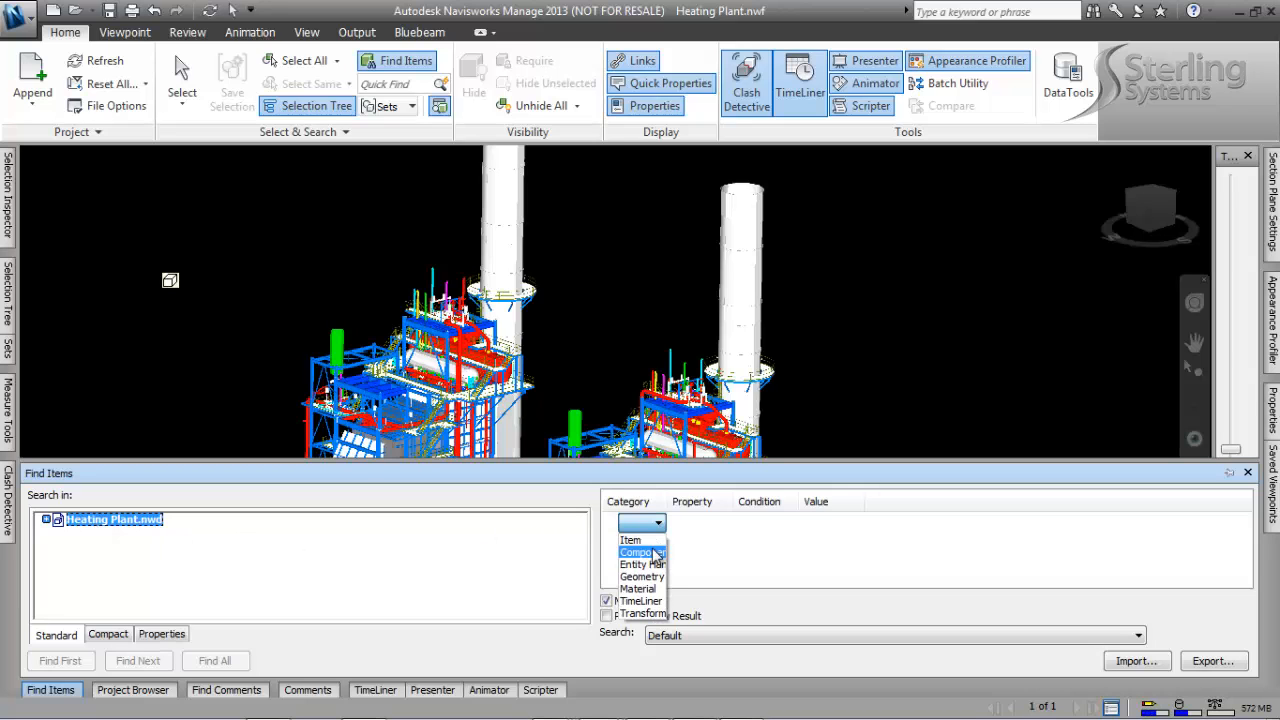
click(645, 538)
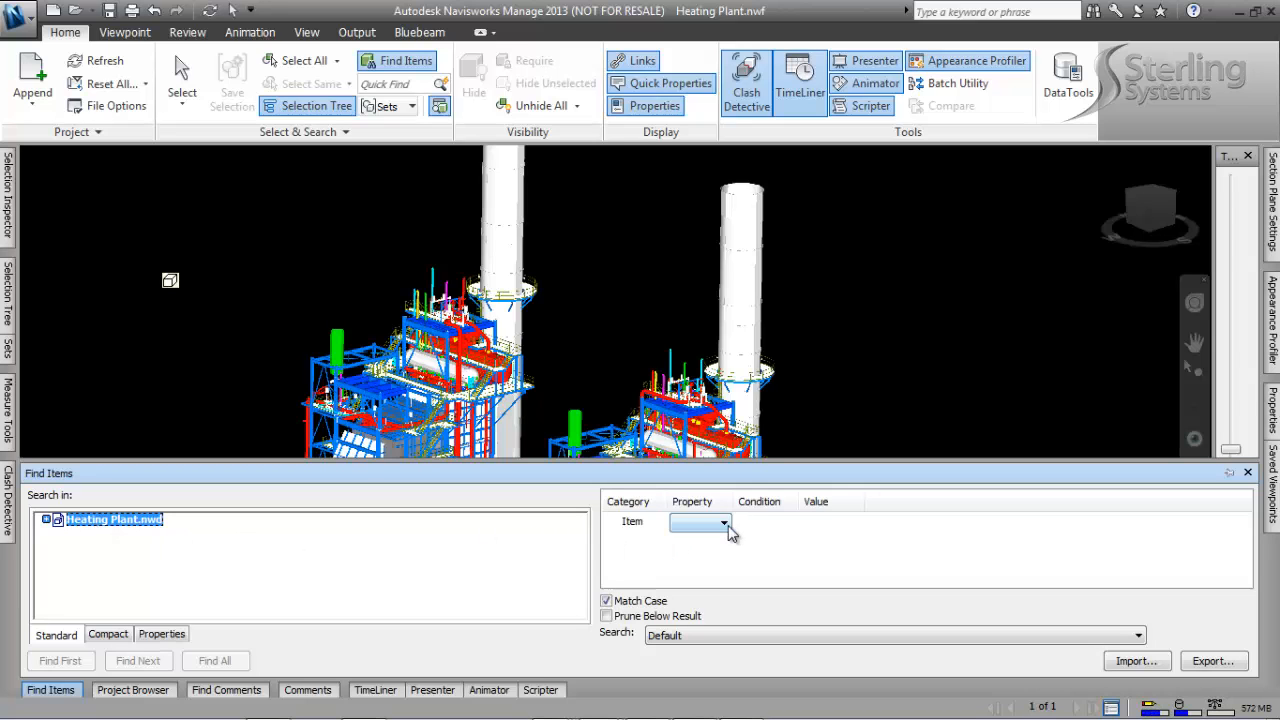
click(724, 523)
click(709, 557)
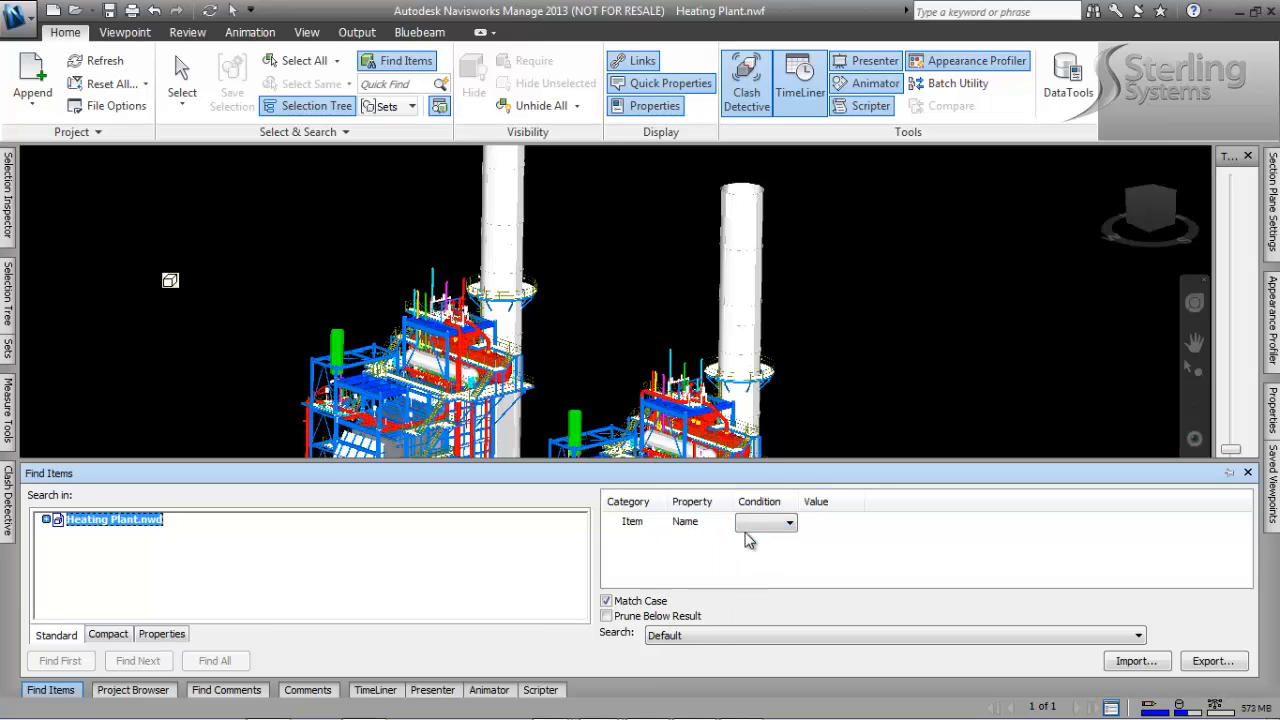
Step: Find all items whose name contains "steel", with case matching turned off, and check the selection's properties
click(768, 523)
click(764, 565)
click(848, 532)
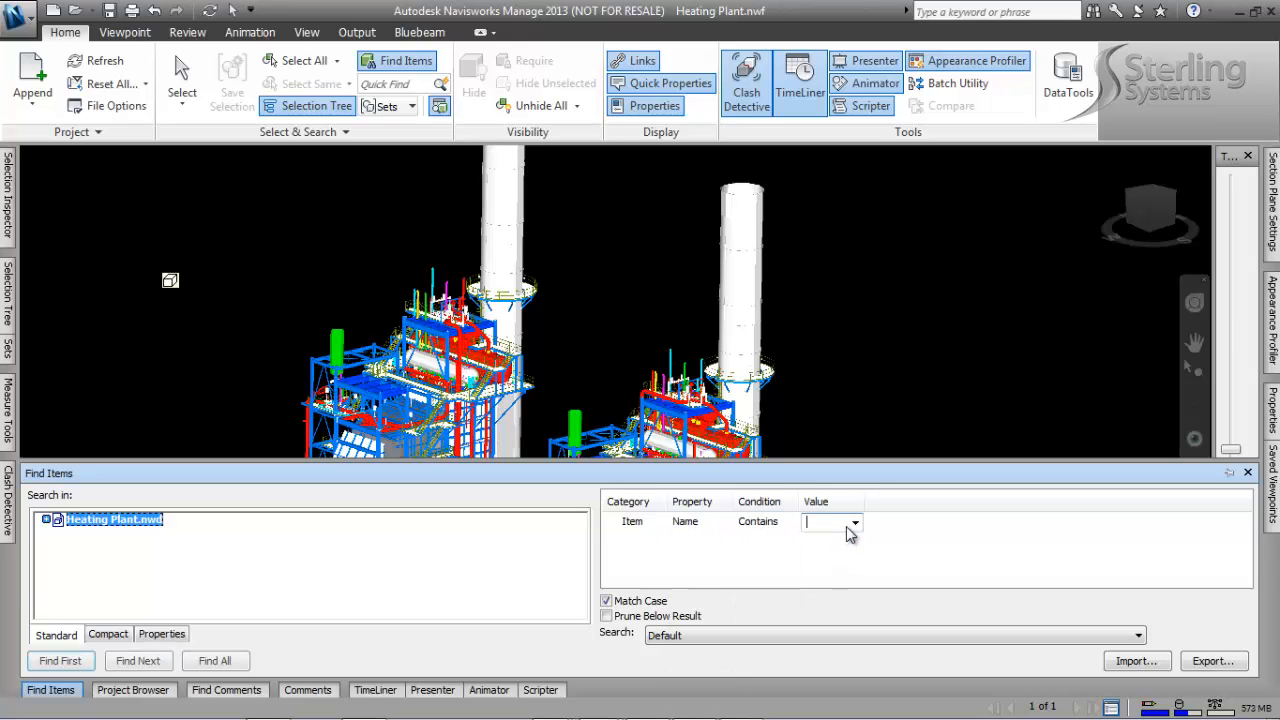
text(steel)
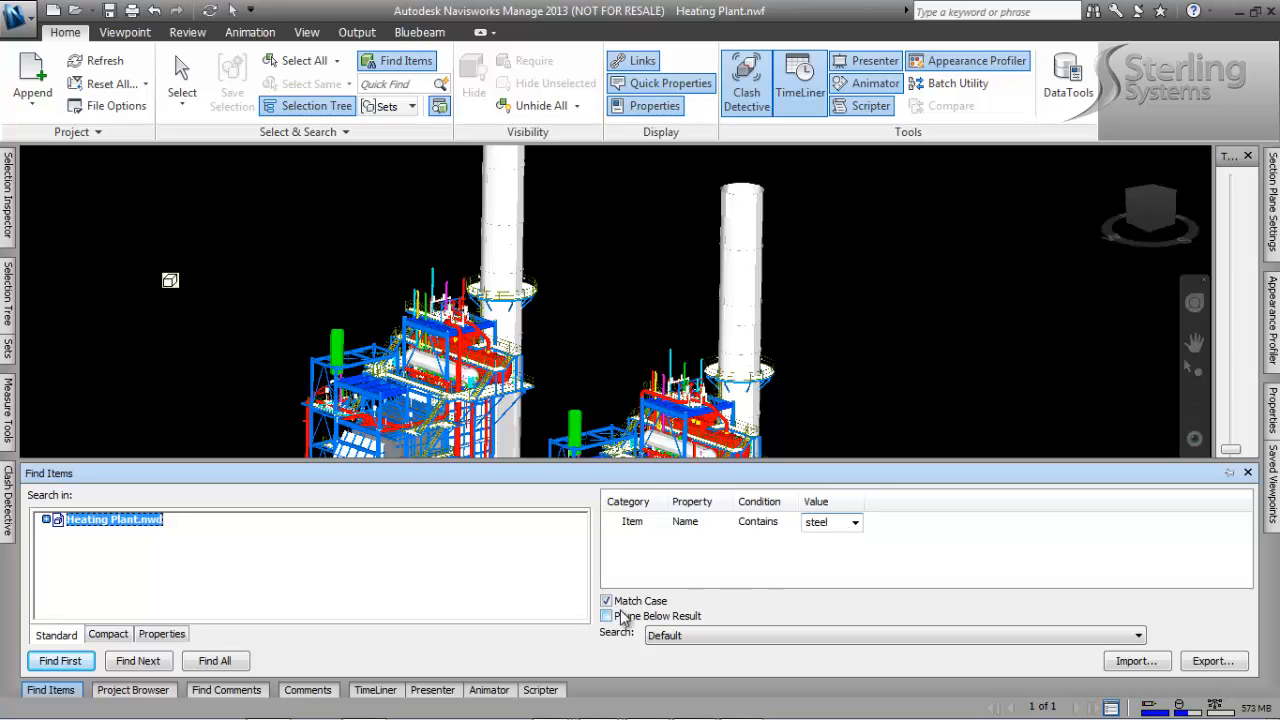
click(606, 601)
click(222, 661)
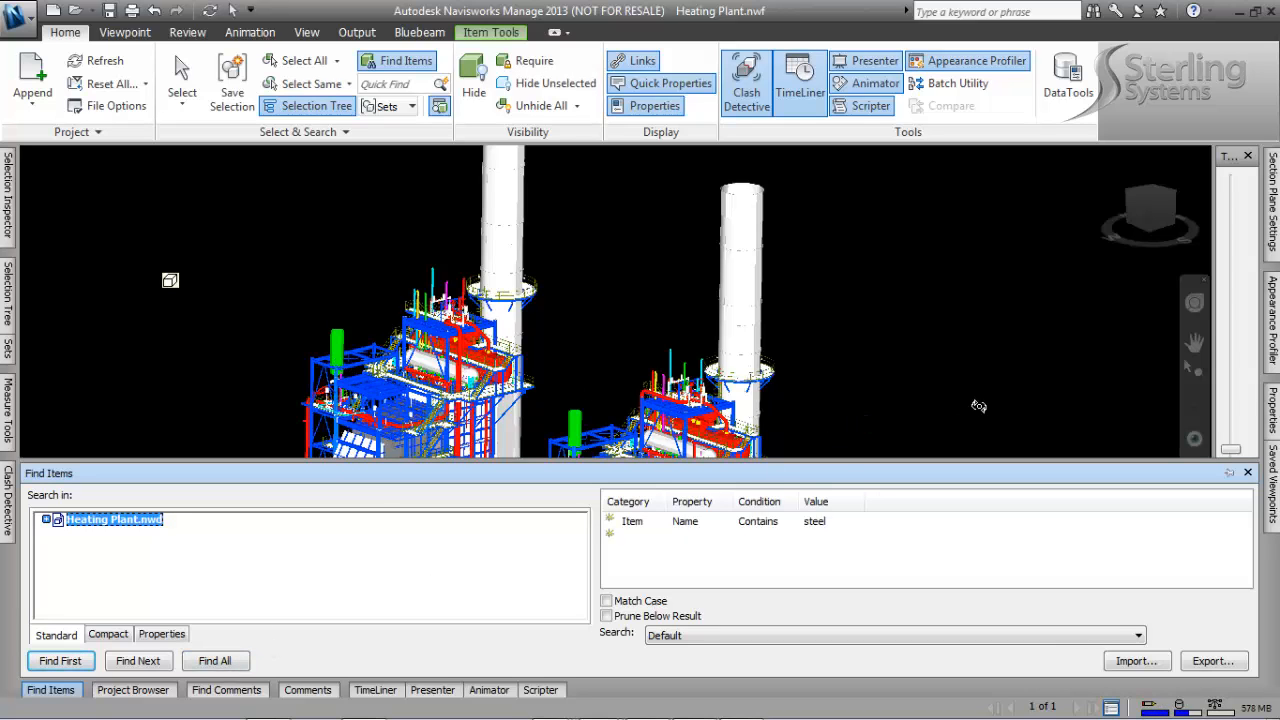
mouse_move(1274, 412)
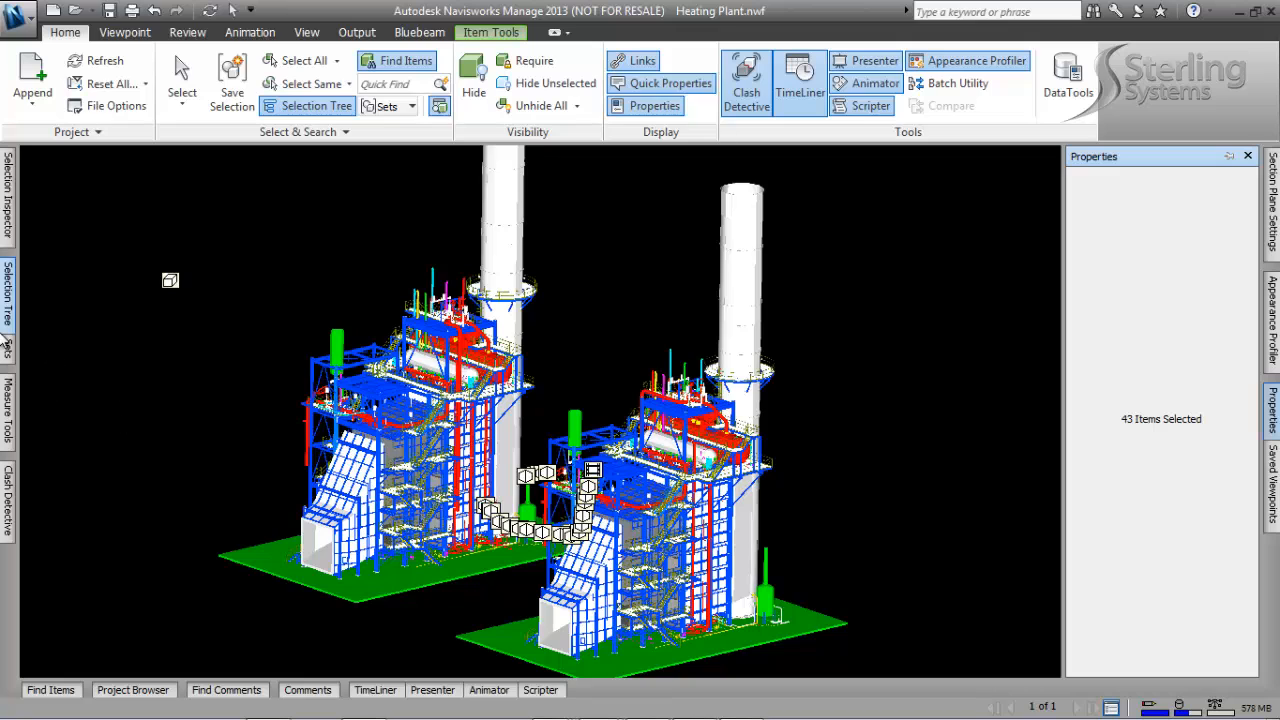
Step: Save the current steel search as a search set named Steel
click(7, 350)
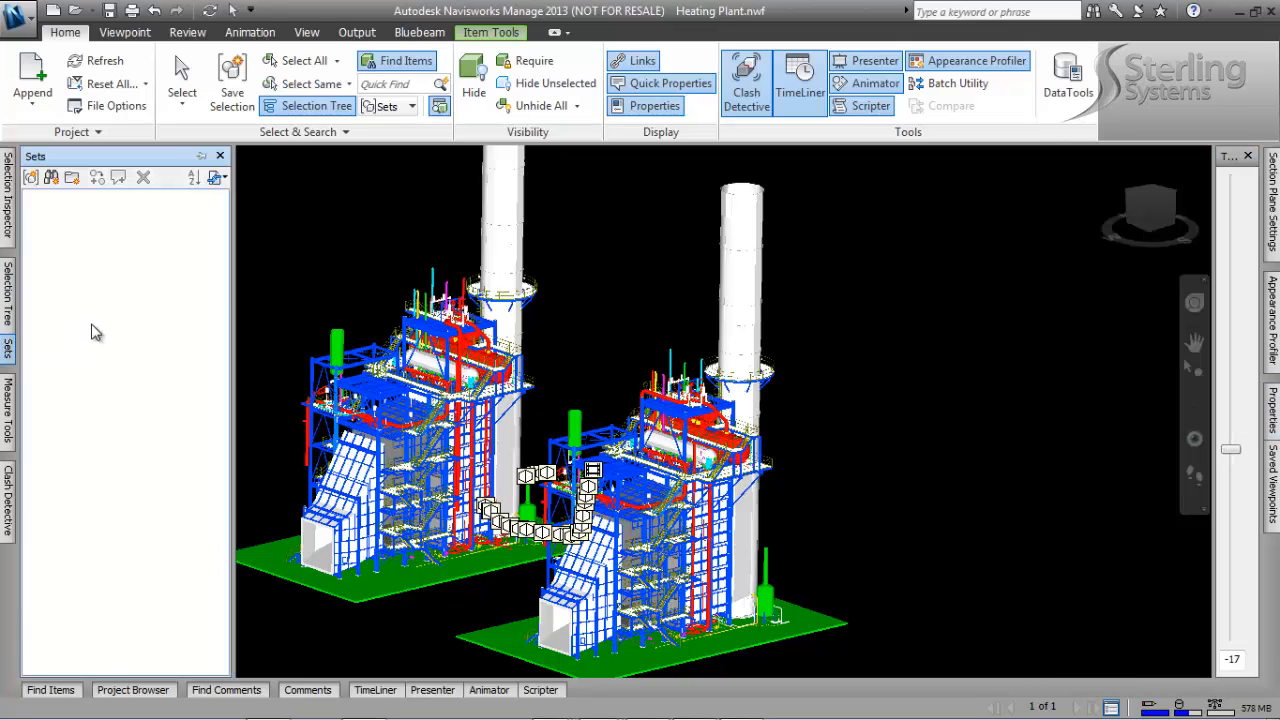
right_click(92, 328)
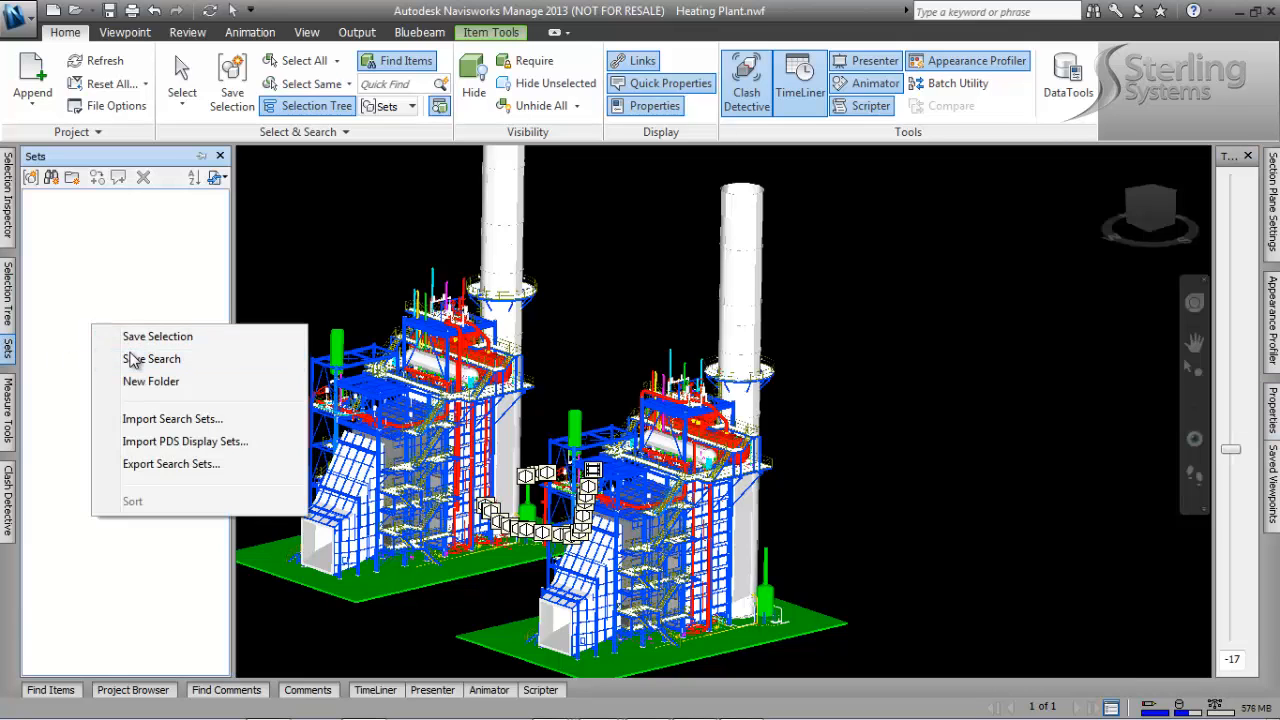
click(133, 360)
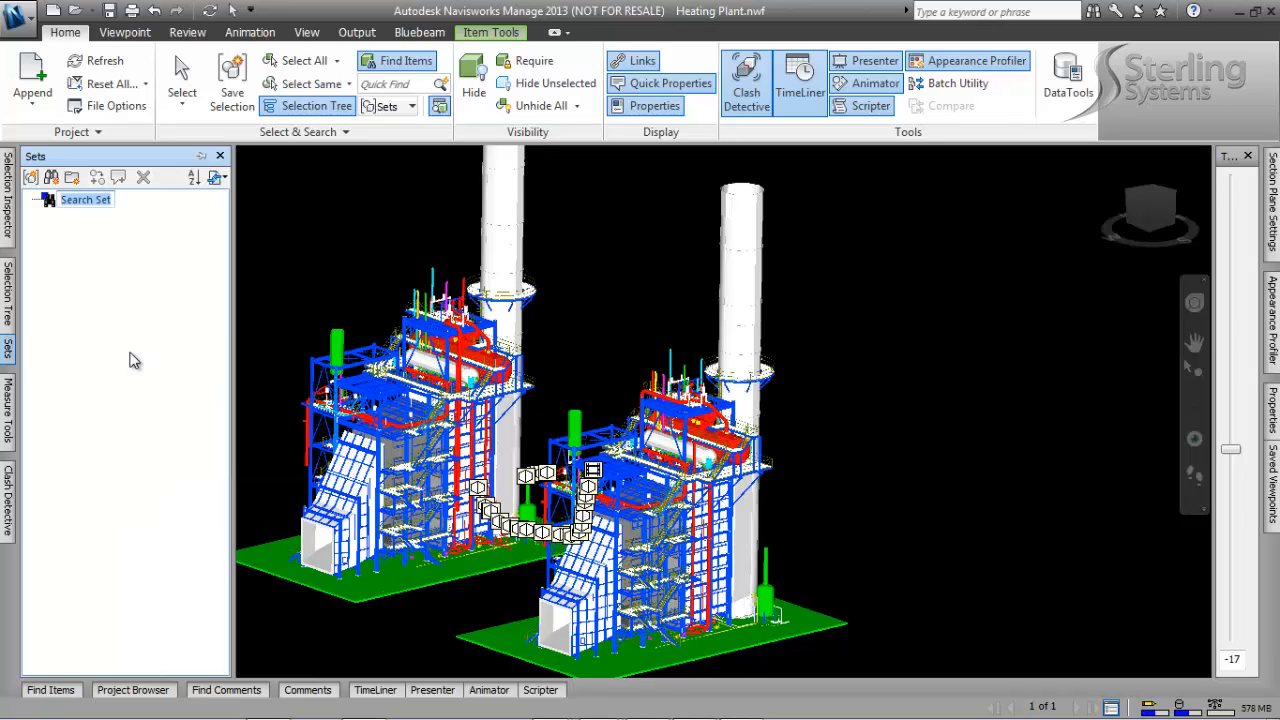
text(Steel)
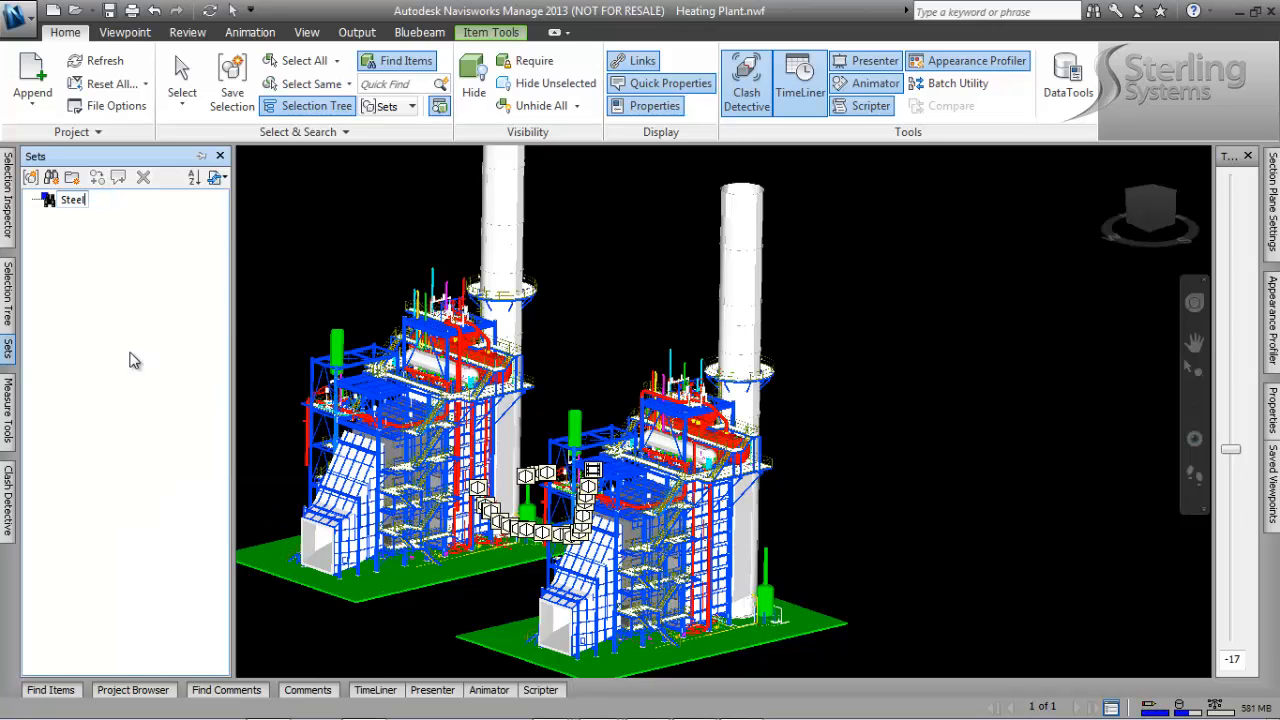
key(Return)
Step: Activate the Select tool, clear the current selection in the model and check the selection's properties
click(182, 102)
click(203, 135)
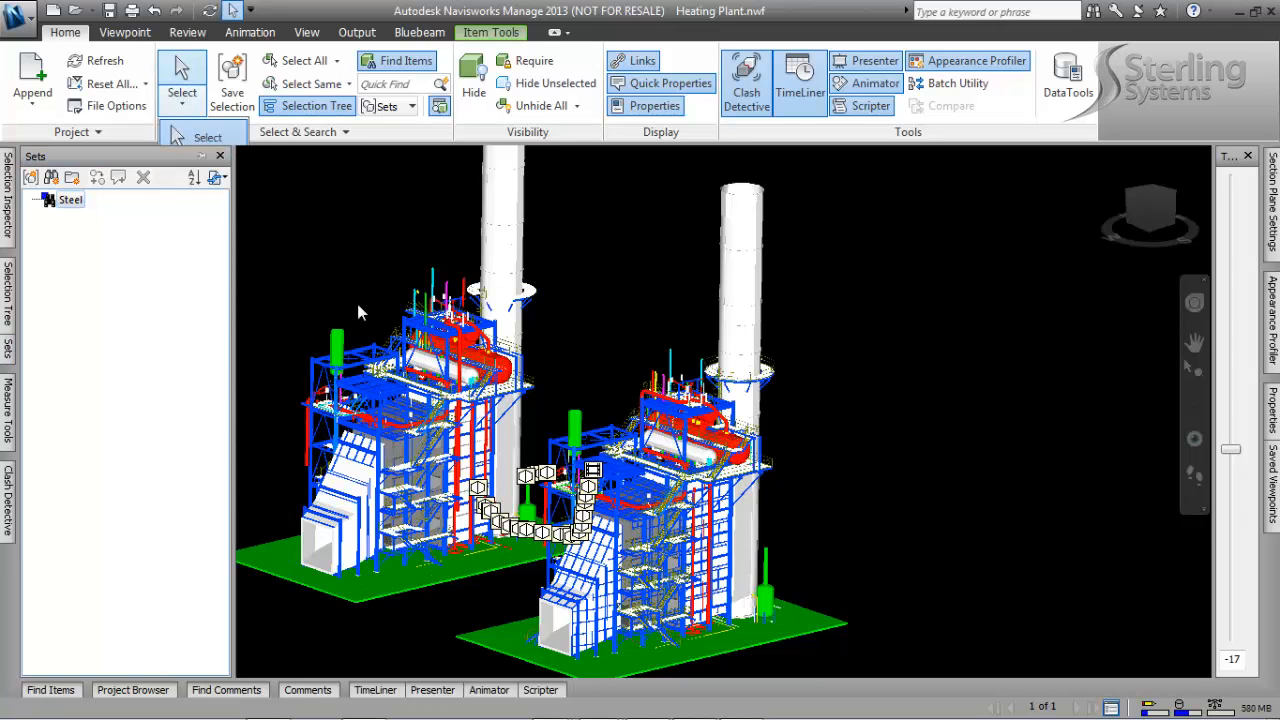
click(349, 261)
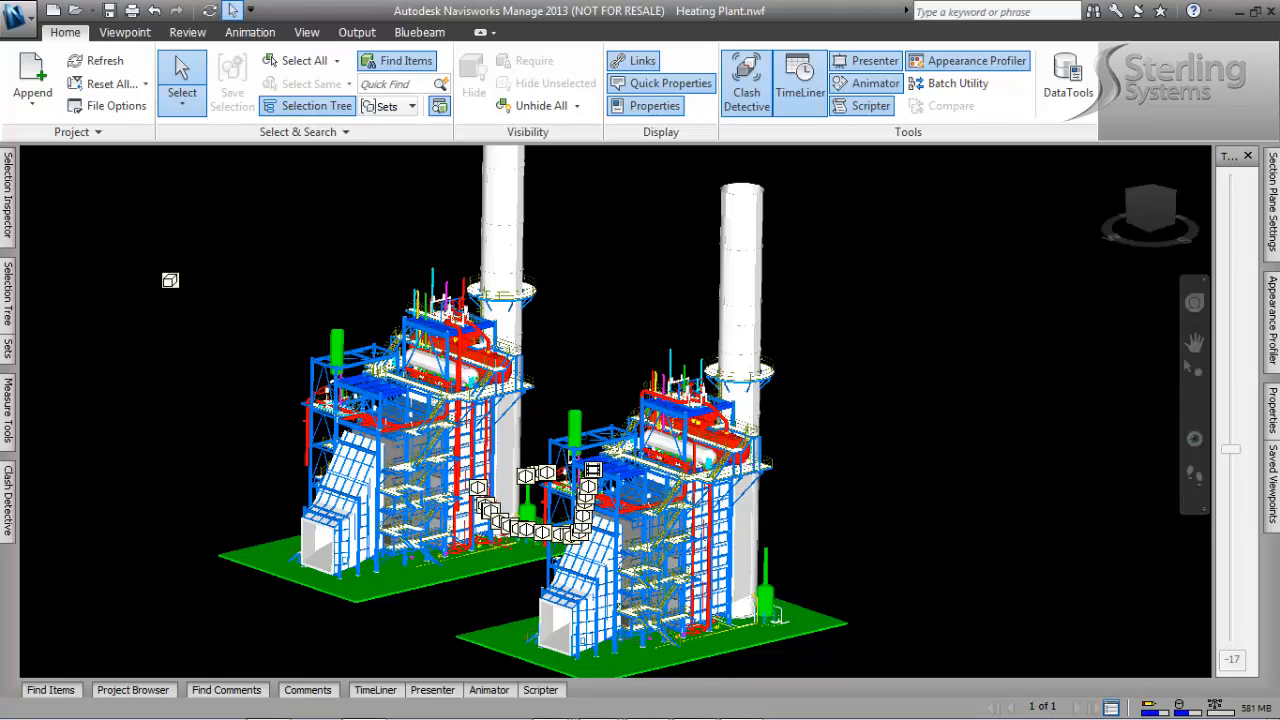
click(1274, 420)
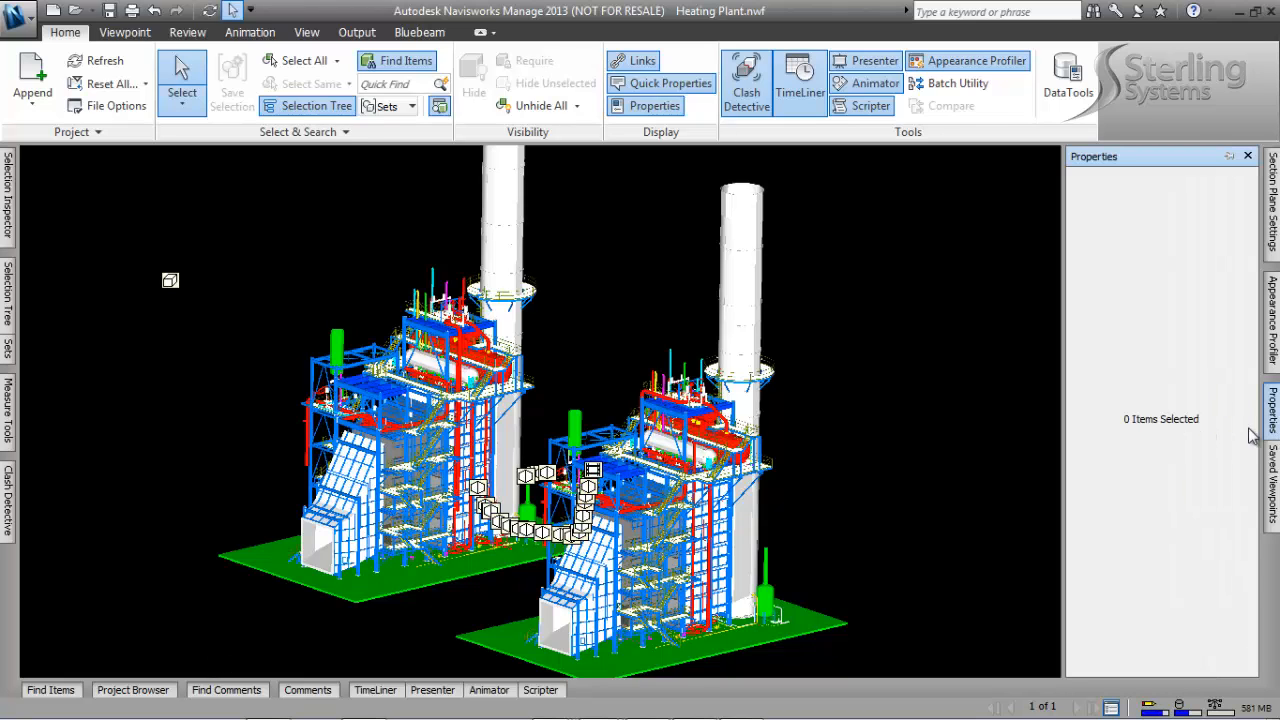
Step: Delete all conditions from the Find Items search
click(55, 690)
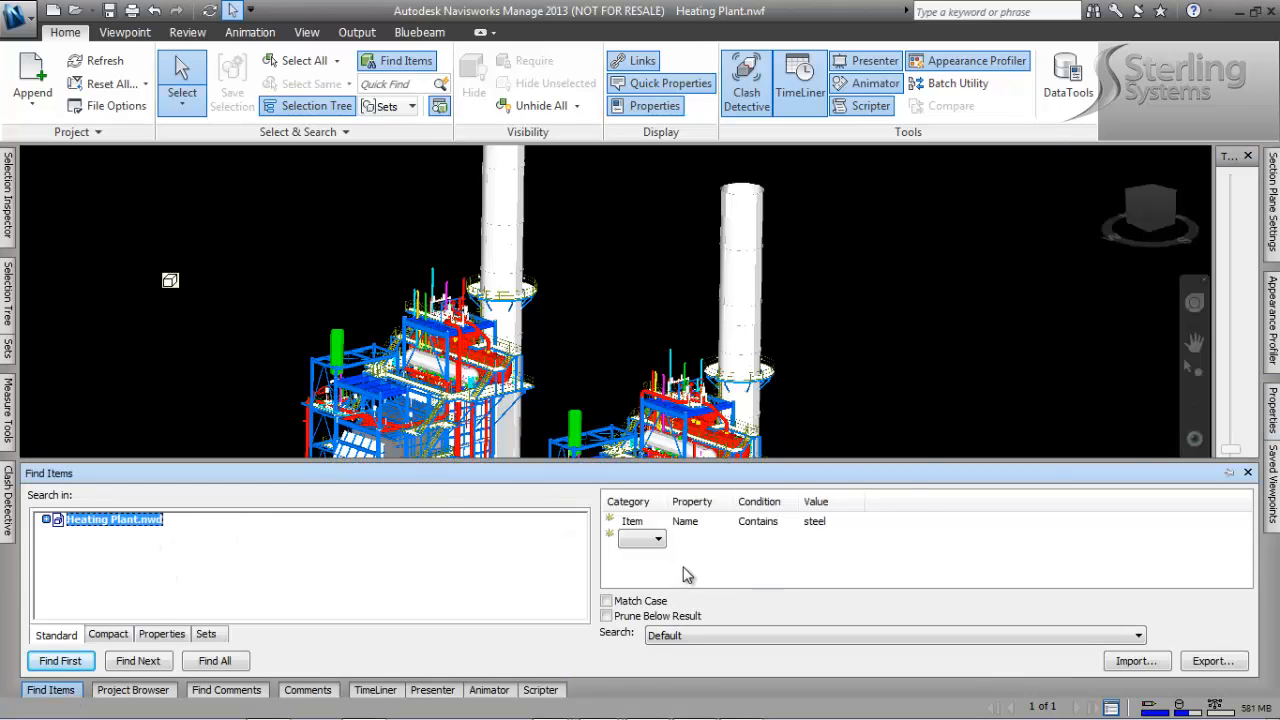
right_click(686, 567)
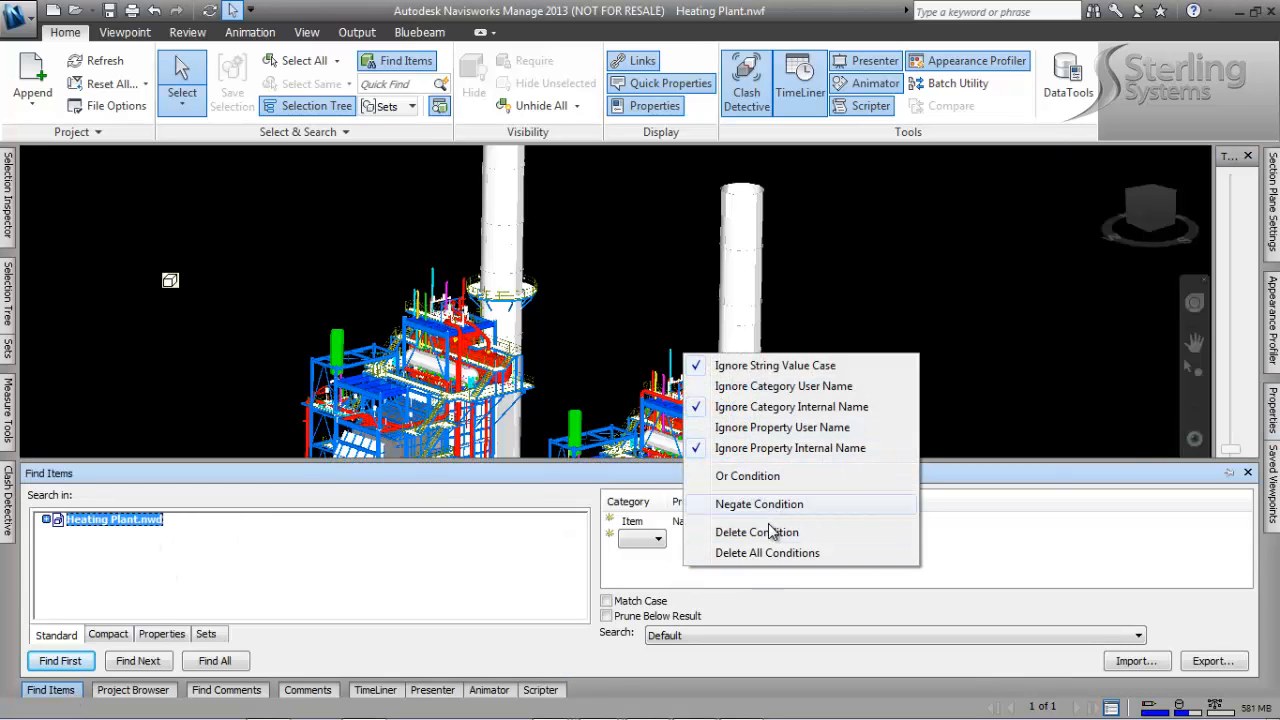
click(765, 554)
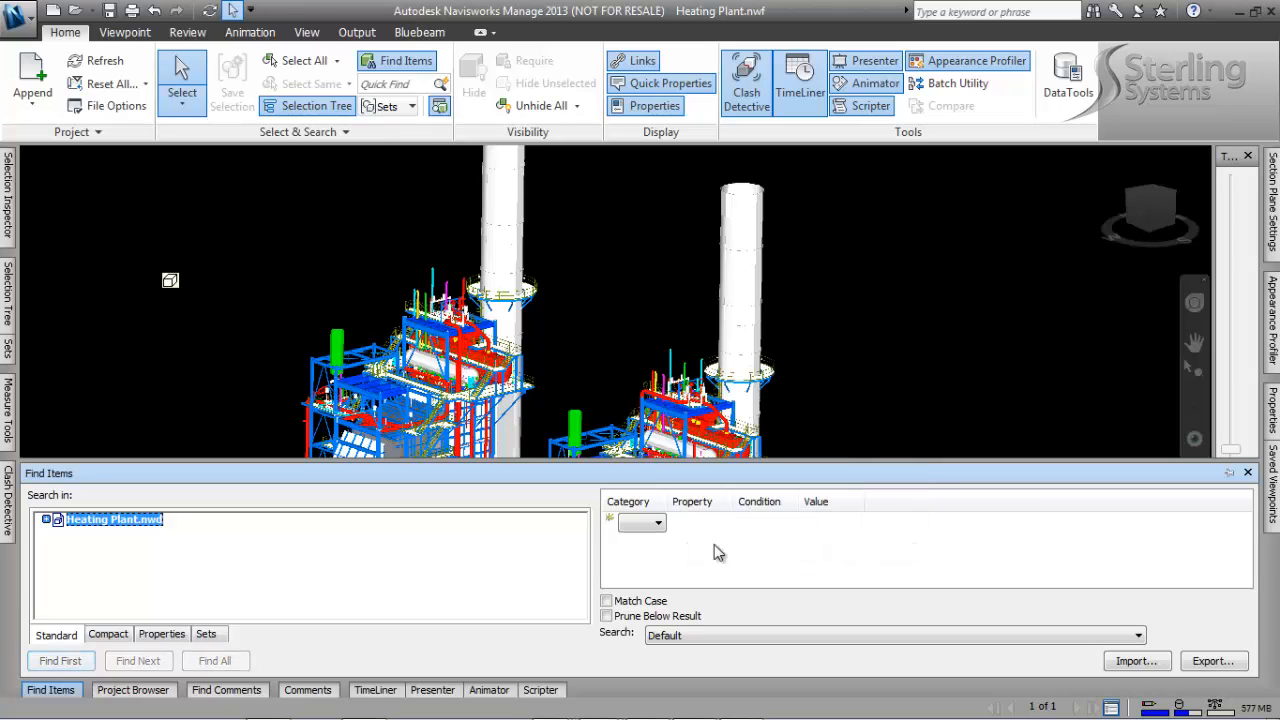
Step: Find all items in Heating Plant.nwd whose Item Name contains "vent" and check the selection's properties
click(658, 523)
click(650, 540)
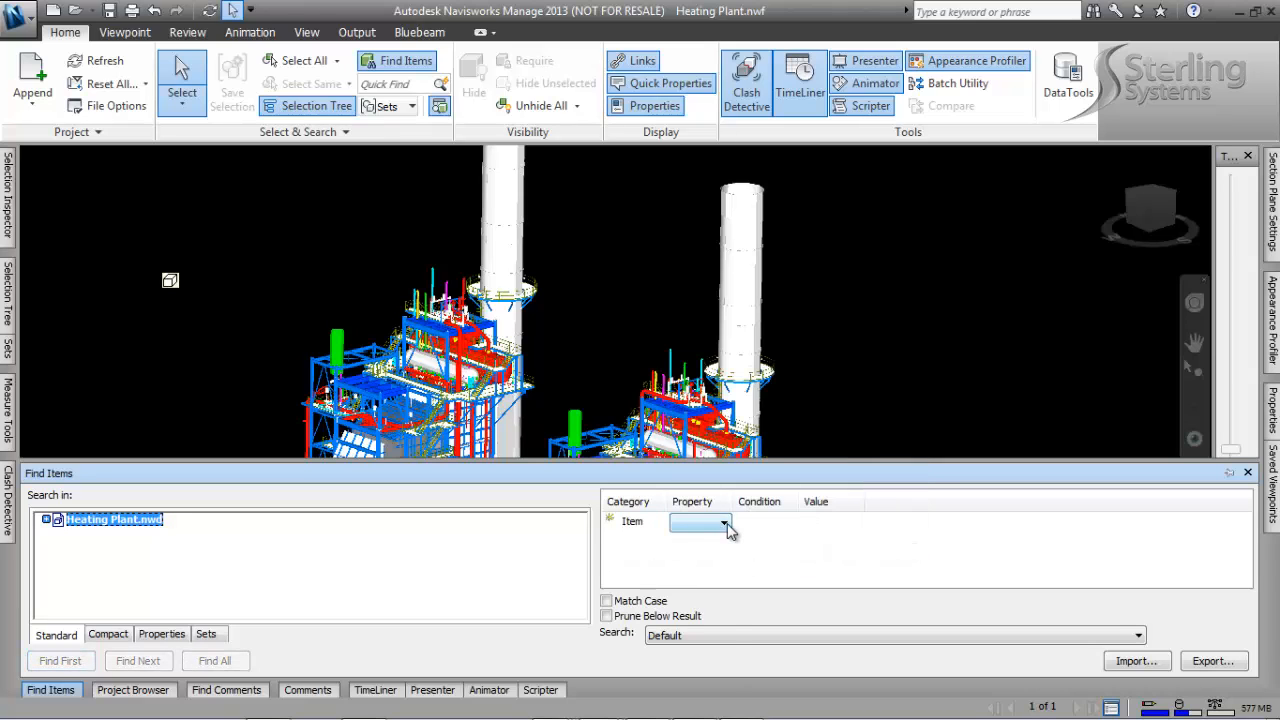
click(725, 523)
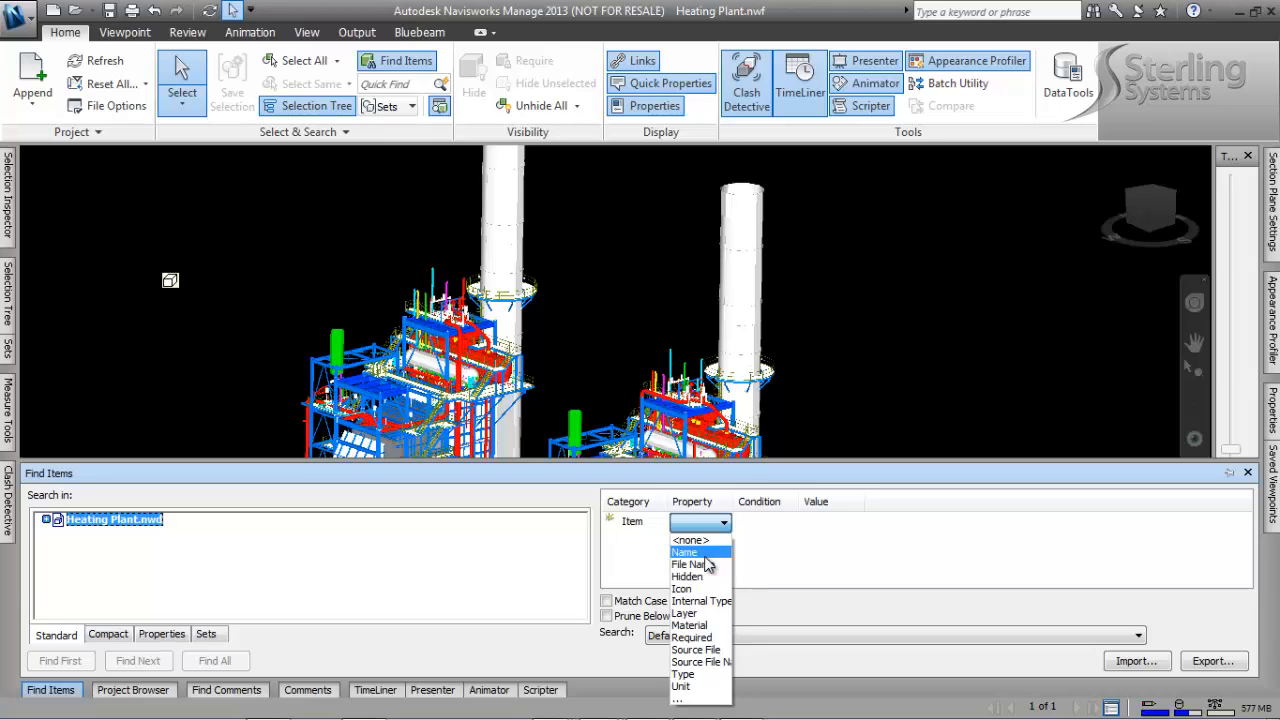
click(730, 554)
click(787, 527)
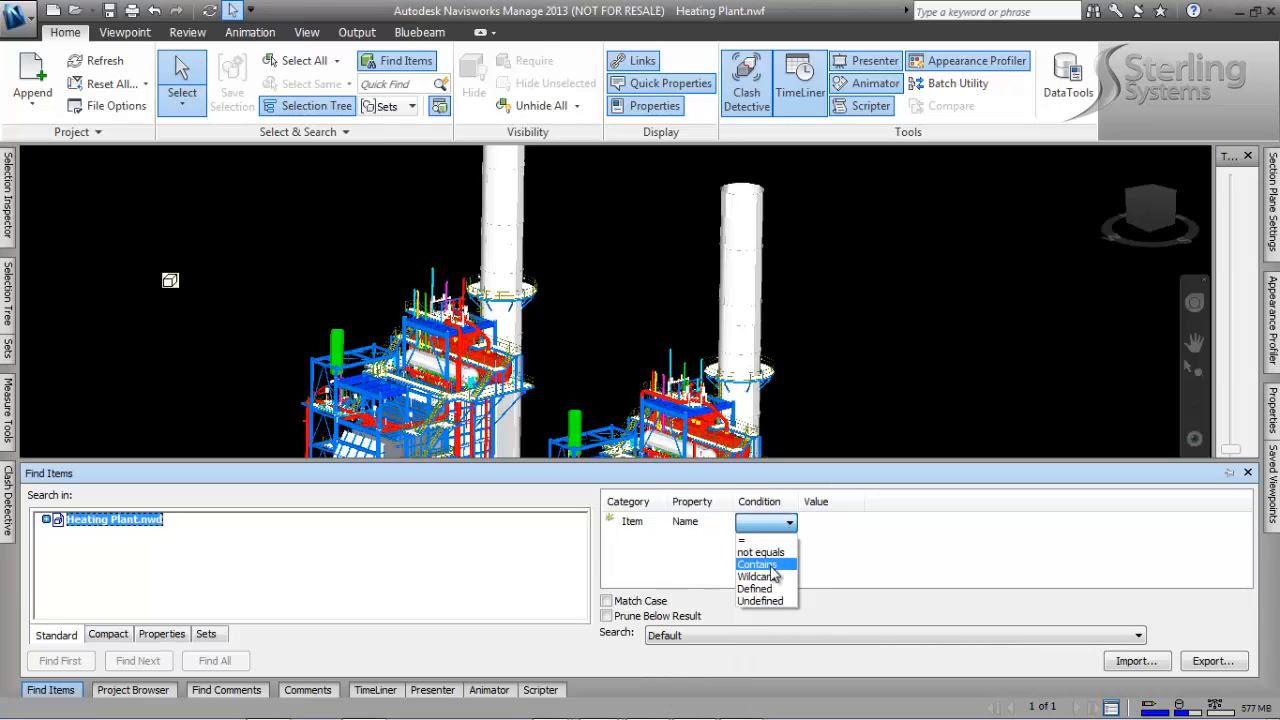
click(770, 552)
click(852, 526)
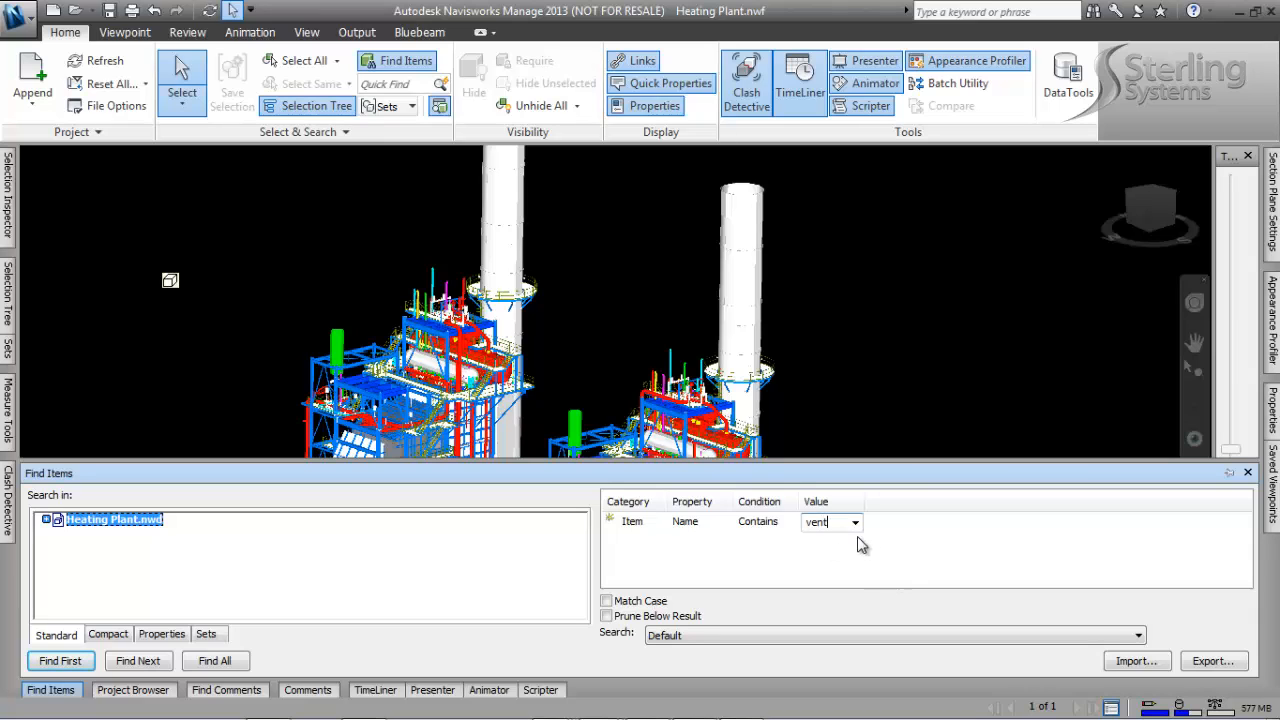
click(218, 665)
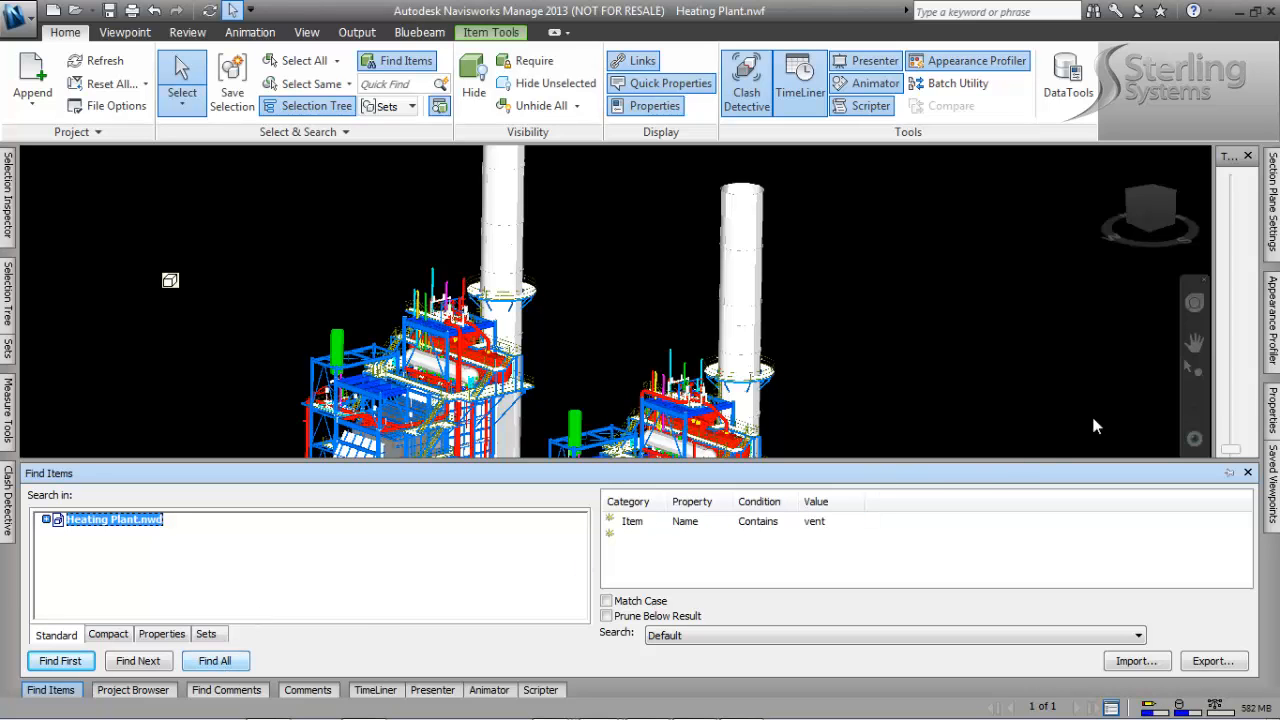
click(1271, 415)
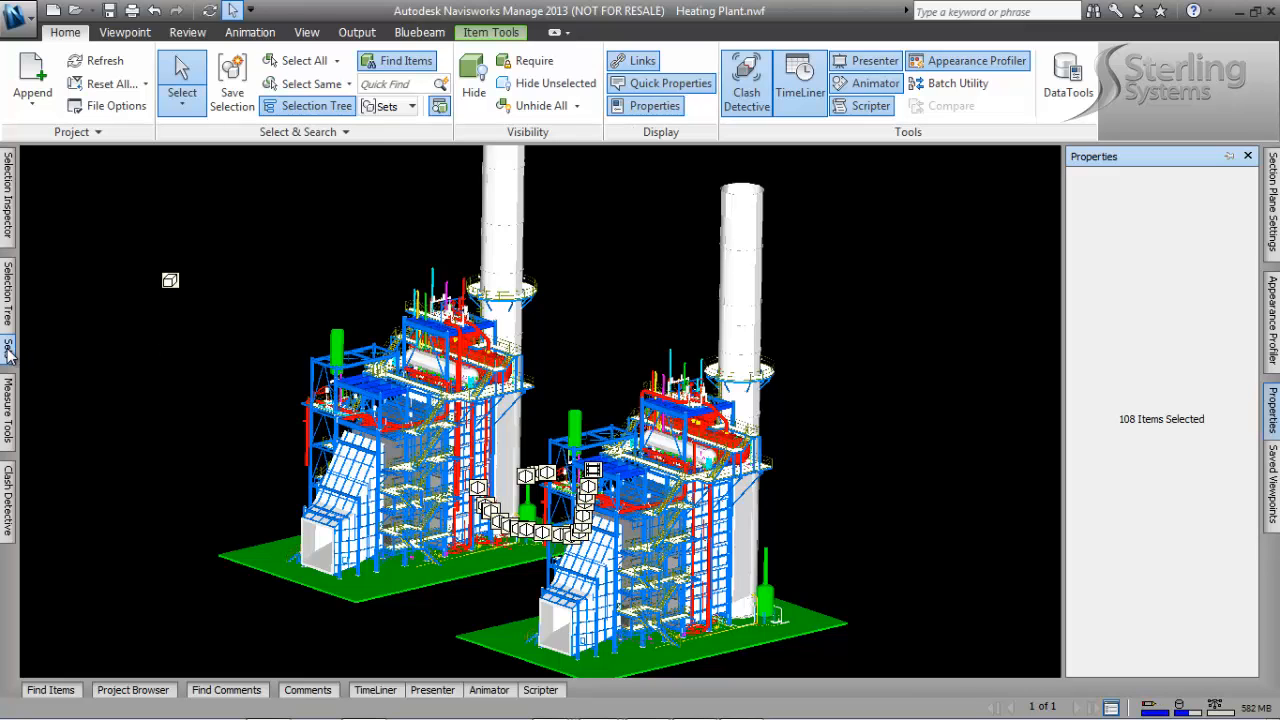
Step: Save the vent search as a search set named Ventilation and clear the selection in the model
right_click(88, 394)
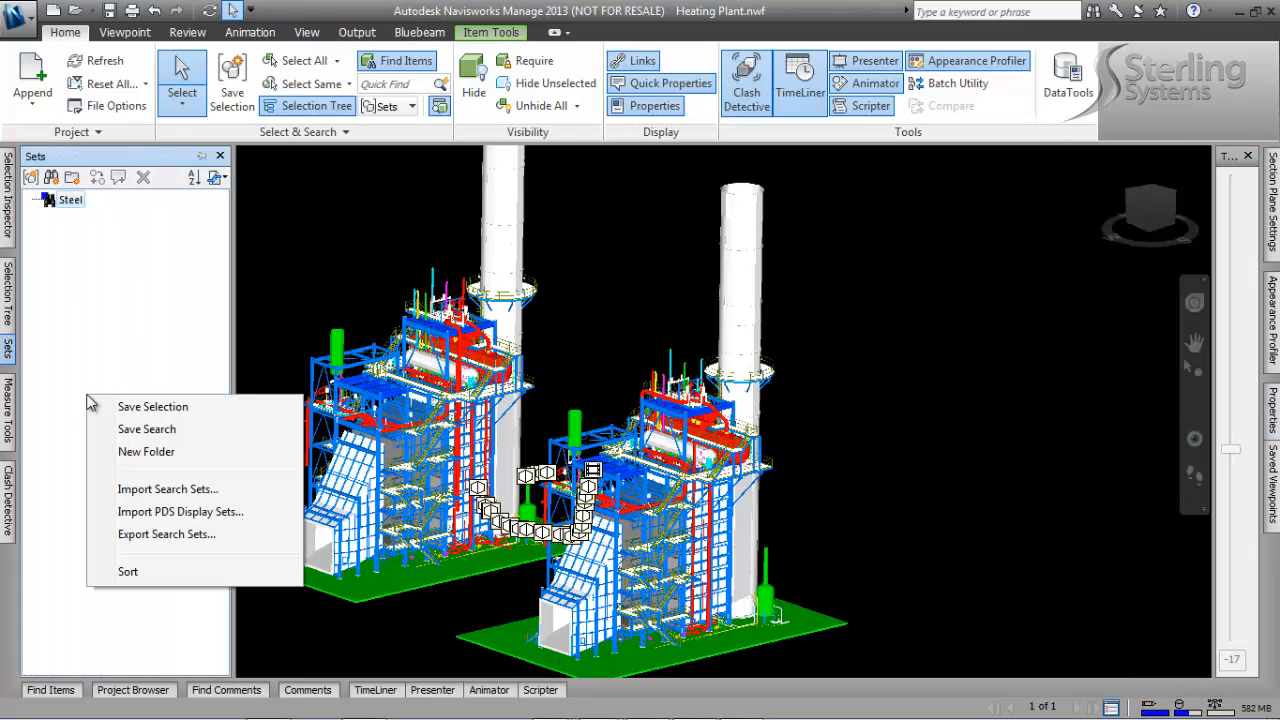
click(142, 430)
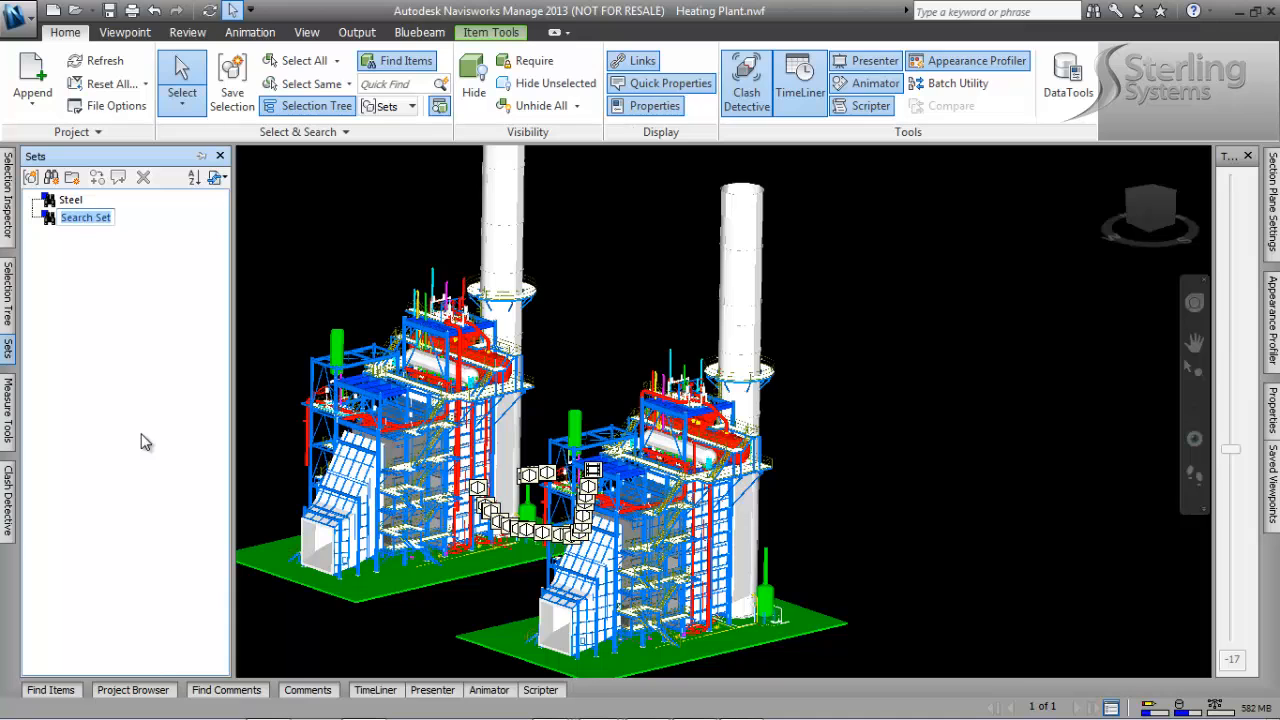
text(Ventilation)
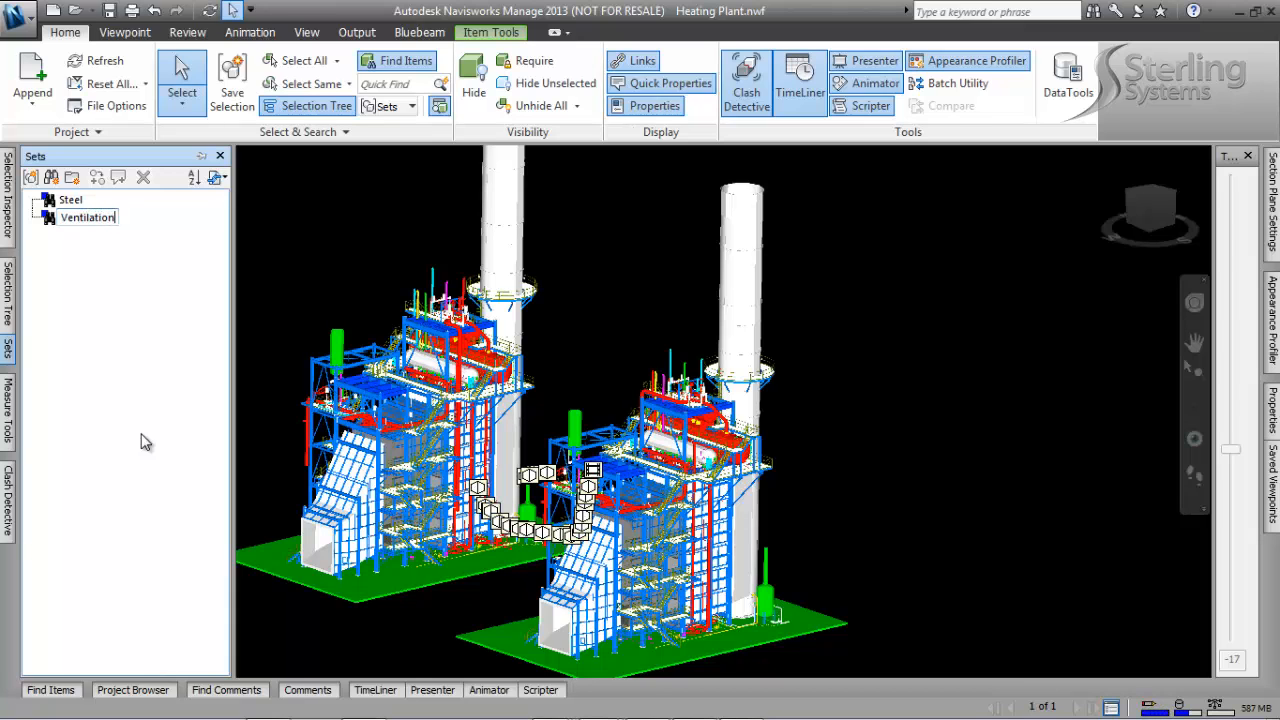
key(Return)
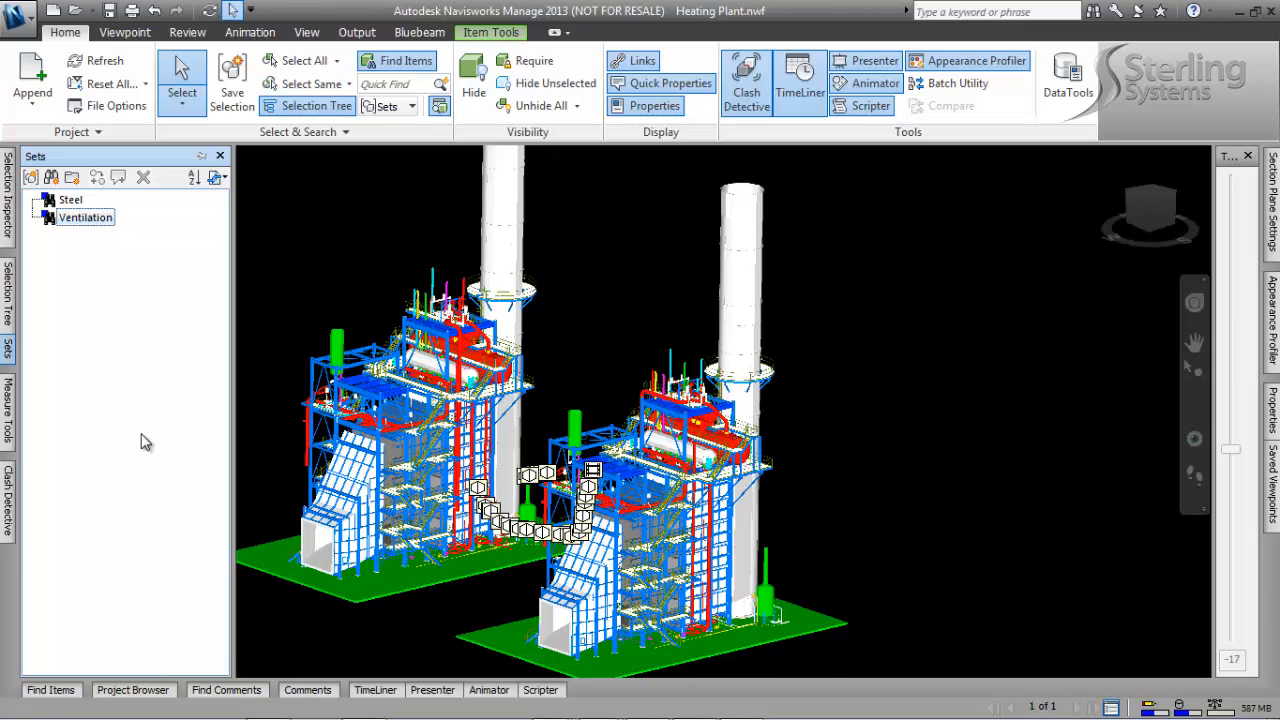
click(305, 260)
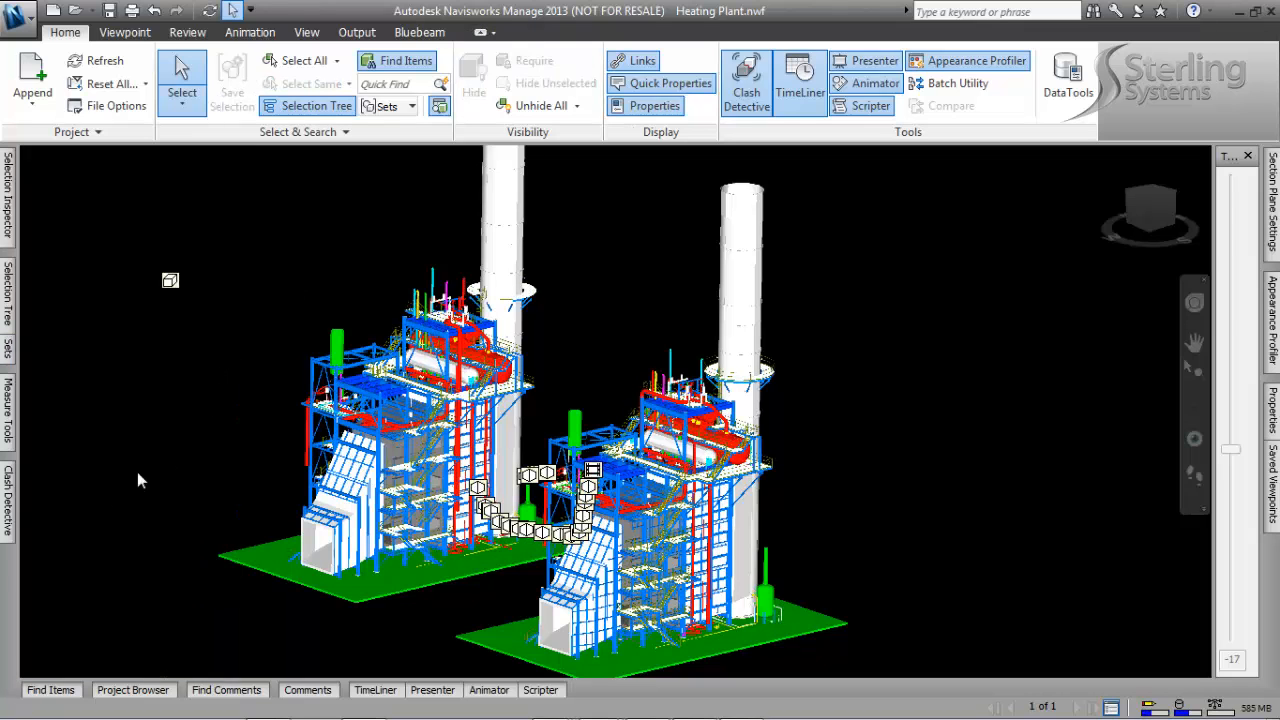
Step: Keep Clash Detective open and set Test 1 to check the Steel set as Selection A against the Ventilation set as Selection B
click(9, 495)
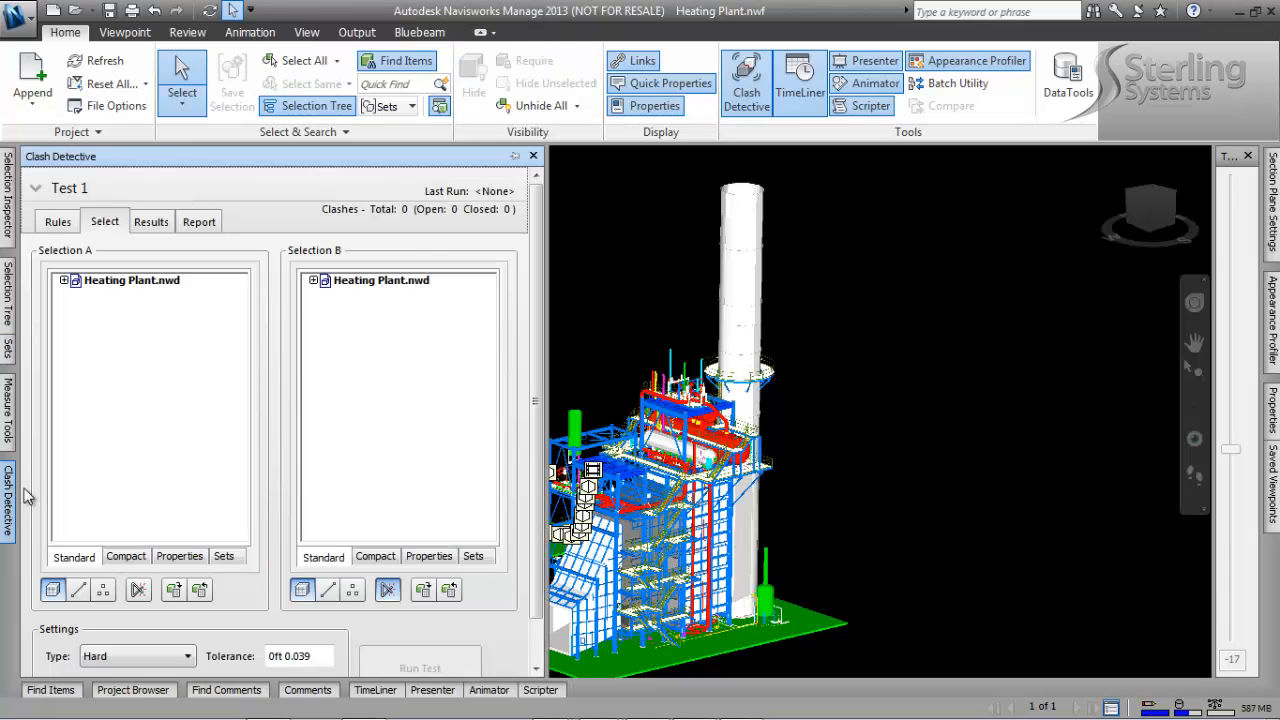
click(514, 156)
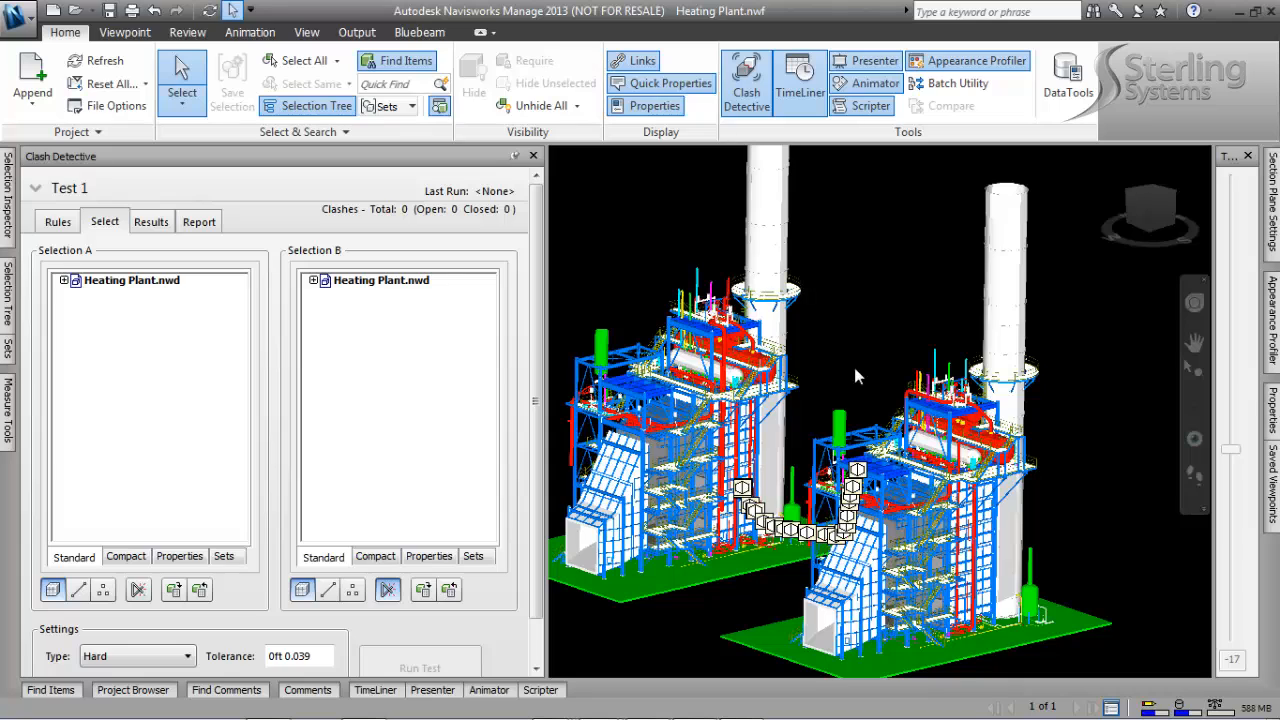
click(108, 284)
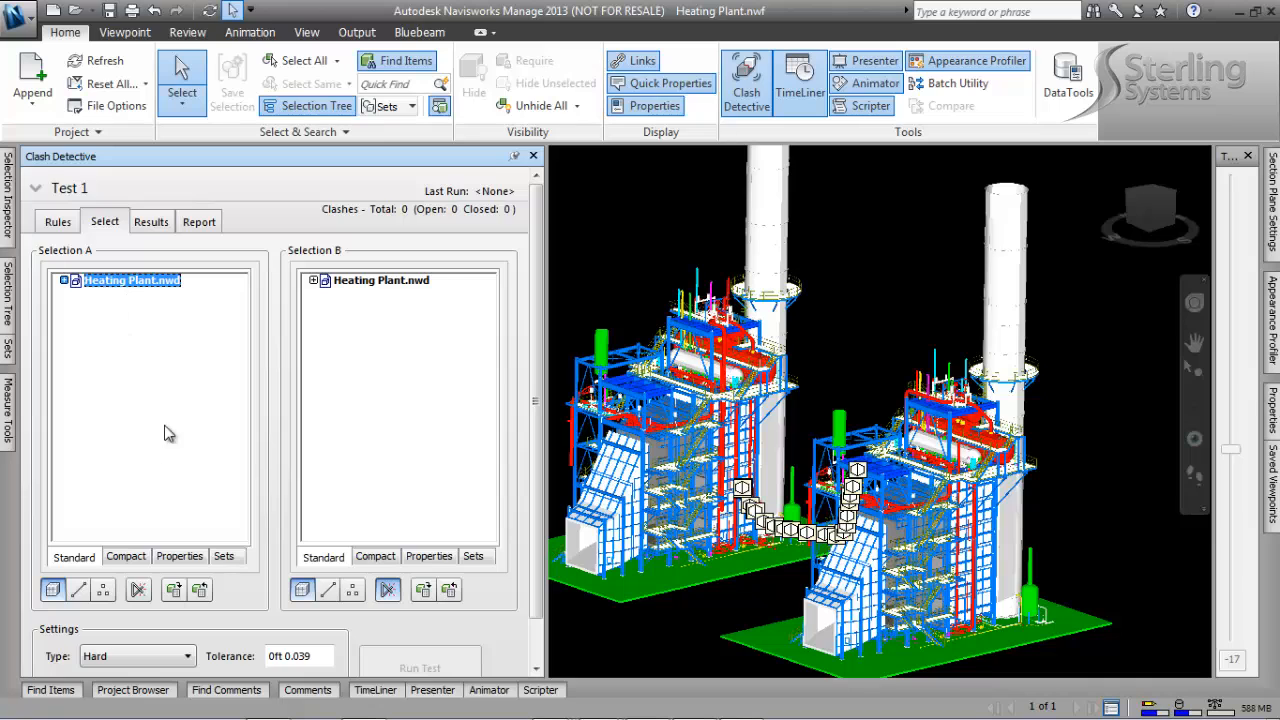
click(224, 557)
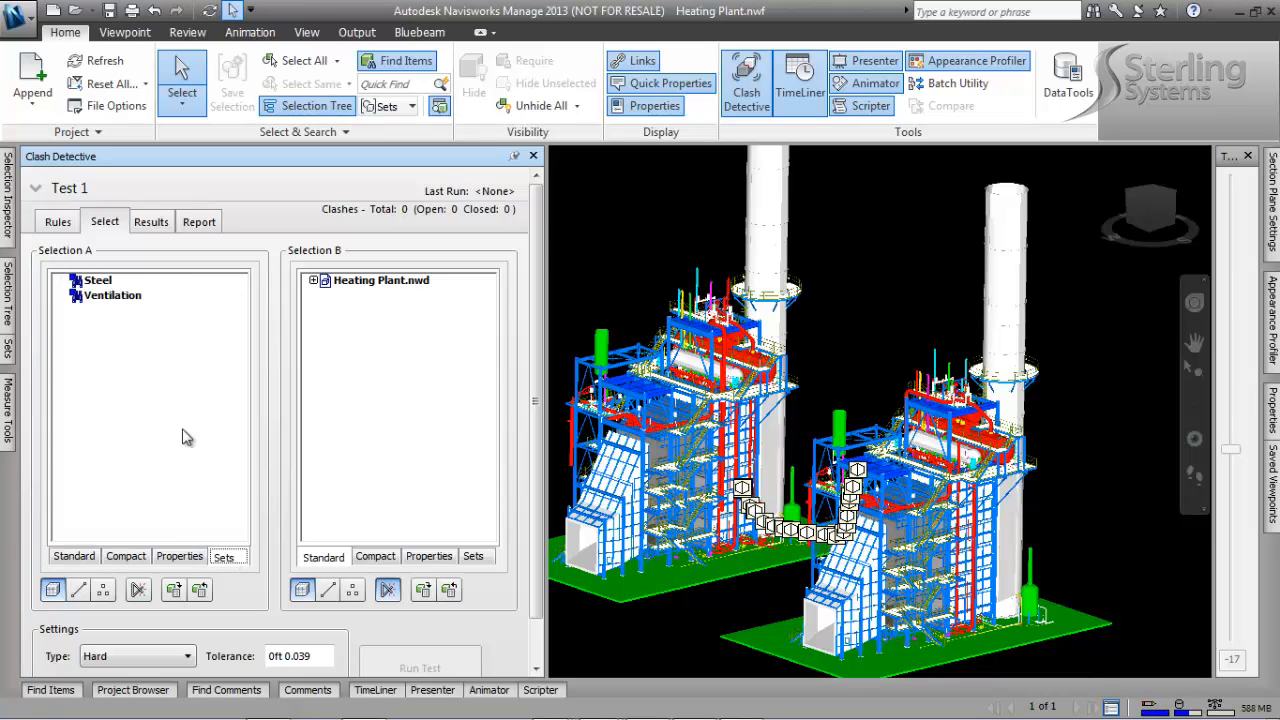
click(98, 281)
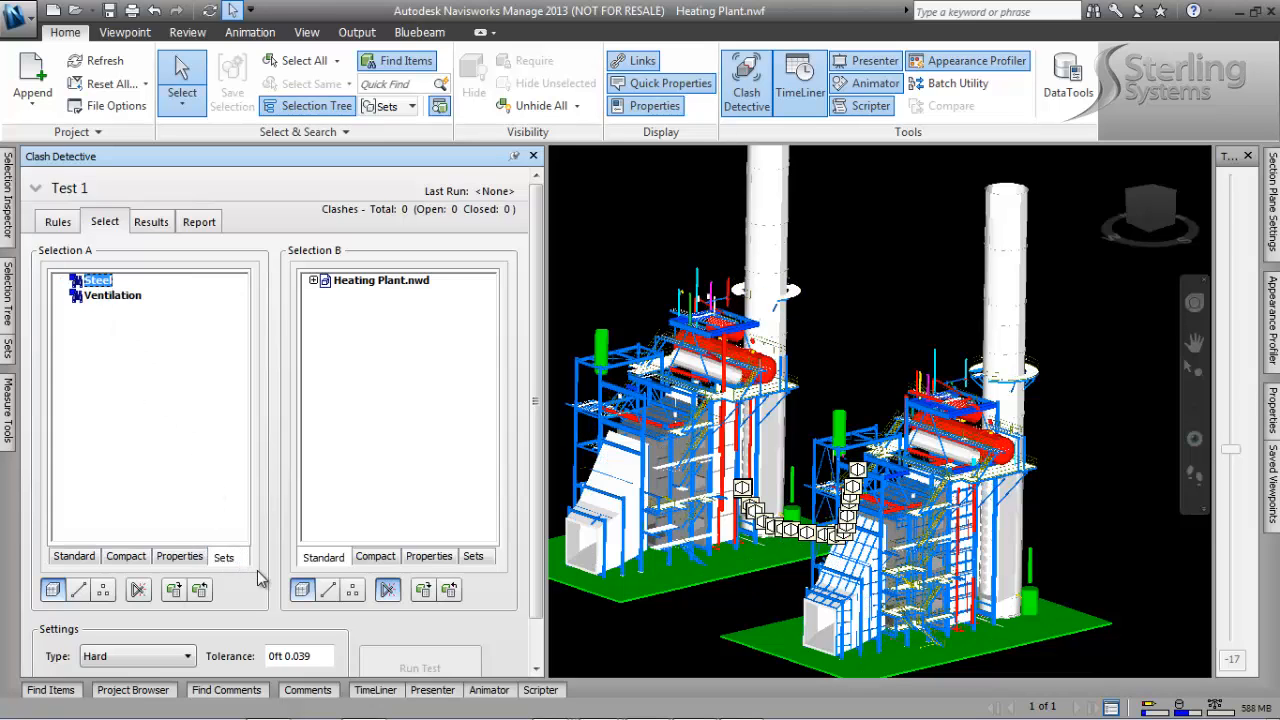
click(366, 282)
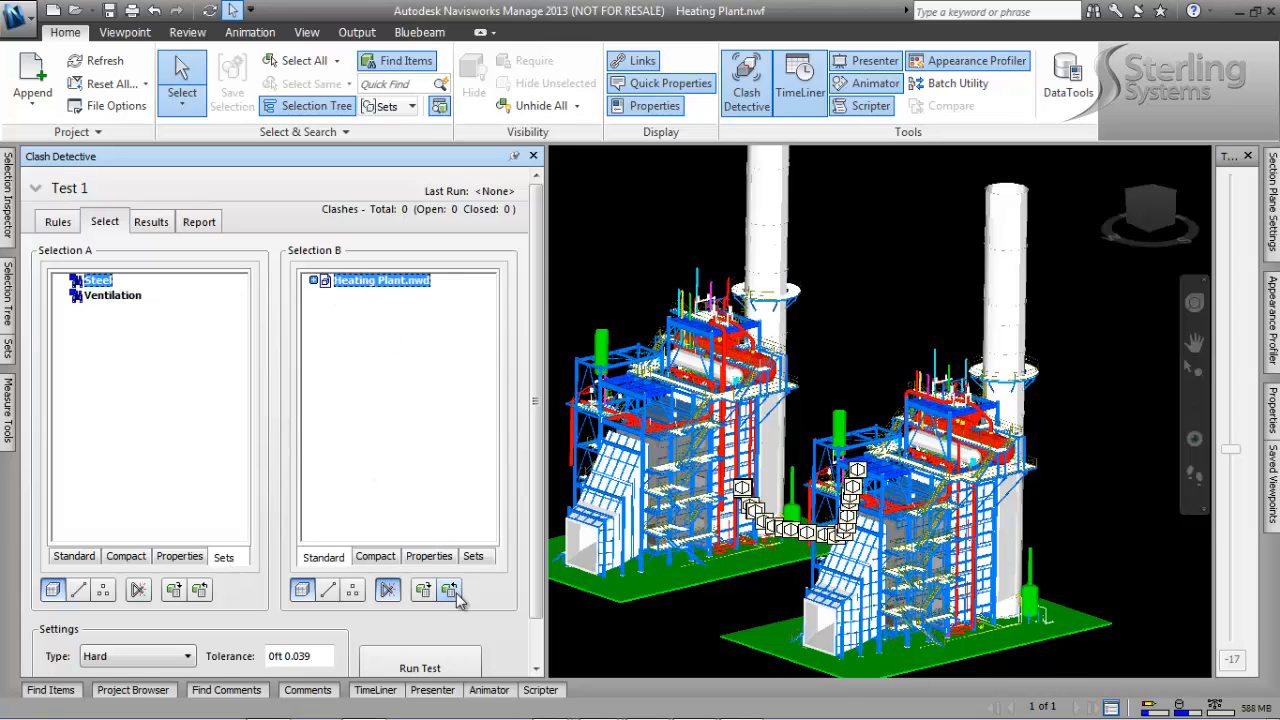
click(473, 557)
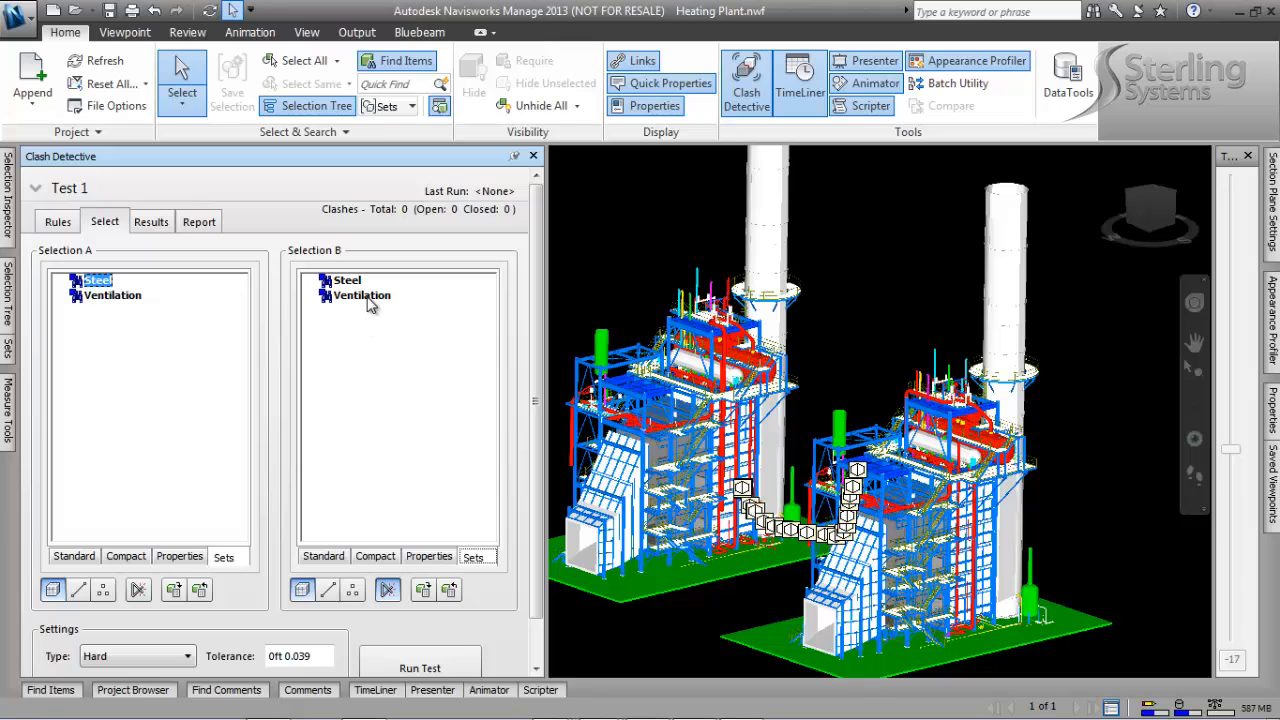
click(366, 297)
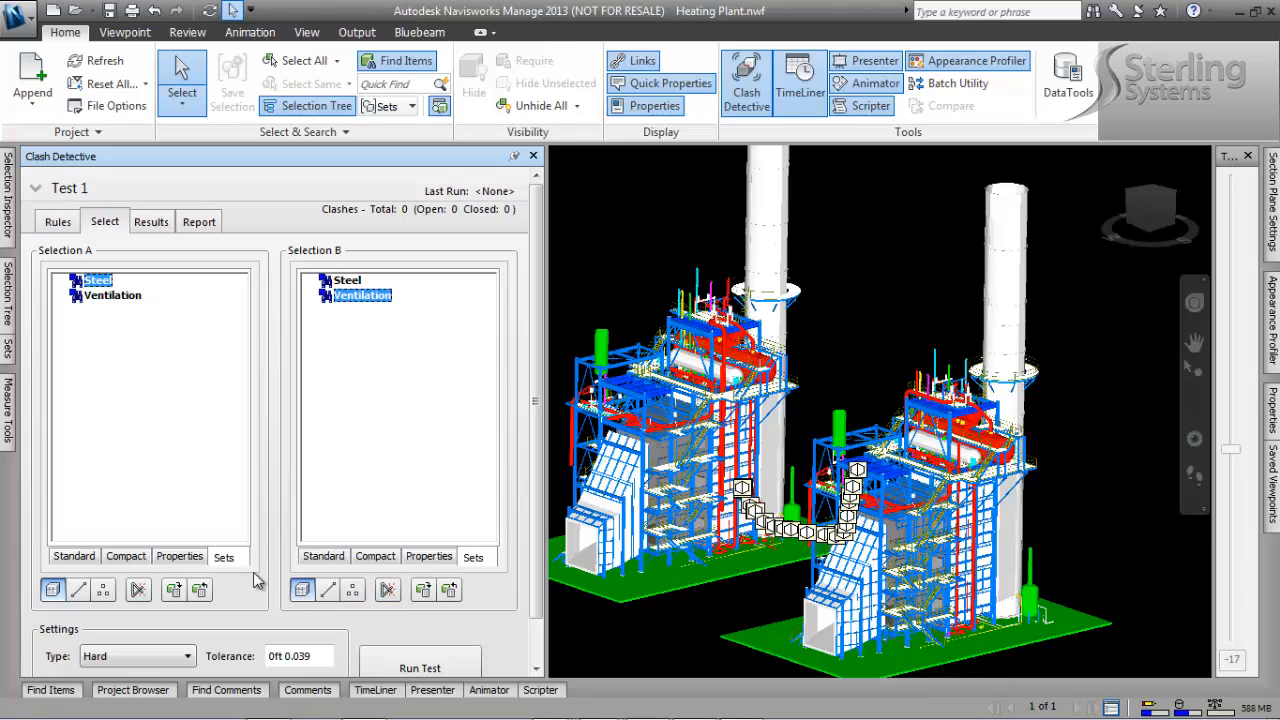
Step: Run Test 1 as a Hard clash test with a tolerance of .3
scroll(245, 615, down, 1)
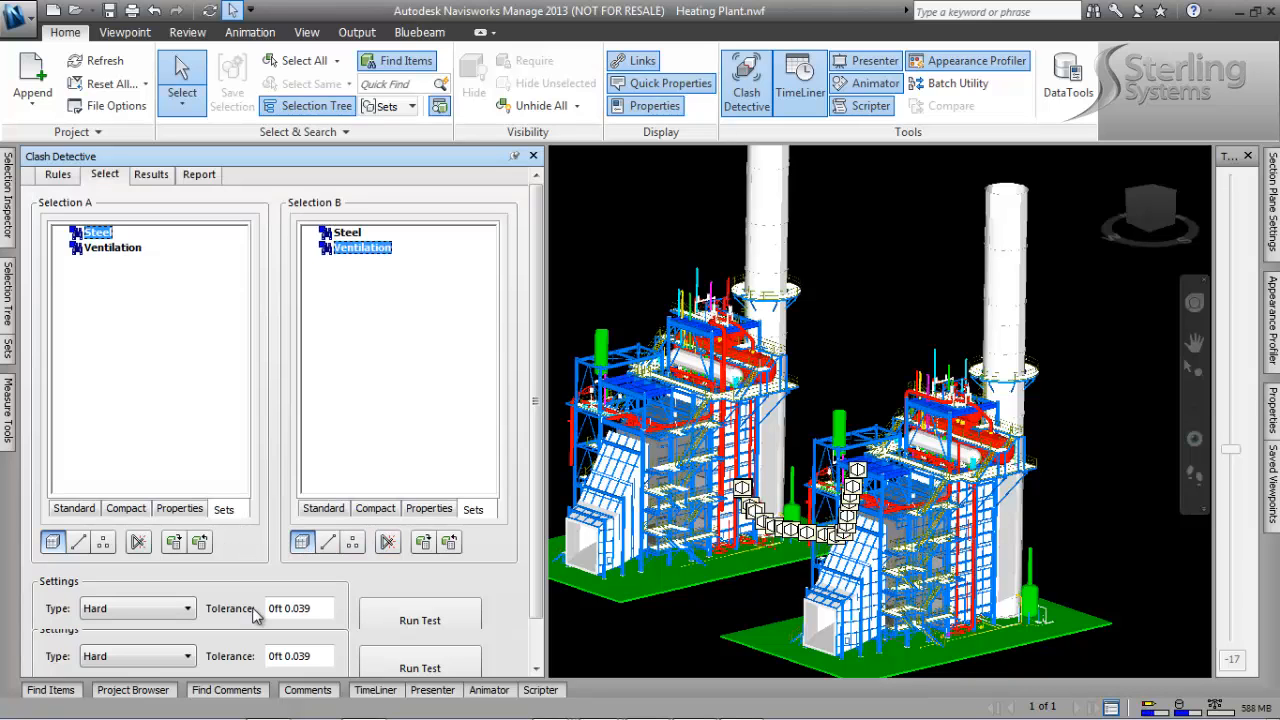
click(175, 609)
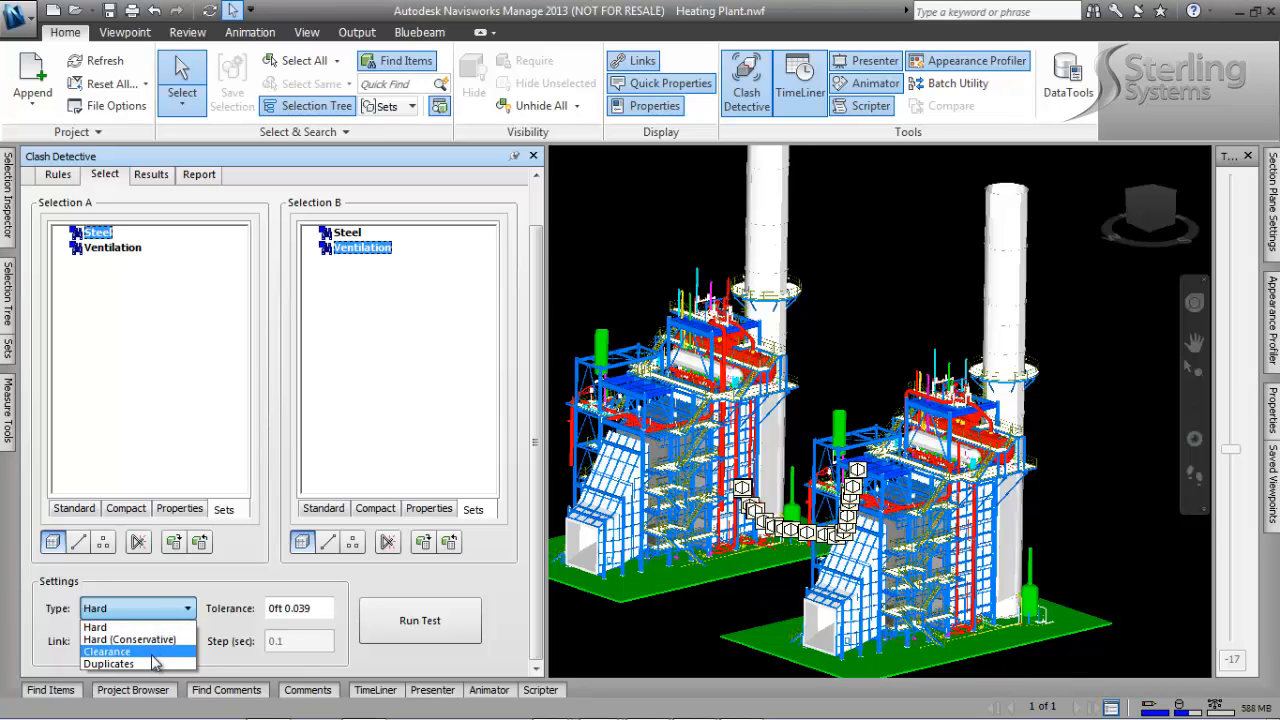
click(246, 582)
drag(323, 606, 218, 606)
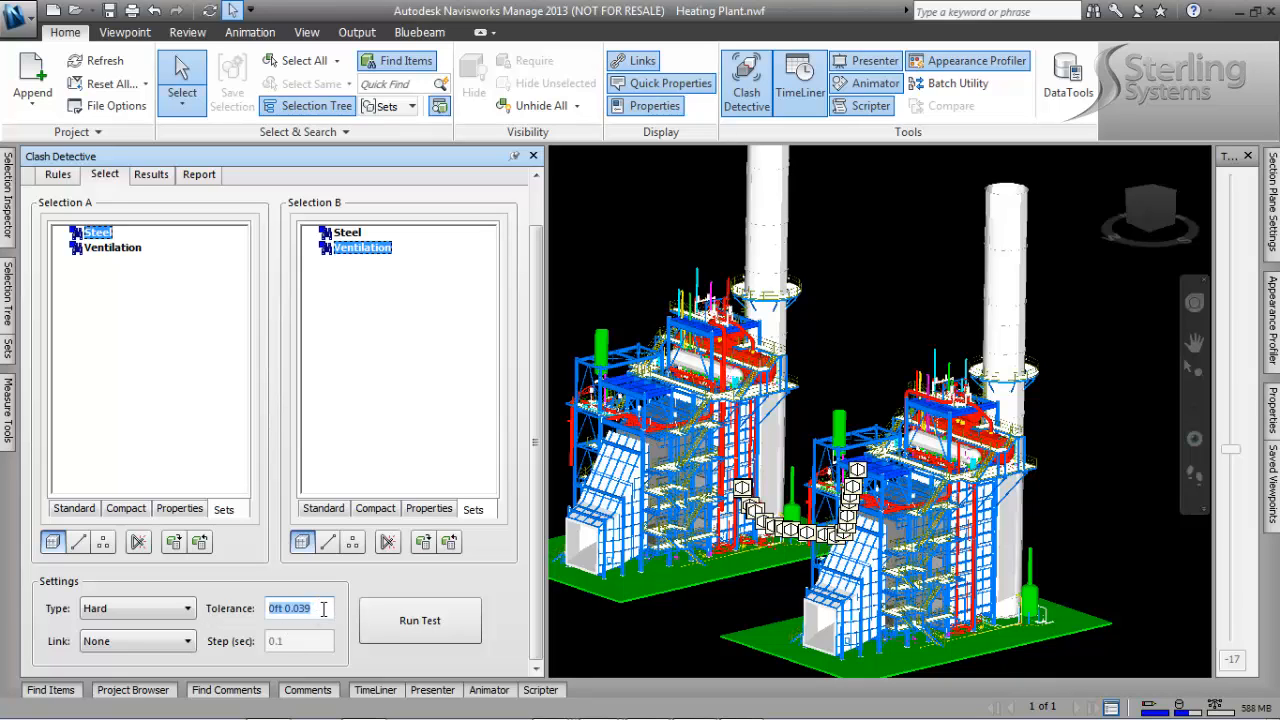
text(.3)
click(410, 618)
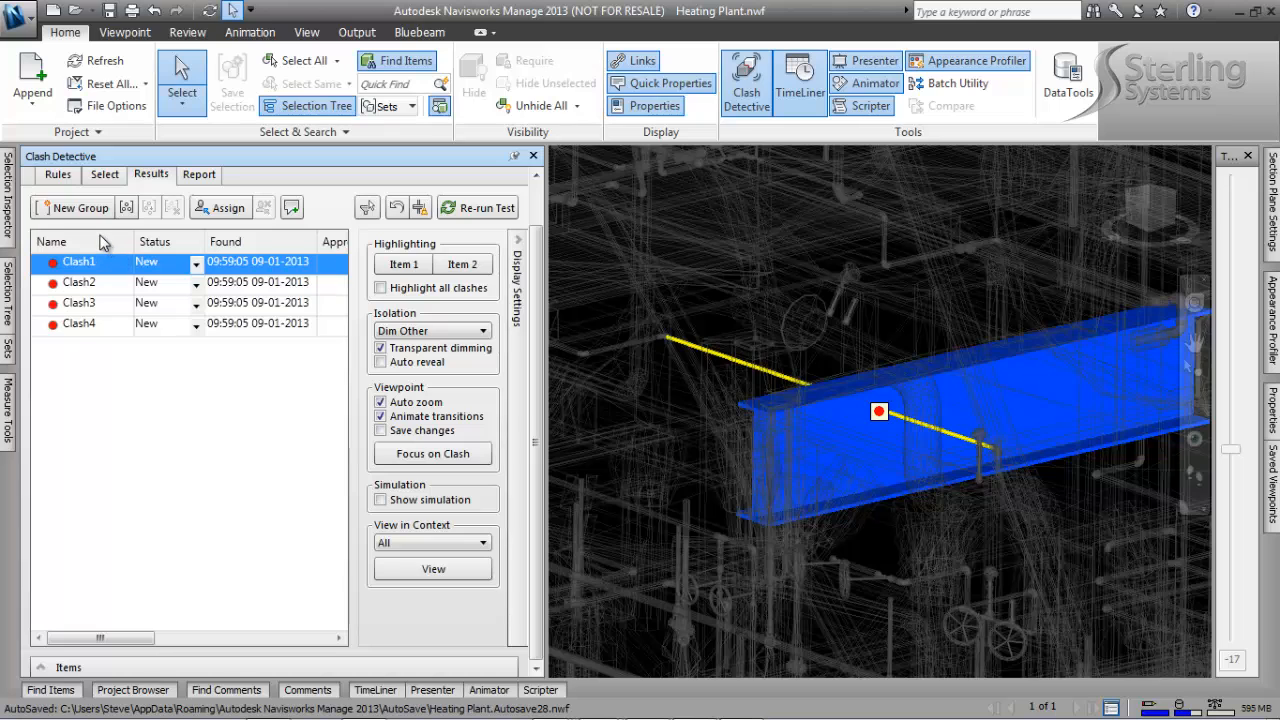
Step: Review the Ignore Clashes Between rules and return to Test 1's selection settings
click(58, 174)
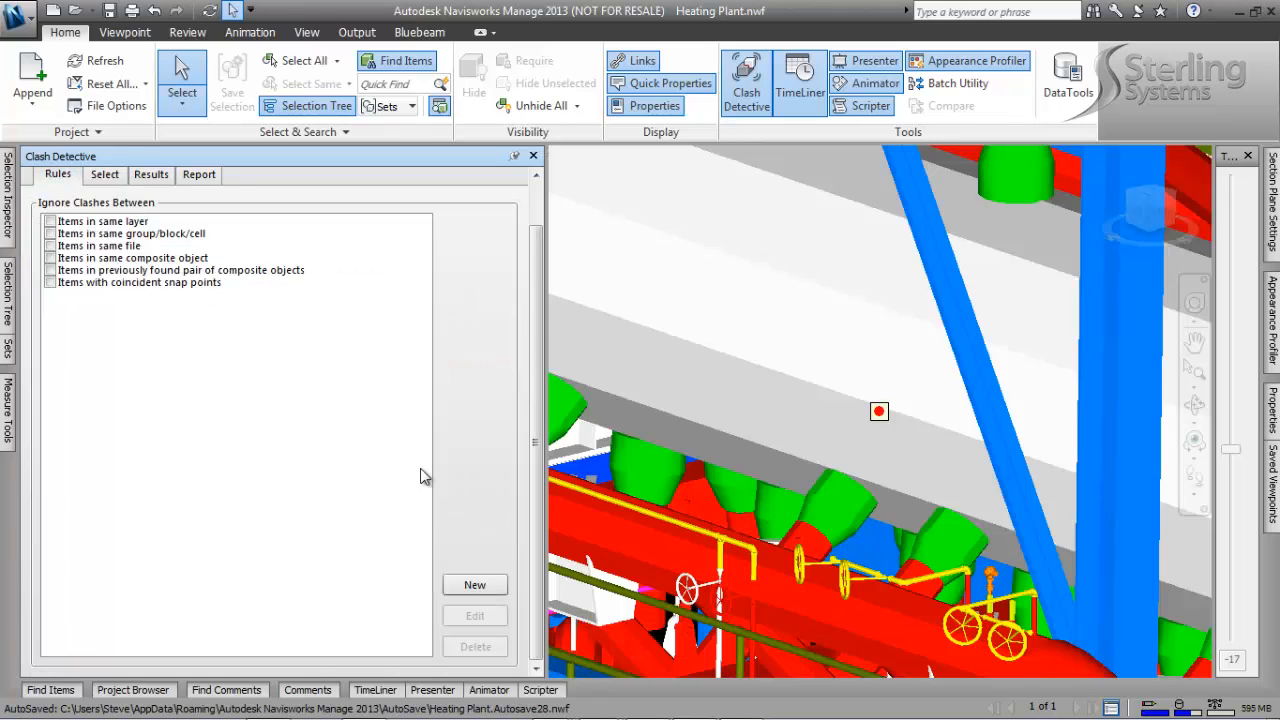
click(104, 174)
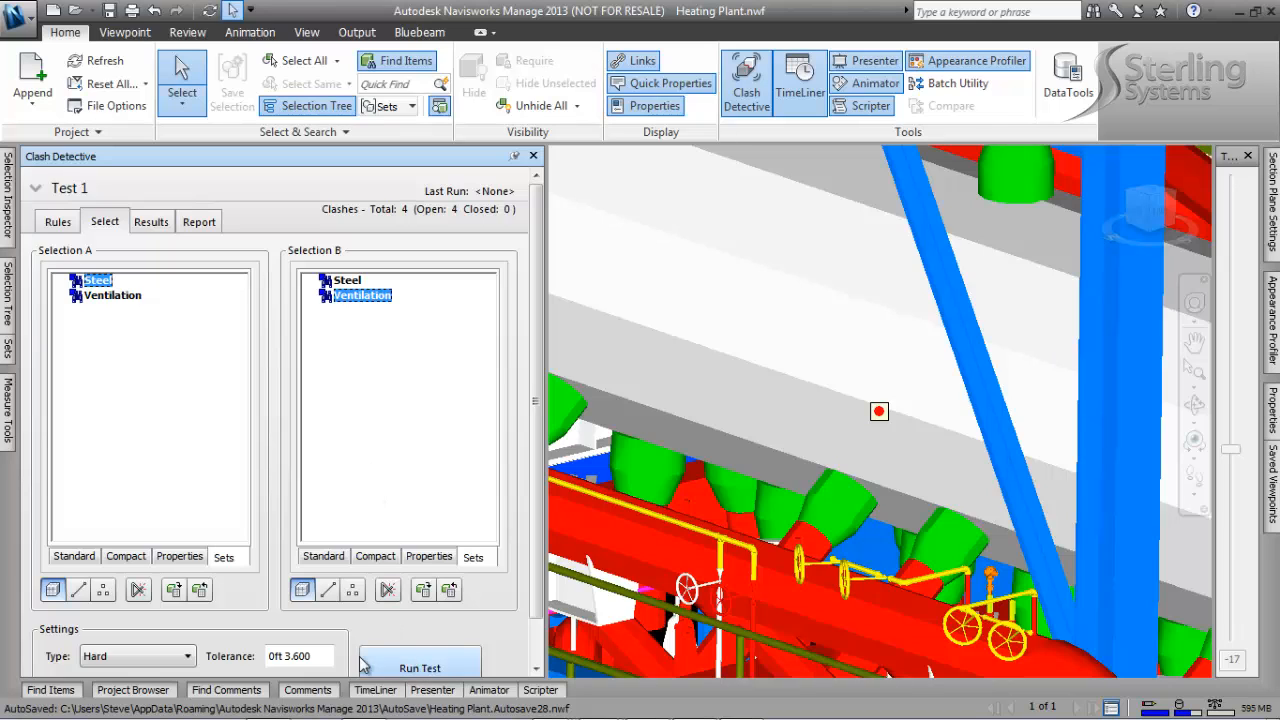
Step: Change Test 1's clash tolerance and run the Hard clash test again
right_click(296, 659)
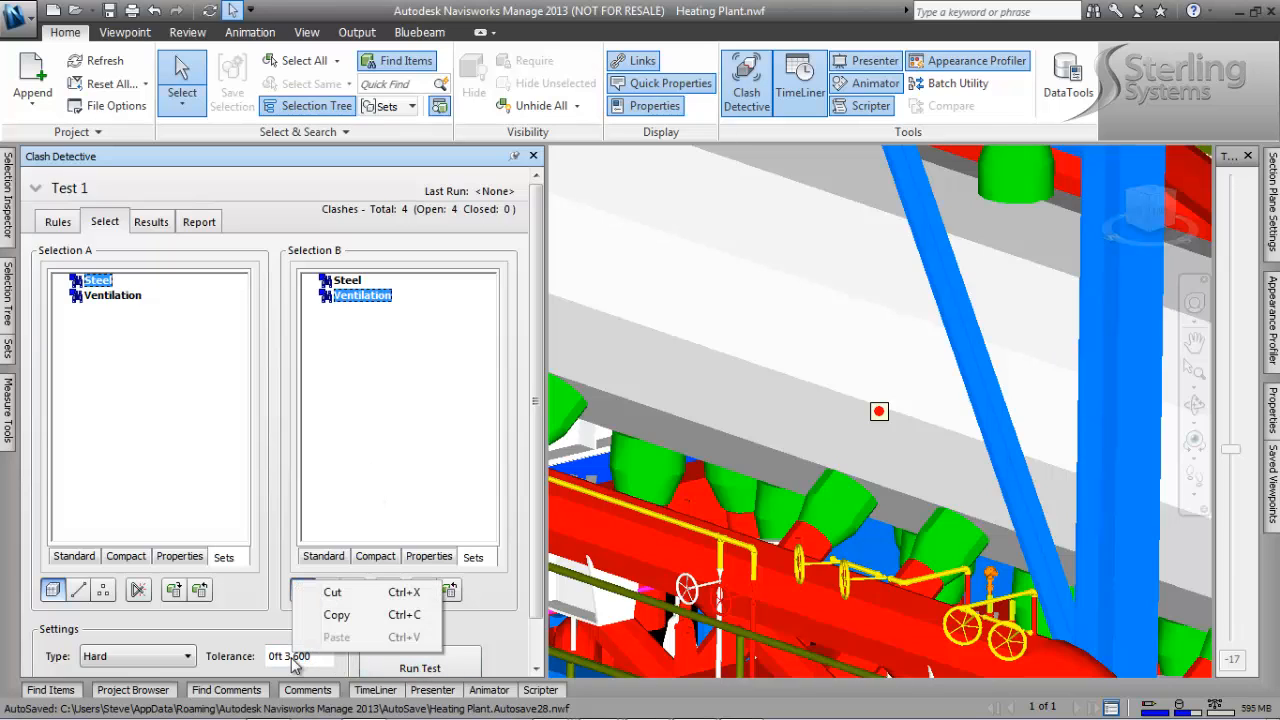
key(Escape)
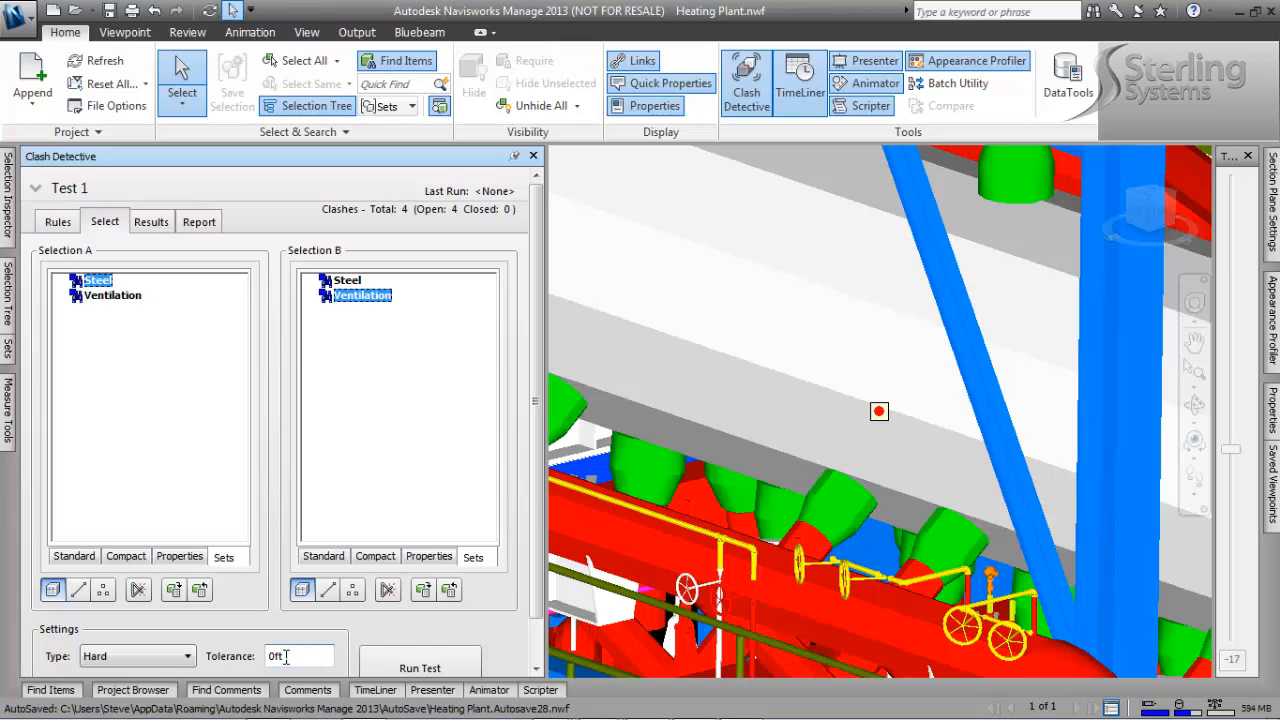
key(Return)
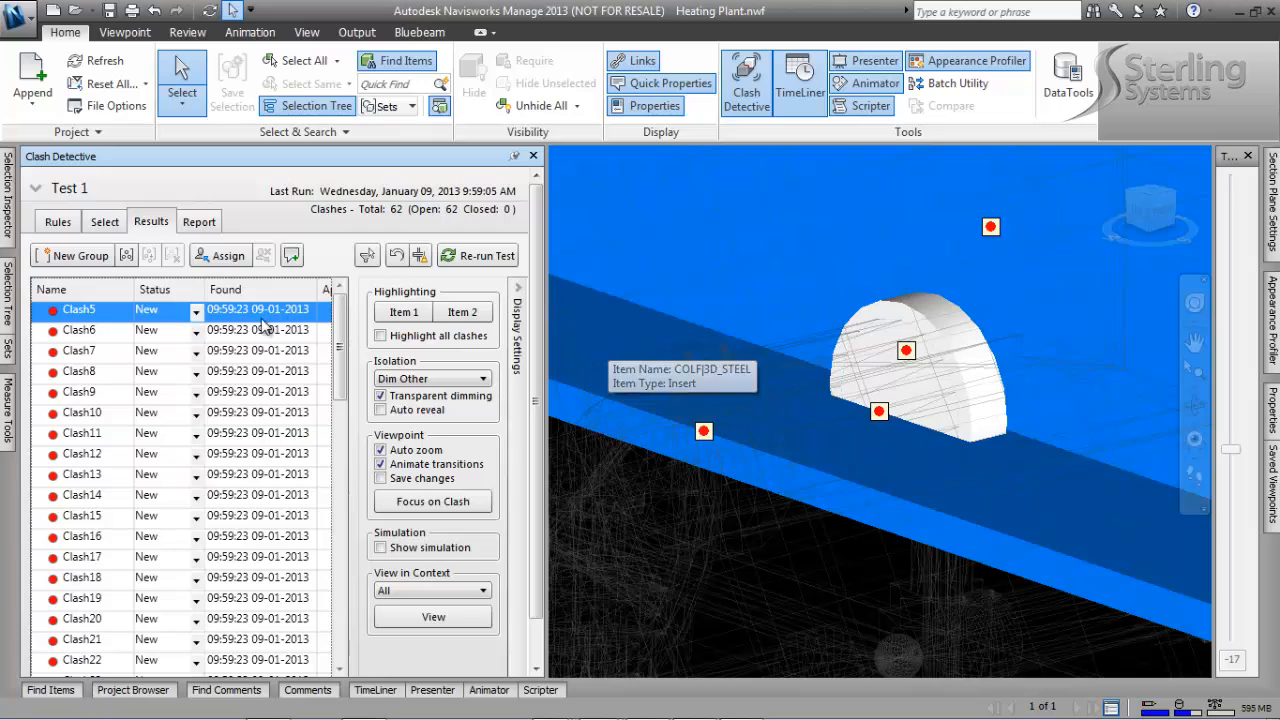
Step: Inspect Clash5 through Clash8 in the results, turning off Animate transitions after viewing Clash6
click(104, 314)
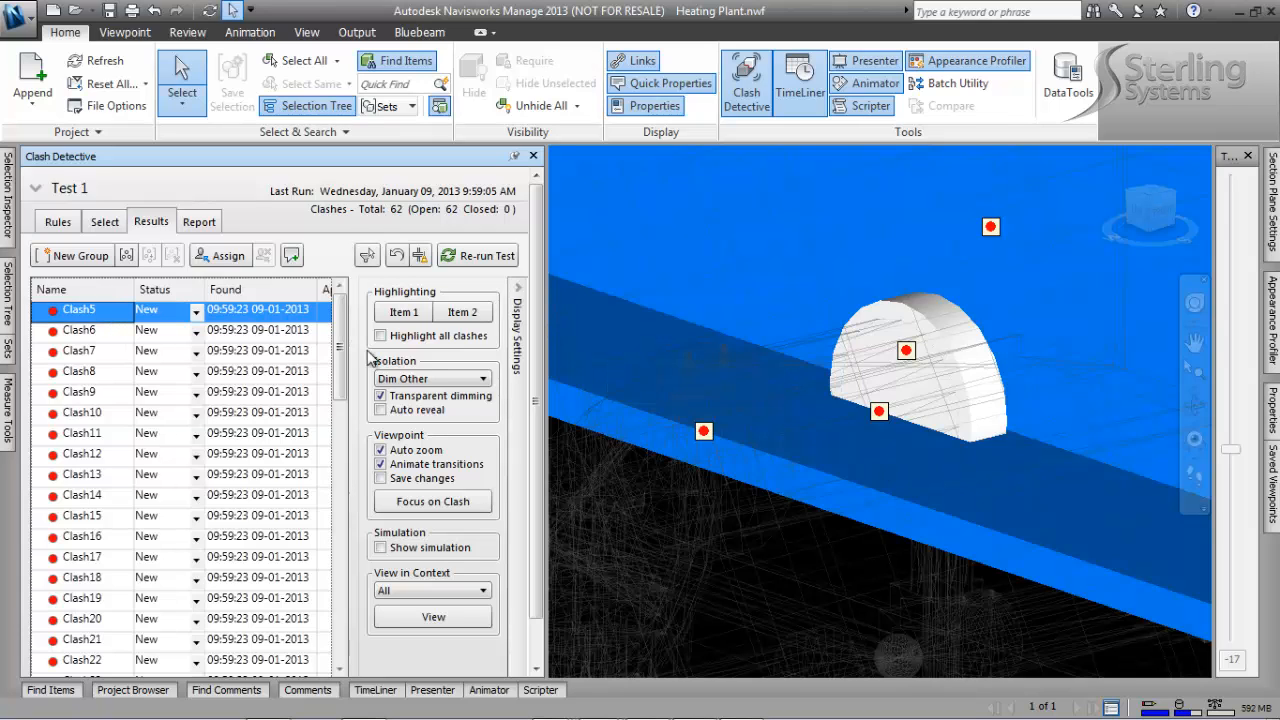
click(95, 335)
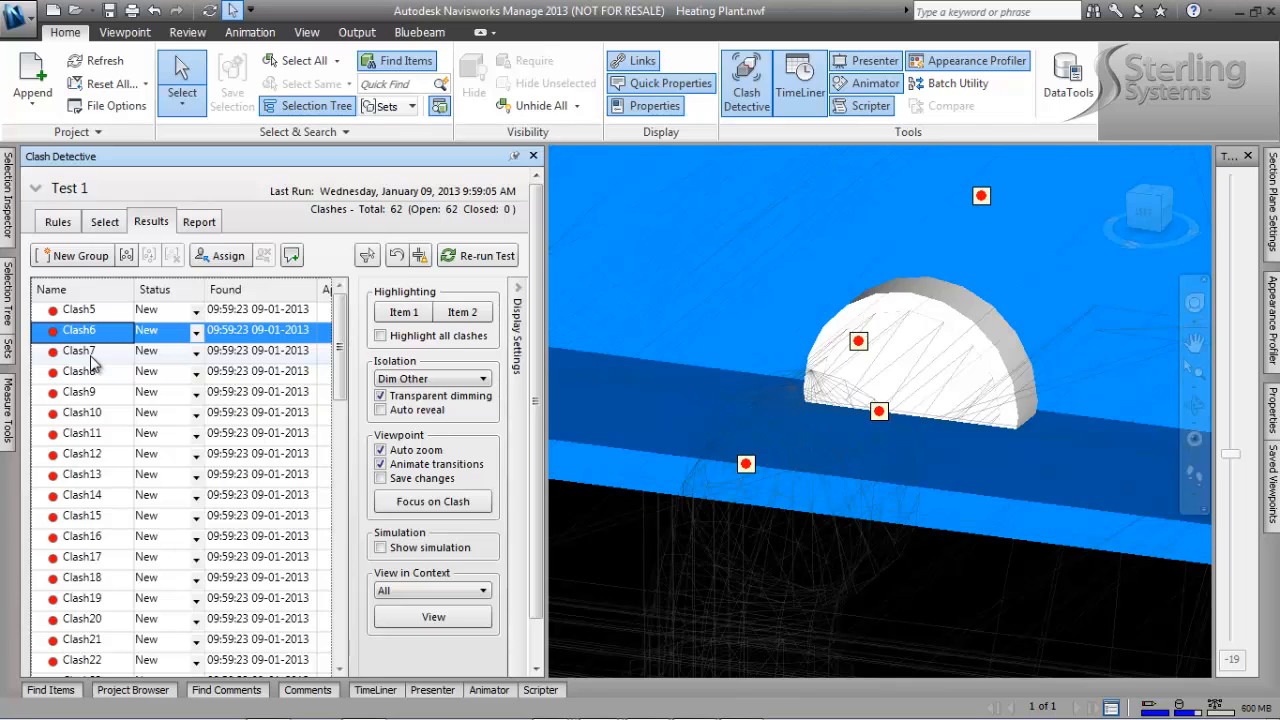
click(381, 465)
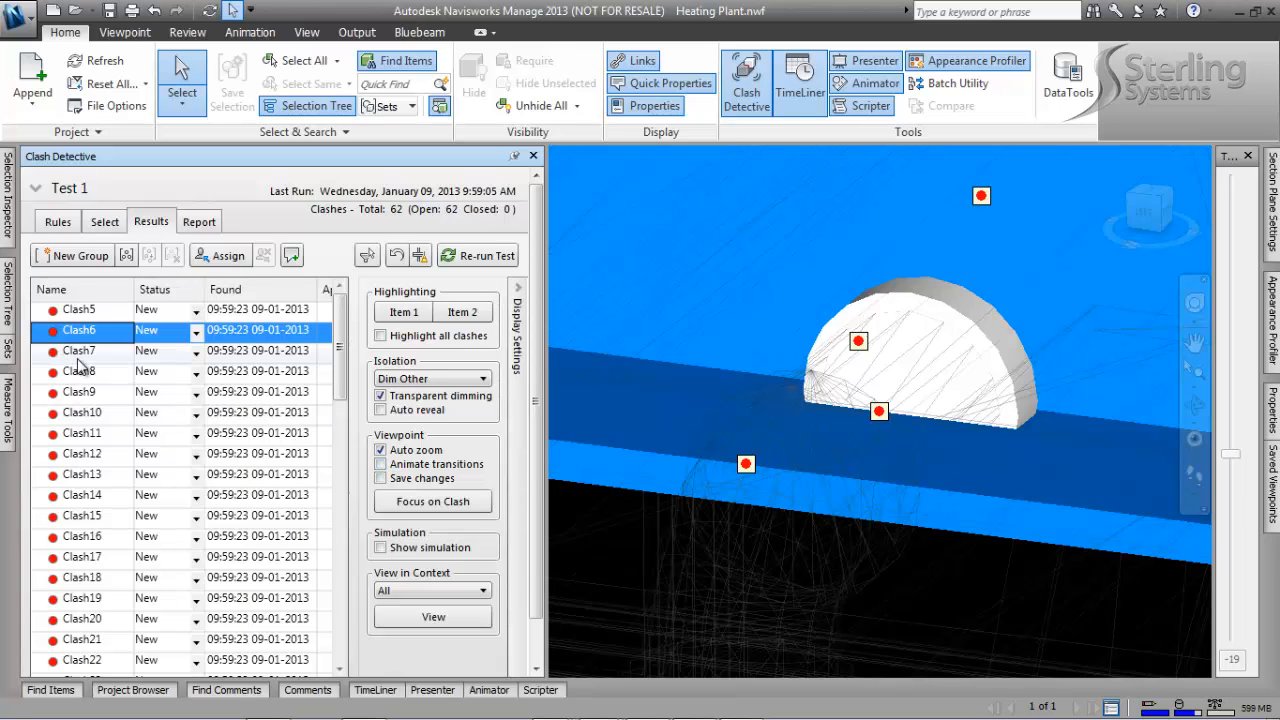
click(80, 358)
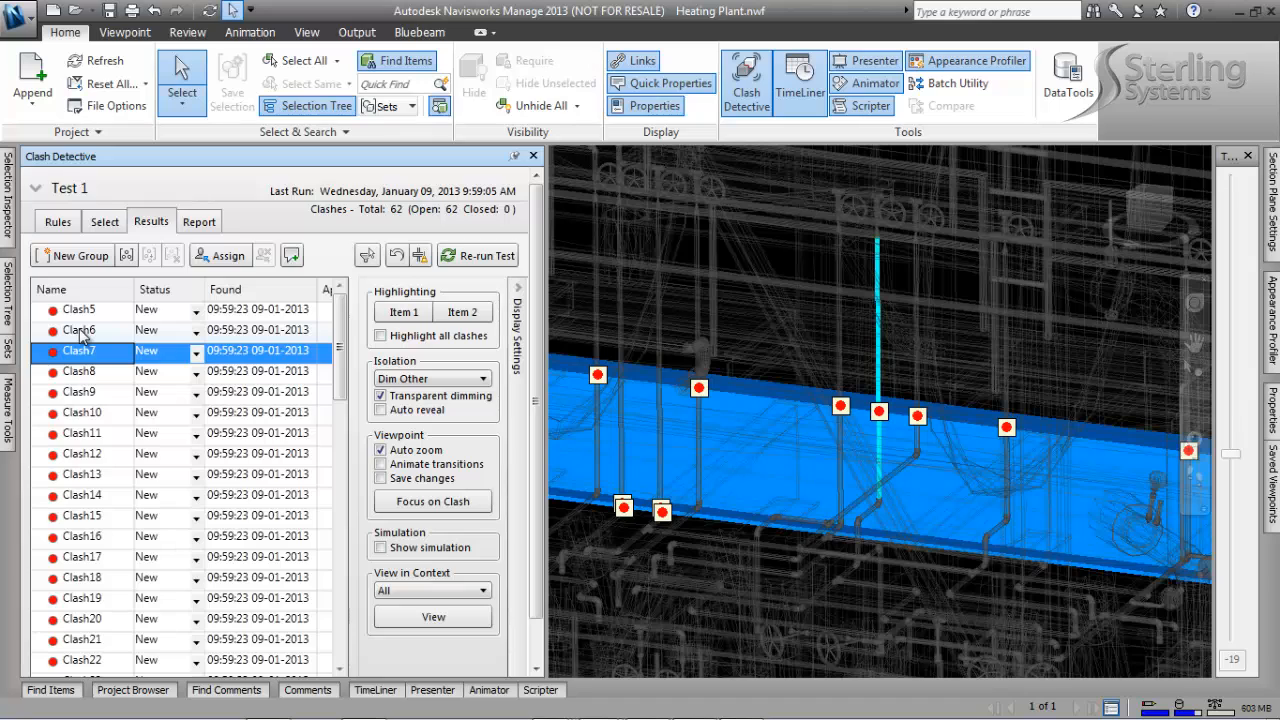
click(80, 376)
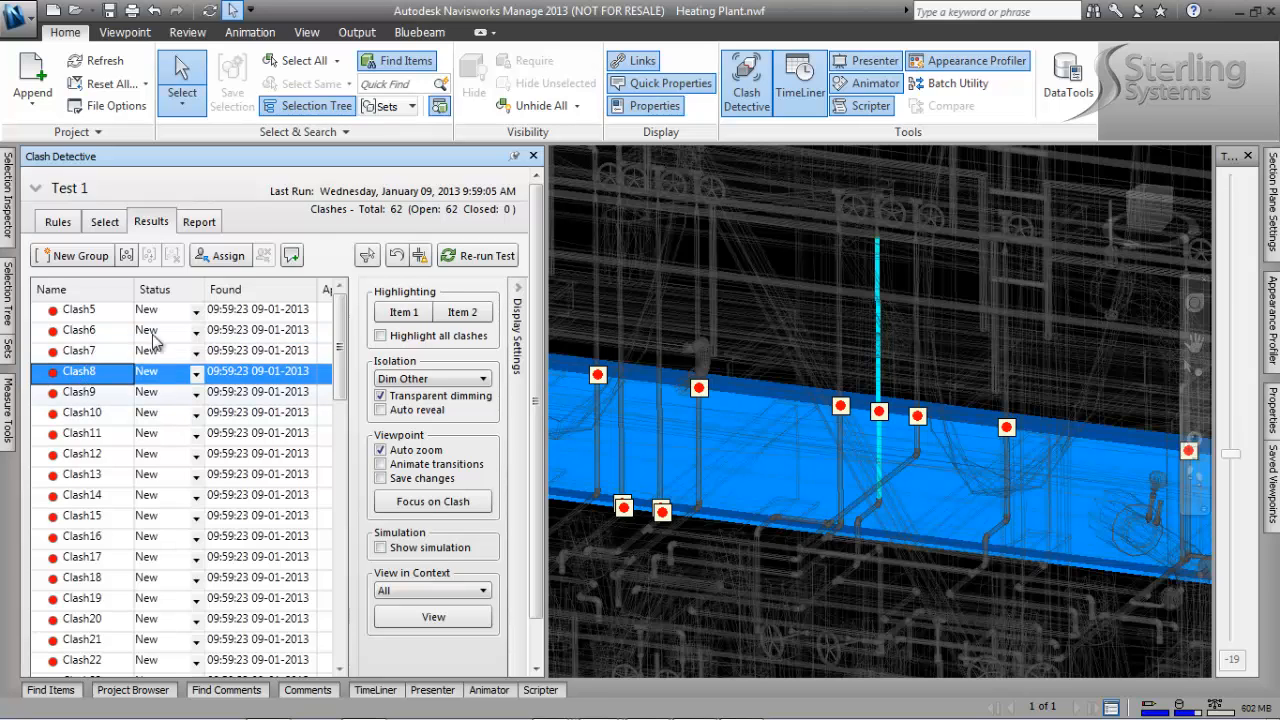
Step: Show the saved viewpoints and check the options for saving or exporting viewpoints with Clash8 in view
mouse_move(875, 432)
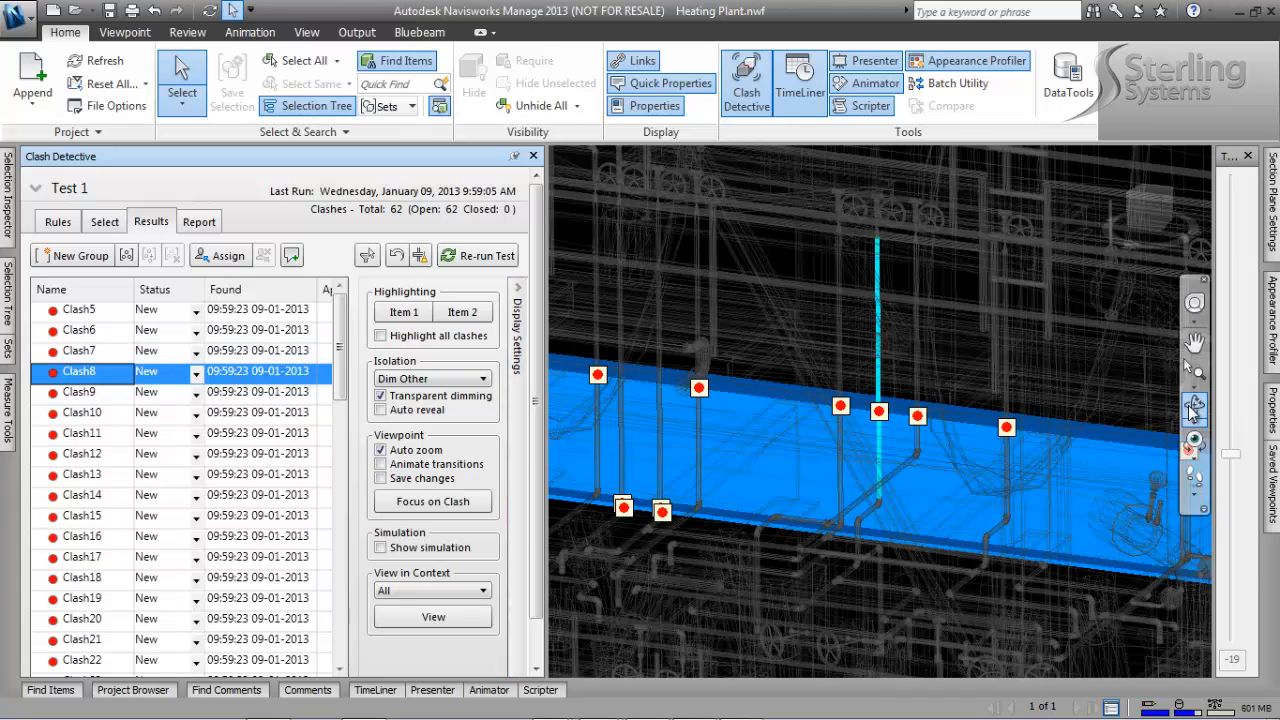
click(1272, 495)
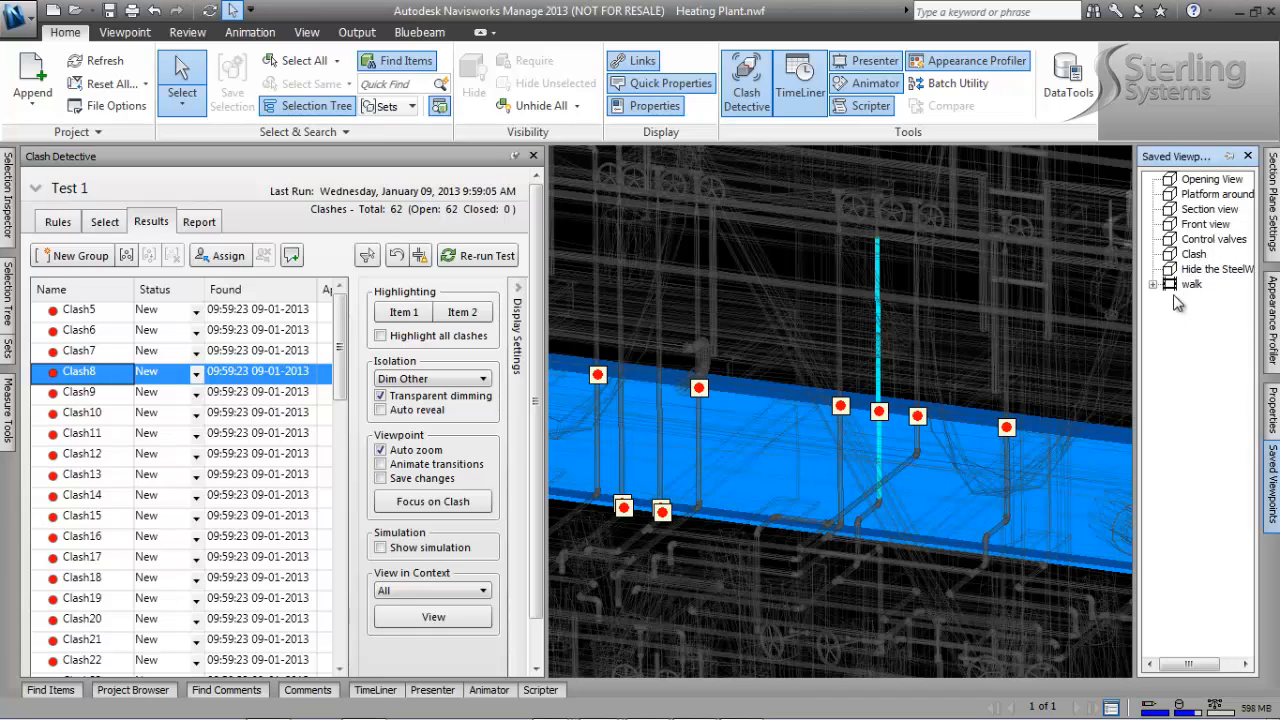
drag(1176, 288, 1188, 276)
right_click(1186, 369)
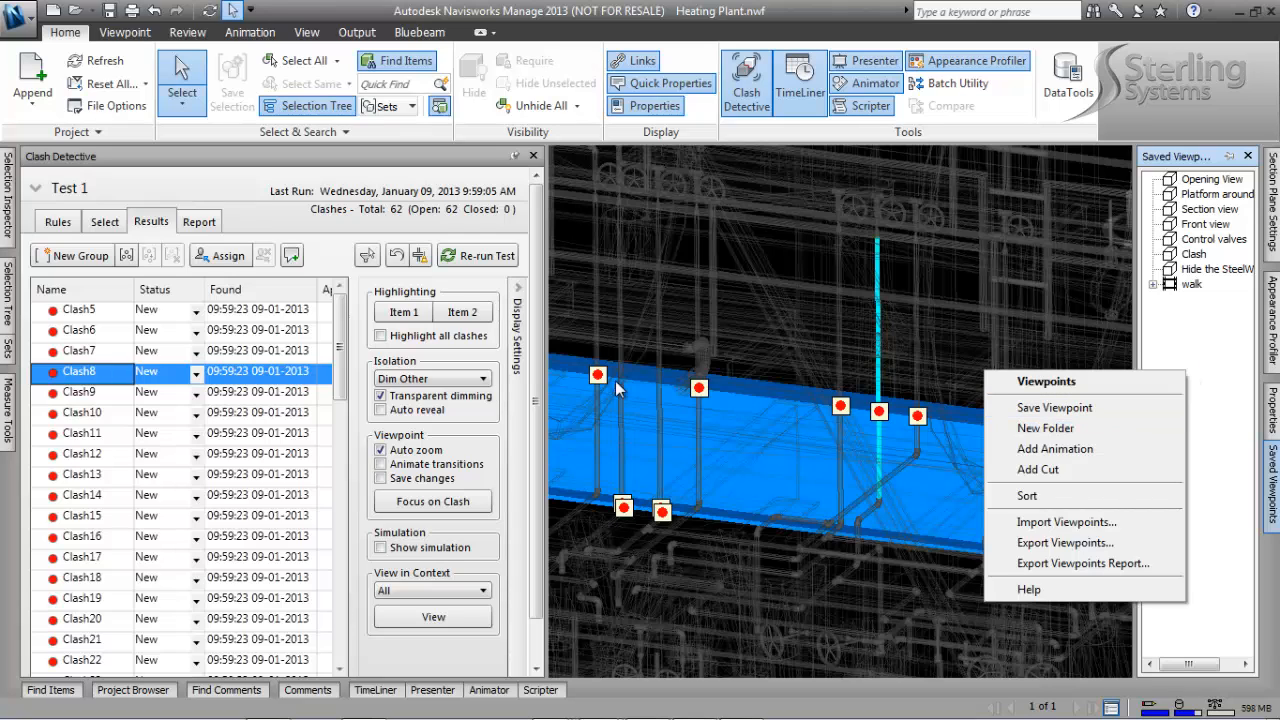
Step: Review the status choices for Clash8, keep it as New, and expand the clash test summary for Test 1
click(70, 372)
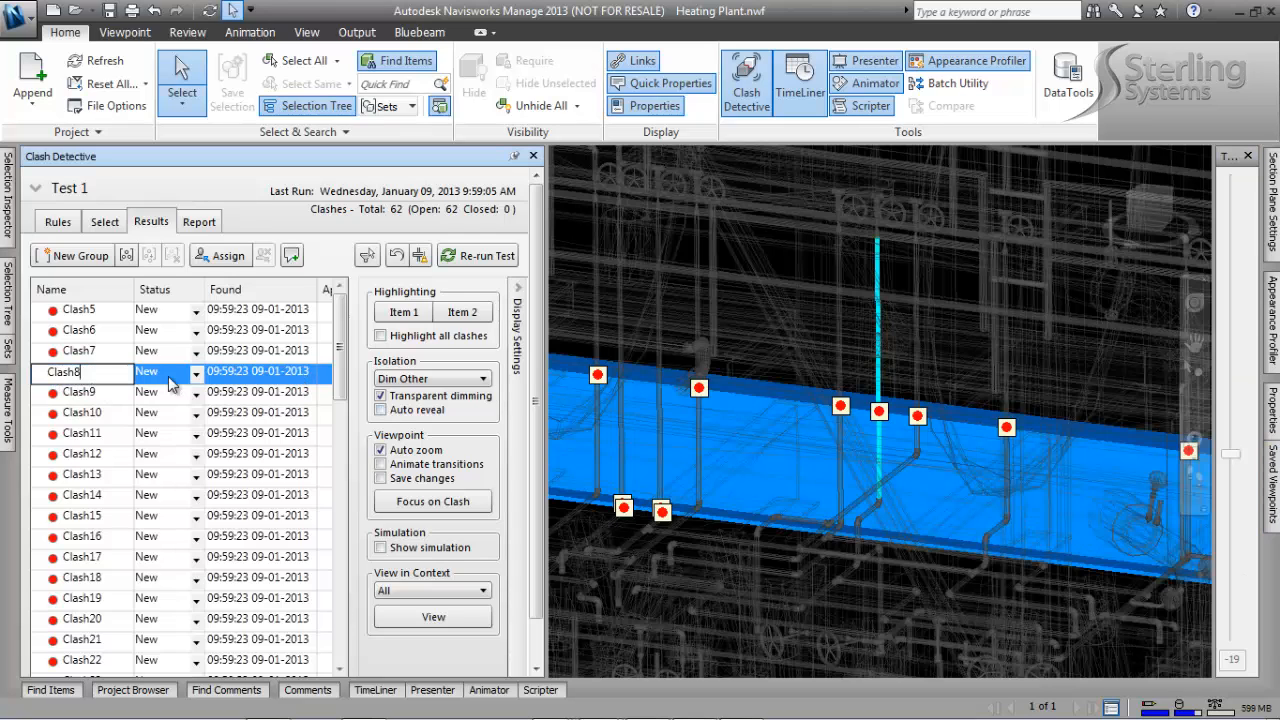
click(198, 373)
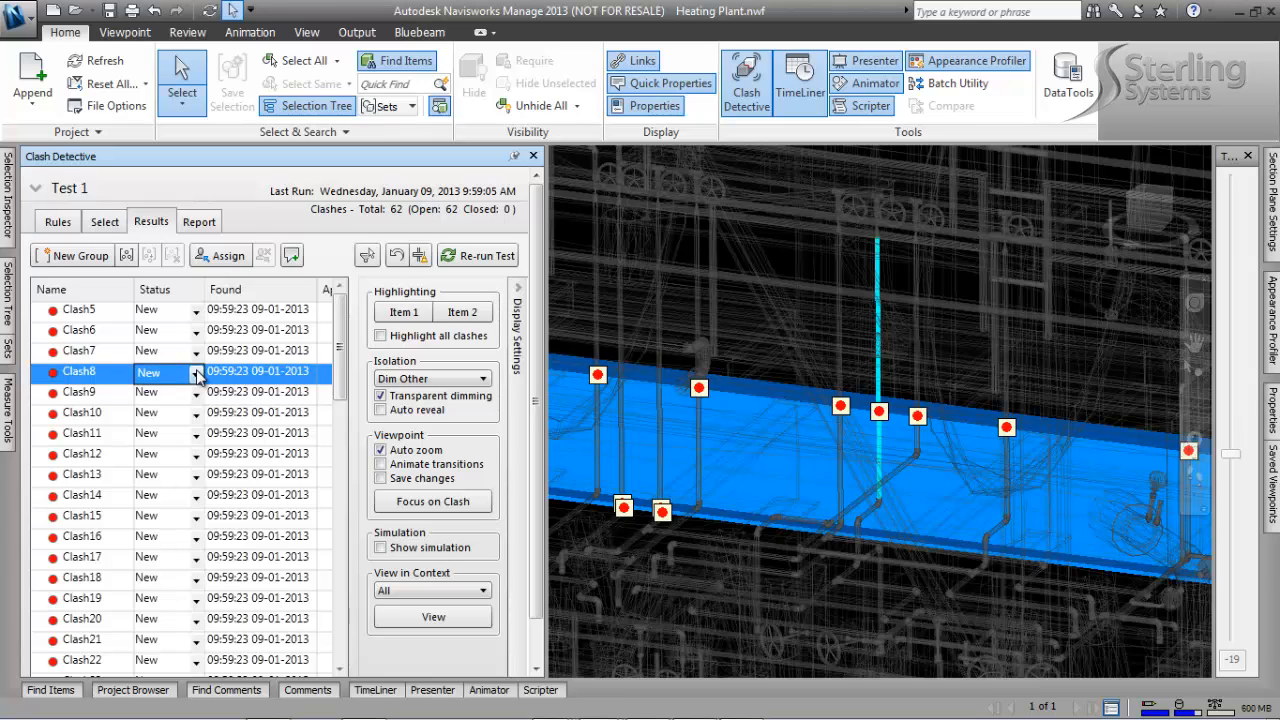
click(197, 374)
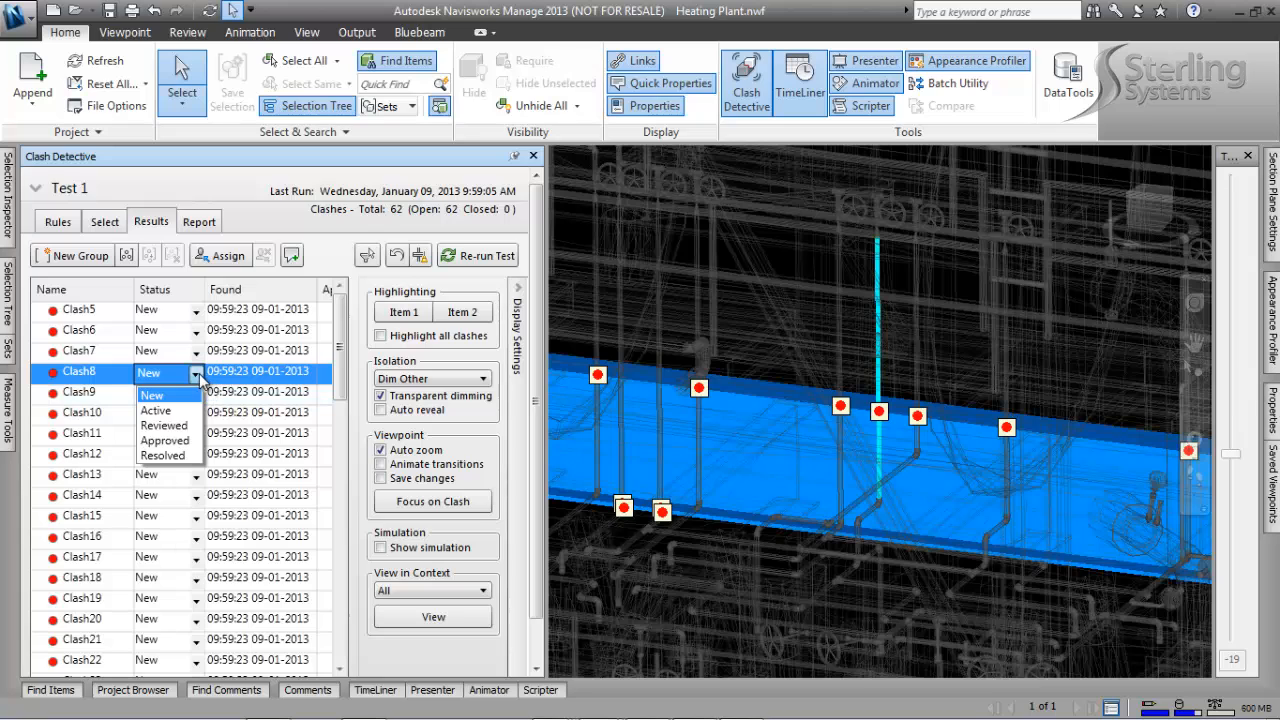
click(190, 395)
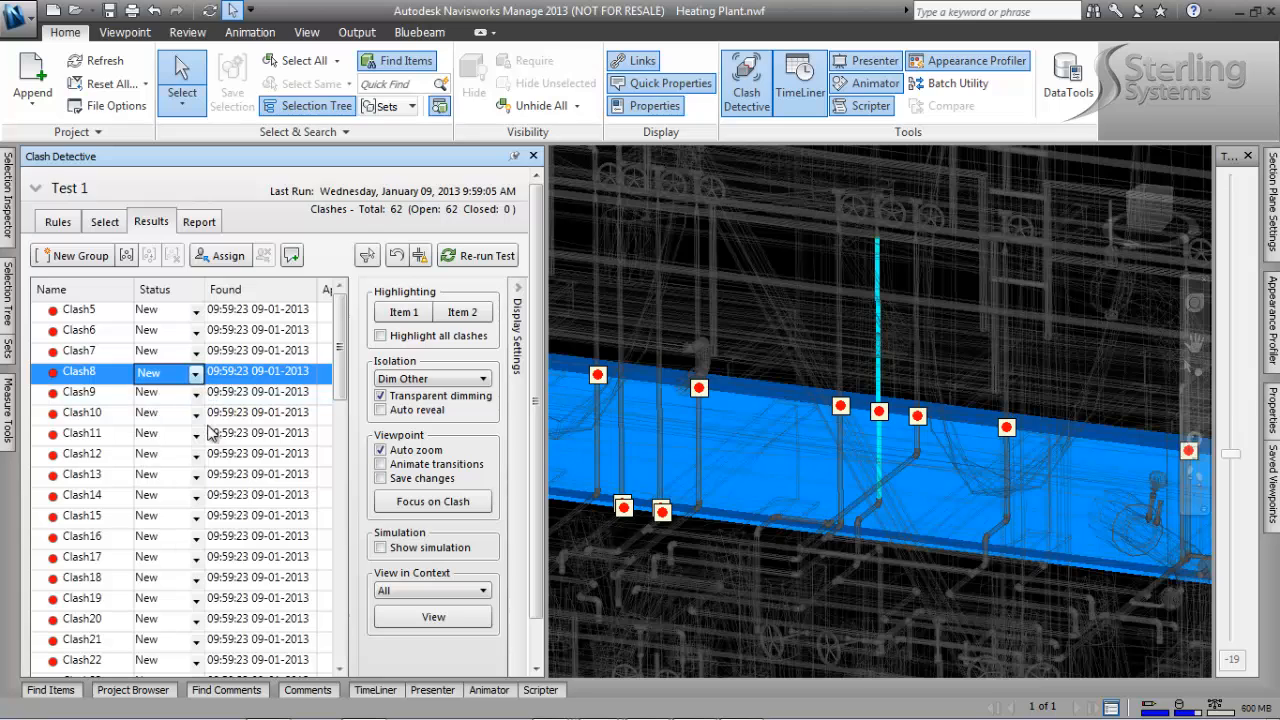
click(37, 189)
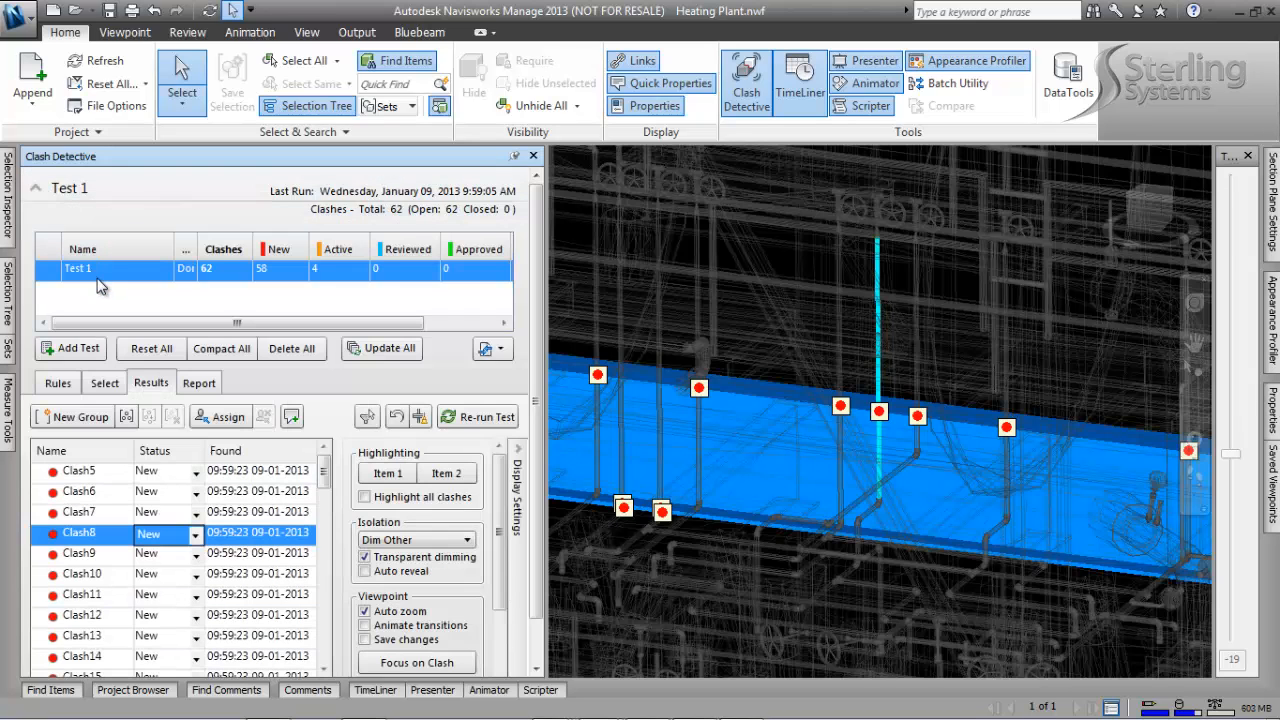